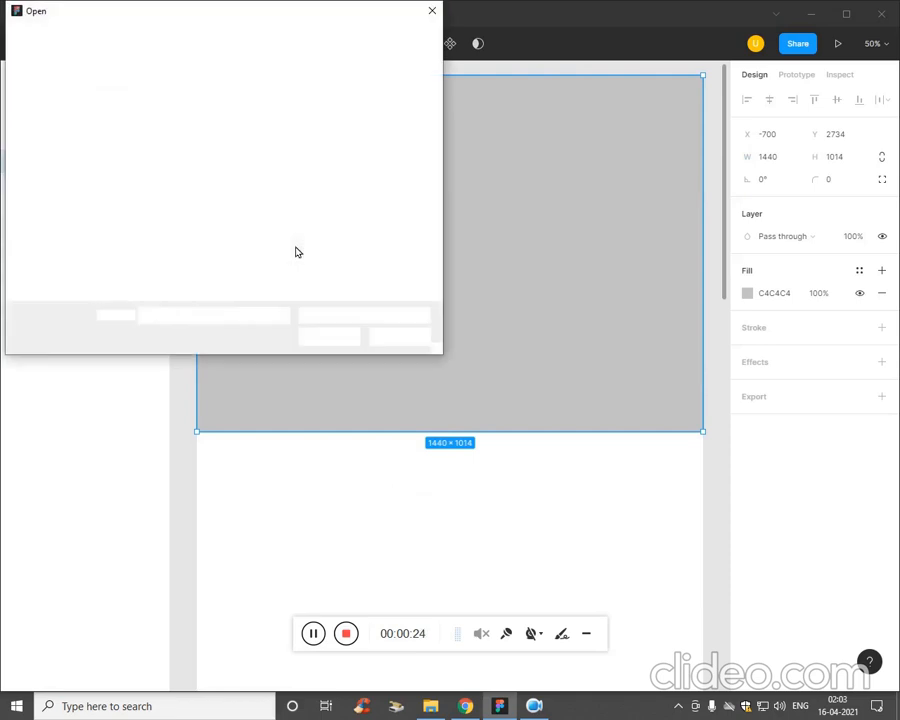
# Fill the grey rectangle with the first image from the Ep5 folder inside ThinkBar > imgs.
pyautogui.doubleClick(246, 141)
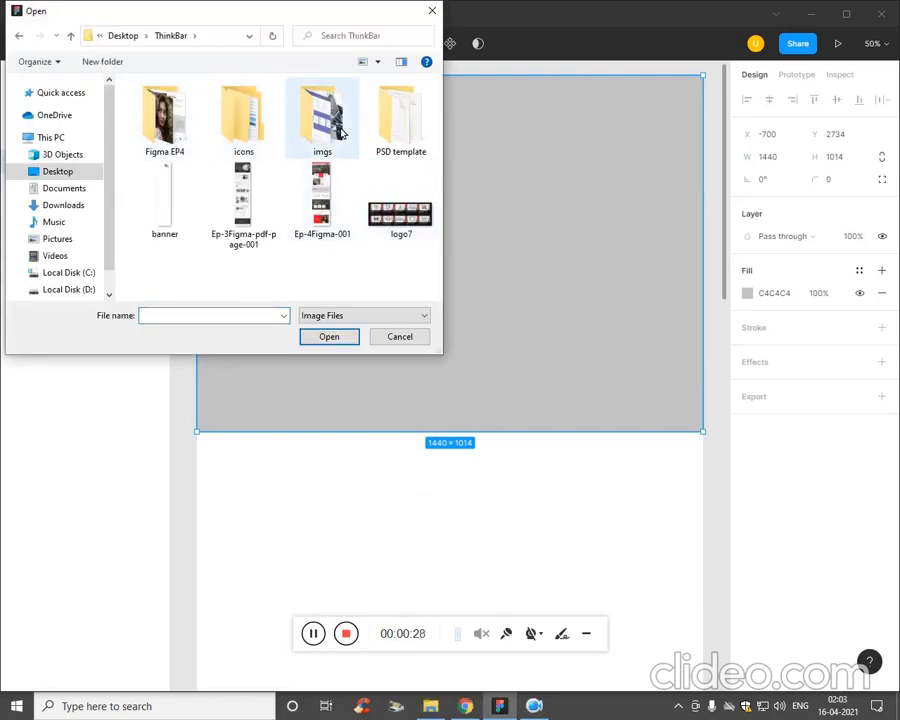
pyautogui.doubleClick(321, 122)
pyautogui.scroll(-2, 435, 107)
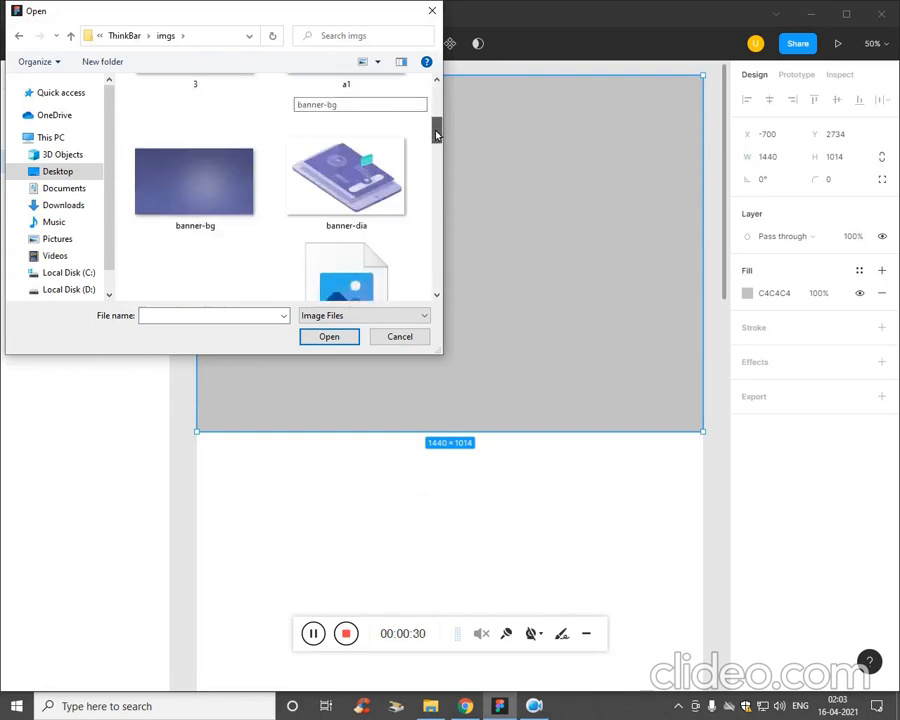
pyautogui.scroll(2, 440, 100)
pyautogui.doubleClick(180, 124)
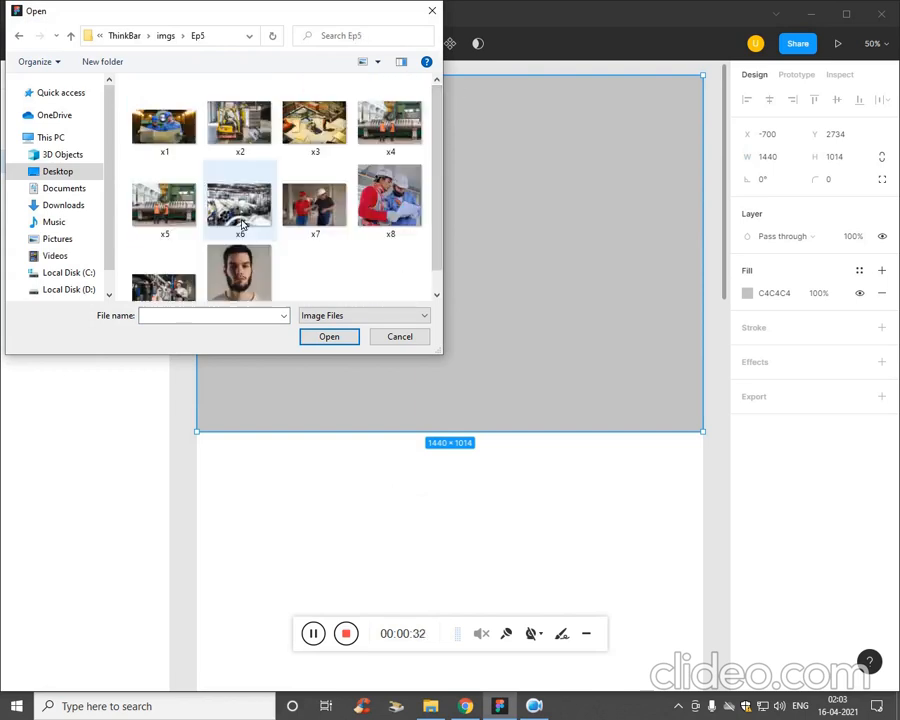
pyautogui.click(165, 140)
pyautogui.click(329, 336)
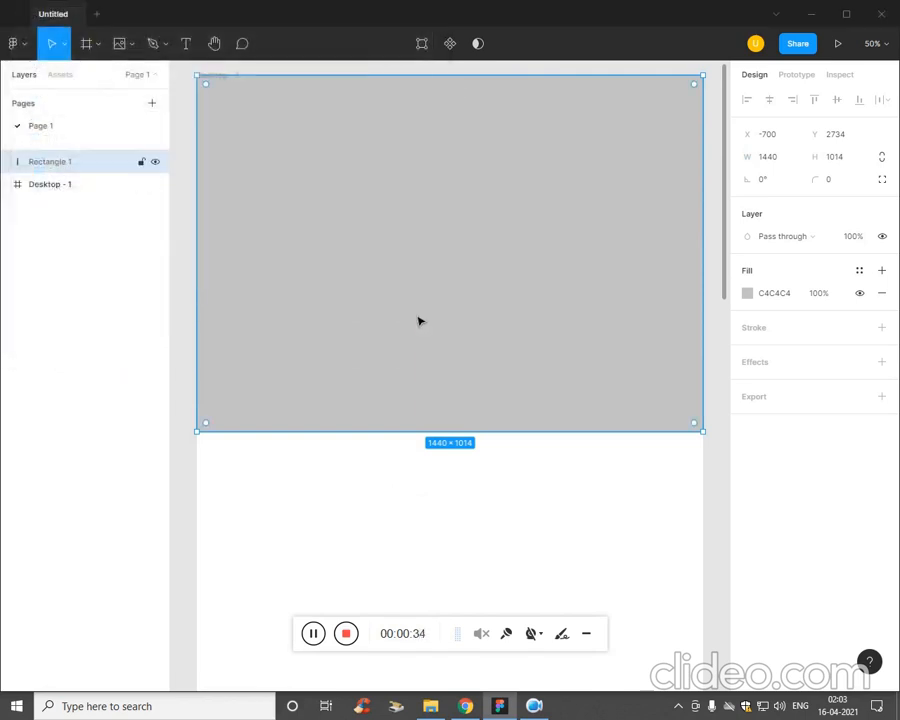
pyautogui.click(464, 265)
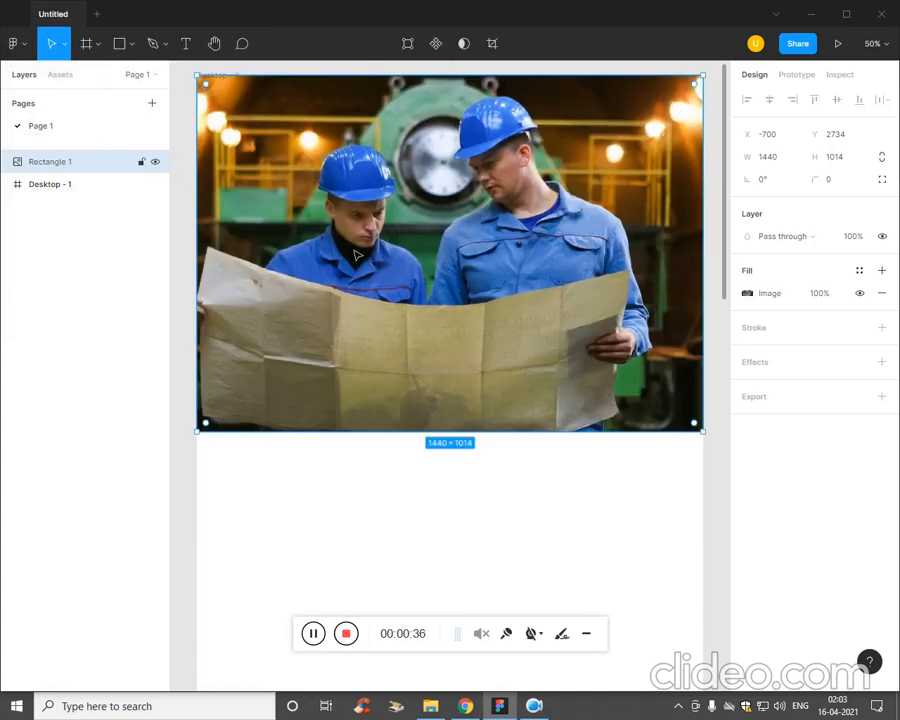
# Draw a rectangle about 1464 × 1050 over the worker image as an overlay.
pyautogui.click(450, 571)
pyautogui.hotkey('ctrl', '-')
pyautogui.hotkey('ctrl', '-')
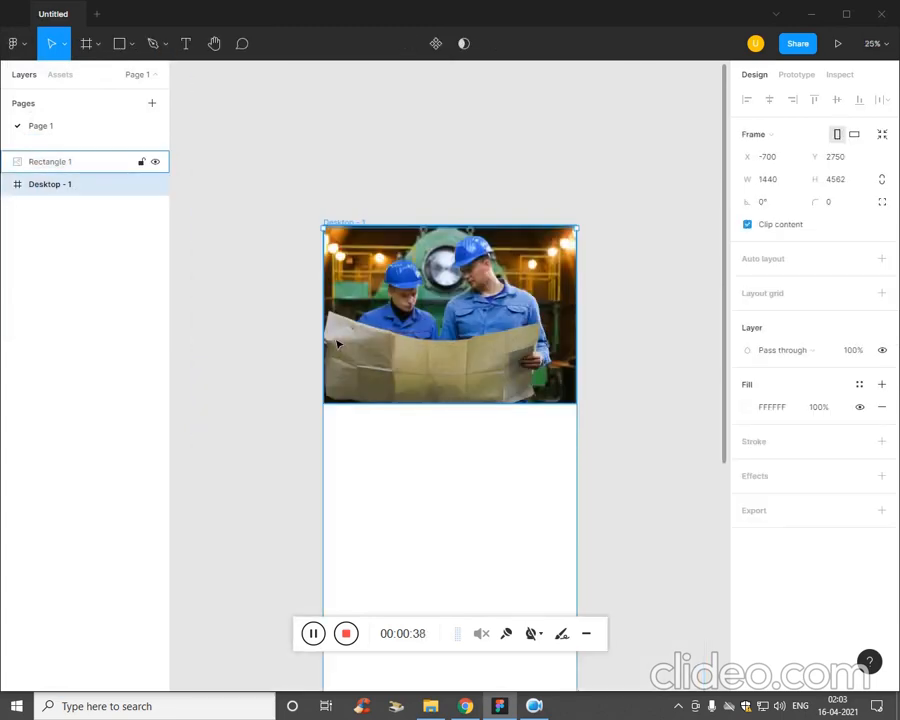
pyautogui.hotkey('ctrl', '+')
pyautogui.hotkey('ctrl', '+')
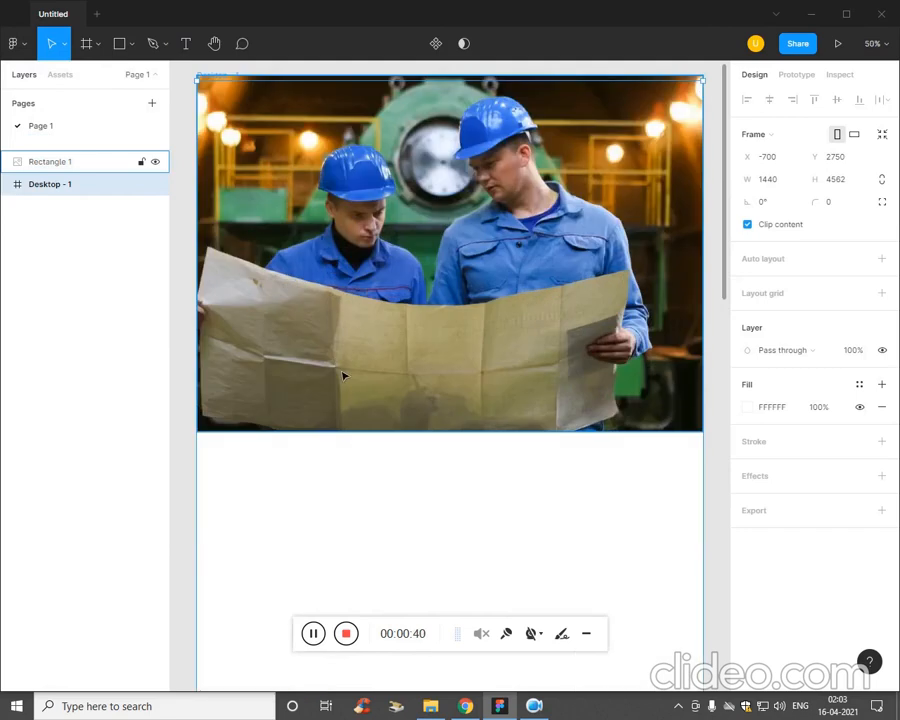
pyautogui.scroll(1, 296, 196)
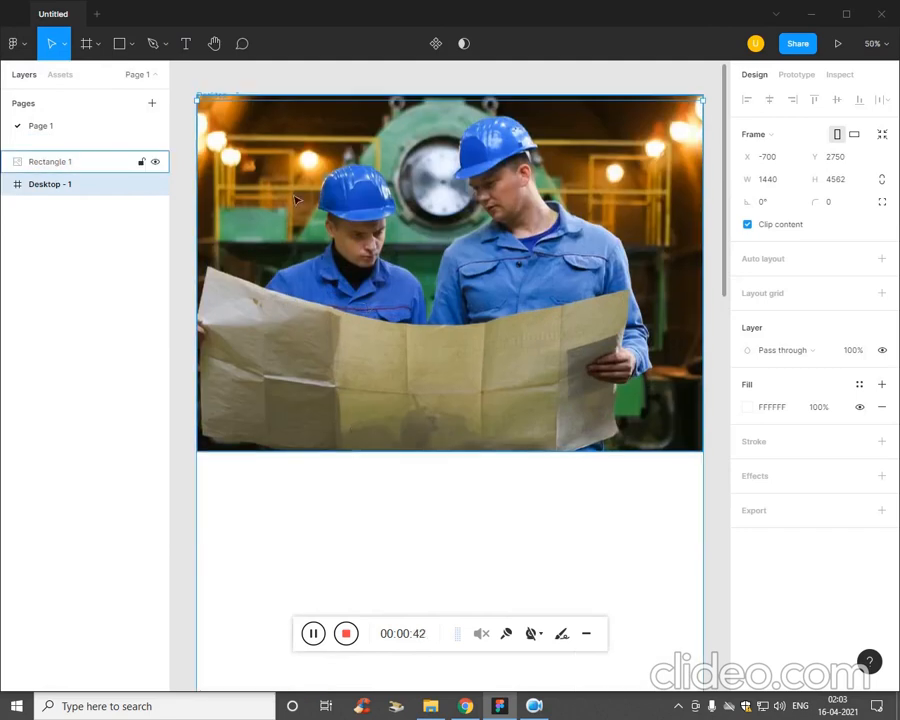
pyautogui.click(132, 44)
pyautogui.click(118, 78)
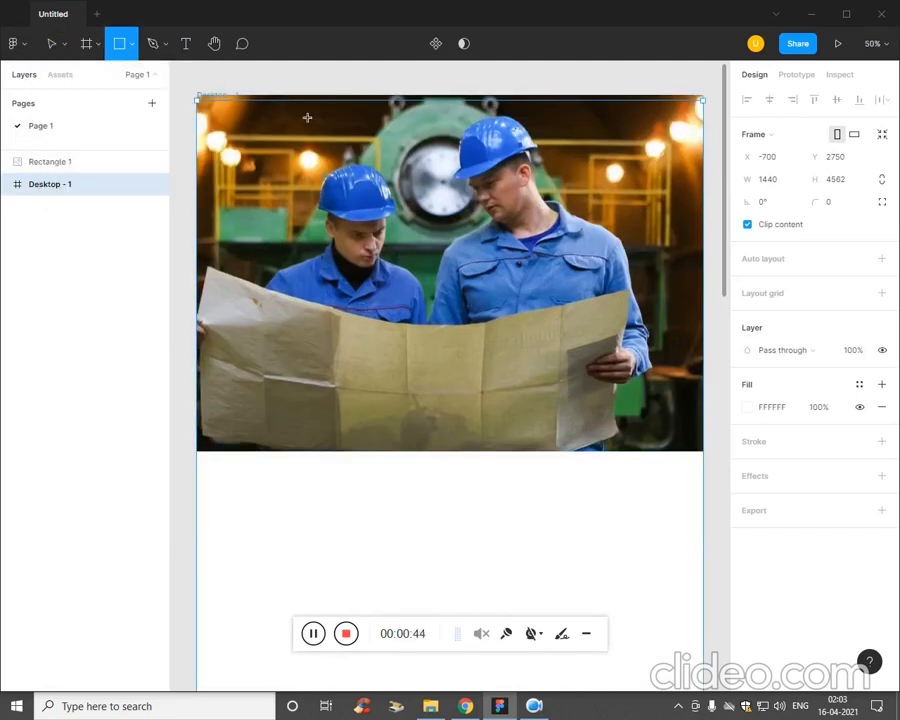
pyautogui.moveTo(198, 93); pyautogui.dragTo(562, 454)
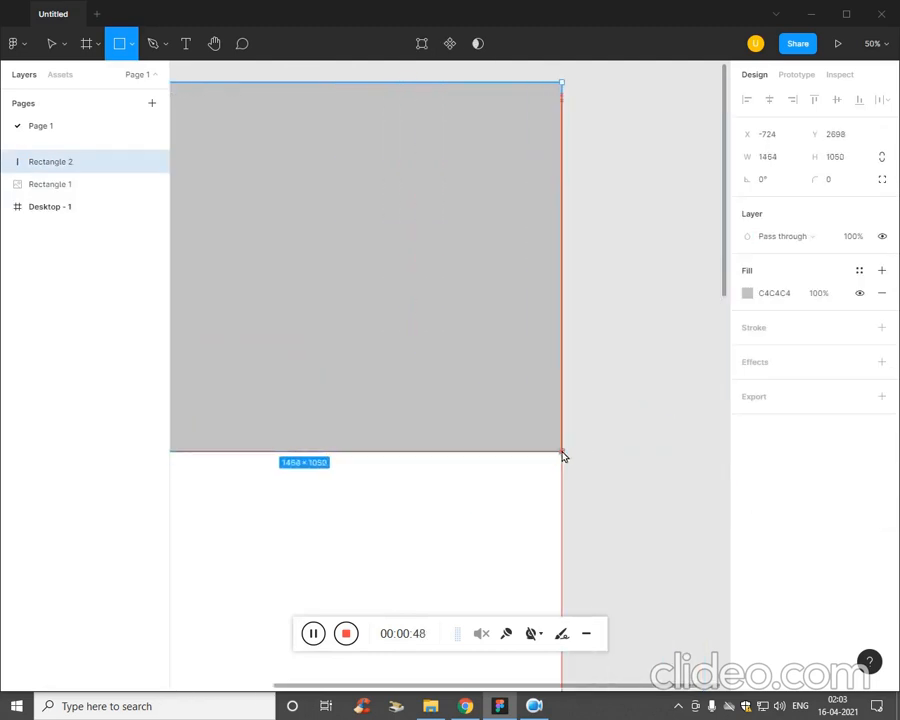
pyautogui.hotkey('ctrl', '-')
pyautogui.hotkey('ctrl', '+')
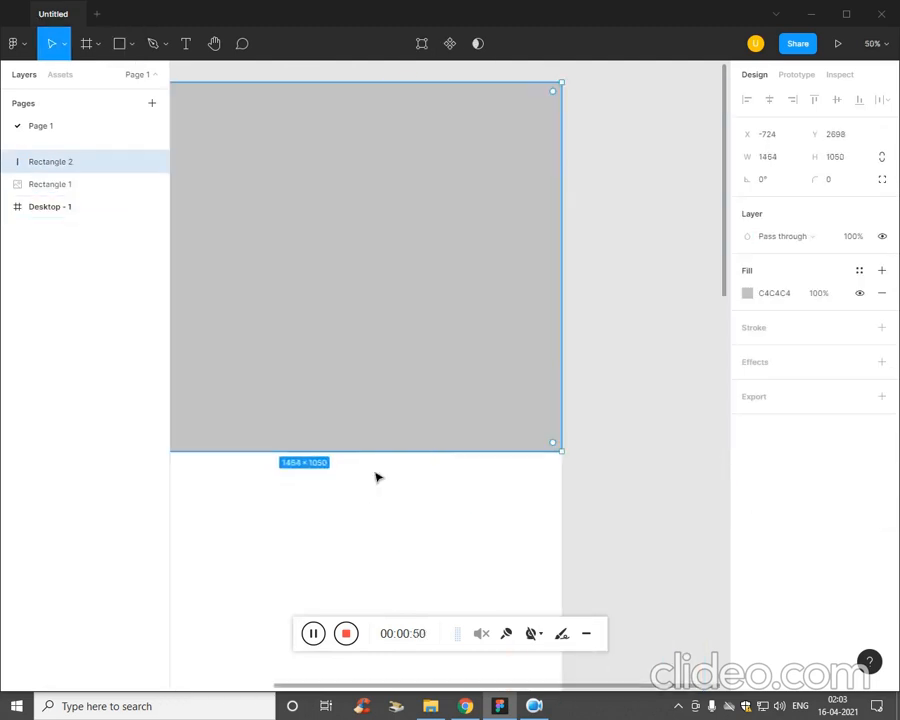
pyautogui.hscroll(-5, 390, 500)
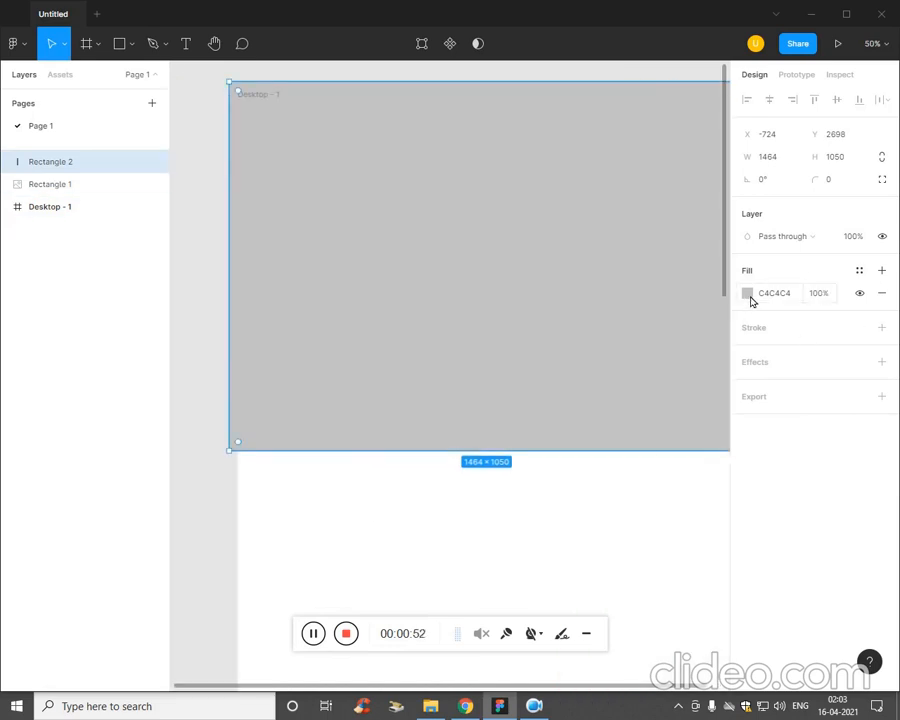
# Set the overlay rectangle's fill to black (000000) at 53% opacity.
pyautogui.click(749, 296)
pyautogui.moveTo(706, 515); pyautogui.dragTo(663, 516)
pyautogui.moveTo(589, 421); pyautogui.dragTo(552, 512)
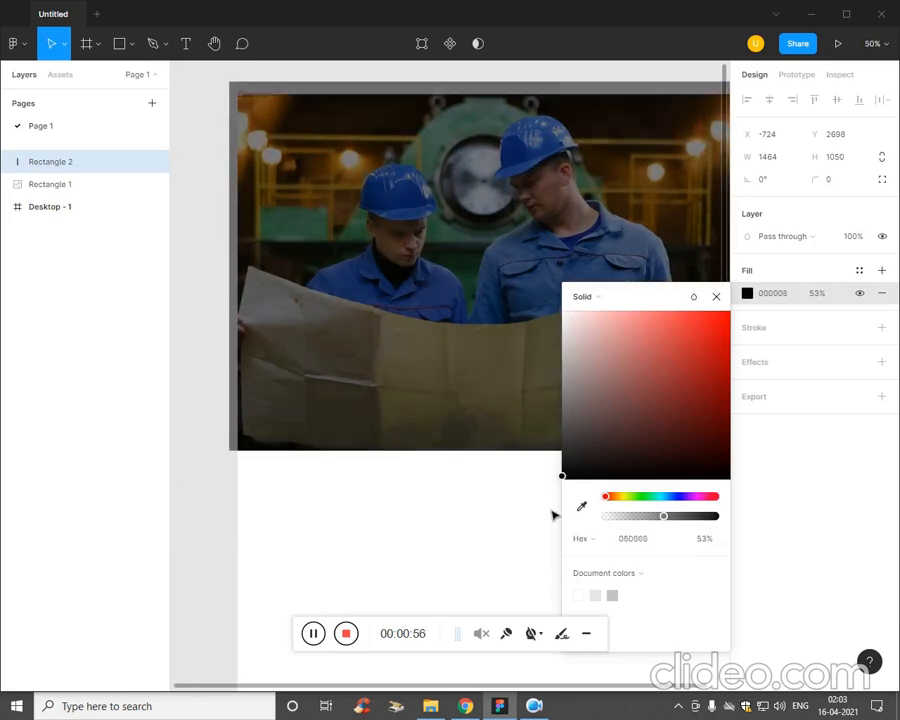
pyautogui.click(291, 527)
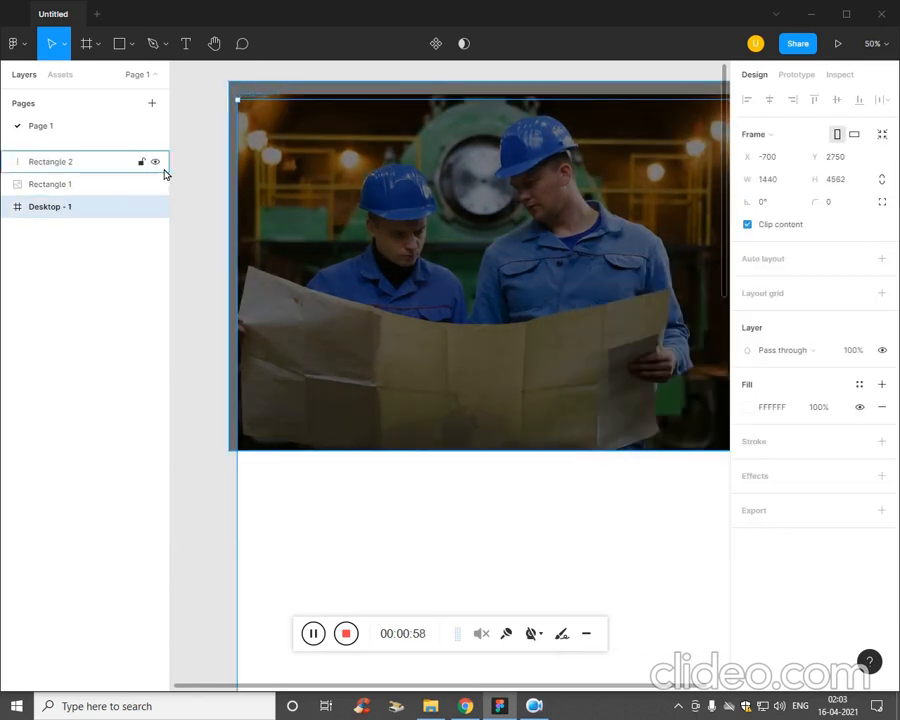
# Resize the dark overlay to 1440 × 1014 so its left and top edges line up with the image.
pyautogui.click(246, 226)
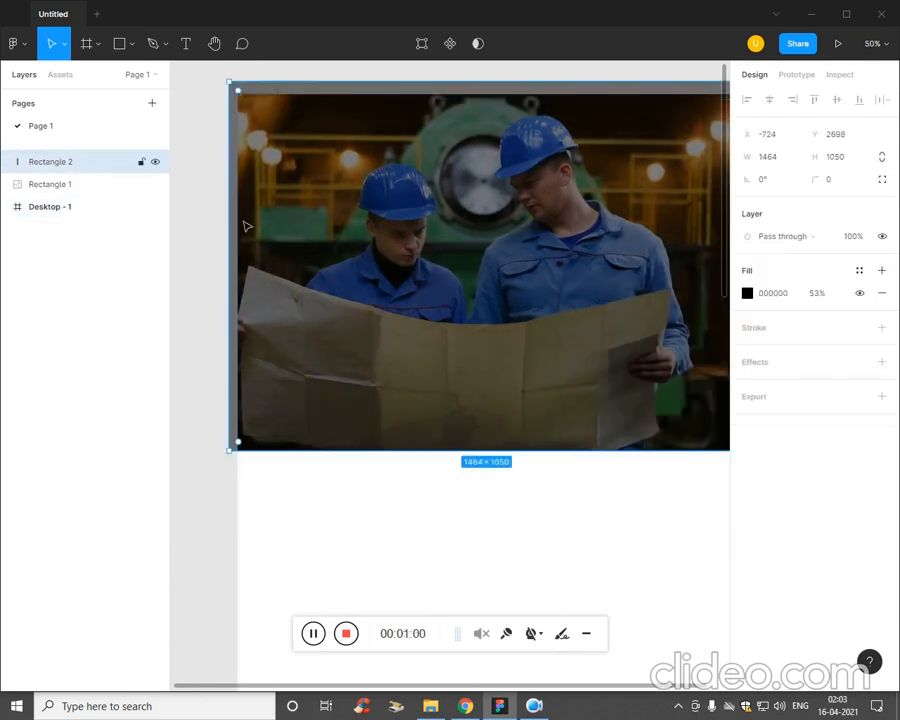
pyautogui.moveTo(245, 229); pyautogui.dragTo(241, 230)
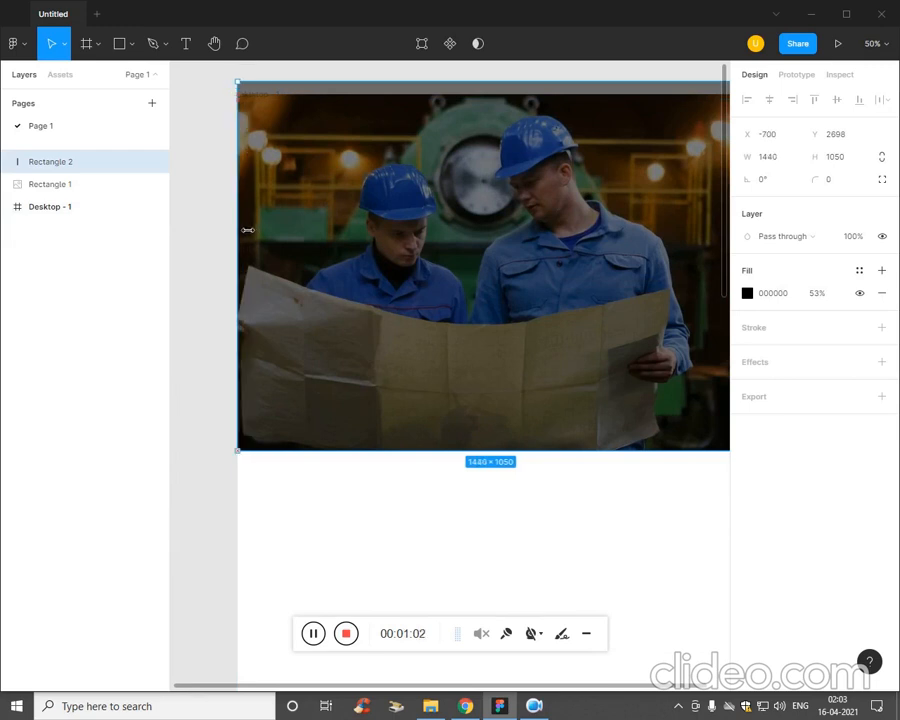
pyautogui.moveTo(475, 96); pyautogui.dragTo(480, 108)
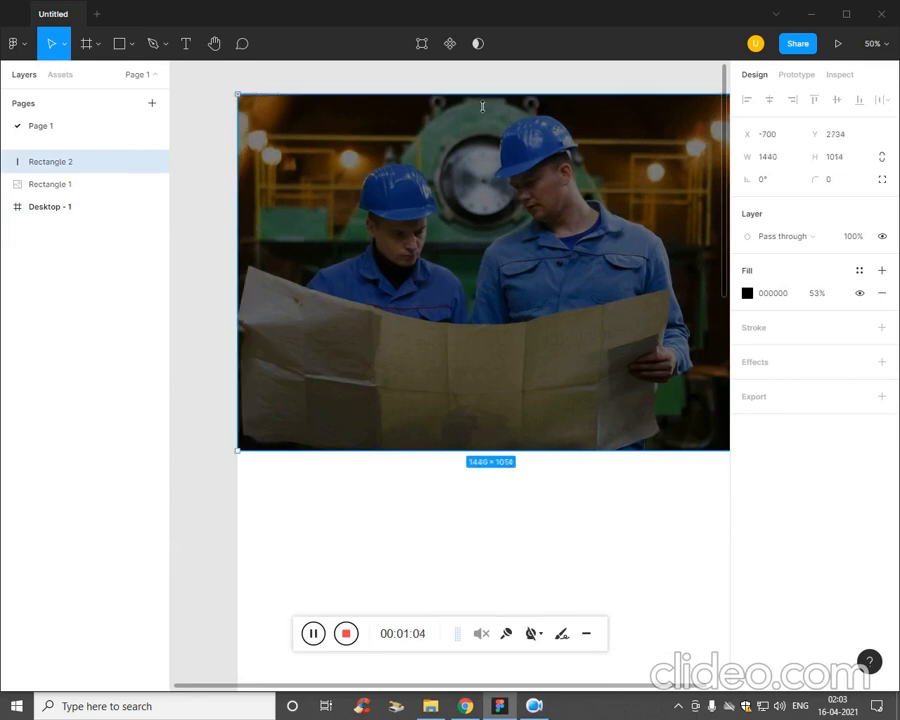
pyautogui.press('-')
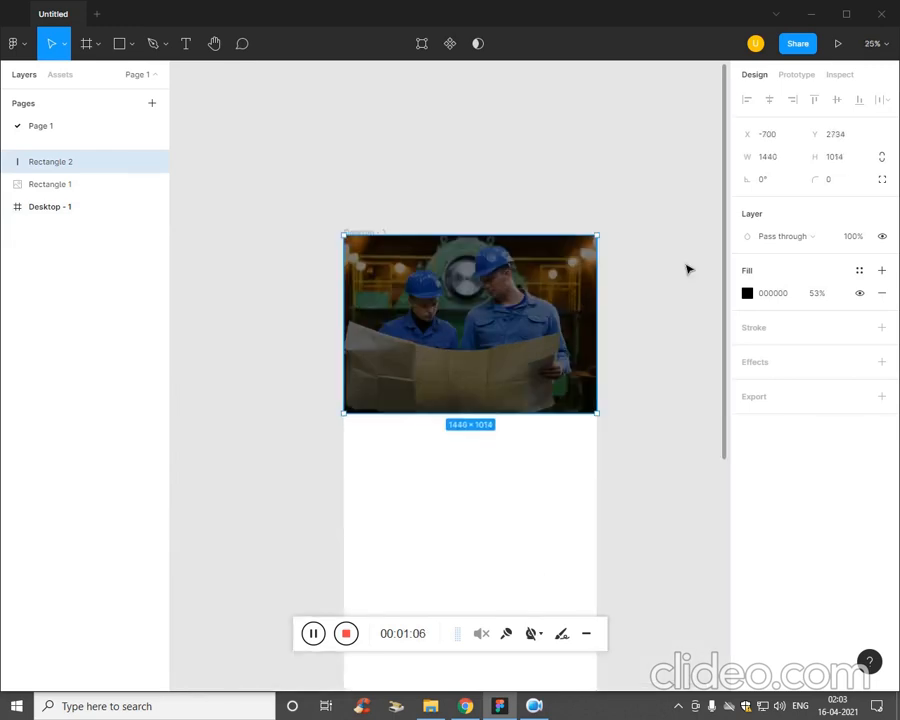
# Add the text "UI Monk" near the upper-left corner of the banner image.
pyautogui.click(437, 571)
pyautogui.press('t')
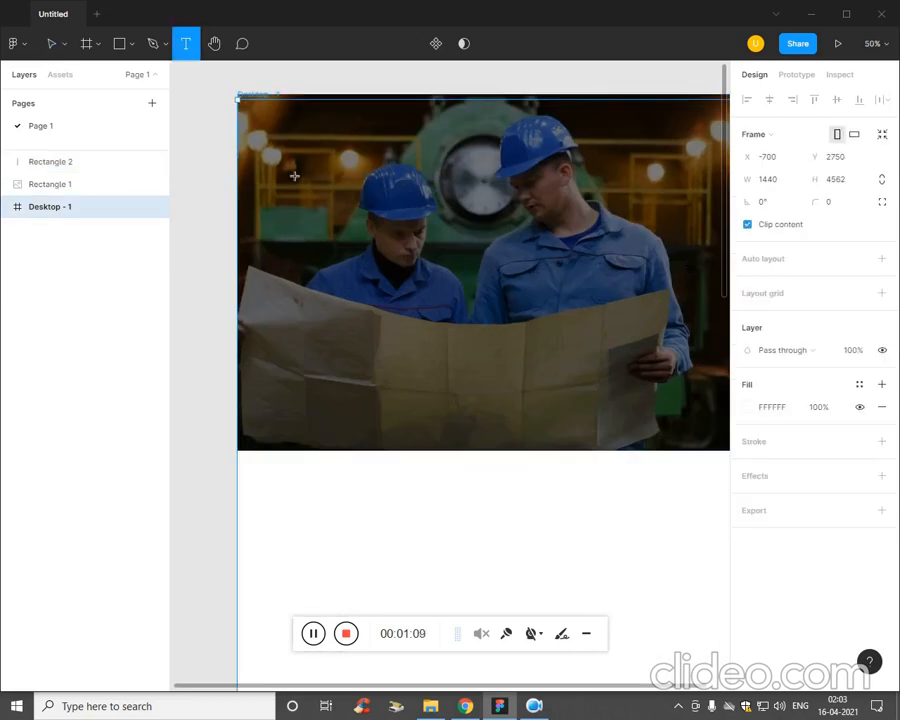
pyautogui.click(280, 125)
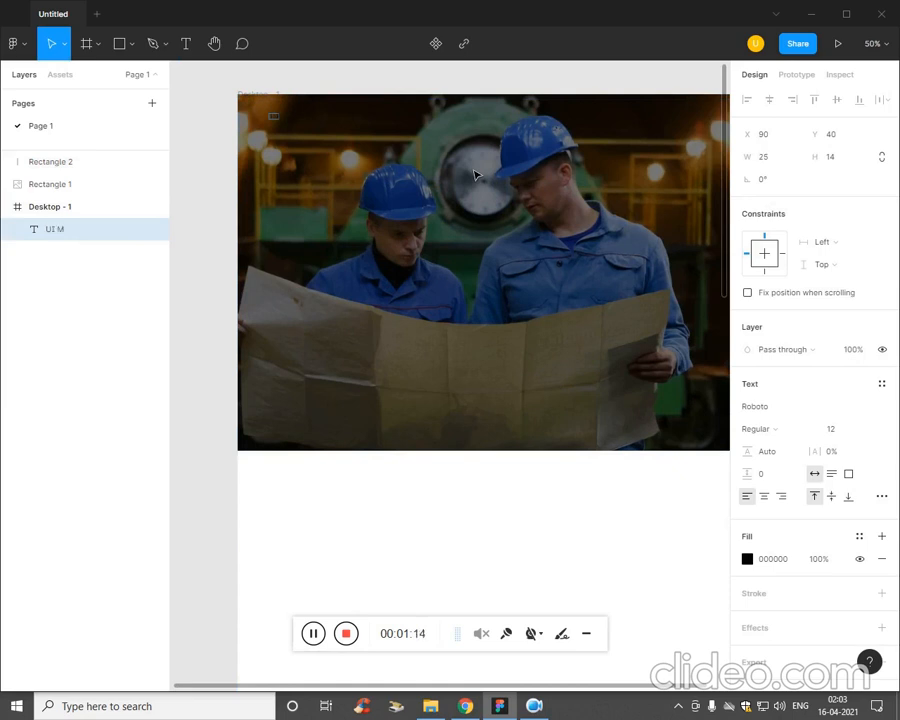
# Set the UI Monk text's fill to white (FFFFFF) and its font size to 30.
pyautogui.click(747, 559)
pyautogui.write('FFE4E4')
pyautogui.press('Return')
pyautogui.moveTo(570, 300); pyautogui.dragTo(557, 308)
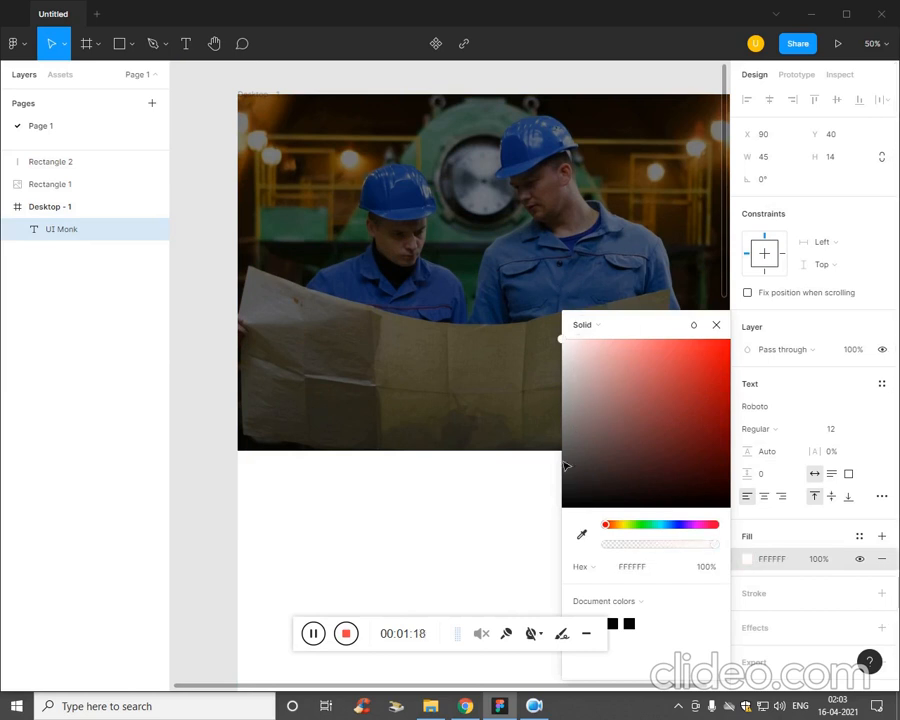
pyautogui.click(827, 537)
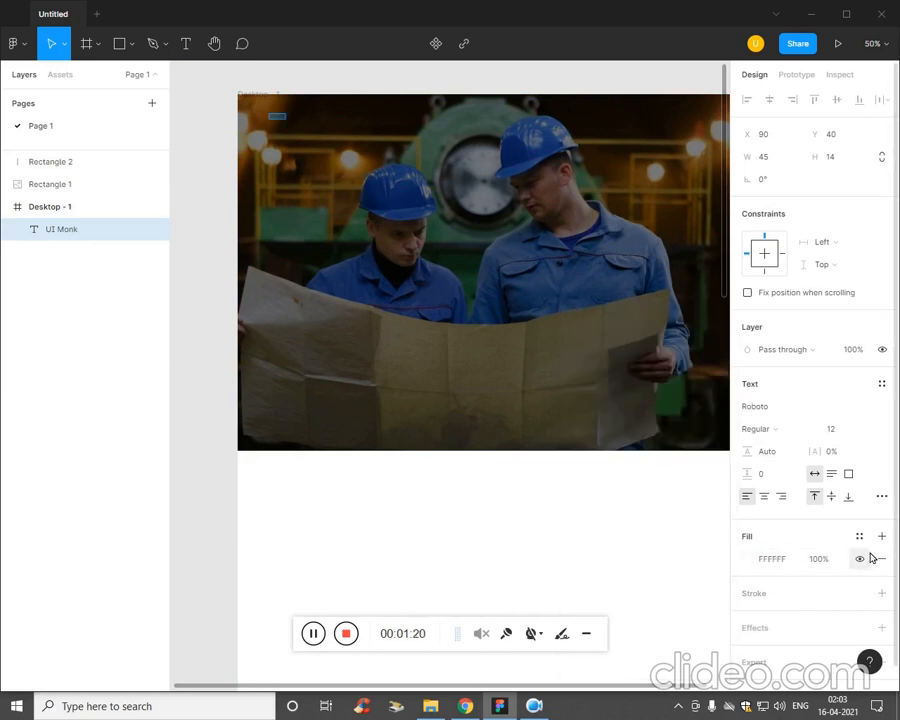
pyautogui.click(838, 431)
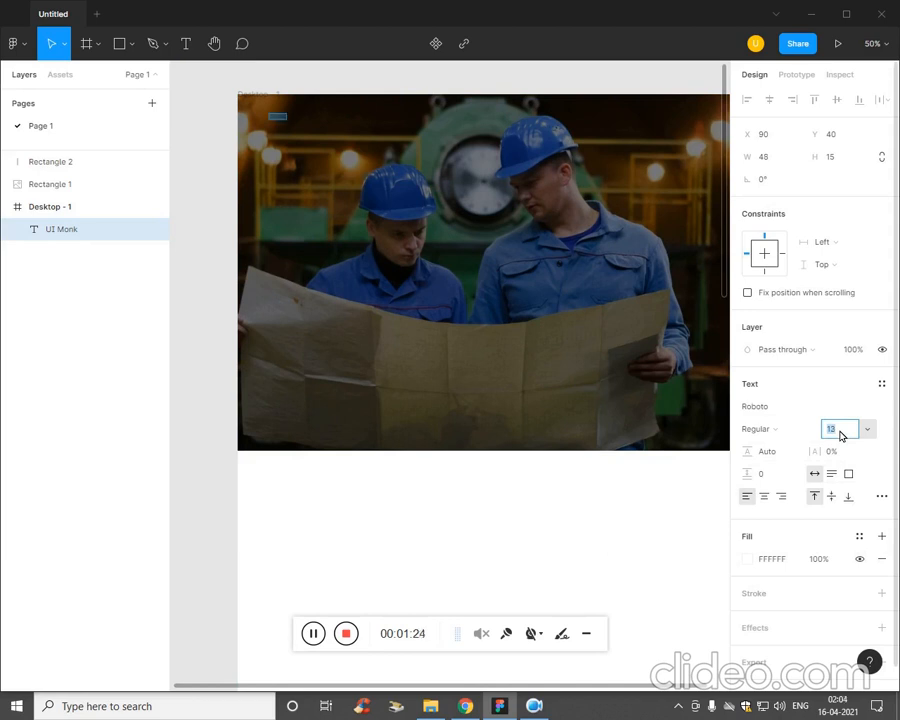
pyautogui.press('Return')
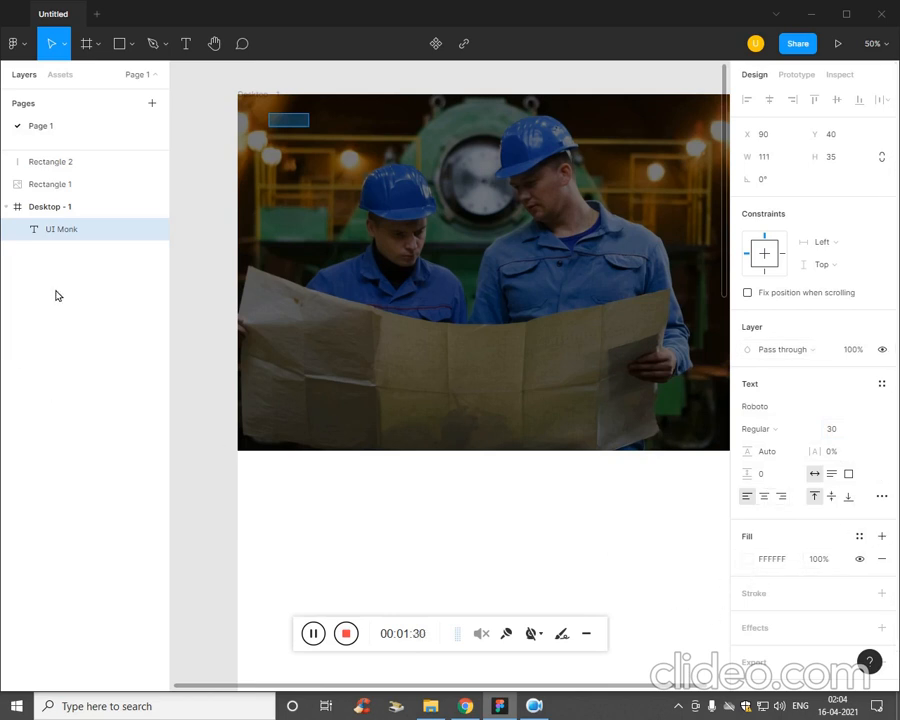
# Cut Rectangle 1 and Rectangle 2 and paste them inside the Desktop - 1 frame.
pyautogui.moveTo(76, 231)
pyautogui.mouseDown()
pyautogui.moveTo(74, 181)
pyautogui.moveTo(68, 229)
pyautogui.mouseUp()
pyautogui.click(86, 162)
pyautogui.keyDown('shift'); pyautogui.click(83, 186); pyautogui.keyUp('shift')
pyautogui.hotkey('ctrl', 'x')
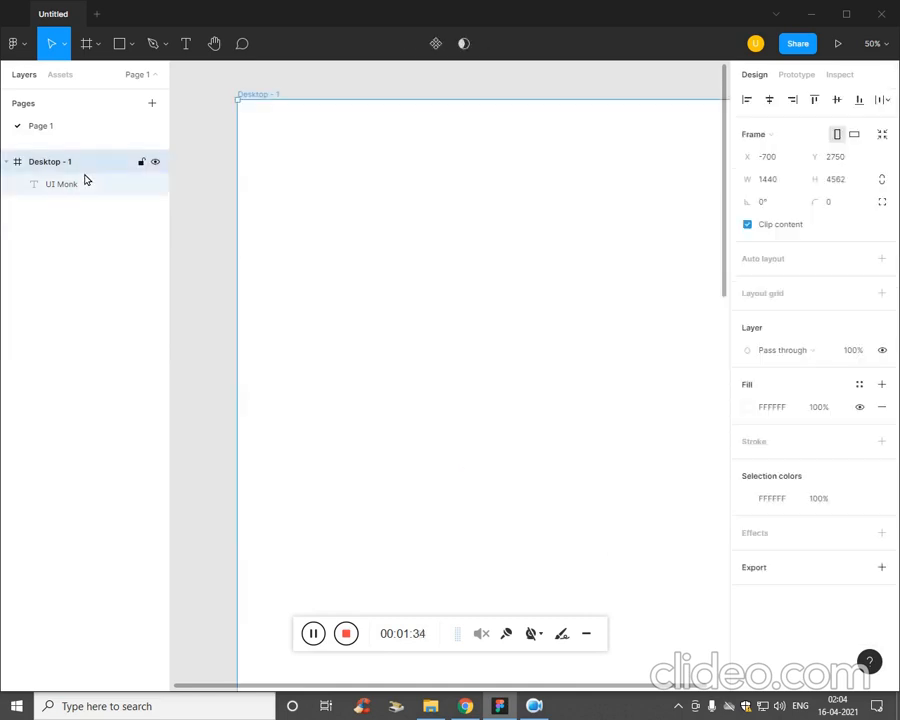
pyautogui.click(86, 180)
pyautogui.hotkey('ctrl', 'v')
pyautogui.click(70, 311)
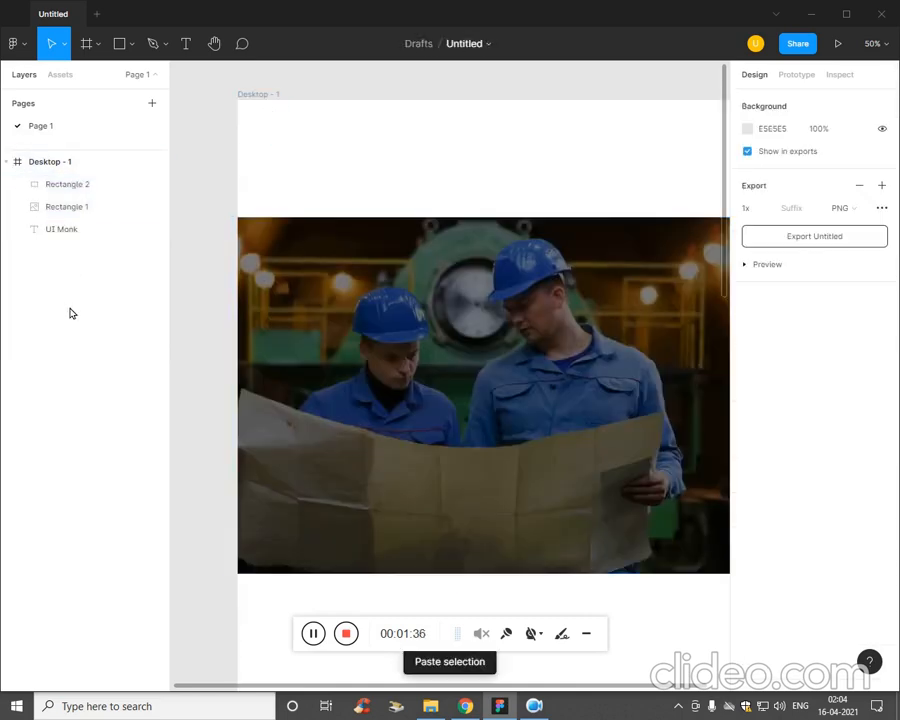
# Move both pasted rectangles together up to the top of the Desktop - 1 frame.
pyautogui.click(58, 190)
pyautogui.keyDown('shift'); pyautogui.click(60, 205); pyautogui.keyUp('shift')
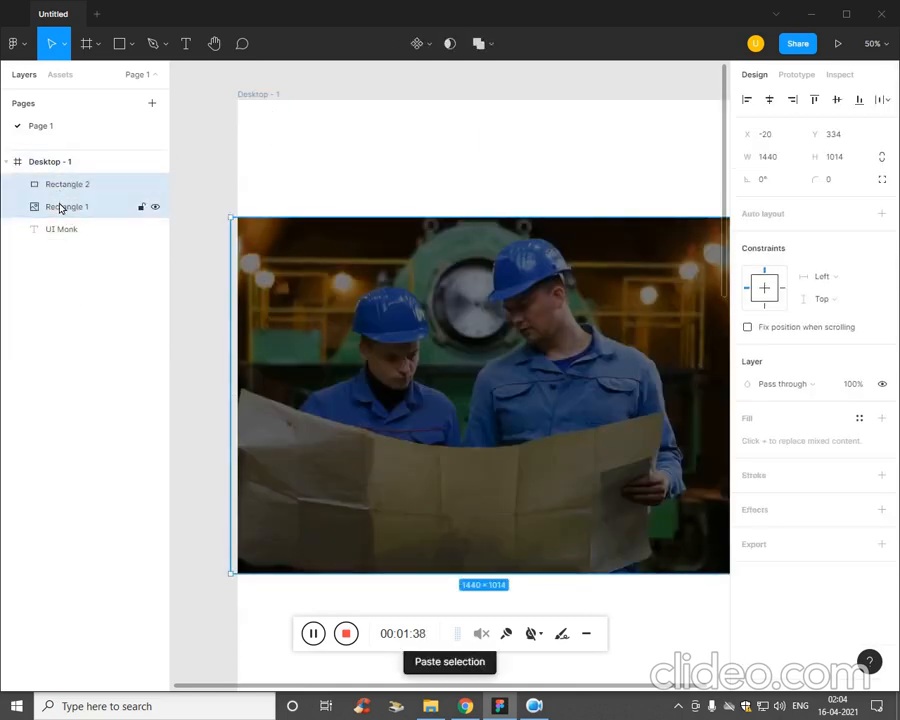
pyautogui.moveTo(430, 345); pyautogui.dragTo(432, 263)
pyautogui.click(50, 261)
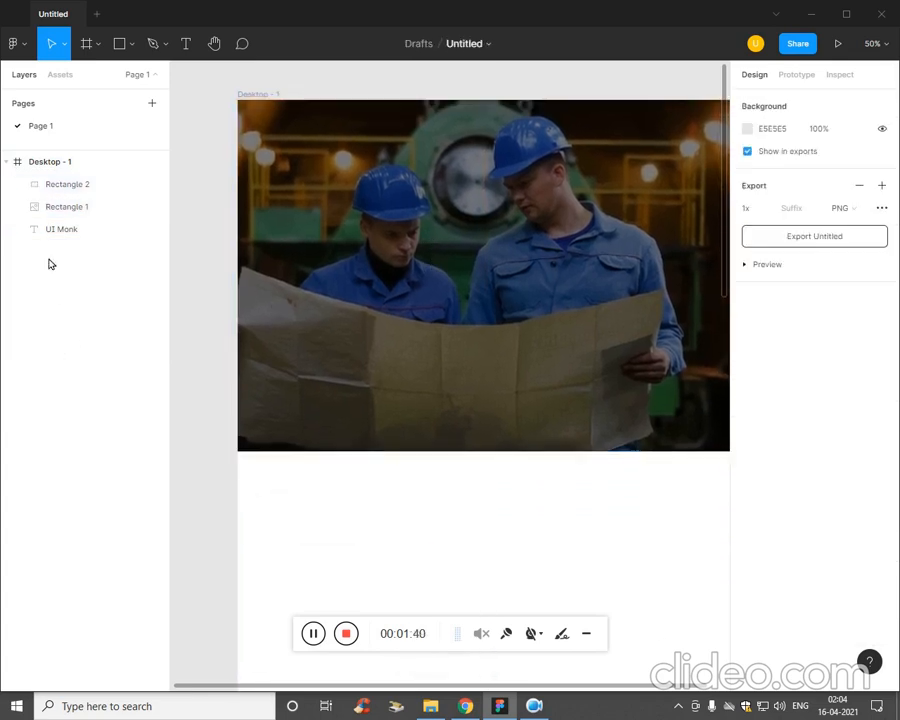
# Place the UI Monk layer above both rectangles and set its font size to 35.
pyautogui.moveTo(100, 226); pyautogui.dragTo(88, 178)
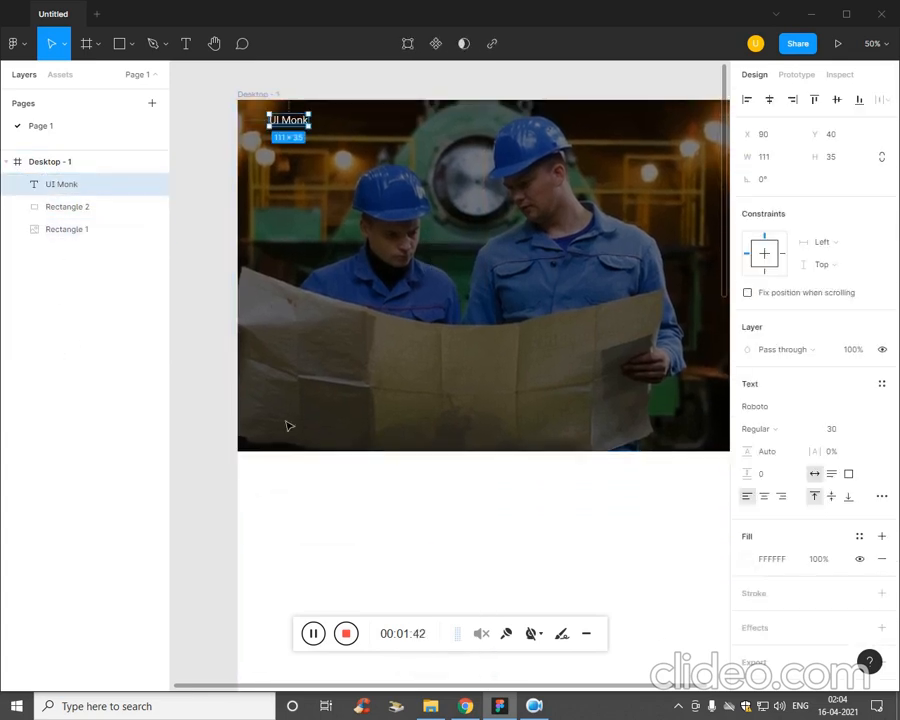
pyautogui.click(426, 590)
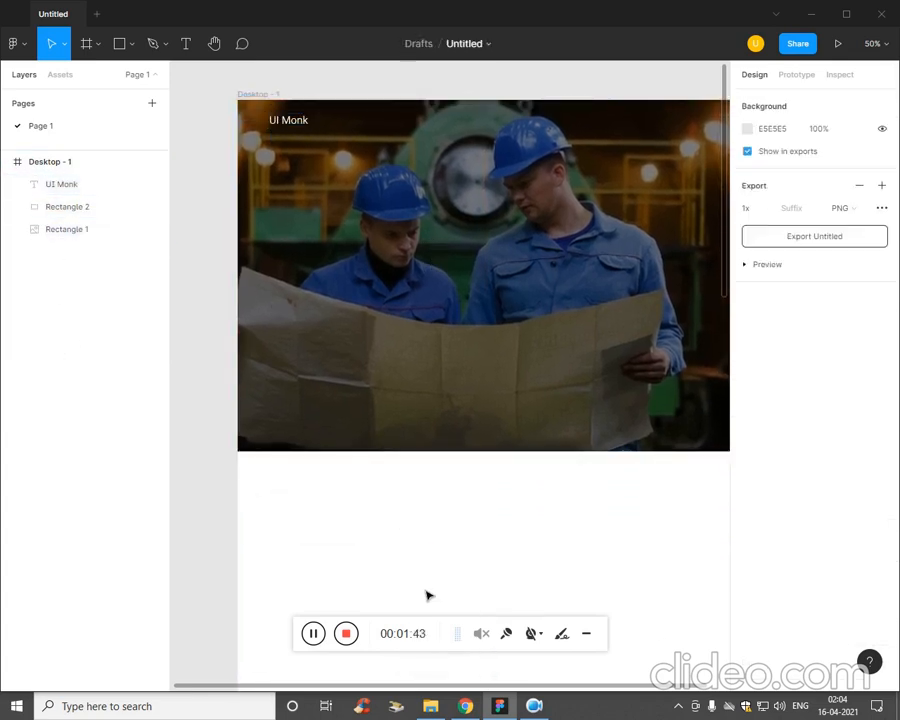
pyautogui.click(290, 120)
pyautogui.click(843, 430)
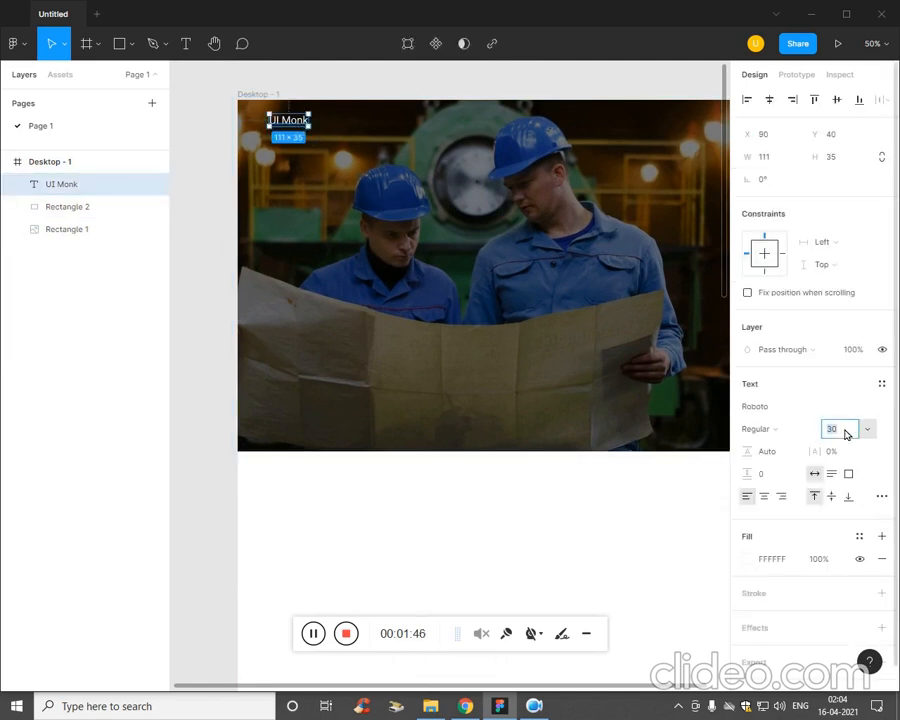
pyautogui.write('36')
pyautogui.press('Return')
pyautogui.click(366, 534)
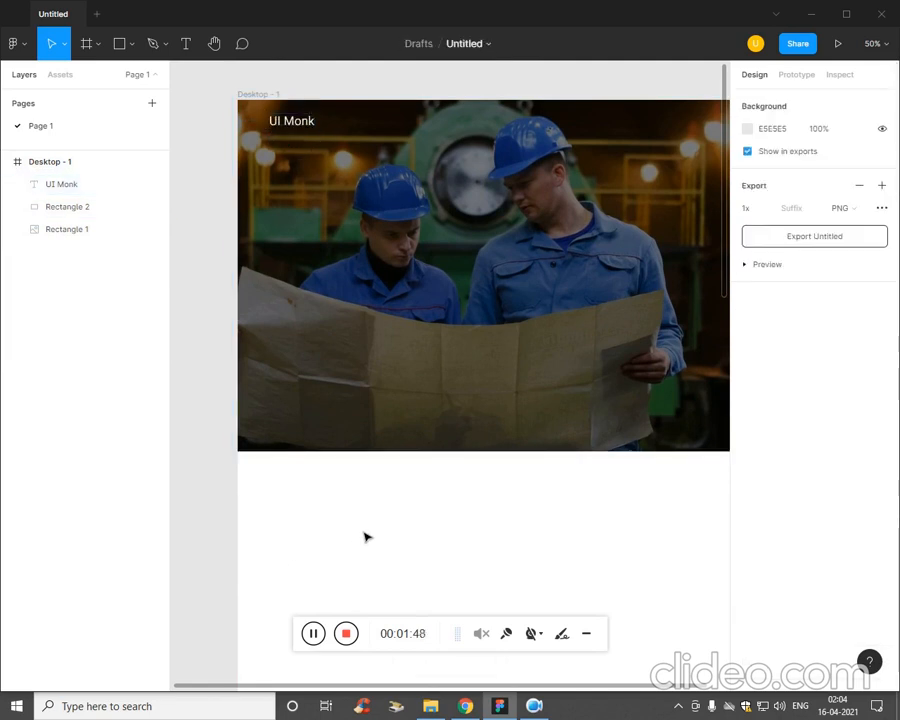
pyautogui.hotkey('ctrl', '+')
pyautogui.hotkey('ctrl', '-')
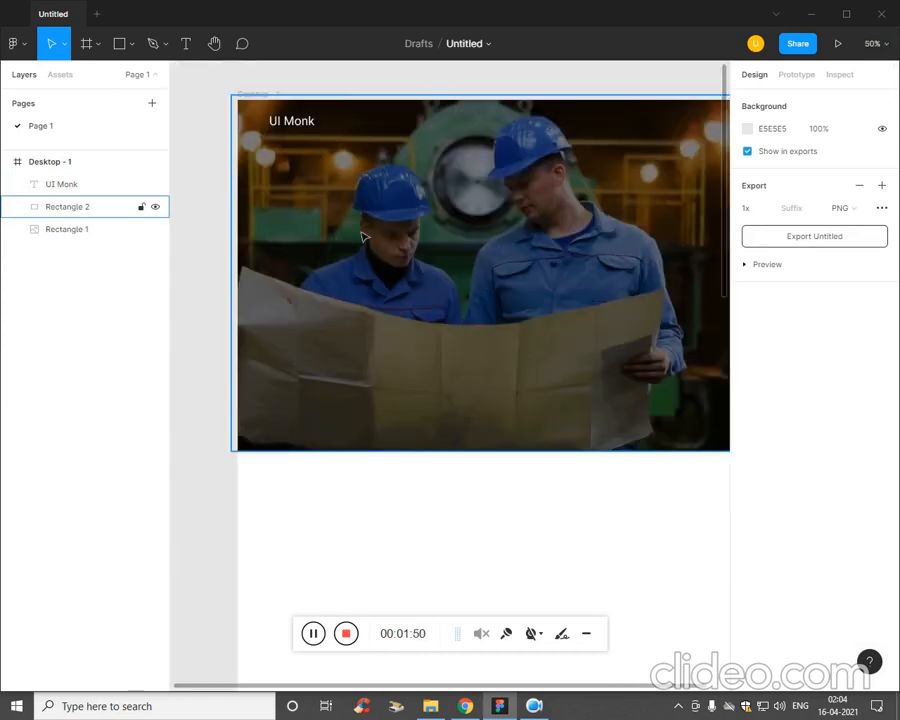
pyautogui.press('space')
pyautogui.moveTo(448, 318); pyautogui.dragTo(406, 376)
pyautogui.click(293, 283)
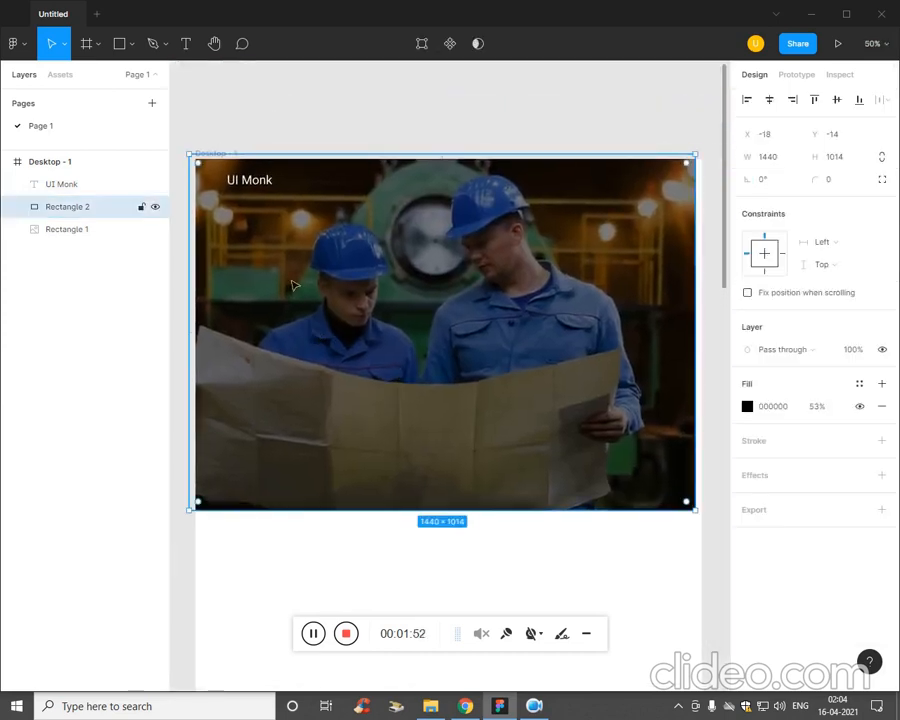
pyautogui.moveTo(266, 190); pyautogui.dragTo(263, 215)
pyautogui.hotkey('ctrl', 'z')
# Lock the Rectangle 1 and Rectangle 2 layers, and nudge the UI Monk text slightly down in the banner.
pyautogui.click(252, 184)
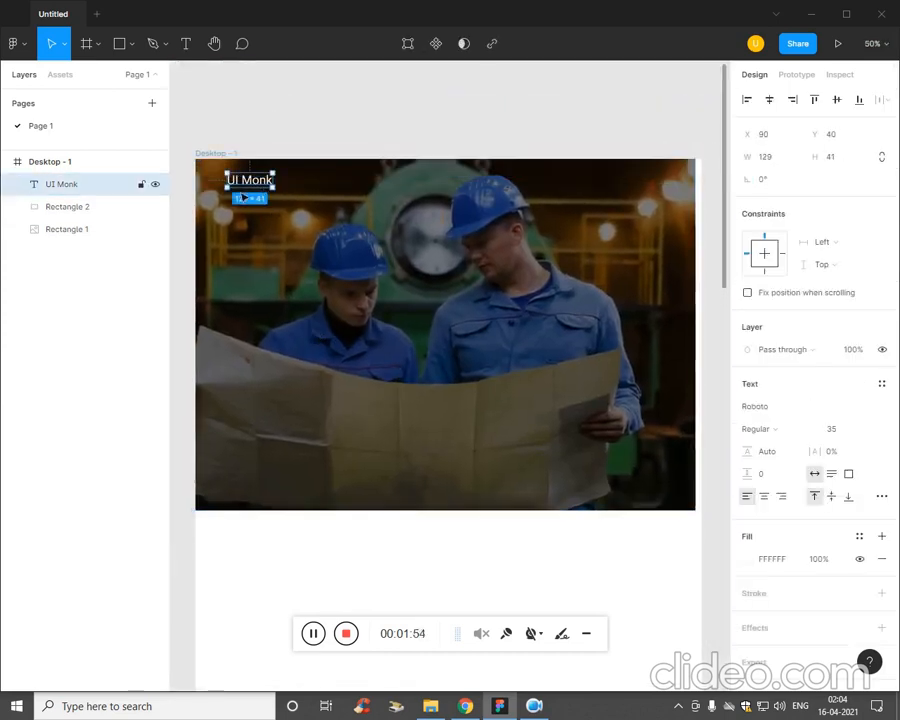
pyautogui.click(78, 210)
pyautogui.keyDown('shift'); pyautogui.click(135, 231); pyautogui.keyUp('shift')
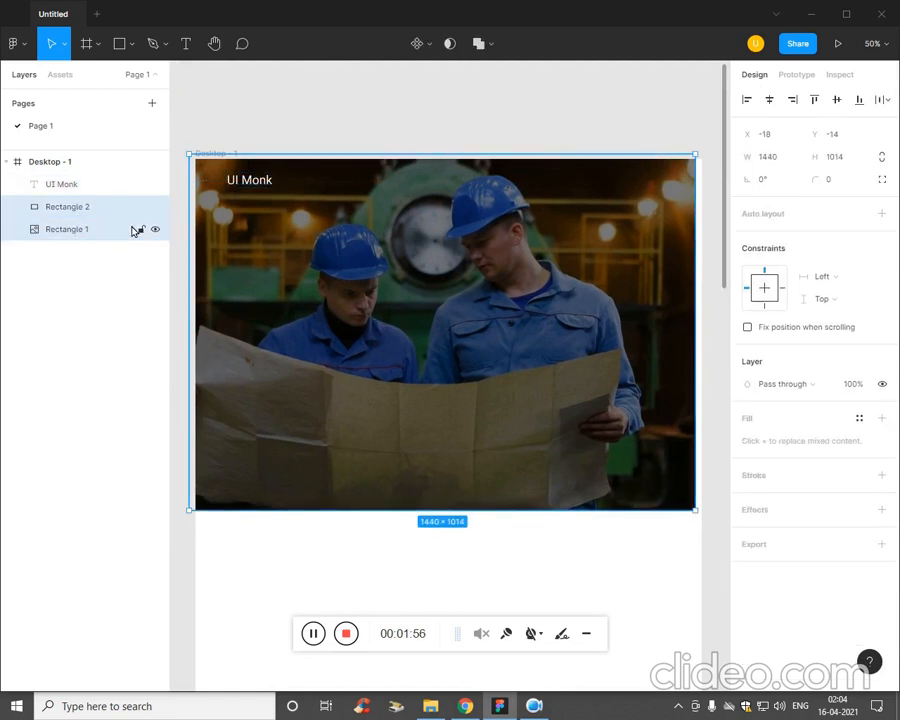
pyautogui.click(141, 229)
pyautogui.click(141, 206)
pyautogui.click(94, 362)
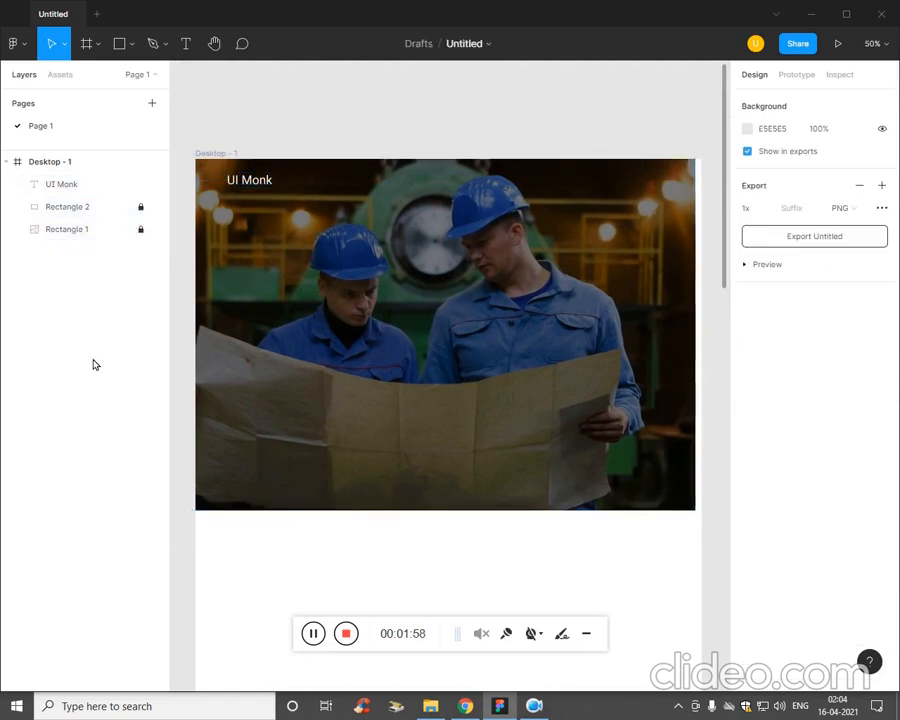
pyautogui.moveTo(260, 191); pyautogui.dragTo(256, 194)
pyautogui.click(84, 288)
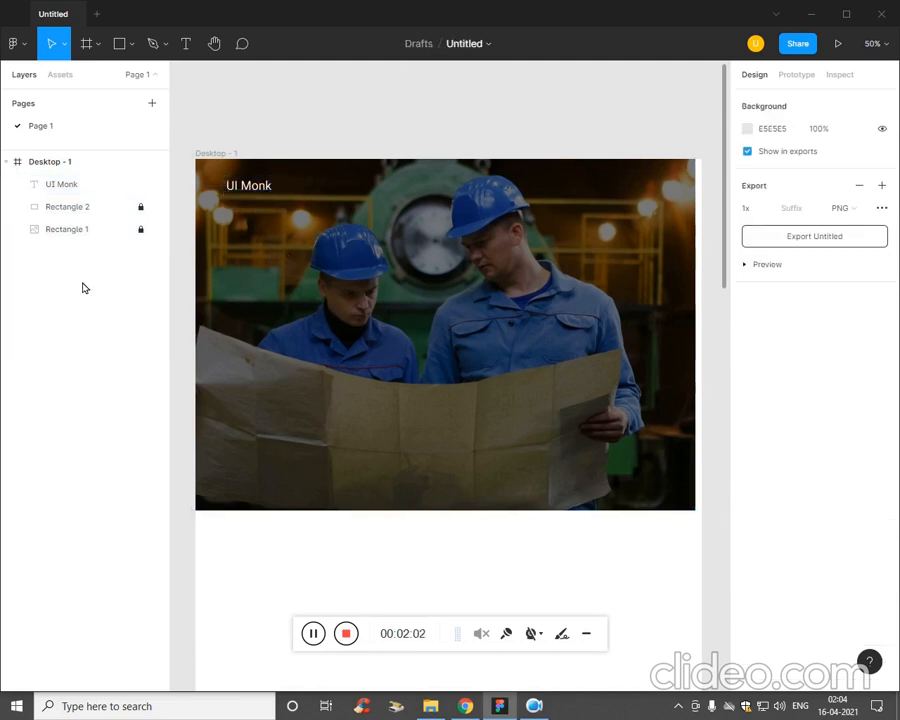
# Place a copy of the UI Monk text to its right near the banner's horizontal centre and change its wording to Home.
pyautogui.click(265, 190)
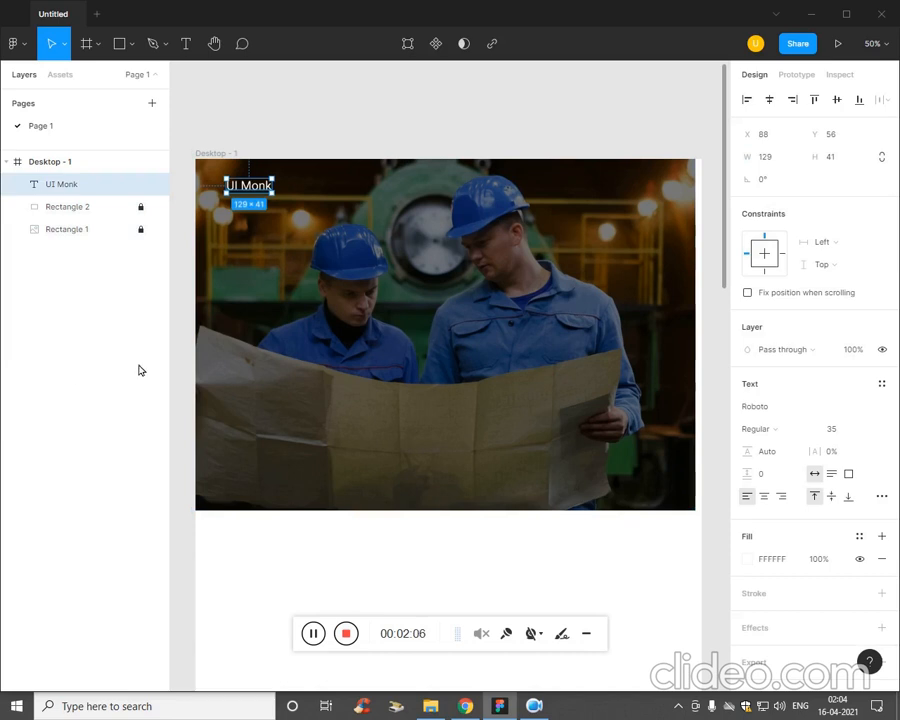
pyautogui.moveTo(260, 186); pyautogui.dragTo(467, 200)
pyautogui.doubleClick(465, 199)
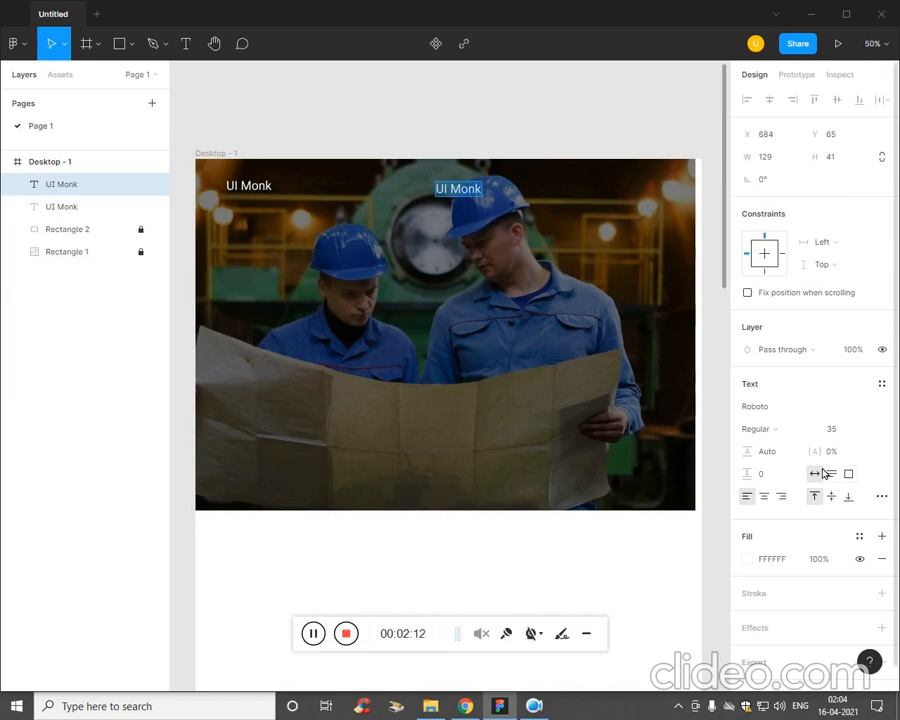
pyautogui.write('Home')
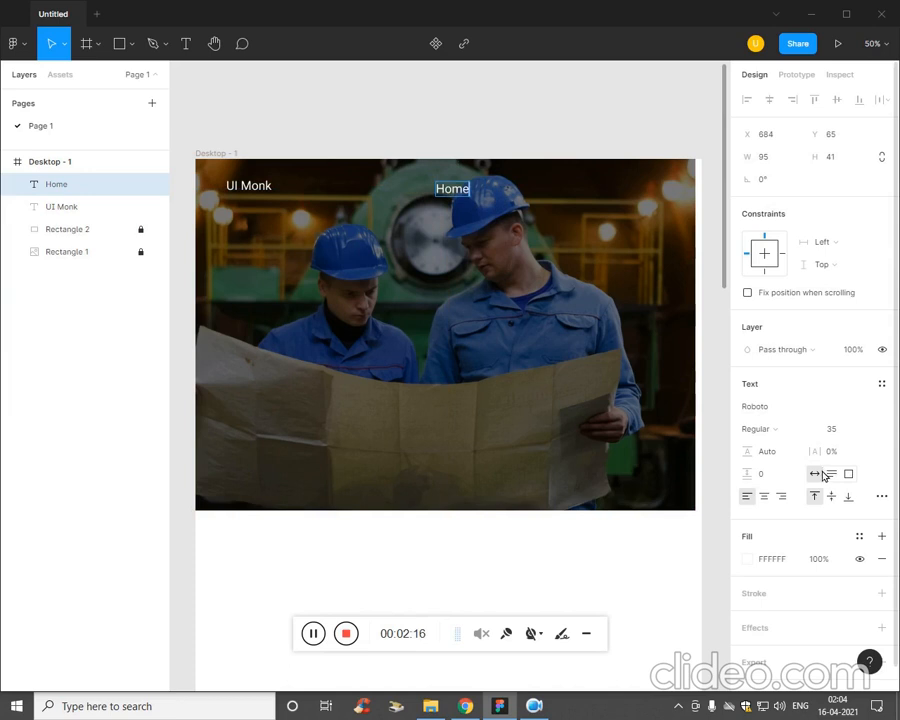
# Set the Home text's font size to 24.
pyautogui.click(848, 430)
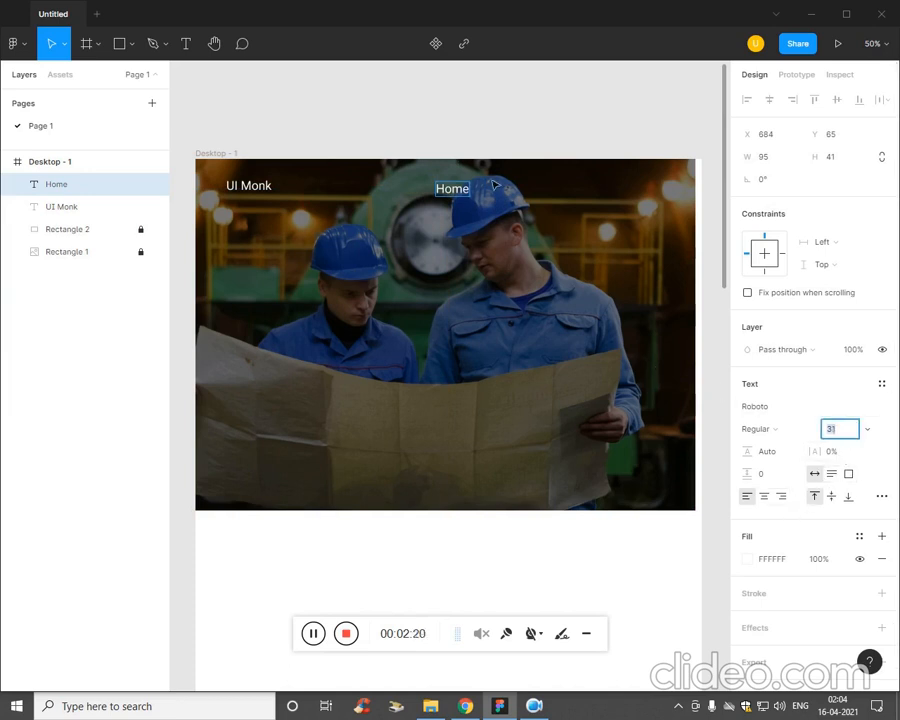
pyautogui.doubleClick(465, 195)
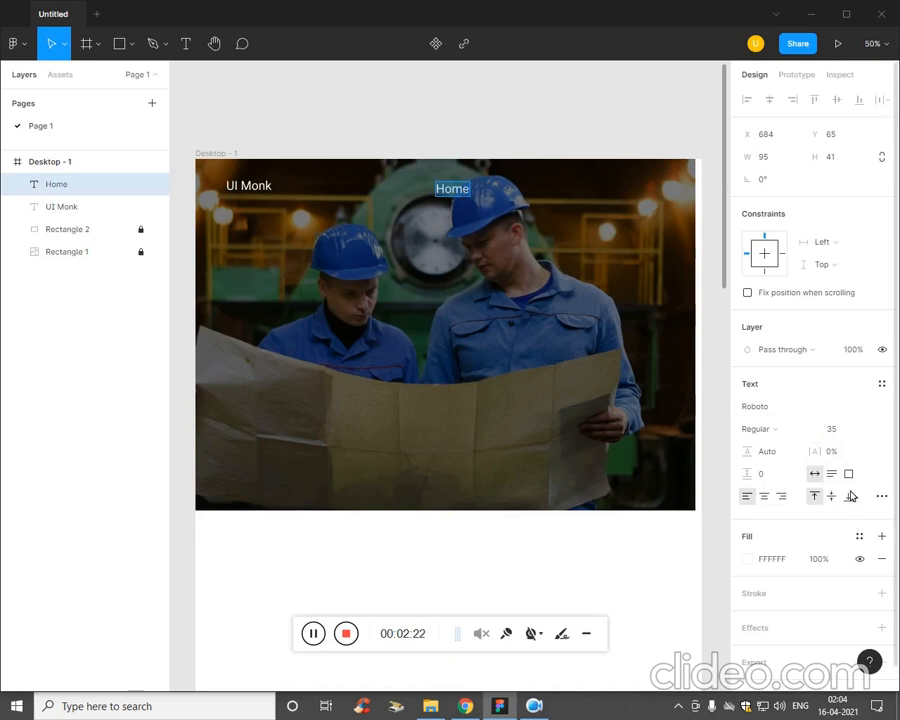
pyautogui.click(846, 430)
pyautogui.press('Down')
pyautogui.press('Down')
pyautogui.press('Down')
pyautogui.press('Down')
pyautogui.press('Down')
pyautogui.press('Down')
pyautogui.press('Down')
pyautogui.press('Down')
pyautogui.press('Down')
pyautogui.press('Down')
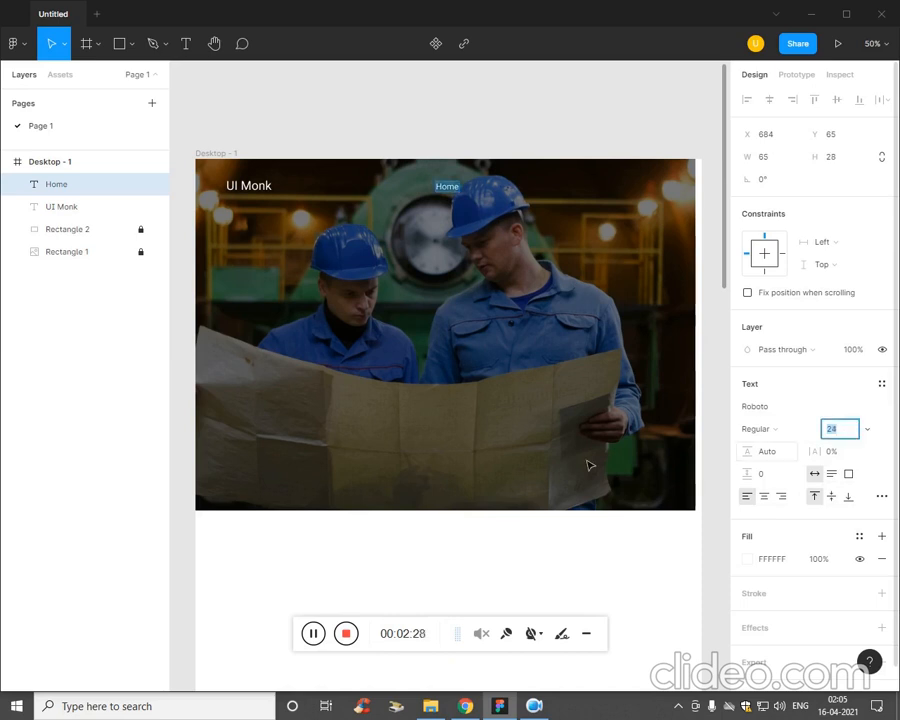
pyautogui.click(346, 604)
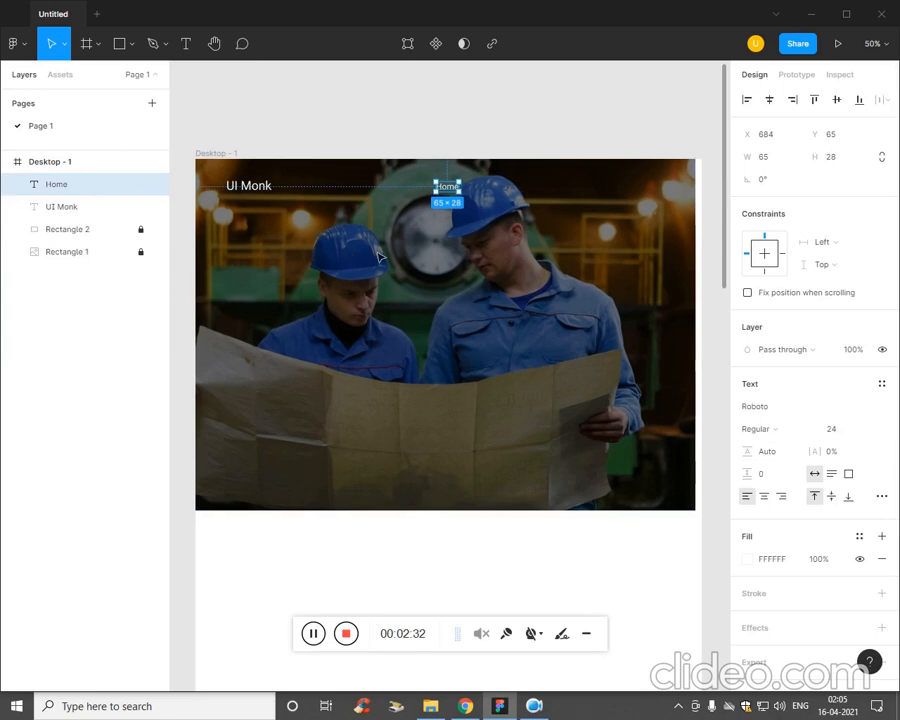
# Duplicate the Home text three times to the right at equal spacing to form a row of four navigation items.
pyautogui.hotkey('ctrl', 'd')
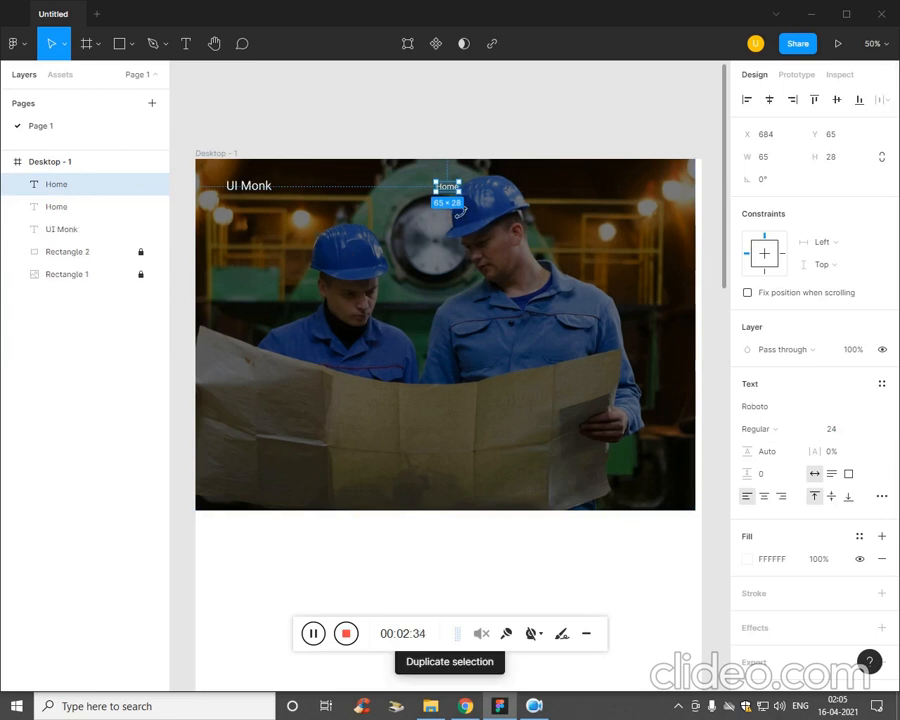
pyautogui.moveTo(460, 197); pyautogui.dragTo(498, 200)
pyautogui.hotkey('ctrl', 'd')
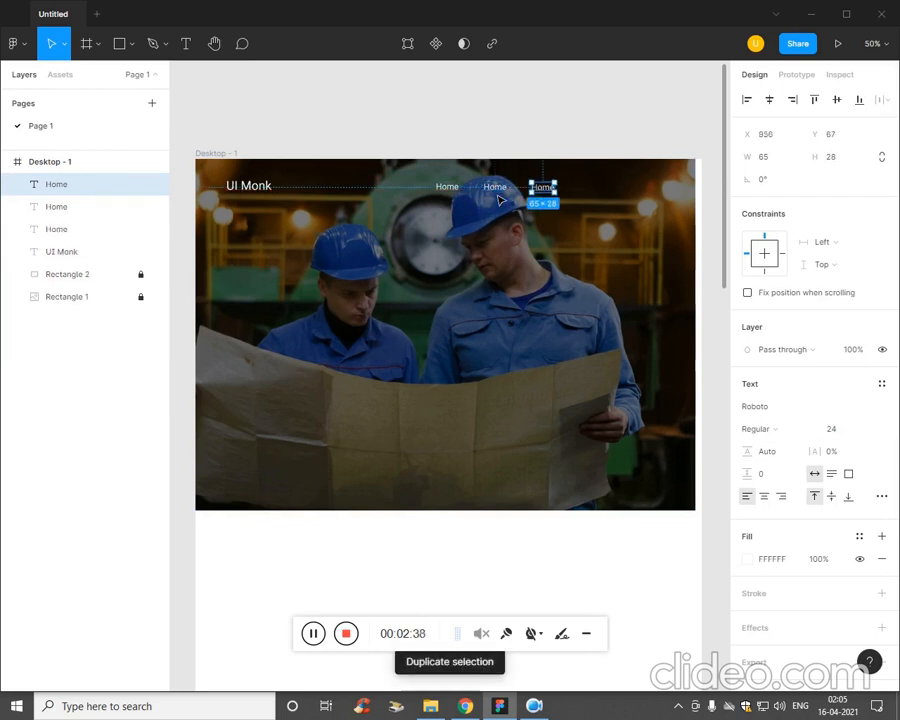
pyautogui.hotkey('ctrl', 'd')
pyautogui.click(488, 222)
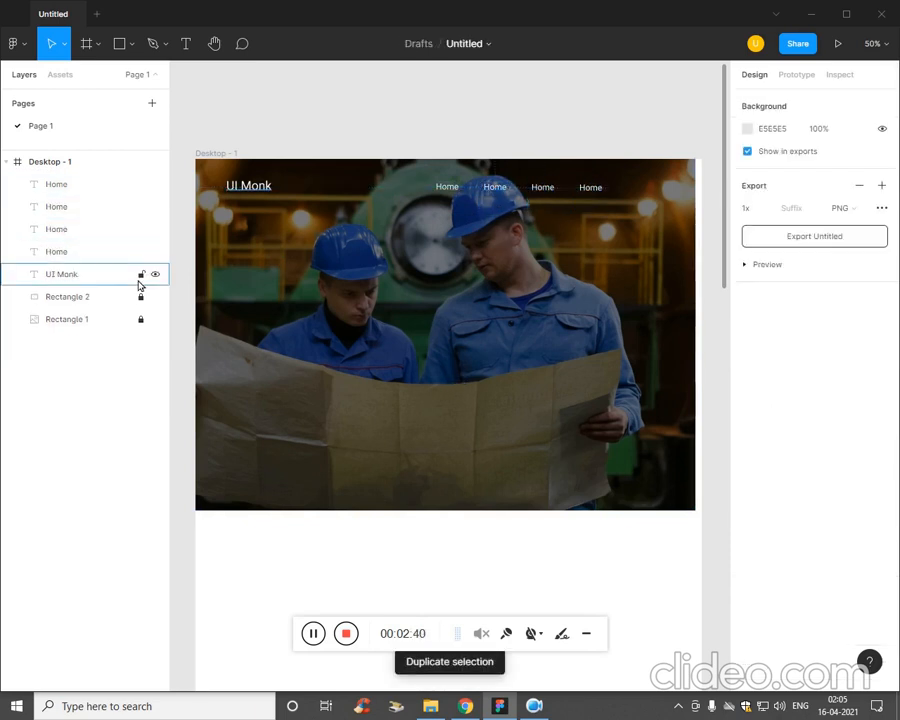
# Change the second navigation item's text to About Us.
pyautogui.click(24, 231)
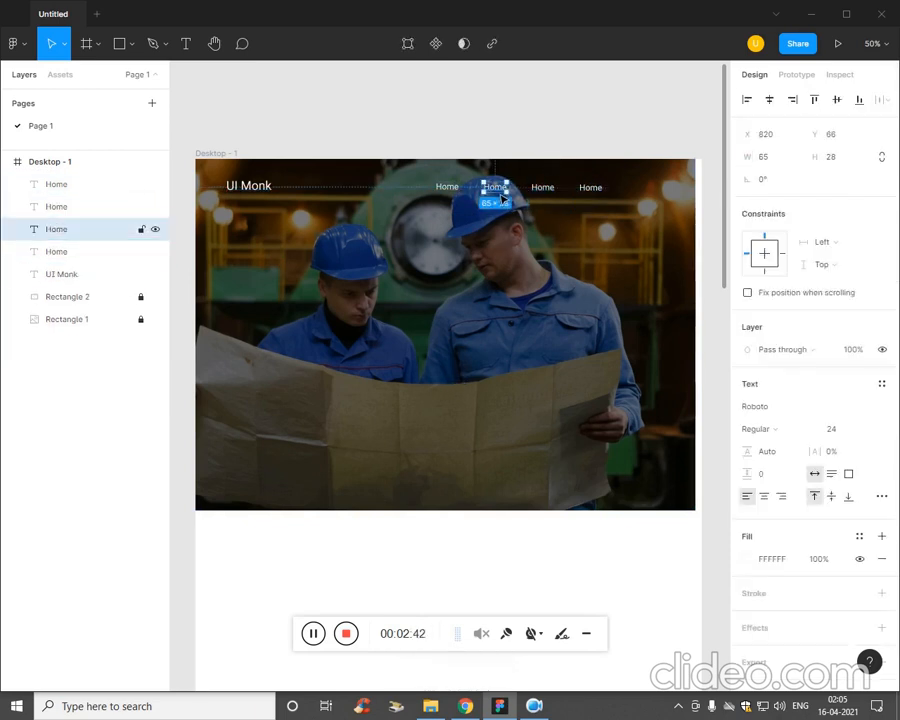
pyautogui.hotkey('ctrl', '+')
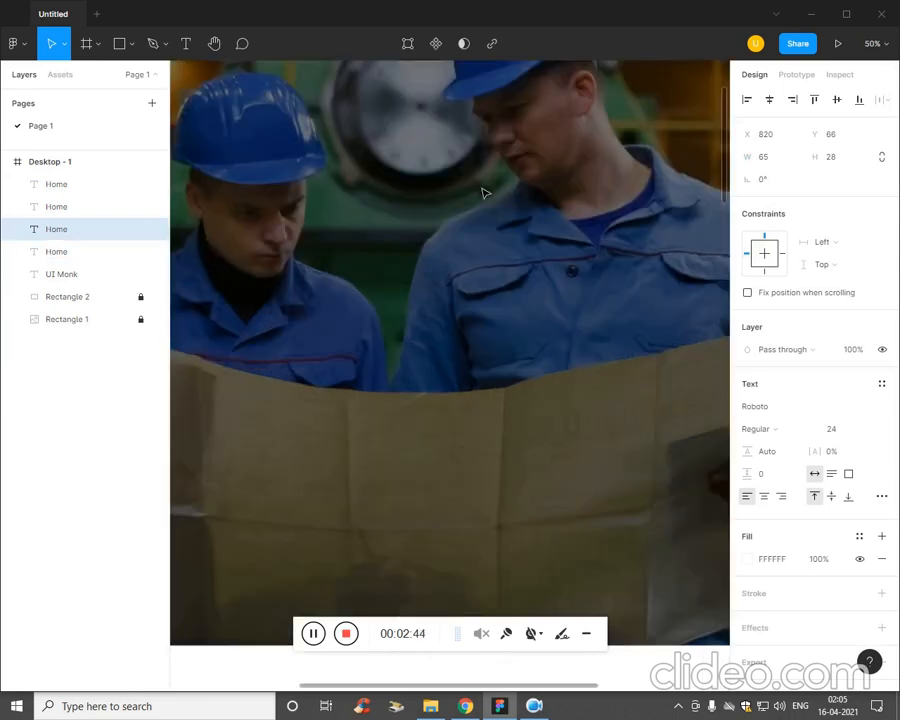
pyautogui.press('space')
pyautogui.moveTo(492, 222); pyautogui.dragTo(350, 480)
pyautogui.doubleClick(402, 270)
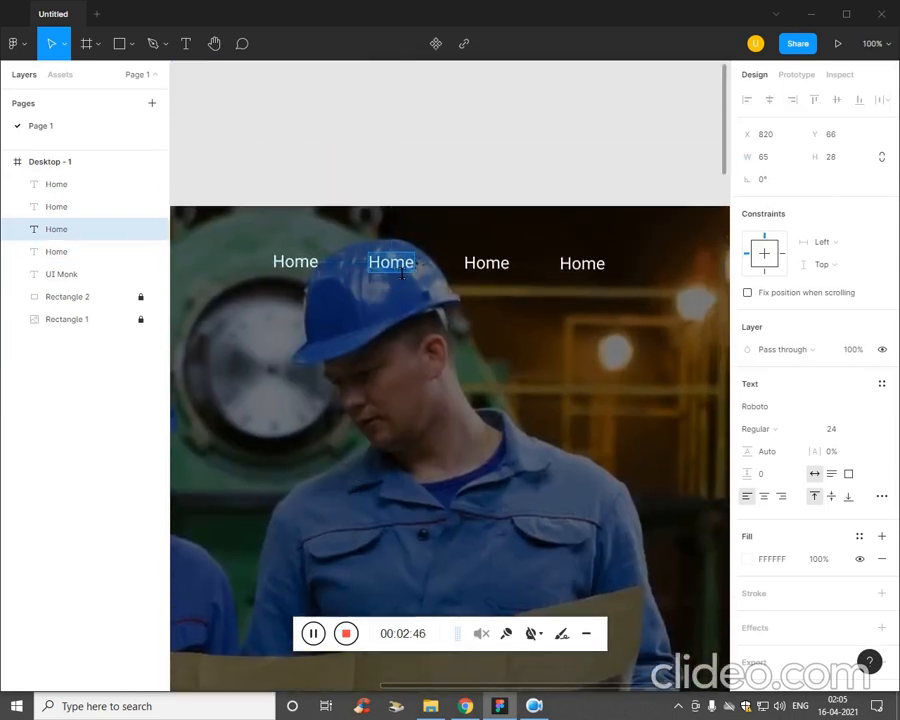
pyautogui.write('About')
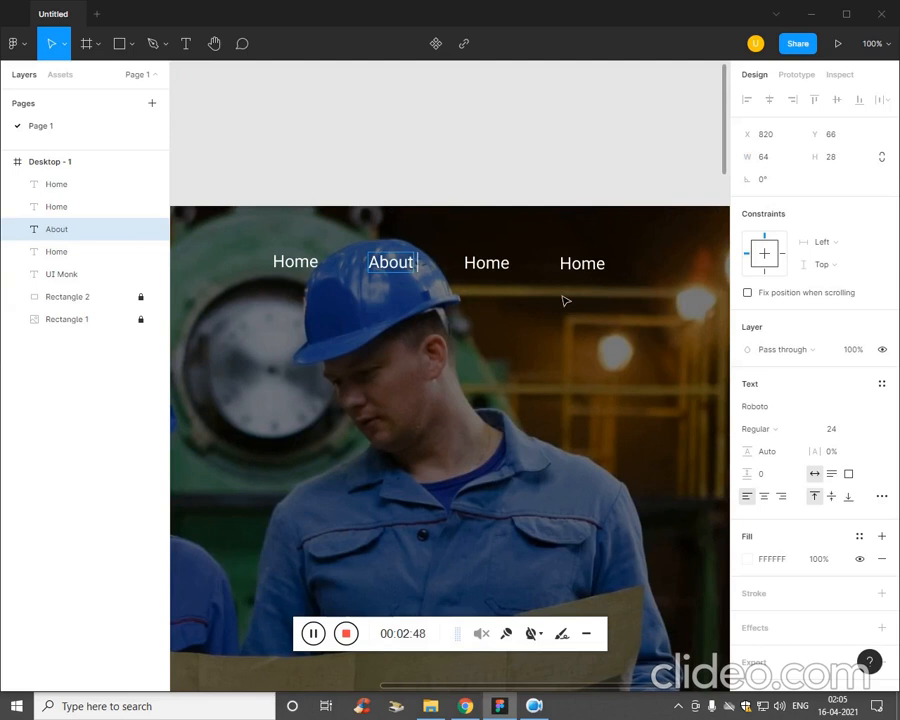
pyautogui.write(' Us')
pyautogui.click(543, 349)
# Change the third navigation item's text to Blog and the fourth item's text to Contact Us.
pyautogui.doubleClick(493, 269)
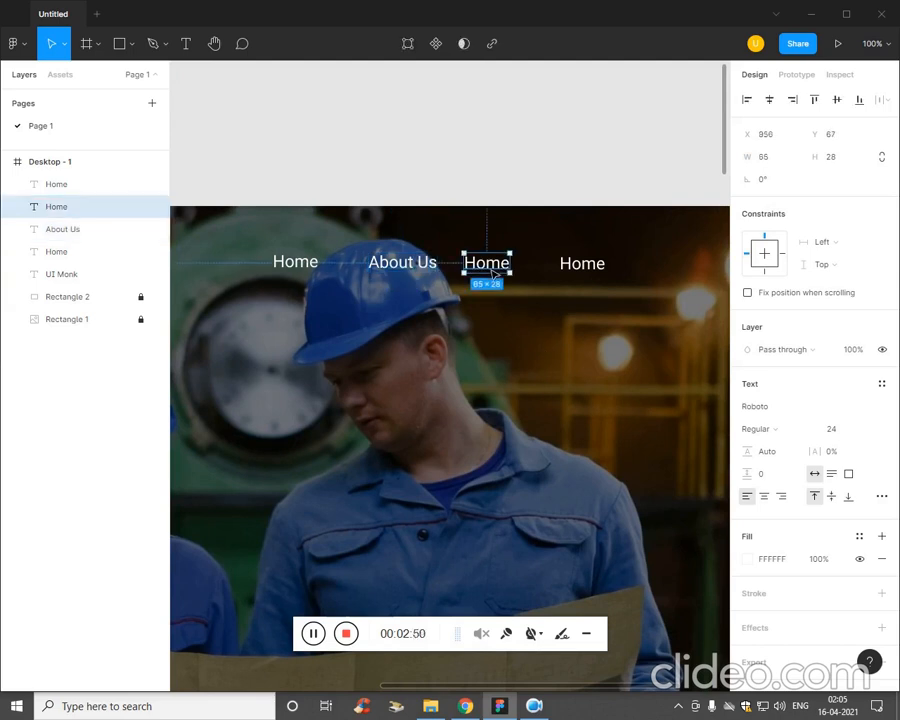
pyautogui.write('Blog')
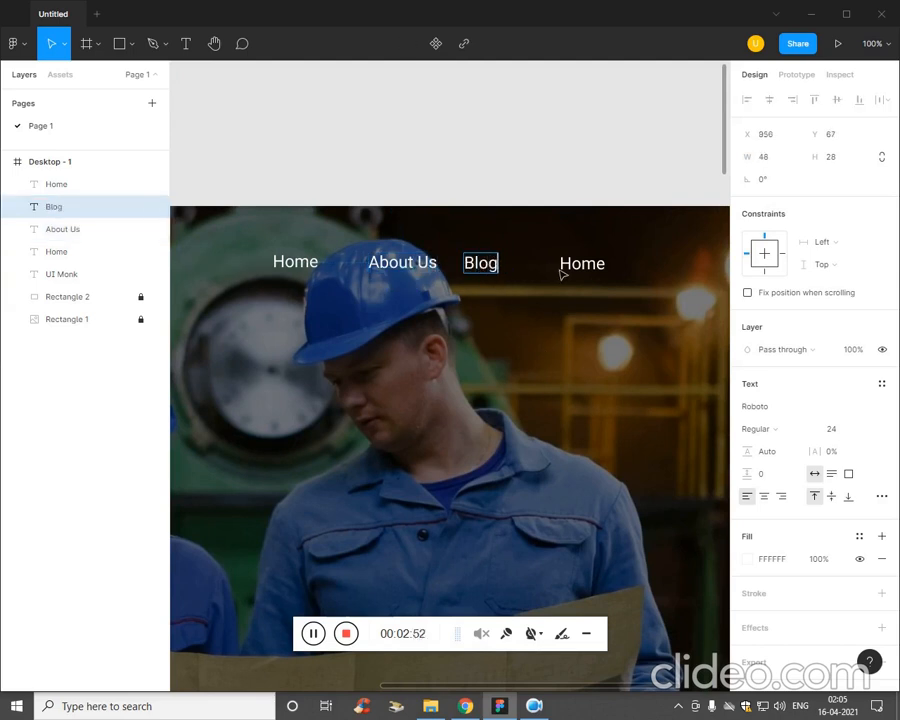
pyautogui.press('Escape')
pyautogui.click(598, 276)
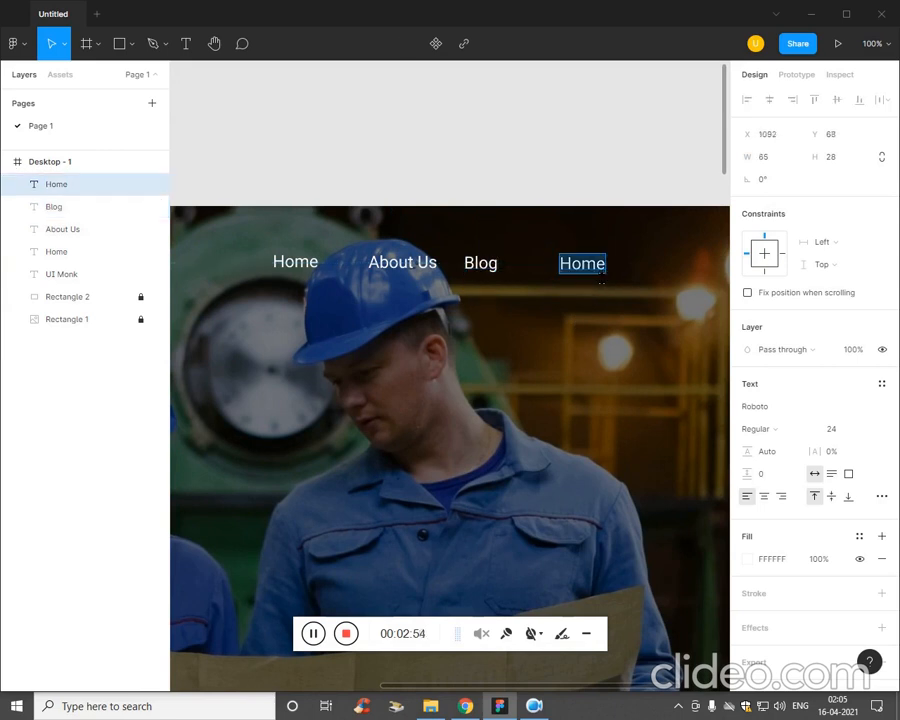
pyautogui.write('ContactU')
pyautogui.press('BackSpace')
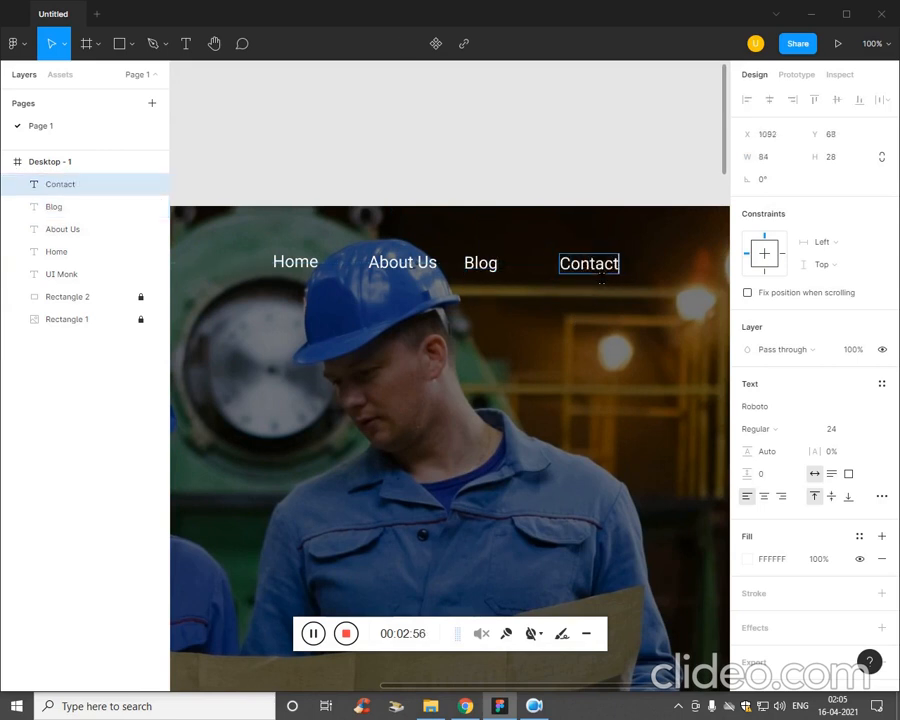
pyautogui.write('Us')
pyautogui.press('Escape')
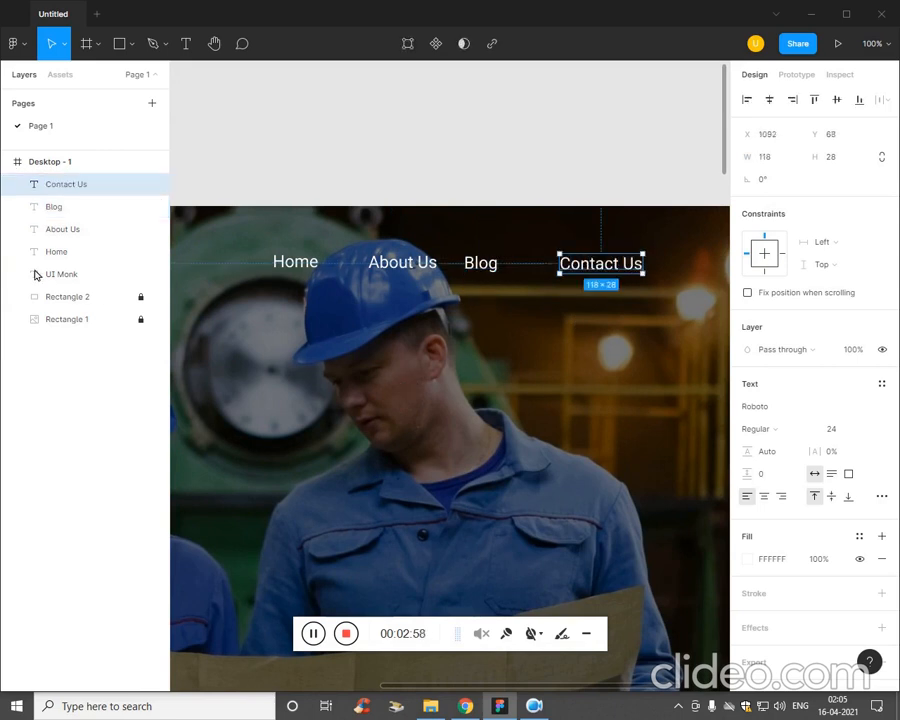
# Combine the Home, About Us, Blog and Contact Us texts into one horizontal auto layout frame.
pyautogui.click(70, 206)
pyautogui.keyDown('shift'); pyautogui.click(66, 268); pyautogui.keyUp('shift')
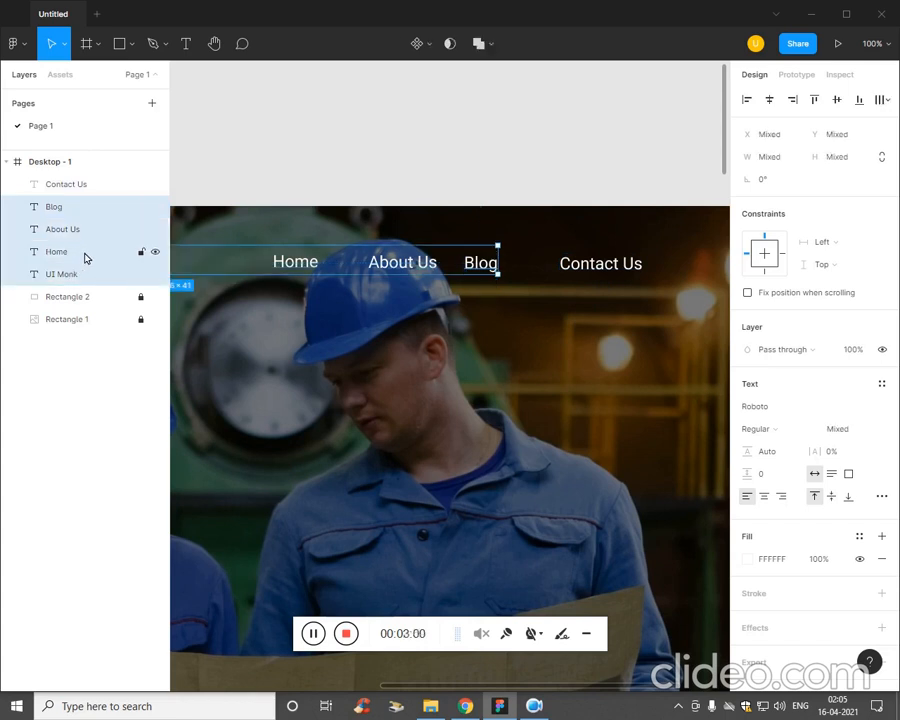
pyautogui.click(66, 367)
pyautogui.click(92, 232)
pyautogui.click(84, 254)
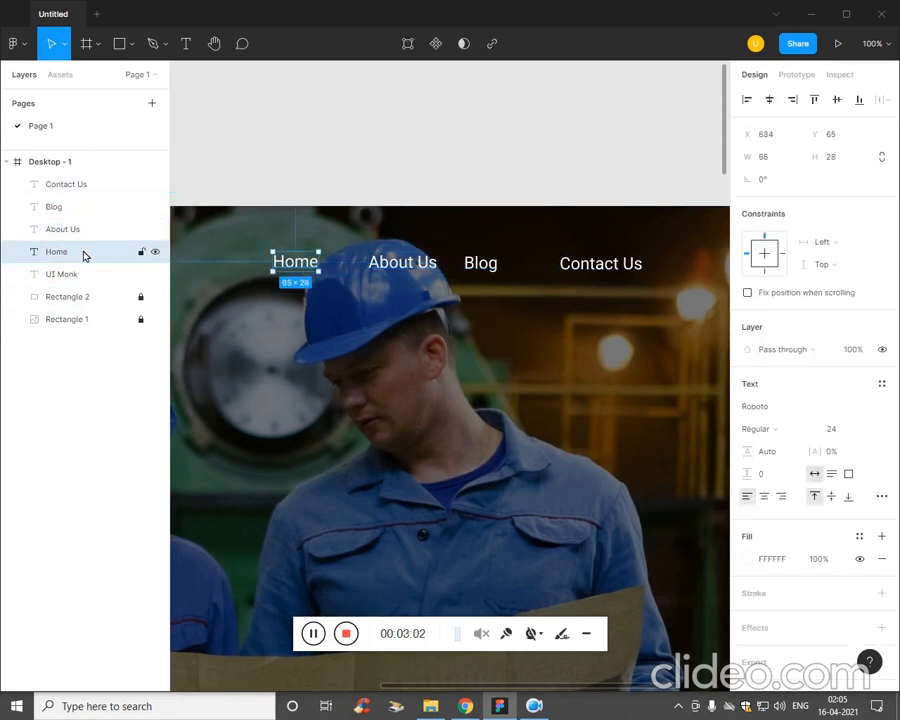
pyautogui.keyDown('shift'); pyautogui.click(84, 209); pyautogui.keyUp('shift')
pyautogui.keyDown('shift'); pyautogui.click(102, 185); pyautogui.keyUp('shift')
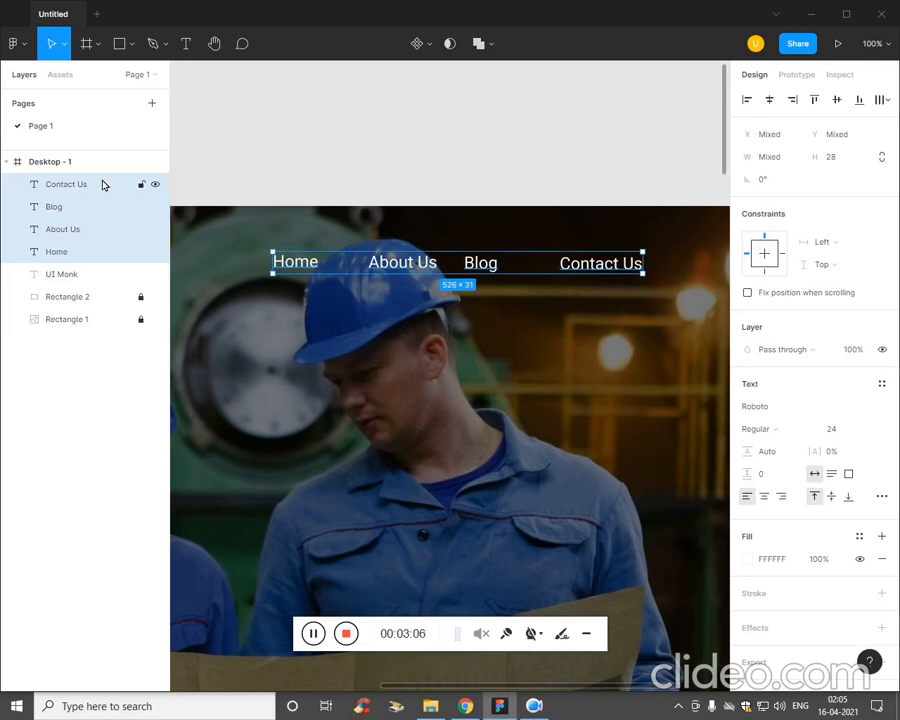
pyautogui.hotkey('shift', 'a')
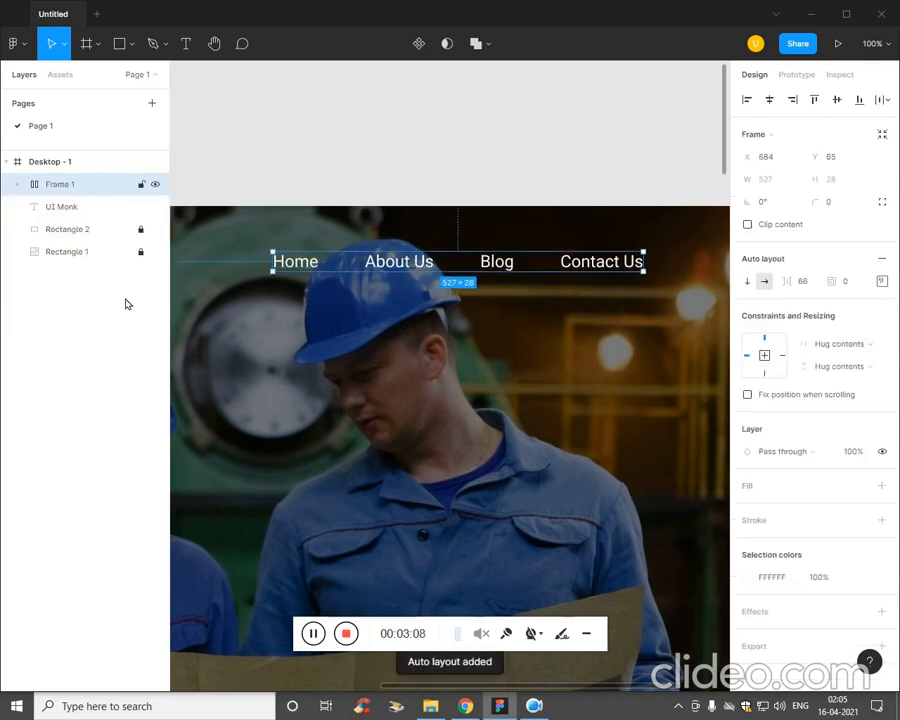
# Move the navigation frame left toward the logo, level with the UI Monk text and leaving room after Contact Us.
pyautogui.scroll(-3, 414, 450)
pyautogui.moveTo(381, 448); pyautogui.dragTo(456, 442)
pyautogui.click(396, 446)
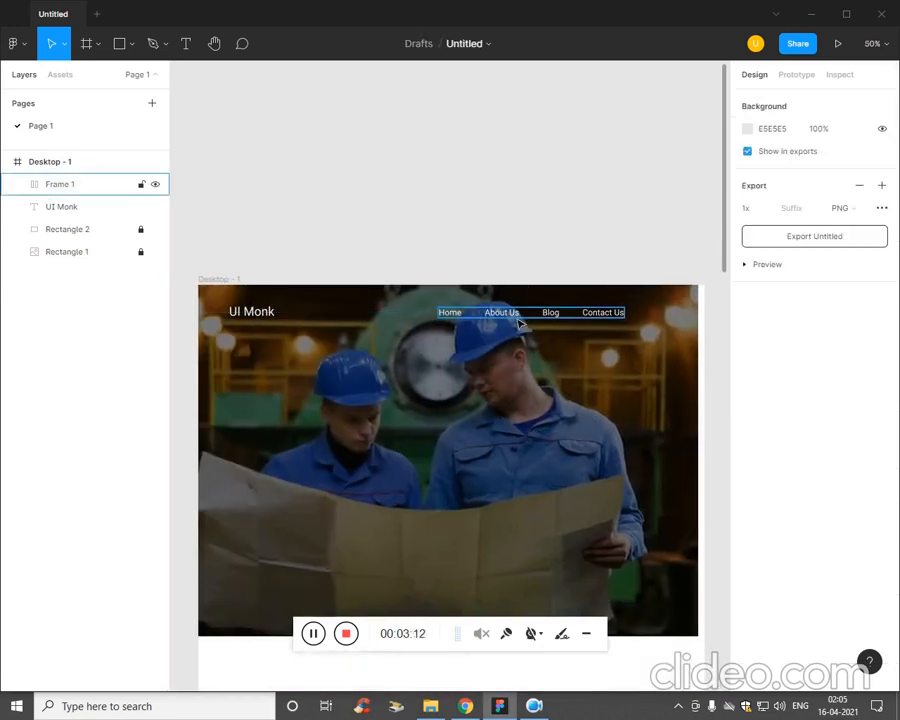
pyautogui.moveTo(495, 328); pyautogui.dragTo(452, 320)
pyautogui.click(446, 367)
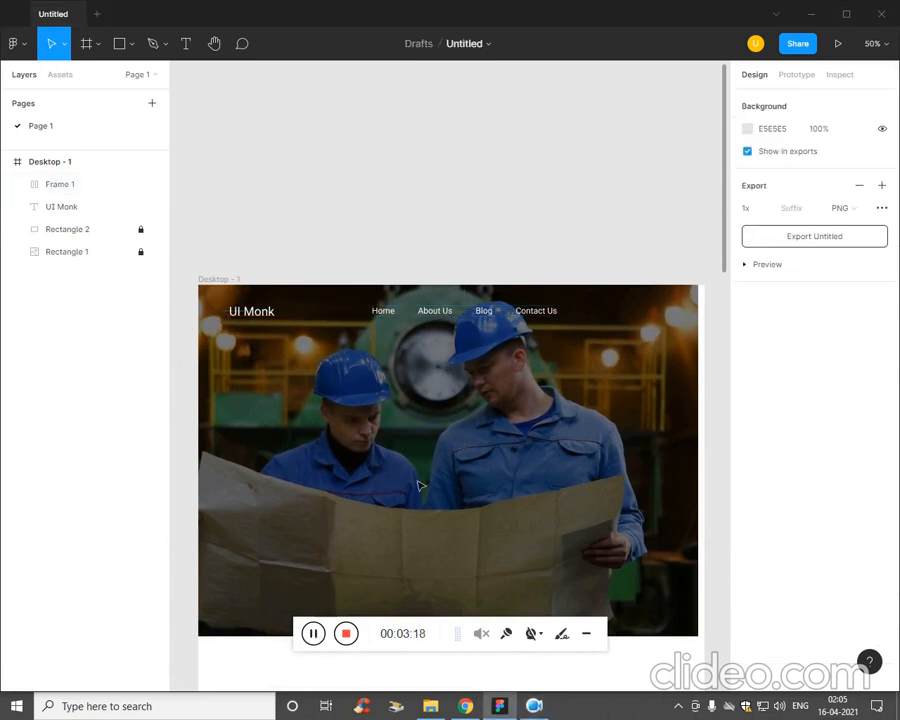
# Darken the banner overlay by raising the opacity of Rectangle 2's black fill to 83%.
pyautogui.click(68, 236)
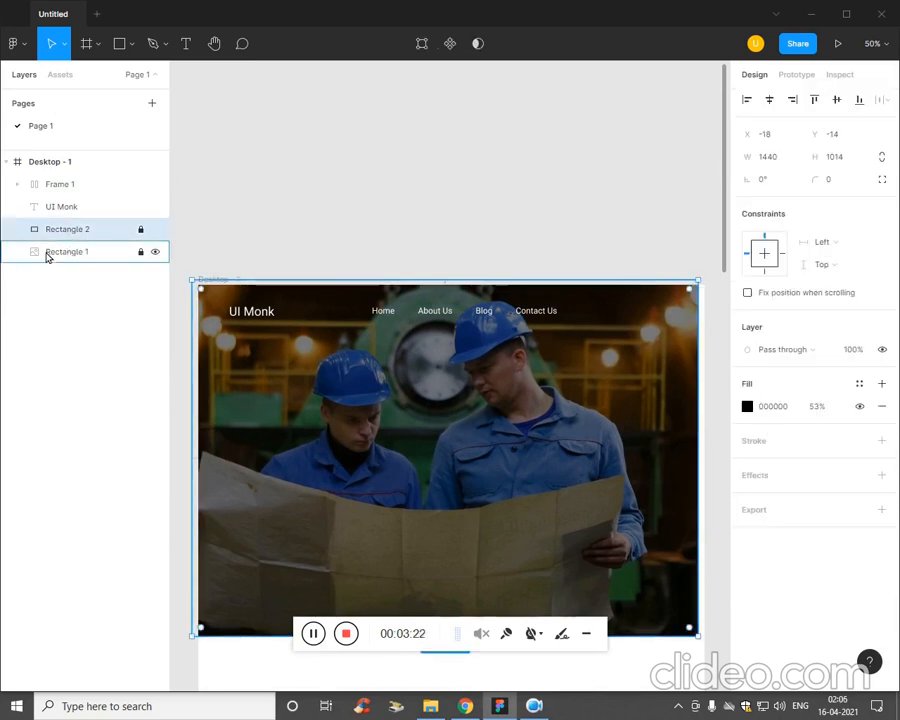
pyautogui.click(48, 255)
pyautogui.click(62, 229)
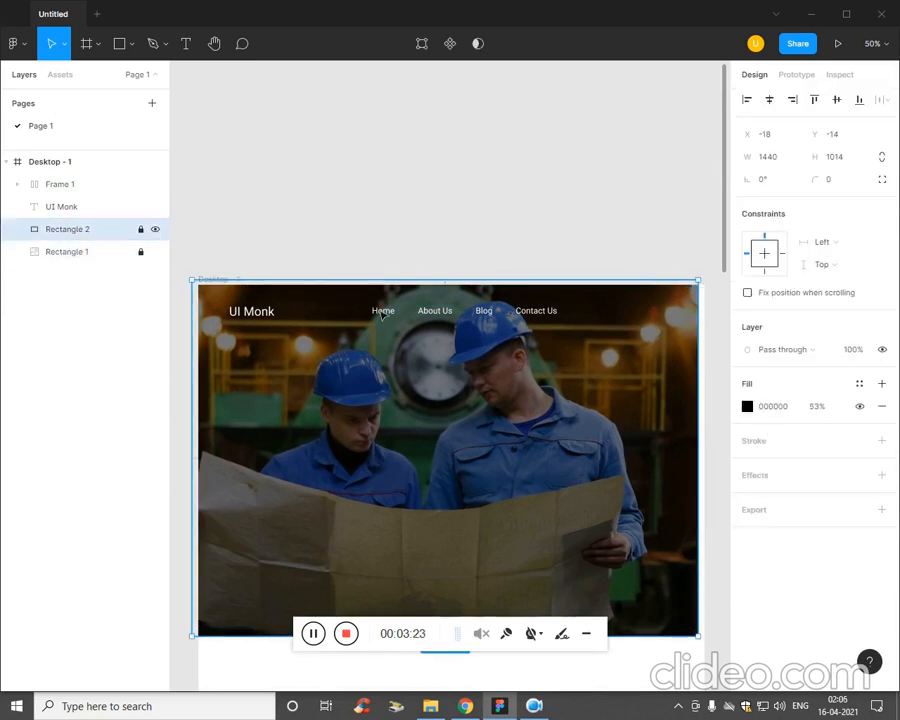
pyautogui.click(747, 406)
pyautogui.moveTo(670, 547); pyautogui.dragTo(698, 547)
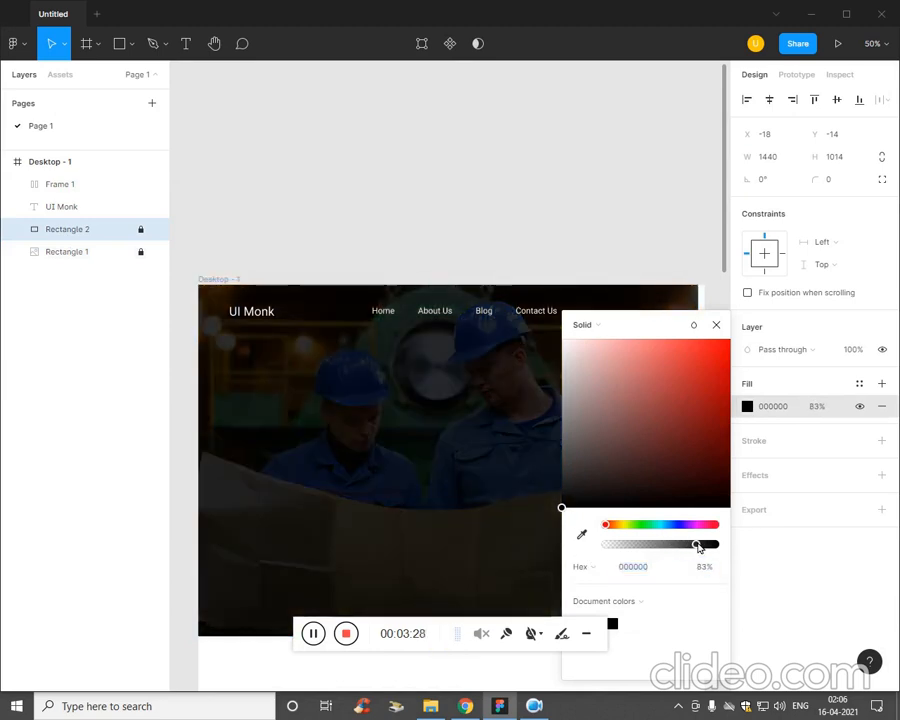
pyautogui.click(391, 479)
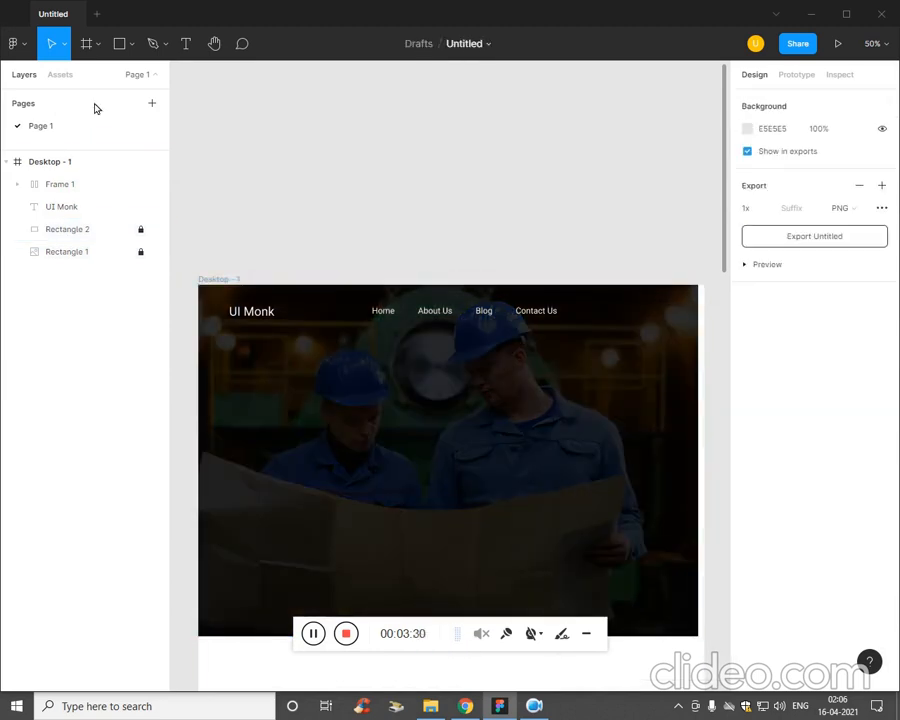
# Draw a button rectangle of about 278 × 64 to the right of the Contact Us item in the header.
pyautogui.click(131, 45)
pyautogui.click(122, 78)
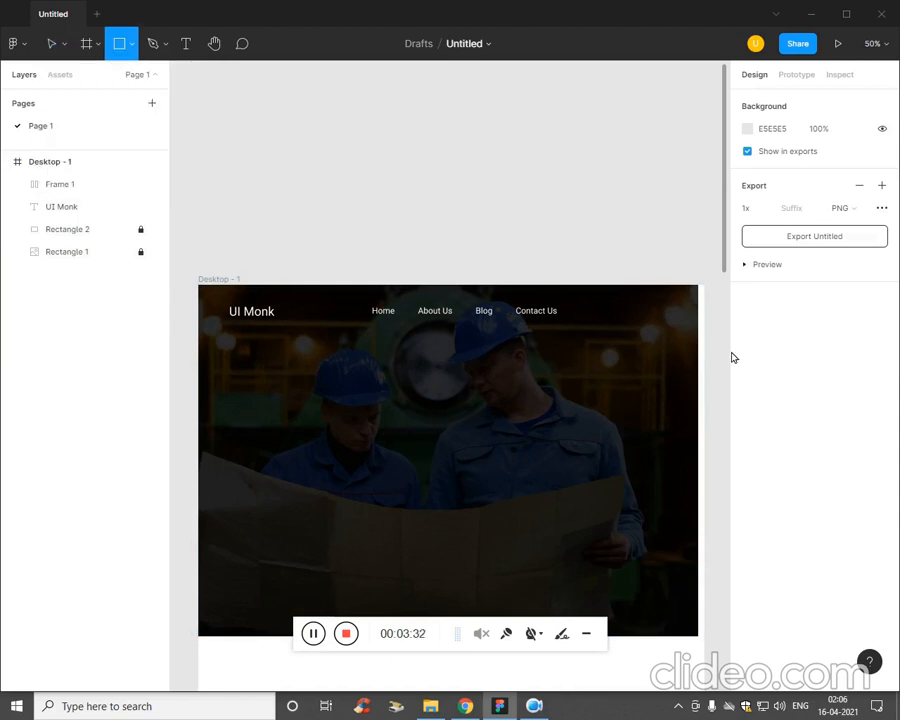
pyautogui.moveTo(582, 300); pyautogui.dragTo(685, 326)
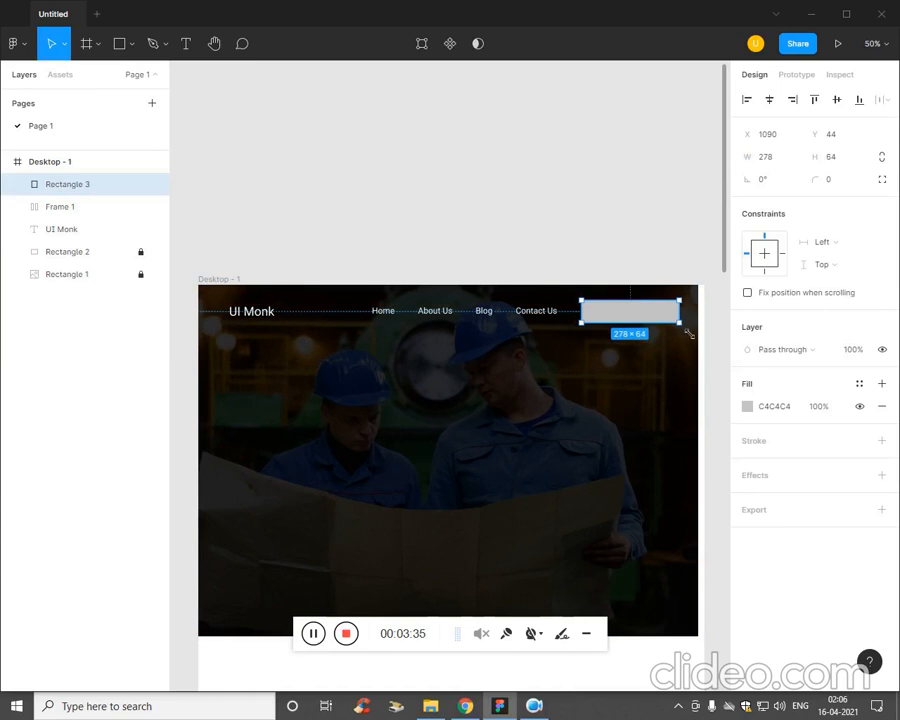
# Round the corners of the header button rectangle with a radius of 30.
pyautogui.click(841, 186)
pyautogui.press('Return')
pyautogui.click(589, 339)
# Lighten the header button's fill to E8E8E8 and reduce the fill opacity to 62%.
pyautogui.click(630, 312)
pyautogui.click(747, 406)
pyautogui.moveTo(633, 412); pyautogui.dragTo(566, 352)
pyautogui.click(500, 433)
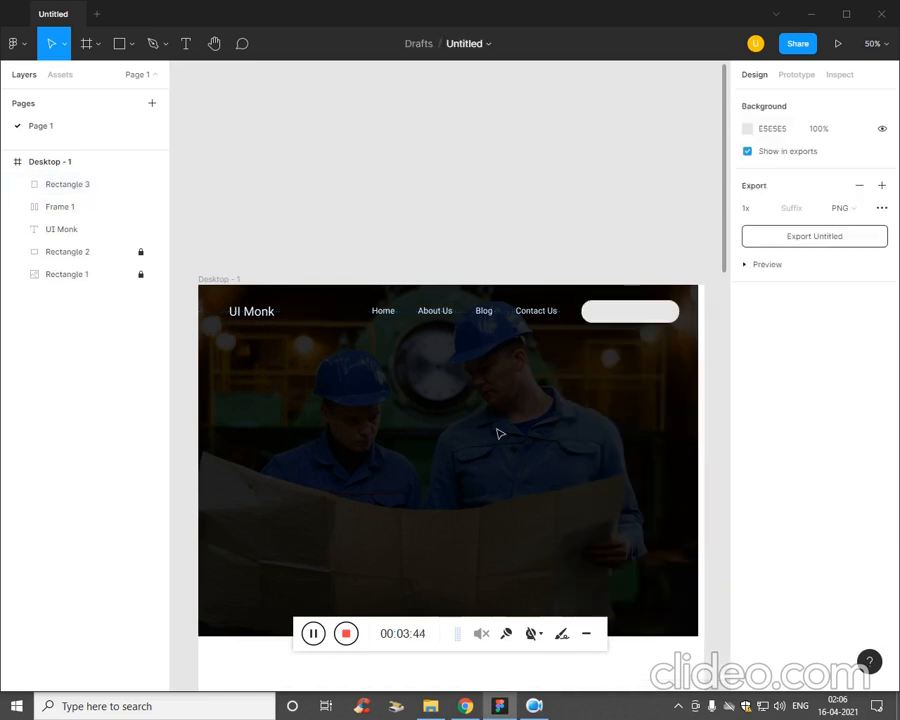
pyautogui.click(629, 314)
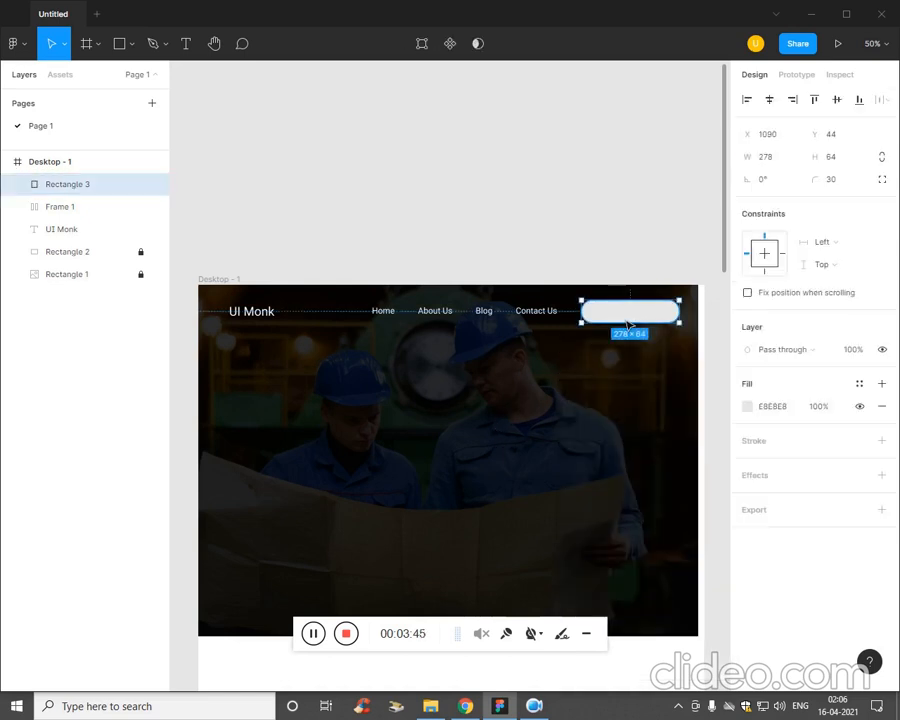
pyautogui.click(747, 407)
pyautogui.moveTo(721, 548); pyautogui.dragTo(675, 549)
pyautogui.click(557, 511)
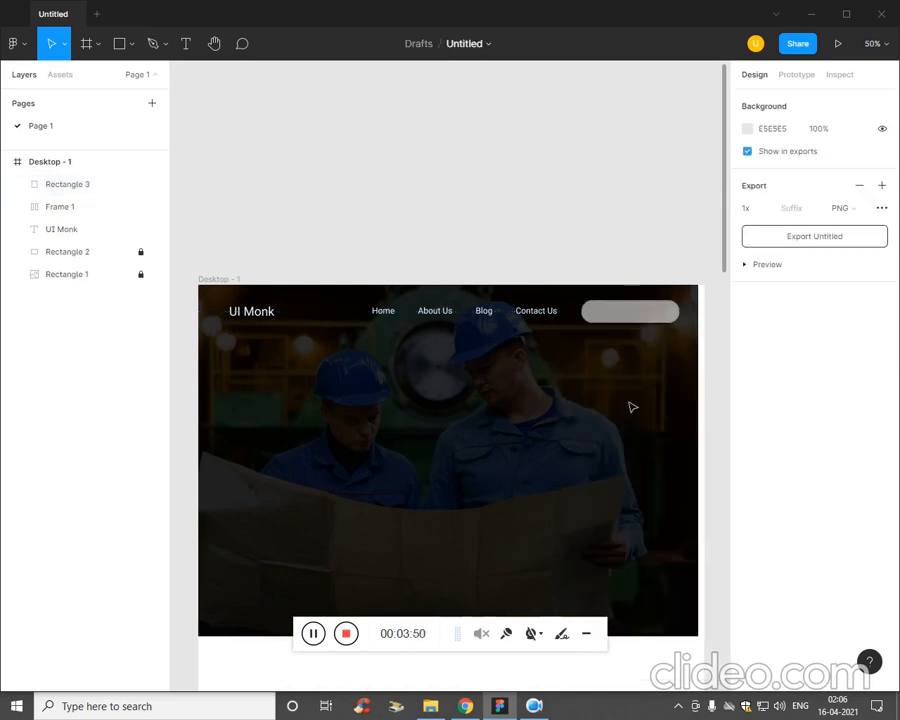
pyautogui.click(628, 315)
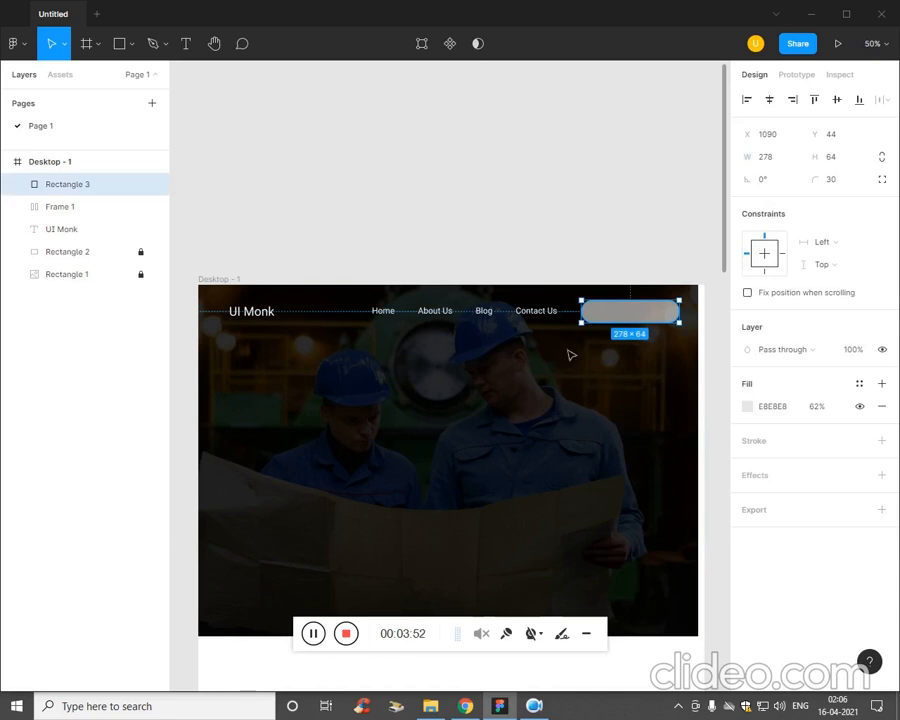
pyautogui.click(379, 400)
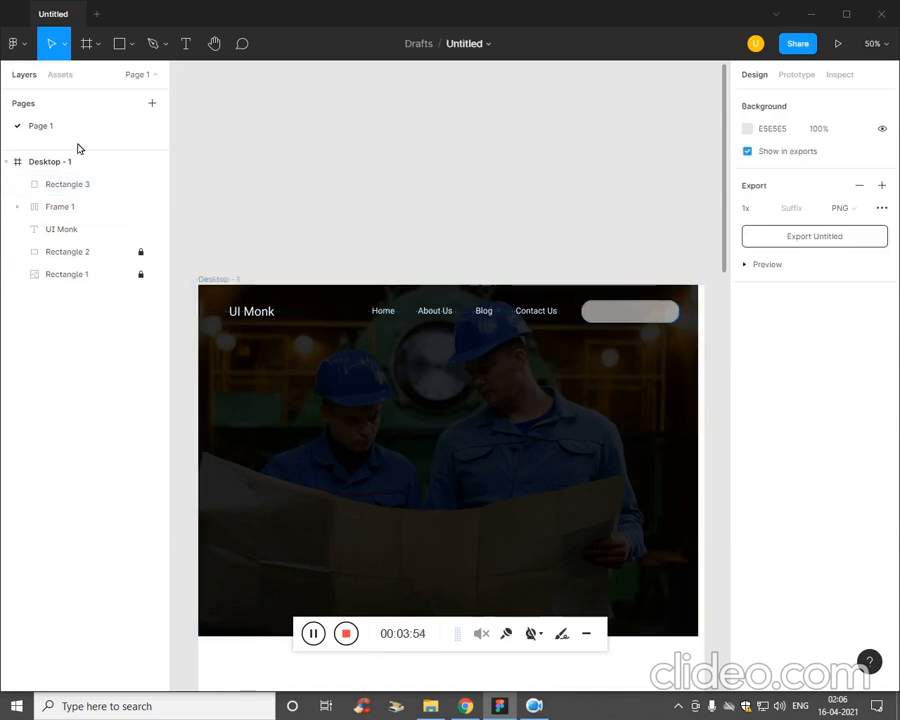
# Add the text "Search.." inside the rounded header button.
pyautogui.press('t')
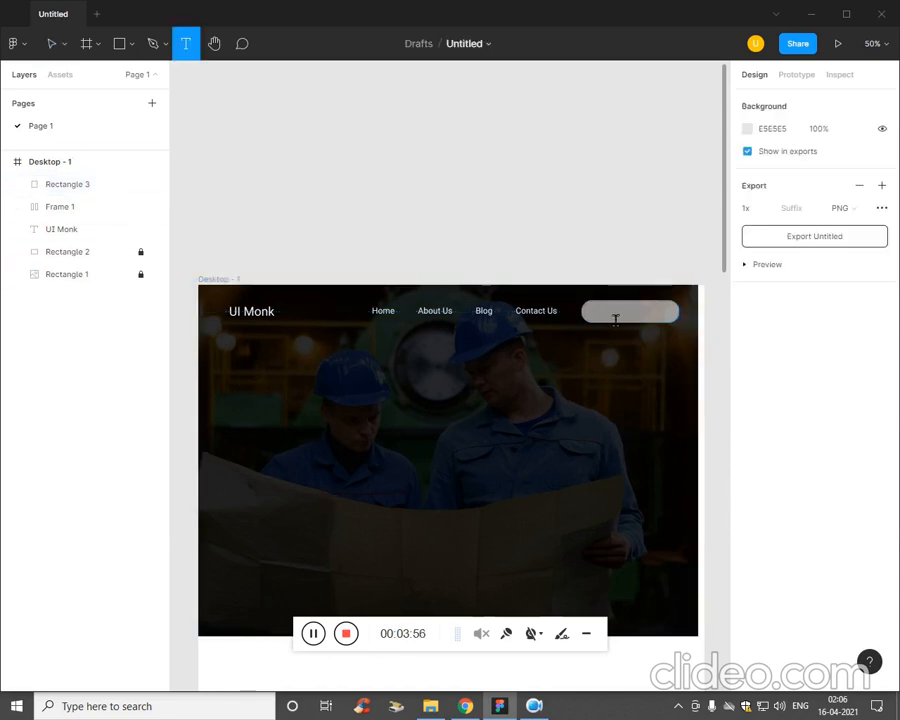
pyautogui.click(603, 312)
pyautogui.write('Search..')
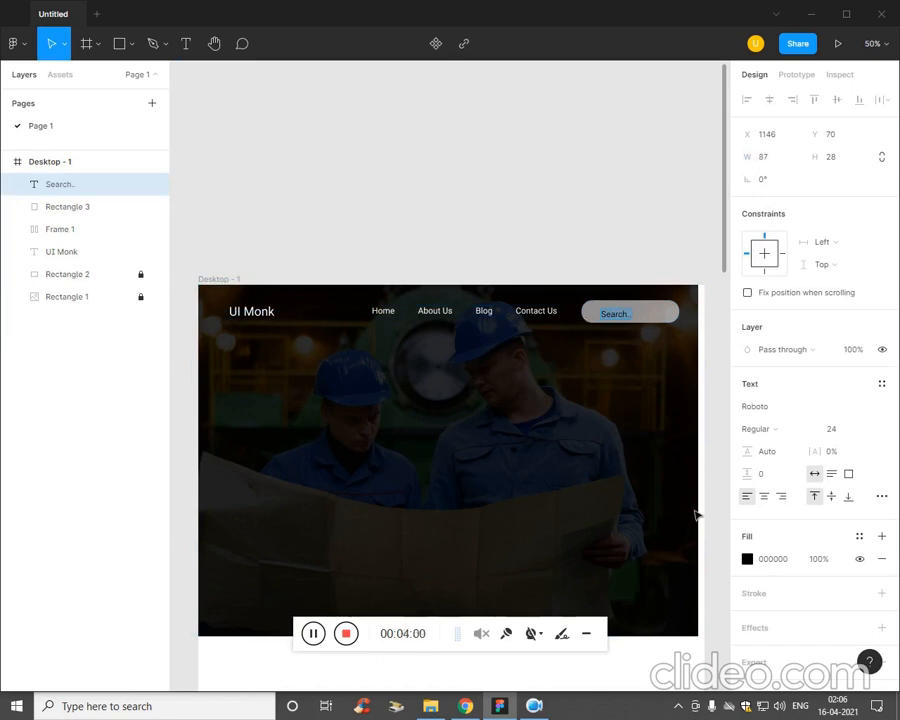
# Set the fill of the Search.. text to FFF4F4.
pyautogui.click(747, 558)
pyautogui.click(619, 412)
pyautogui.moveTo(586, 383); pyautogui.dragTo(536, 364)
pyautogui.click(552, 432)
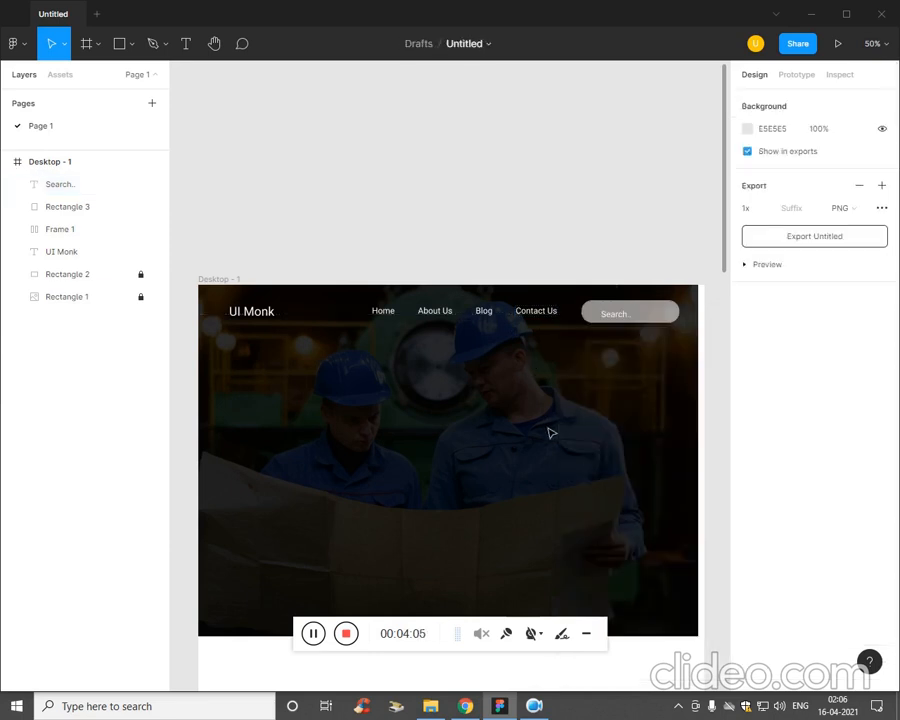
# Recolor the Search.. text near-black with the fill 121212.
pyautogui.click(628, 320)
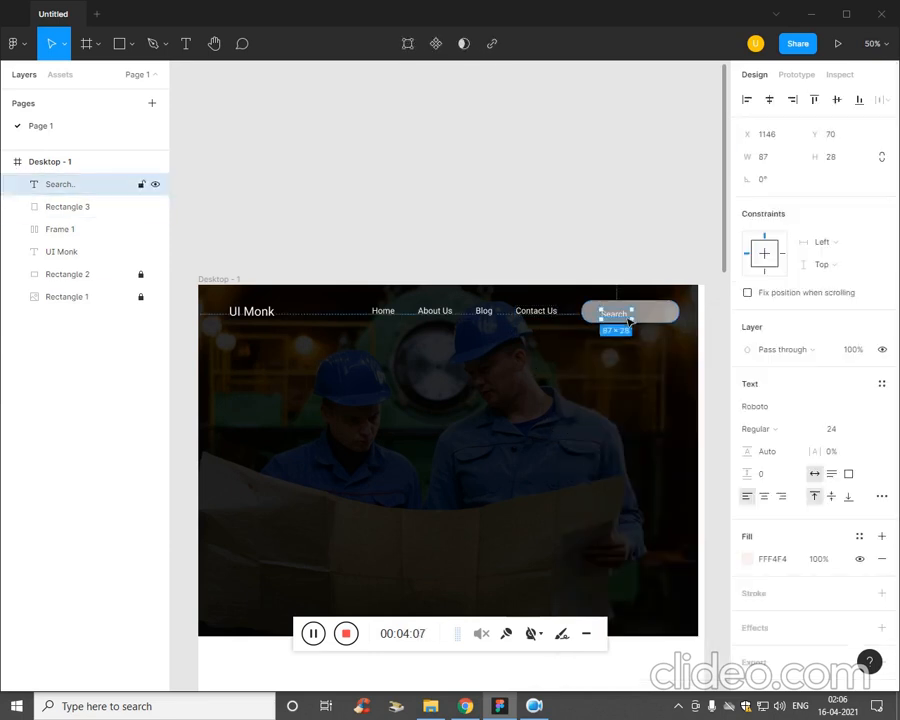
pyautogui.click(738, 565)
pyautogui.moveTo(600, 482); pyautogui.dragTo(476, 528)
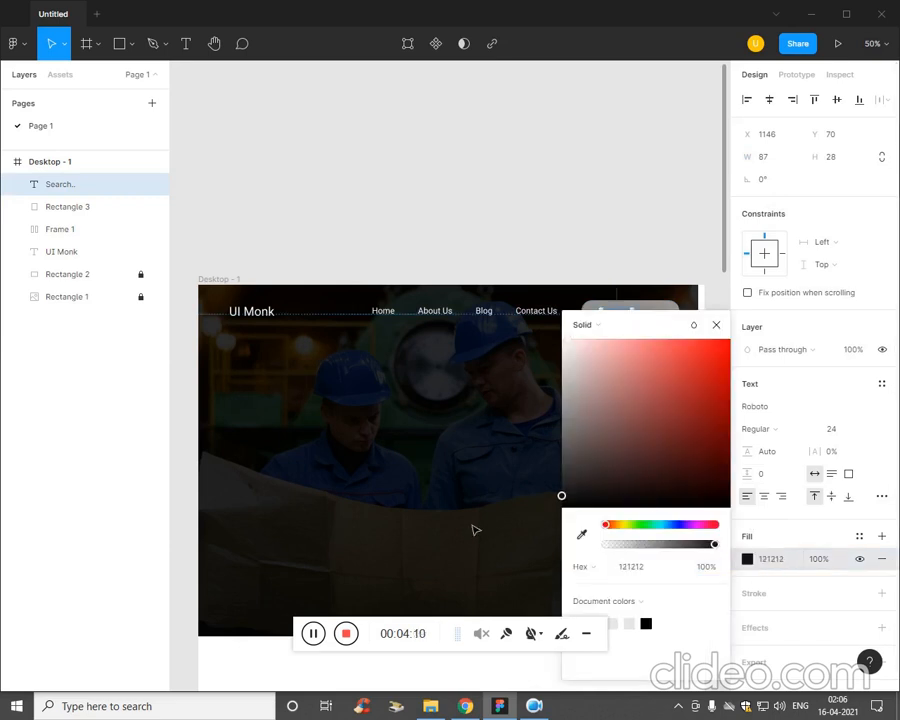
pyautogui.click(585, 418)
pyautogui.click(625, 313)
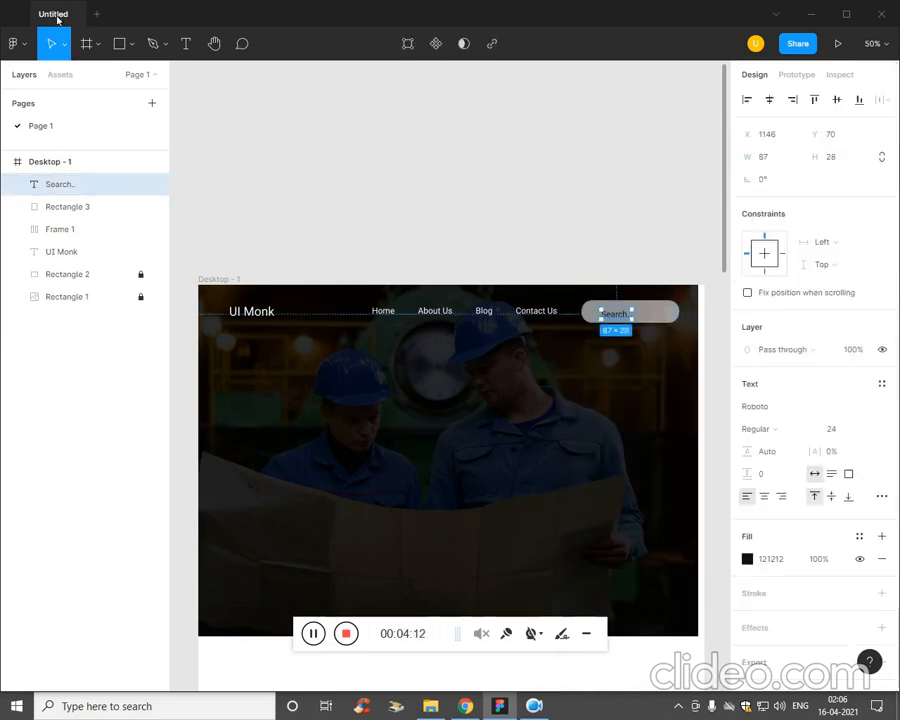
# Find a search icon with the Iconify plugin and import akar-icons:search into the design.
pyautogui.click(18, 44)
pyautogui.moveTo(62, 238)
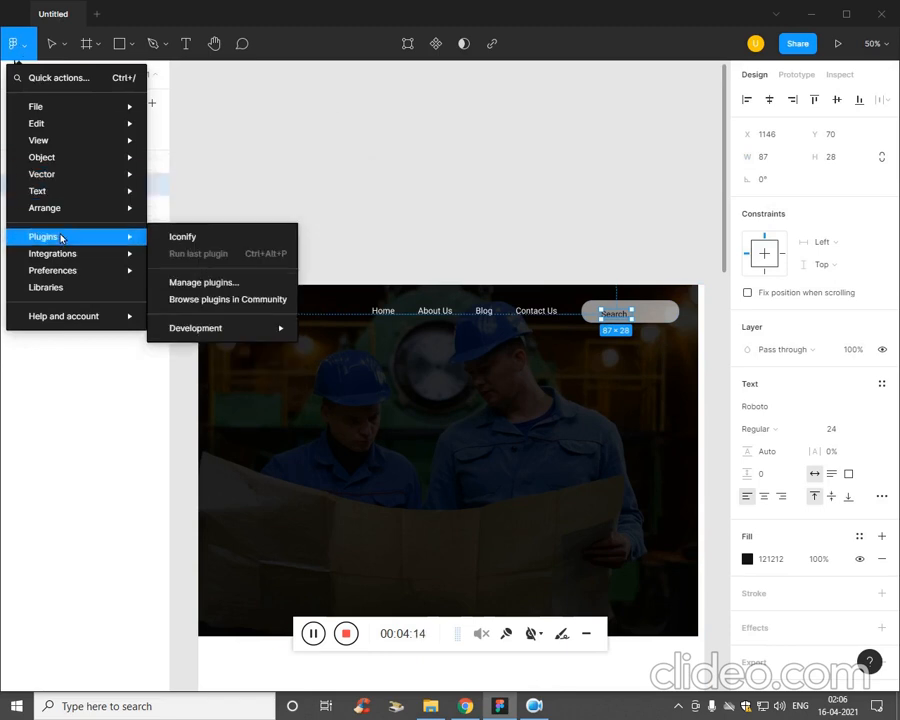
pyautogui.click(192, 239)
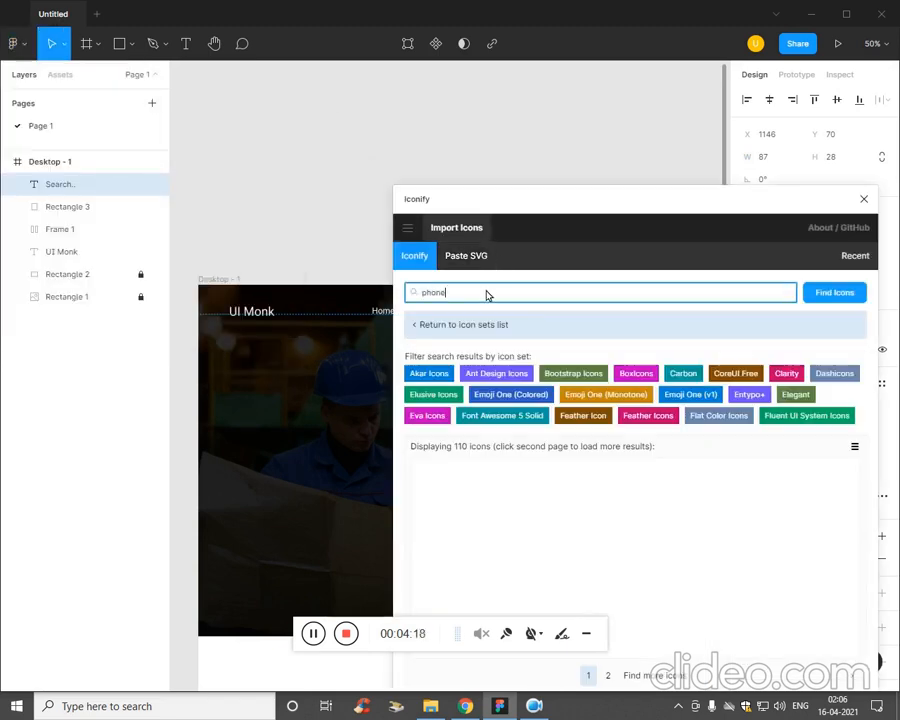
pyautogui.hotkey('ctrl', 'a')
pyautogui.write('s')
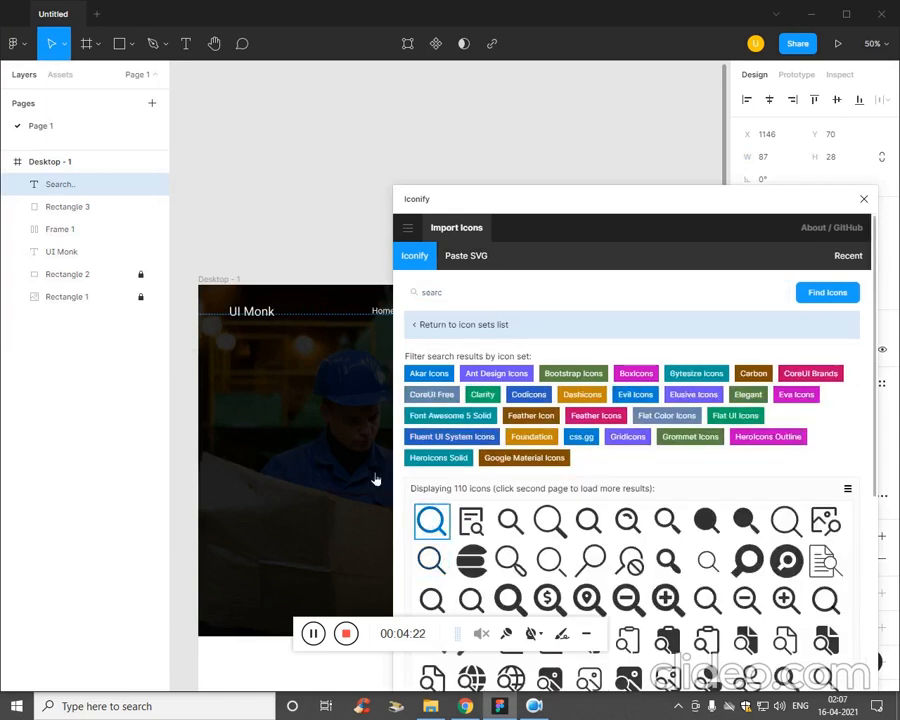
pyautogui.click(866, 199)
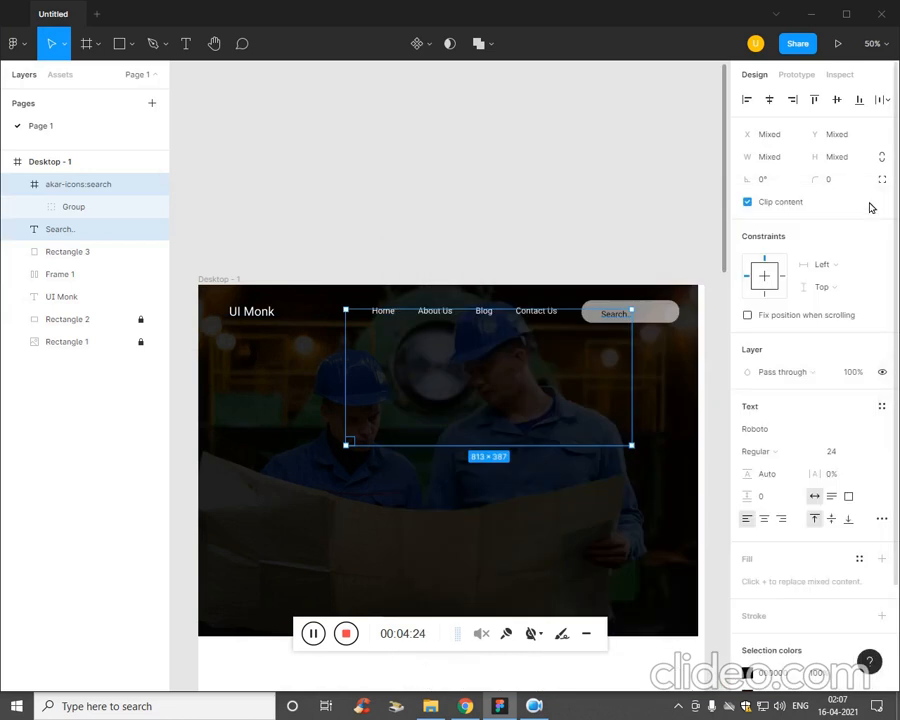
# Place the akar-icons:search icon inside the search button near its left end.
pyautogui.moveTo(481, 399); pyautogui.dragTo(516, 440)
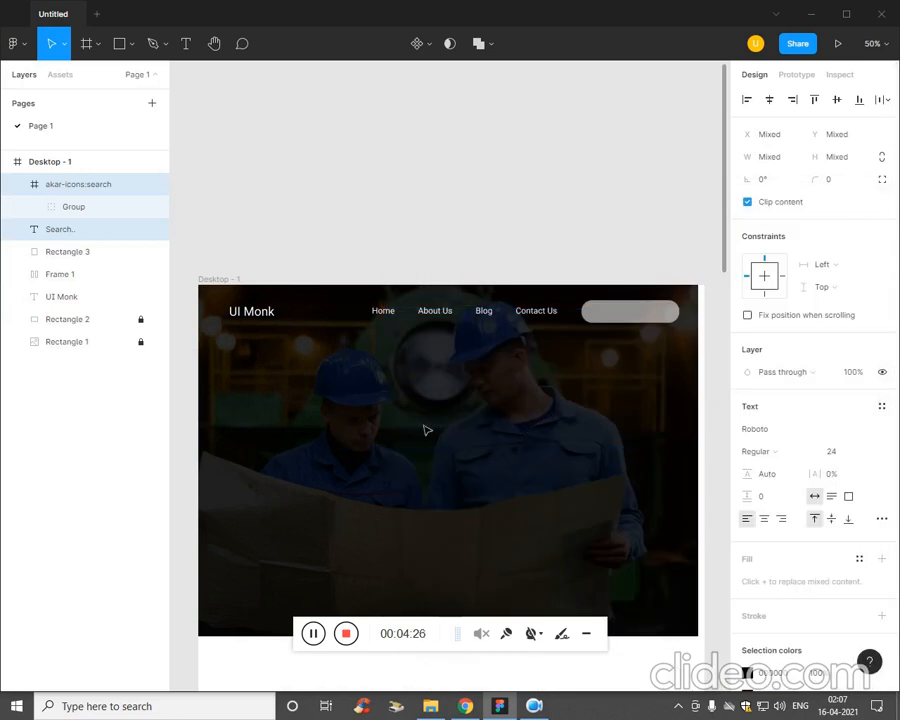
pyautogui.click(69, 208)
pyautogui.click(102, 185)
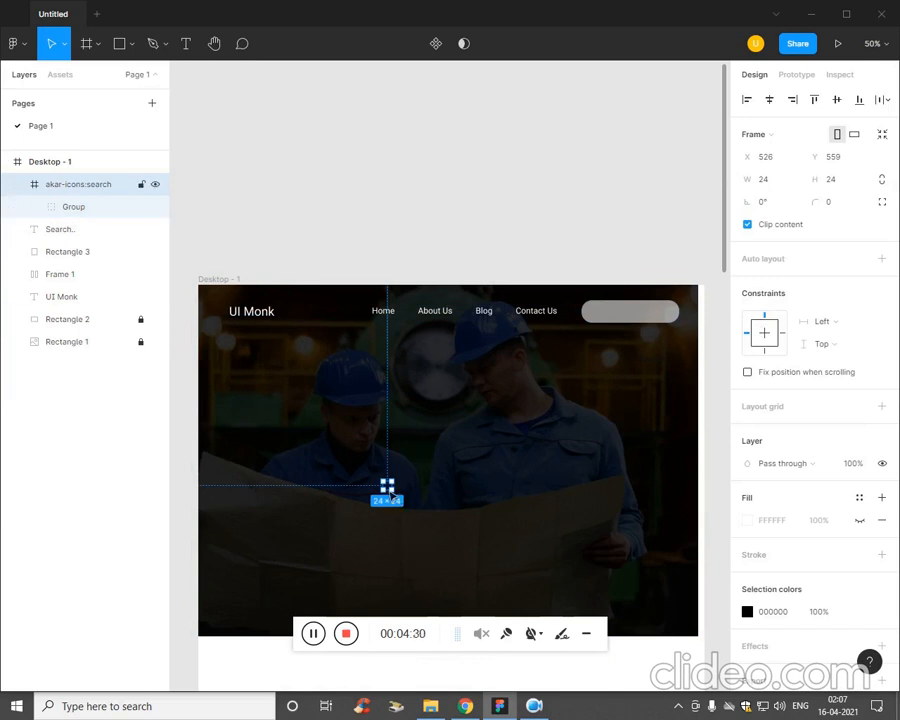
pyautogui.moveTo(390, 492); pyautogui.dragTo(601, 322)
pyautogui.click(35, 516)
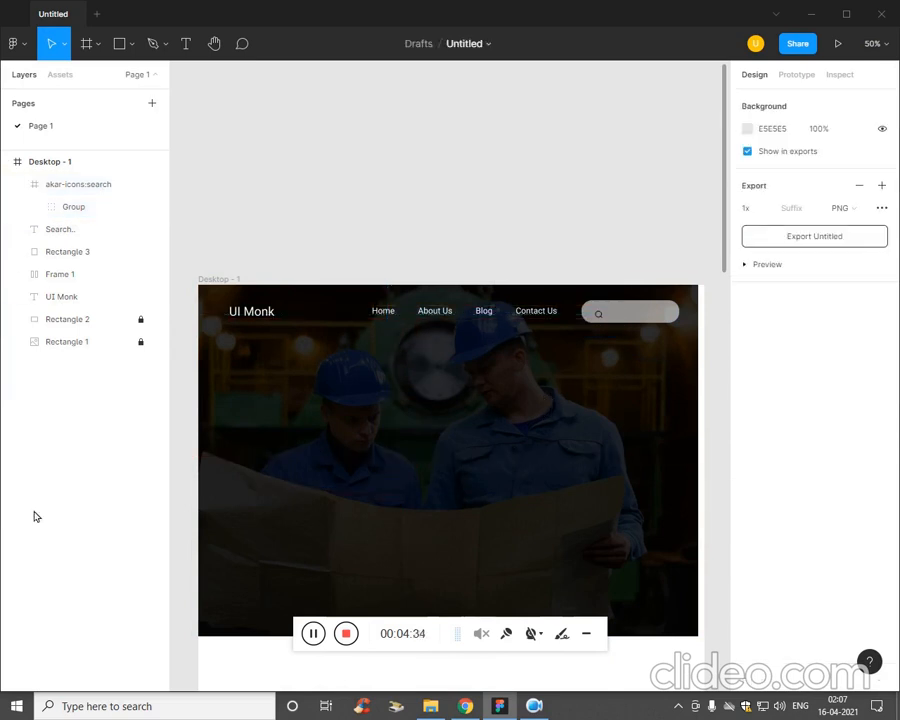
# Move the Search.. text back into the search button, directly right of the search icon and level with it.
pyautogui.click(62, 230)
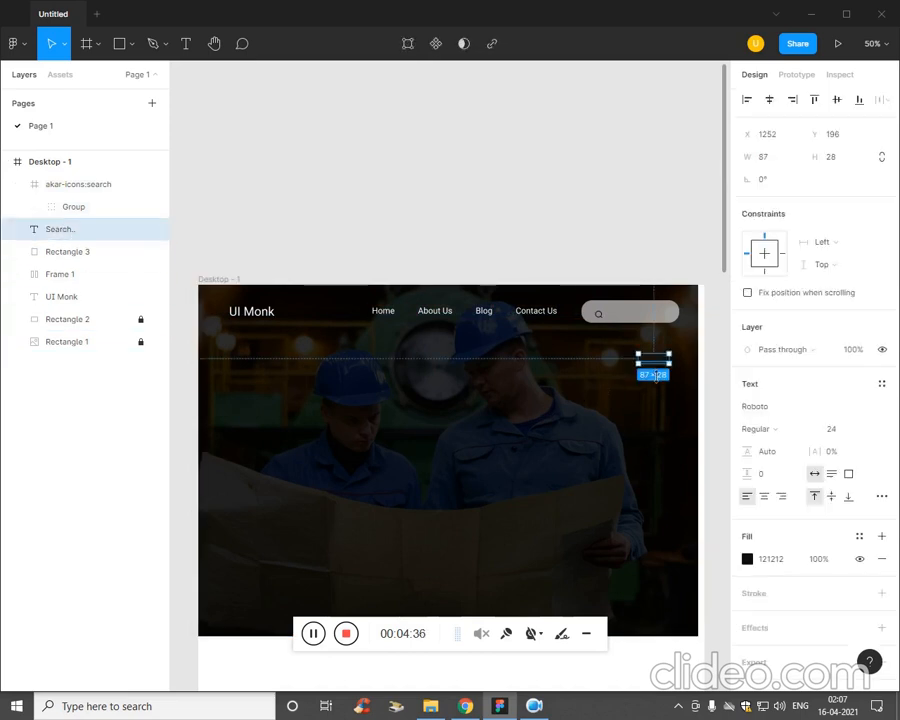
pyautogui.moveTo(659, 365); pyautogui.dragTo(634, 325)
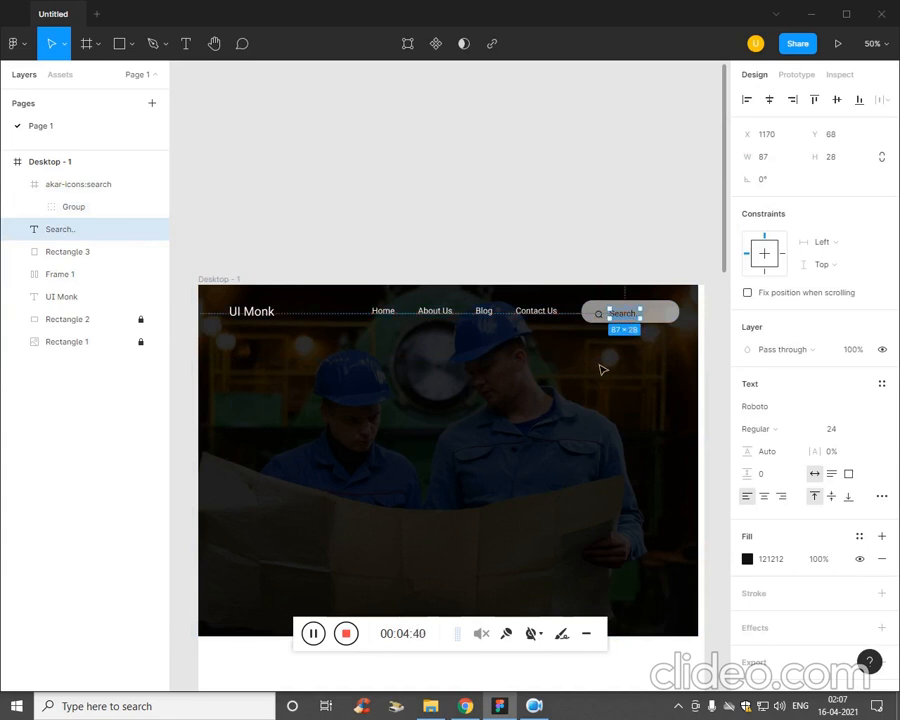
pyautogui.click(600, 368)
pyautogui.hotkey('ctrl', '+')
pyautogui.hotkey('ctrl', '+')
pyautogui.moveTo(577, 380); pyautogui.dragTo(235, 550)
pyautogui.moveTo(592, 430); pyautogui.dragTo(297, 456)
pyautogui.click(318, 343)
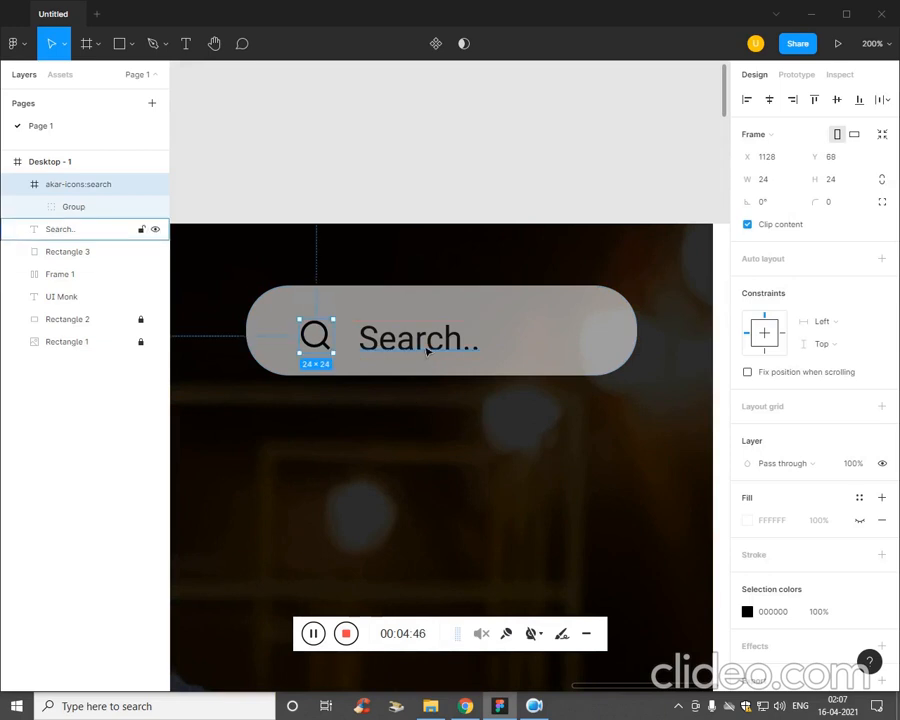
pyautogui.moveTo(422, 346)
pyautogui.mouseDown()
pyautogui.moveTo(398, 341)
pyautogui.moveTo(405, 343)
pyautogui.mouseUp()
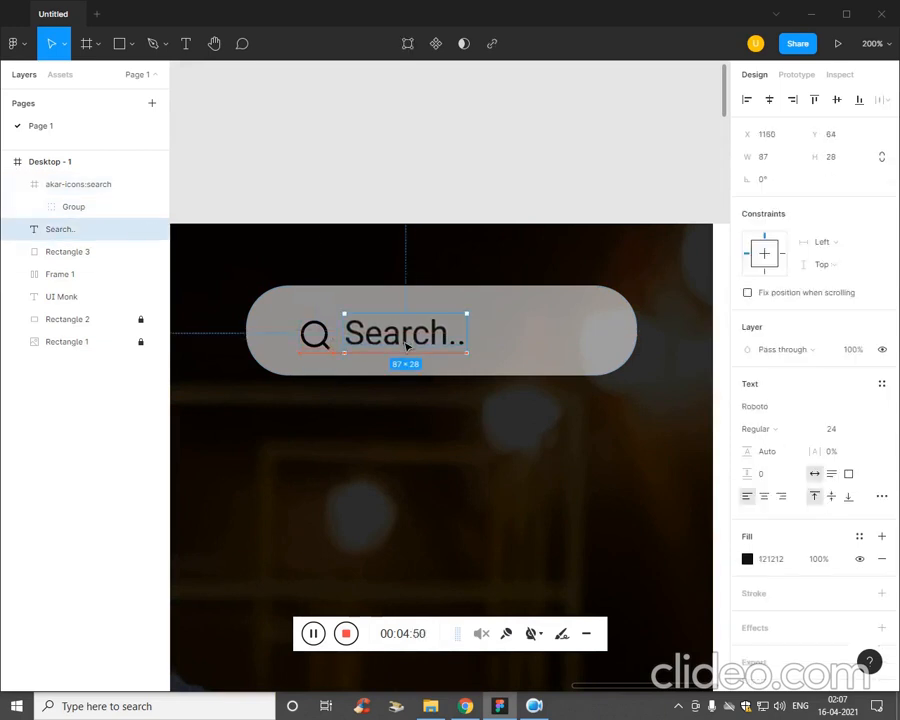
pyautogui.click(375, 454)
# Switch to the Plan file in Notepad and copy "You construct a dream. We will construct them to reality".
pyautogui.press('-')
pyautogui.press('-')
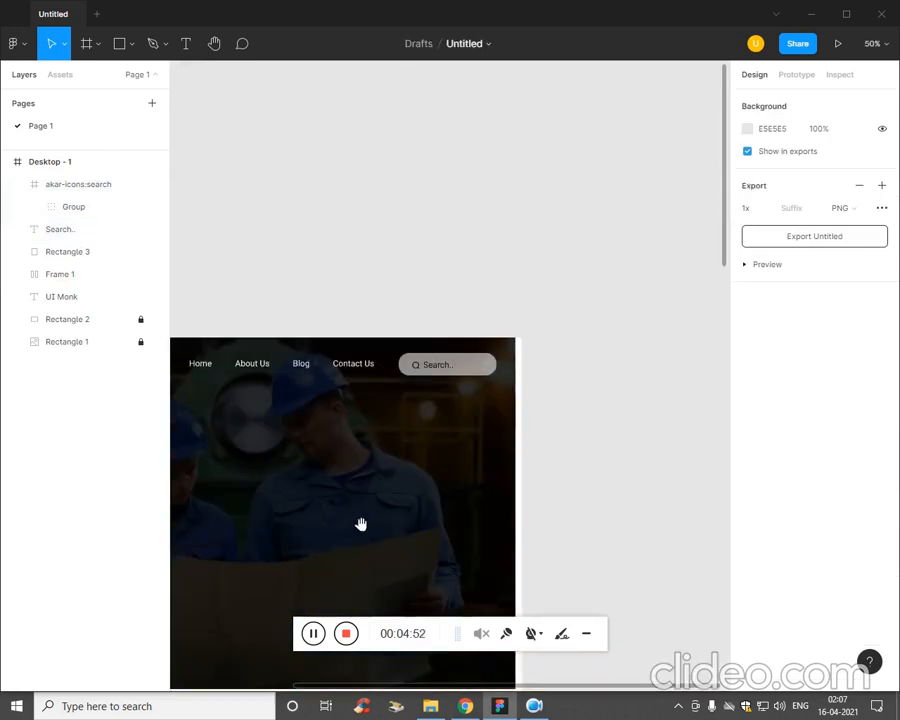
pyautogui.moveTo(361, 524); pyautogui.dragTo(511, 370)
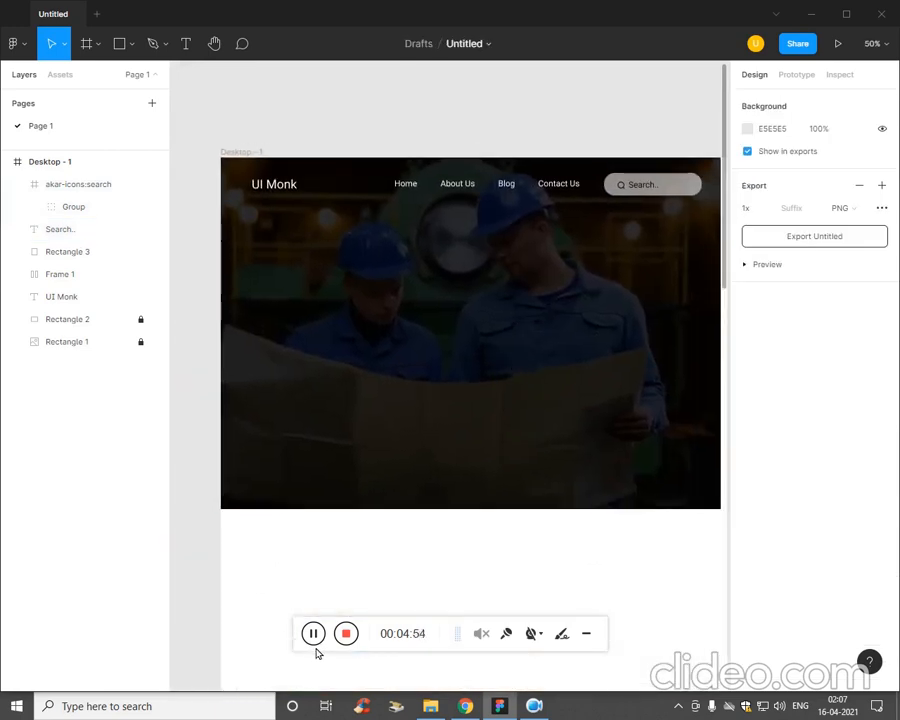
pyautogui.click(568, 706)
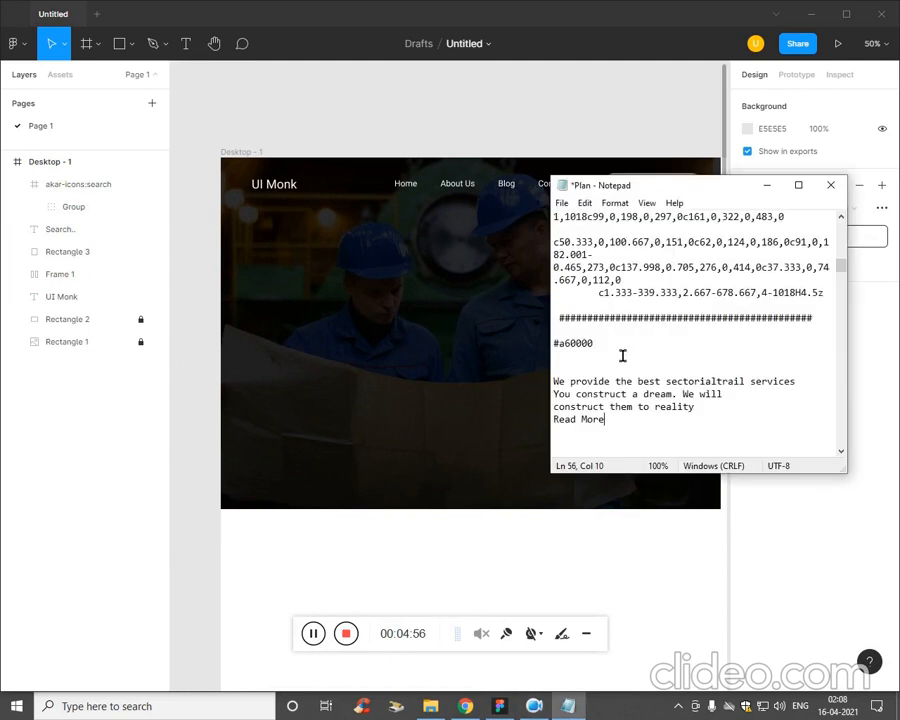
pyautogui.click(553, 394)
pyautogui.moveTo(712, 414); pyautogui.dragTo(540, 397)
pyautogui.hotkey('ctrl', 'c')
pyautogui.click(424, 417)
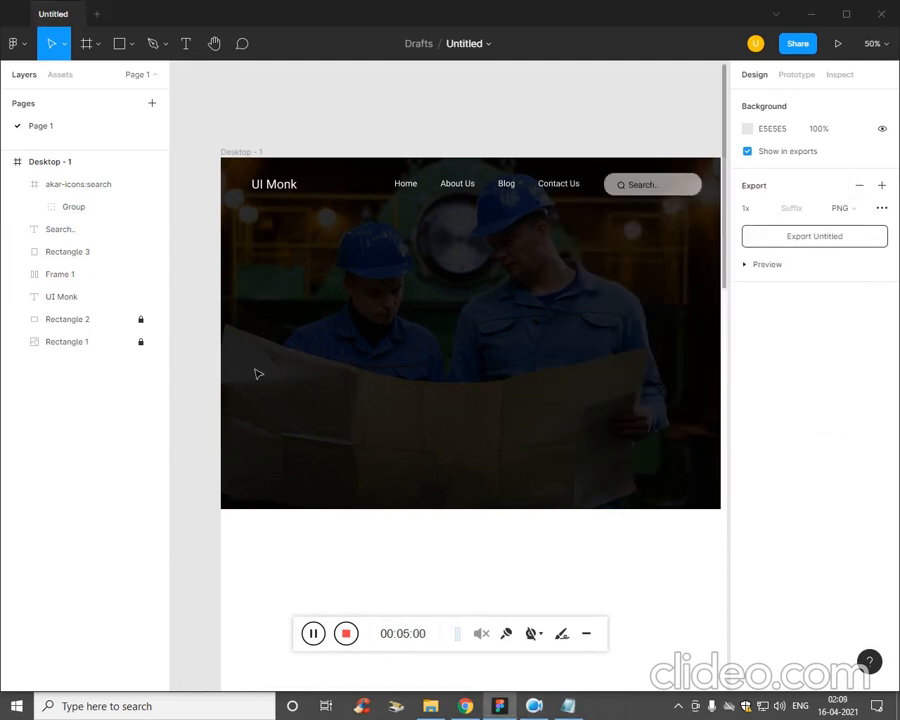
# Paste the copied sentence as a new text layer on the banner below the UI Monk logo.
pyautogui.press('t')
pyautogui.click(254, 326)
pyautogui.hotkey('ctrl', 'v')
pyautogui.press('Escape')
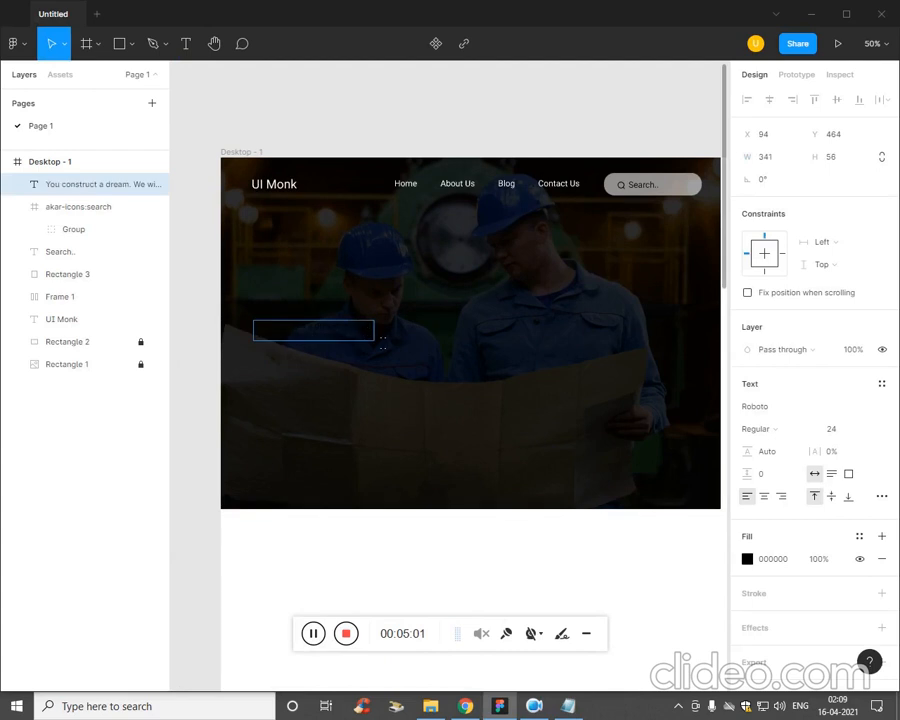
# Change the fill of the pasted banner text to white, FFFFFF.
pyautogui.click(747, 559)
pyautogui.moveTo(561, 505); pyautogui.dragTo(533, 370)
pyautogui.hotkey('ctrl', 'a')
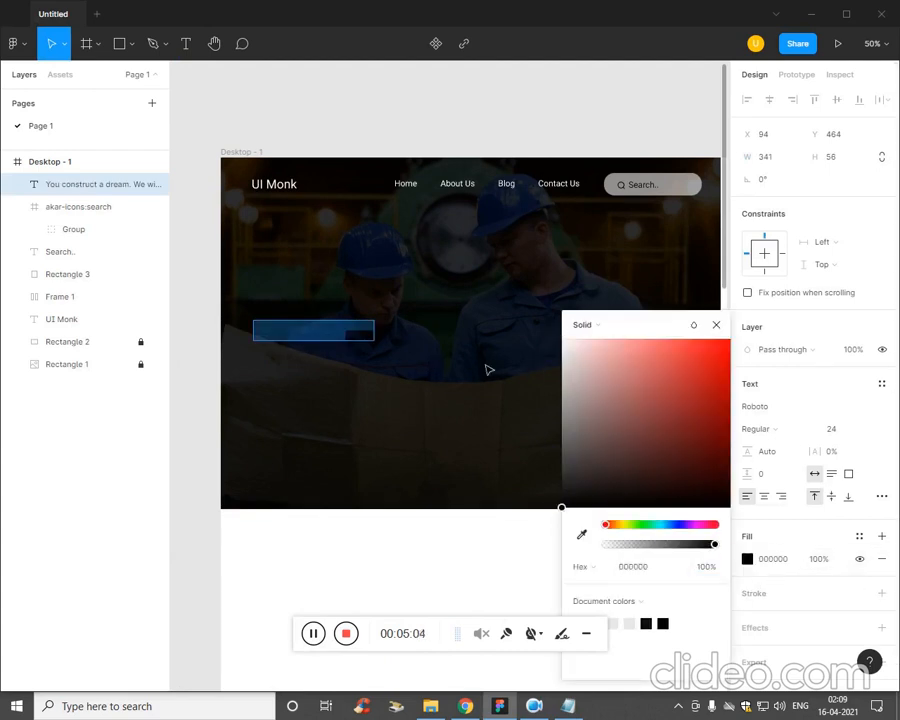
pyautogui.moveTo(588, 376); pyautogui.dragTo(556, 331)
pyautogui.click(480, 410)
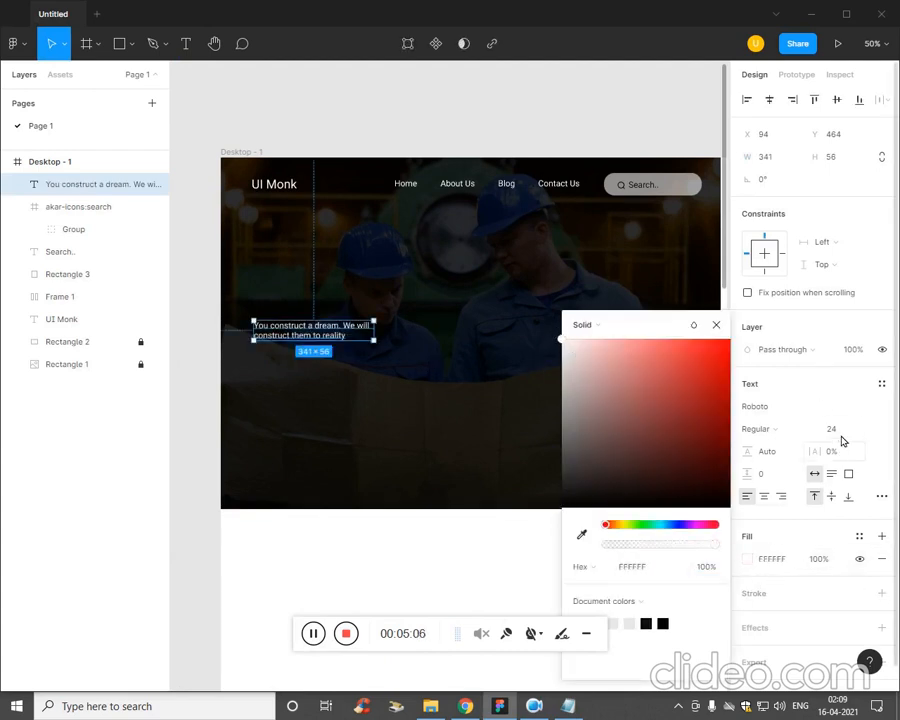
# Enlarge the banner headline text to font size 45.
pyautogui.click(840, 430)
pyautogui.press('Return')
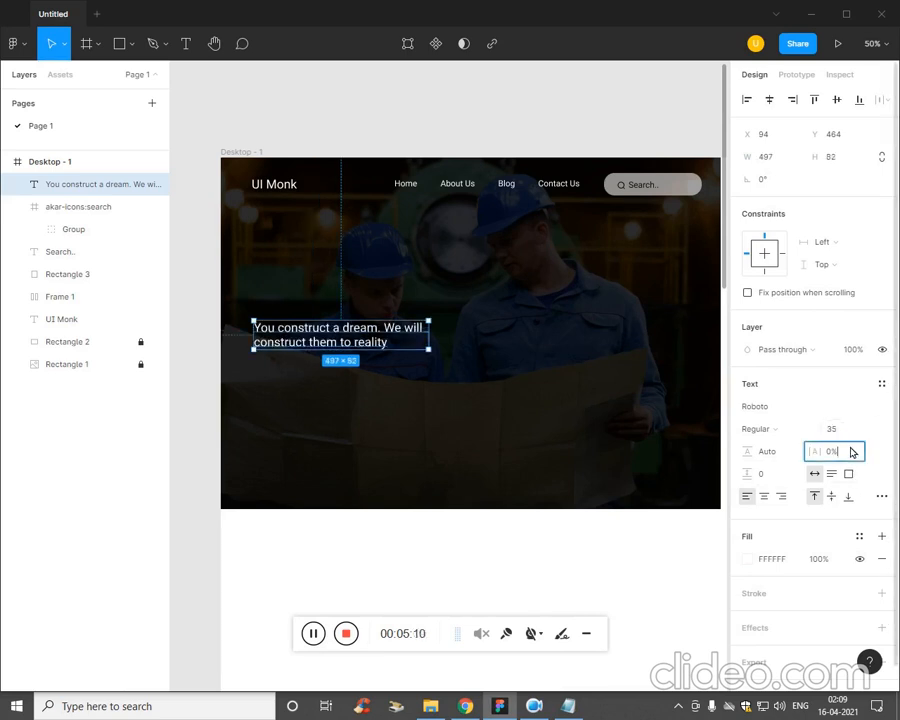
pyautogui.click(852, 428)
pyautogui.press('Up')
pyautogui.press('Up')
pyautogui.press('Up')
pyautogui.press('Up')
pyautogui.press('Up')
pyautogui.press('Up')
pyautogui.press('Up')
pyautogui.press('Up')
pyautogui.press('Up')
pyautogui.press('Up')
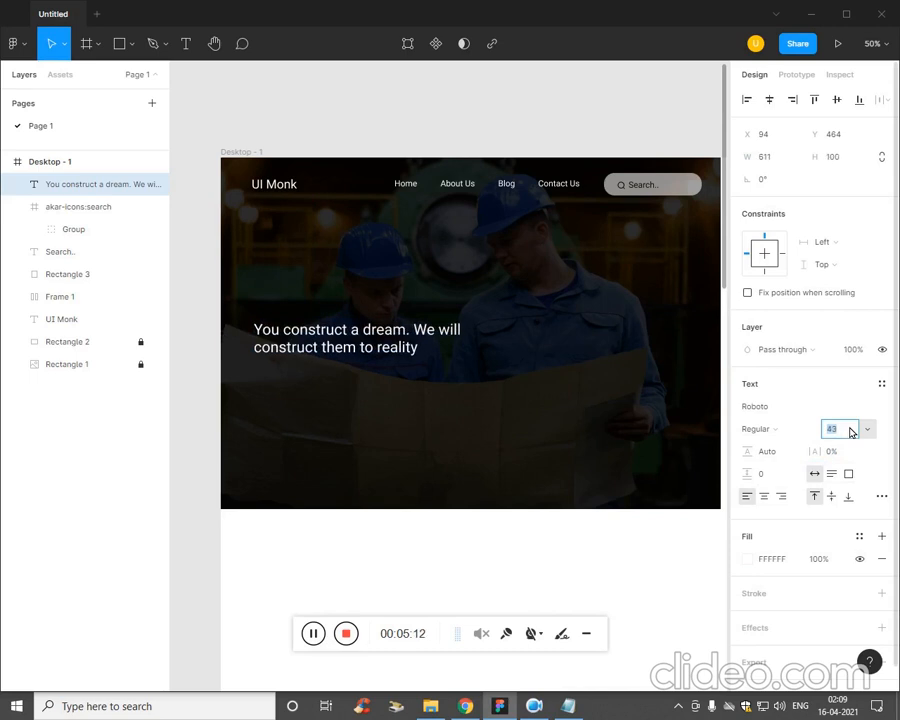
pyautogui.click(456, 450)
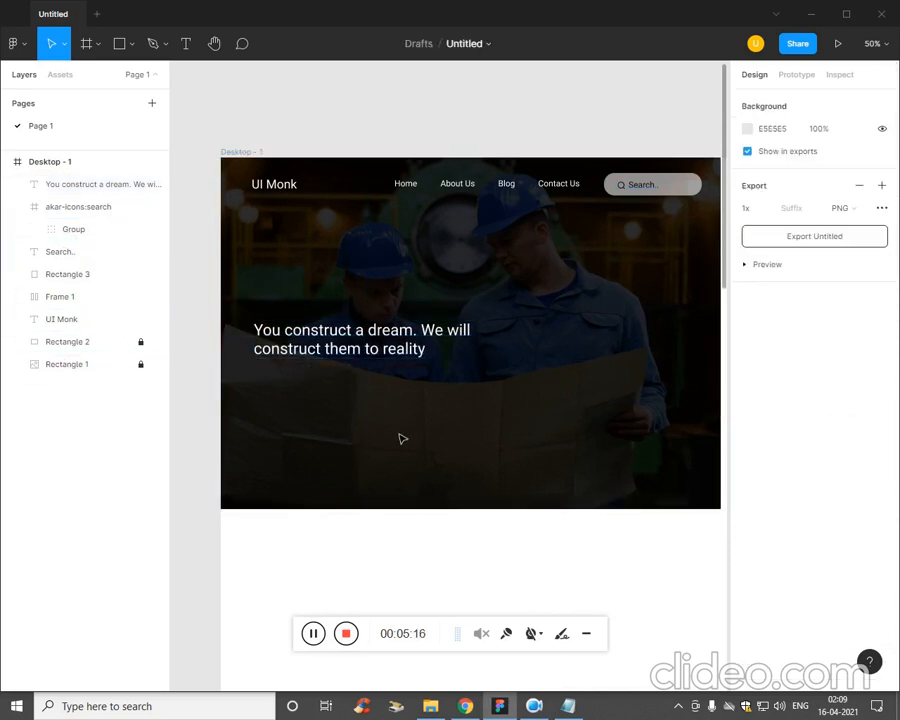
# Switch to the Plan file in Notepad and copy "We provide the best sectorialtrail services".
pyautogui.click(390, 363)
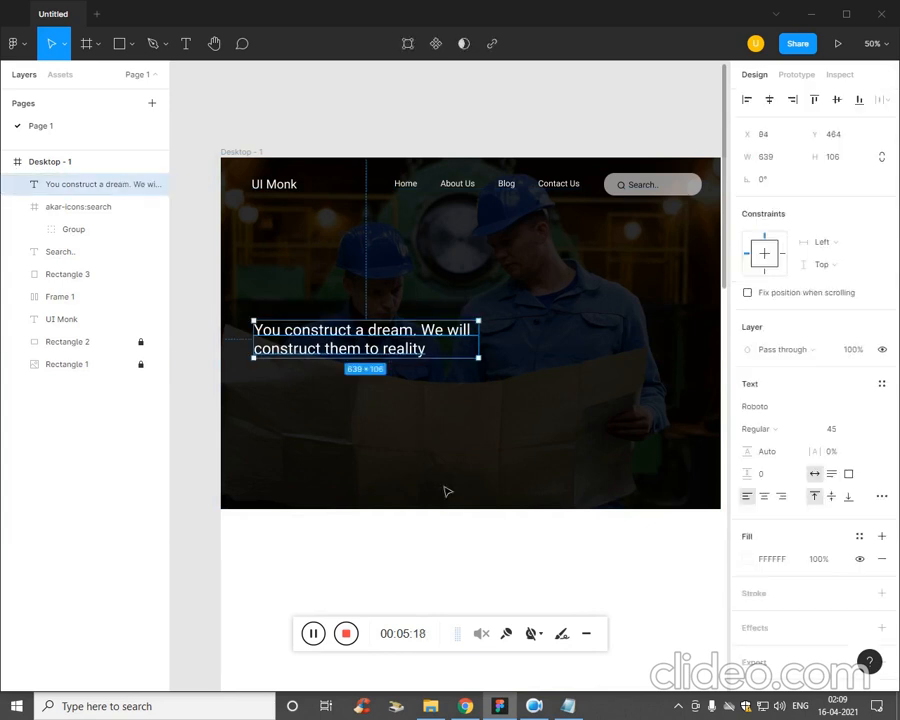
pyautogui.press('Return')
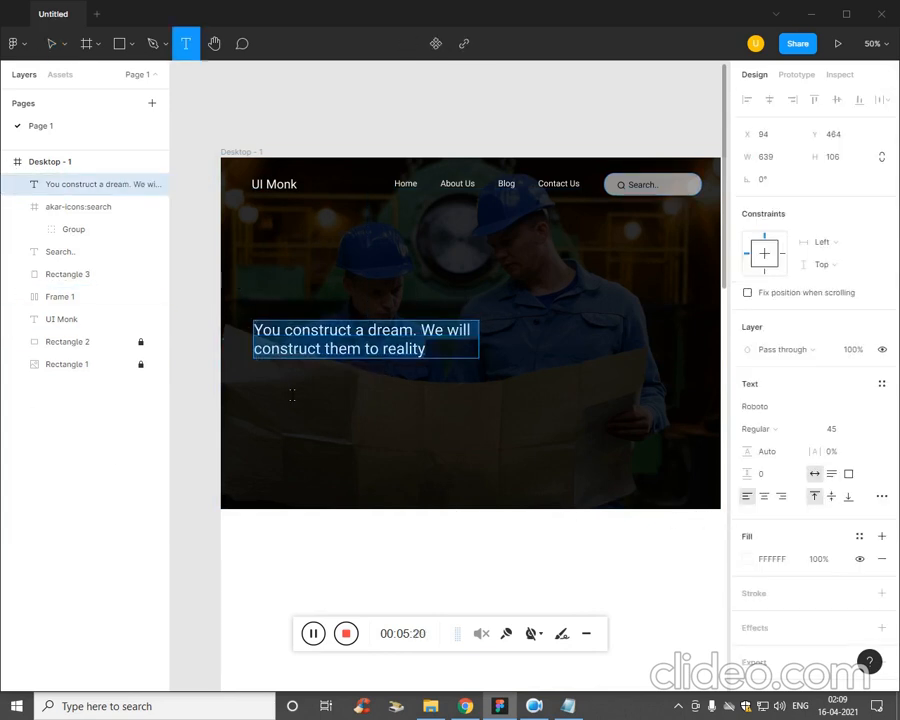
pyautogui.click(567, 706)
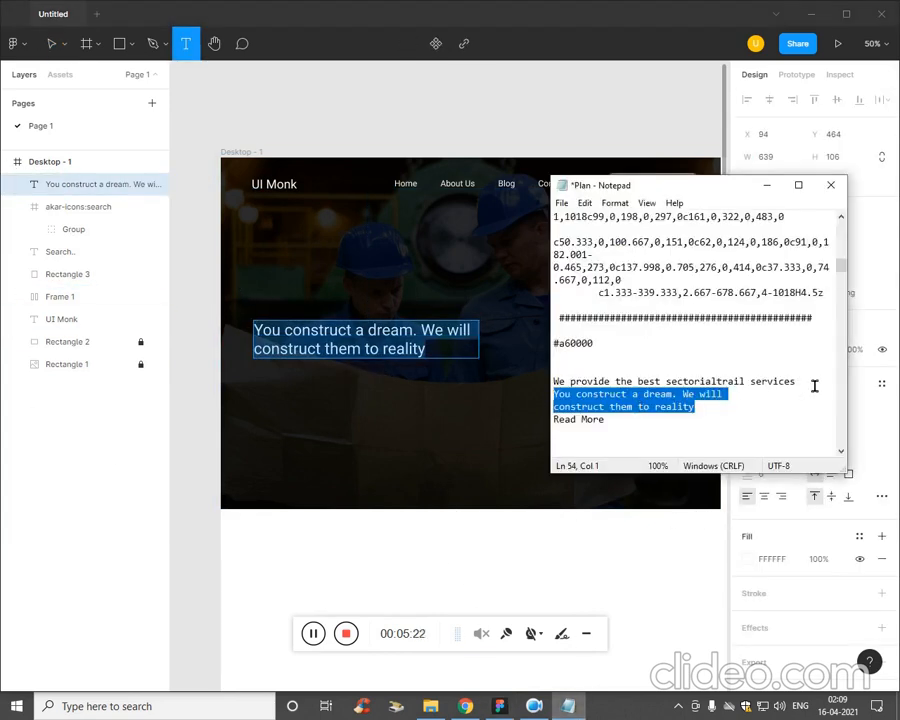
pyautogui.moveTo(814, 386); pyautogui.dragTo(553, 381)
# Paste the copied tagline as a new text layer just above the banner headline in Figma.
pyautogui.click(378, 411)
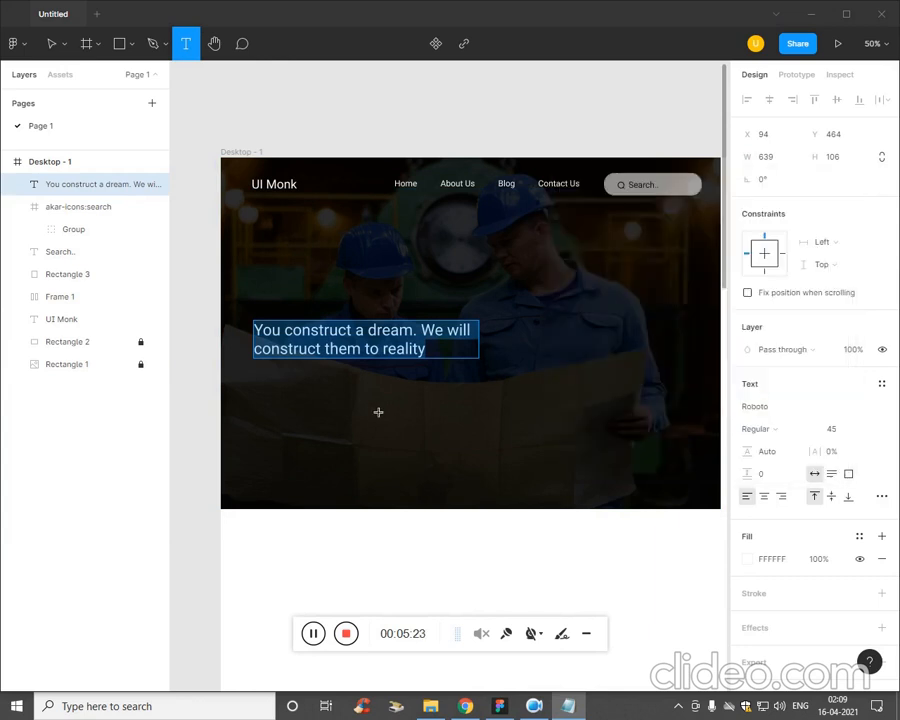
pyautogui.click(276, 314)
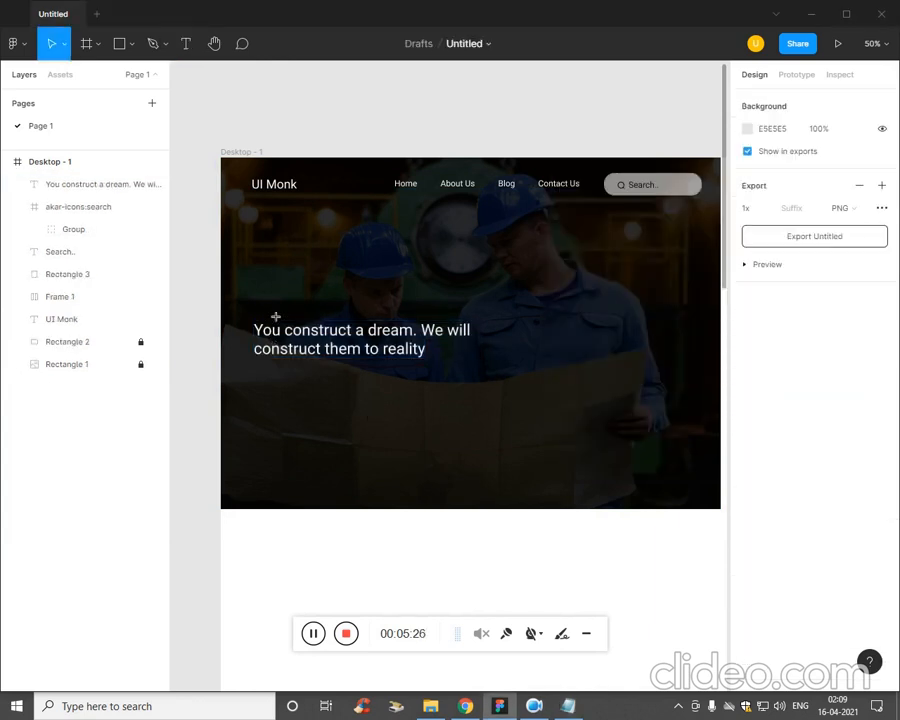
pyautogui.press('t')
pyautogui.click(262, 314)
pyautogui.write('We provide the best sectorialtrail services')
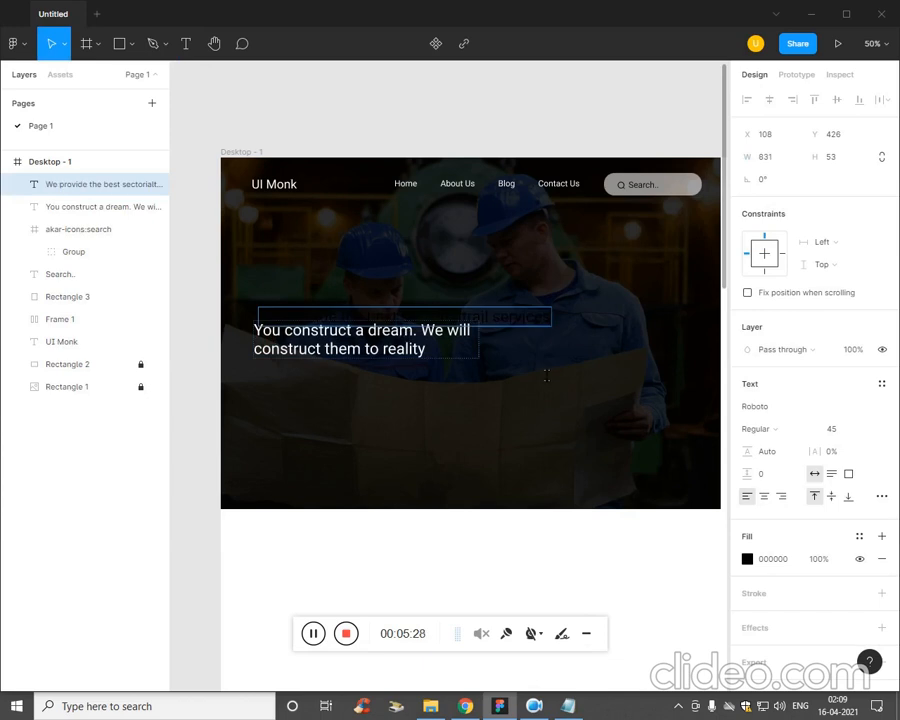
# Change the fill of the pasted tagline to orange, FF9D0B.
pyautogui.click(747, 559)
pyautogui.moveTo(560, 506); pyautogui.dragTo(561, 367)
pyautogui.moveTo(609, 524); pyautogui.dragTo(619, 528)
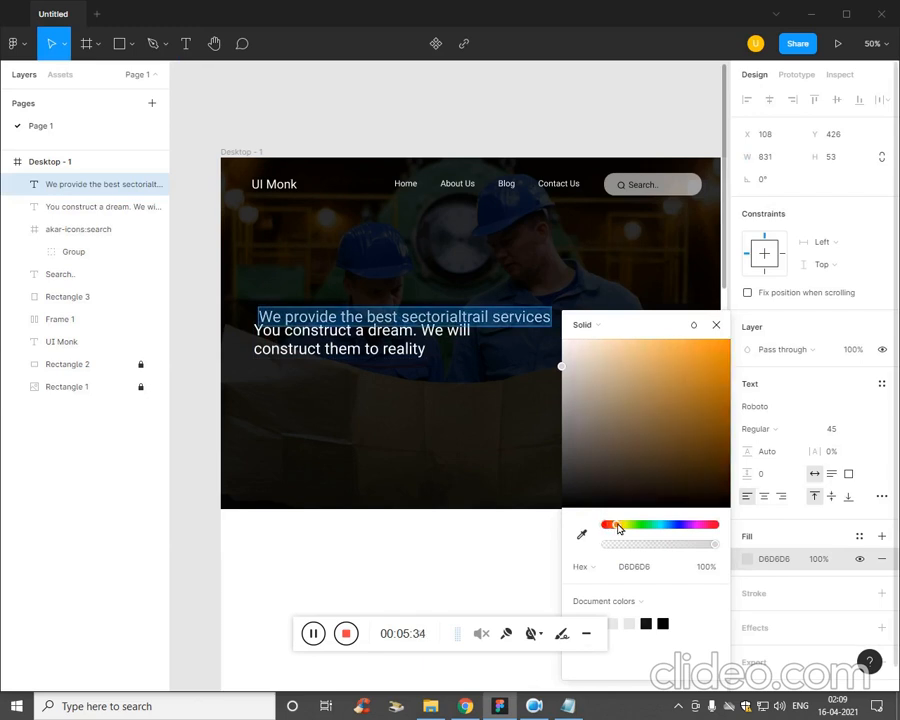
pyautogui.moveTo(645, 390); pyautogui.dragTo(729, 355)
pyautogui.click(658, 566)
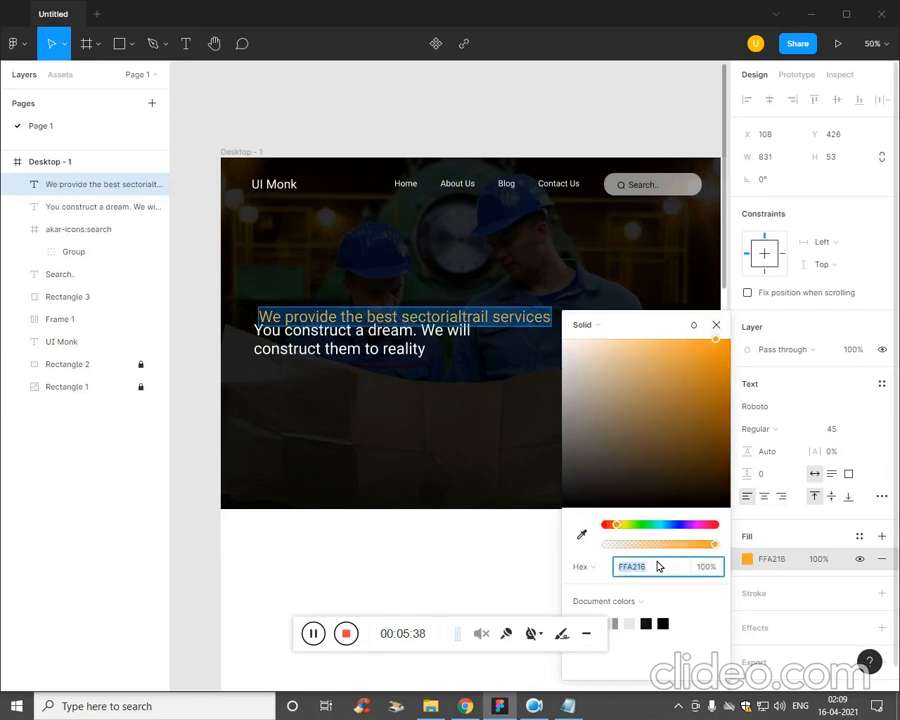
pyautogui.click(641, 457)
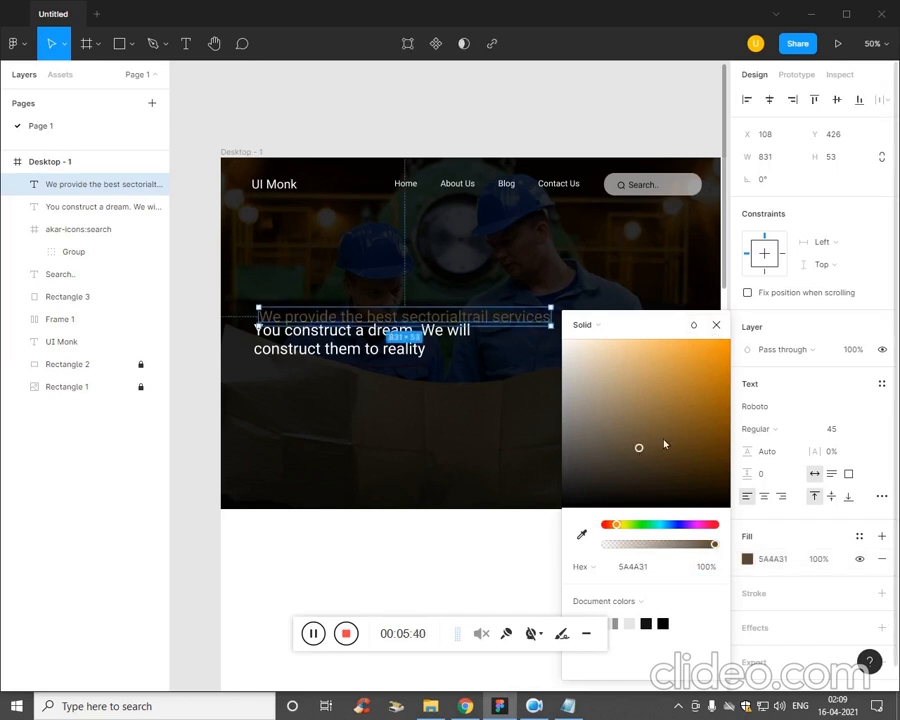
pyautogui.moveTo(663, 442); pyautogui.dragTo(745, 383)
pyautogui.click(736, 403)
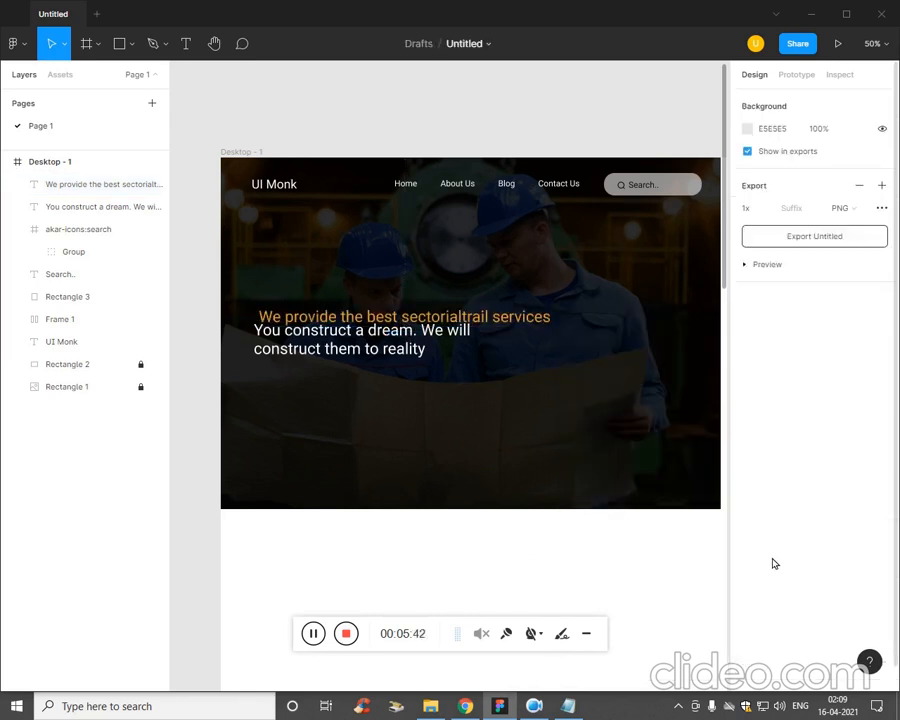
# Reduce the font size of the orange tagline to 25.
pyautogui.click(501, 324)
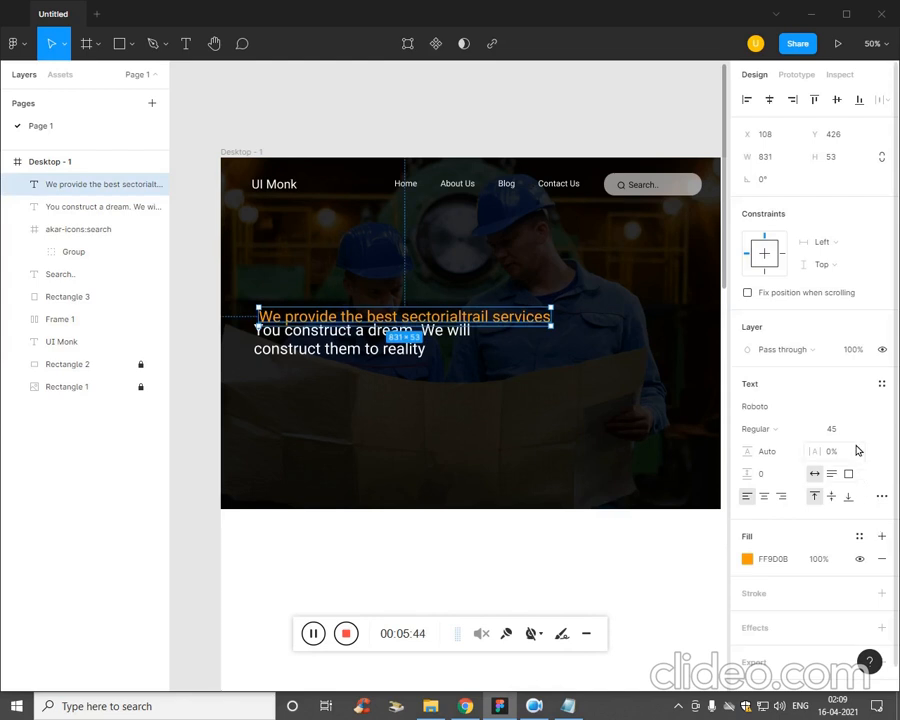
pyautogui.click(838, 428)
pyautogui.write('40')
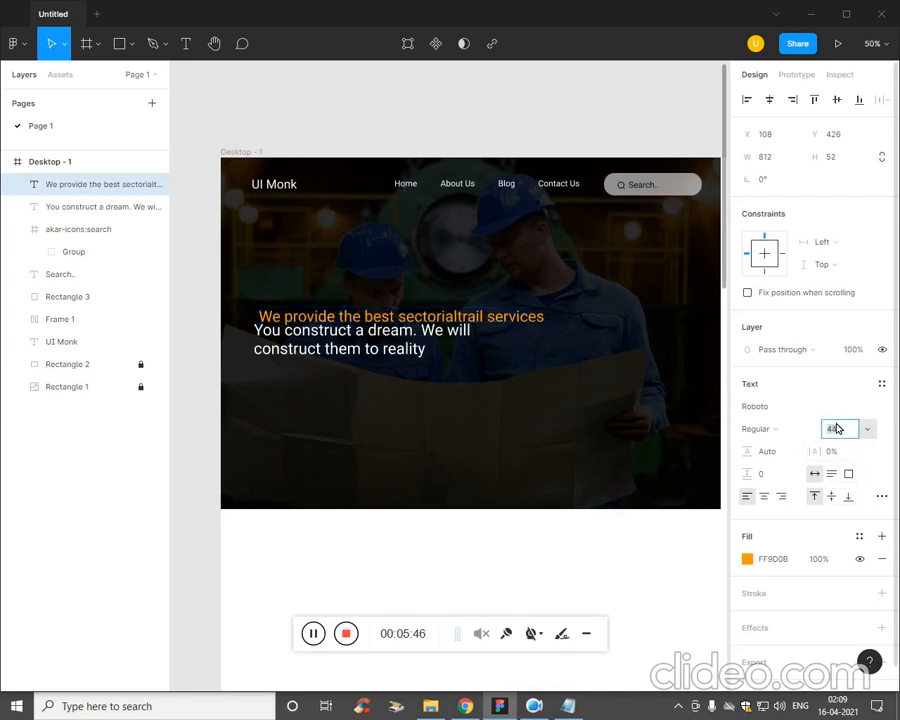
pyautogui.press('Return')
pyautogui.press('Down')
pyautogui.press('Down')
pyautogui.press('Down')
pyautogui.press('Down')
pyautogui.press('Down')
pyautogui.press('Down')
pyautogui.press('Down')
pyautogui.press('Down')
pyautogui.press('Down')
pyautogui.press('Down')
pyautogui.press('Down')
pyautogui.press('Down')
pyautogui.press('Down')
pyautogui.press('Down')
pyautogui.press('Down')
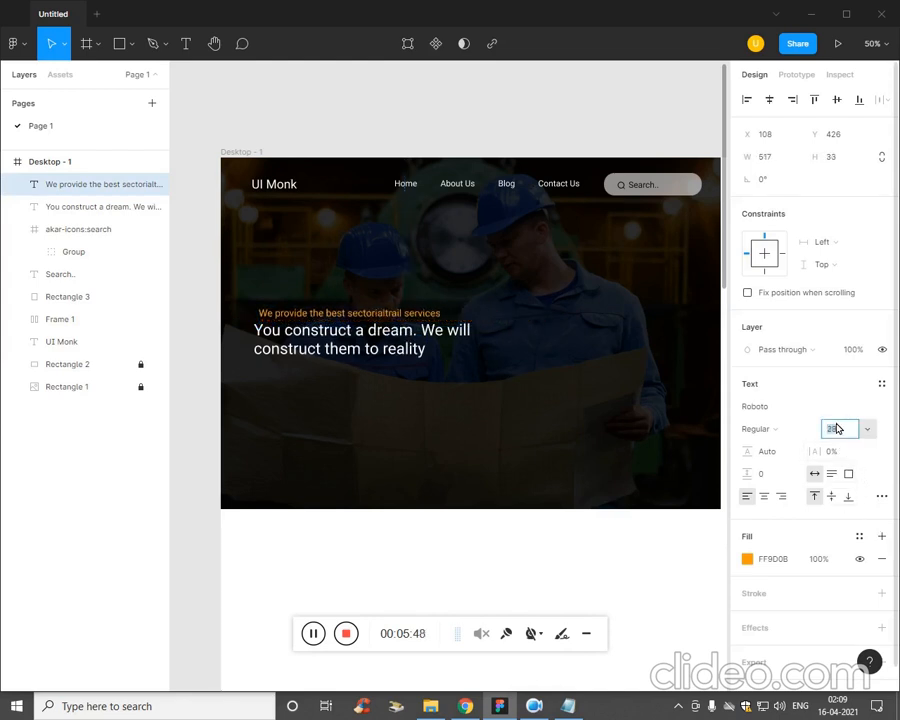
pyautogui.press('Down')
pyautogui.press('Down')
pyautogui.press('Up')
# Increase the letter spacing of the orange tagline to 4%.
pyautogui.press('Tab')
pyautogui.press('Tab')
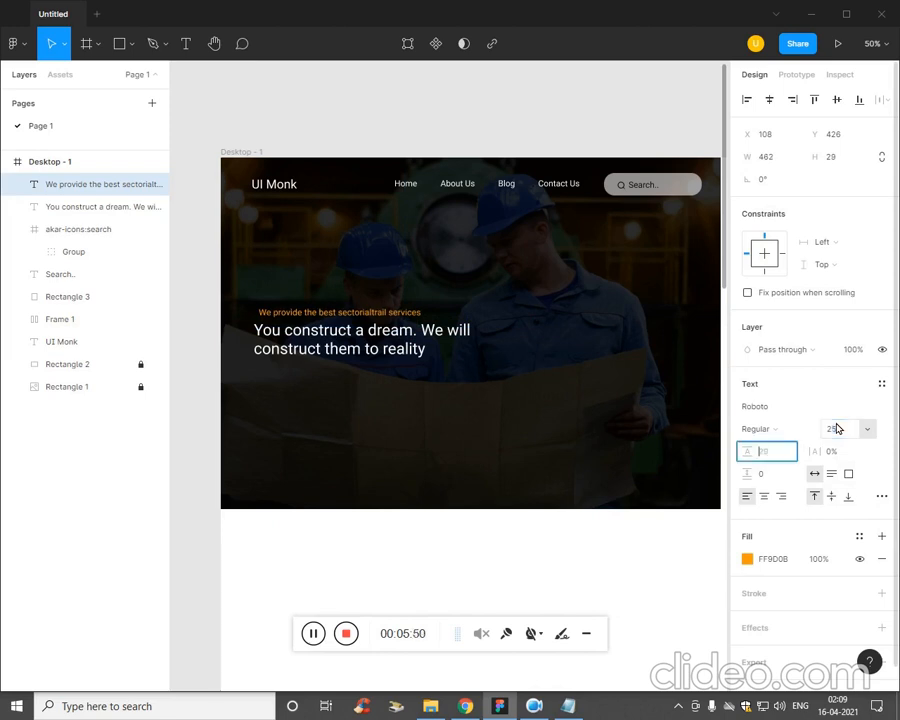
pyautogui.press('Up')
pyautogui.press('Up')
pyautogui.press('Up')
pyautogui.press('Up')
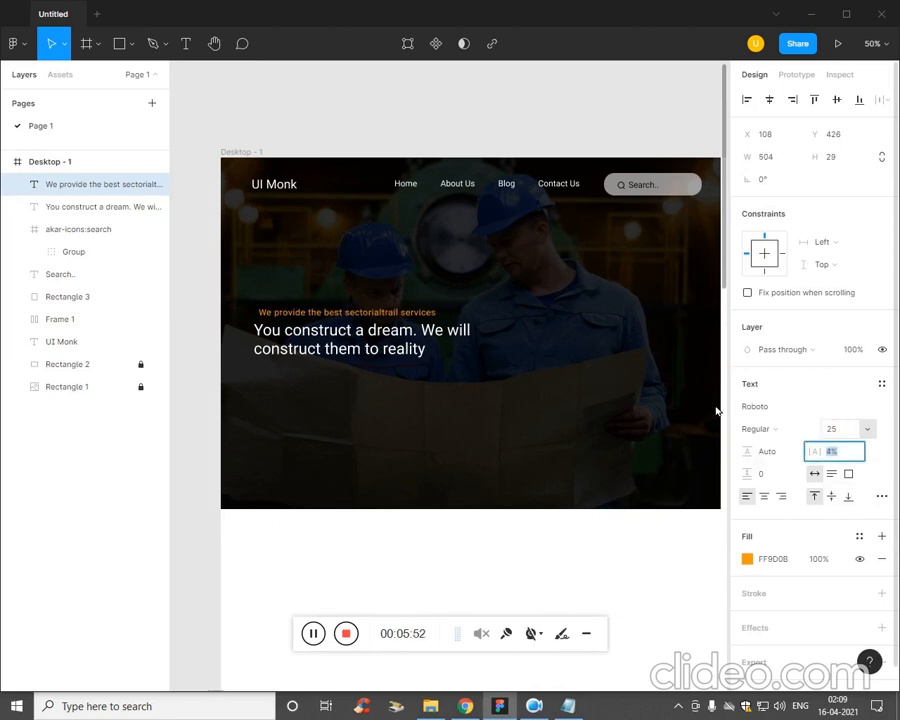
pyautogui.click(427, 378)
# Nudge the orange tagline left to X 97 and slightly up to line it up above the headline.
pyautogui.click(418, 319)
pyautogui.press('Left')
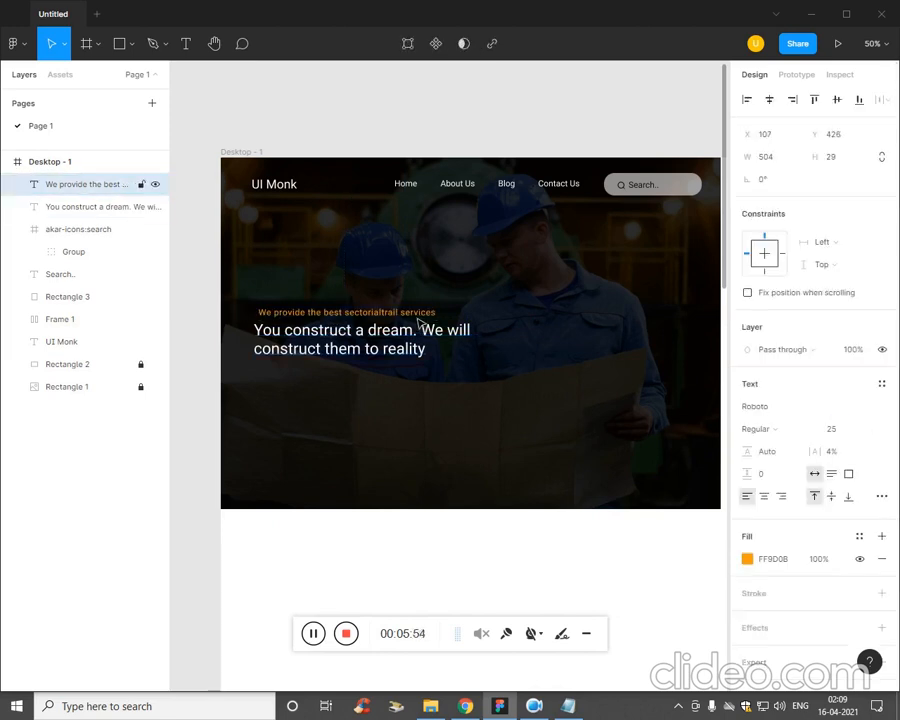
pyautogui.press('Left')
pyautogui.press('Left')
pyautogui.press('Left')
pyautogui.press('Left')
pyautogui.press('Left')
pyautogui.press('Left')
pyautogui.press('Left')
pyautogui.press('Left')
pyautogui.press('Left')
pyautogui.press('Left')
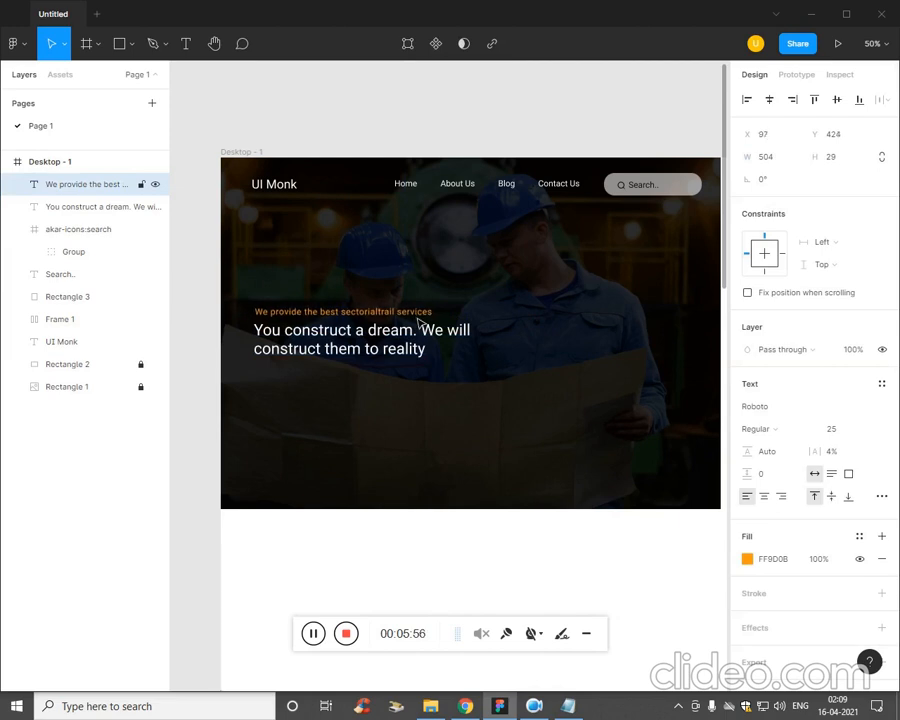
pyautogui.press('Up')
pyautogui.press('Up')
pyautogui.press('Up')
pyautogui.press('Up')
pyautogui.press('Up')
pyautogui.click(438, 409)
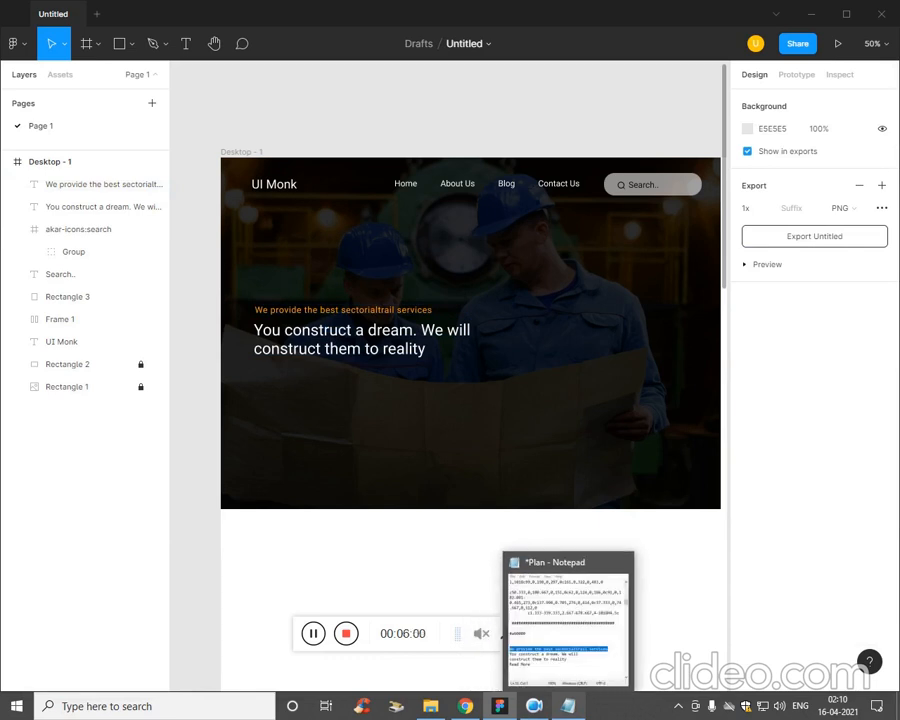
# Draw a button rectangle about 220 by 78 below the banner headline.
pyautogui.click(566, 706)
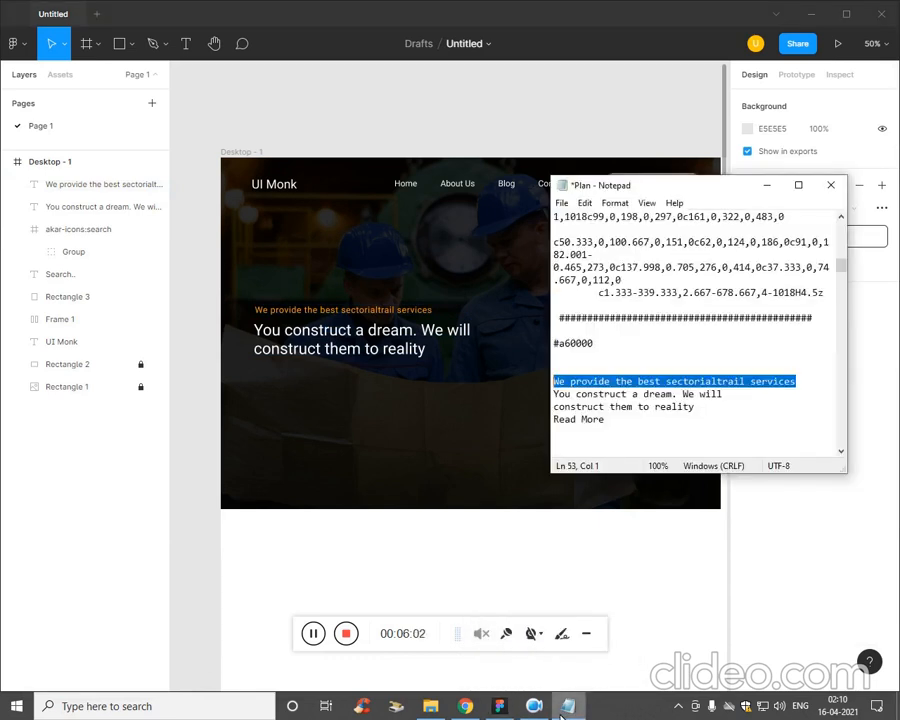
pyautogui.click(566, 706)
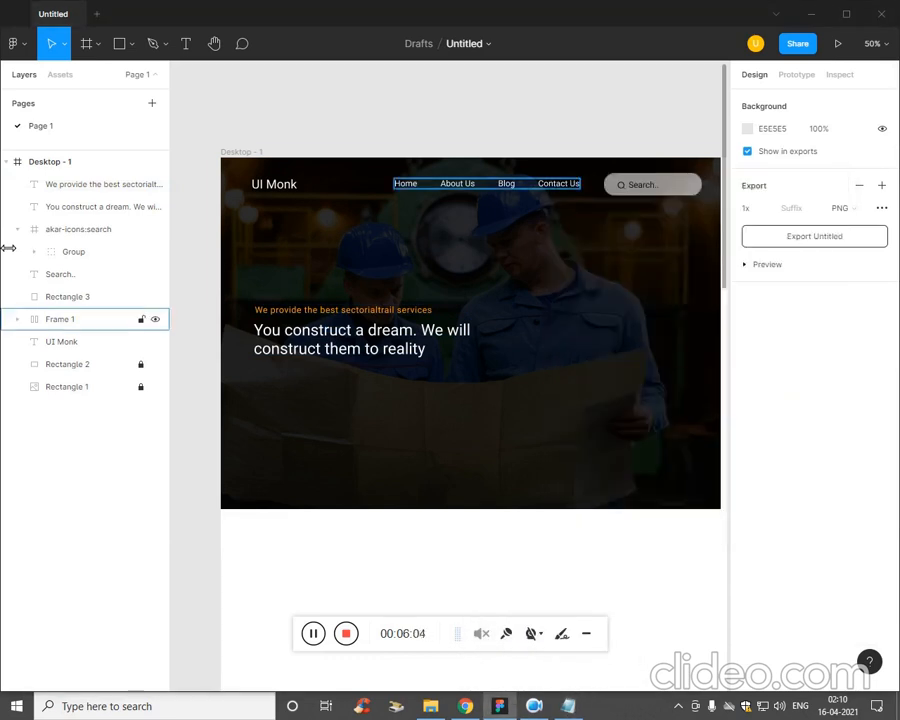
pyautogui.click(119, 45)
pyautogui.click(131, 47)
pyautogui.click(134, 78)
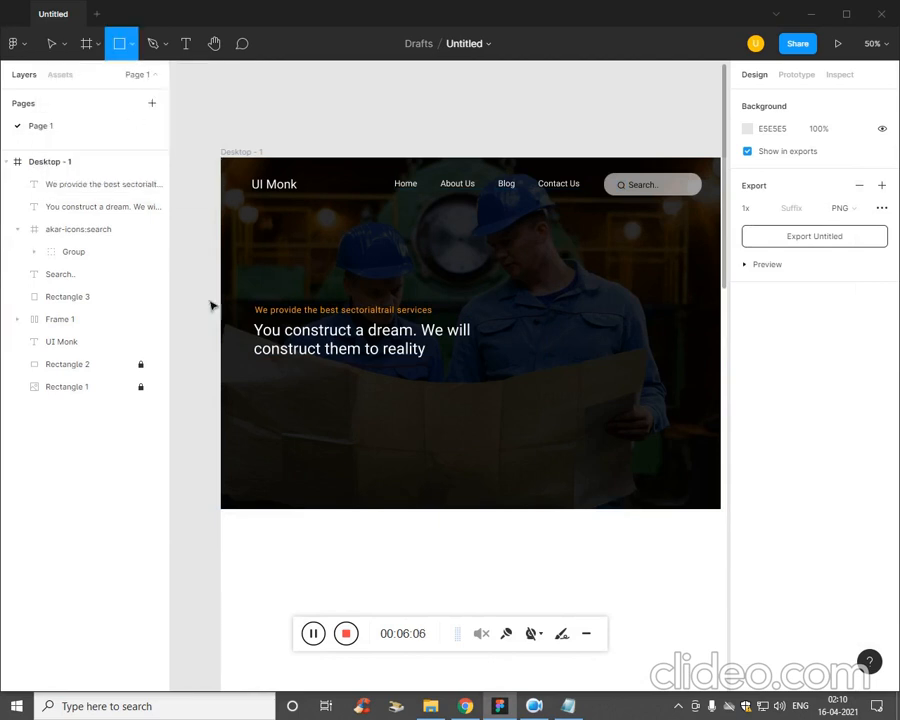
pyautogui.moveTo(258, 369); pyautogui.dragTo(338, 402)
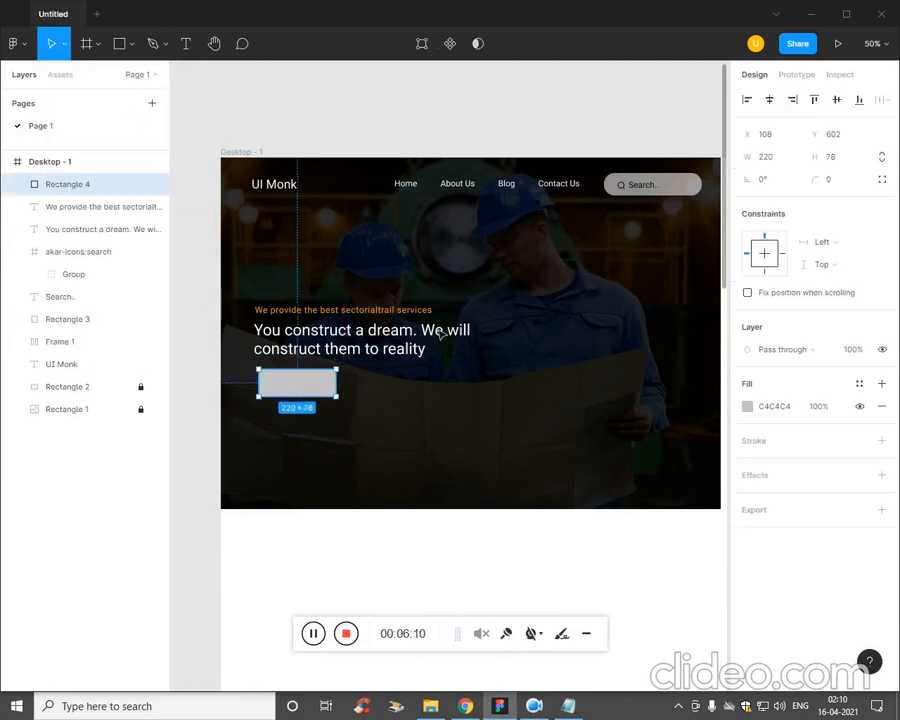
# Round the corners of the new button rectangle with a radius of 50.
pyautogui.click(848, 181)
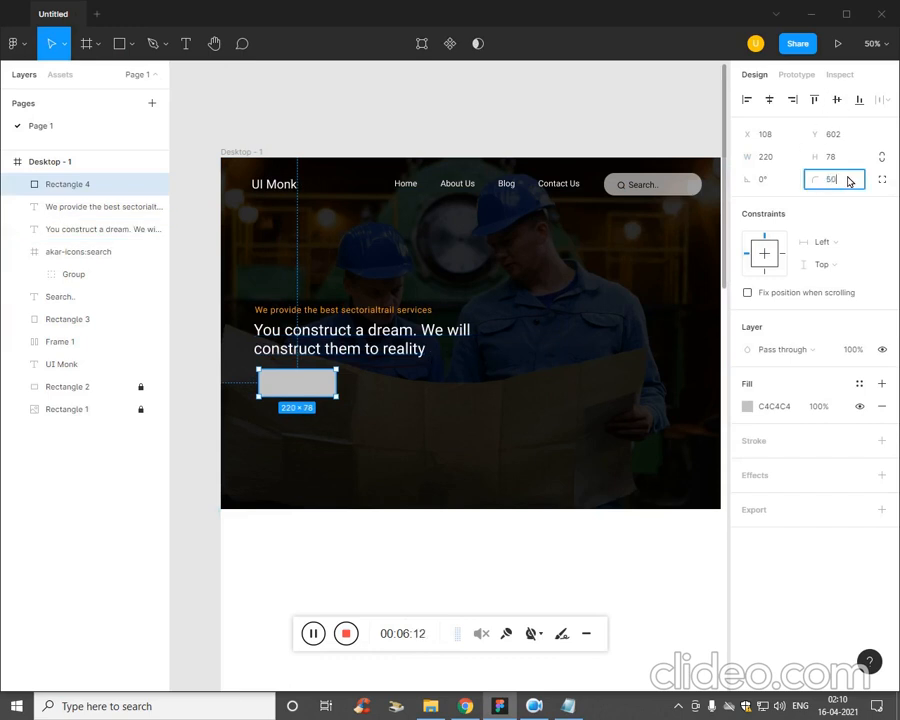
pyautogui.write('50')
pyautogui.press('Return')
# Switch to the Plan file in Notepad and copy the text "Read More".
pyautogui.hotkey('alt', 'Tab')
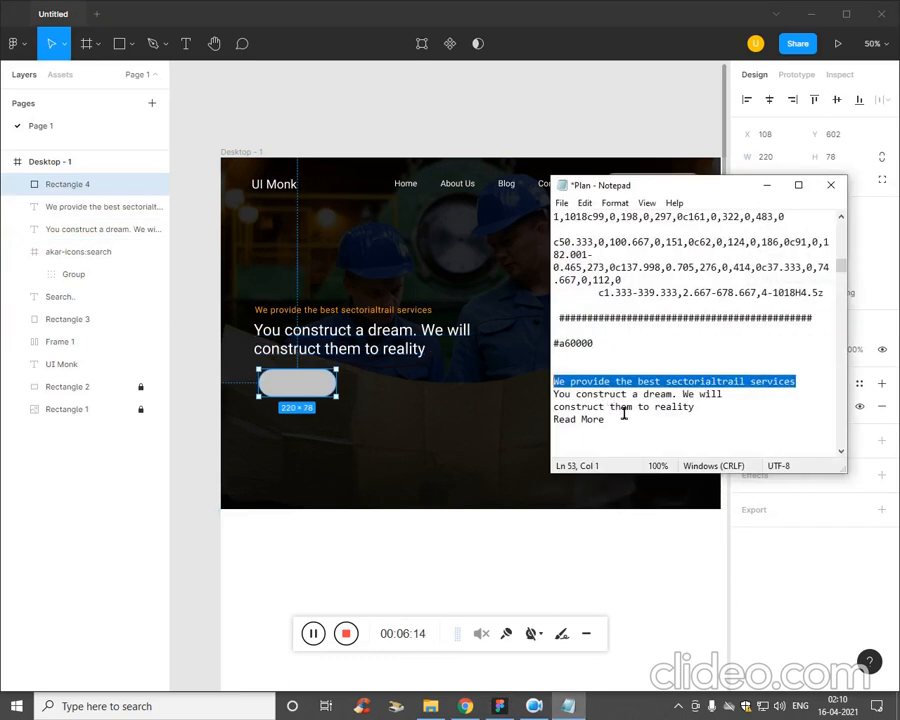
pyautogui.click(623, 434)
pyautogui.moveTo(629, 434); pyautogui.dragTo(560, 428)
pyautogui.hotkey('ctrl', 'c')
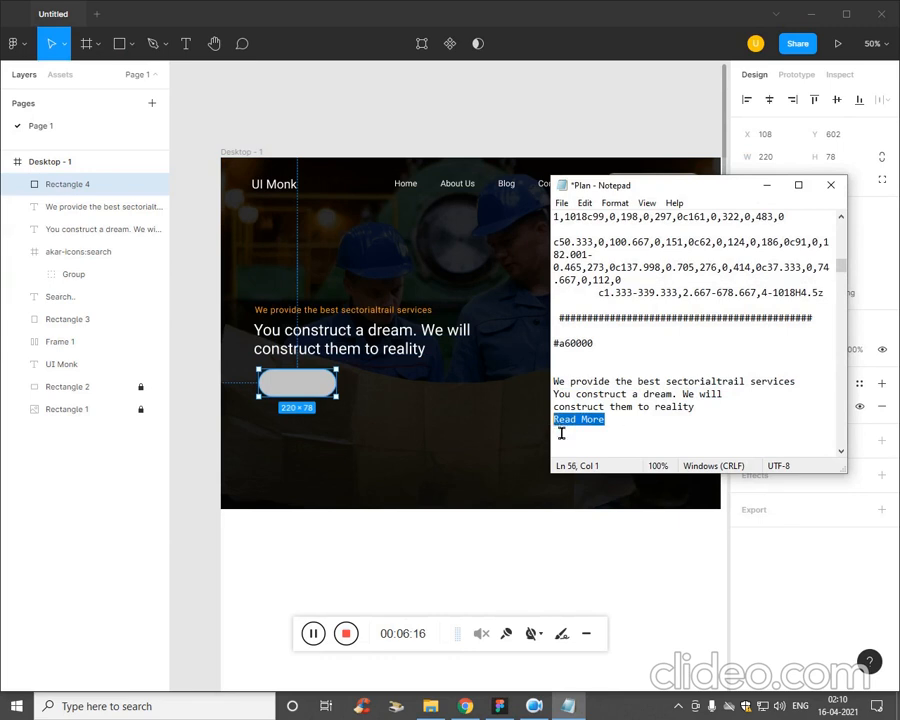
# Return to Figma and paste "Read More" as a new text layer on the rounded button.
pyautogui.hotkey('alt', 'Tab')
pyautogui.hotkey('shift', '0')
pyautogui.moveTo(459, 424); pyautogui.dragTo(528, 424)
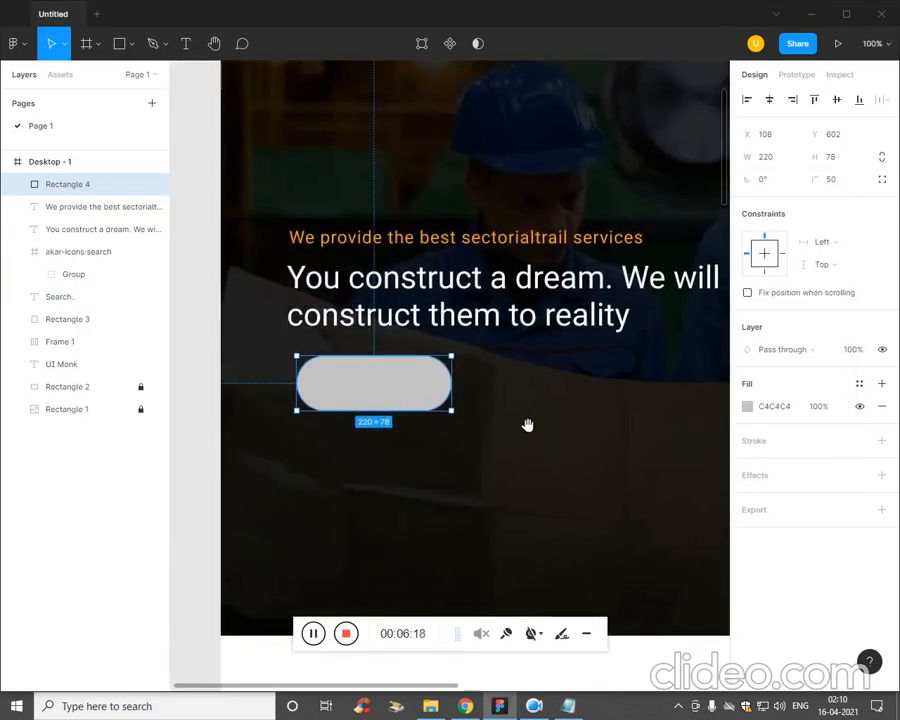
pyautogui.press('t')
pyautogui.click(326, 380)
pyautogui.hotkey('ctrl', 'v')
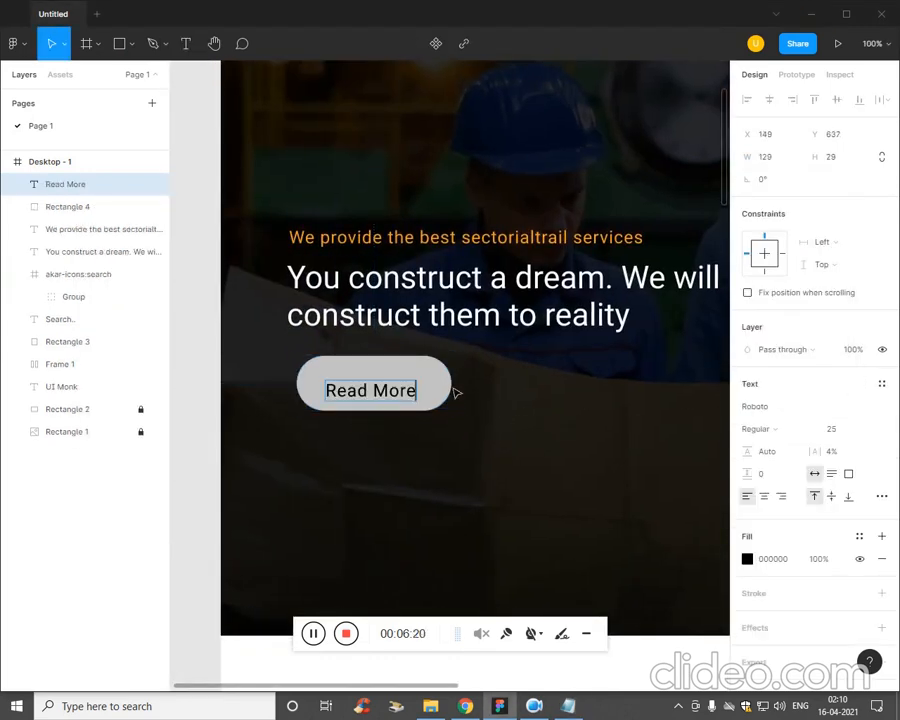
# Centre the Read More text and the button rectangle on each other horizontally and vertically.
pyautogui.press('-')
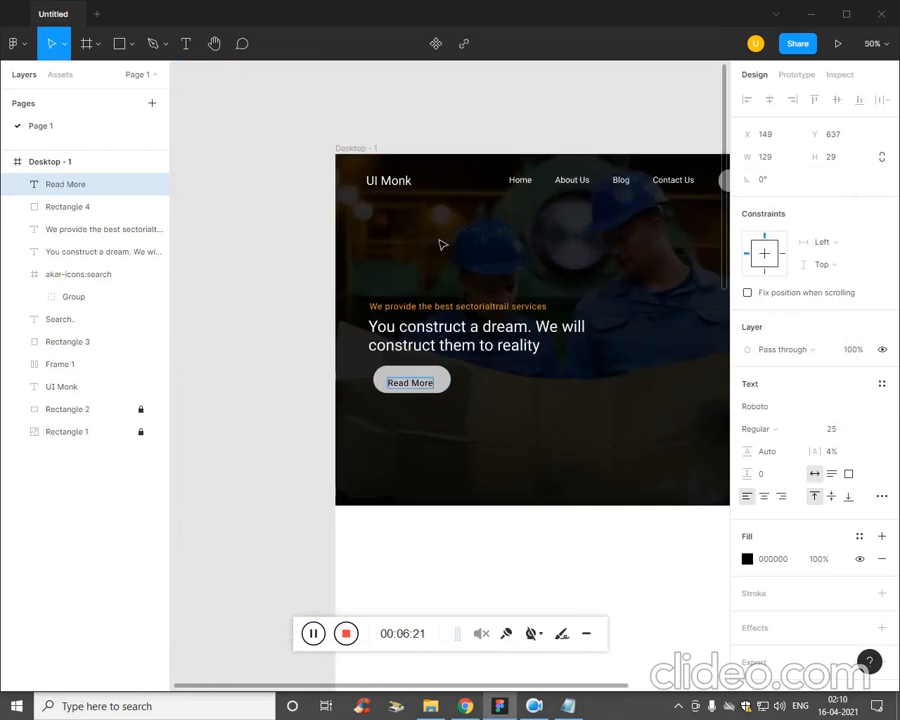
pyautogui.press('Escape')
pyautogui.click(445, 388)
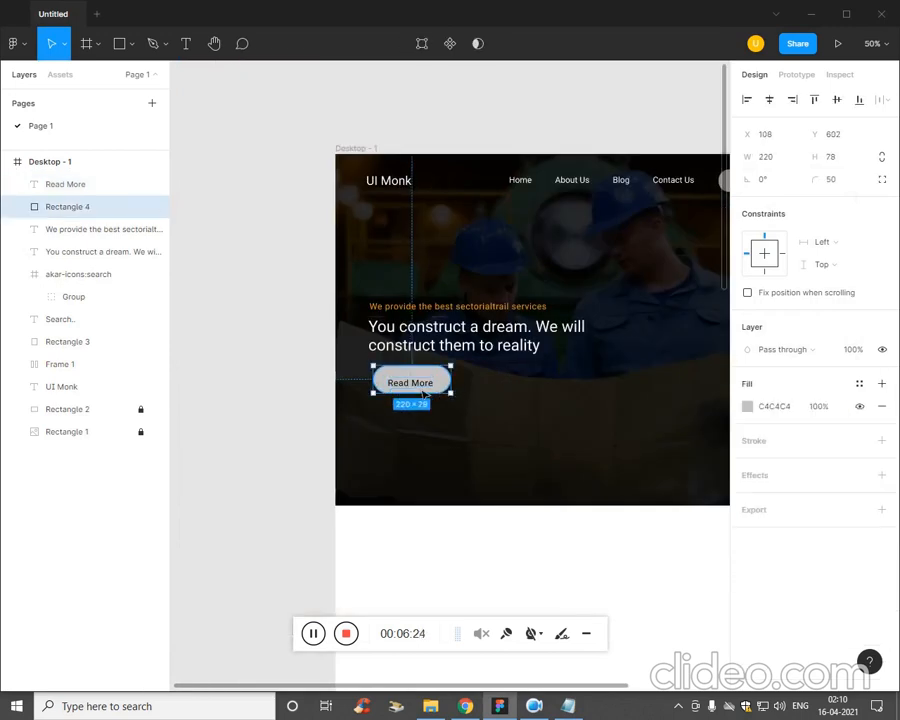
pyautogui.keyDown('shift'); pyautogui.click(429, 384); pyautogui.keyUp('shift')
pyautogui.click(769, 100)
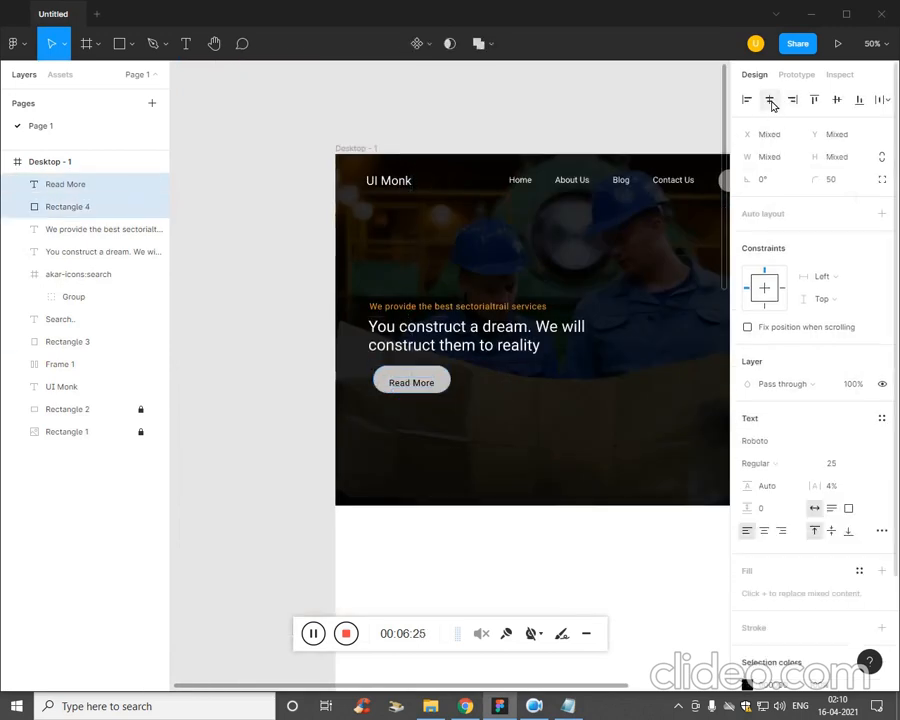
pyautogui.click(836, 100)
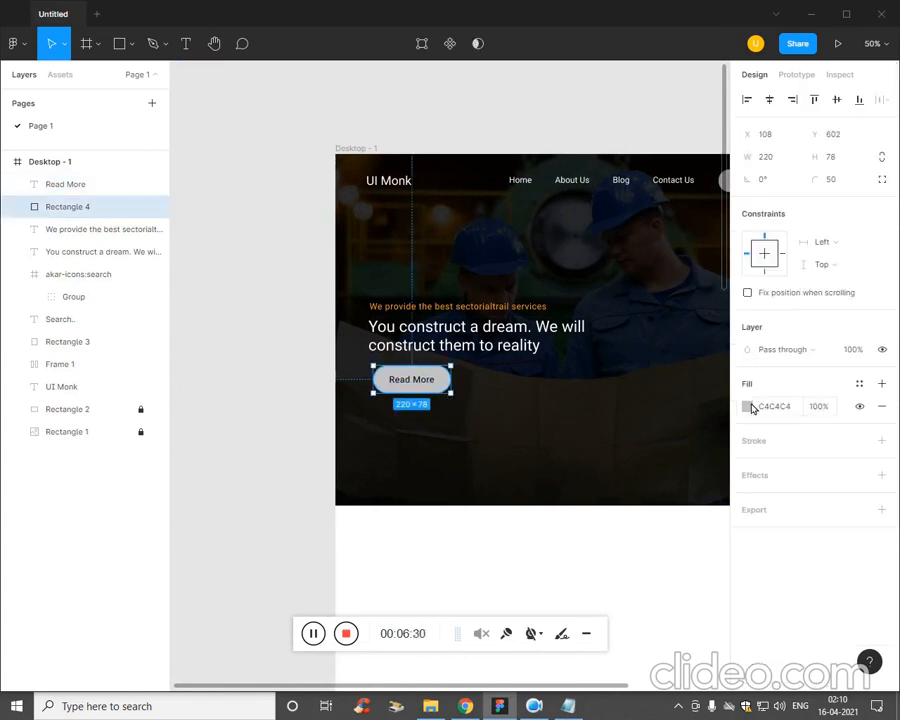
# Fill the Read More button rectangle with the orange document colour used for the tagline.
pyautogui.click(748, 406)
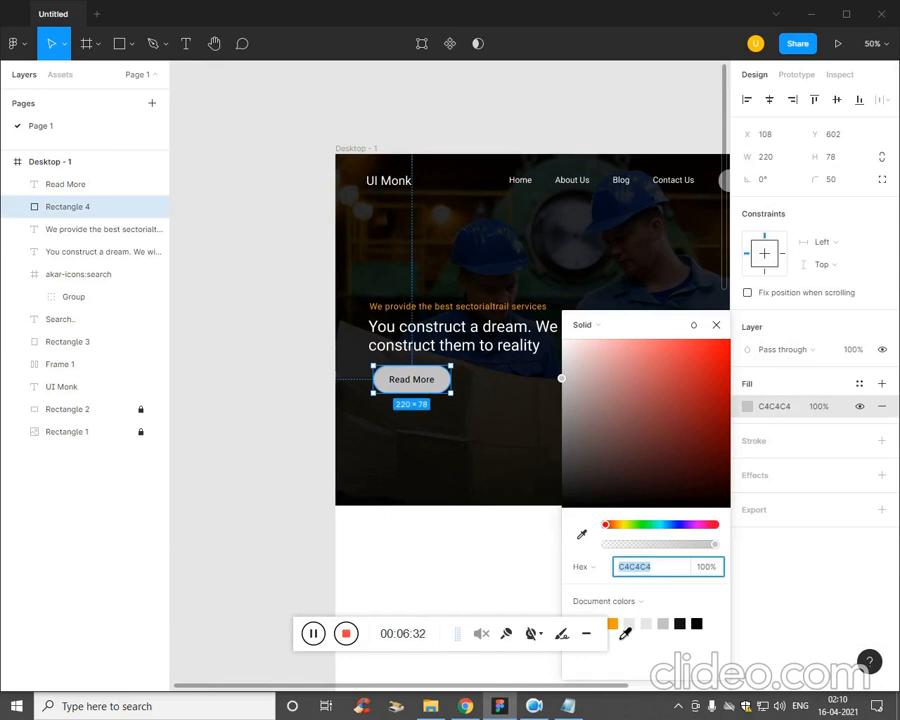
pyautogui.click(612, 623)
pyautogui.click(514, 584)
pyautogui.hotkey('shift', '0')
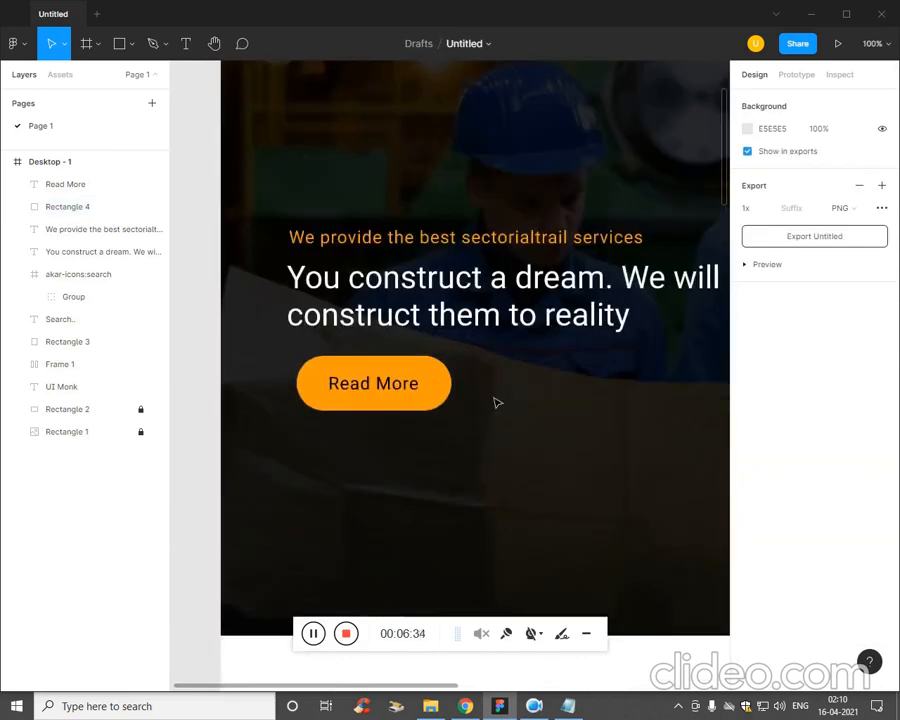
pyautogui.hotkey('ctrl', '-')
# Move the banner headline down to Y 472 and the orange tagline down to Y 434.
pyautogui.moveTo(499, 411); pyautogui.dragTo(376, 385)
pyautogui.moveTo(381, 329); pyautogui.dragTo(383, 329)
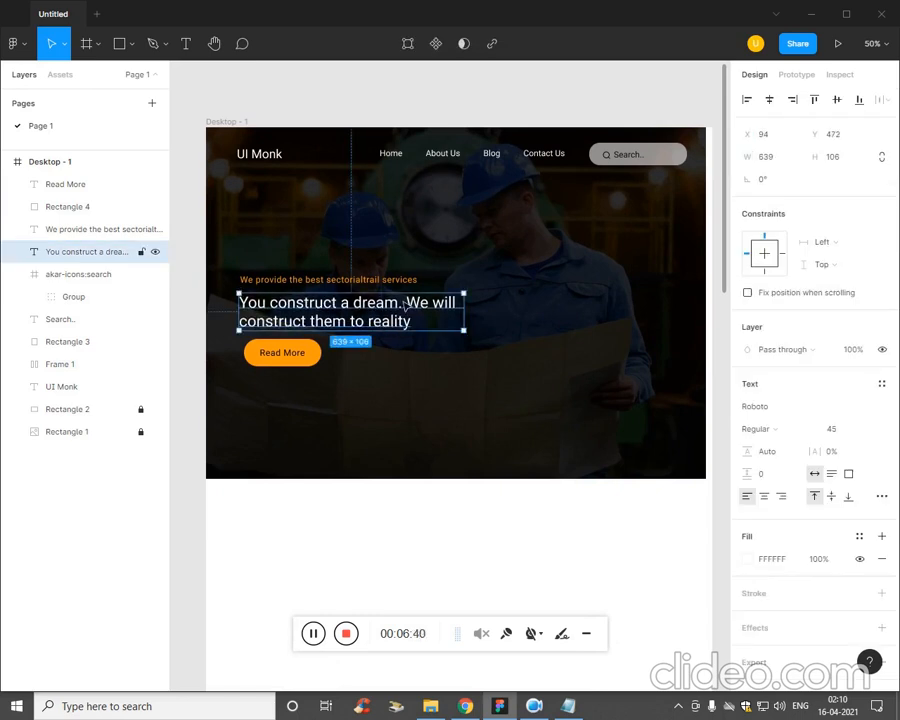
pyautogui.click(400, 283)
pyautogui.moveTo(400, 282); pyautogui.dragTo(405, 288)
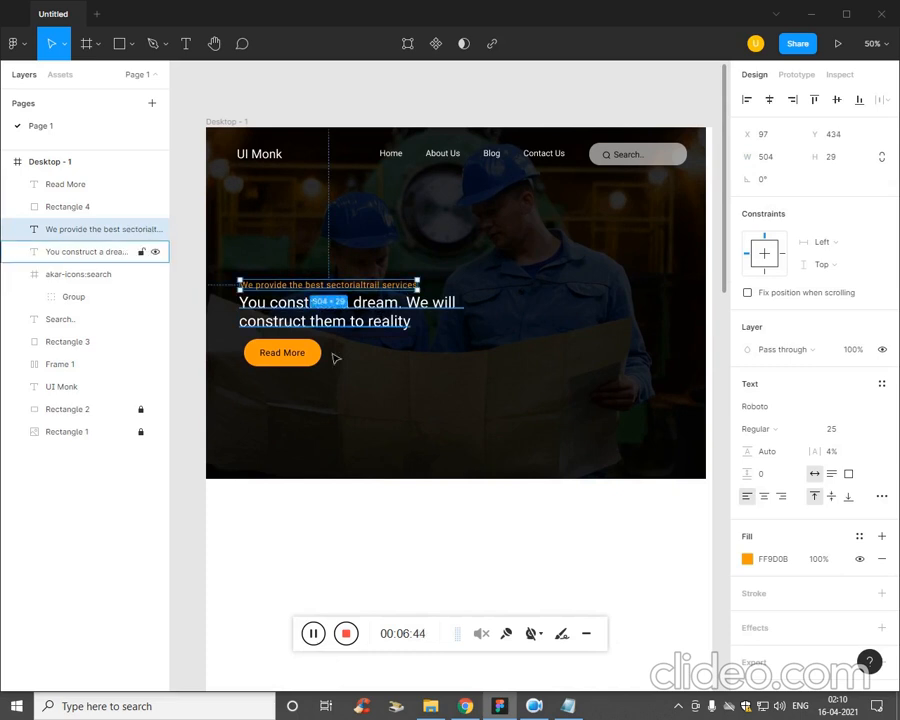
# Group the Read More text with its orange rectangle and move the group to X 104, Y 618.
pyautogui.click(294, 362)
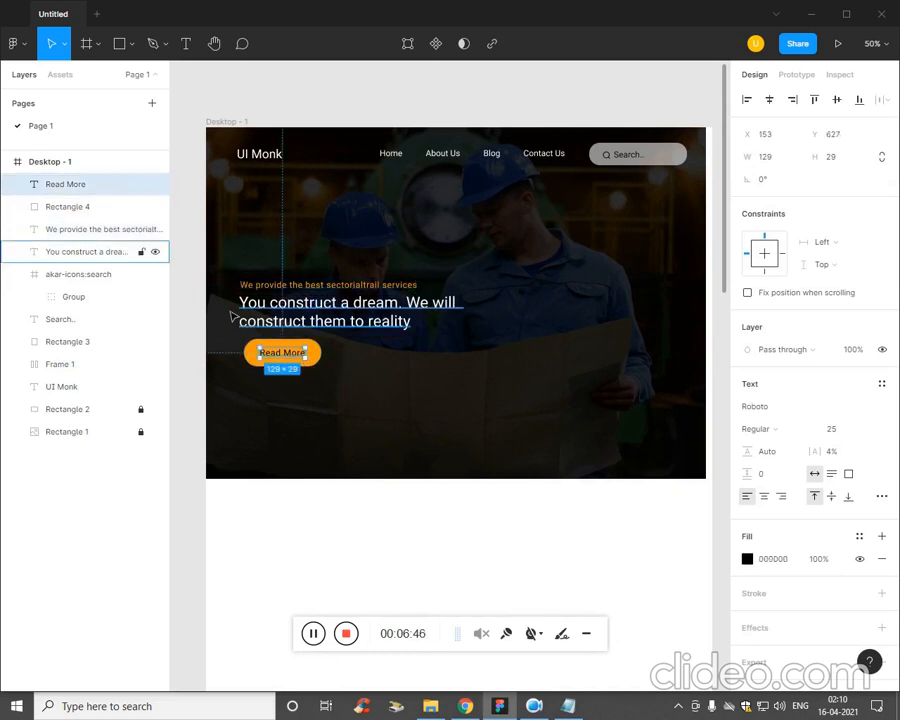
pyautogui.keyDown('shift'); pyautogui.click(75, 207); pyautogui.keyUp('shift')
pyautogui.hotkey('ctrl', 'g')
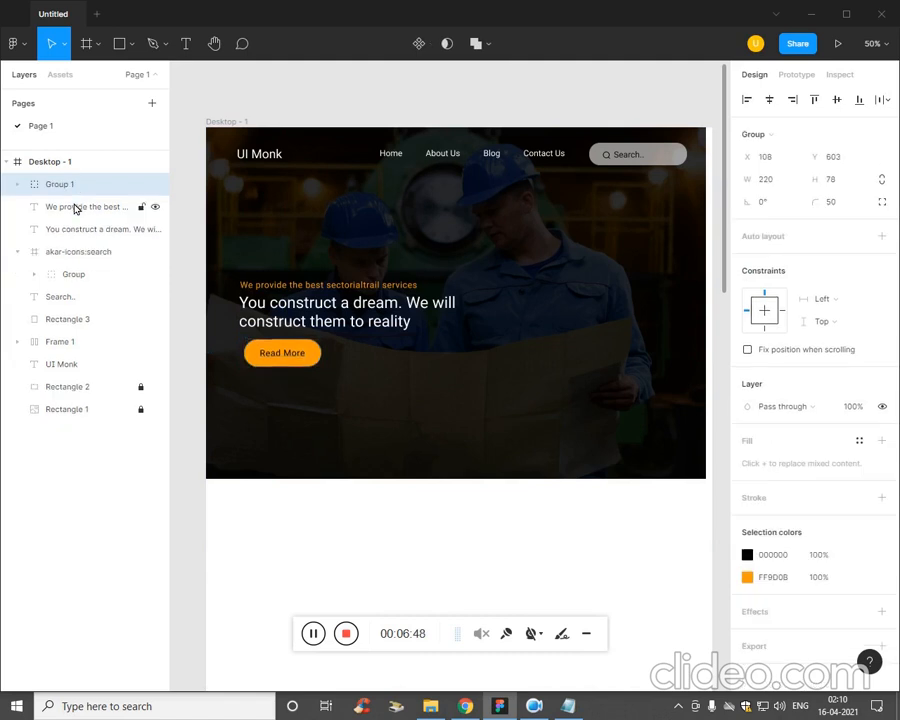
pyautogui.press('Down')
pyautogui.press('Down')
pyautogui.press('Down')
pyautogui.press('Down')
pyautogui.press('Down')
pyautogui.press('Down')
pyautogui.press('Down')
pyautogui.press('Down')
pyautogui.press('Down')
pyautogui.press('Down')
pyautogui.press('Down')
pyautogui.press('Down')
pyautogui.press('Down')
pyautogui.press('Down')
pyautogui.press('Left')
pyautogui.press('Down')
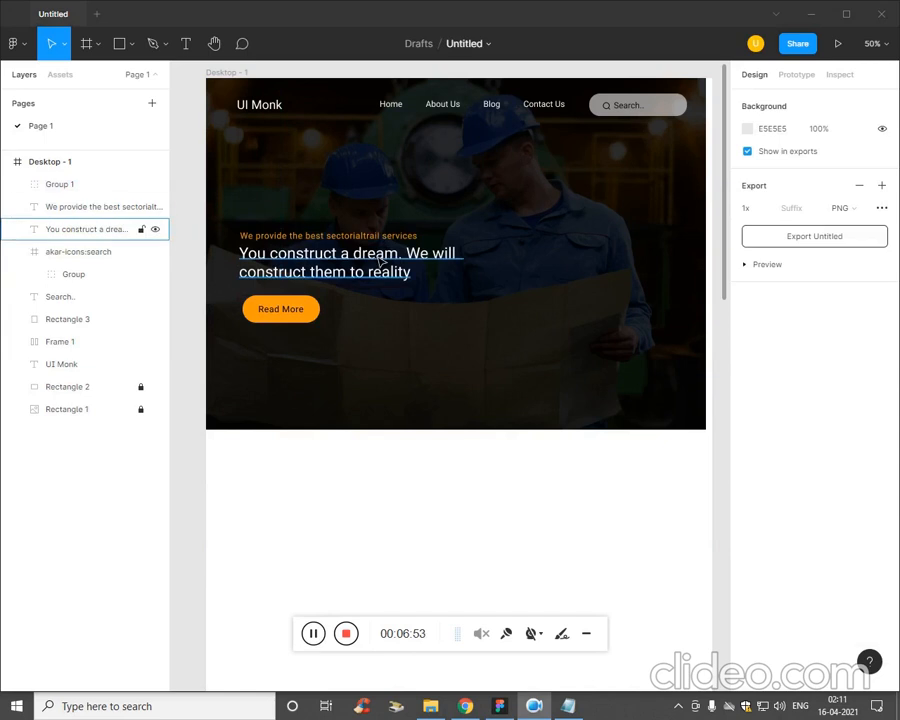
# Increase the banner headline's font size to 60.
pyautogui.click(384, 267)
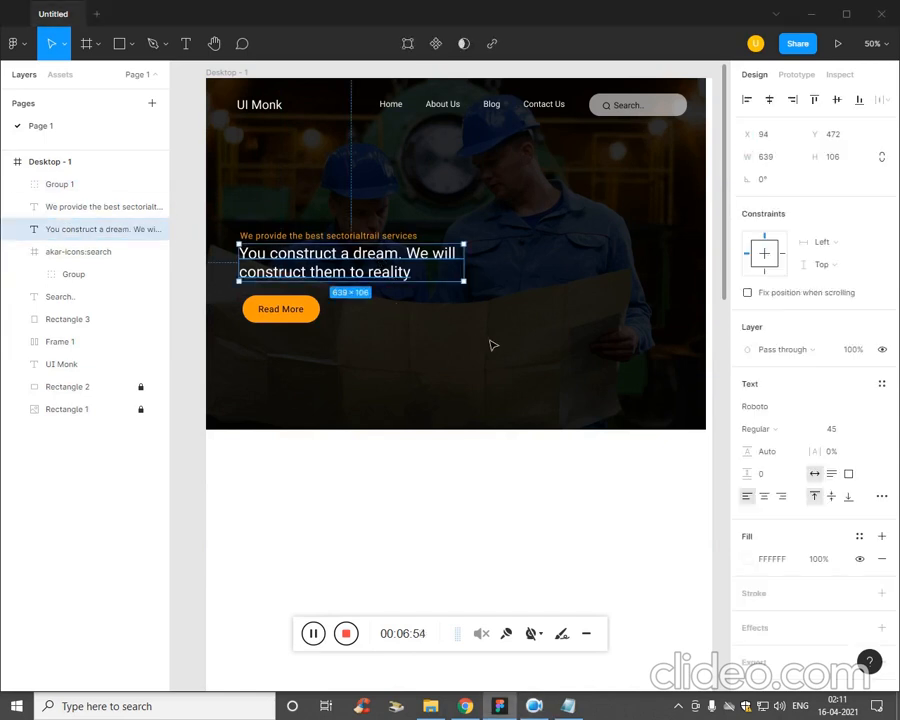
pyautogui.click(840, 433)
pyautogui.press('Up')
pyautogui.press('Up')
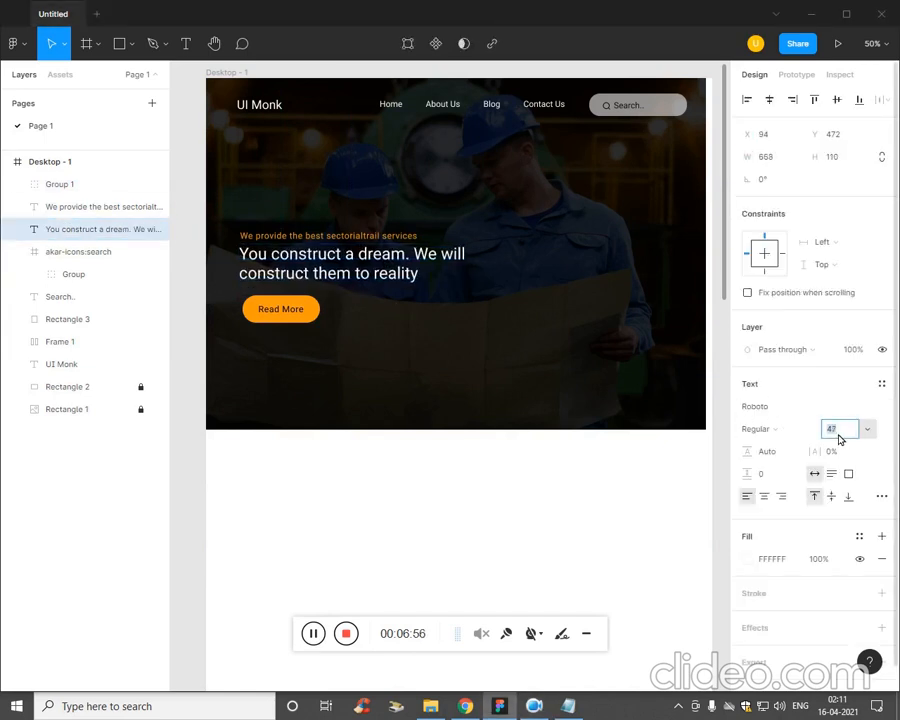
pyautogui.press('Up')
pyautogui.press('Up')
pyautogui.press('Up')
pyautogui.press('Up')
pyautogui.press('Up')
pyautogui.press('Up')
pyautogui.press('Up')
pyautogui.press('Up')
pyautogui.press('Up')
pyautogui.press('Up')
pyautogui.press('Up')
pyautogui.press('Up')
pyautogui.press('Up')
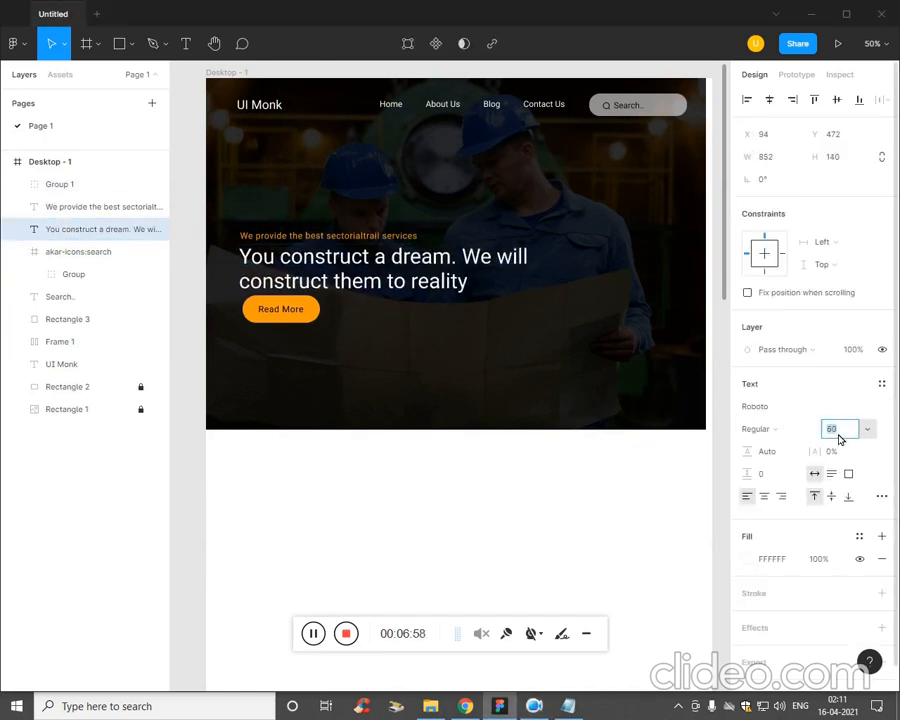
# Line up the Read More button just below the enlarged headline, and move the tagline, headline and button up together.
pyautogui.click(276, 322)
pyautogui.moveTo(277, 325); pyautogui.dragTo(273, 326)
pyautogui.click(300, 236)
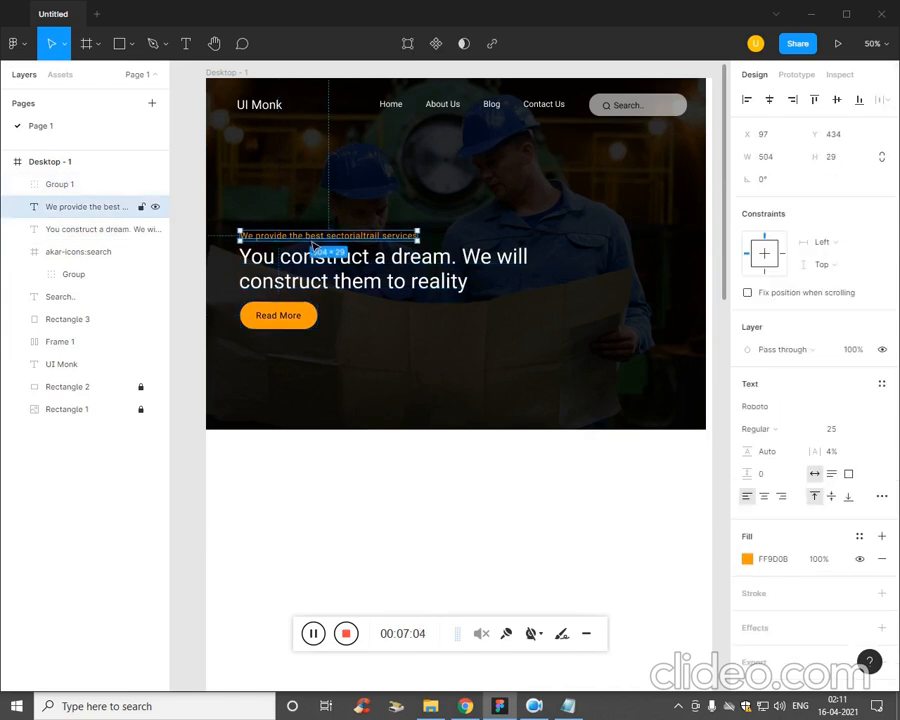
pyautogui.keyDown('shift'); pyautogui.click(310, 266); pyautogui.keyUp('shift')
pyautogui.keyDown('shift'); pyautogui.click(297, 322); pyautogui.keyUp('shift')
pyautogui.press('Up')
pyautogui.press('Up')
pyautogui.press('Up')
pyautogui.press('Up')
pyautogui.press('Up')
pyautogui.press('Up')
pyautogui.press('Up')
pyautogui.press('Up')
pyautogui.press('Up')
pyautogui.press('Up')
pyautogui.press('Up')
pyautogui.press('Up')
pyautogui.press('Up')
pyautogui.press('Up')
pyautogui.press('Up')
pyautogui.press('Up')
pyautogui.press('Up')
pyautogui.press('Up')
pyautogui.press('Up')
pyautogui.press('Up')
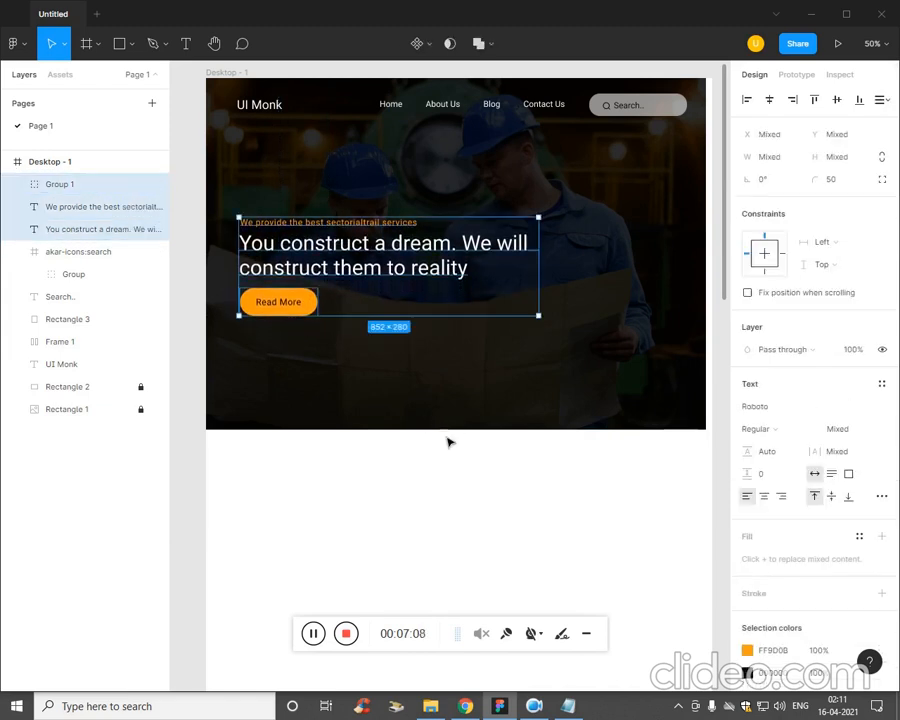
pyautogui.click(418, 486)
pyautogui.scroll(2, 493, 450)
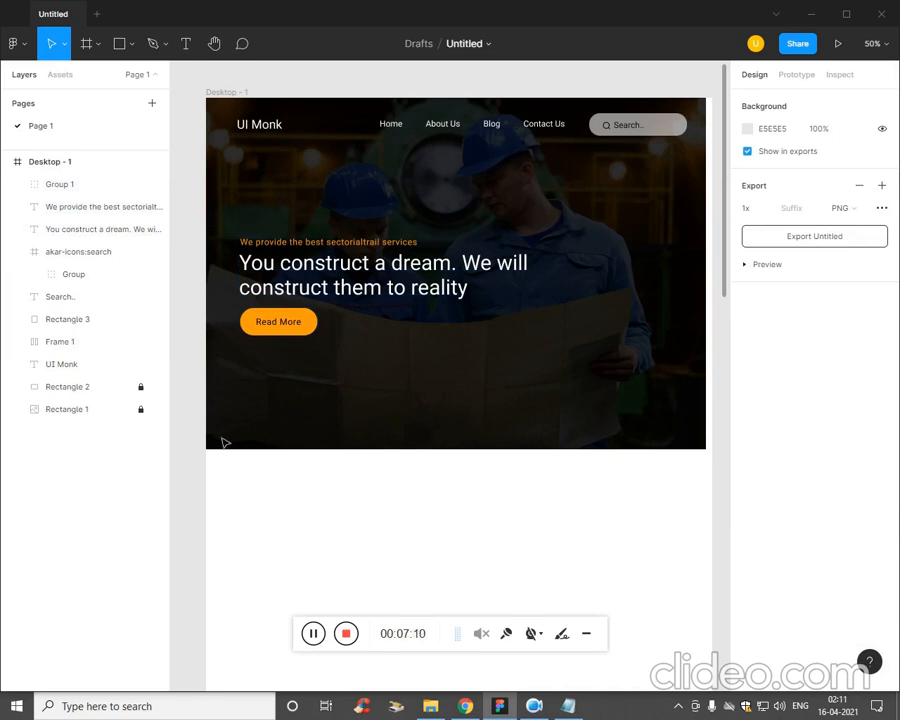
# Unlock the banner image and its dark overlay rectangle and shorten both together from their lower edge.
pyautogui.click(141, 389)
pyautogui.click(141, 410)
pyautogui.click(115, 415)
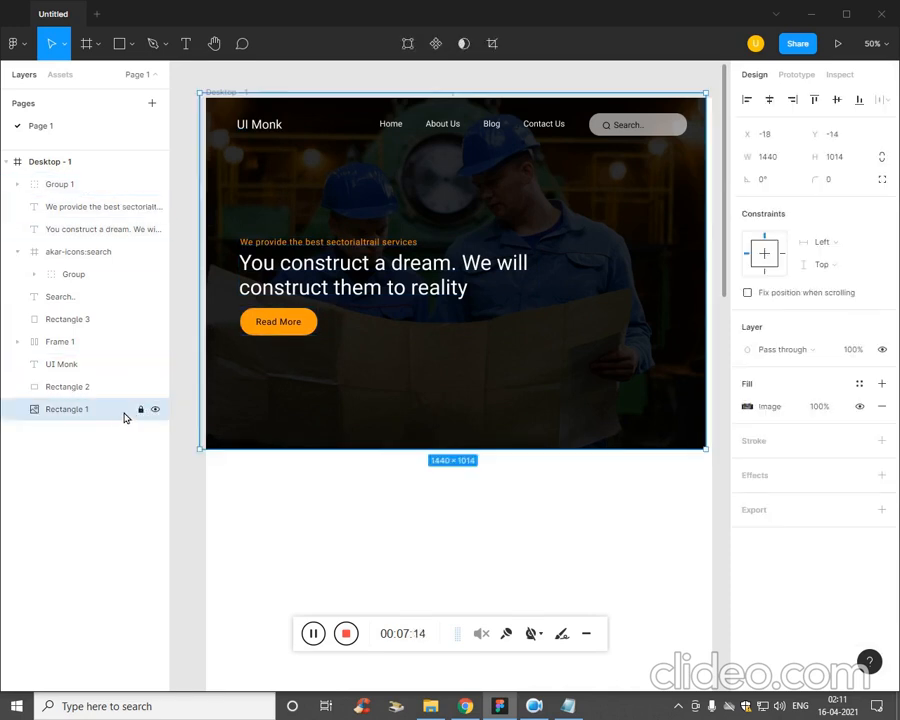
pyautogui.keyDown('shift'); pyautogui.click(113, 388); pyautogui.keyUp('shift')
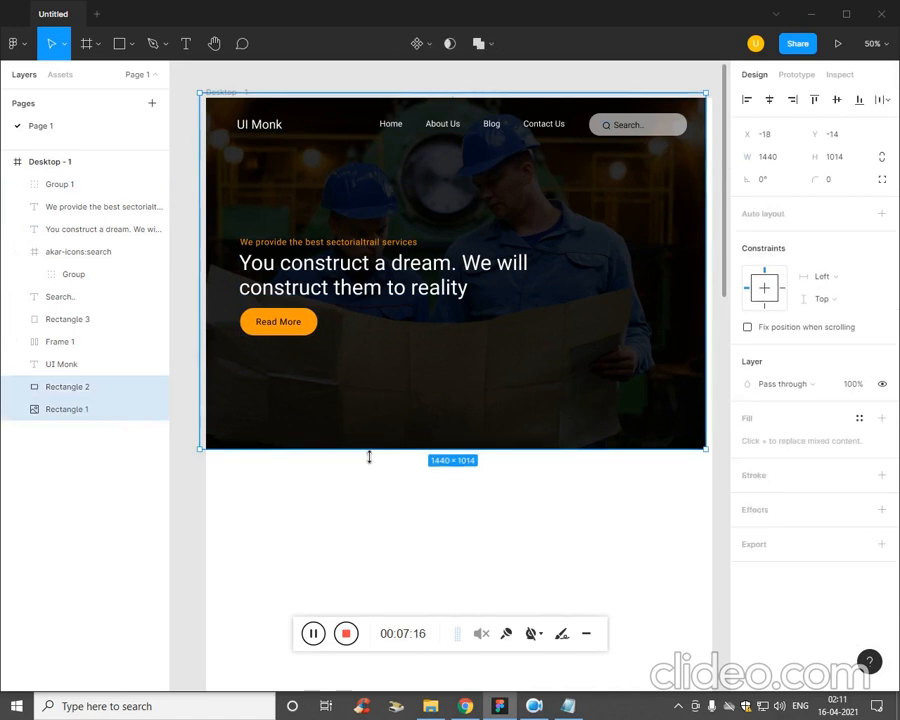
pyautogui.moveTo(369, 457); pyautogui.dragTo(380, 390)
pyautogui.click(332, 325)
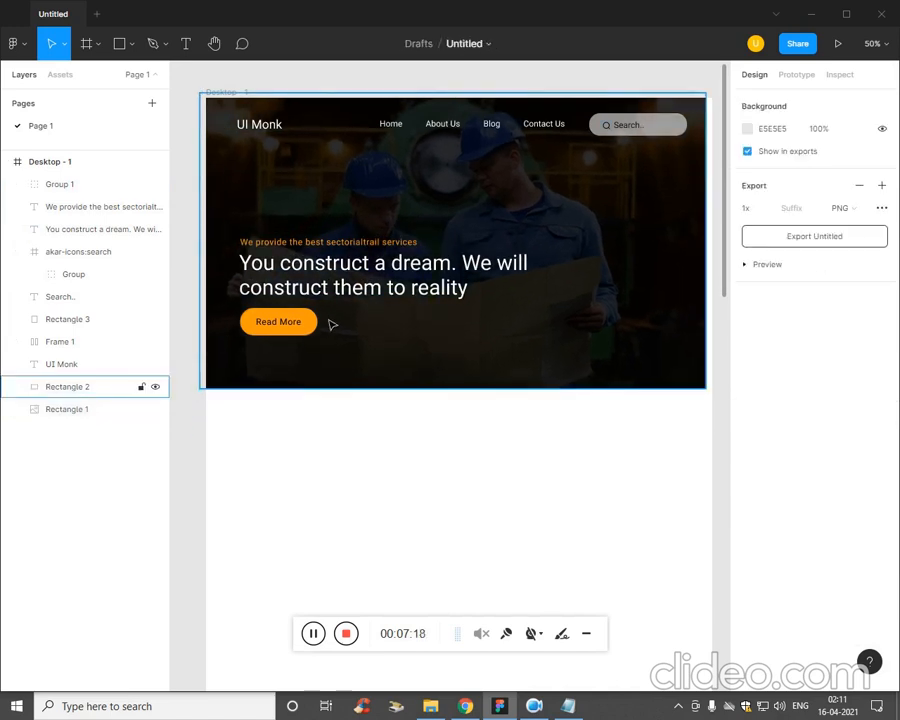
# Raise the tagline, headline and Read More button together to suit the shortened banner.
pyautogui.click(332, 325)
pyautogui.click(100, 206)
pyautogui.keyDown('shift'); pyautogui.click(100, 229); pyautogui.keyUp('shift')
pyautogui.keyDown('shift'); pyautogui.click(312, 316); pyautogui.keyUp('shift')
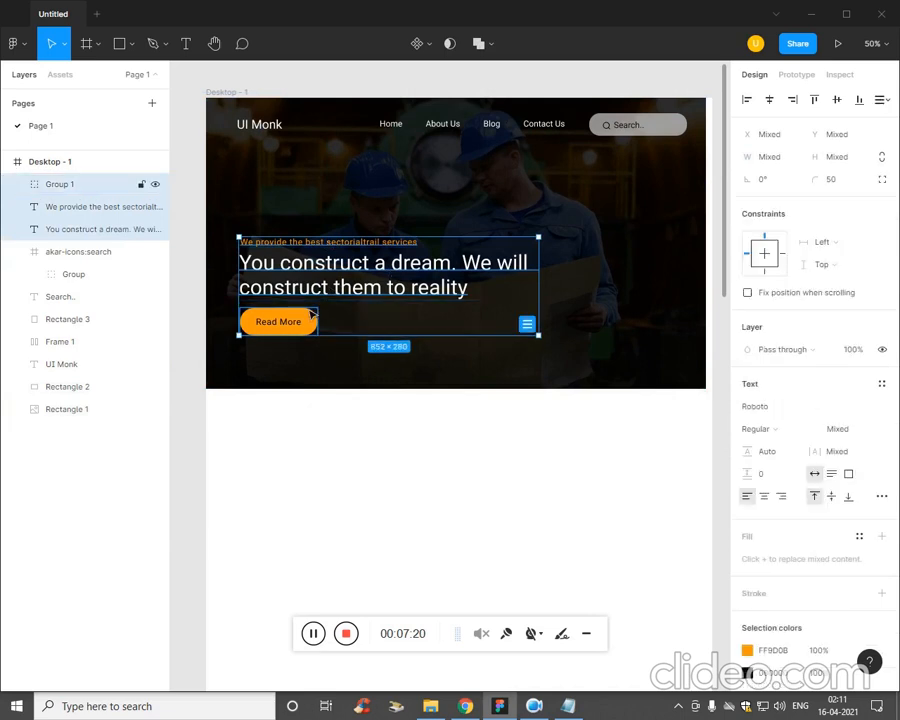
pyautogui.press('Up')
pyautogui.press('Up')
pyautogui.press('Up')
pyautogui.press('Up')
pyautogui.press('Up')
pyautogui.press('Up')
pyautogui.press('Up')
pyautogui.press('Up')
pyautogui.press('Up')
pyautogui.press('Up')
pyautogui.press('Up')
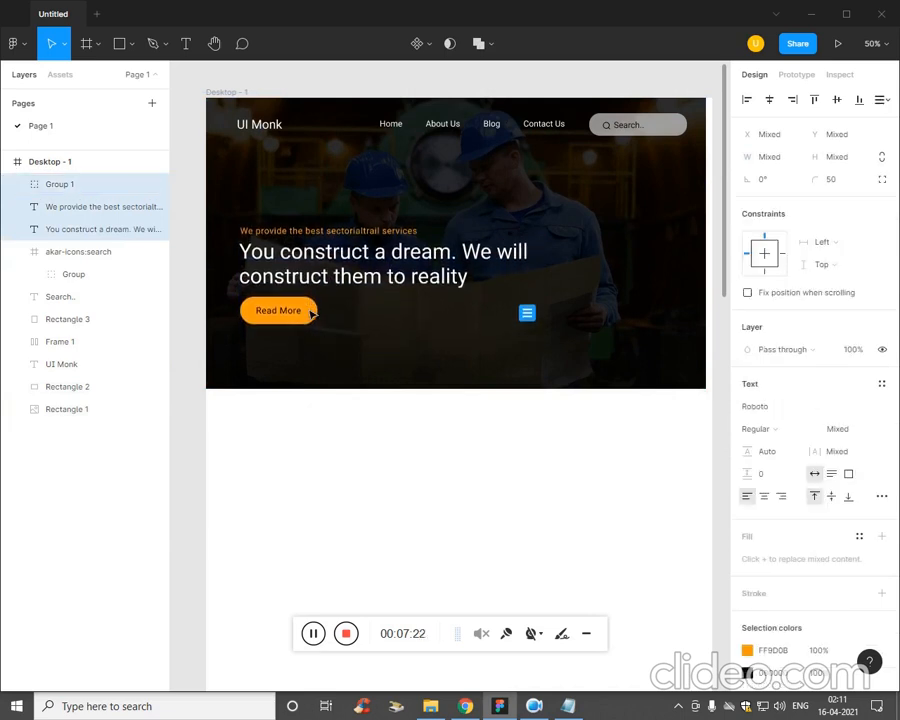
pyautogui.press('Up')
pyautogui.press('Up')
pyautogui.press('Up')
pyautogui.press('Up')
pyautogui.press('Up')
pyautogui.press('Up')
pyautogui.press('Up')
pyautogui.press('Up')
pyautogui.press('Up')
pyautogui.press('Up')
pyautogui.press('Up')
pyautogui.press('Up')
pyautogui.press('Up')
pyautogui.press('Up')
pyautogui.press('Up')
pyautogui.press('Up')
pyautogui.press('Up')
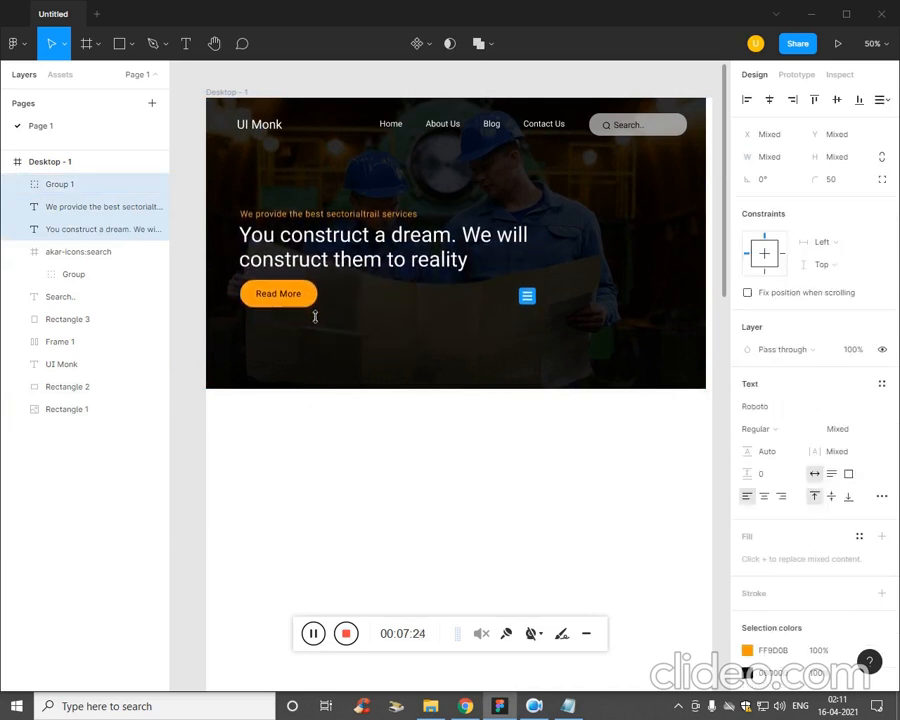
pyautogui.click(318, 423)
pyautogui.scroll(1, 410, 489)
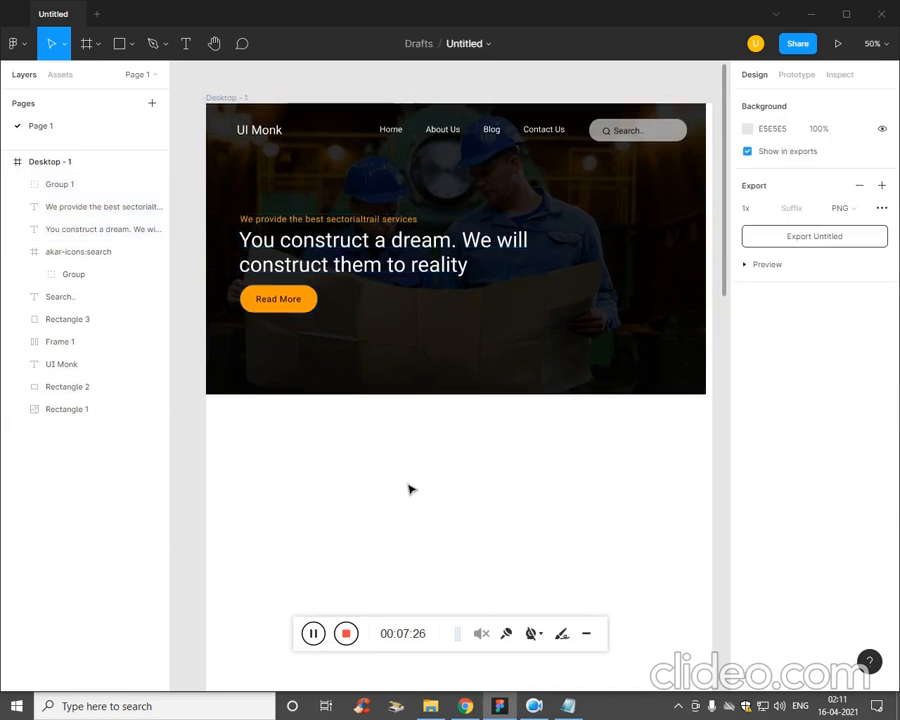
pyautogui.scroll(2, 410, 489)
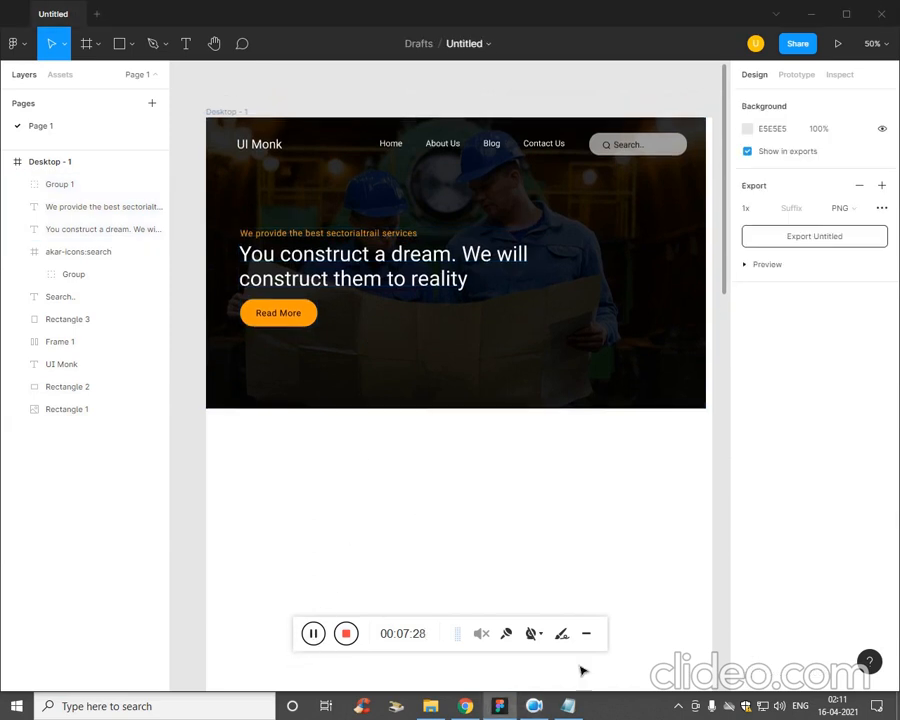
# Copy "We Provide Full Range Of Premium Sectoraltrial Services For Your Business" from the Plan file in Notepad and return to Figma.
pyautogui.click(568, 704)
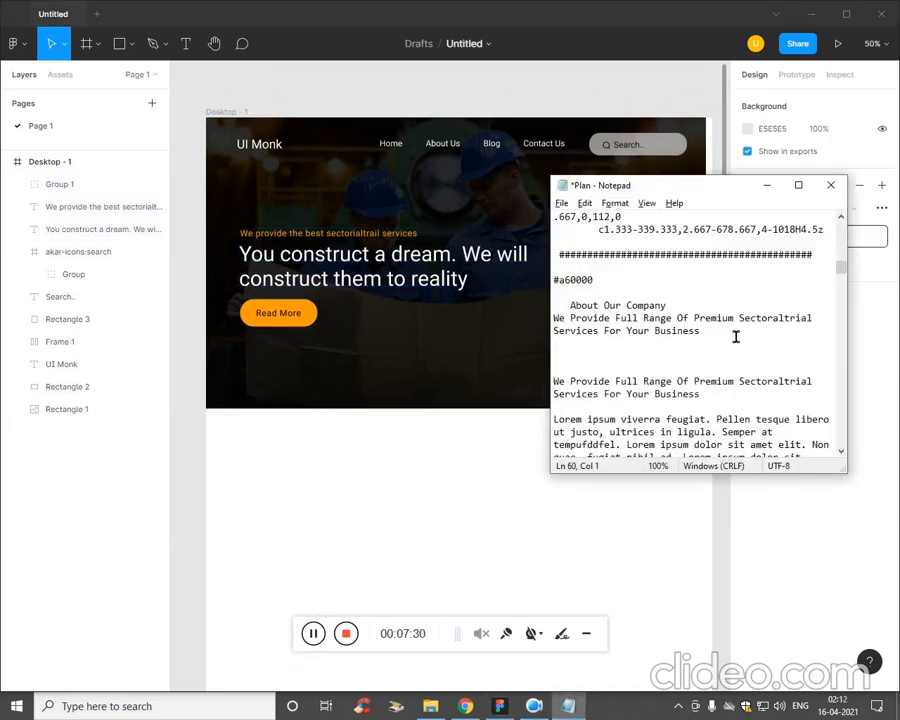
pyautogui.moveTo(736, 337); pyautogui.dragTo(554, 316)
pyautogui.hotkey('ctrl', 'c')
pyautogui.click(460, 528)
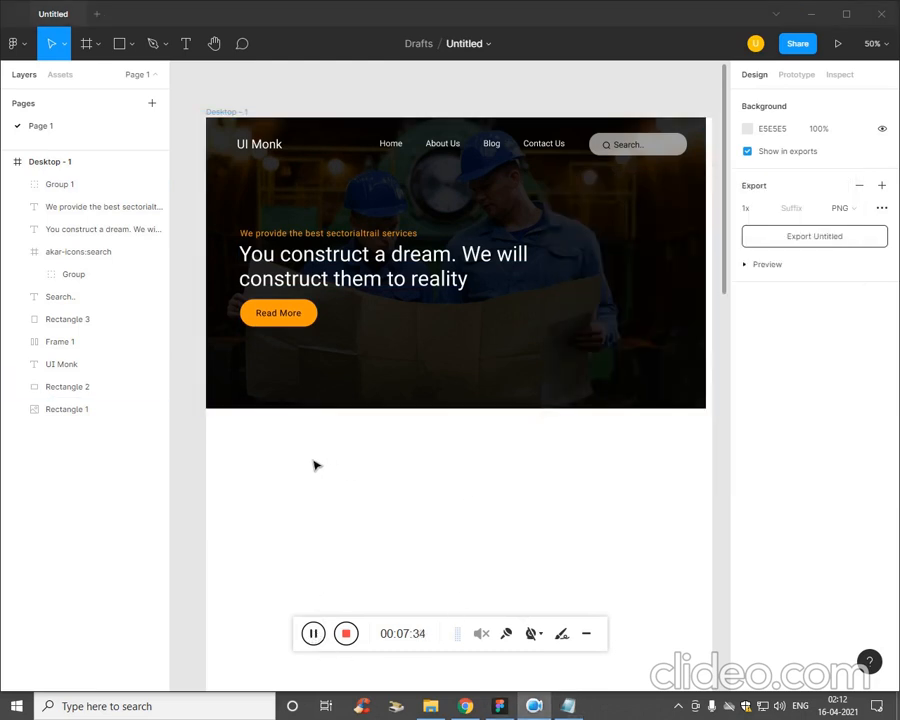
# Add a text box about 892 × 112 below the banner and paste the copied services sentence into it.
pyautogui.moveTo(314, 465); pyautogui.dragTo(596, 510)
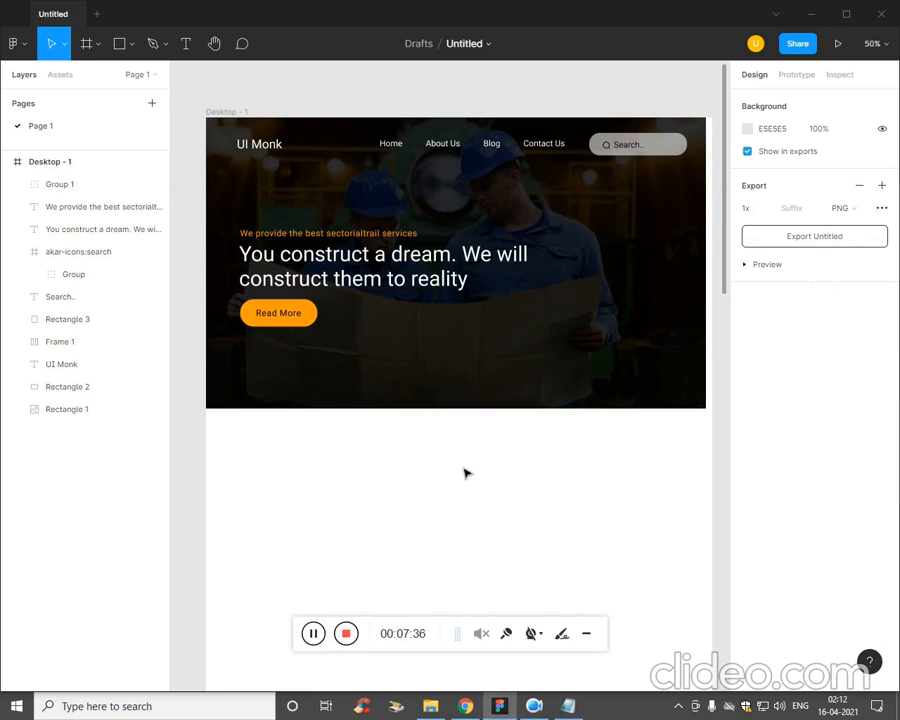
pyautogui.press('t')
pyautogui.moveTo(307, 452); pyautogui.dragTo(630, 501)
pyautogui.hotkey('ctrl', 'v')
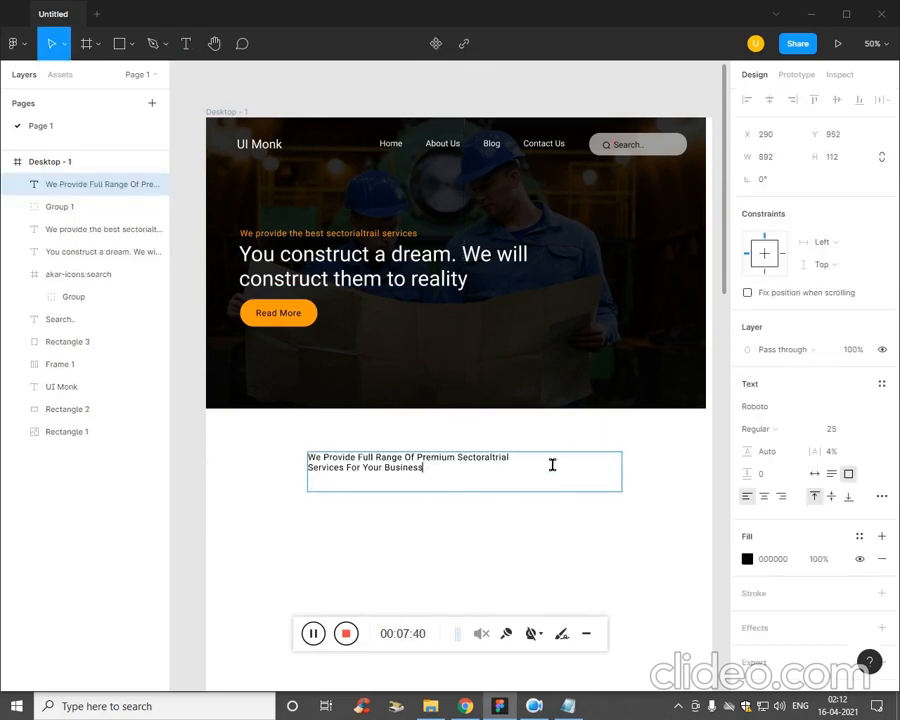
# Centre-align the services sentence and change its fill to grey 5C5C5C.
pyautogui.hotkey('ctrl', 'a')
pyautogui.click(766, 498)
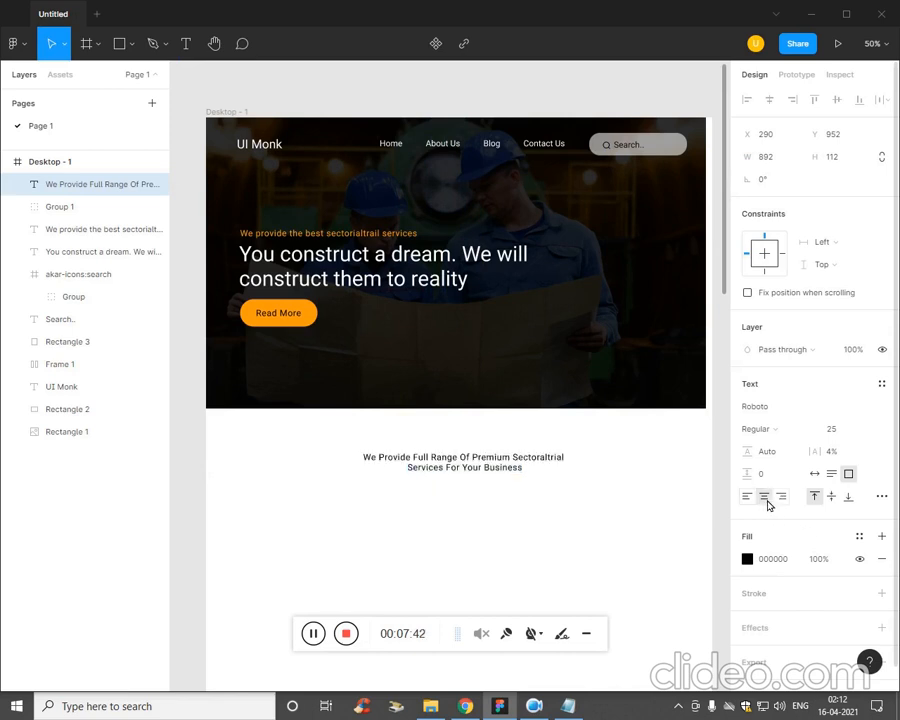
pyautogui.click(747, 559)
pyautogui.moveTo(611, 506); pyautogui.dragTo(565, 457)
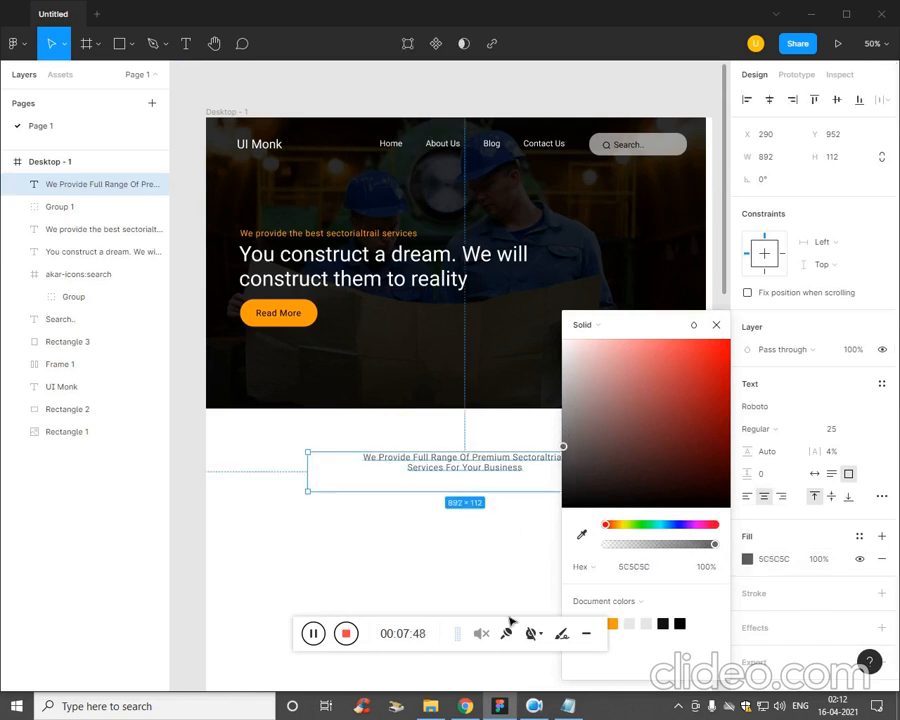
# Copy "About Our Company" from the Plan file in Notepad and return to Figma.
pyautogui.hotkey('alt', 'Tab')
pyautogui.click(676, 320)
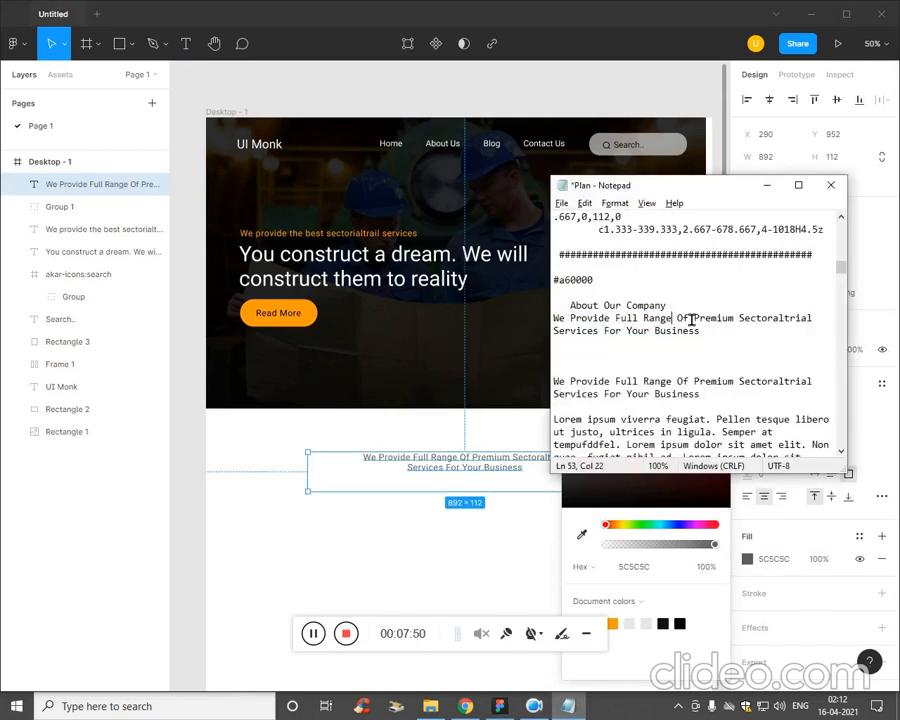
pyautogui.moveTo(576, 314); pyautogui.dragTo(565, 312)
pyautogui.hotkey('ctrl', 'c')
pyautogui.click(436, 583)
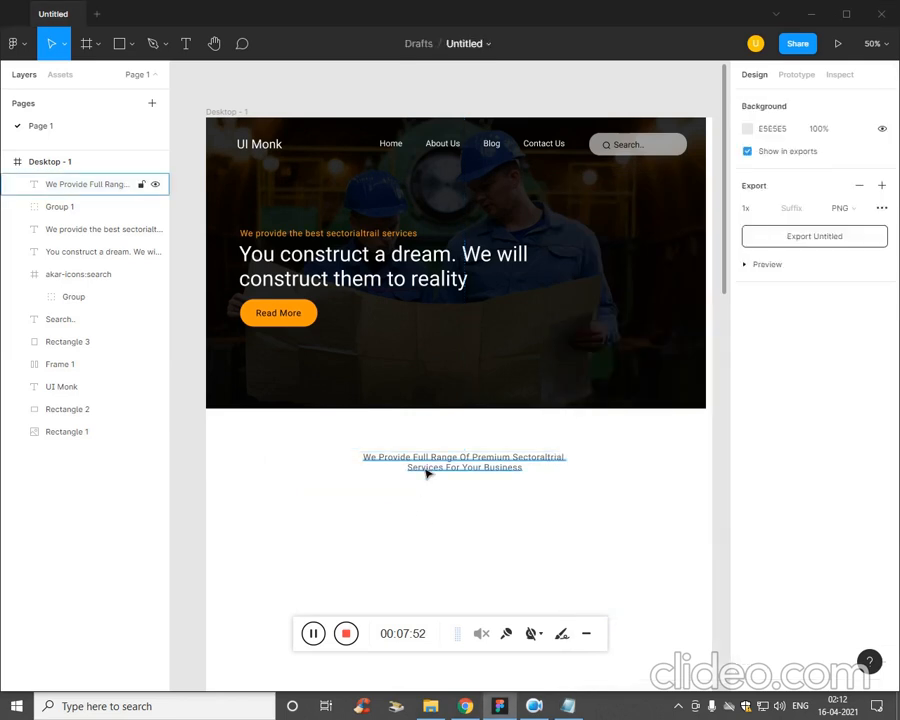
# Paste "About Our Company" as a new text layer just above the services sentence.
pyautogui.press('t')
pyautogui.click(437, 451)
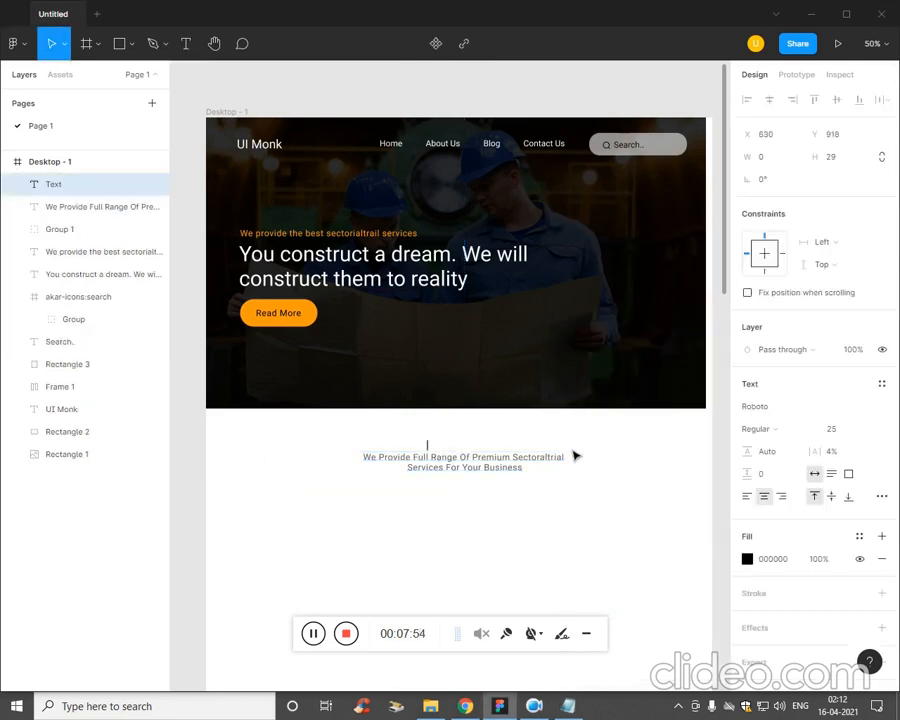
pyautogui.hotkey('ctrl', 'v')
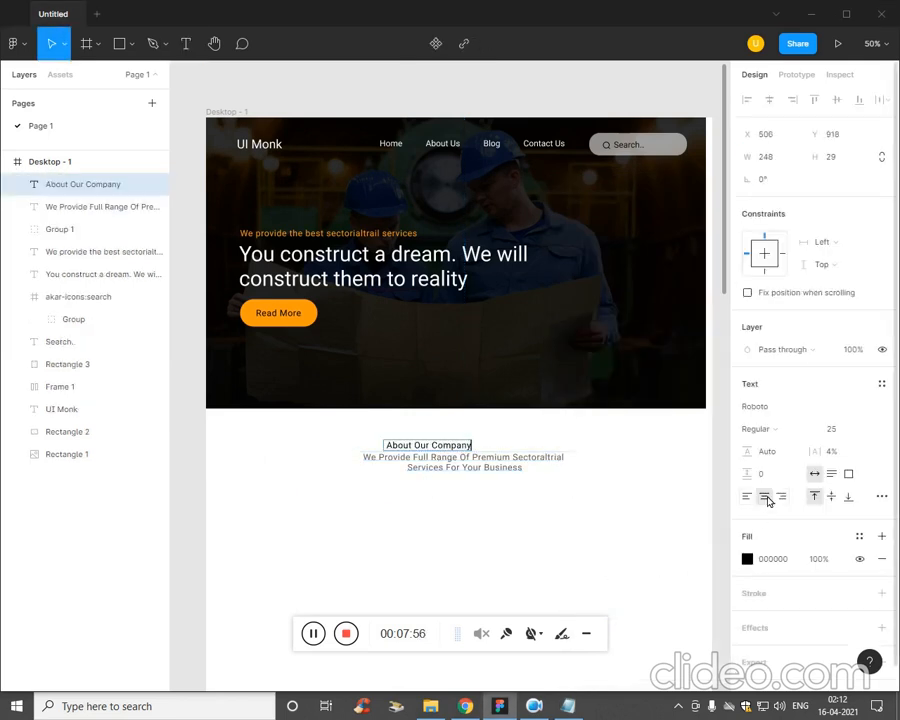
# Align the About Our Company title and the services sentence on their horizontal centres.
pyautogui.moveTo(537, 512); pyautogui.dragTo(342, 433)
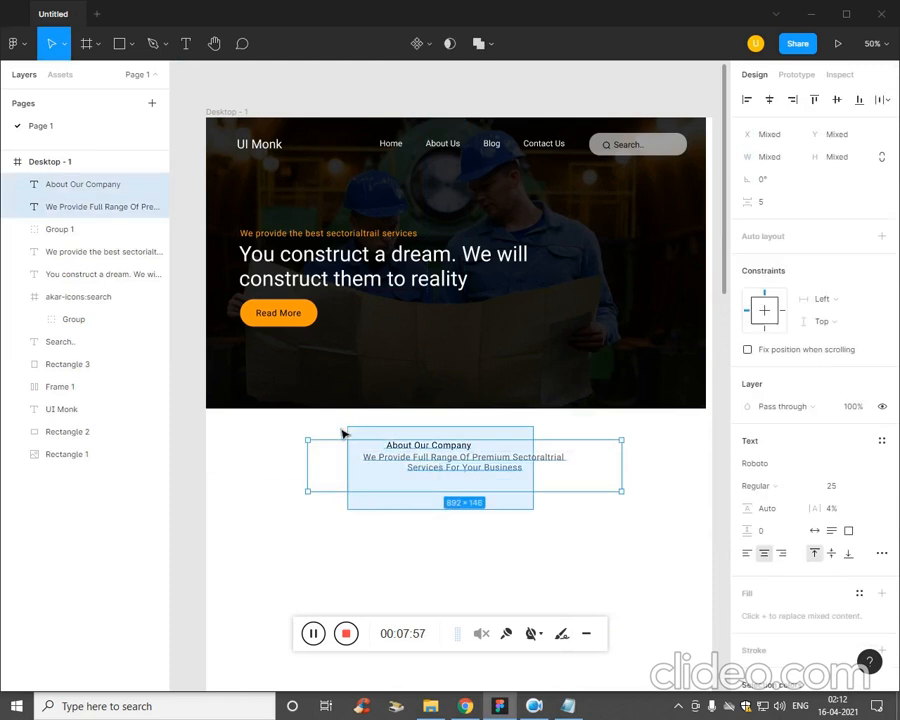
pyautogui.click(769, 99)
pyautogui.click(507, 543)
# Move the services sentence down to X 294, Y 971 and set its font size to 35.
pyautogui.moveTo(505, 468); pyautogui.dragTo(507, 480)
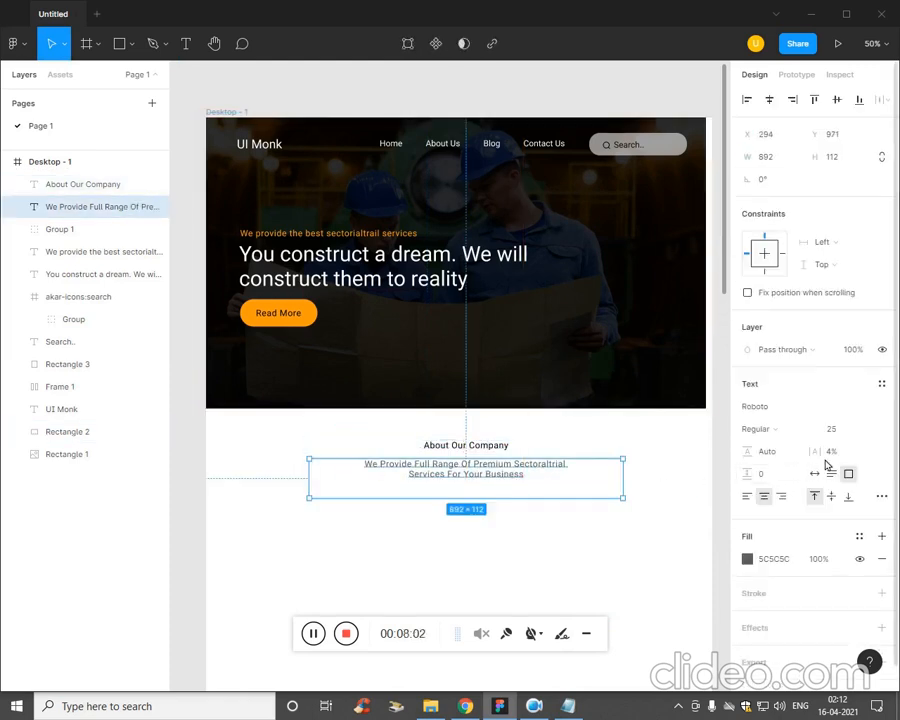
pyautogui.click(833, 428)
pyautogui.write('35')
pyautogui.press('Return')
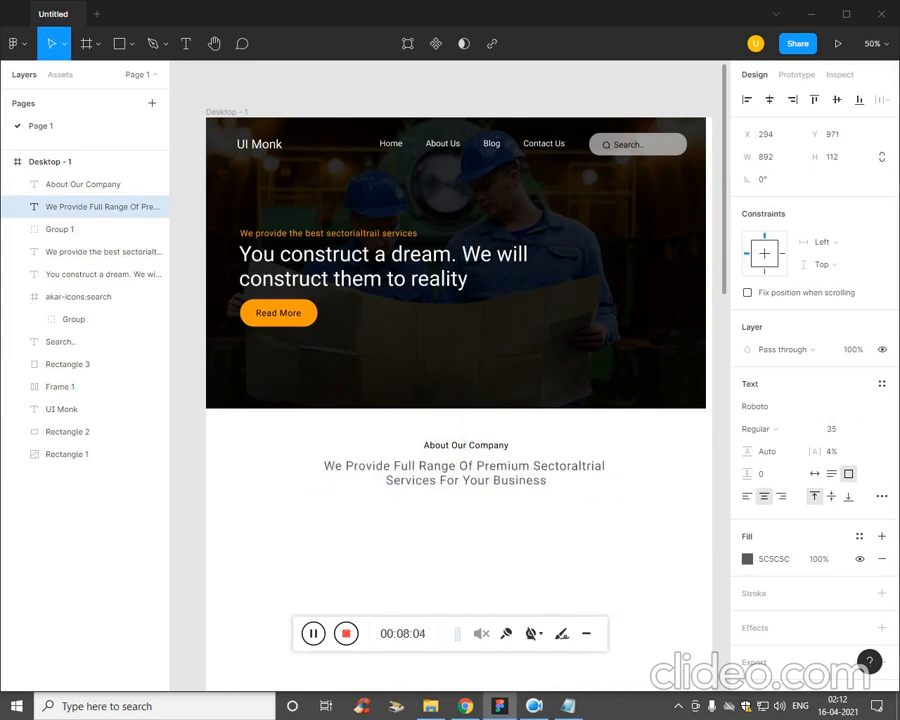
pyautogui.click(514, 548)
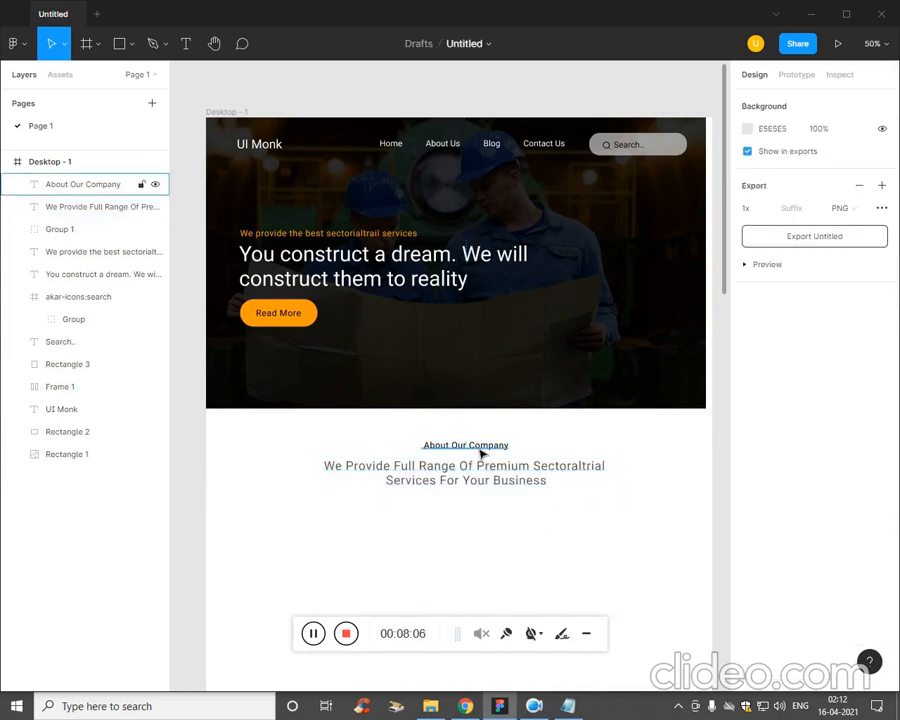
# Fill the About Our Company title with the orange document colour FF9D0B.
pyautogui.click(480, 446)
pyautogui.click(747, 559)
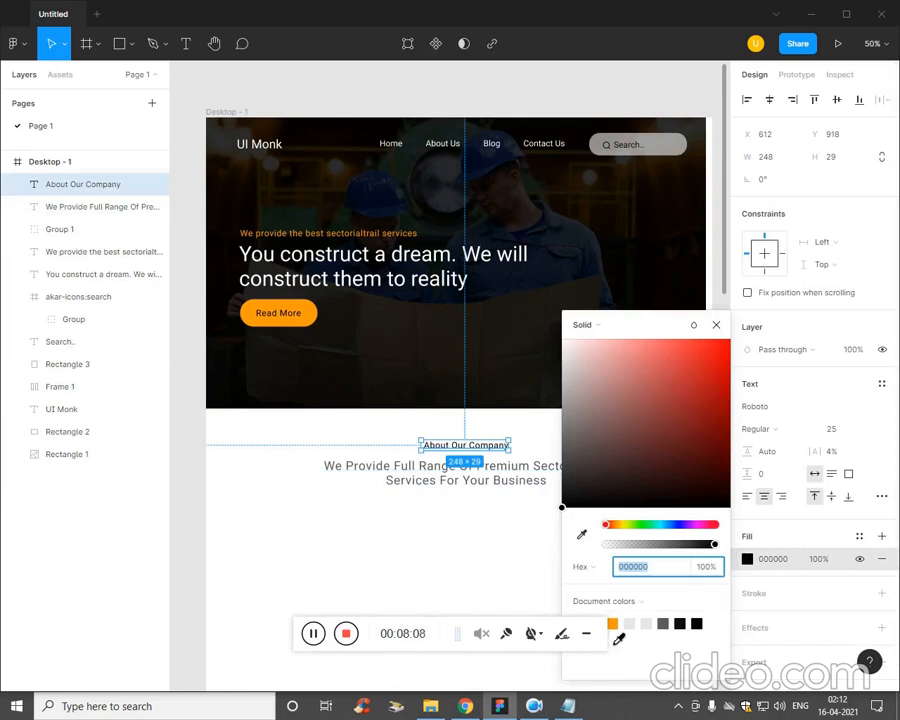
pyautogui.click(614, 626)
pyautogui.press('Escape')
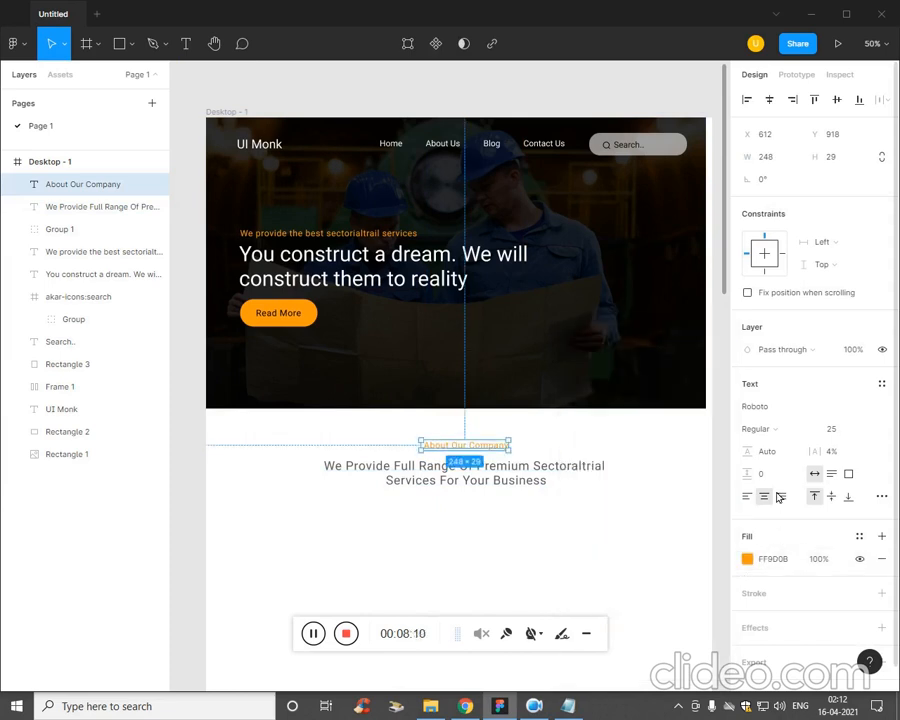
# Set the About Our Company title's font weight to Bold.
pyautogui.click(789, 456)
pyautogui.click(782, 430)
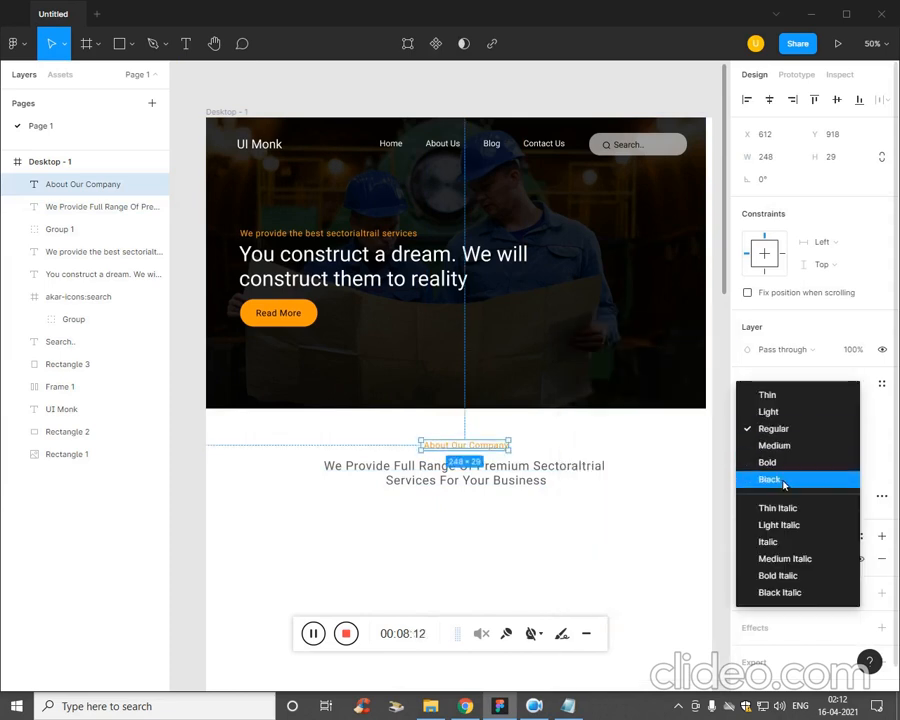
pyautogui.click(800, 462)
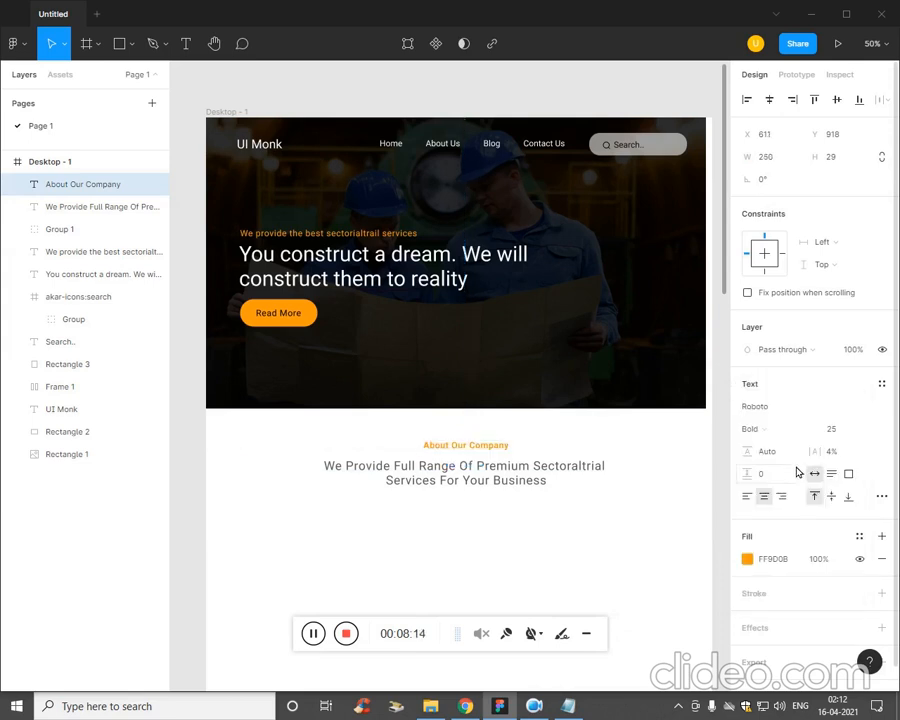
# Change the About Our Company title's font to Poppins.
pyautogui.click(784, 409)
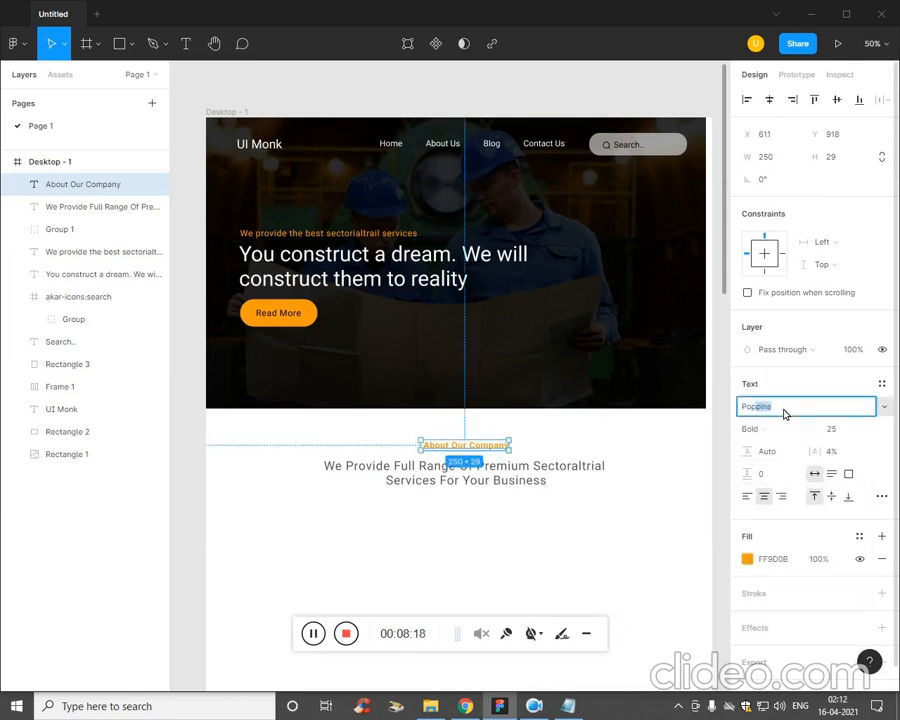
pyautogui.write('Pop')
pyautogui.press('Tab')
pyautogui.click(535, 502)
# Change the font of the services sentence below the title to Poppins.
pyautogui.click(523, 485)
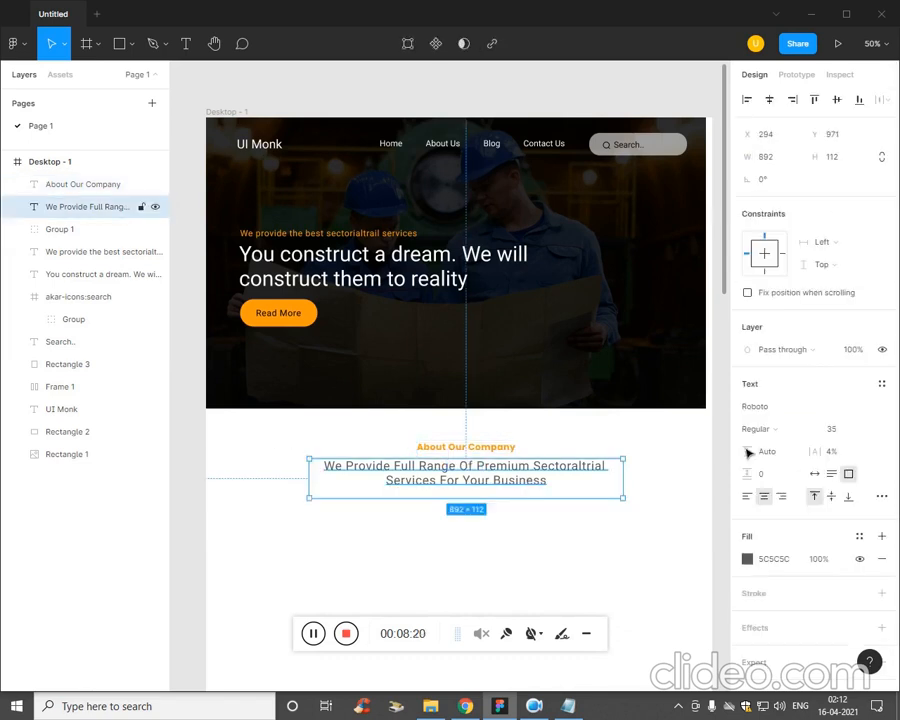
pyautogui.click(793, 410)
pyautogui.write('Pop')
pyautogui.press('Tab')
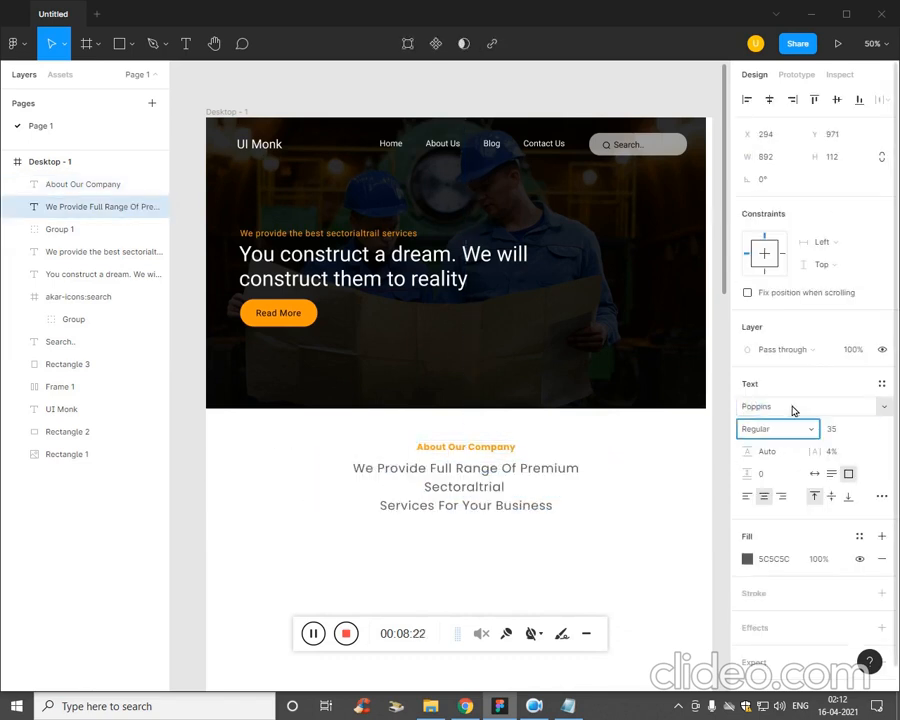
pyautogui.click(564, 513)
# Widen the services sentence's text box to 1010 and shift it back beneath the About Our Company title.
pyautogui.click(513, 493)
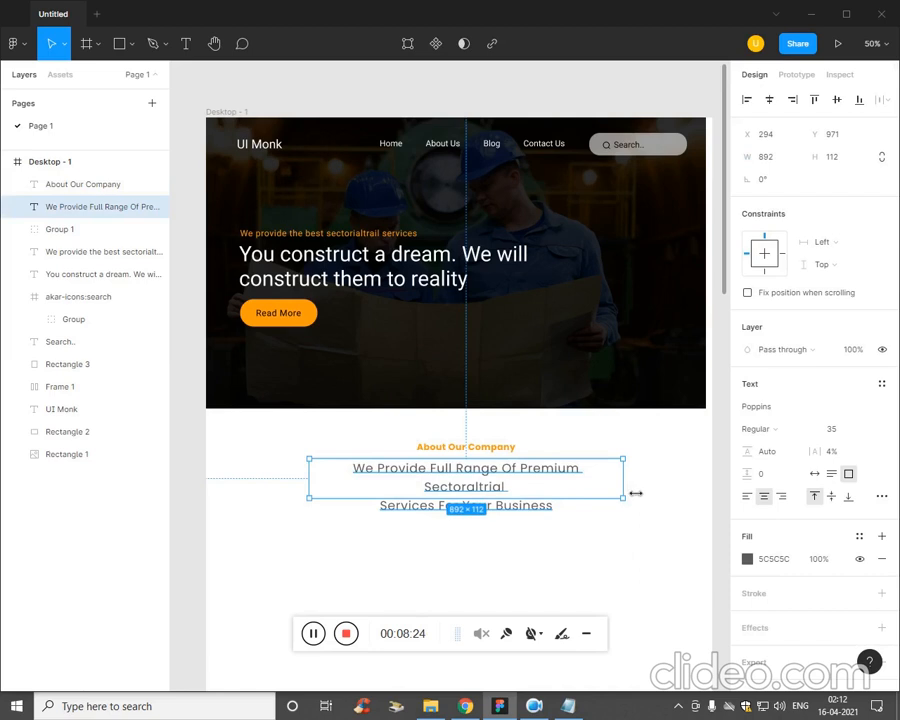
pyautogui.moveTo(635, 493); pyautogui.dragTo(675, 490)
pyautogui.click(607, 545)
pyautogui.click(538, 494)
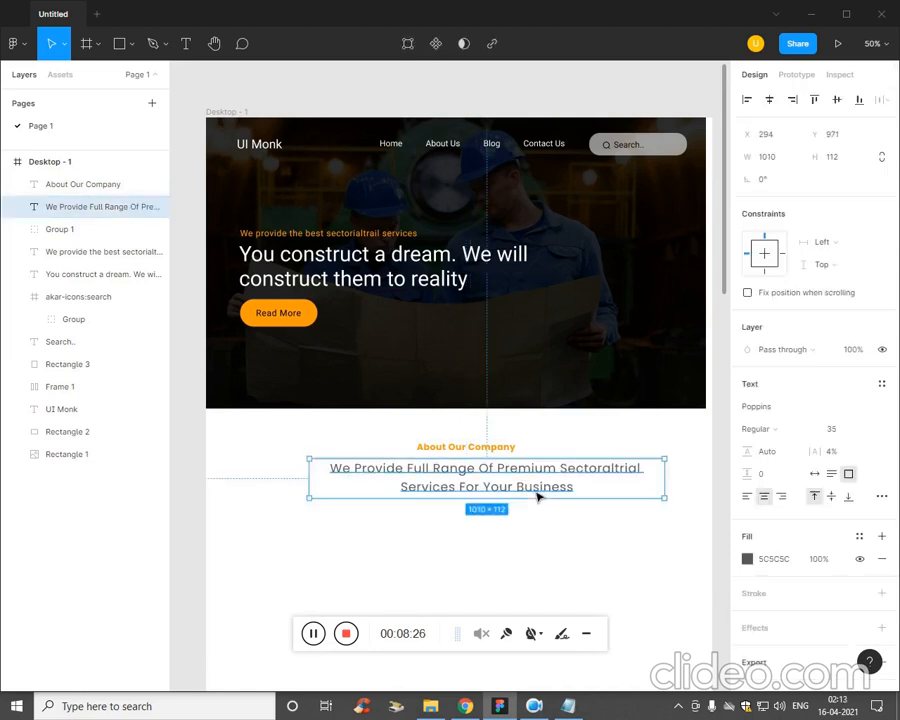
pyautogui.moveTo(538, 494); pyautogui.dragTo(532, 494)
pyautogui.click(503, 505)
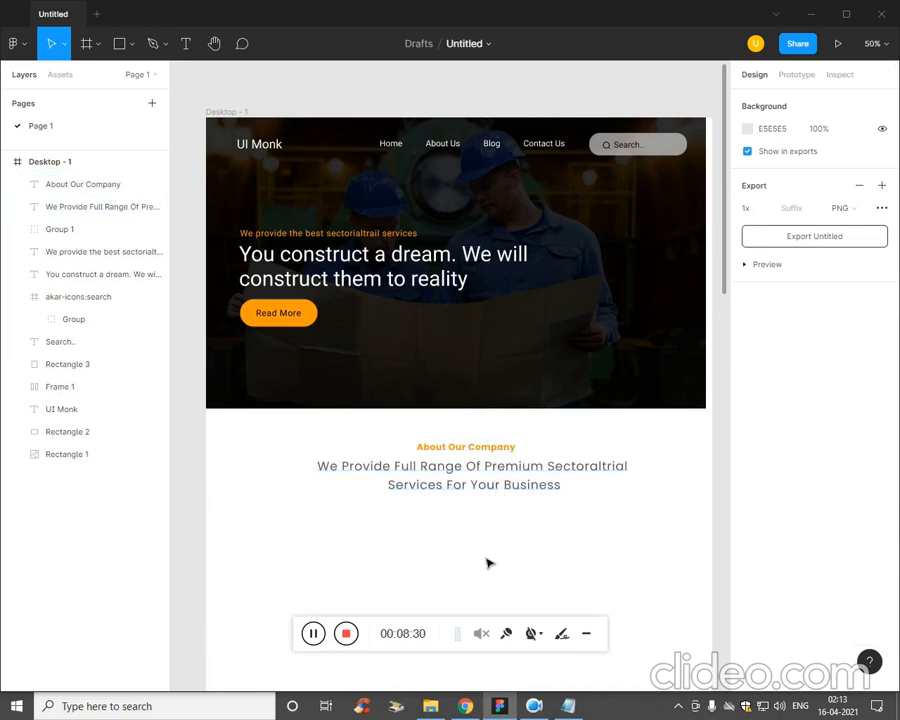
# Fill the About Our Company title with the near-black document colour 121212.
pyautogui.click(499, 455)
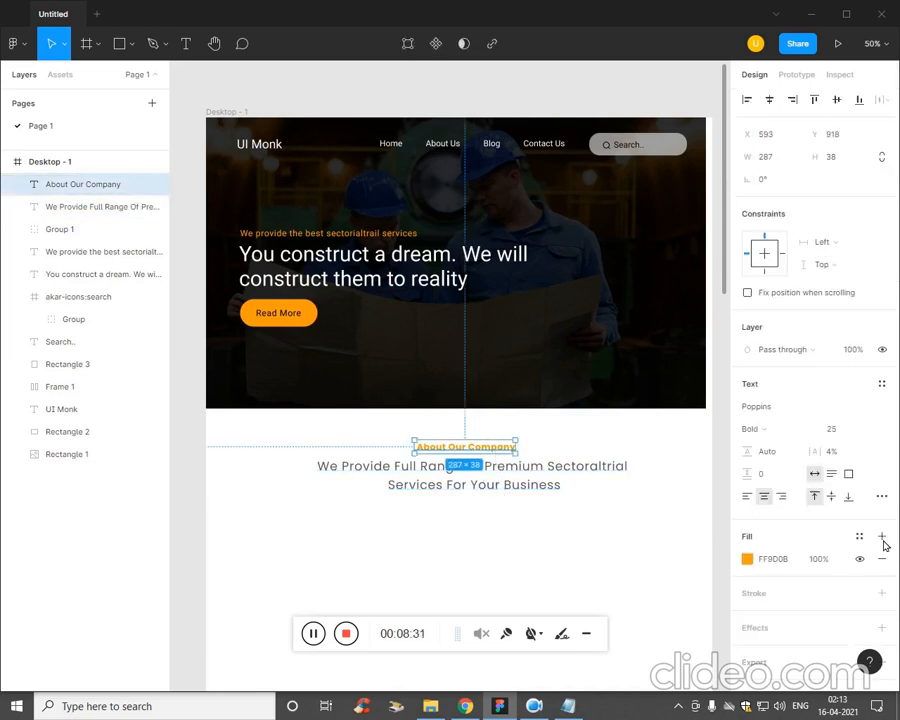
pyautogui.click(748, 561)
pyautogui.click(679, 624)
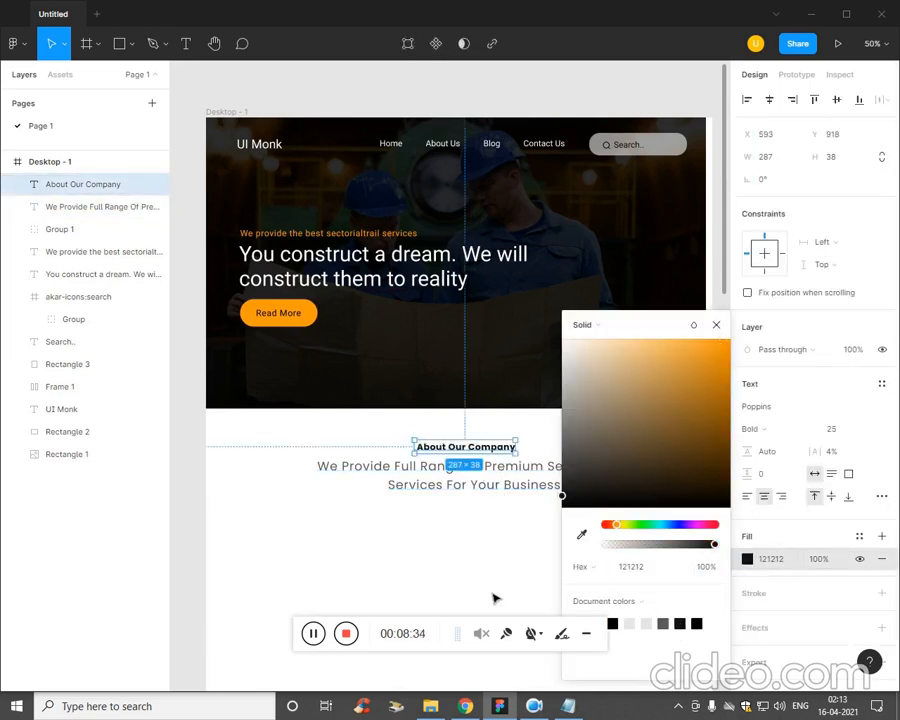
pyautogui.click(496, 596)
# Nudge the services sentence to X 258, Y 963 and fill it with the black document colour 000000.
pyautogui.click(524, 493)
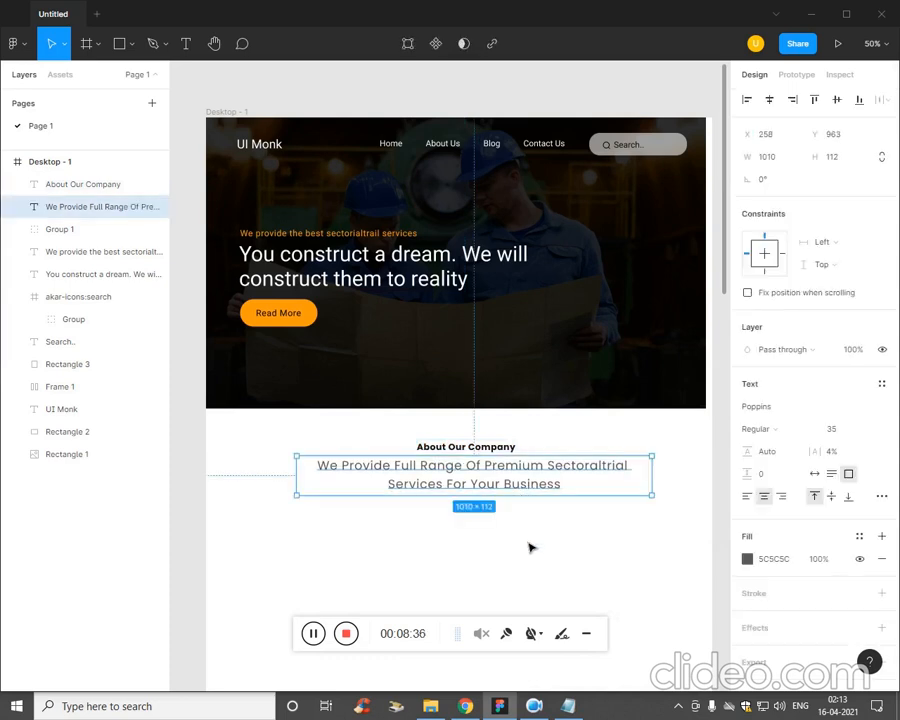
pyautogui.click(529, 544)
pyautogui.hotkey('ctrl', '-')
pyautogui.hotkey('ctrl', '+')
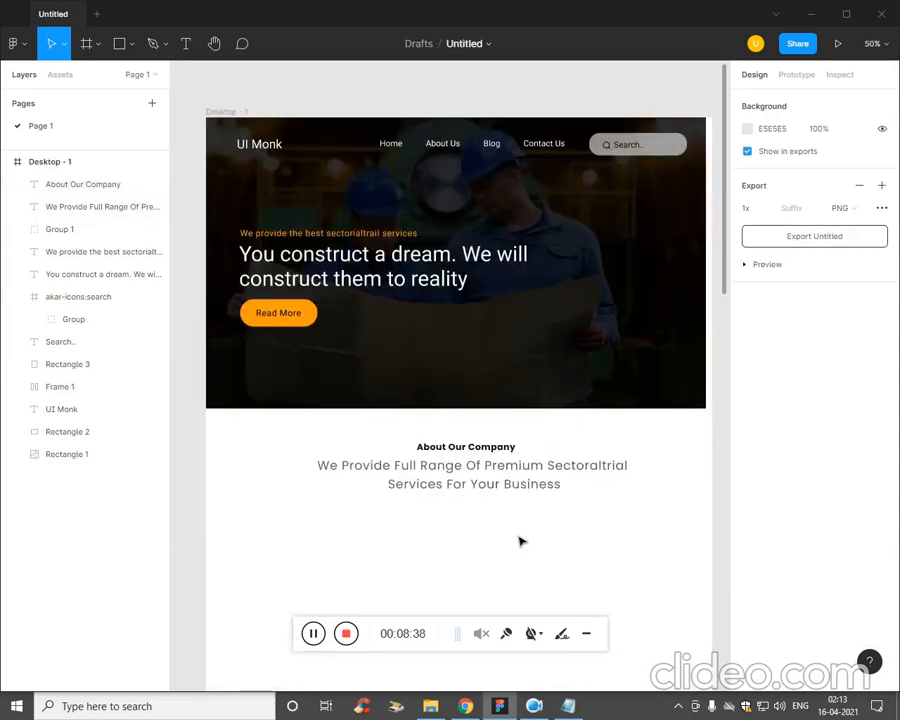
pyautogui.moveTo(518, 536); pyautogui.dragTo(520, 408)
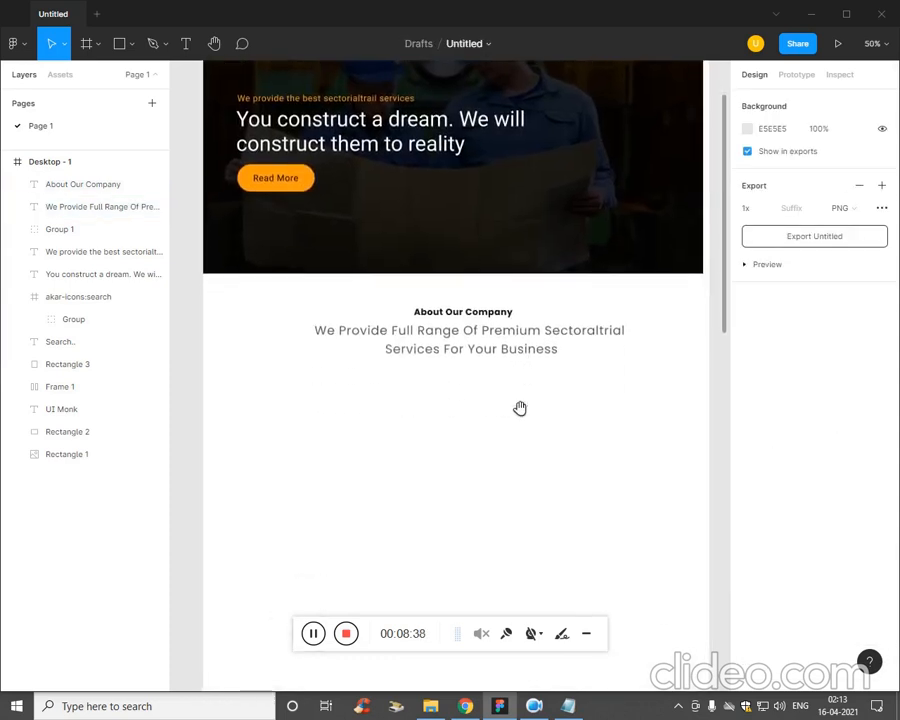
pyautogui.click(524, 348)
pyautogui.click(748, 559)
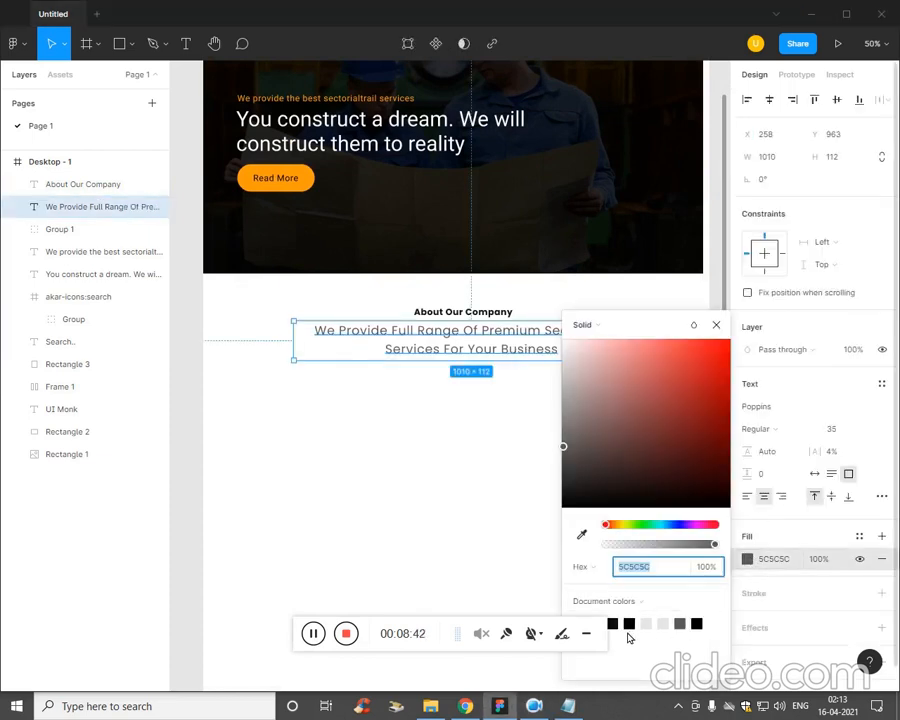
pyautogui.click(630, 626)
pyautogui.click(467, 493)
# Fill the About Our Company title with the light grey ADA7A7.
pyautogui.click(467, 312)
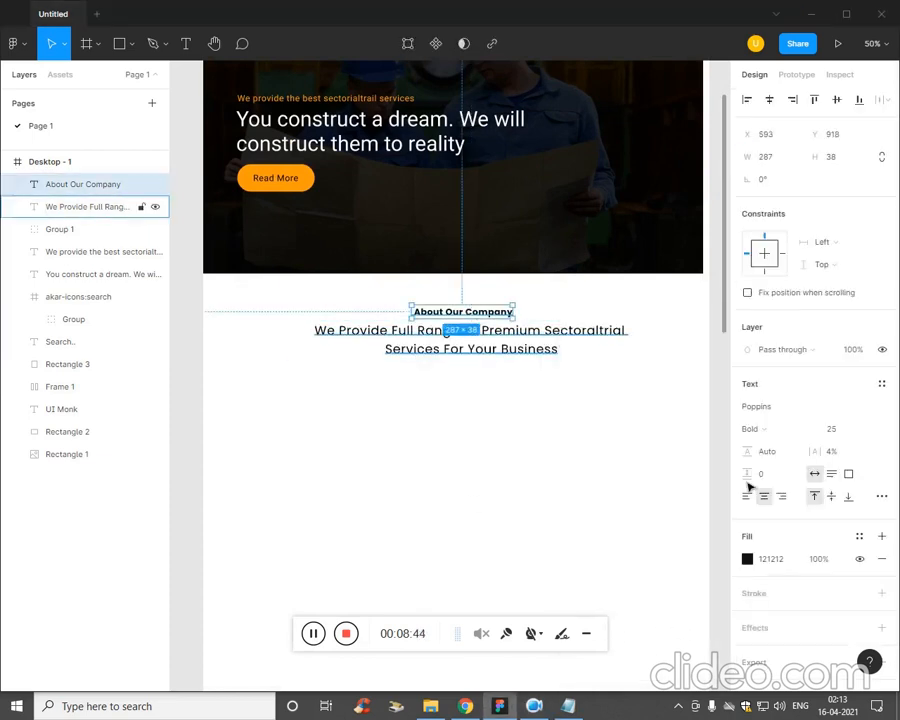
pyautogui.click(757, 560)
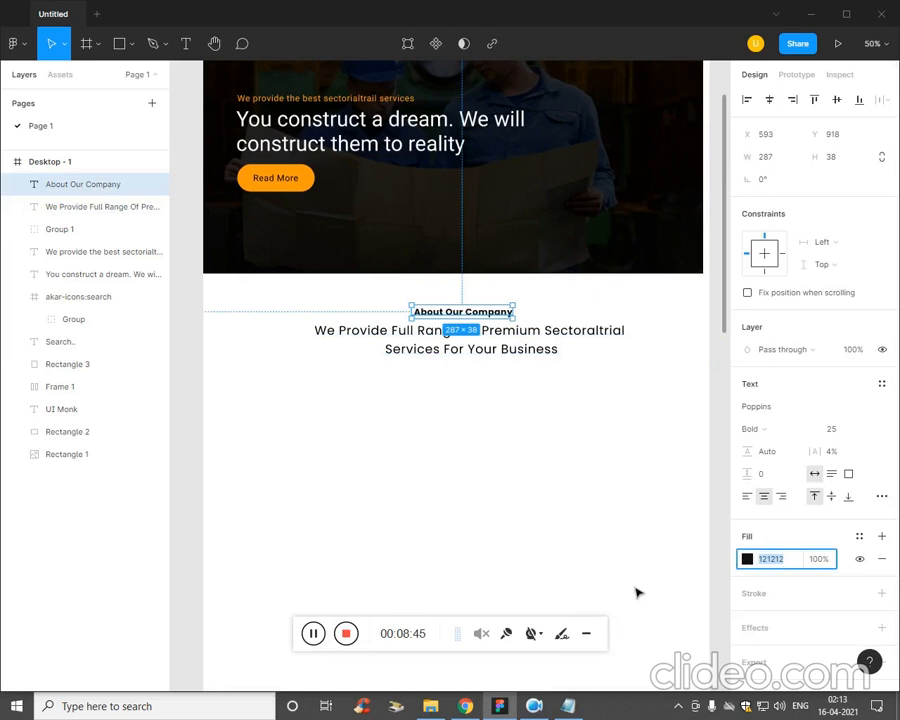
pyautogui.click(747, 559)
pyautogui.click(578, 424)
pyautogui.click(566, 396)
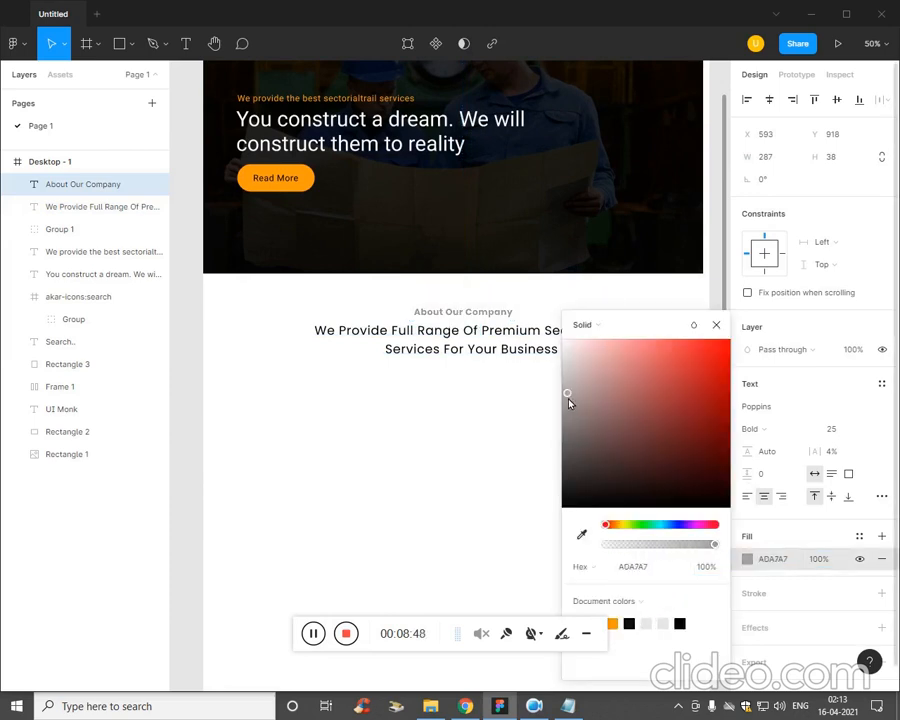
# Reapply the black document colour 000000 to the services sentence.
pyautogui.click(512, 341)
pyautogui.click(747, 559)
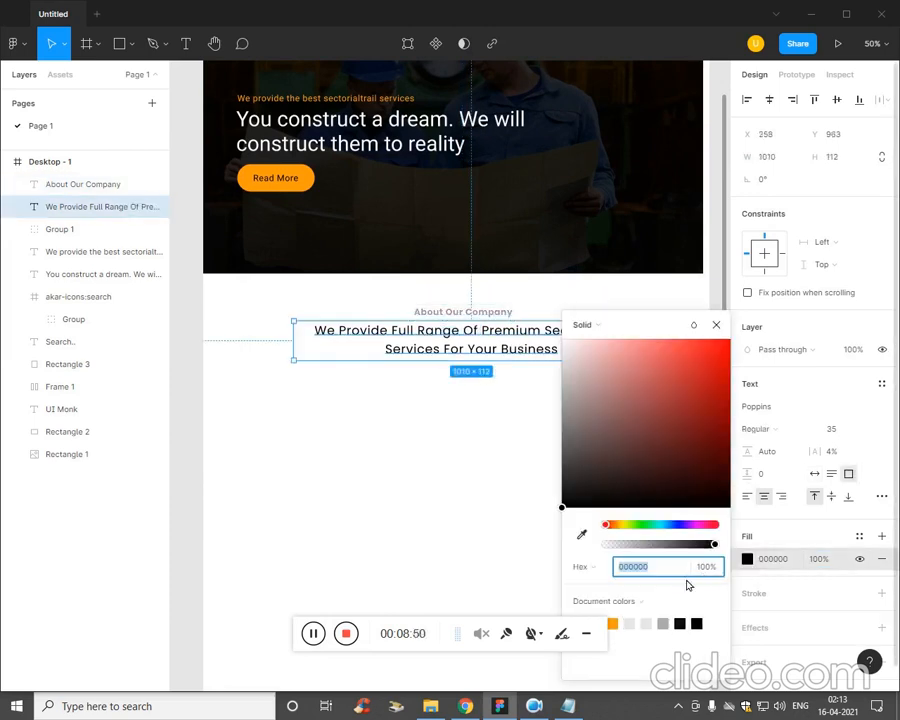
pyautogui.click(680, 622)
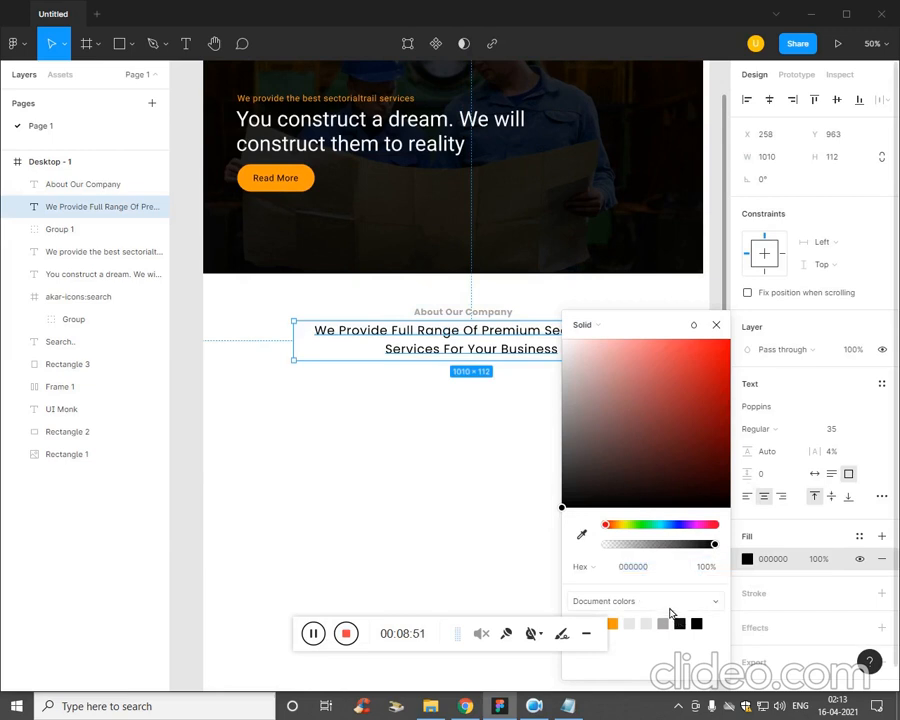
pyautogui.click(478, 527)
# Set the services sentence's font weight to SemiBold.
pyautogui.click(546, 331)
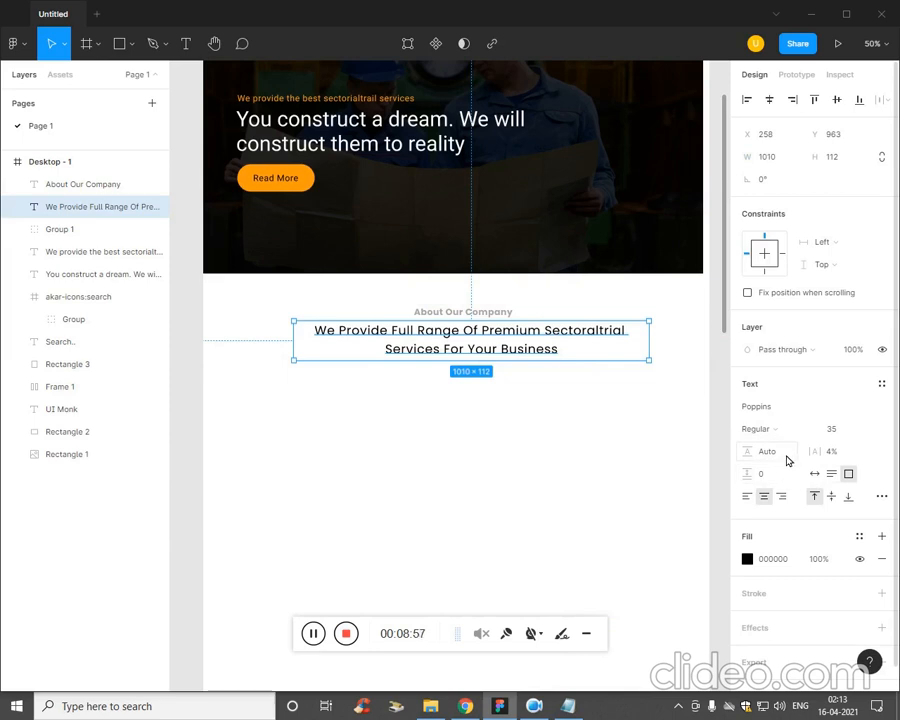
pyautogui.click(780, 476)
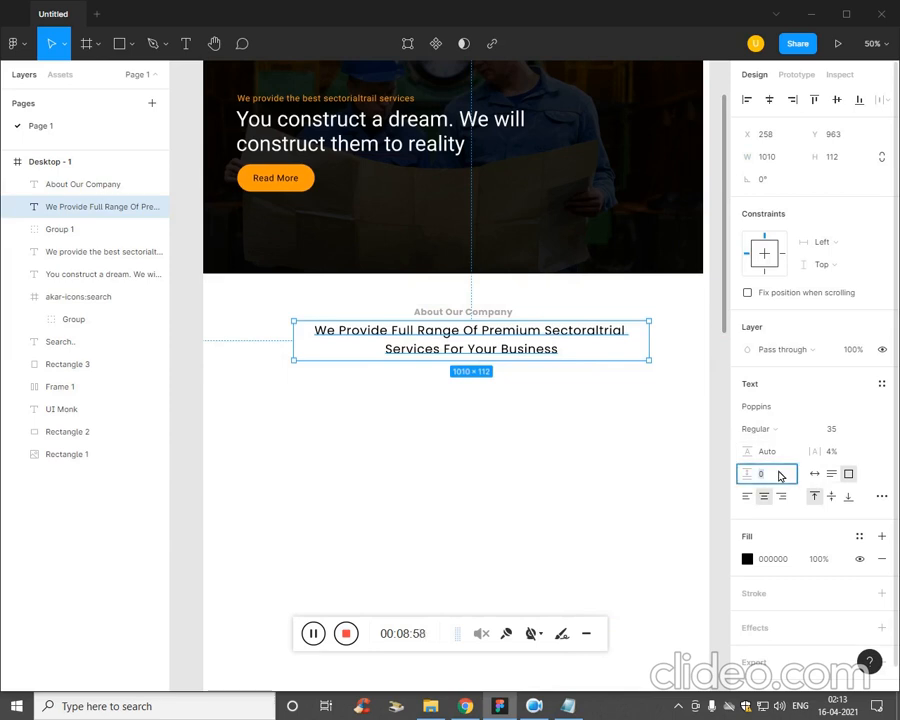
pyautogui.click(786, 430)
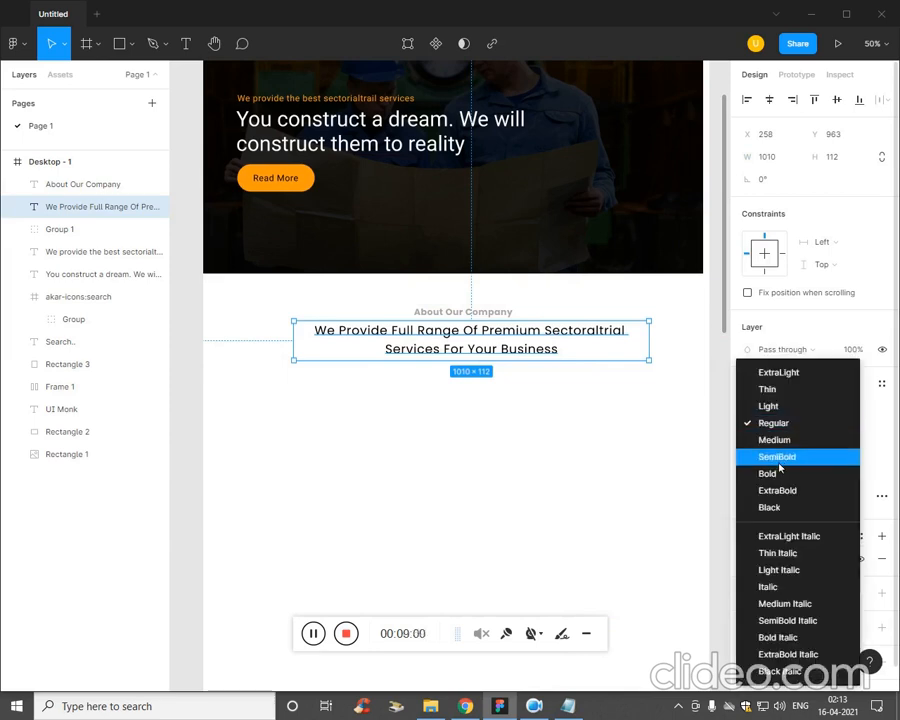
pyautogui.click(666, 487)
pyautogui.click(795, 430)
pyautogui.click(805, 456)
pyautogui.click(560, 466)
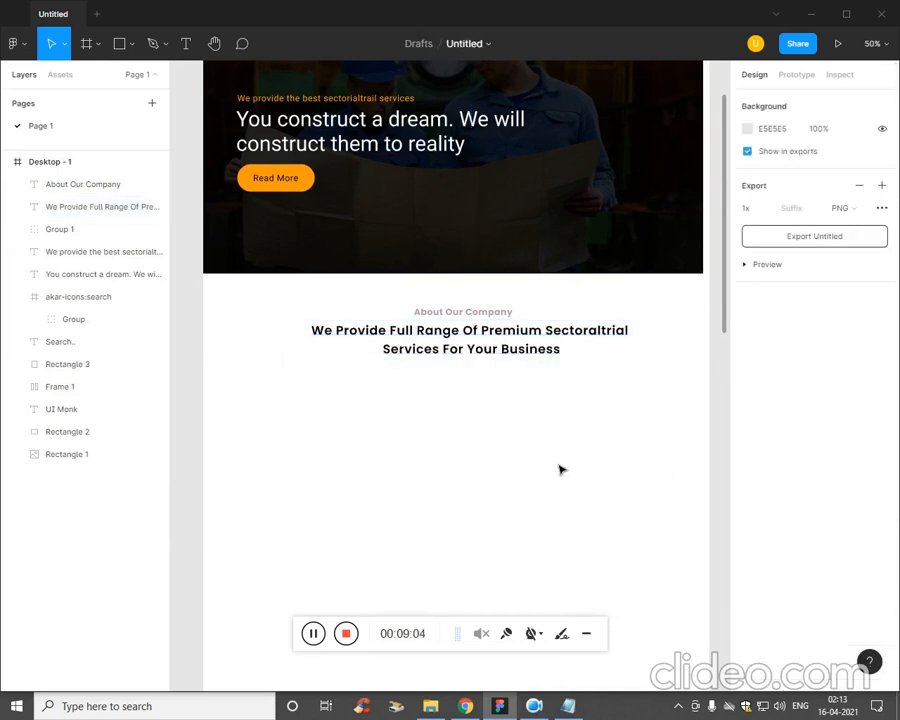
# Move the services sentence to X 244, Y 965 so it sits centred under the title.
pyautogui.click(490, 341)
pyautogui.moveTo(490, 341); pyautogui.dragTo(488, 343)
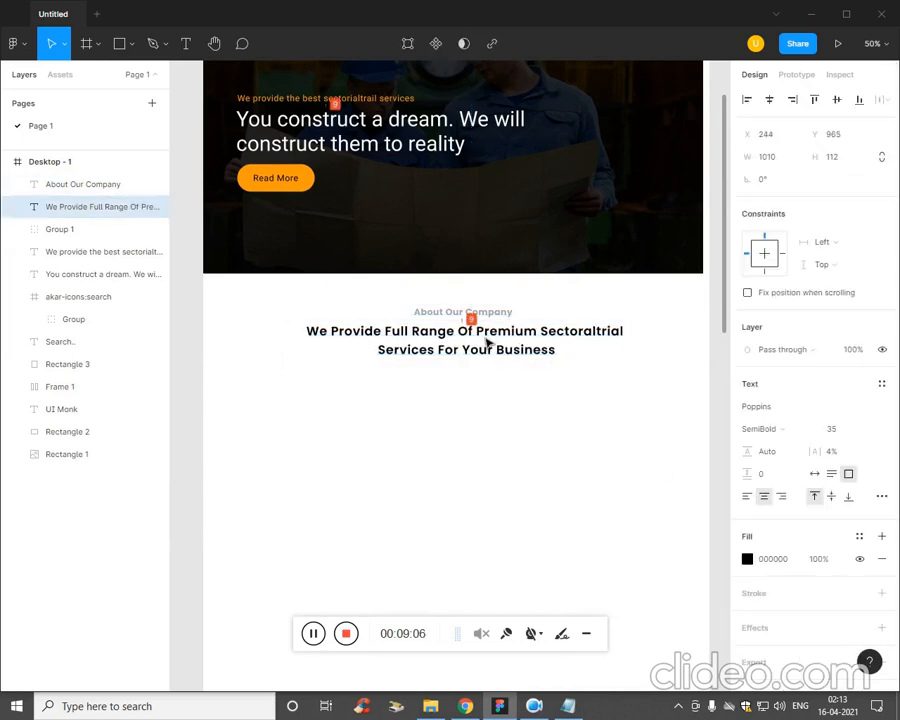
pyautogui.click(496, 436)
# Select the About Our Company title and the services sentence together and nudge them up closer to the banner.
pyautogui.scroll(2, 484, 432)
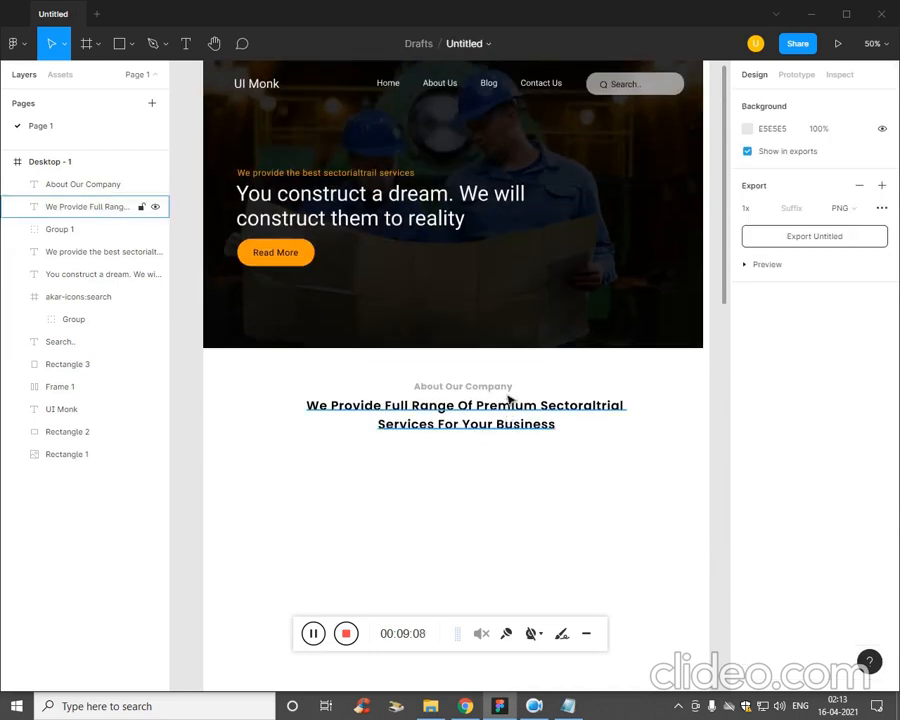
pyautogui.click(465, 386)
pyautogui.keyDown('shift'); pyautogui.click(504, 410); pyautogui.keyUp('shift')
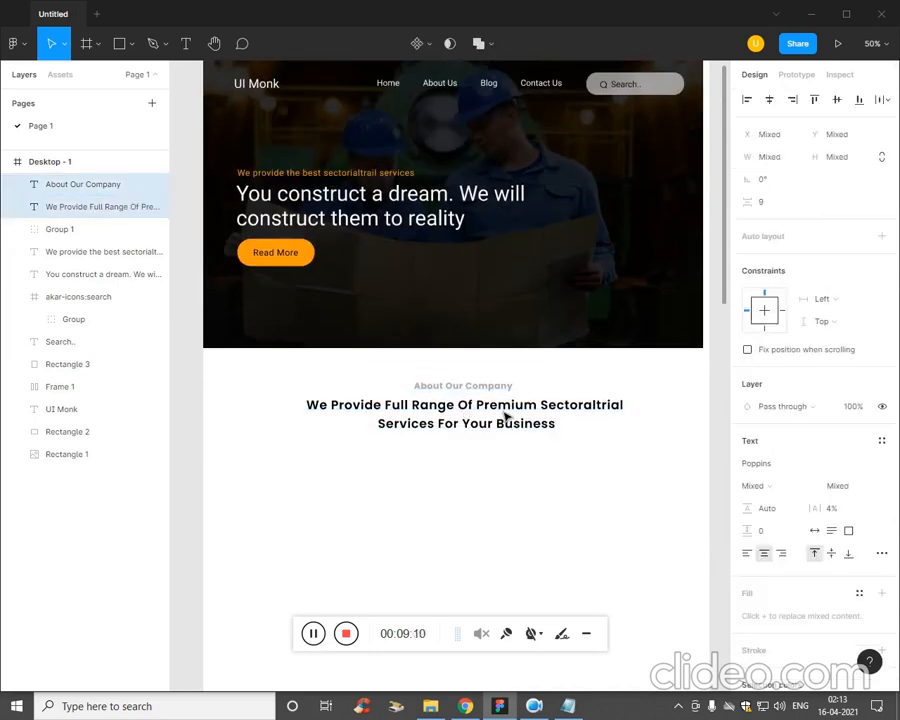
pyautogui.press('Up')
pyautogui.press('Up')
pyautogui.press('Up')
pyautogui.press('Up')
pyautogui.press('Up')
pyautogui.press('Up')
pyautogui.press('Up')
pyautogui.press('Up')
pyautogui.press('Up')
pyautogui.press('Up')
pyautogui.press('Up')
pyautogui.press('Up')
pyautogui.press('Up')
pyautogui.press('Up')
pyautogui.press('Up')
pyautogui.press('Up')
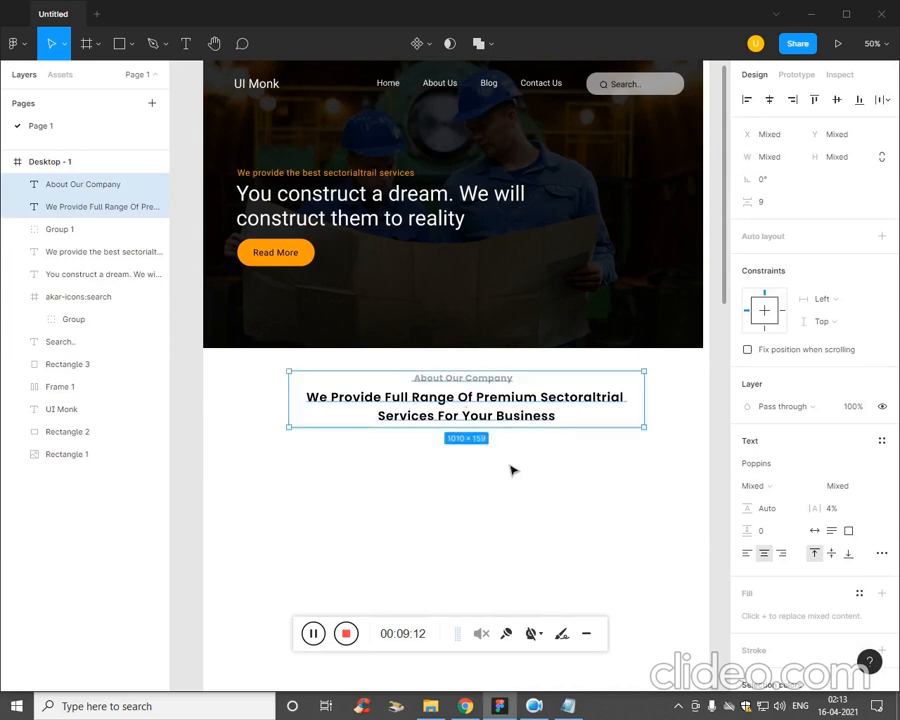
pyautogui.click(511, 470)
# Switch to the Plan notes in Notepad, go through the text following the services sentence, and return to the Figma design.
pyautogui.scroll(-2, 497, 470)
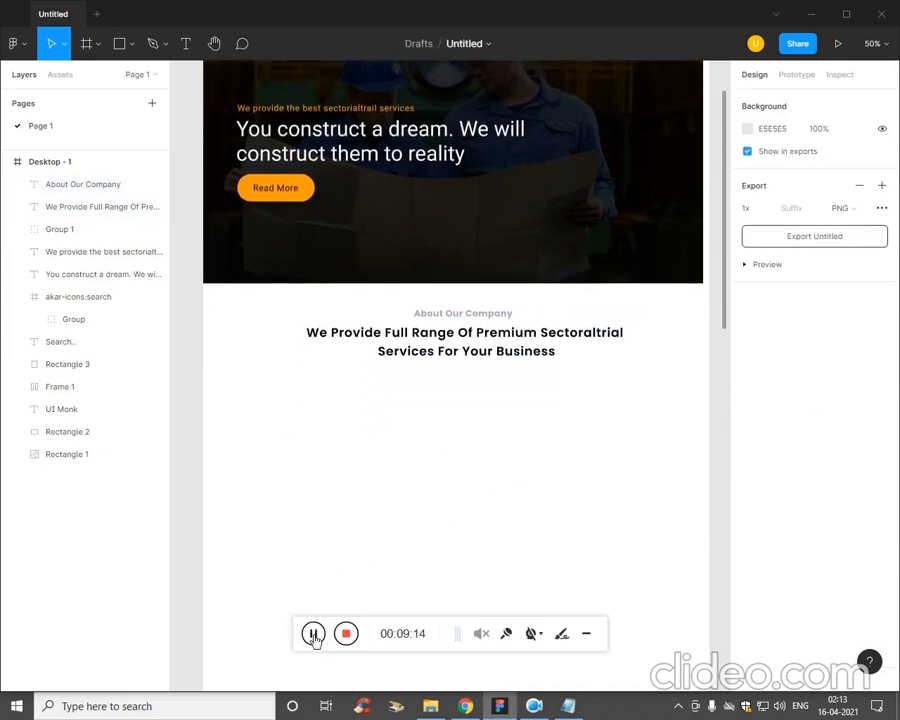
pyautogui.click(568, 706)
pyautogui.click(599, 394)
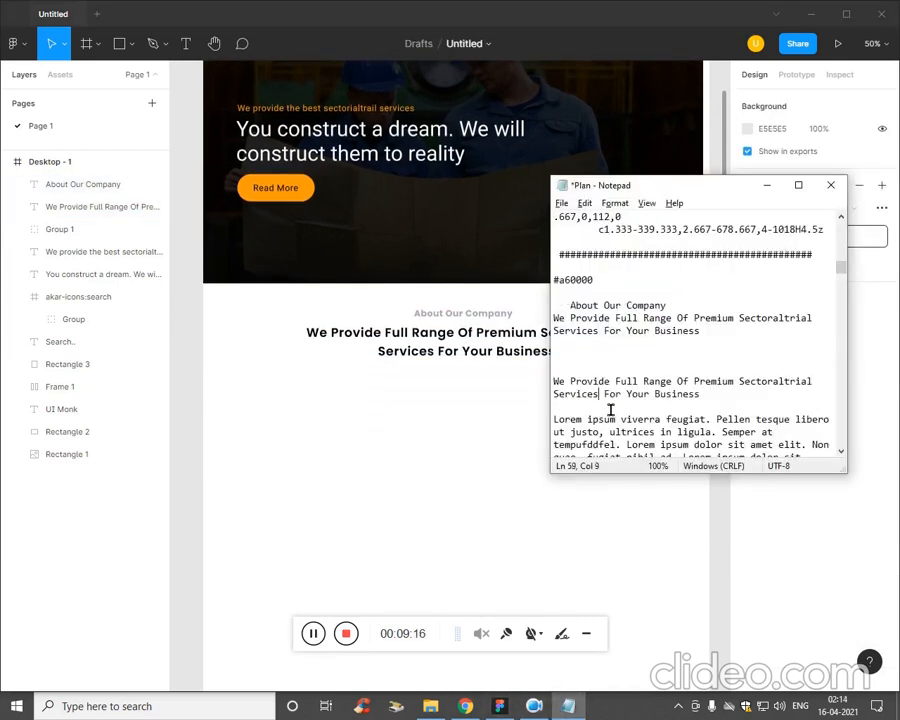
pyautogui.moveTo(699, 394); pyautogui.dragTo(547, 388)
pyautogui.scroll(-2, 594, 381)
pyautogui.click(265, 503)
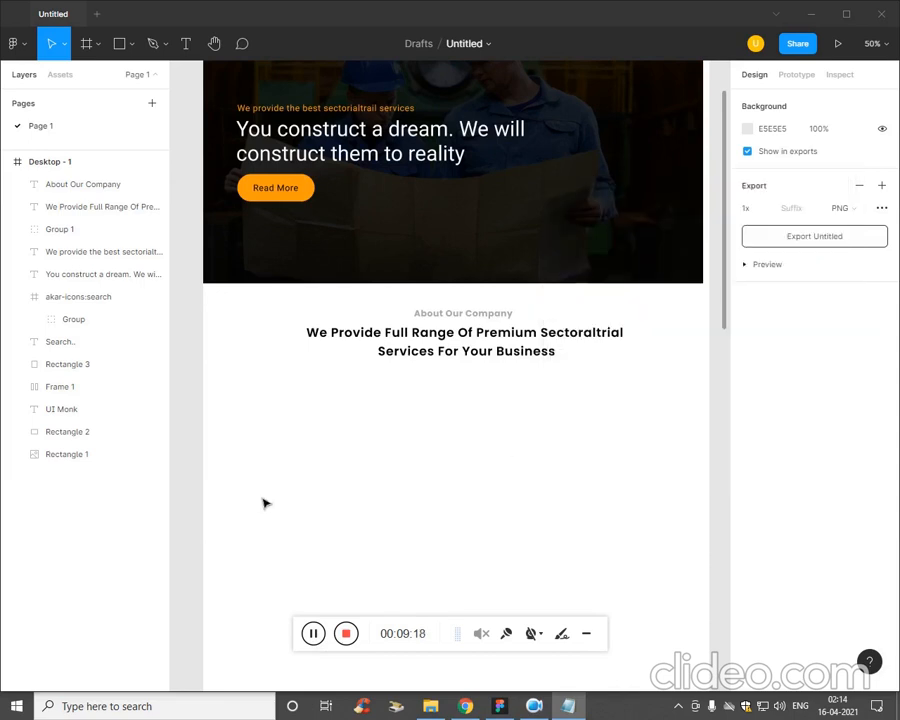
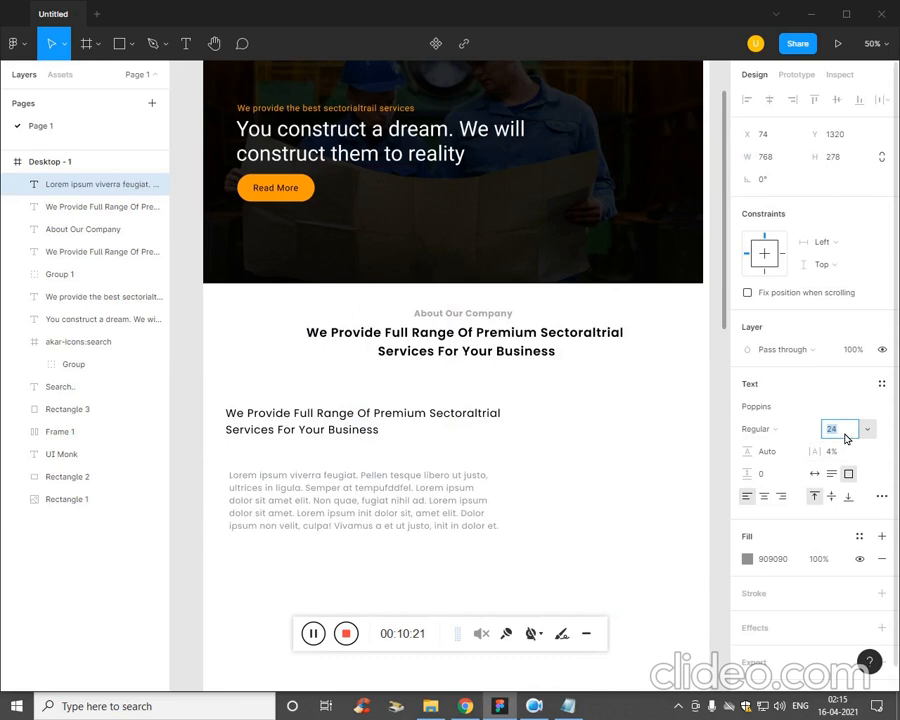
# Move the lorem ipsum paragraph to X 64, Y 1276 beneath the left-aligned subheading and narrow the subheading's text box to about 756.
pyautogui.click(481, 568)
pyautogui.moveTo(413, 509); pyautogui.dragTo(409, 492)
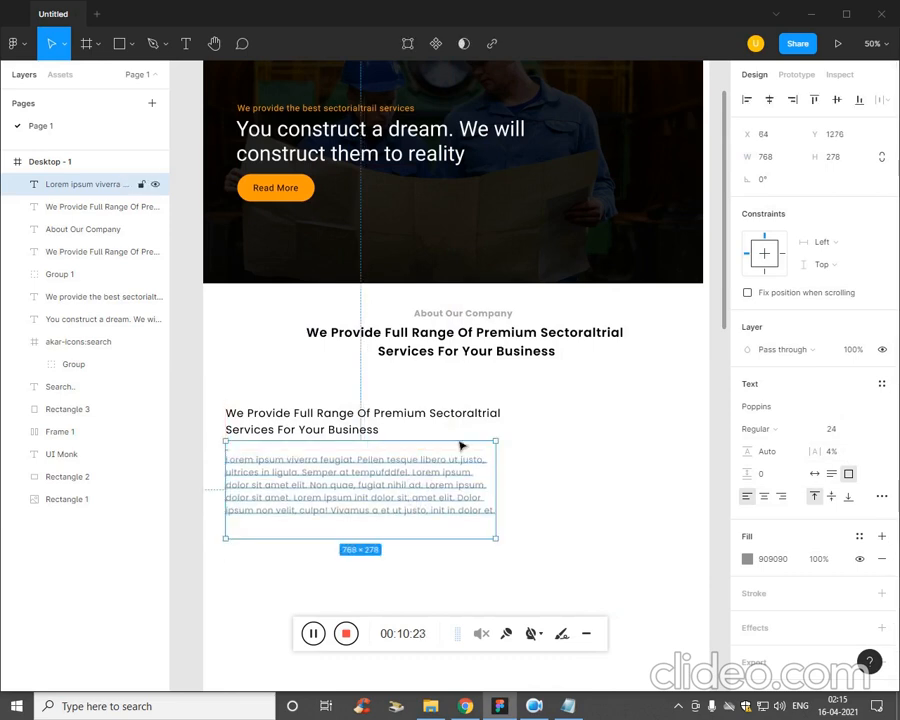
pyautogui.click(492, 441)
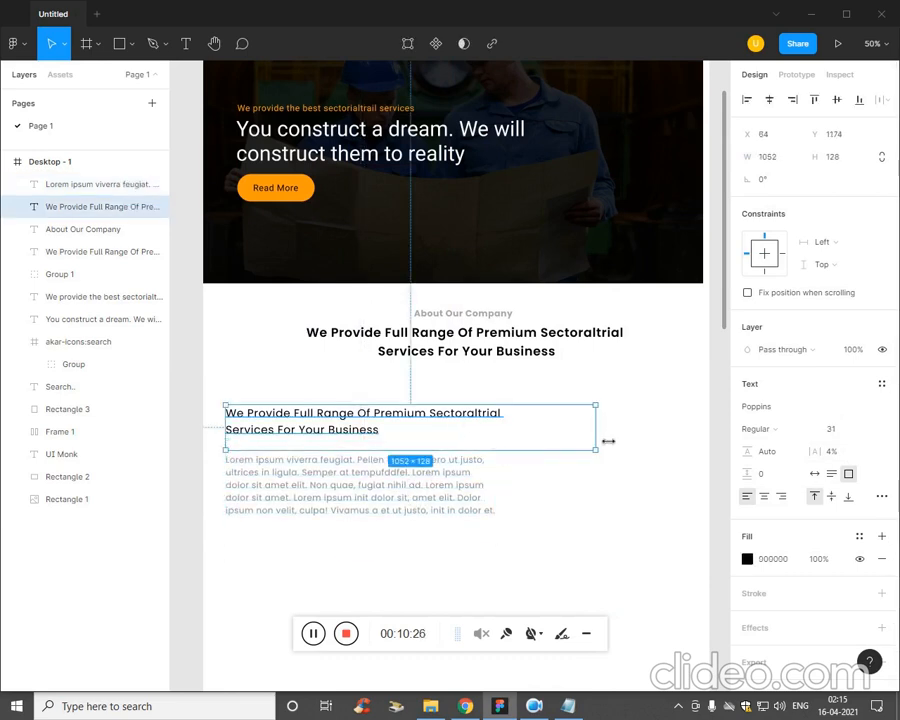
pyautogui.moveTo(608, 440); pyautogui.dragTo(501, 447)
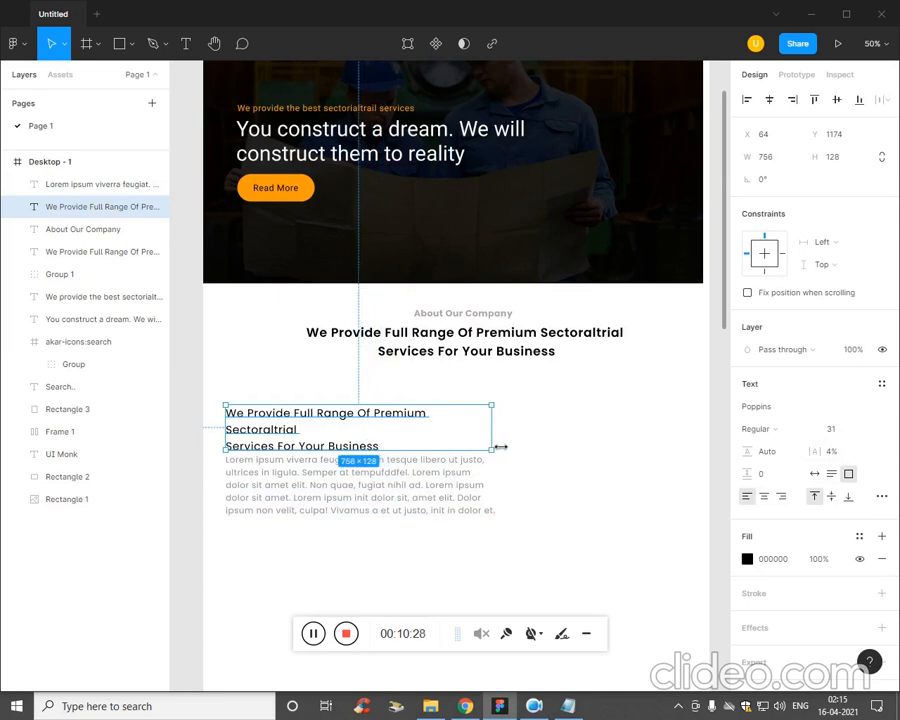
pyautogui.click(630, 452)
# Reduce the left-aligned subheading's font size to 28.
pyautogui.click(349, 419)
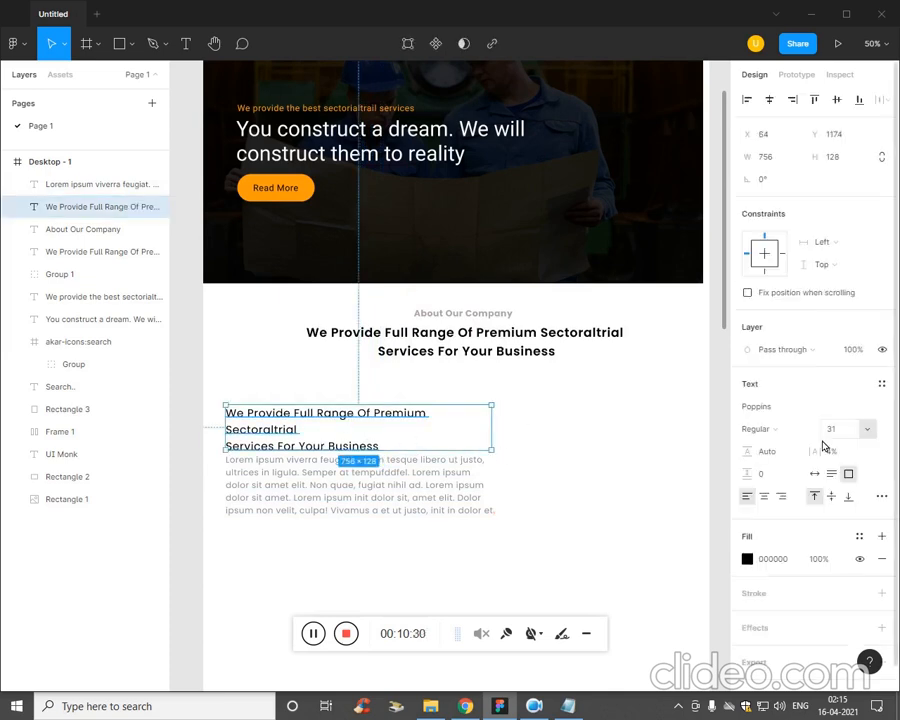
pyautogui.press('Down')
pyautogui.press('Down')
pyautogui.press('Down')
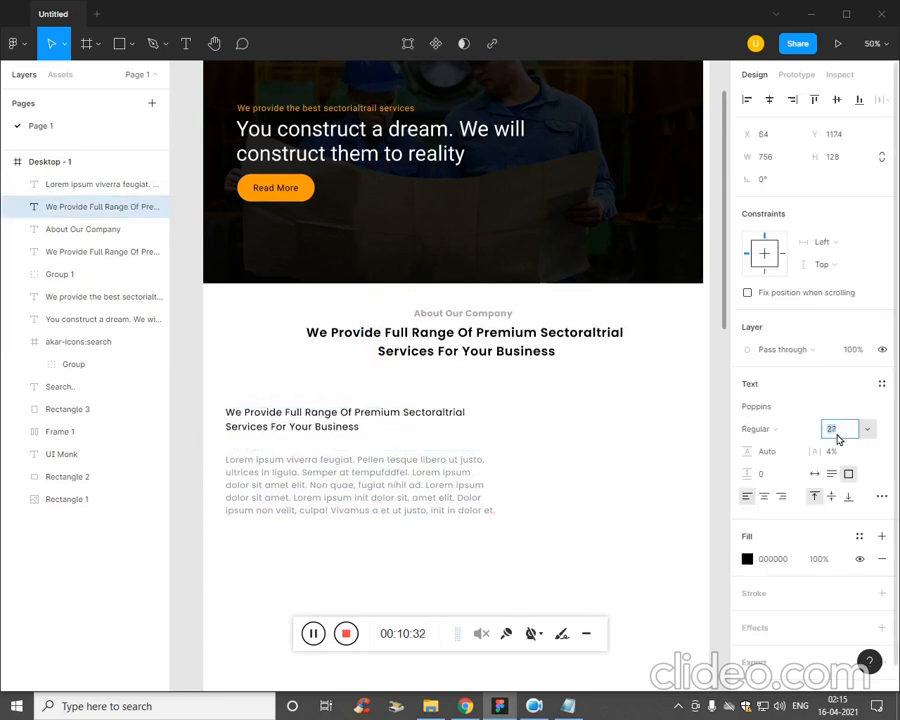
pyautogui.click(396, 588)
# Reduce the lorem ipsum paragraph's font size to 21.
pyautogui.click(389, 516)
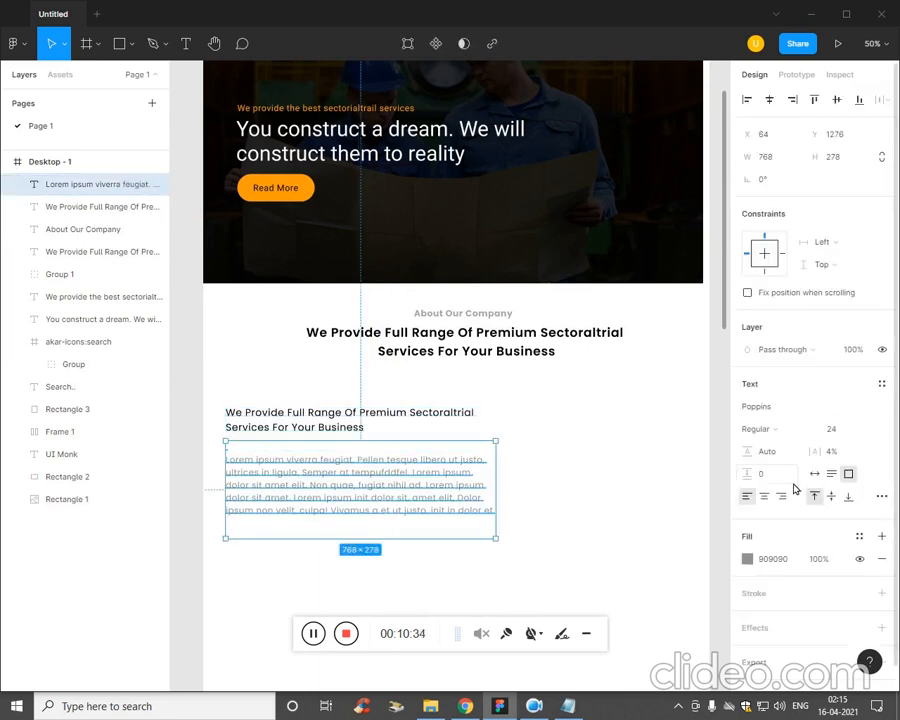
pyautogui.press('Down')
pyautogui.press('Down')
pyautogui.press('Down')
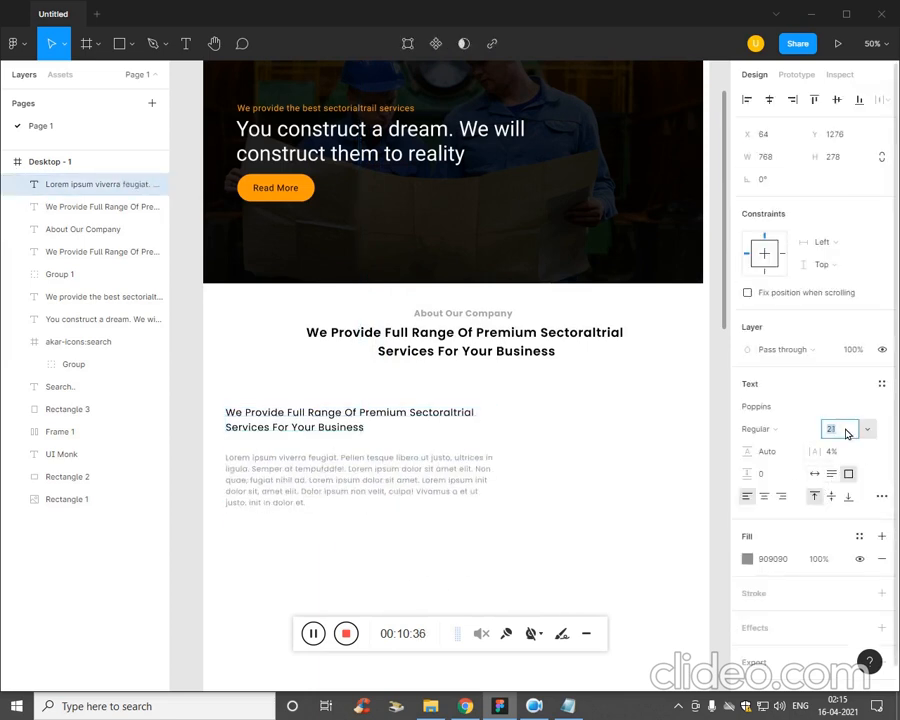
pyautogui.click(607, 557)
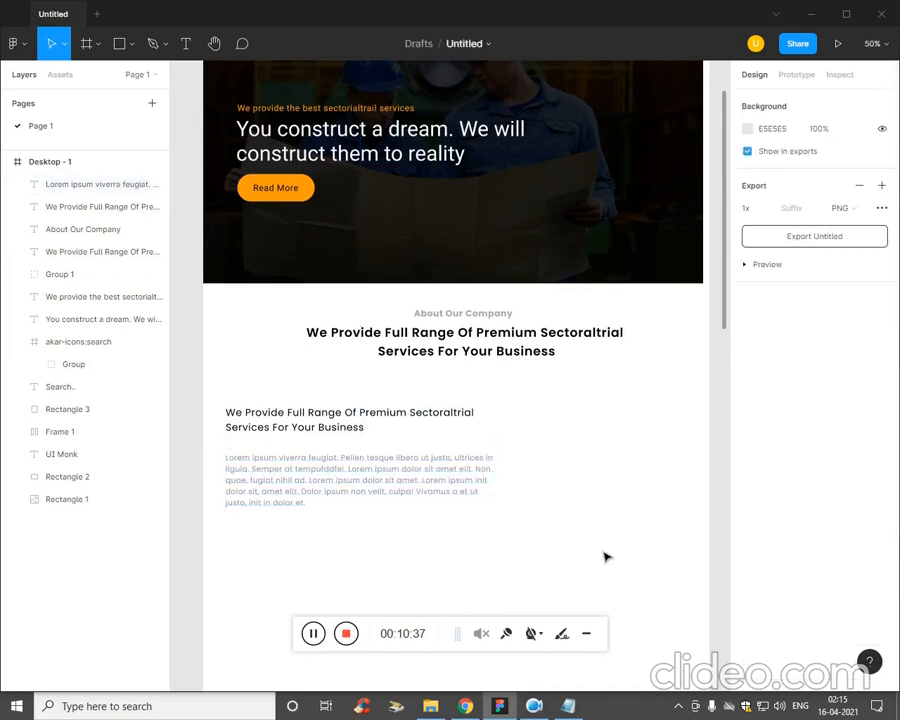
# Narrow the lorem ipsum paragraph's text box slightly and the left-aligned subheading's box to a width of about 706.
pyautogui.click(400, 477)
pyautogui.moveTo(505, 473); pyautogui.dragTo(464, 476)
pyautogui.click(476, 421)
pyautogui.moveTo(505, 430); pyautogui.dragTo(484, 434)
# Reduce the left-aligned subheading's font size a little so it fits two lines, and nudge the paragraph up closer to it.
pyautogui.click(846, 433)
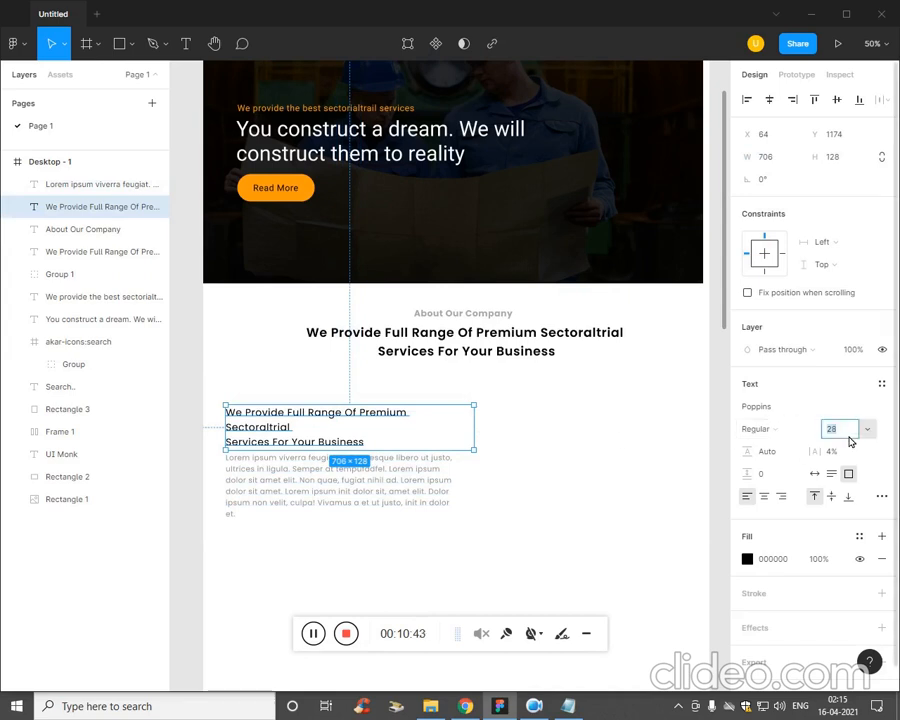
pyautogui.click(498, 564)
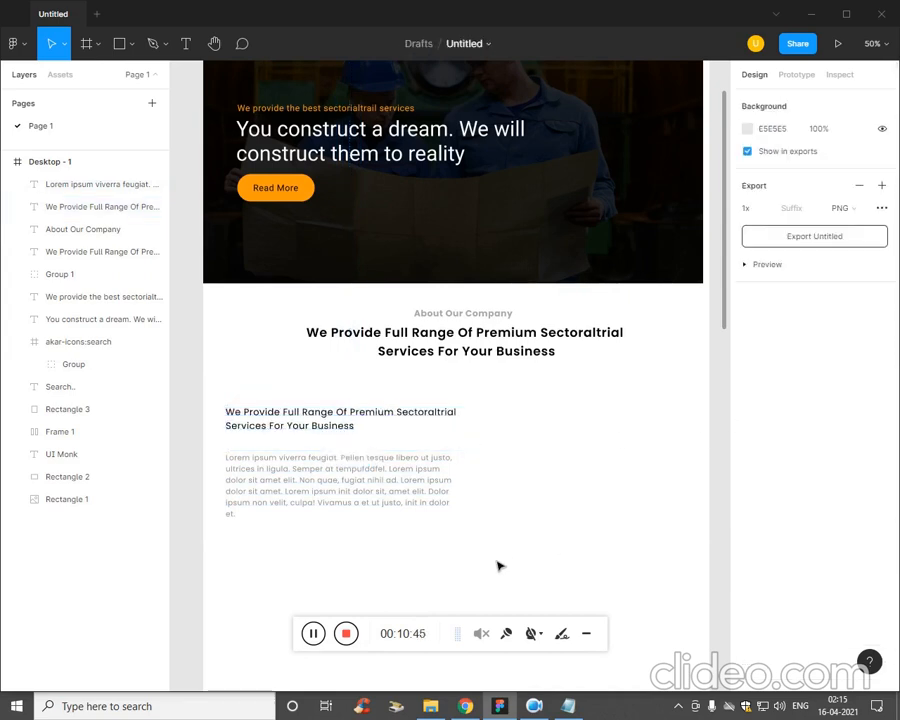
pyautogui.moveTo(414, 512); pyautogui.dragTo(416, 507)
pyautogui.click(617, 526)
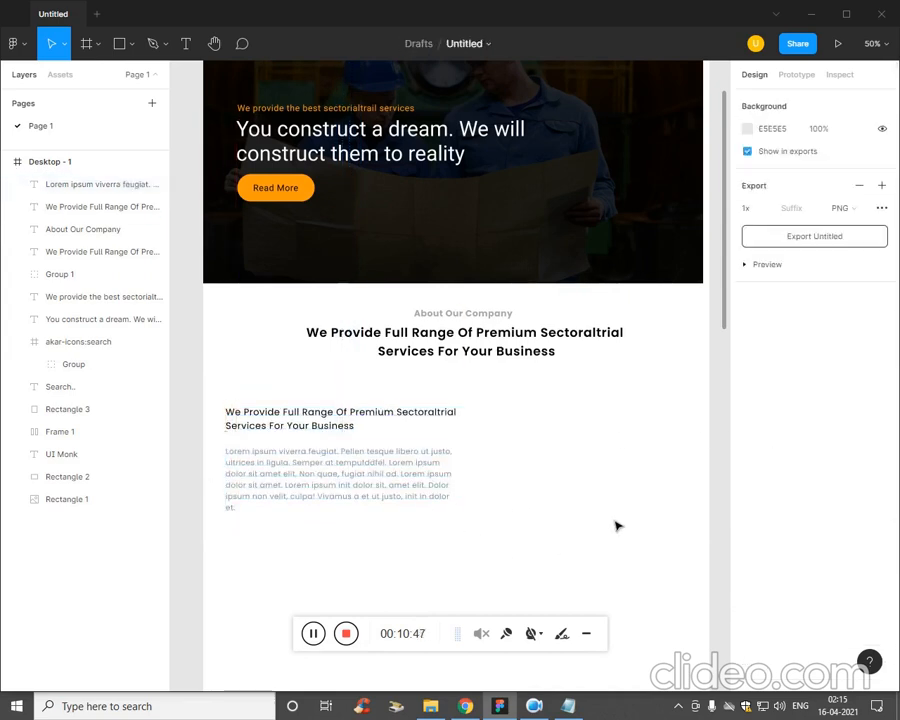
# Duplicate the banner's Read More button and place the copy beneath the lorem ipsum paragraph, aligned with its left edge.
pyautogui.click(298, 197)
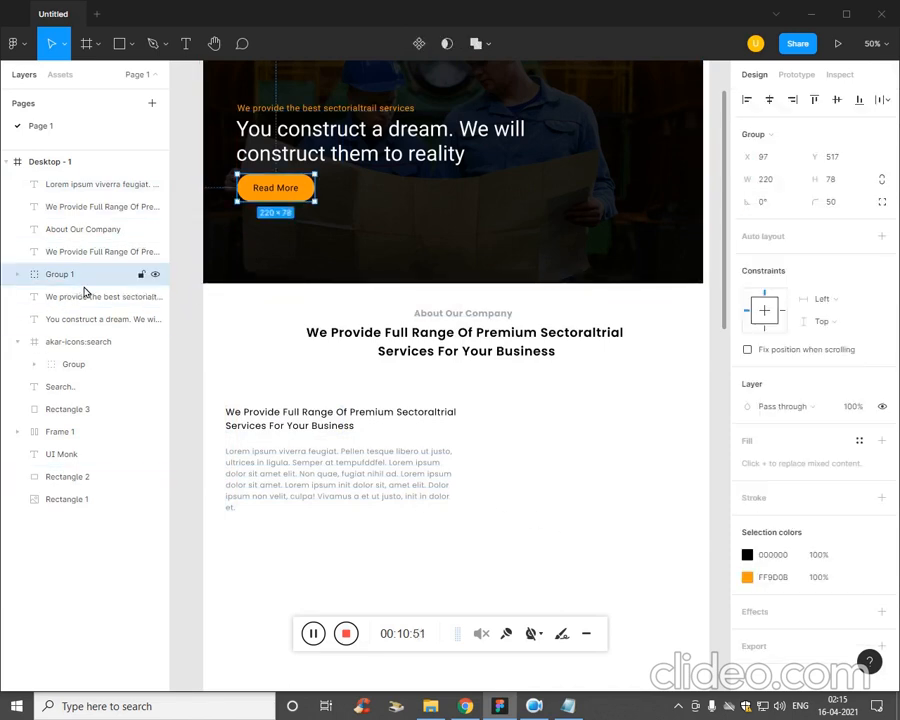
pyautogui.click(409, 577)
pyautogui.hotkey('ctrl', 'v')
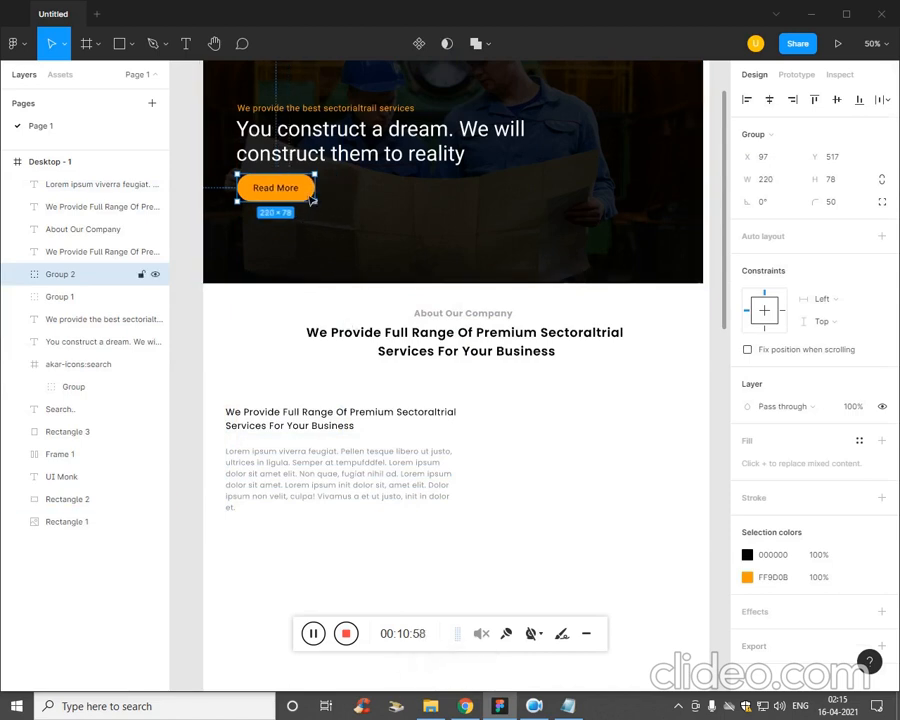
pyautogui.moveTo(311, 200); pyautogui.dragTo(296, 540)
pyautogui.click(428, 536)
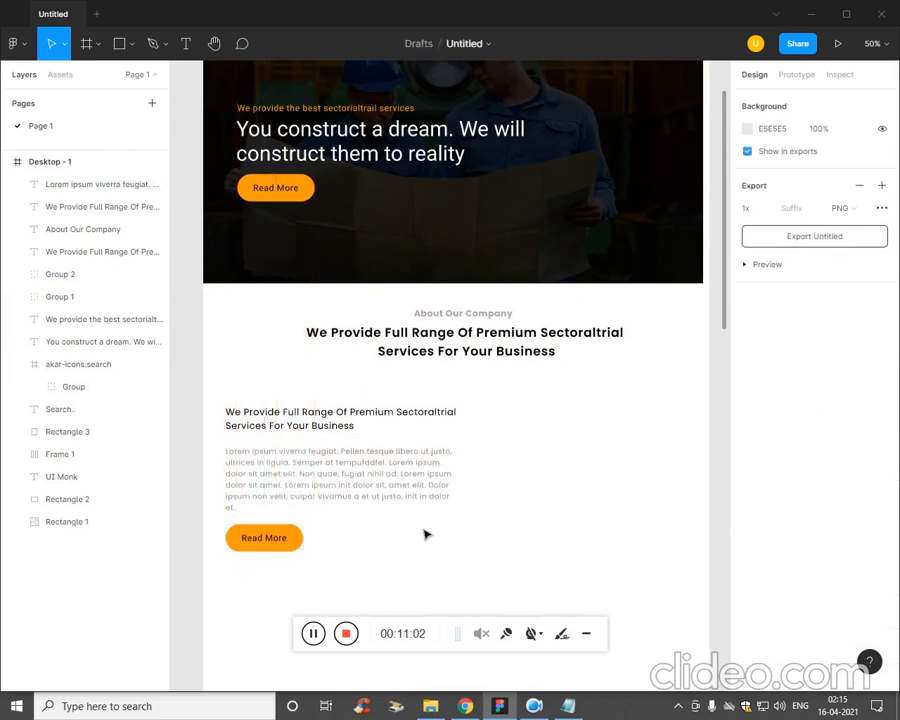
pyautogui.moveTo(368, 550); pyautogui.dragTo(258, 379)
pyautogui.click(585, 443)
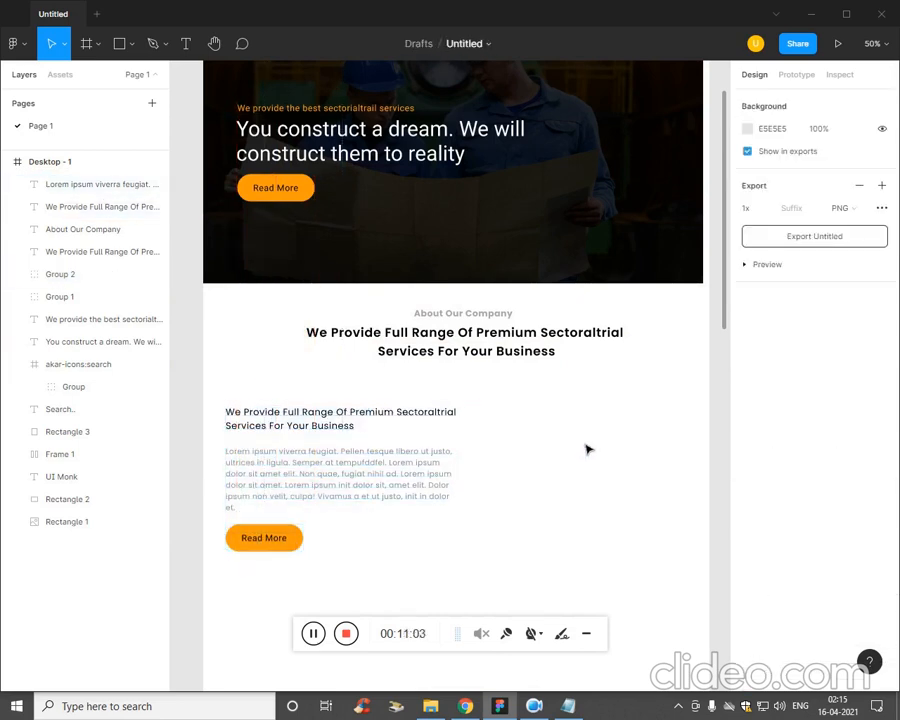
# Draw a rectangle about 624 × 514 beside the subheading and paragraph as an image placeholder.
pyautogui.click(131, 45)
pyautogui.click(120, 77)
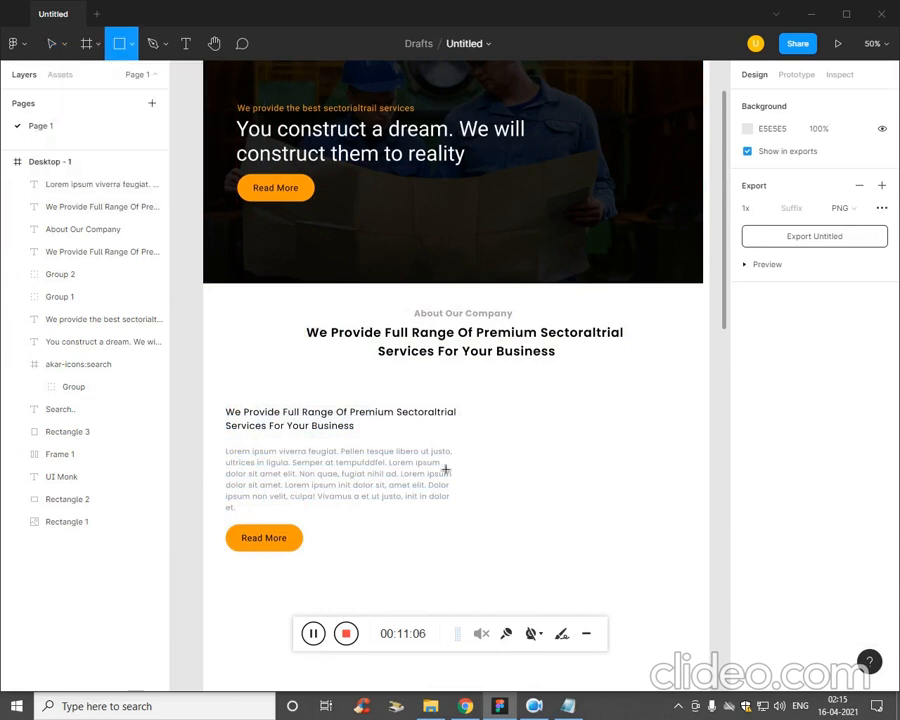
pyautogui.moveTo(471, 393); pyautogui.dragTo(691, 573)
# Place the image x2 from the Ep5 folder into the grey placeholder rectangle.
pyautogui.click(93, 45)
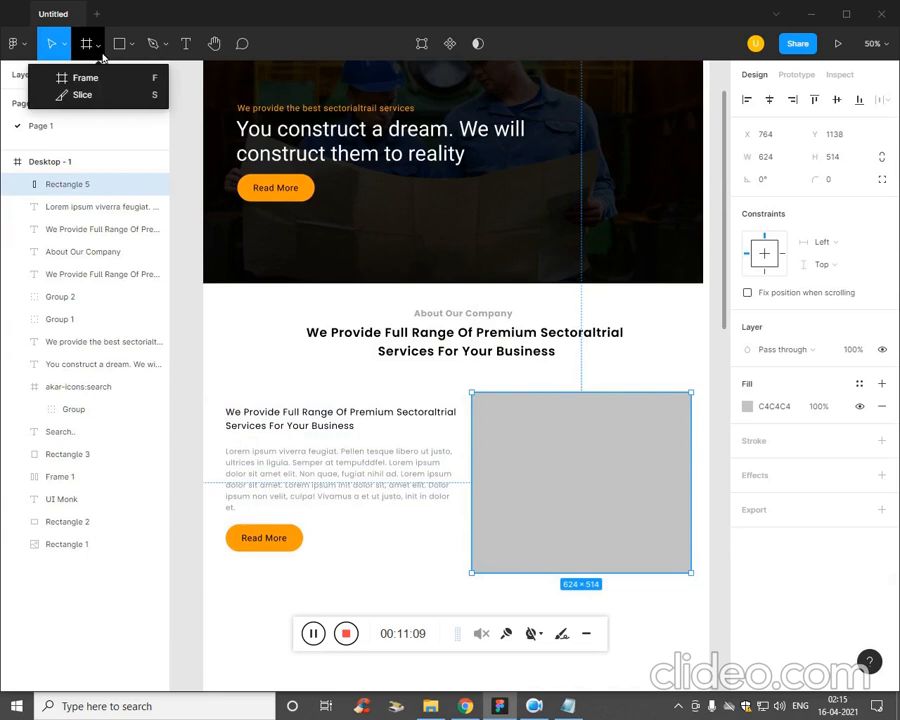
pyautogui.click(122, 45)
pyautogui.click(128, 45)
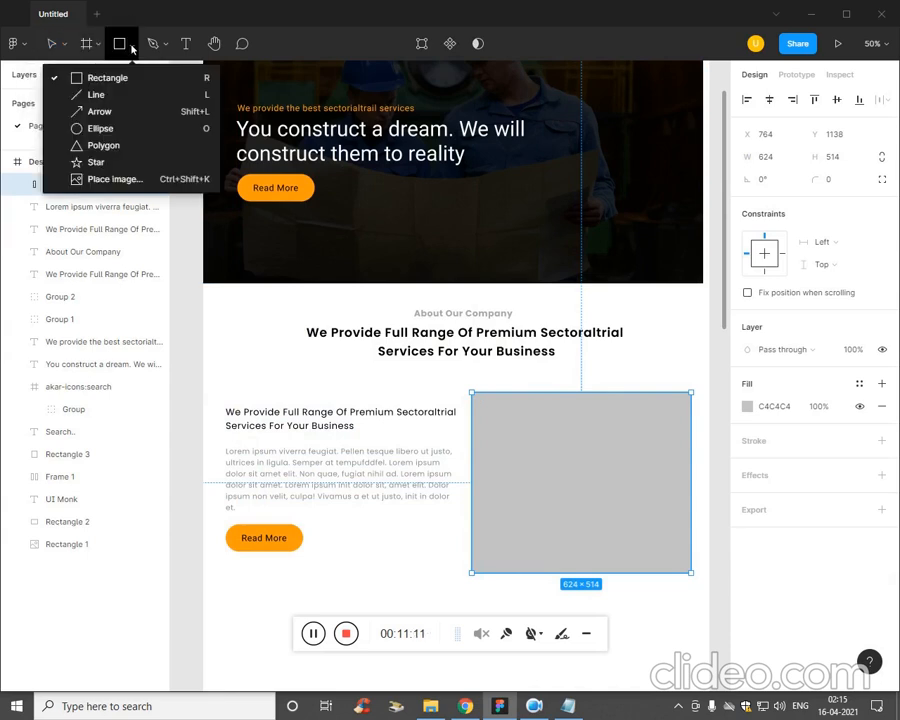
pyautogui.click(132, 177)
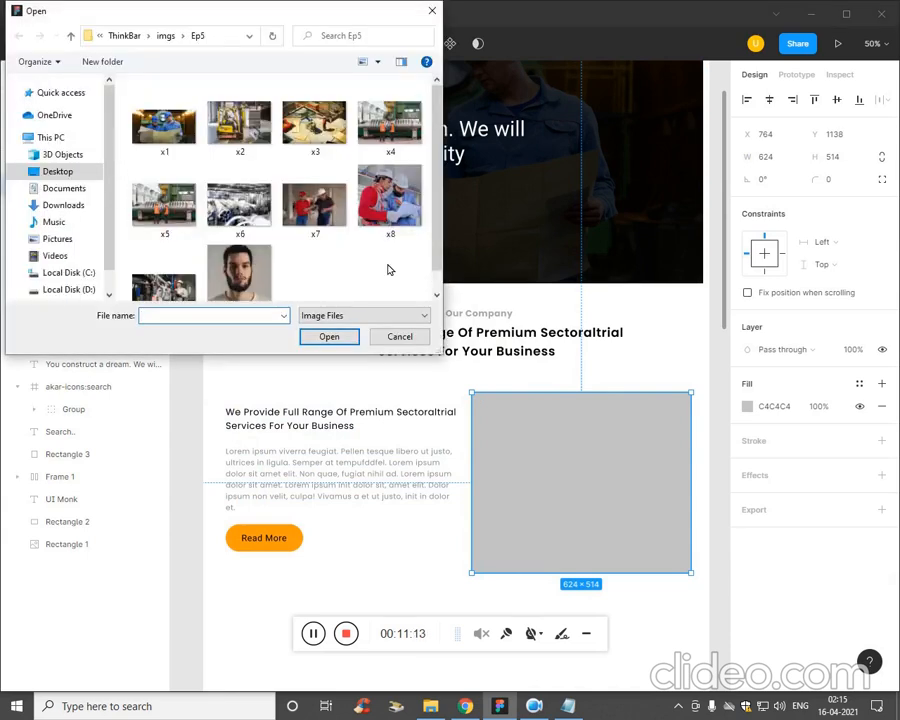
pyautogui.click(262, 140)
pyautogui.click(323, 336)
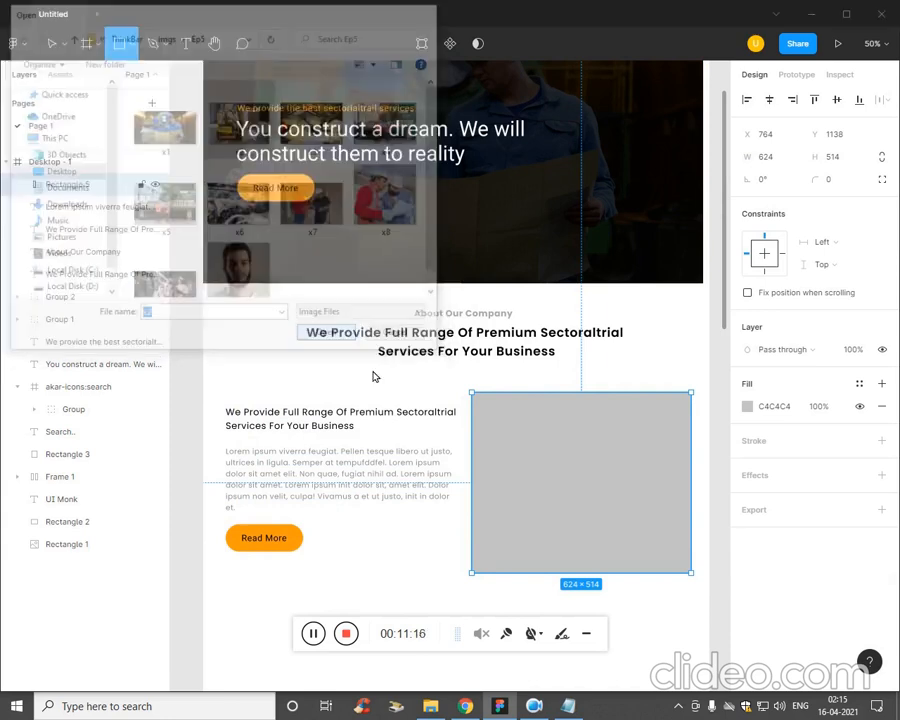
pyautogui.click(518, 448)
pyautogui.click(438, 563)
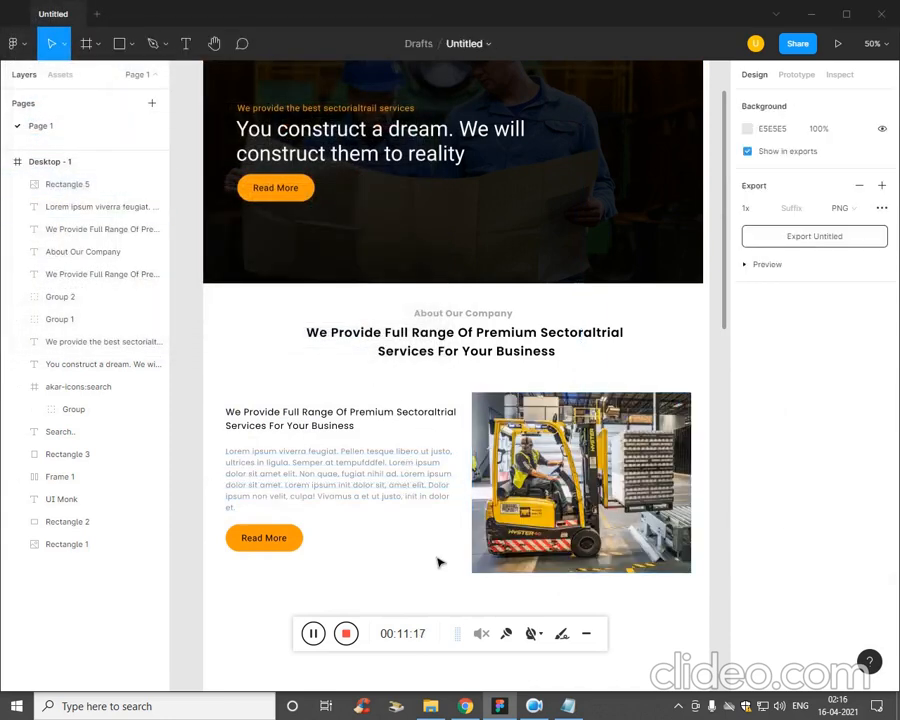
# Duplicate the About Our Company title together with the centred services sentence and place the copies below the forklift image.
pyautogui.hotkey('ctrl', '-')
pyautogui.hotkey('ctrl', '+')
pyautogui.press('space')
pyautogui.moveTo(436, 567); pyautogui.dragTo(419, 405)
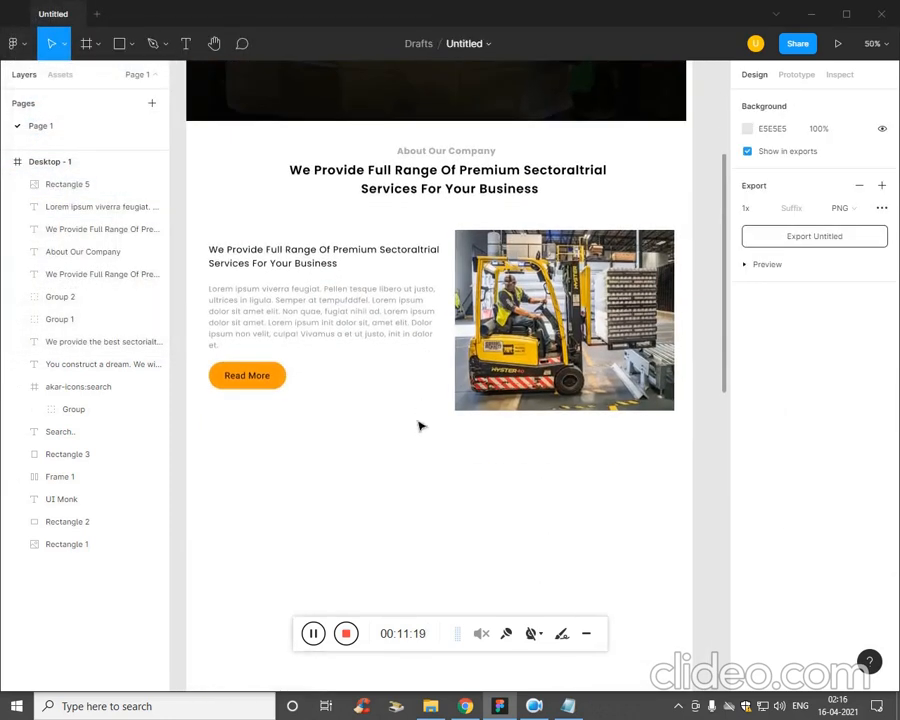
pyautogui.click(317, 637)
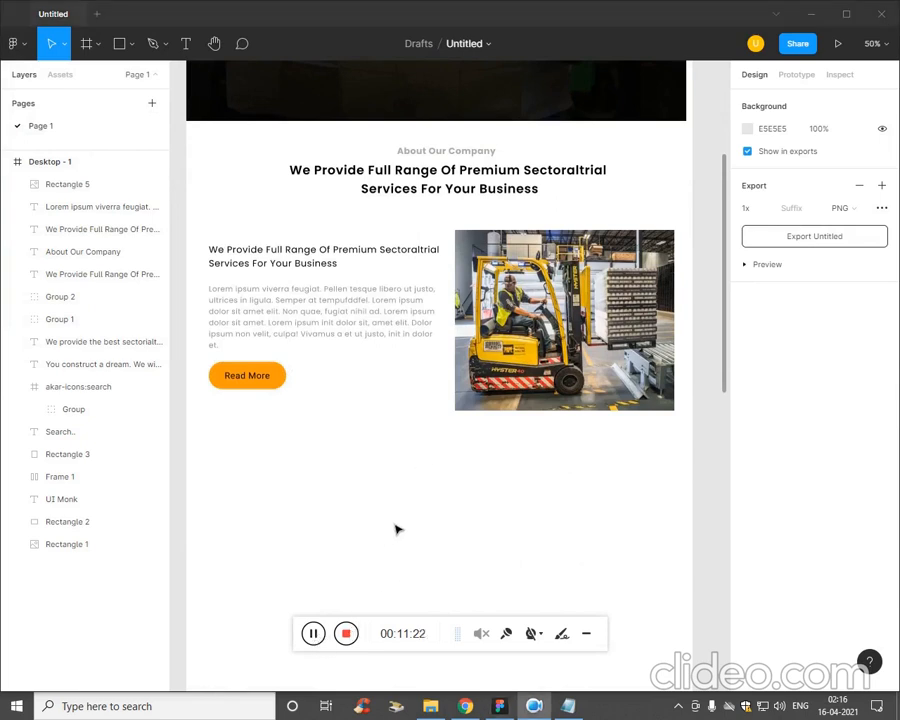
pyautogui.click(446, 151)
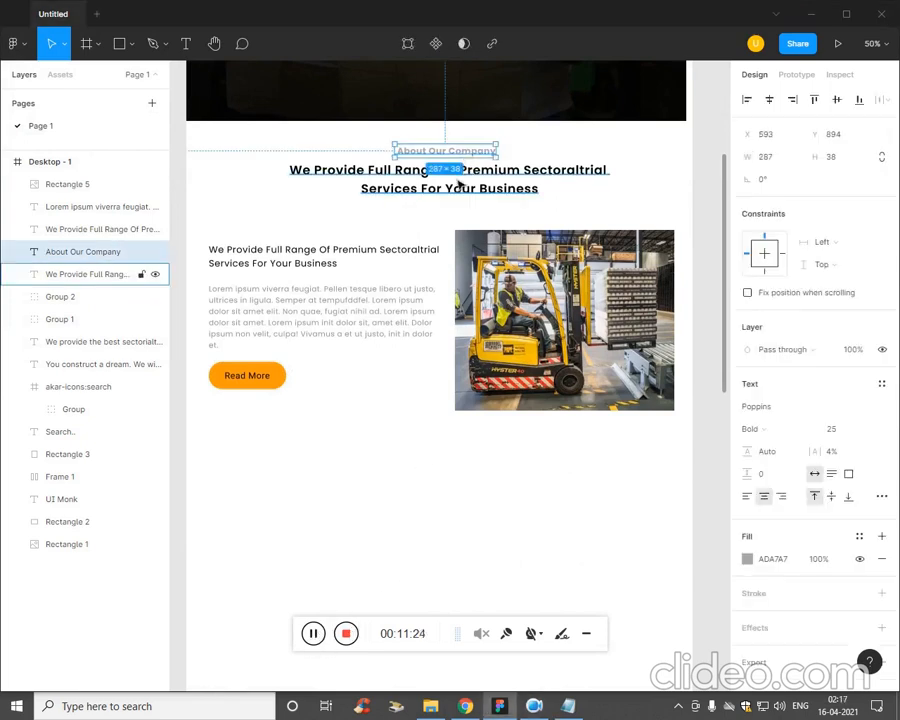
pyautogui.keyDown('shift'); pyautogui.click(449, 183); pyautogui.keyUp('shift')
pyautogui.moveTo(492, 188); pyautogui.dragTo(496, 472)
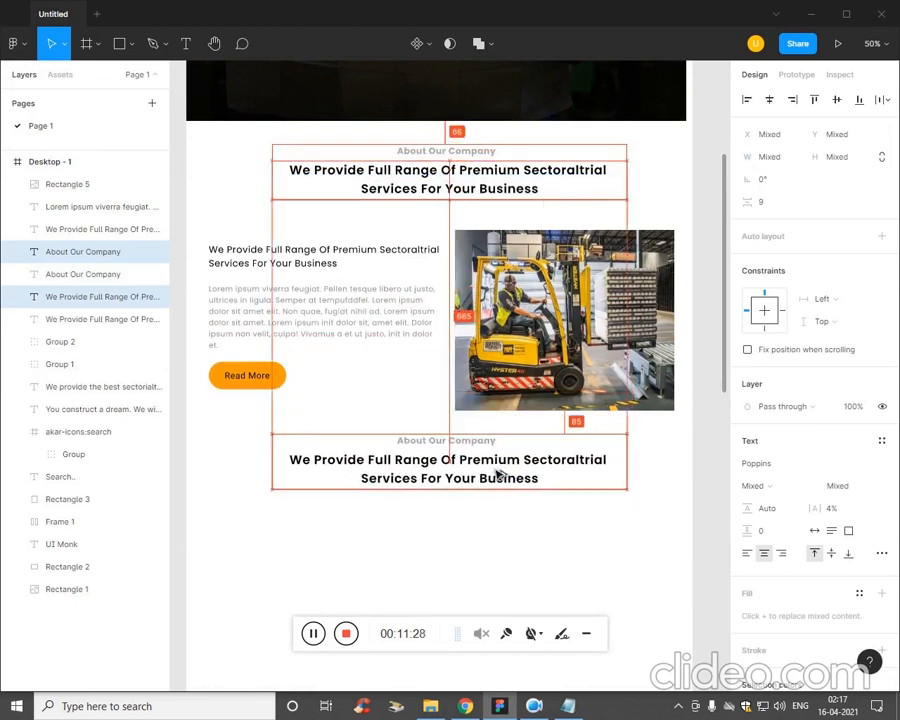
pyautogui.click(494, 526)
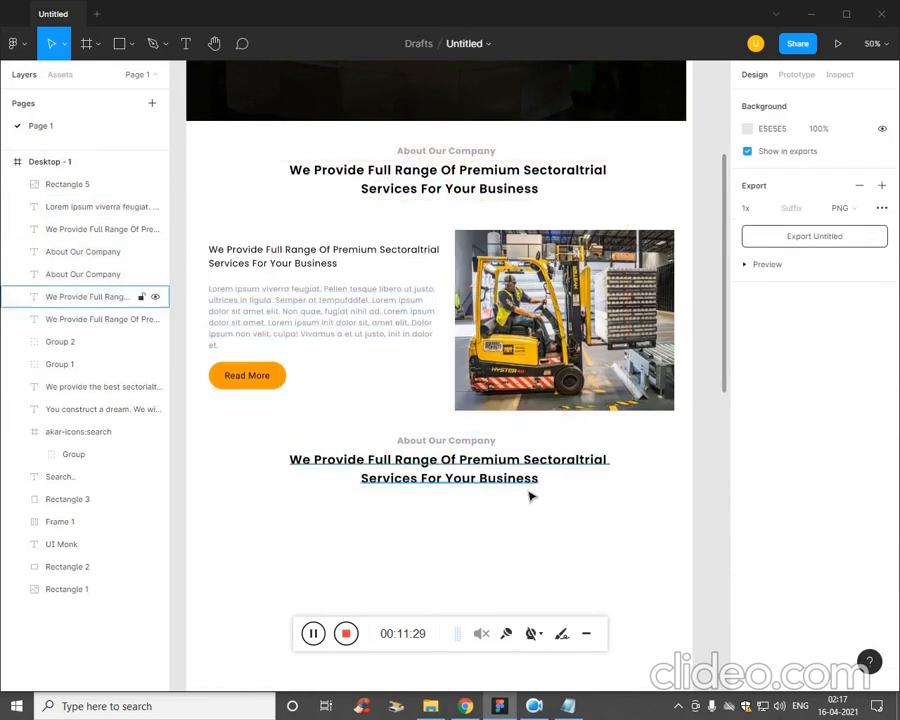
# Group everything from the banner through the first About Our Company section and rename the group Hanner and First.
pyautogui.scroll(1, 600, 515)
pyautogui.moveTo(681, 493); pyautogui.dragTo(213, 86)
pyautogui.hotkey('ctrl', 'g')
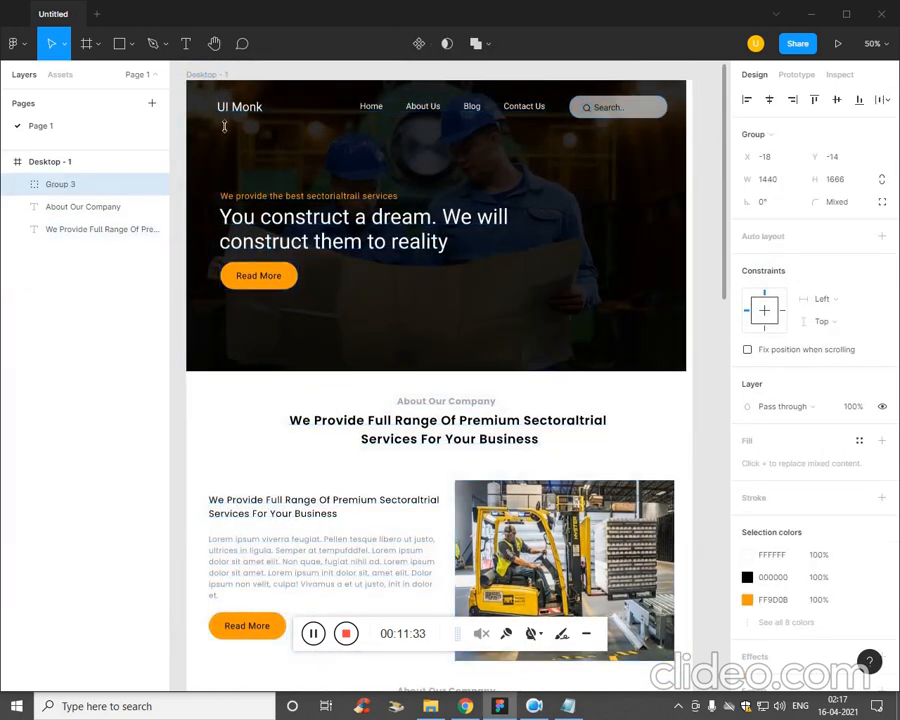
pyautogui.doubleClick(78, 185)
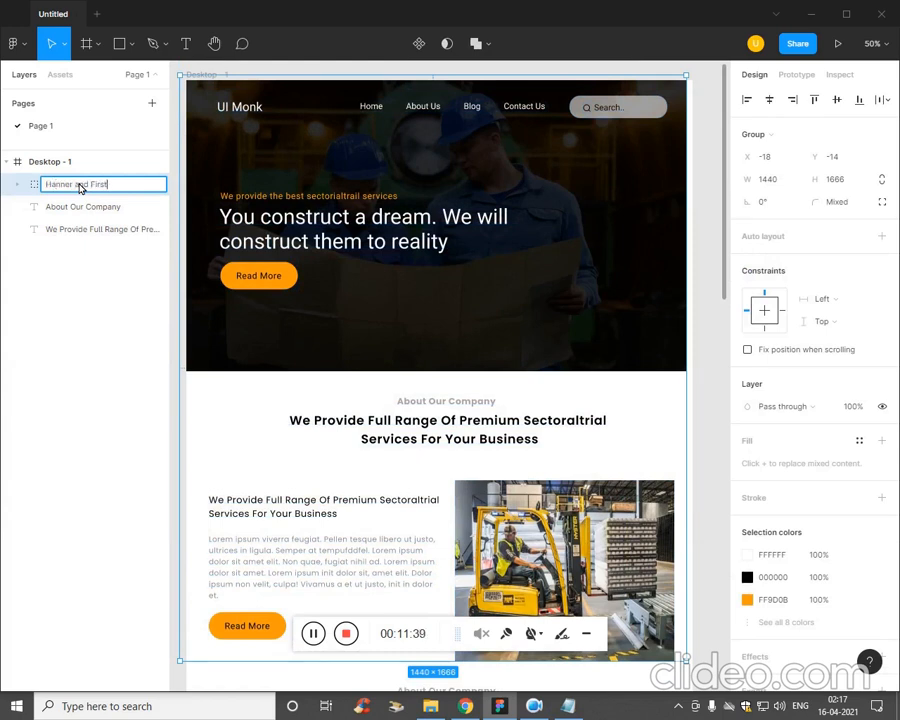
pyautogui.click(77, 242)
# Group the duplicated title and services sentence and rename the group headinf.
pyautogui.click(84, 212)
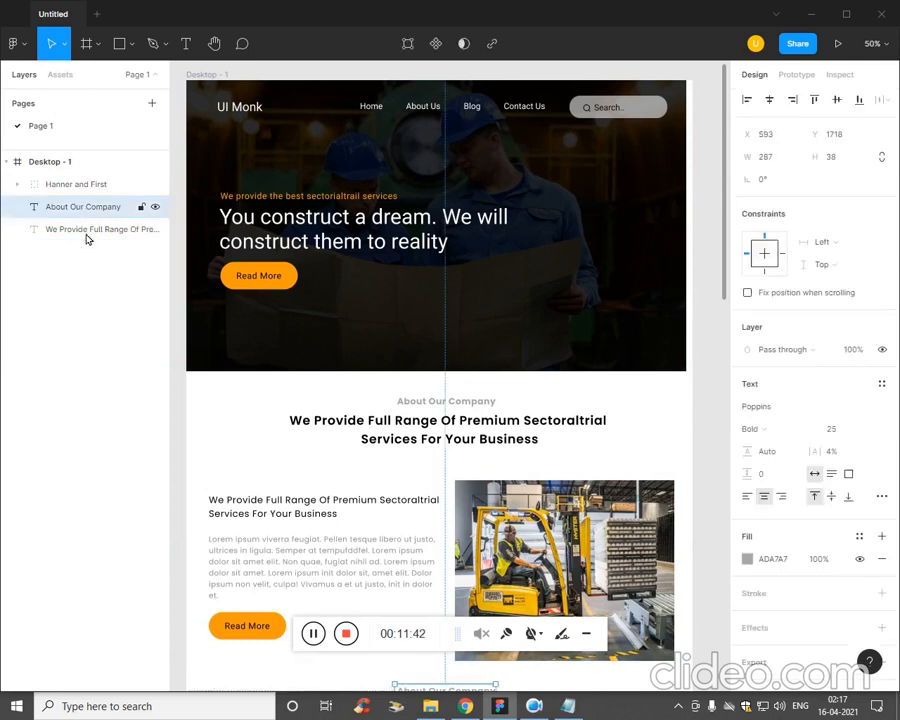
pyautogui.keyDown('shift'); pyautogui.click(86, 232); pyautogui.keyUp('shift')
pyautogui.scroll(-2, 386, 216)
pyautogui.hotkey('ctrl', 'g')
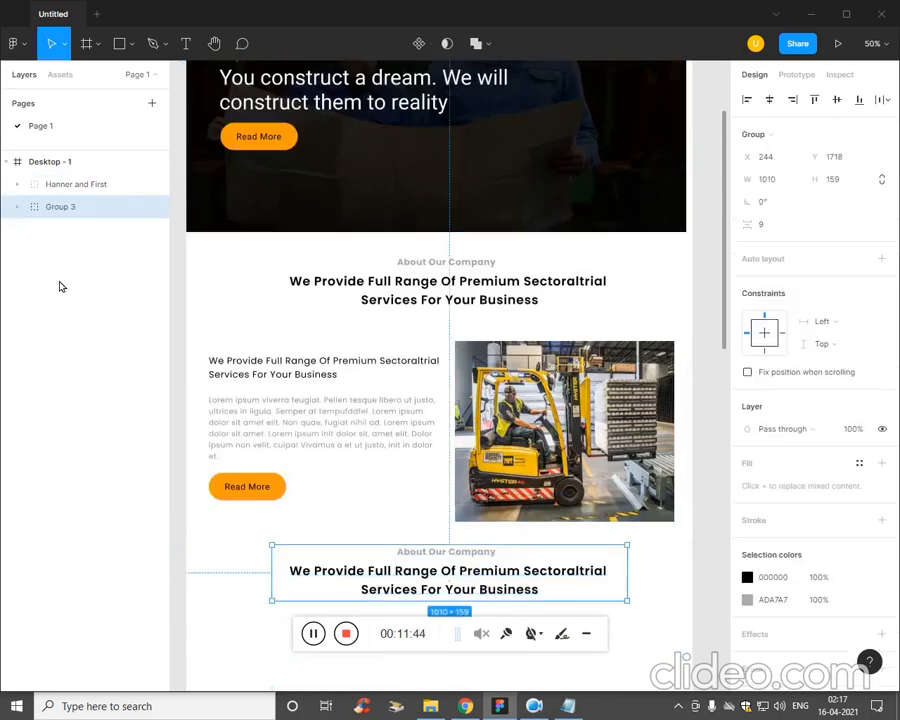
pyautogui.doubleClick(60, 207)
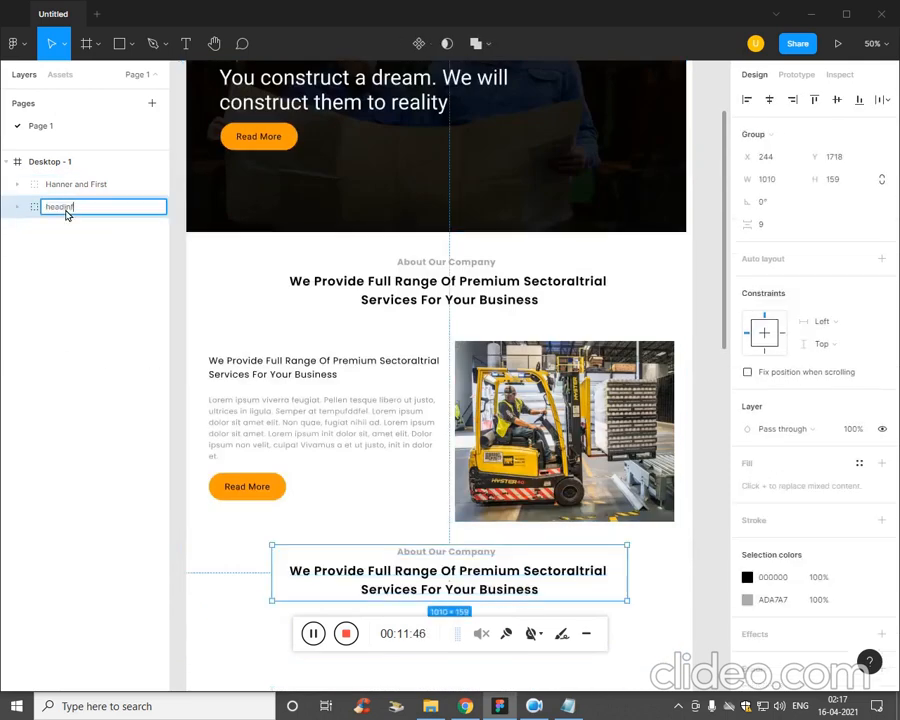
pyautogui.press('Return')
pyautogui.press('Escape')
# Replace the duplicated About Our Company title with Our Services copied from the Plan notes in Notepad, and switch back to the notes.
pyautogui.scroll(-3, 460, 480)
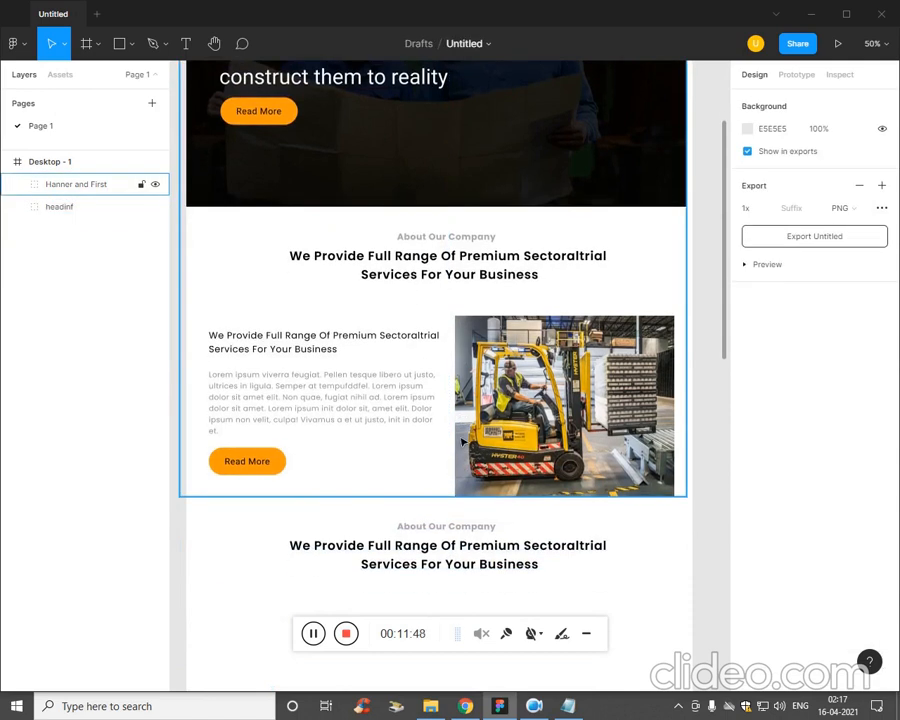
pyautogui.hotkey('alt', 'Tab')
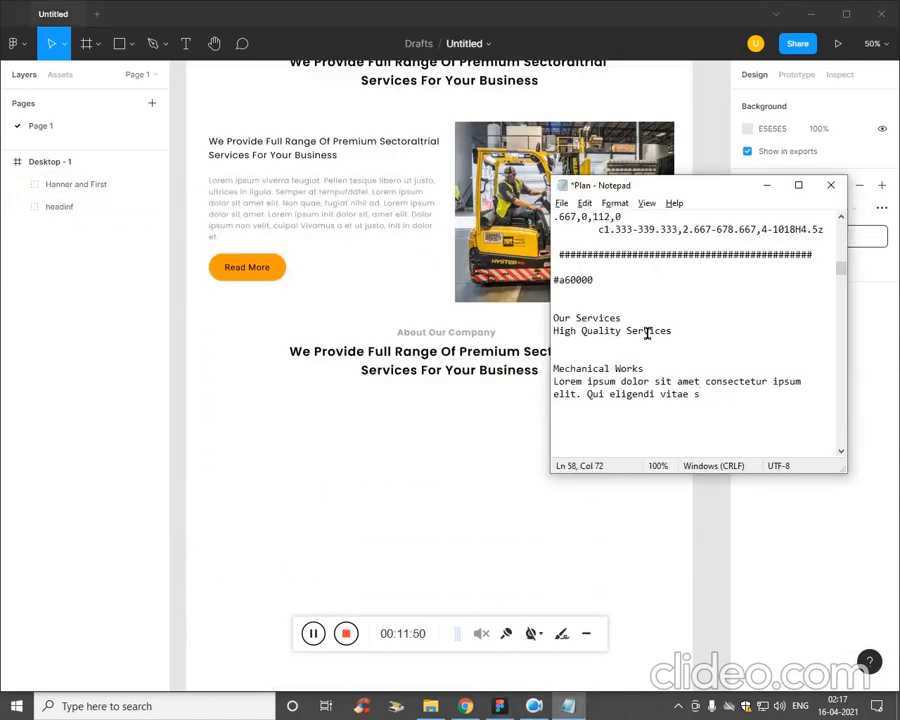
pyautogui.moveTo(625, 318); pyautogui.dragTo(514, 382)
pyautogui.hotkey('ctrl', 'c')
pyautogui.click(476, 337)
pyautogui.doubleClick(476, 338)
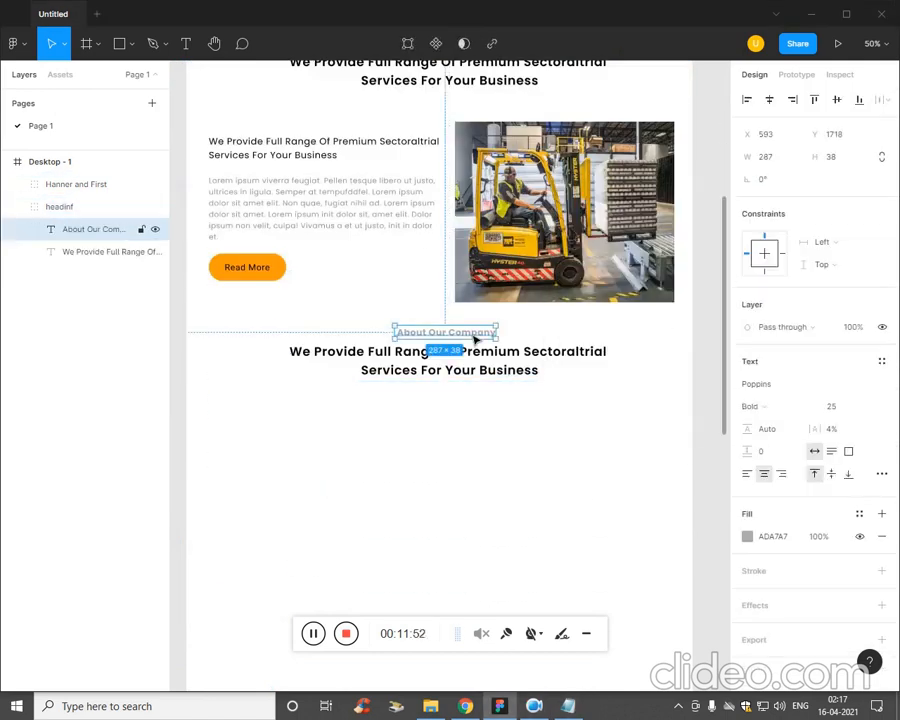
pyautogui.hotkey('ctrl', 'v')
pyautogui.press('Escape')
pyautogui.hotkey('alt', 'Tab')
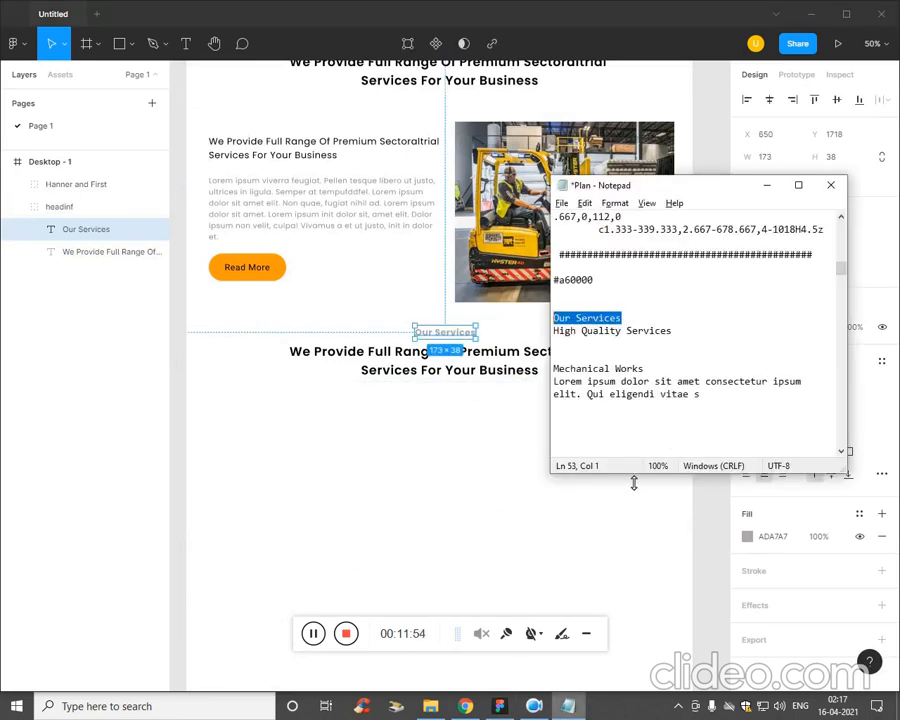
# Replace the duplicated services sentence under Our Services with High Quality Services copied from the Plan notes in Notepad.
pyautogui.moveTo(665, 331); pyautogui.dragTo(553, 331)
pyautogui.hotkey('ctrl', 'c')
pyautogui.click(492, 368)
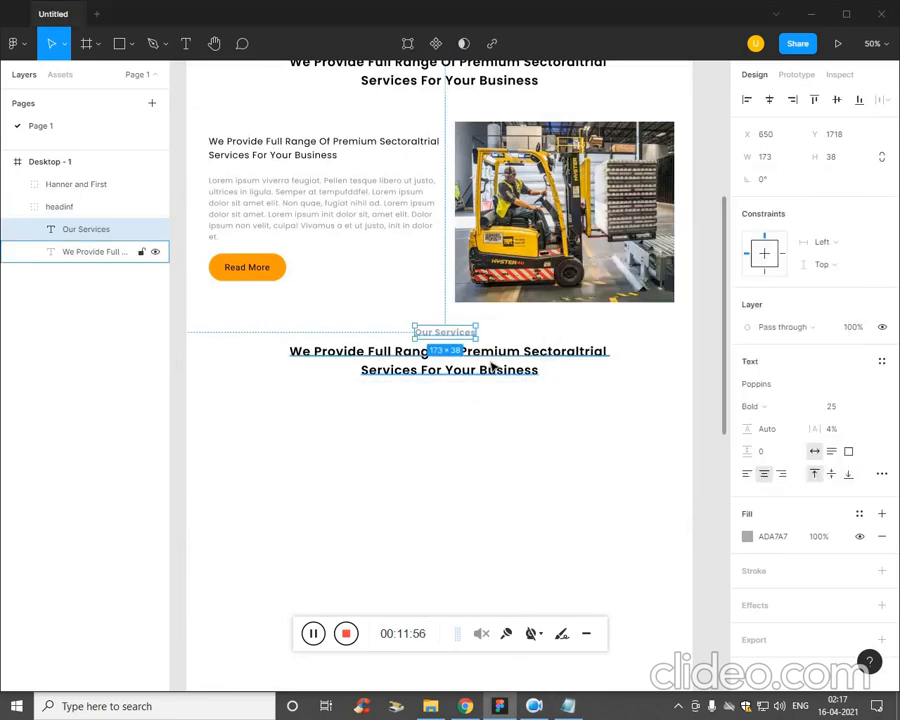
pyautogui.doubleClick(497, 369)
pyautogui.hotkey('ctrl', 'v')
pyautogui.press('Escape')
pyautogui.press('Escape')
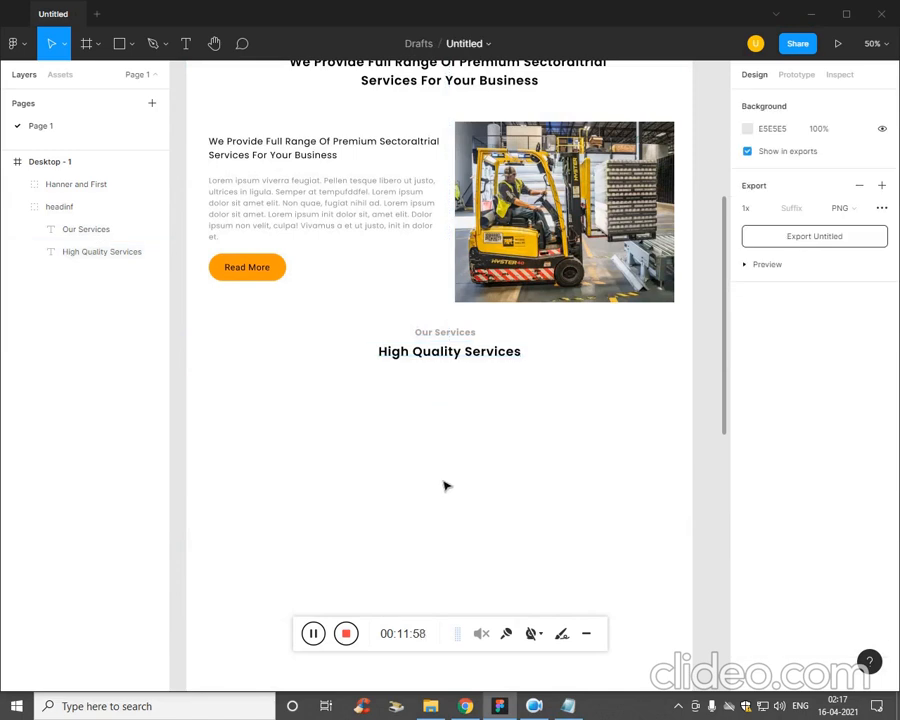
# Draw a thin 70 × 2 rectangle just right of the Our Services title and fill it with orange FF9D0B.
pyautogui.scroll(4, 370, 295)
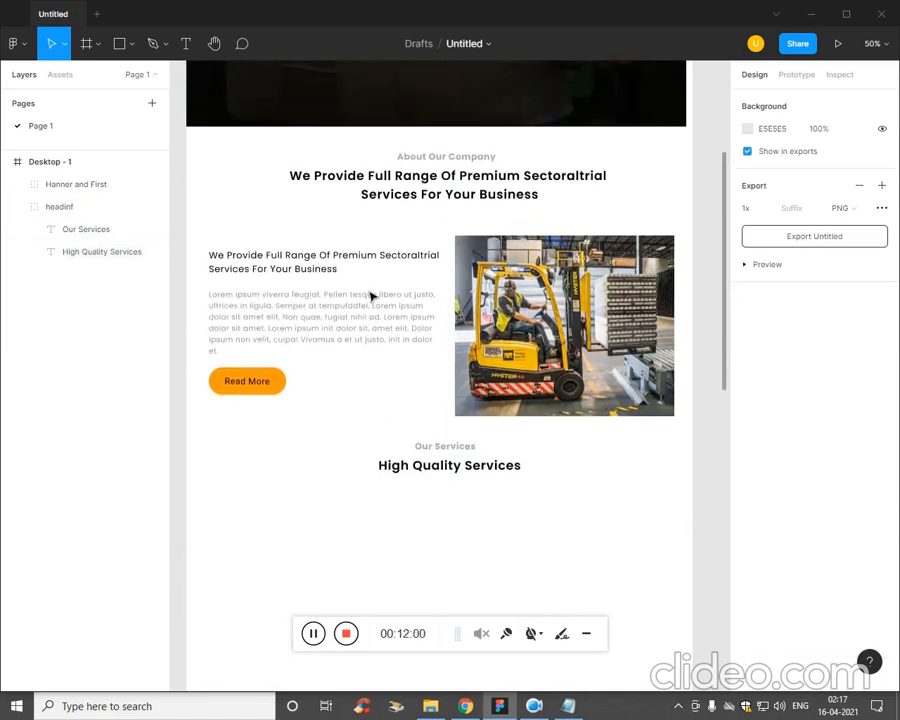
pyautogui.click(131, 47)
pyautogui.click(130, 78)
pyautogui.scroll(5, 644, 512)
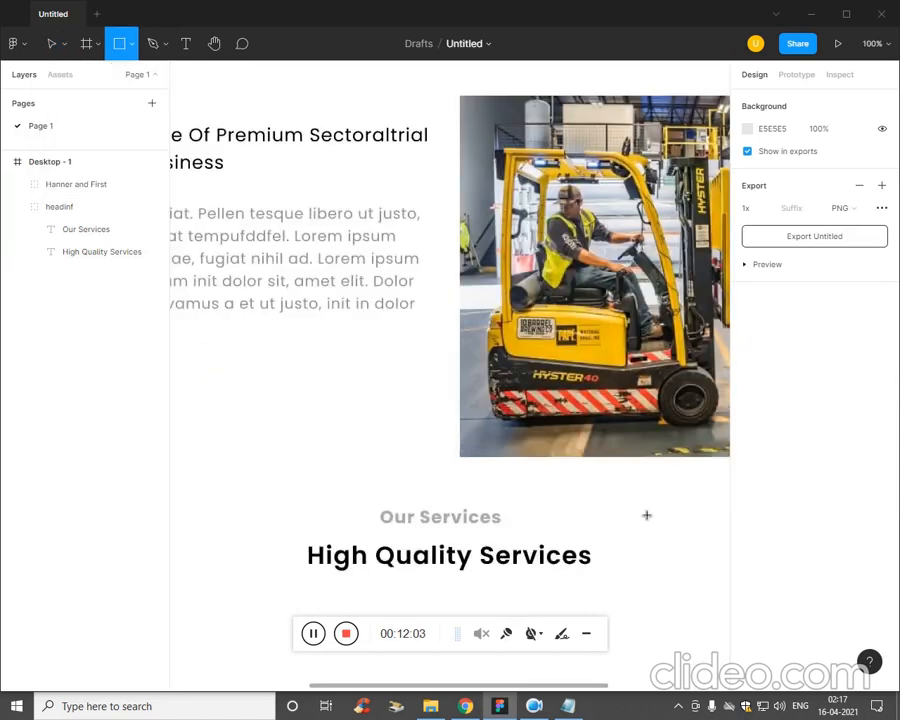
pyautogui.moveTo(608, 538); pyautogui.dragTo(521, 228)
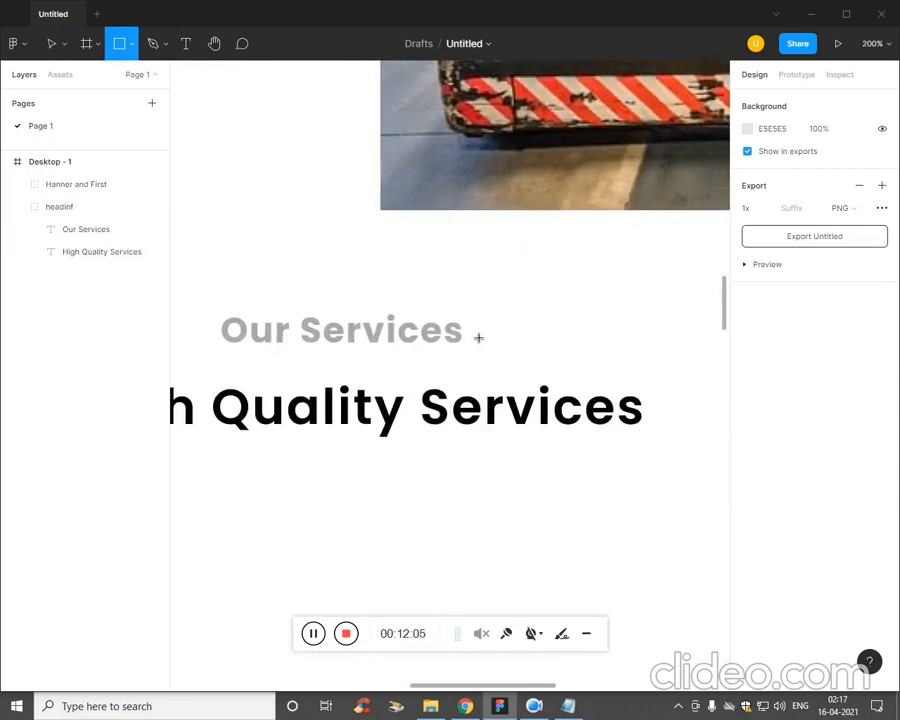
pyautogui.moveTo(476, 329); pyautogui.dragTo(580, 341)
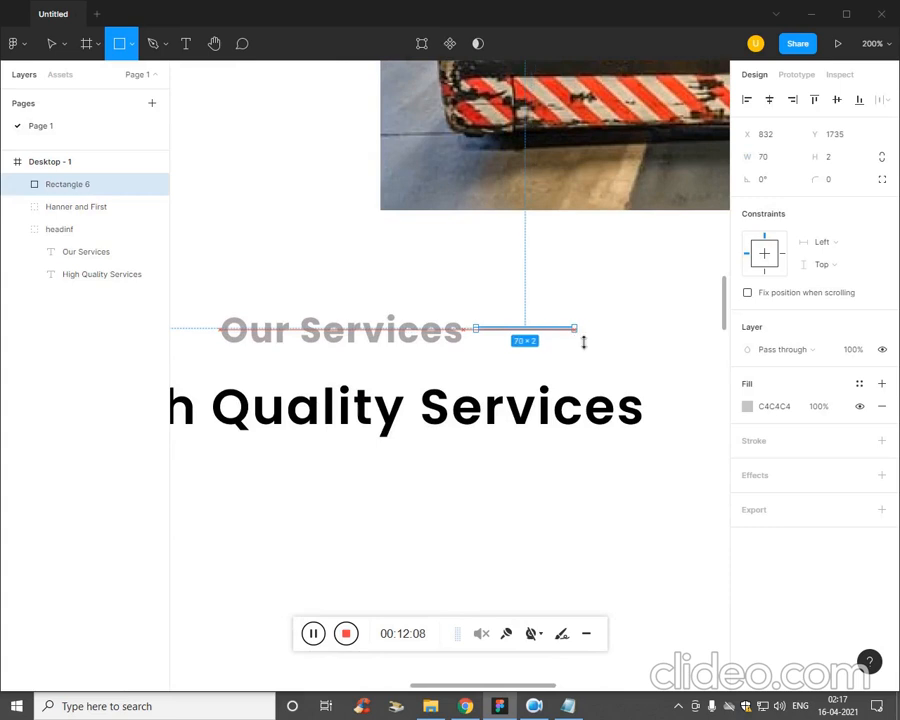
pyautogui.click(747, 406)
pyautogui.click(612, 623)
pyautogui.click(476, 535)
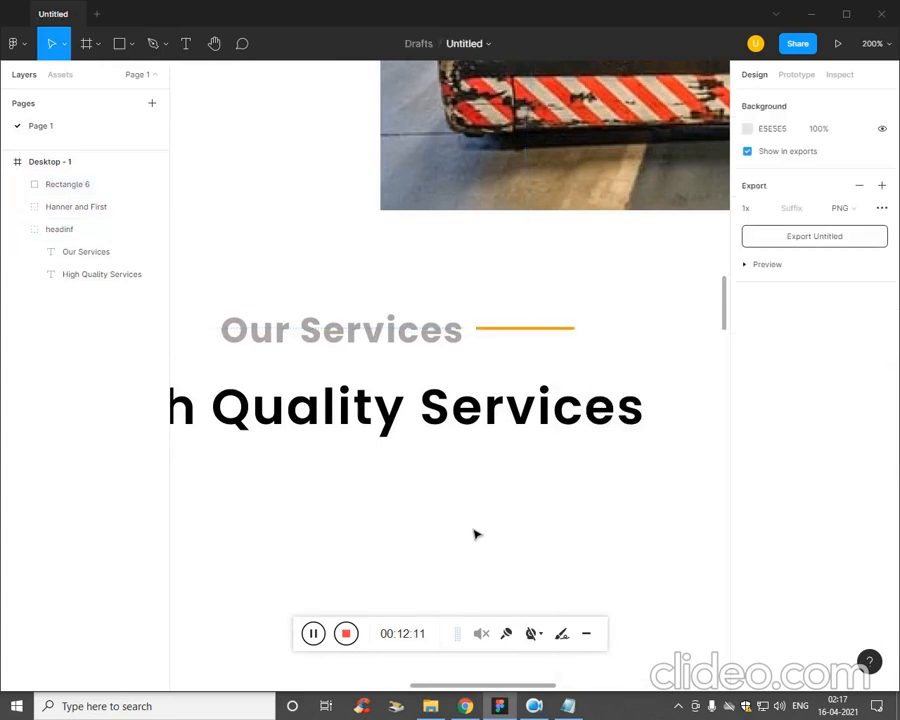
# Duplicate the orange line to the left side of the Our Services title and move the copy closer to the text.
pyautogui.moveTo(445, 462); pyautogui.dragTo(597, 484)
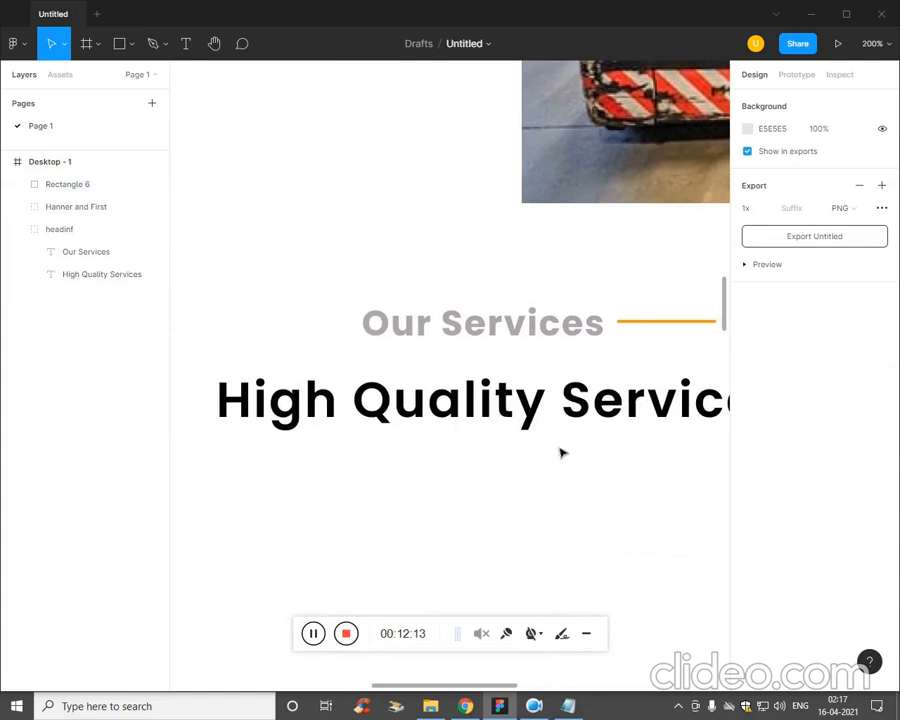
pyautogui.keyDown('alt'); pyautogui.moveTo(693, 324); pyautogui.dragTo(297, 330); pyautogui.keyUp('alt')
pyautogui.click(470, 493)
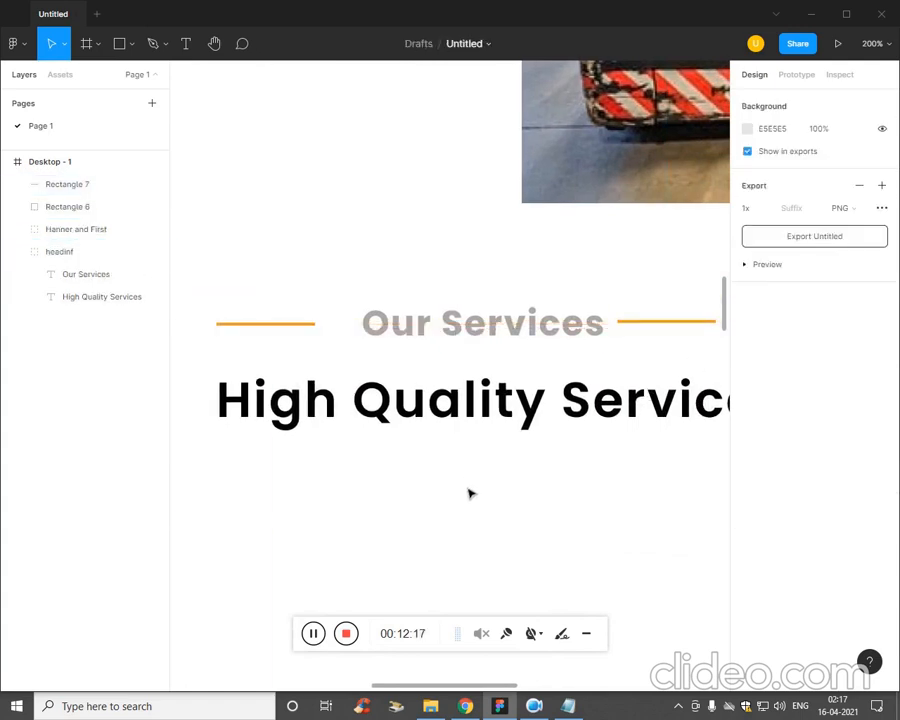
pyautogui.moveTo(304, 334); pyautogui.dragTo(337, 335)
pyautogui.click(388, 478)
pyautogui.click(418, 450)
pyautogui.hotkey('ctrl', '-')
pyautogui.hotkey('ctrl', '-')
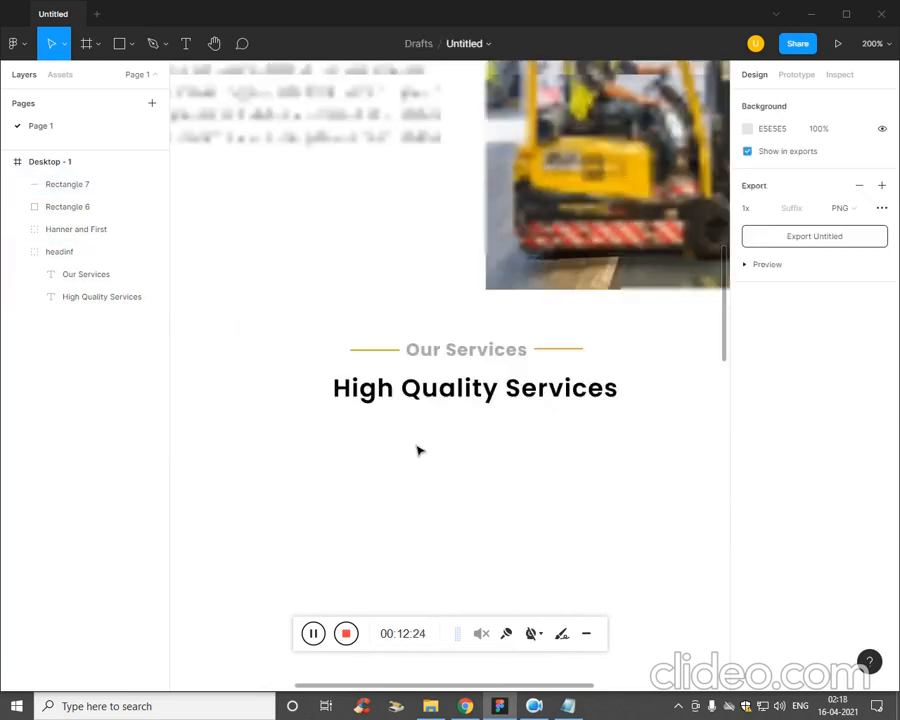
pyautogui.scroll(1, 432, 454)
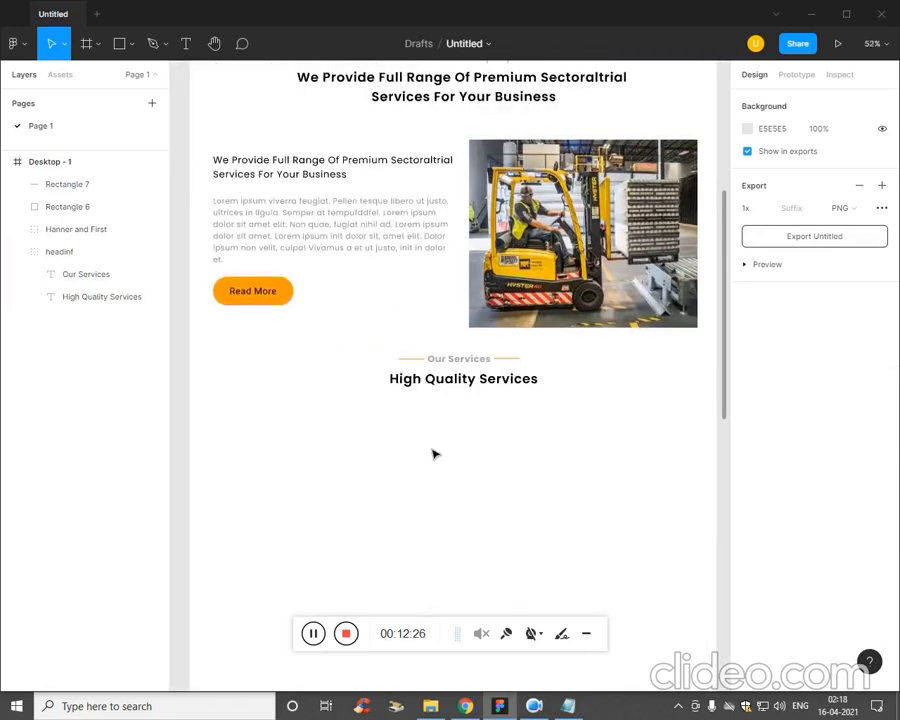
pyautogui.click(512, 360)
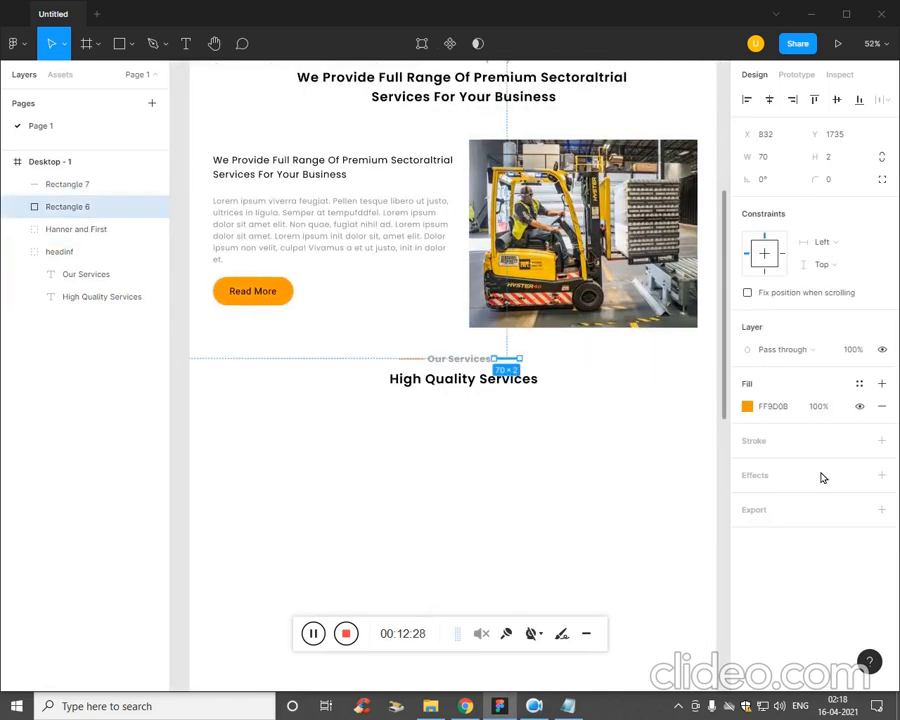
pyautogui.click(514, 552)
pyautogui.scroll(3, 569, 486)
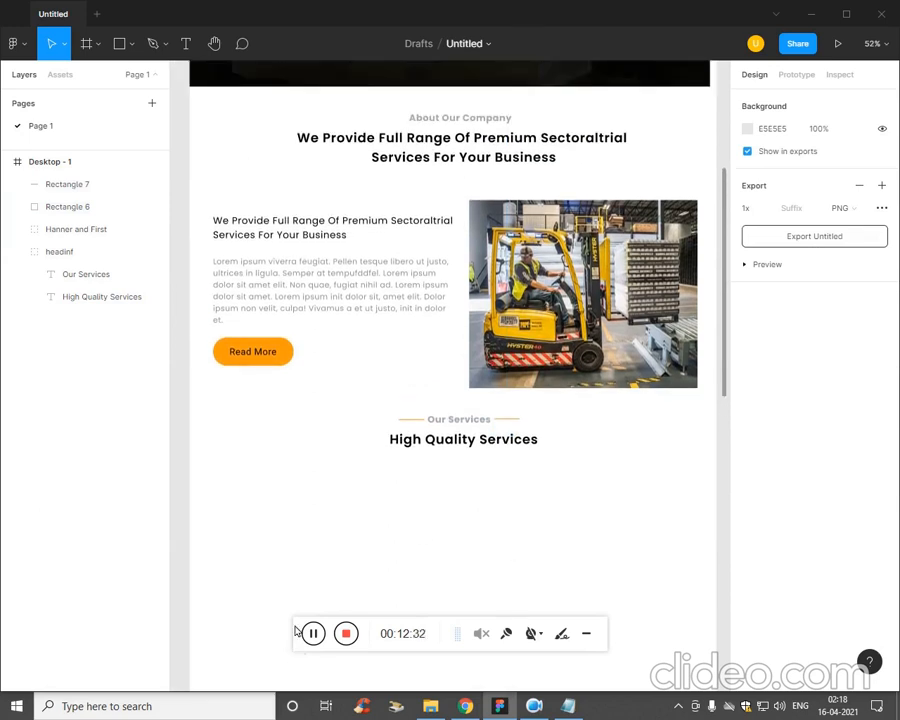
pyautogui.scroll(-3, 479, 436)
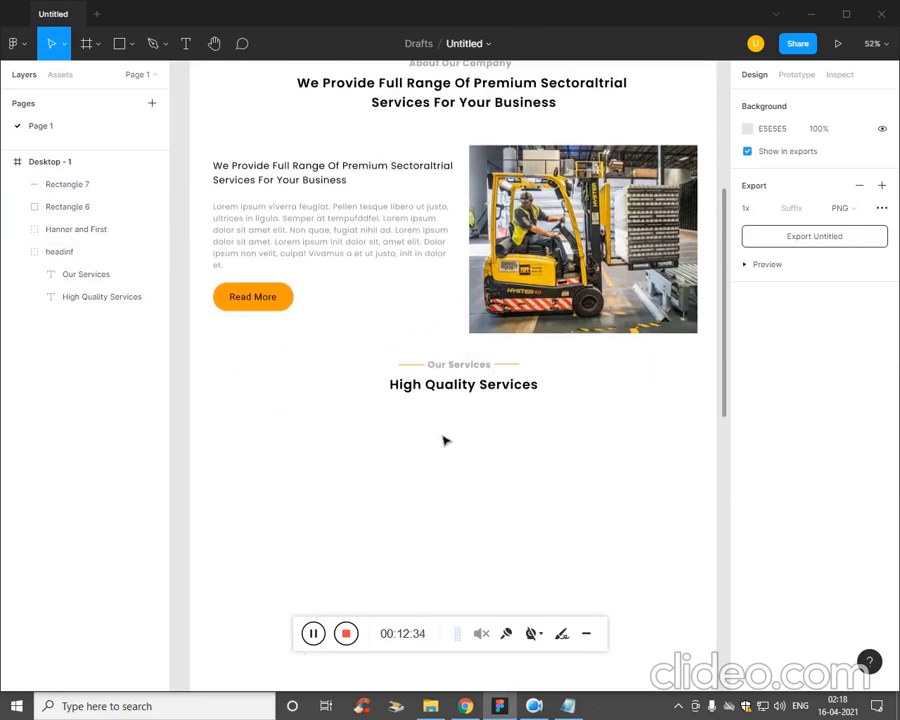
pyautogui.scroll(1, 243, 418)
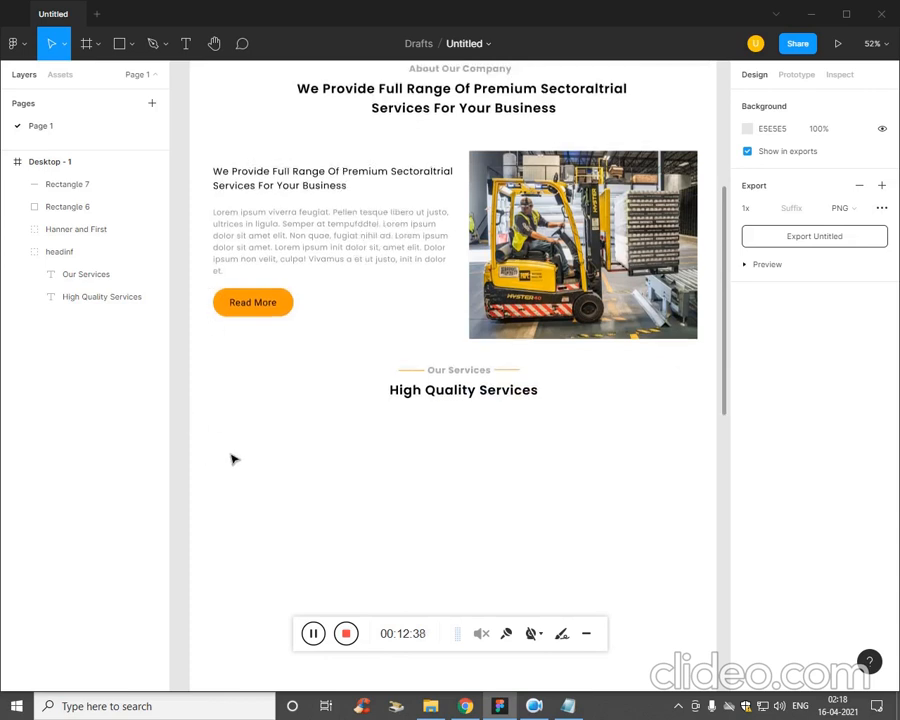
# Draw a grey card rectangle about 324 px tall below the High Quality Services heading, near the frame's left edge.
pyautogui.click(131, 45)
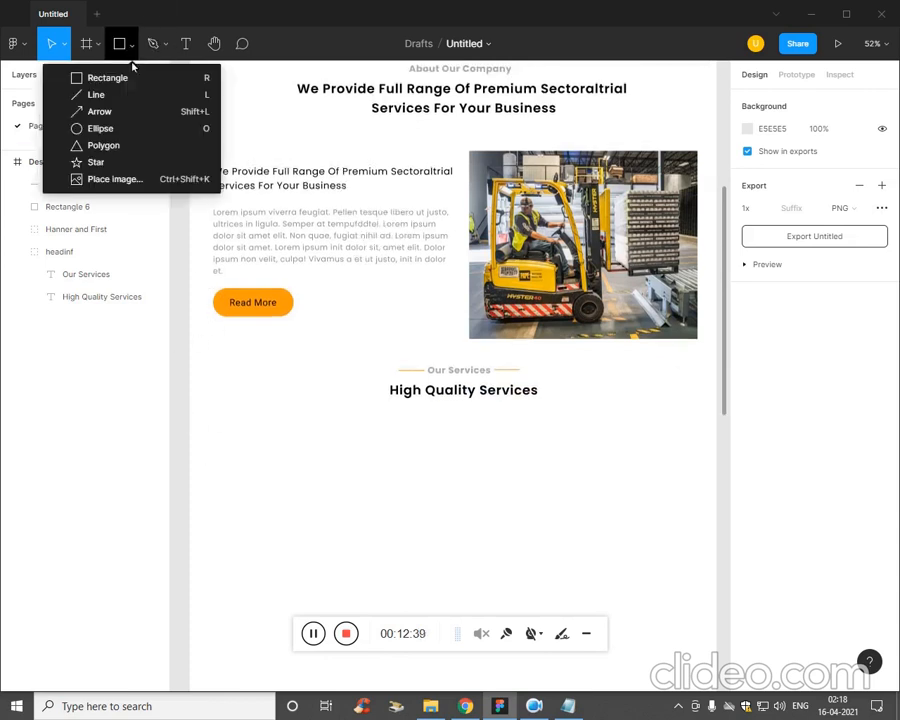
pyautogui.click(132, 76)
pyautogui.moveTo(228, 430); pyautogui.dragTo(357, 548)
pyautogui.click(530, 550)
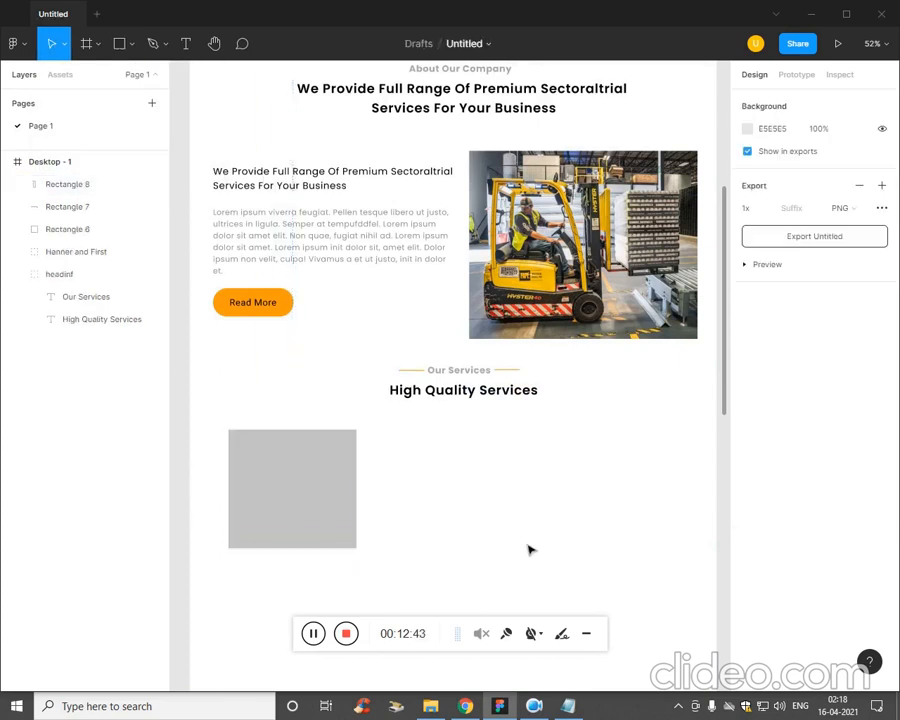
# Insert the fluent globe-search-24-filled icon from the Iconify plugin near the grey card's upper edge and enlarge it to 115 × 115.
pyautogui.click(16, 43)
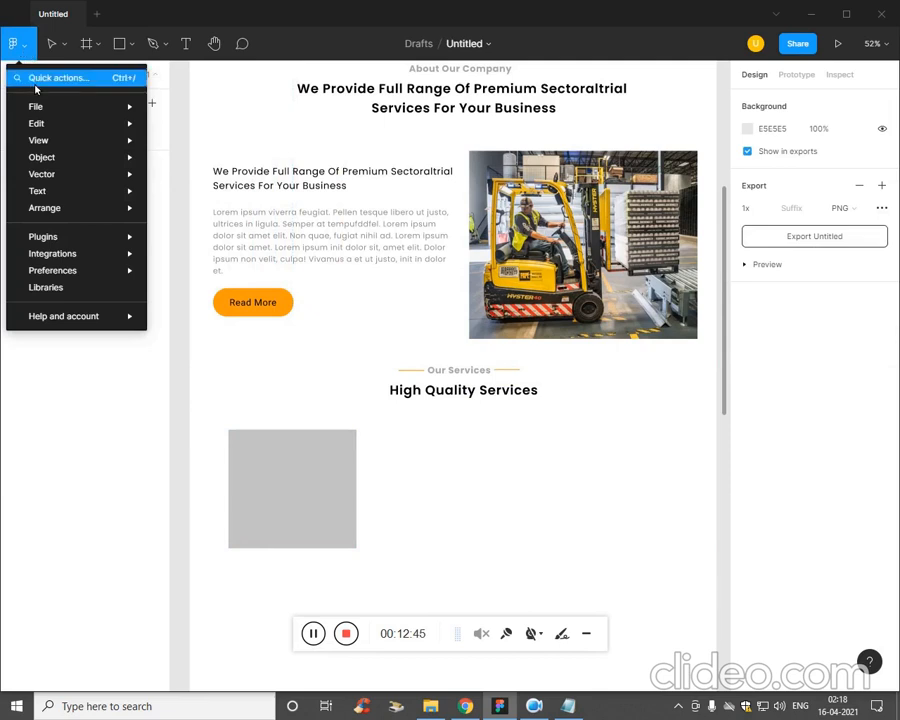
pyautogui.moveTo(86, 252)
pyautogui.moveTo(129, 237)
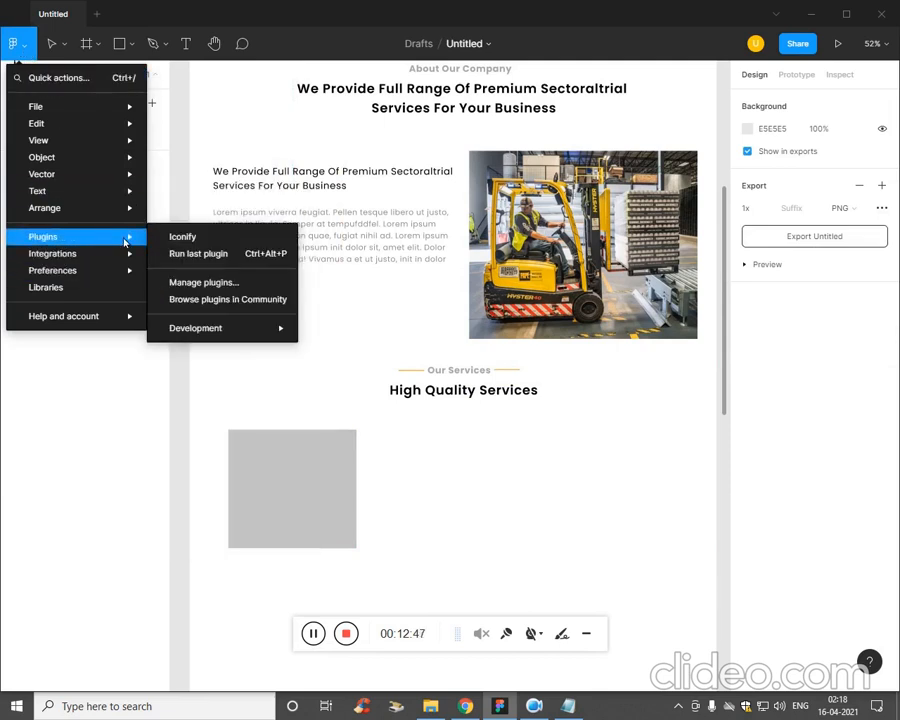
pyautogui.click(225, 245)
pyautogui.scroll(-3, 600, 470)
pyautogui.click(589, 467)
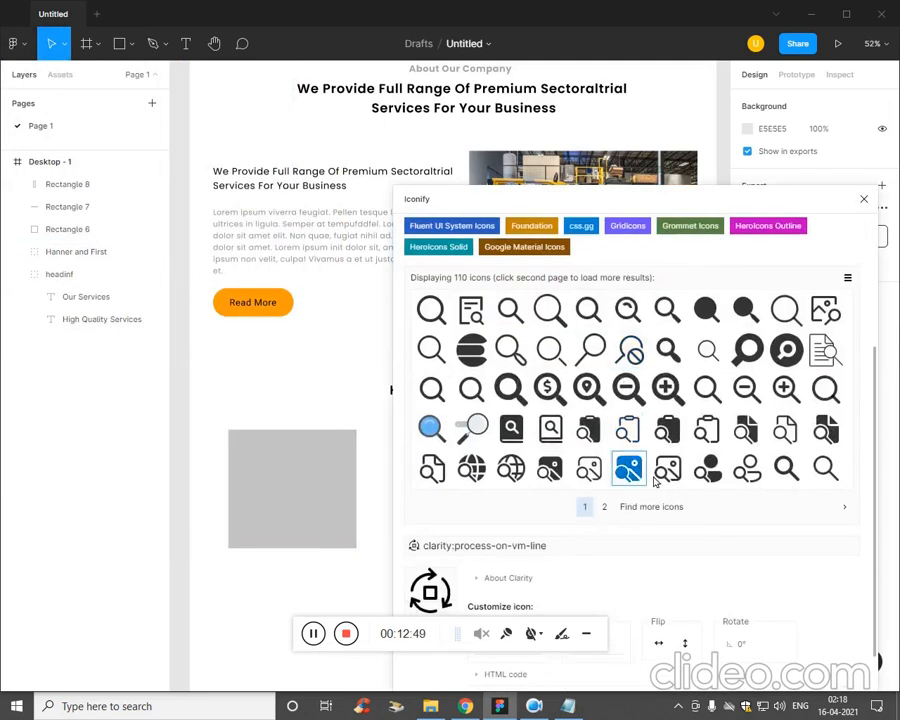
pyautogui.moveTo(471, 467); pyautogui.dragTo(317, 467)
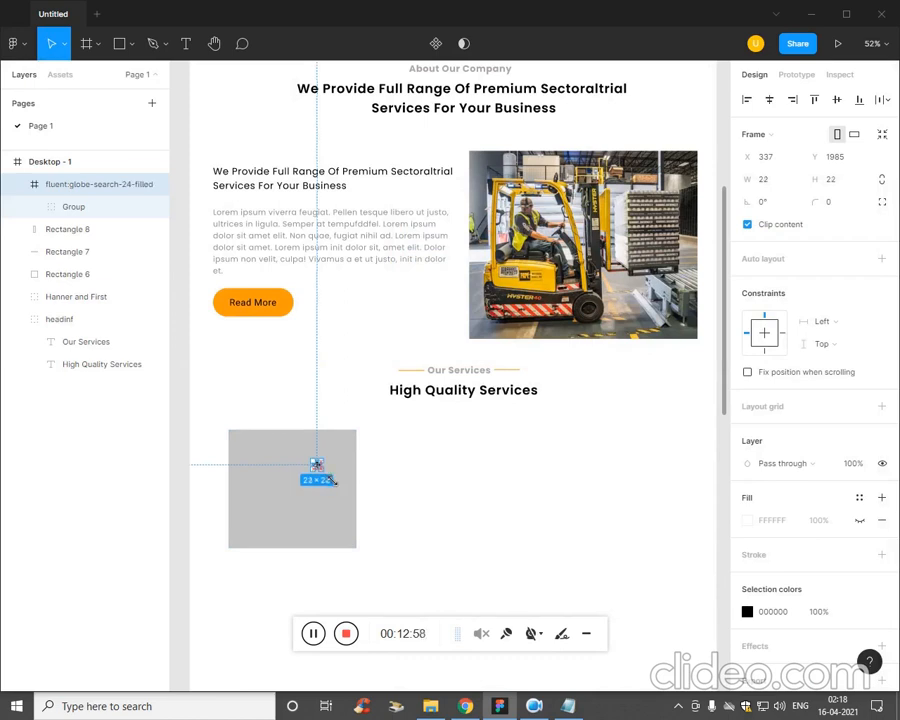
pyautogui.moveTo(335, 481); pyautogui.dragTo(295, 471)
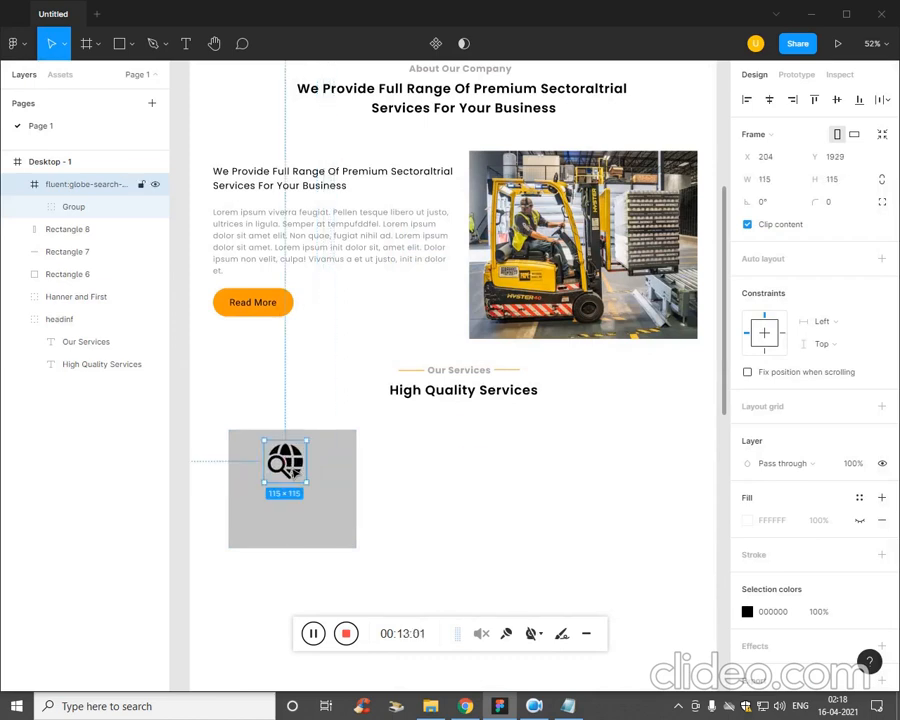
# Copy Mechanical Works from the Plan notes in Notepad and add it as a text below the globe icon in the card.
pyautogui.click(568, 706)
pyautogui.moveTo(645, 369); pyautogui.dragTo(537, 375)
pyautogui.hotkey('ctrl', 'c')
pyautogui.click(433, 520)
pyautogui.press('t')
pyautogui.click(258, 500)
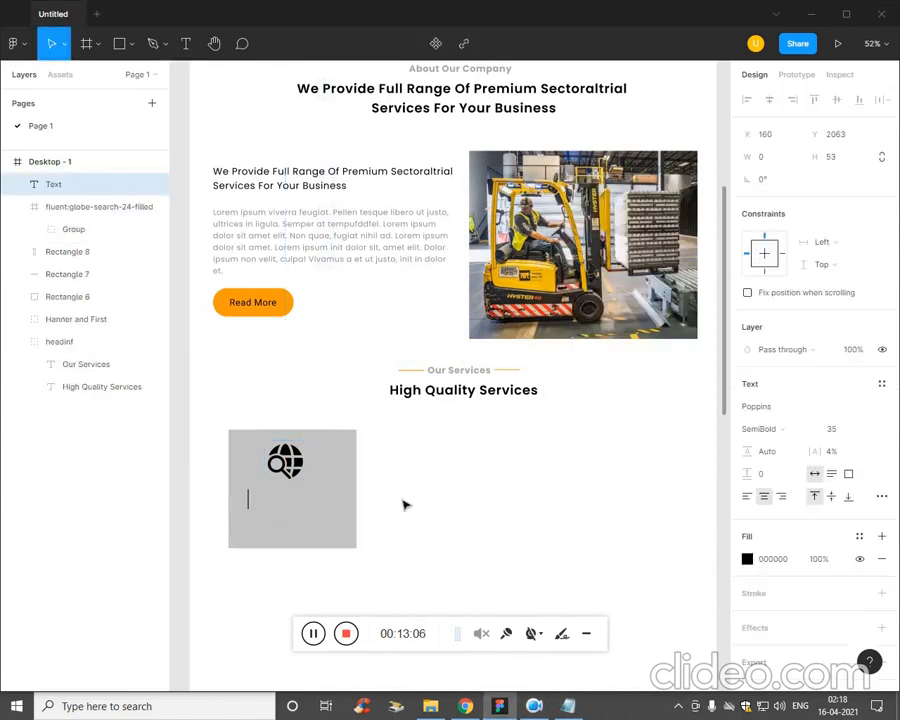
pyautogui.hotkey('ctrl', 'v')
pyautogui.hotkey('ctrl', 'a')
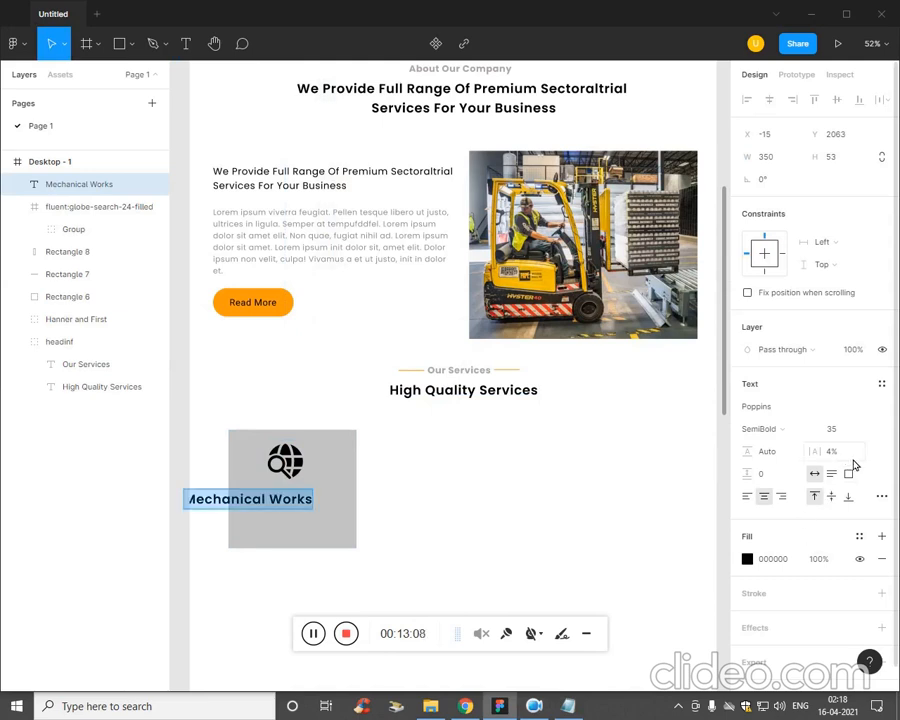
# Set the font size of the Mechanical Works text to 26.
pyautogui.click(855, 433)
pyautogui.write('33')
pyautogui.press('Return')
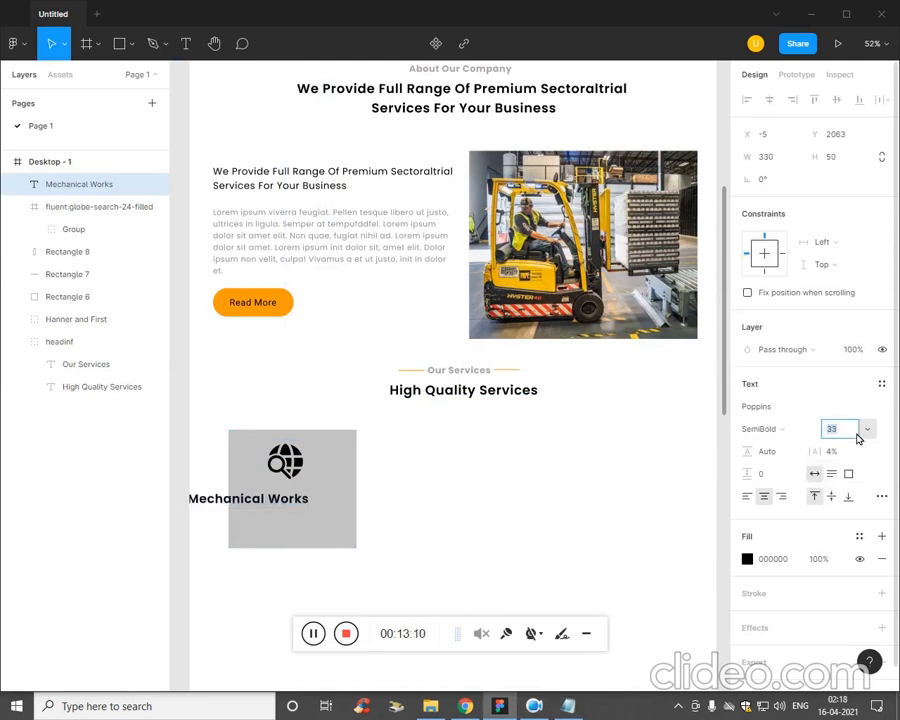
pyautogui.press('Down')
pyautogui.press('Down')
pyautogui.press('Down')
pyautogui.press('Down')
pyautogui.press('Down')
pyautogui.press('Down')
pyautogui.press('Down')
pyautogui.press('Escape')
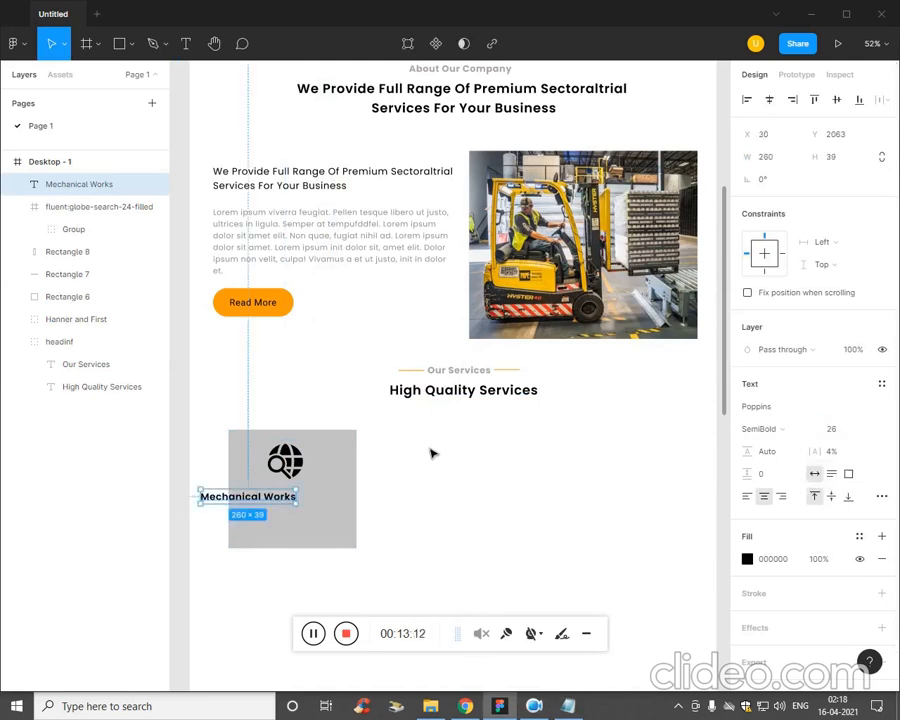
# Align the Mechanical Works text and the grey card on their horizontal centres.
pyautogui.click(336, 502)
pyautogui.keyDown('shift'); pyautogui.click(290, 502); pyautogui.keyUp('shift')
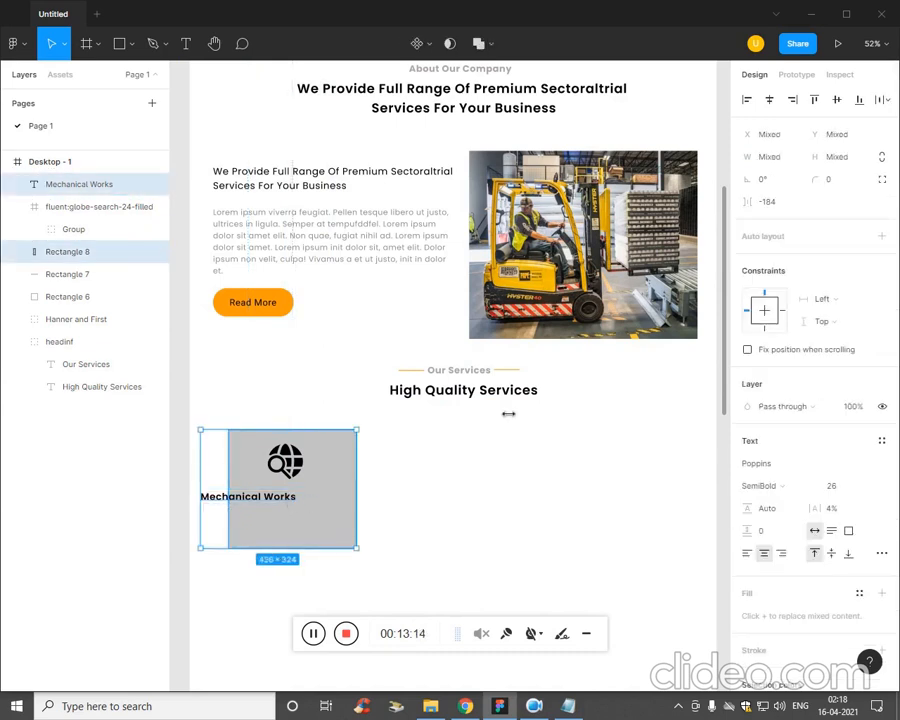
pyautogui.click(771, 101)
pyautogui.click(454, 552)
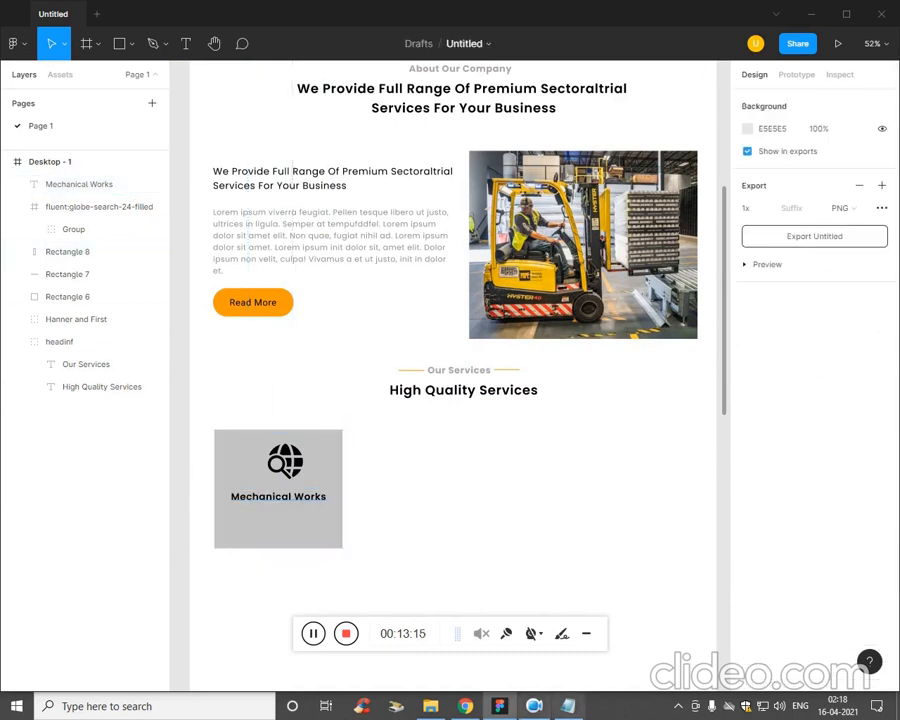
# Copy the two-line Lorem ipsum description under Mechanical Works from the Plan notes in Notepad and return to the design.
pyautogui.hotkey('alt', 'Tab')
pyautogui.moveTo(735, 403); pyautogui.dragTo(545, 398)
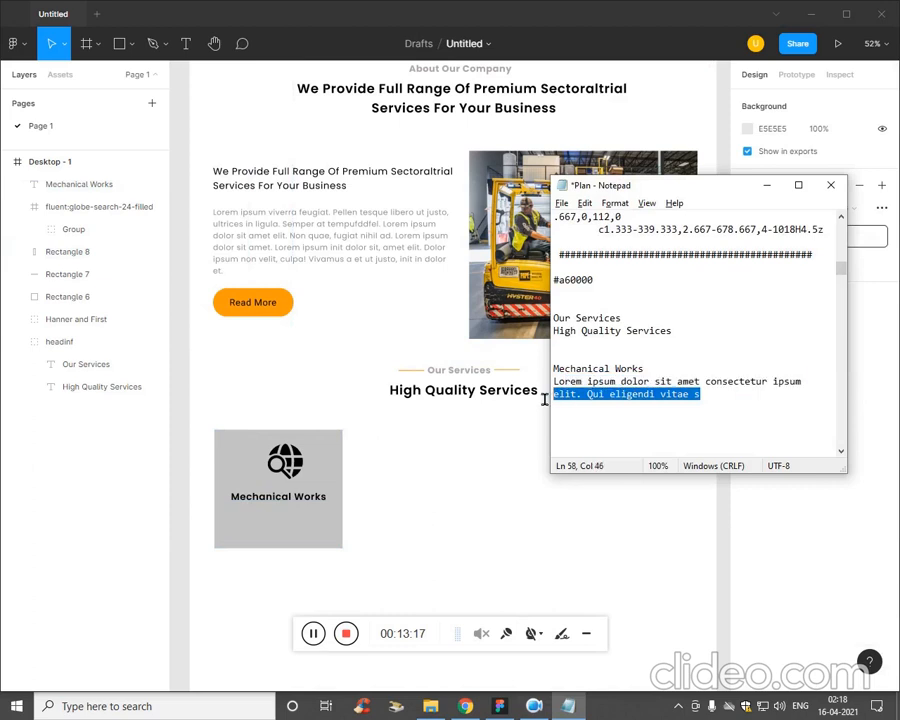
pyautogui.click(545, 398)
pyautogui.hotkey('alt', 'Tab')
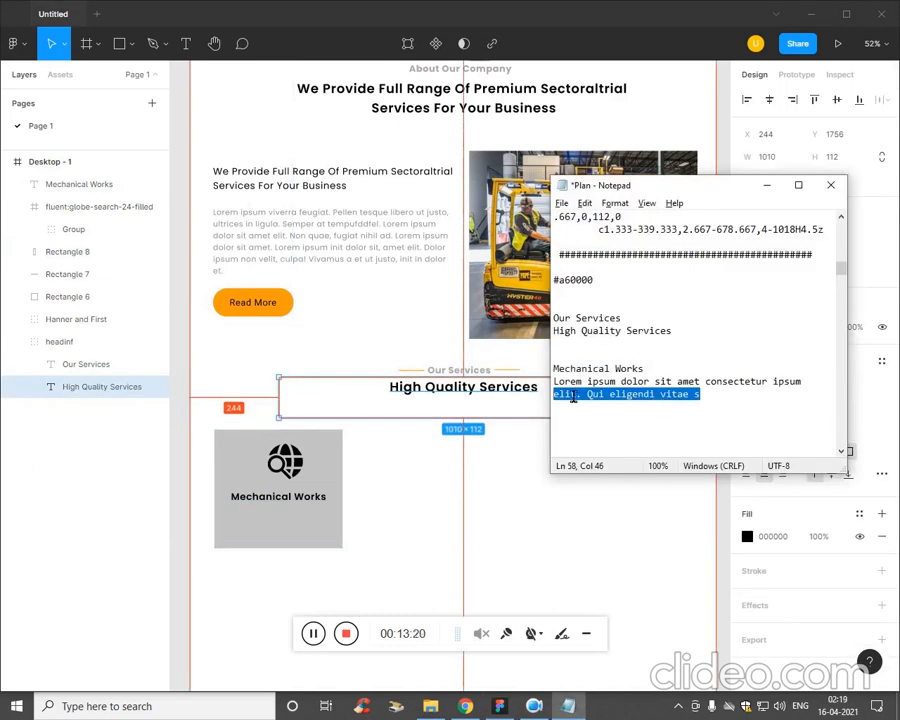
pyautogui.moveTo(566, 393); pyautogui.dragTo(555, 381)
pyautogui.hotkey('ctrl', 'c')
pyautogui.click(452, 512)
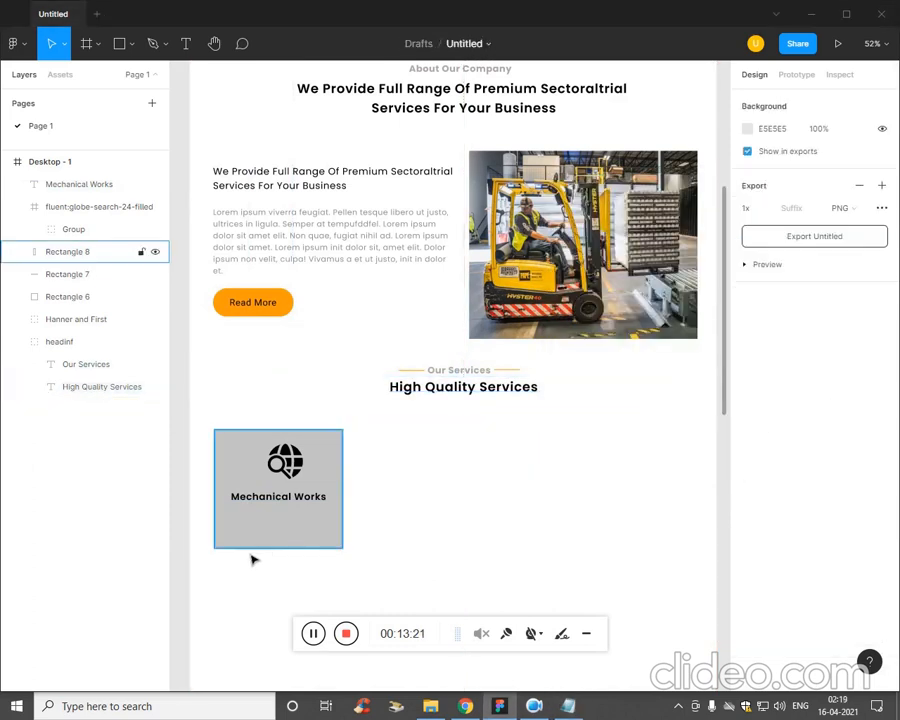
# Add the copied Lorem ipsum description in a 301 × 77 text box below Mechanical Works and set its font size to 15.
pyautogui.press('t')
pyautogui.moveTo(234, 518); pyautogui.dragTo(334, 541)
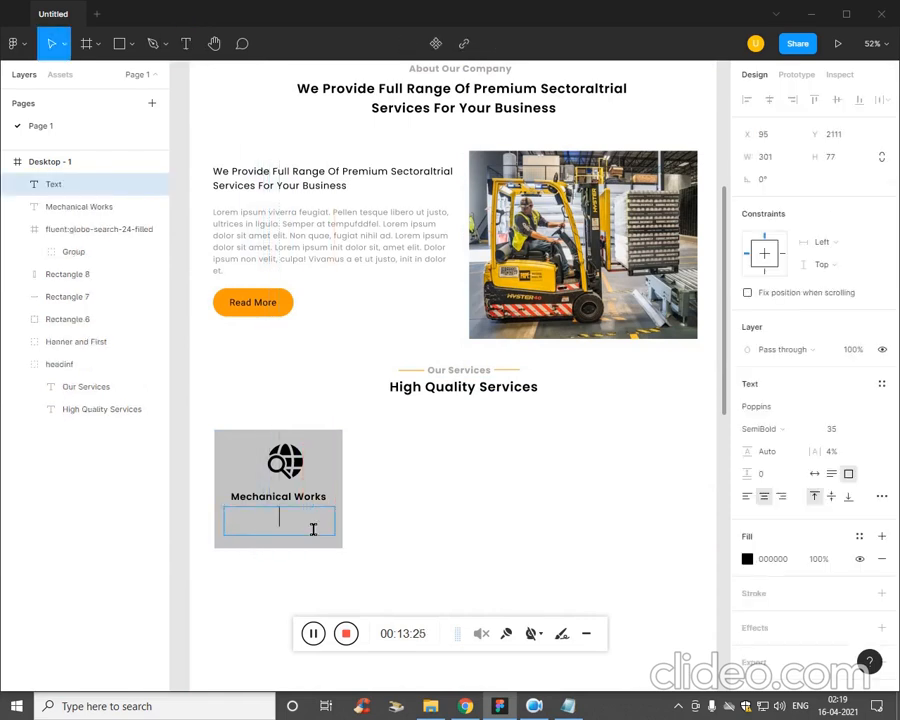
pyautogui.hotkey('ctrl', 'v')
pyautogui.hotkey('ctrl', 'a')
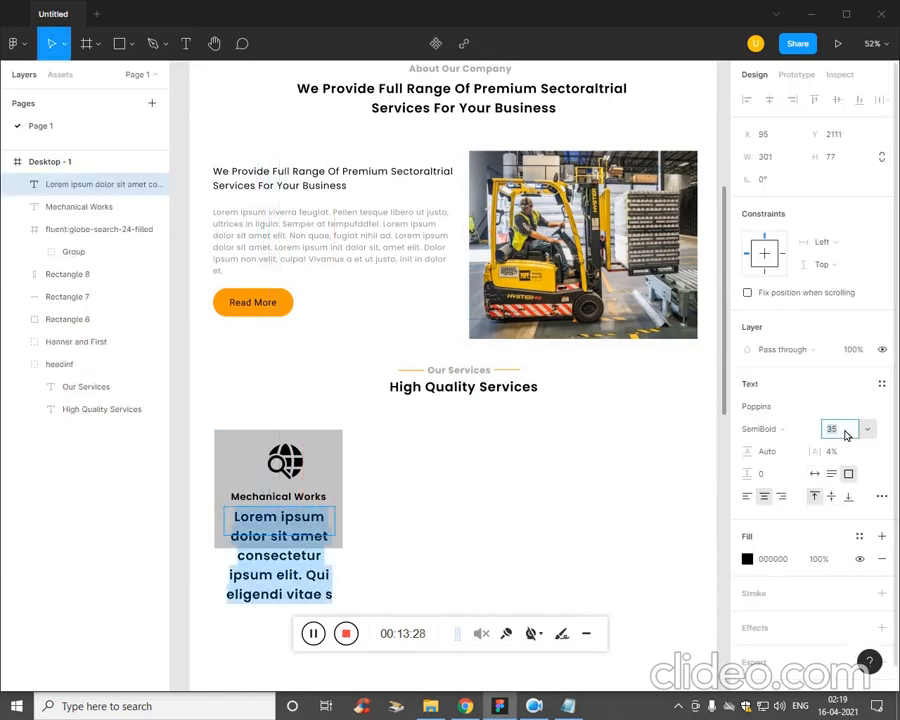
pyautogui.write('15')
pyautogui.press('Return')
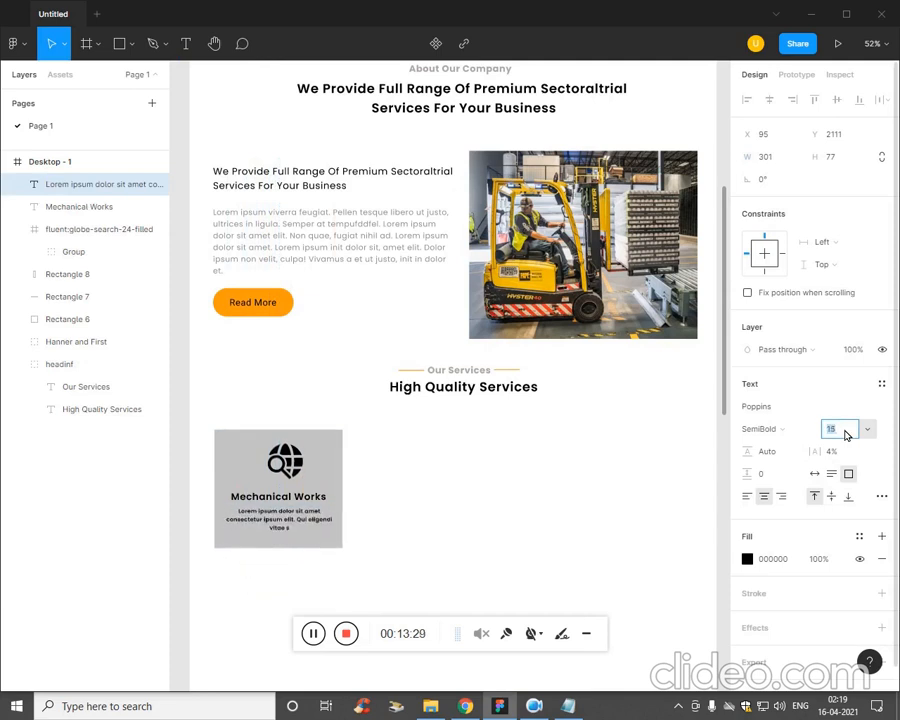
# Set the Lorem ipsum description's font size to 16 and its fill colour to grey 888888.
pyautogui.press('Up')
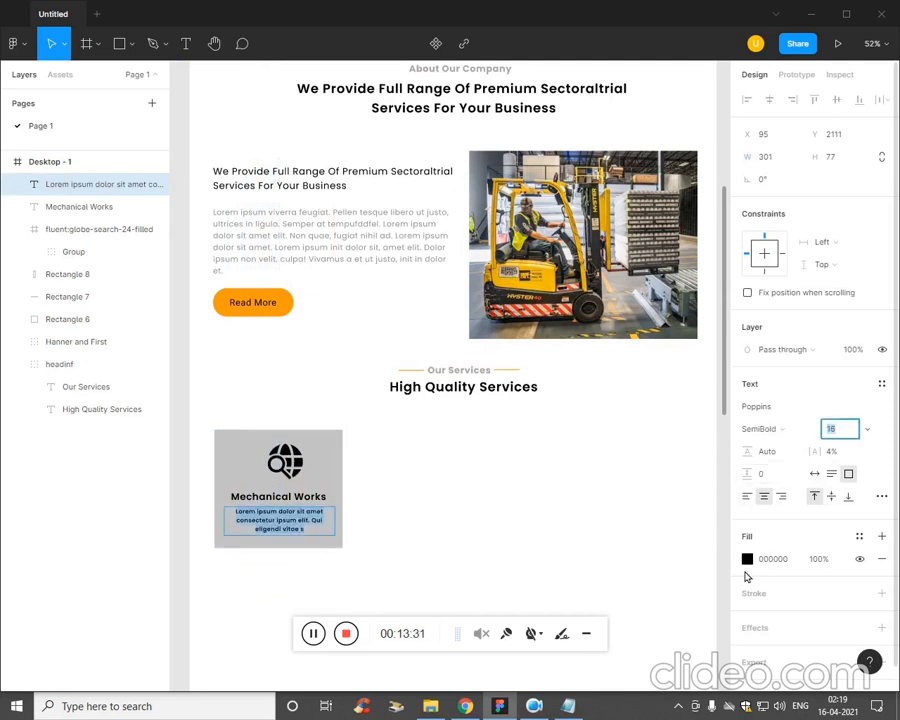
pyautogui.click(747, 559)
pyautogui.moveTo(593, 476); pyautogui.dragTo(560, 418)
# Change the fill of the card rectangle behind the Mechanical Works text to light grey EFEFEF.
pyautogui.click(356, 489)
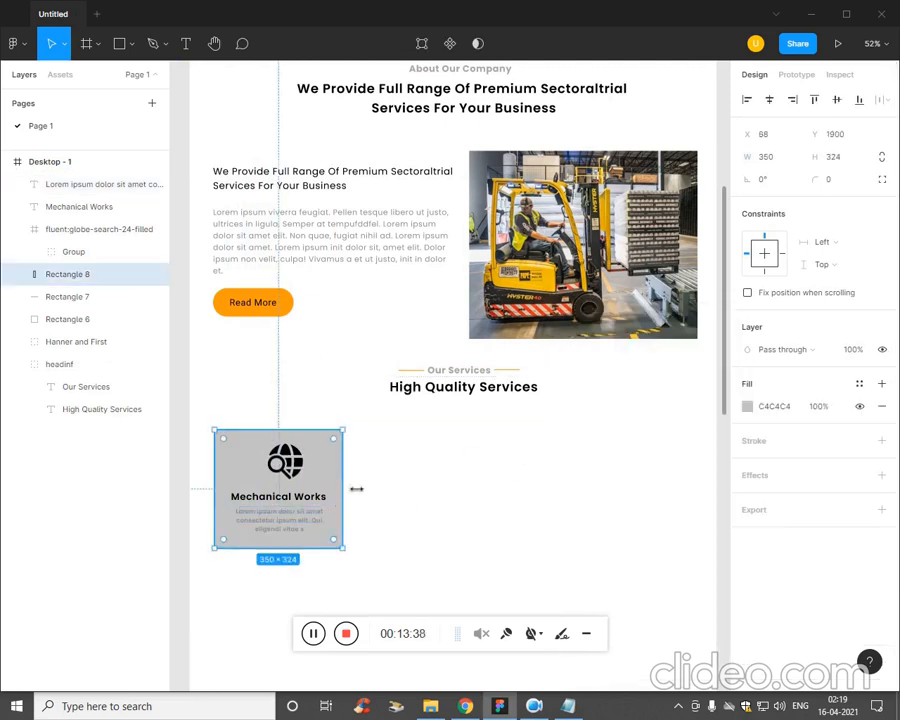
pyautogui.click(747, 406)
pyautogui.moveTo(584, 450); pyautogui.dragTo(567, 357)
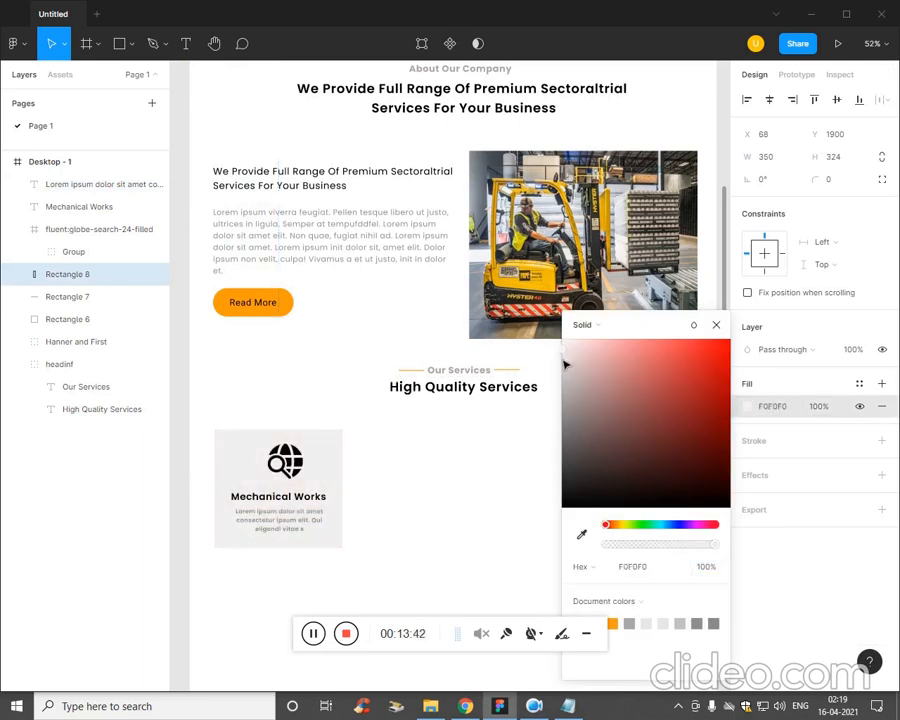
pyautogui.moveTo(563, 359); pyautogui.dragTo(561, 358)
pyautogui.click(400, 540)
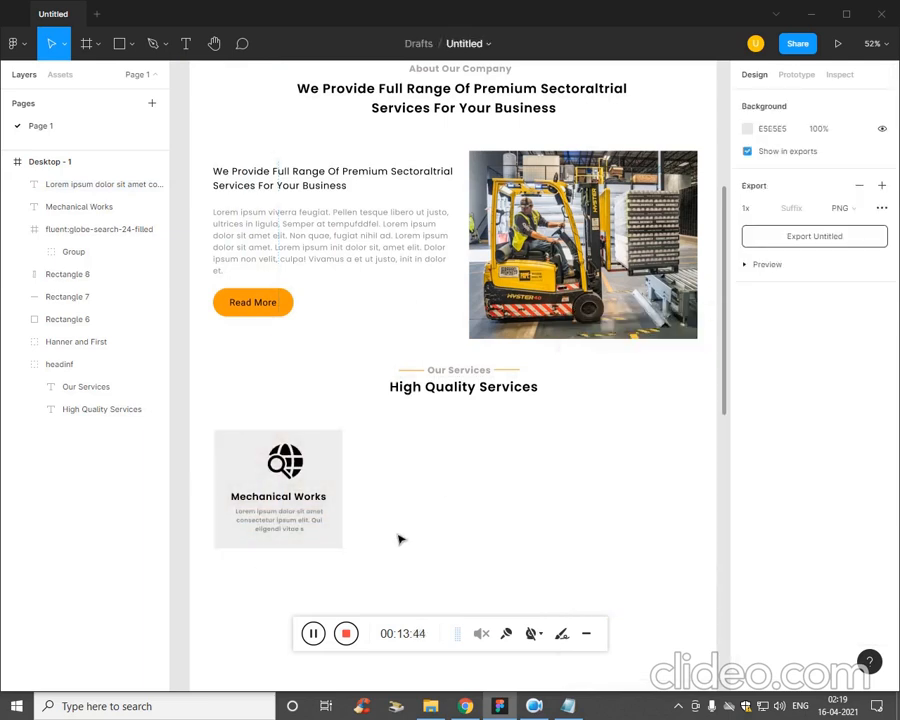
# Align the globe icon and the card rectangle on their horizontal centres.
pyautogui.hotkey('ctrl', '0')
pyautogui.moveTo(409, 542); pyautogui.dragTo(603, 287)
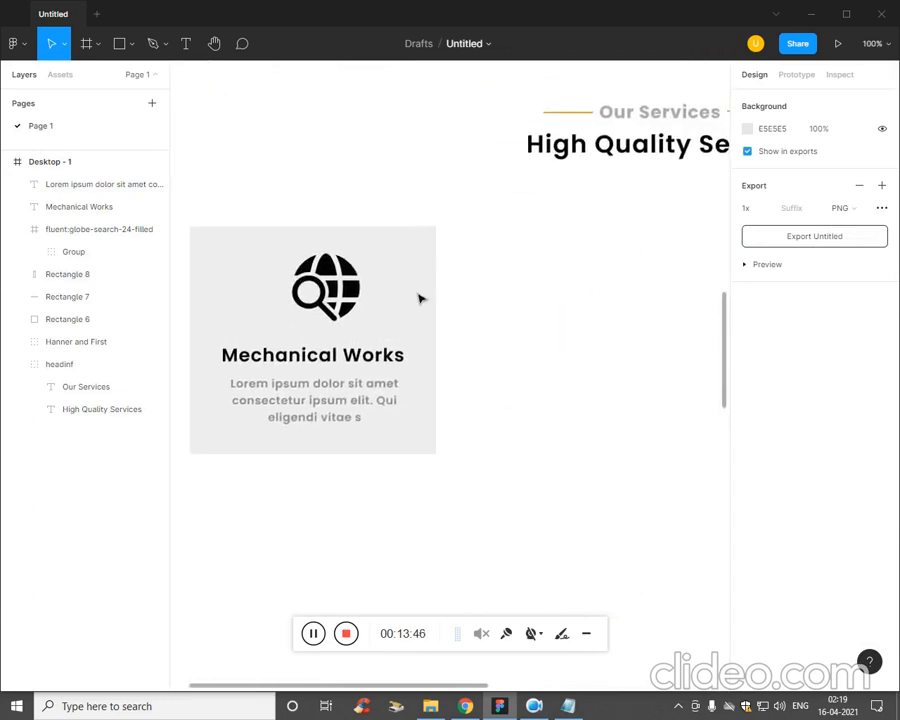
pyautogui.click(355, 297)
pyautogui.keyDown('shift'); pyautogui.click(424, 301); pyautogui.keyUp('shift')
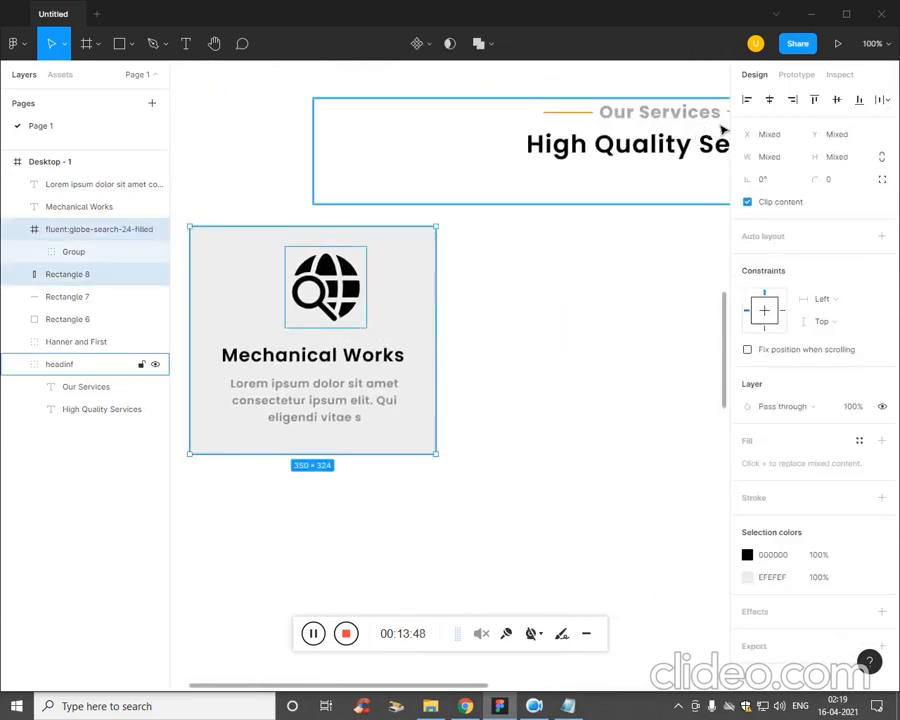
pyautogui.click(769, 100)
pyautogui.click(474, 490)
# Add a drop shadow to the card rectangle with X offset 4 and blur 5, and adjust its Y offset.
pyautogui.press('-')
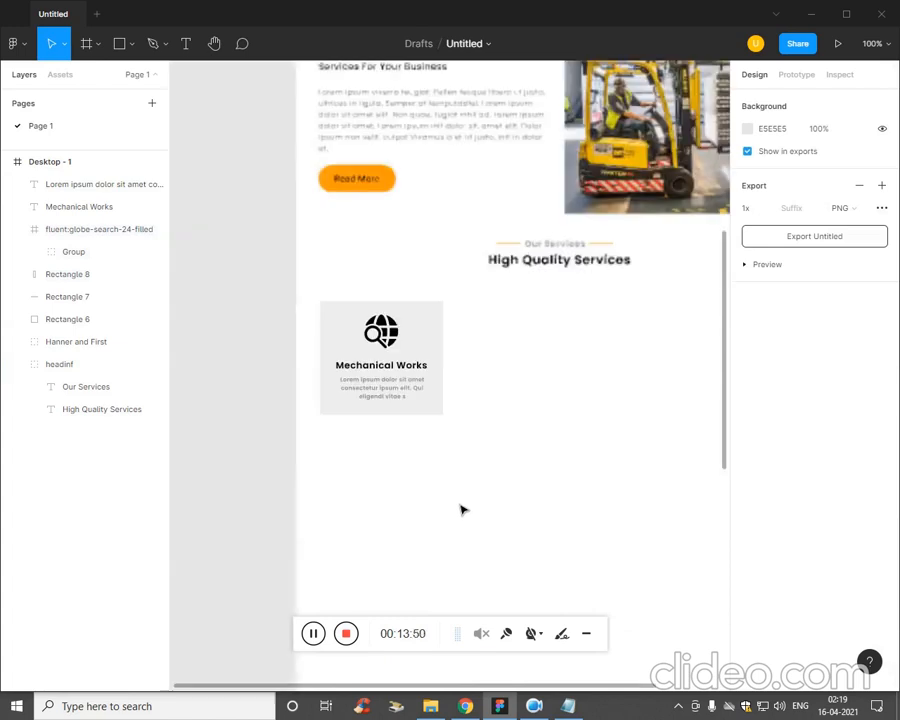
pyautogui.moveTo(443, 413); pyautogui.dragTo(454, 450)
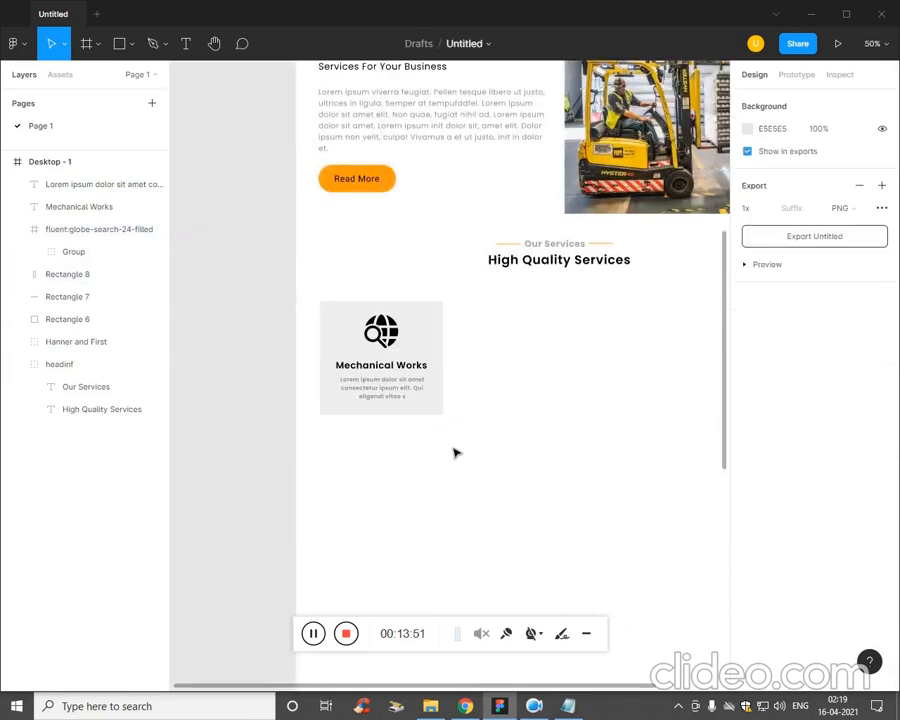
pyautogui.click(442, 392)
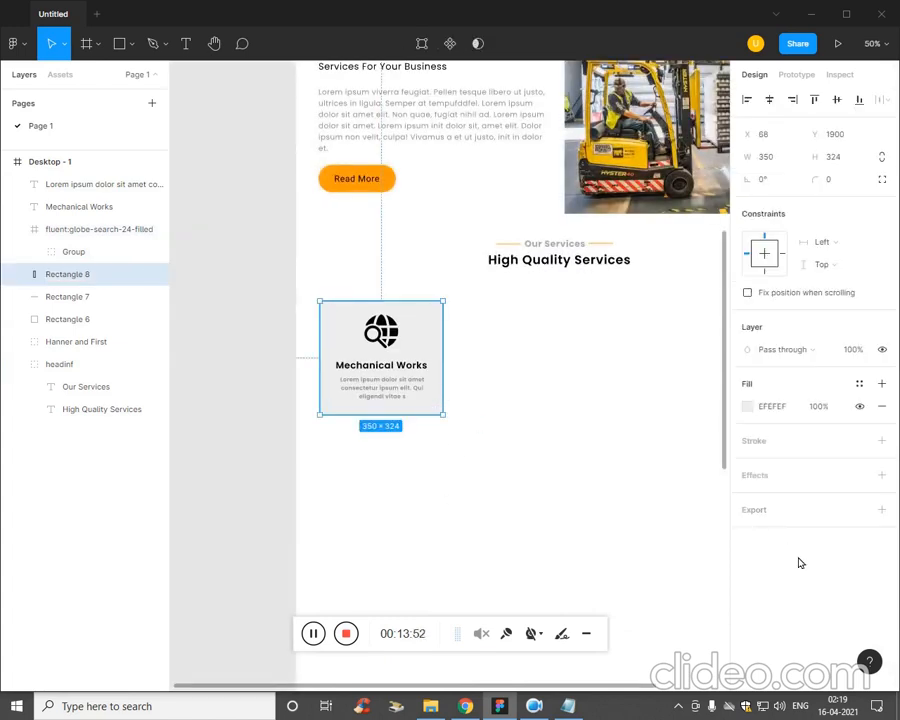
pyautogui.click(882, 476)
pyautogui.click(722, 546)
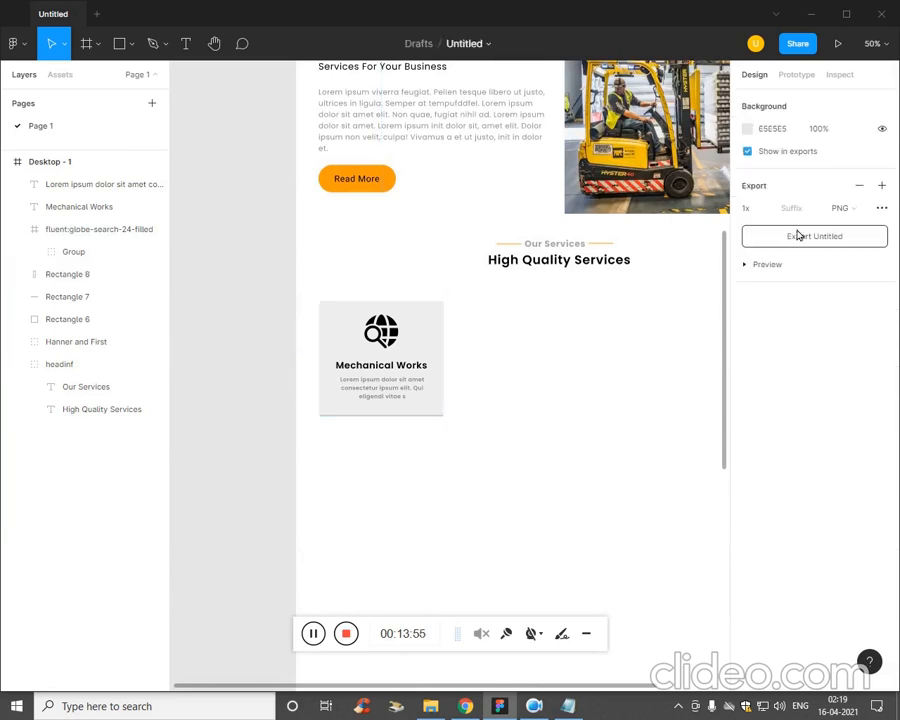
pyautogui.click(438, 334)
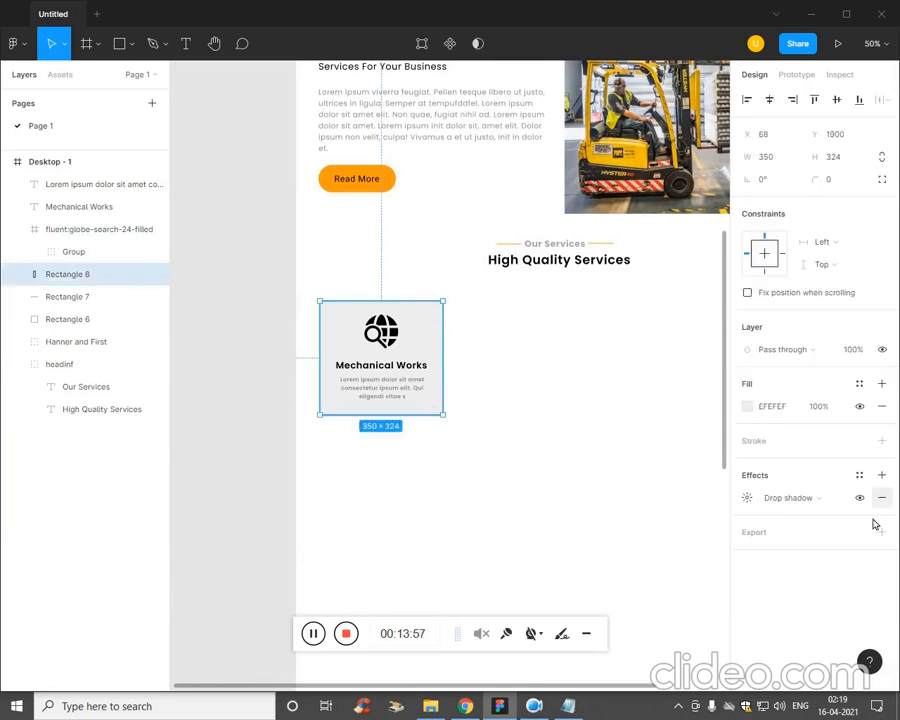
pyautogui.click(748, 499)
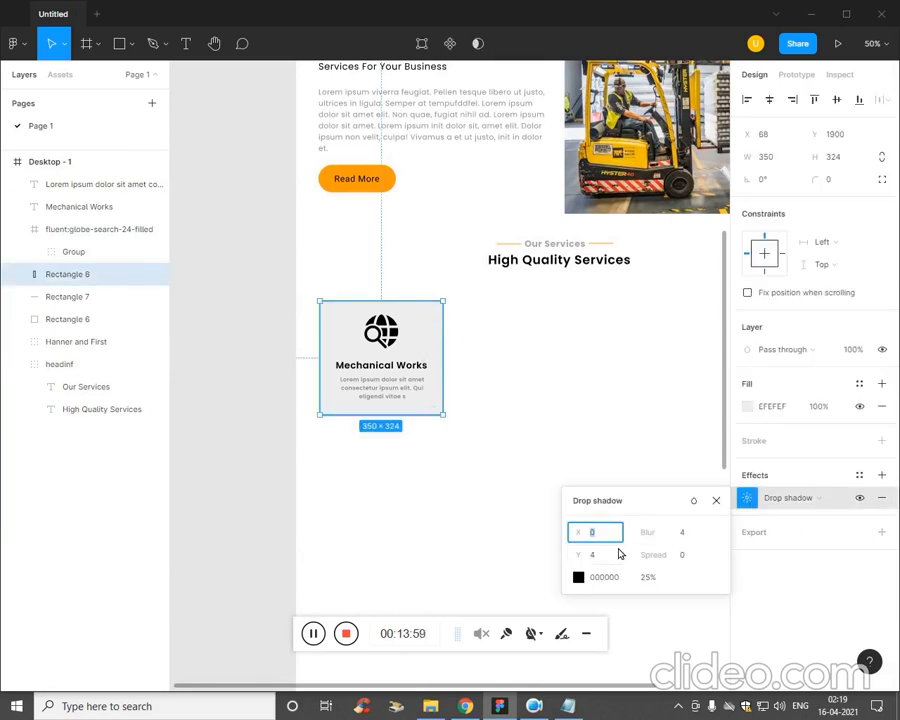
pyautogui.press('Up')
pyautogui.press('Up')
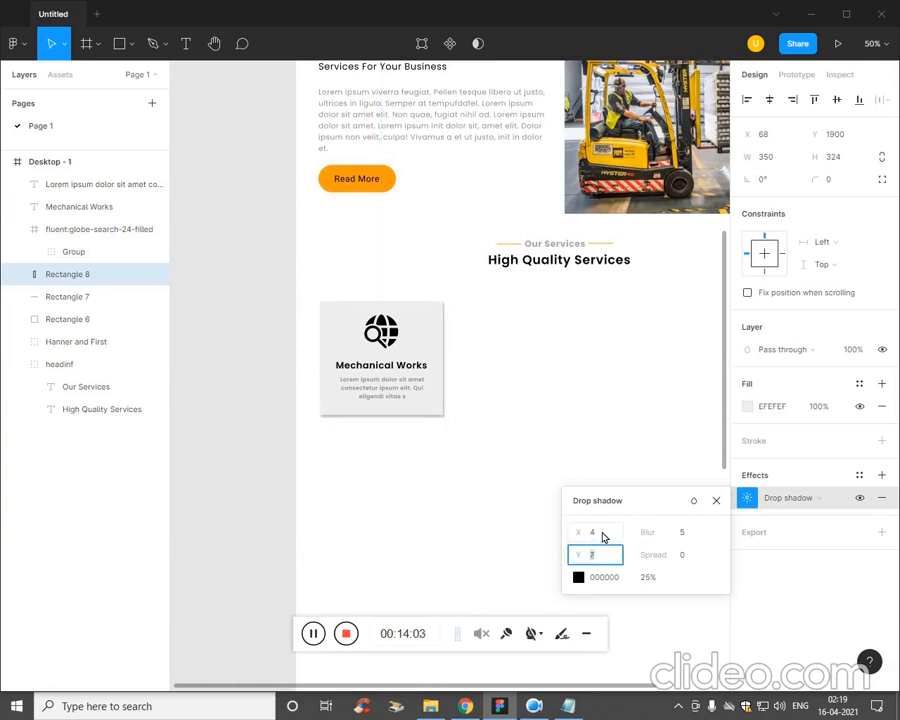
pyautogui.click(484, 524)
pyautogui.moveTo(469, 446); pyautogui.dragTo(366, 388)
pyautogui.hotkey('ctrl', 'g')
pyautogui.click(527, 471)
pyautogui.hotkey('ctrl', 'z')
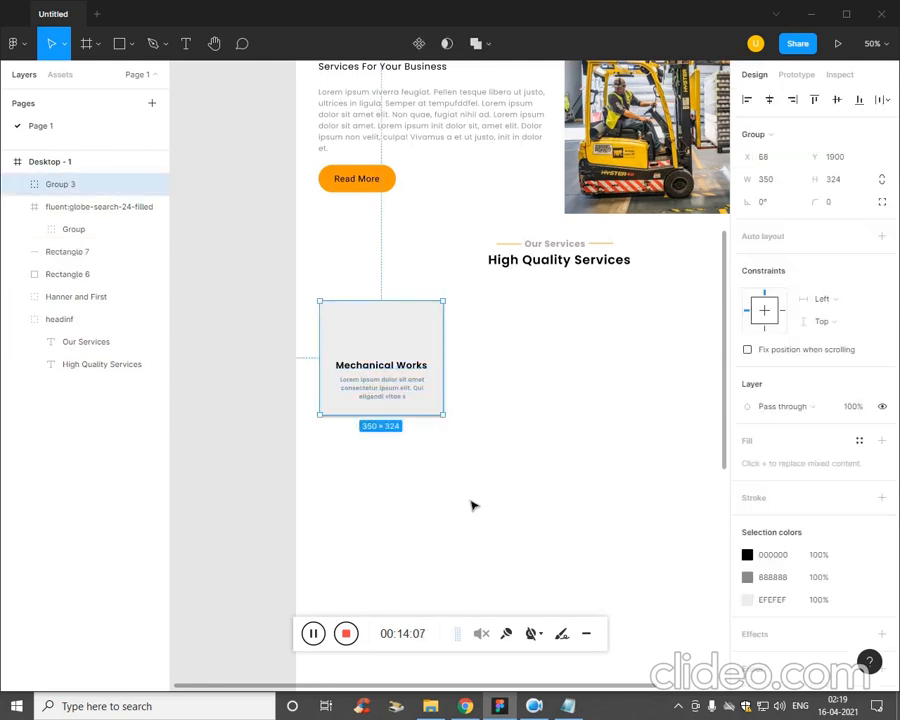
pyautogui.click(477, 507)
pyautogui.hotkey('ctrl', 'z')
pyautogui.hotkey('ctrl', 'z')
pyautogui.click(474, 508)
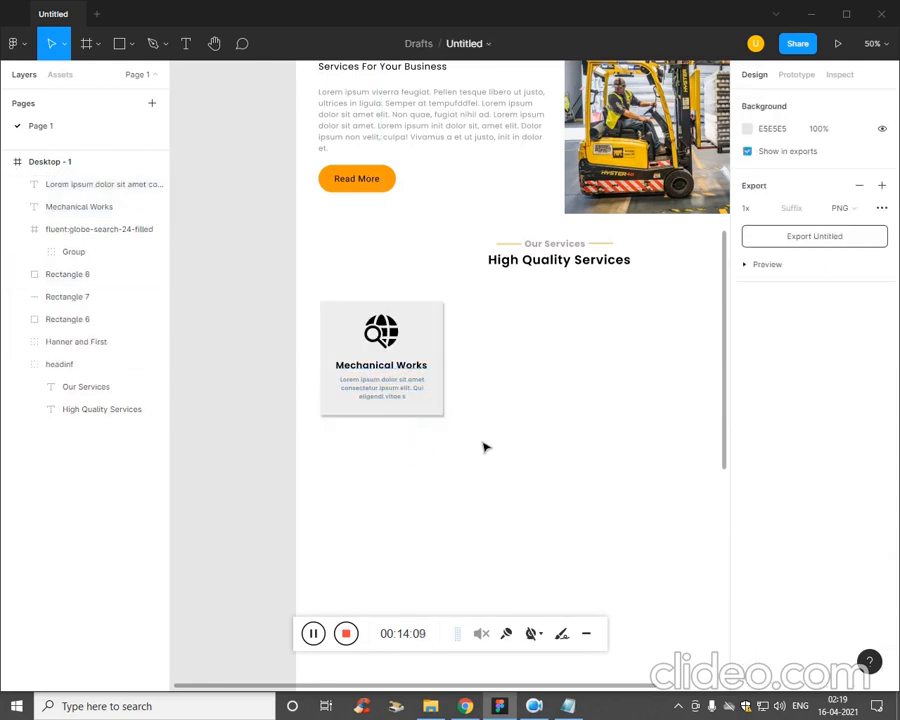
# Group the card rectangle with its icon and texts, and place two copies beside it to form a row of three.
pyautogui.moveTo(480, 436); pyautogui.dragTo(306, 320)
pyautogui.hotkey('ctrl', 'g')
pyautogui.click(446, 418)
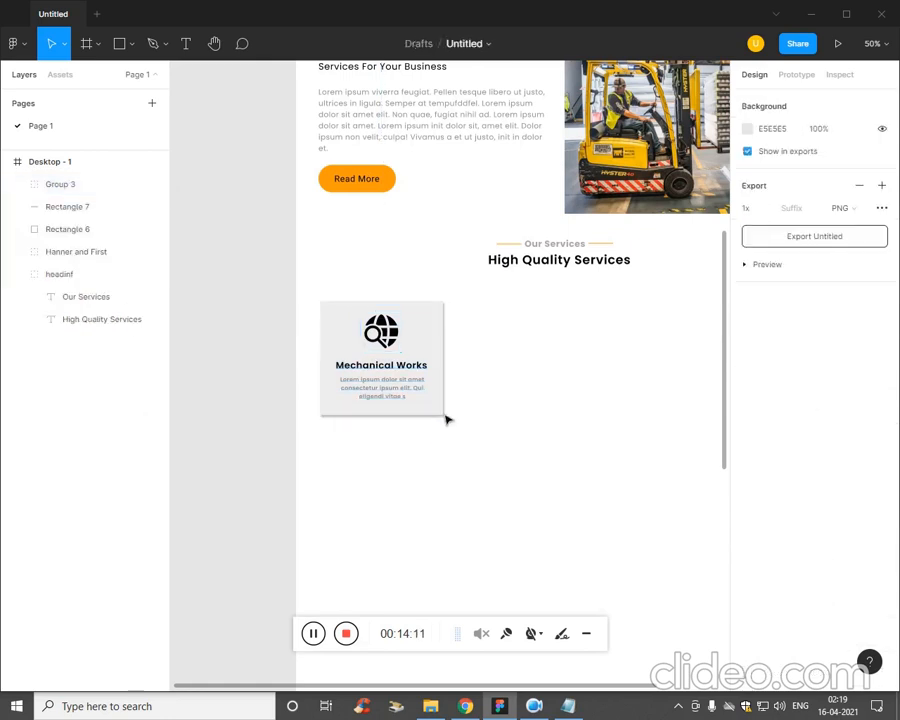
pyautogui.moveTo(430, 406); pyautogui.dragTo(679, 410)
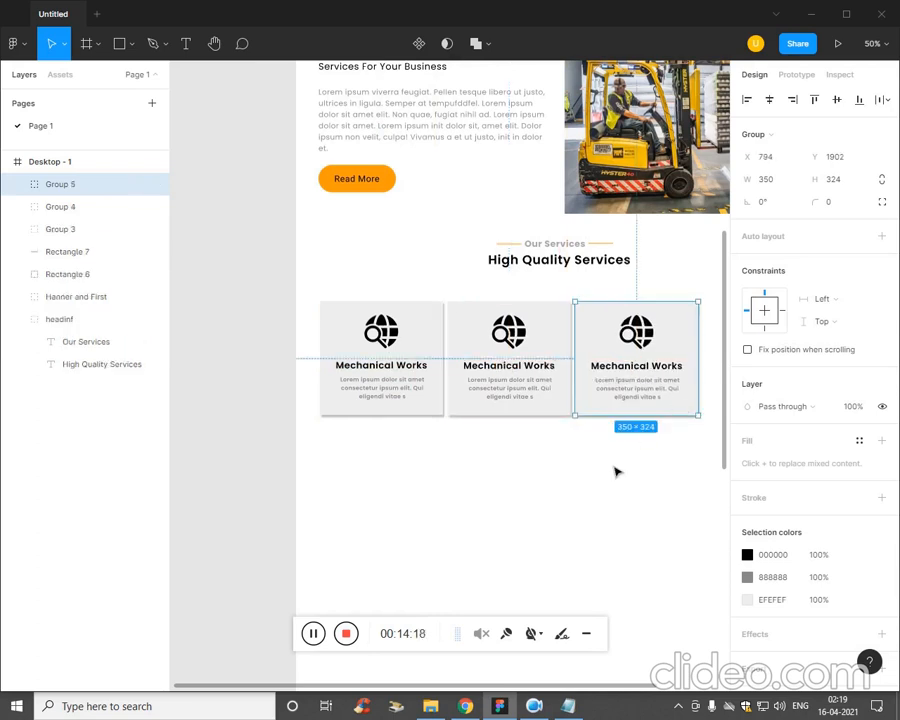
# Scale the three service cards down to about 283 × 262 each and add a fourth copy with a spacing of 11.
pyautogui.moveTo(615, 470); pyautogui.dragTo(231, 402)
pyautogui.click(432, 512)
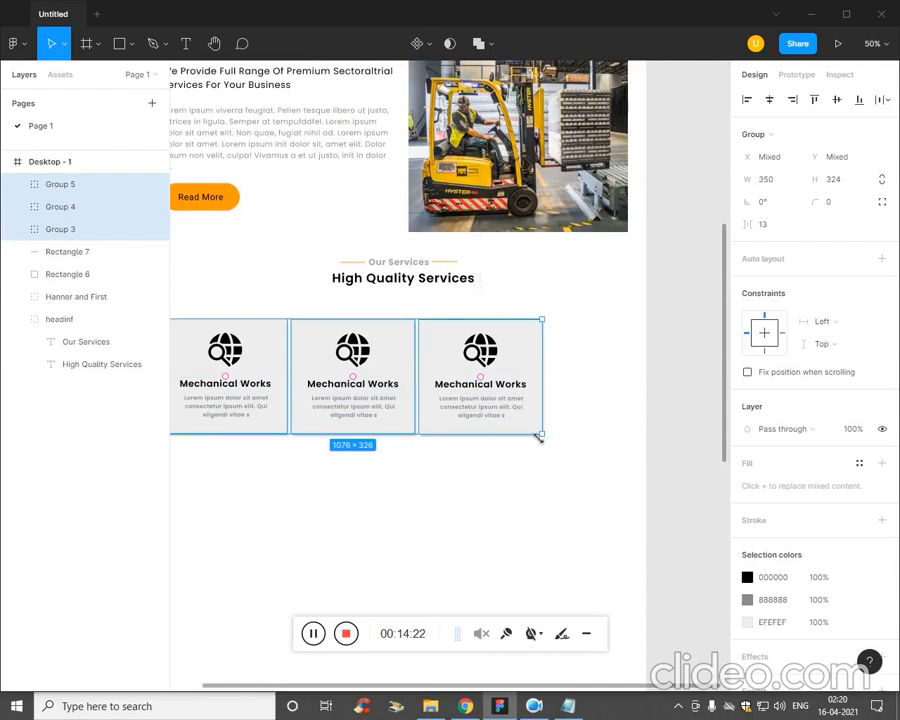
pyautogui.moveTo(538, 437); pyautogui.dragTo(471, 411)
pyautogui.click(452, 471)
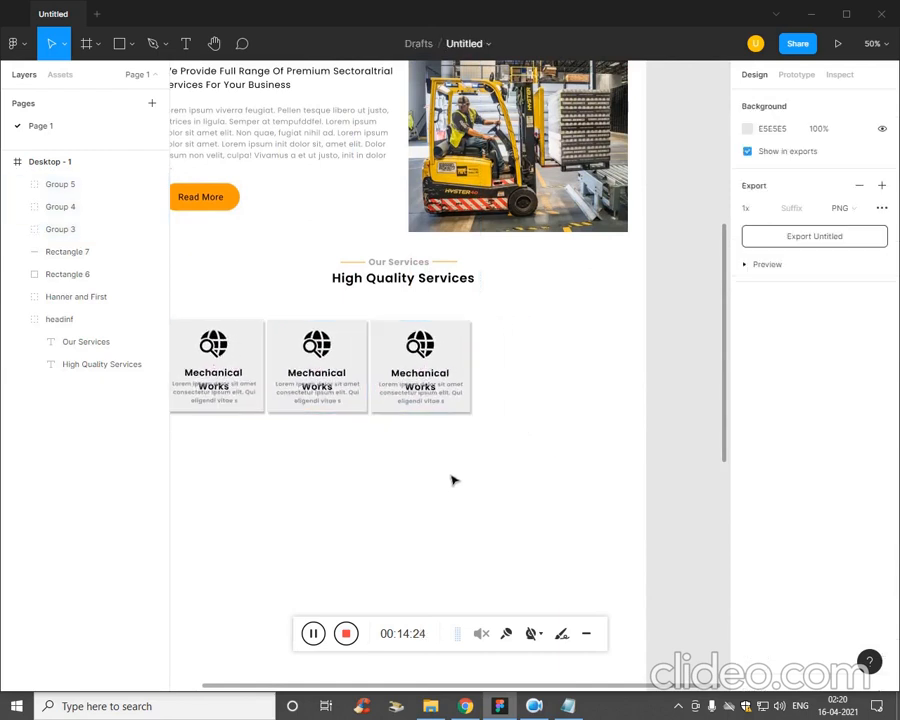
pyautogui.moveTo(466, 361); pyautogui.dragTo(568, 362)
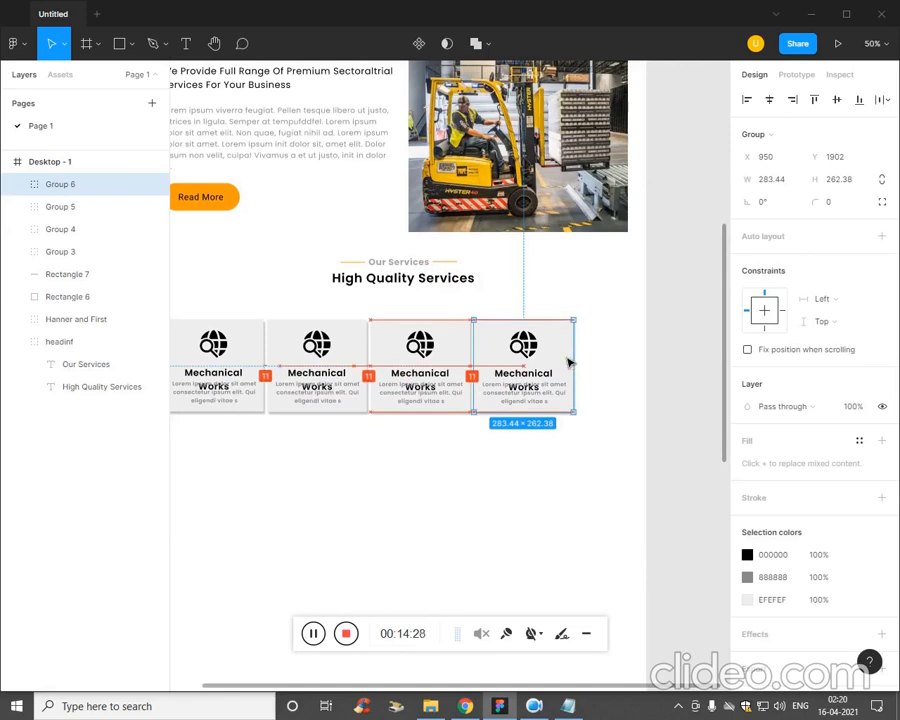
pyautogui.click(476, 478)
# Resize the row of four service cards so each card is about 293 × 313 and fits inside the frame.
pyautogui.moveTo(557, 477); pyautogui.dragTo(208, 372)
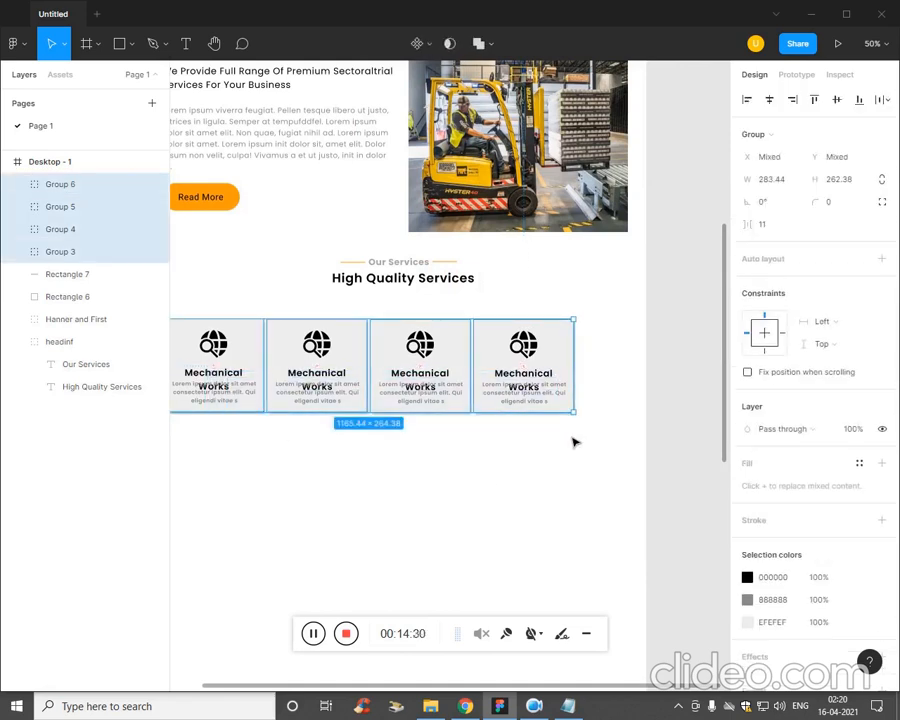
pyautogui.moveTo(583, 424); pyautogui.dragTo(627, 436)
pyautogui.click(569, 503)
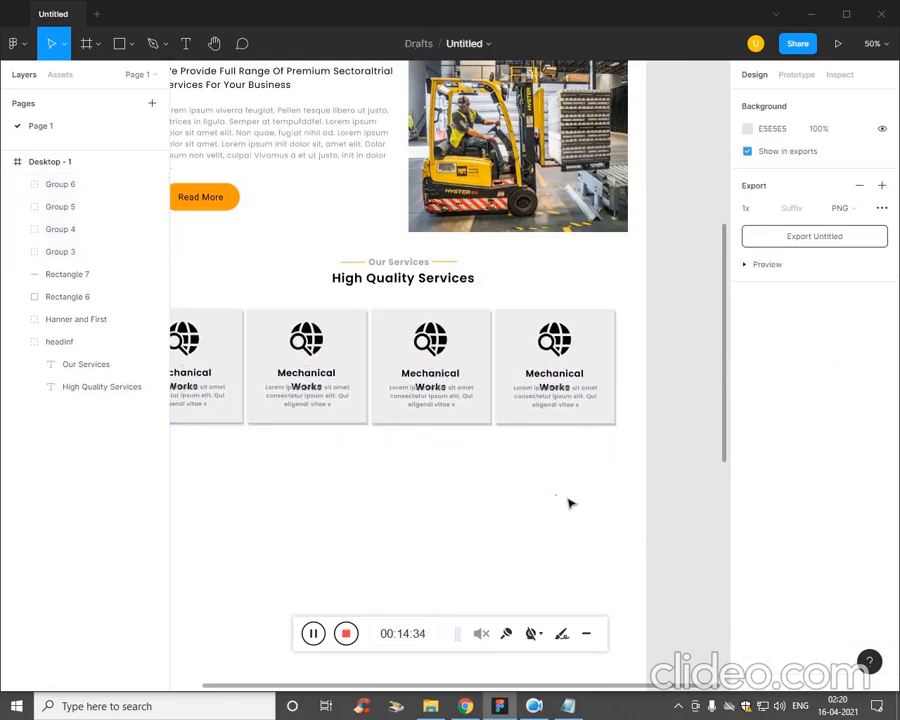
pyautogui.hscroll(-2, 486, 508)
pyautogui.click(256, 374)
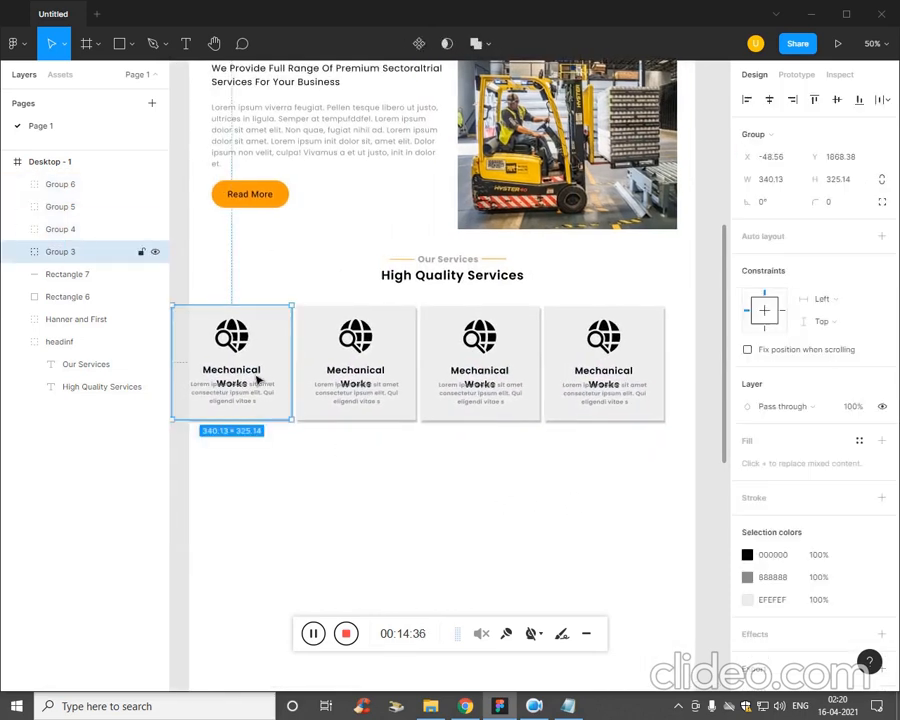
pyautogui.doubleClick(240, 374)
pyautogui.click(320, 486)
pyautogui.moveTo(268, 422); pyautogui.dragTo(636, 426)
pyautogui.click(556, 470)
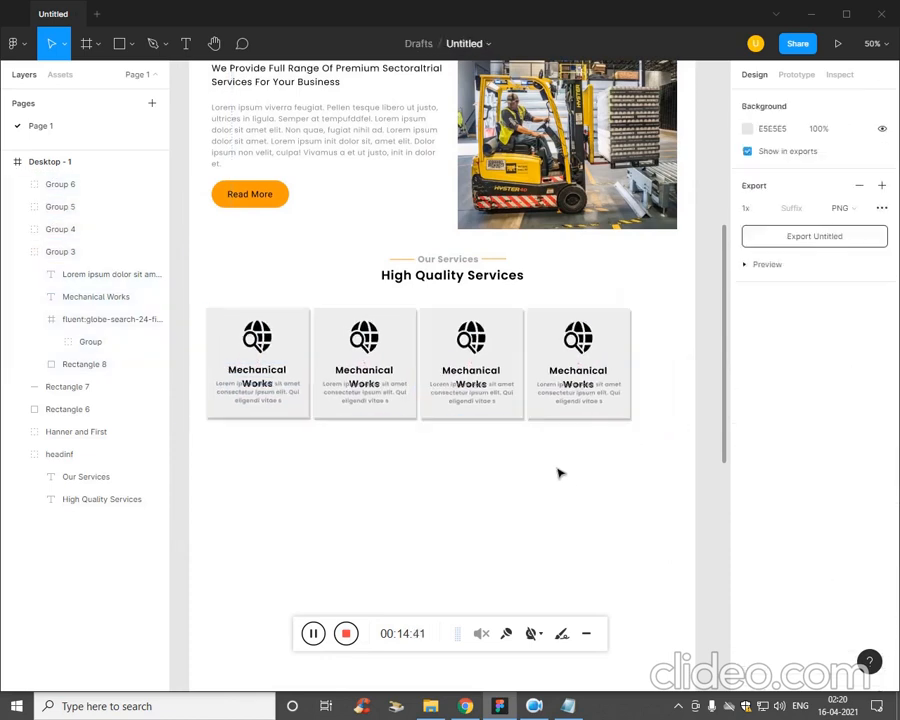
# Move the row of four service cards slightly right, towards the centre of the frame.
pyautogui.moveTo(605, 481); pyautogui.dragTo(226, 404)
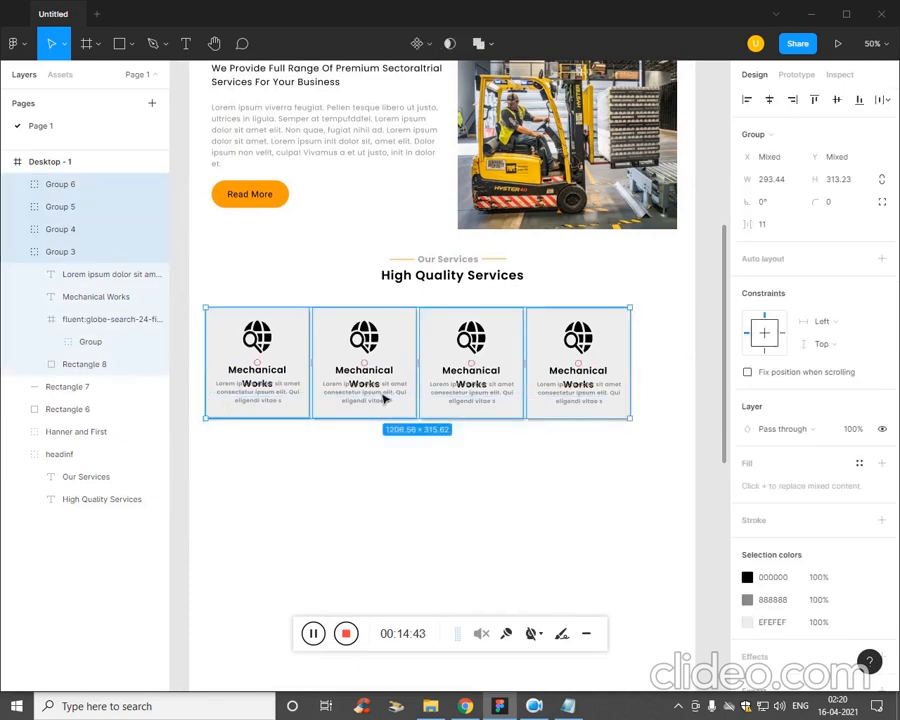
pyautogui.moveTo(387, 402); pyautogui.dragTo(406, 402)
pyautogui.click(399, 470)
pyautogui.hotkey('ctrl', '+')
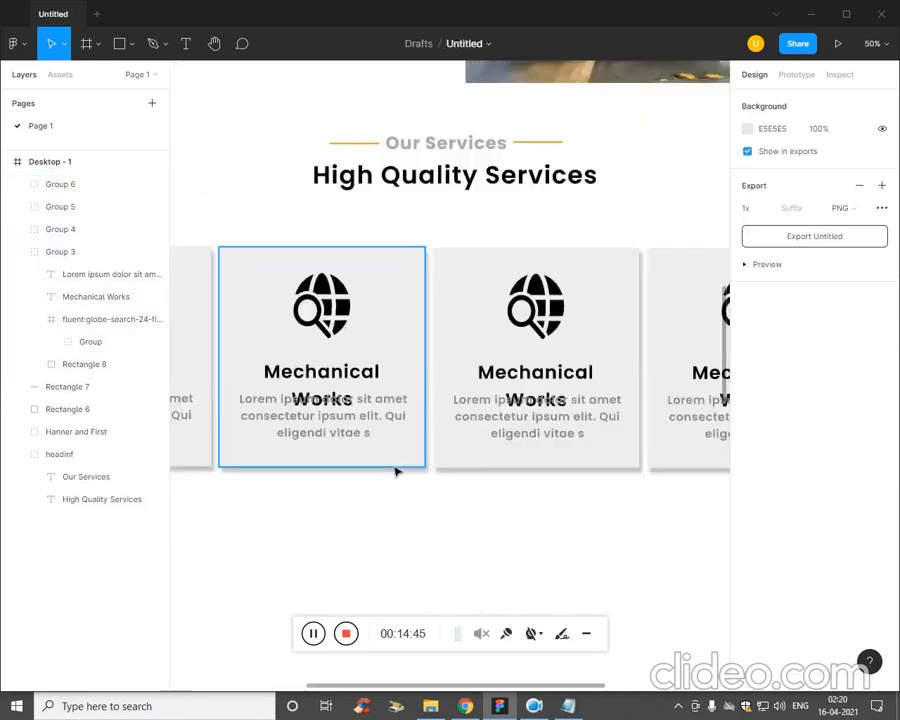
pyautogui.moveTo(482, 499); pyautogui.dragTo(458, 421)
pyautogui.click(267, 195)
pyautogui.click(308, 298)
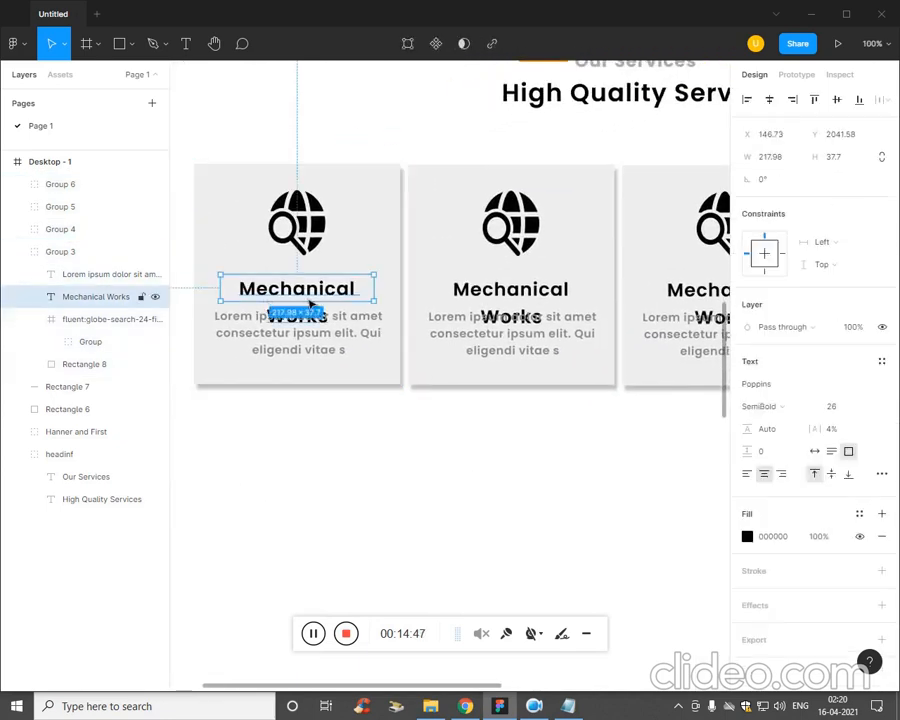
pyautogui.hotkey('ctrl', 'a')
pyautogui.doubleClick(310, 322)
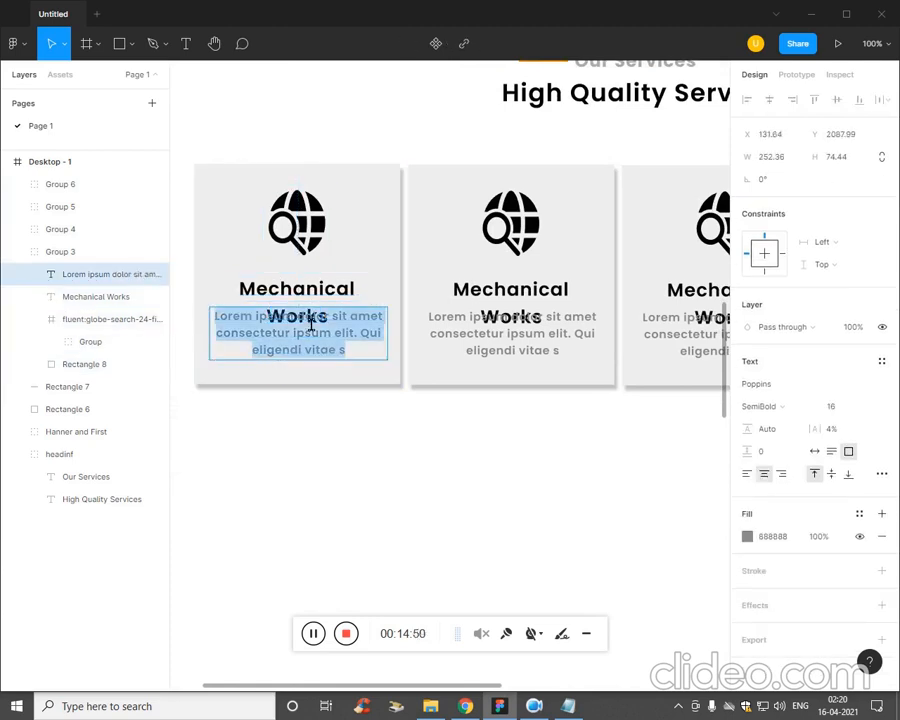
pyautogui.doubleClick(316, 310)
pyautogui.click(333, 373)
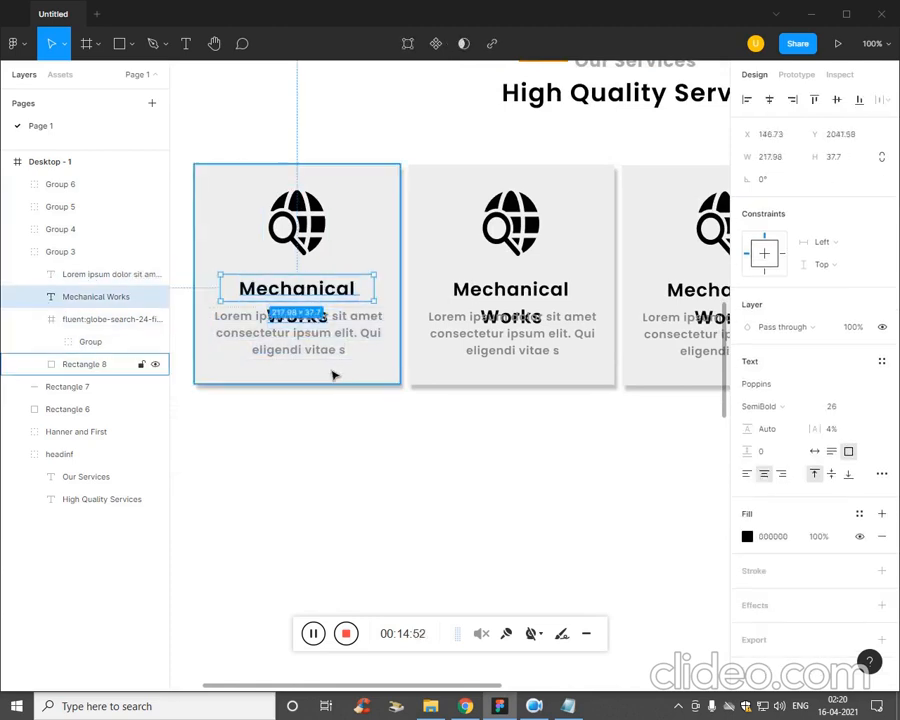
pyautogui.click(325, 350)
pyautogui.doubleClick(304, 329)
pyautogui.tripleClick(313, 327)
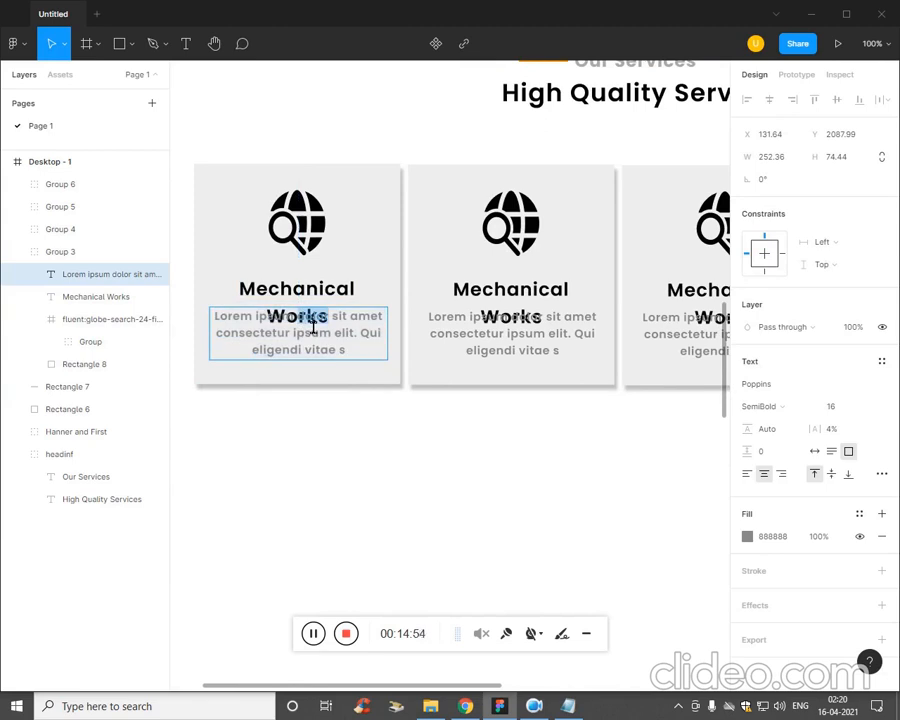
pyautogui.click(531, 323)
pyautogui.click(331, 313)
pyautogui.doubleClick(331, 313)
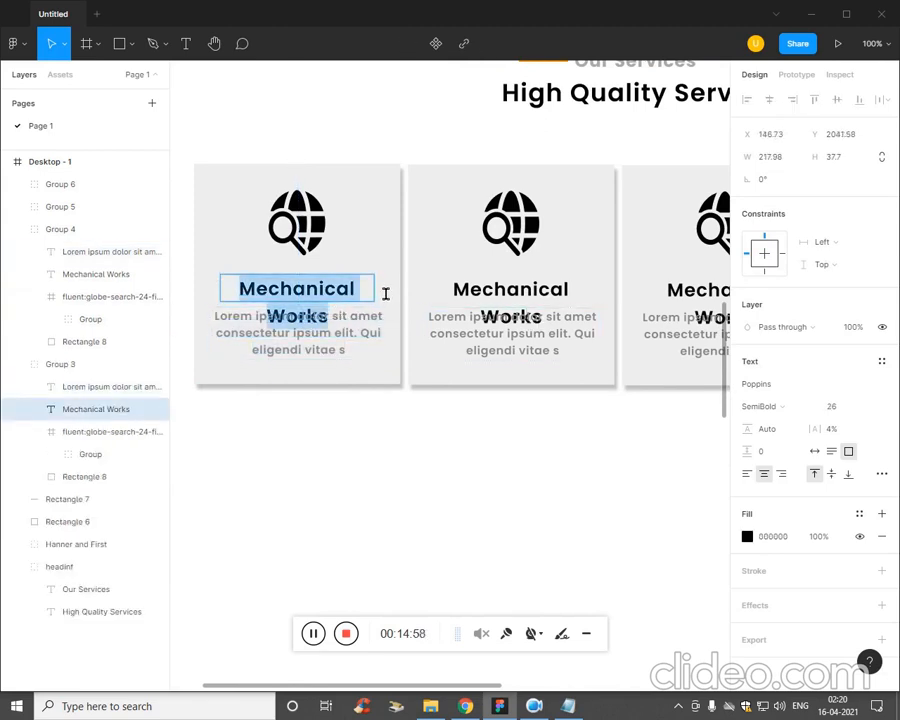
pyautogui.press('Escape')
pyautogui.click(334, 468)
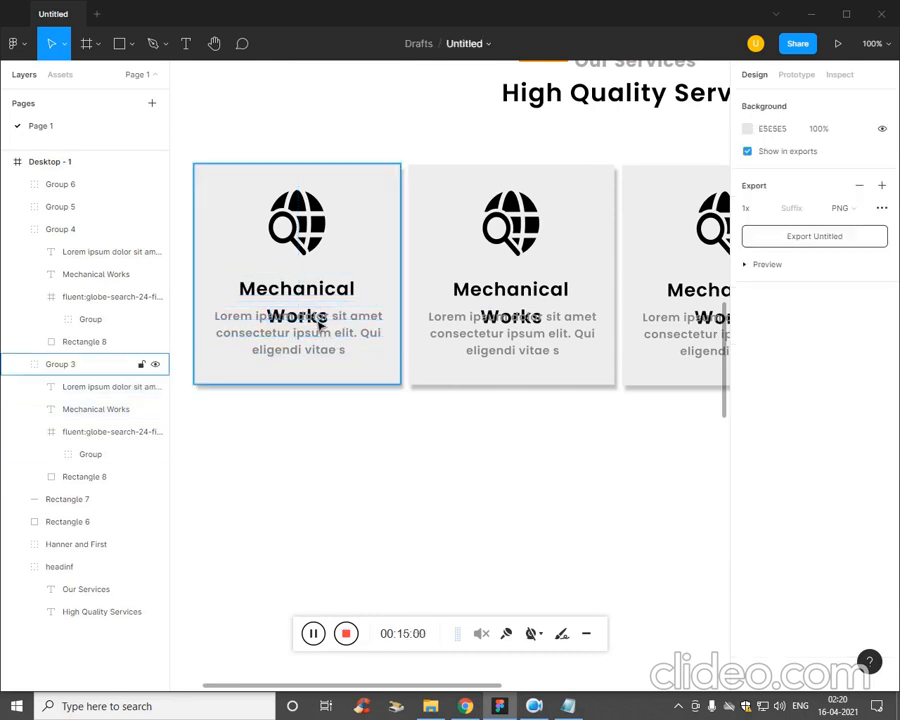
# Set the font size of the first card's Mechanical Works title to 20.
pyautogui.click(345, 303)
pyautogui.click(345, 303)
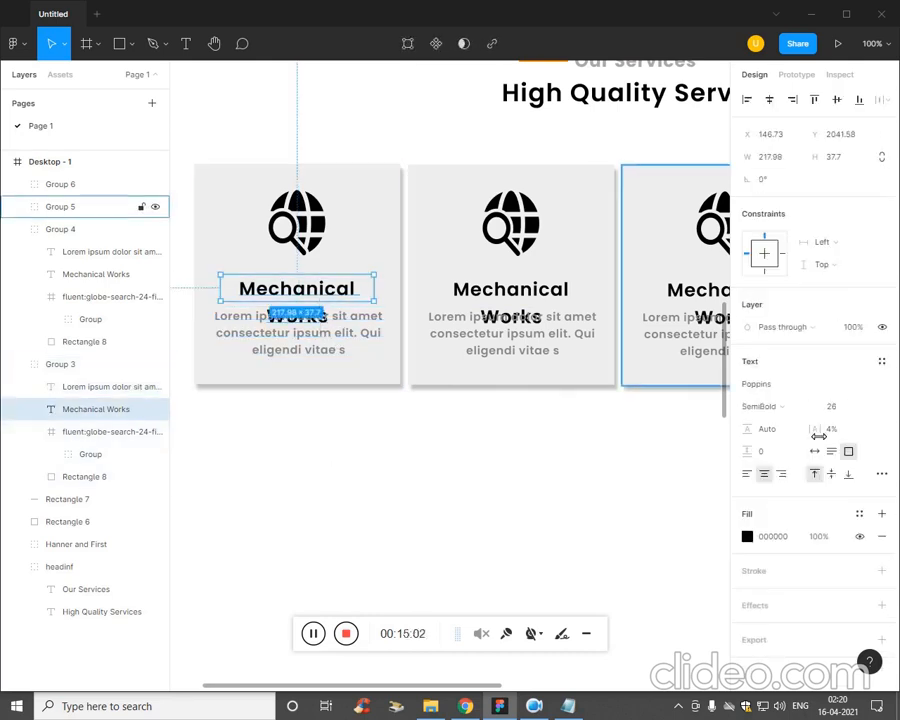
pyautogui.press('Up')
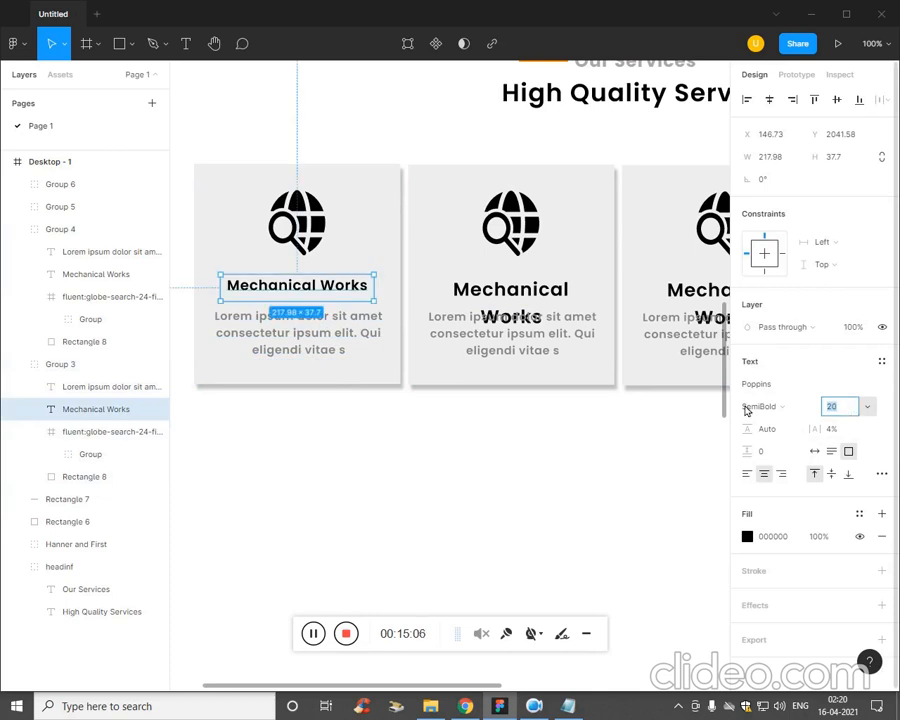
# Set the font size of the second card's Mechanical Works title to 21.
pyautogui.doubleClick(540, 290)
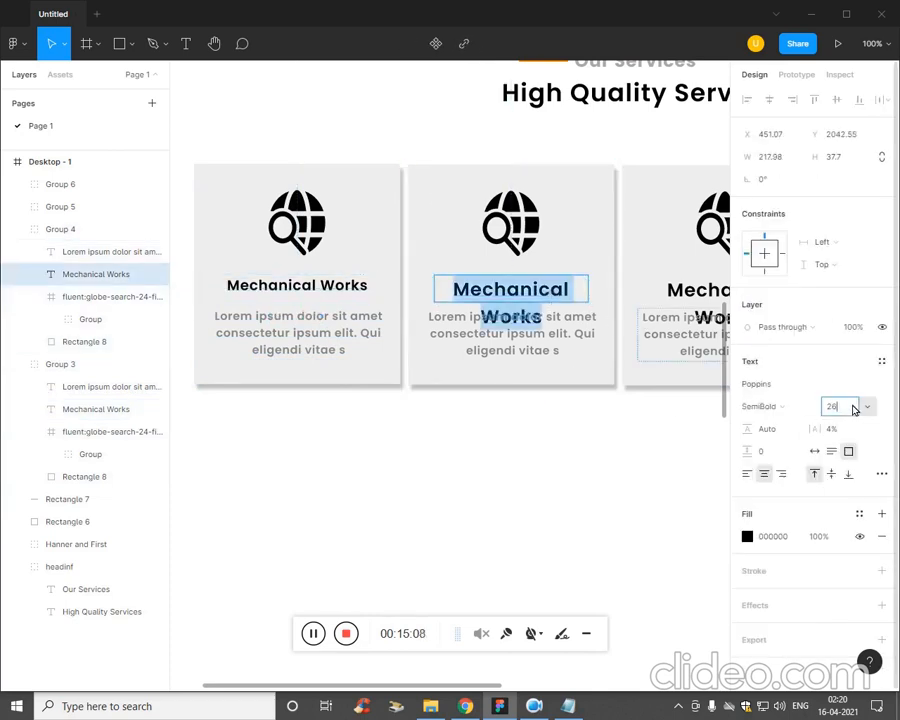
pyautogui.press('BackSpace')
pyautogui.write('1')
pyautogui.press('Return')
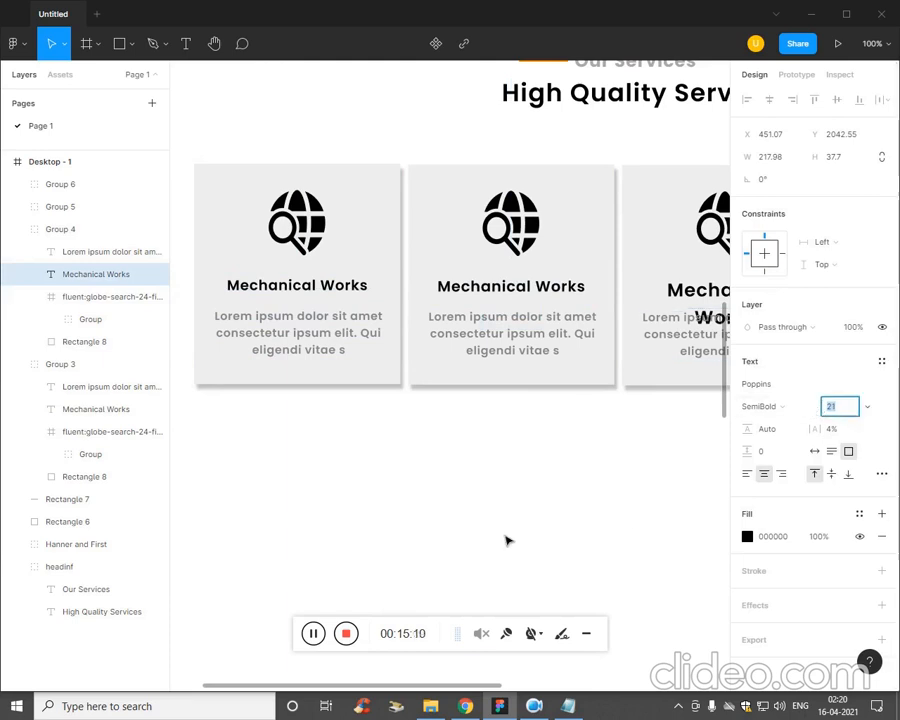
# Set the font size of the third card's Mechanical Works title to 20.
pyautogui.click(488, 470)
pyautogui.moveTo(522, 473); pyautogui.dragTo(279, 460)
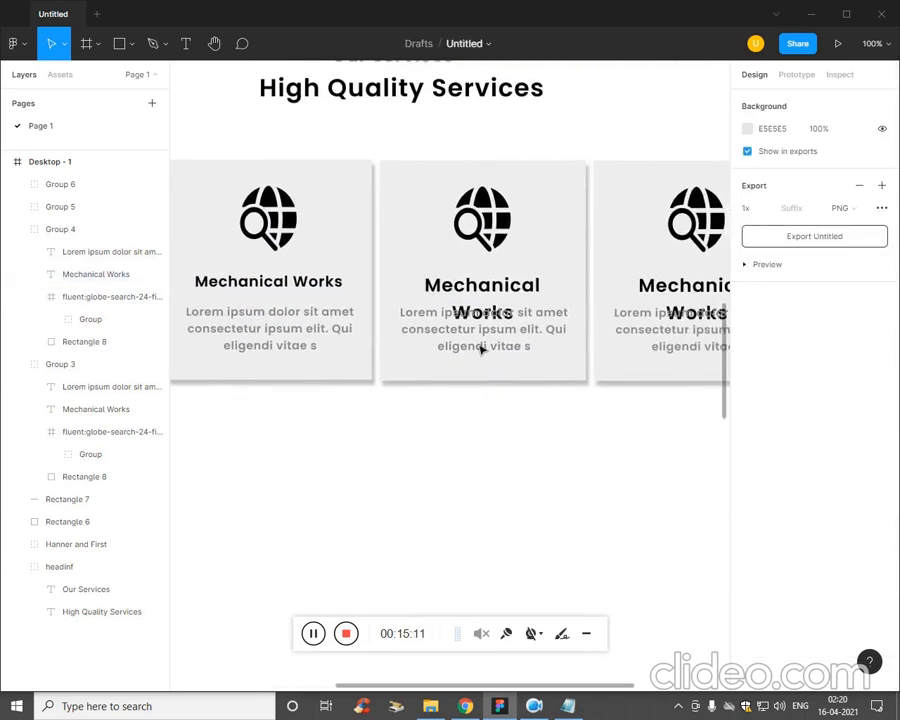
pyautogui.doubleClick(511, 295)
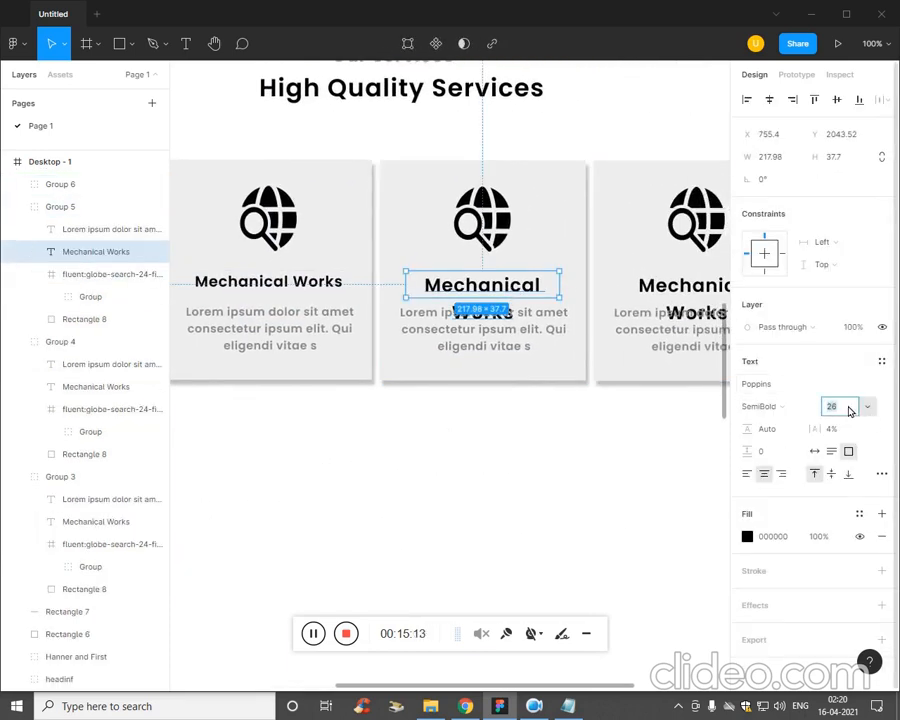
pyautogui.write('21')
pyautogui.press('Return')
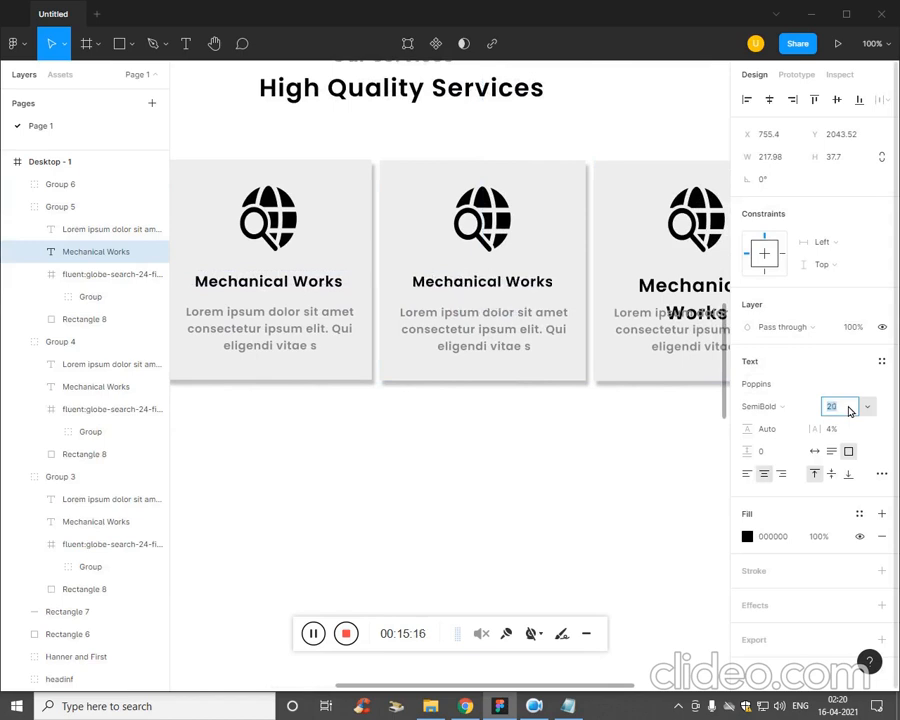
# Set the font size of the fourth card's Mechanical Works title to 21.
pyautogui.click(338, 438)
pyautogui.moveTo(588, 469); pyautogui.dragTo(348, 456)
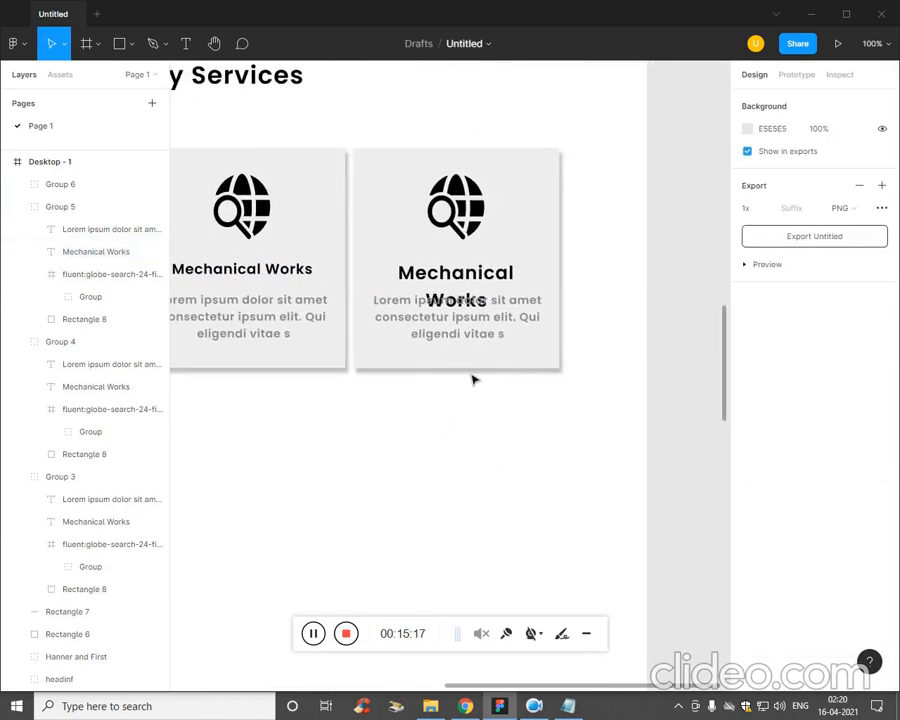
pyautogui.doubleClick(481, 284)
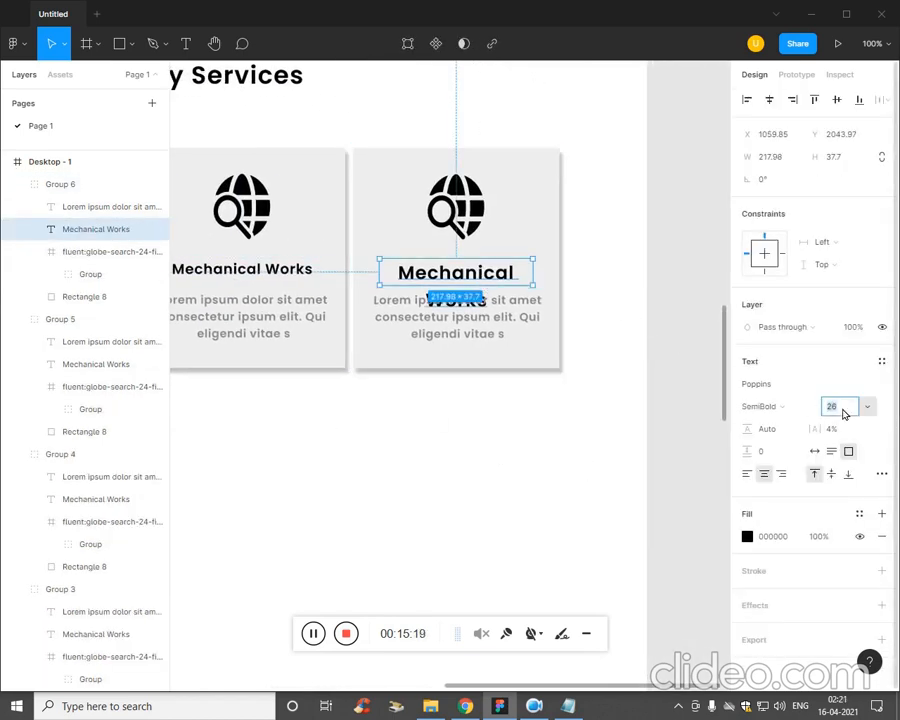
pyautogui.write('21')
pyautogui.press('Return')
pyautogui.moveTo(298, 360); pyautogui.dragTo(444, 329)
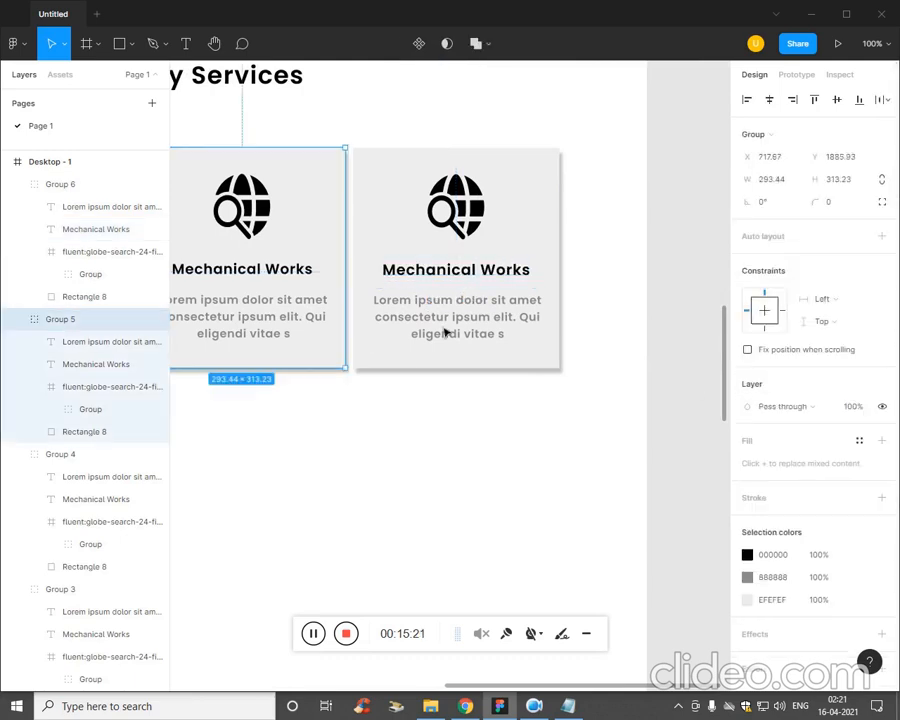
pyautogui.hotkey('ctrl', 'z')
pyautogui.click(355, 496)
# Duplicate the row of four service cards directly beneath it to form a second row.
pyautogui.hotkey('ctrl', '-')
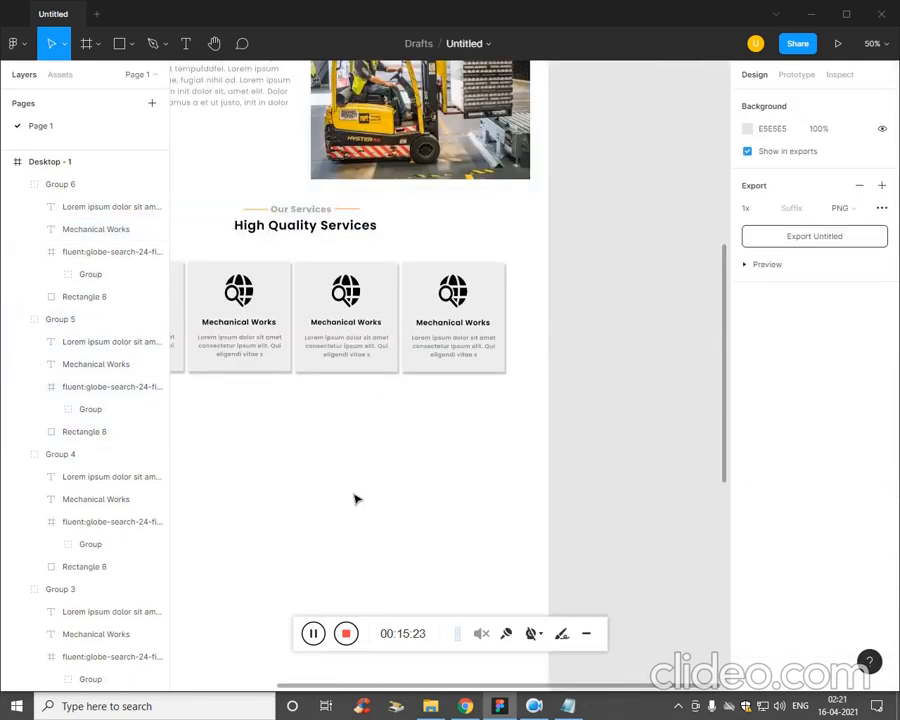
pyautogui.moveTo(355, 497); pyautogui.dragTo(512, 465)
pyautogui.moveTo(668, 388); pyautogui.dragTo(273, 325)
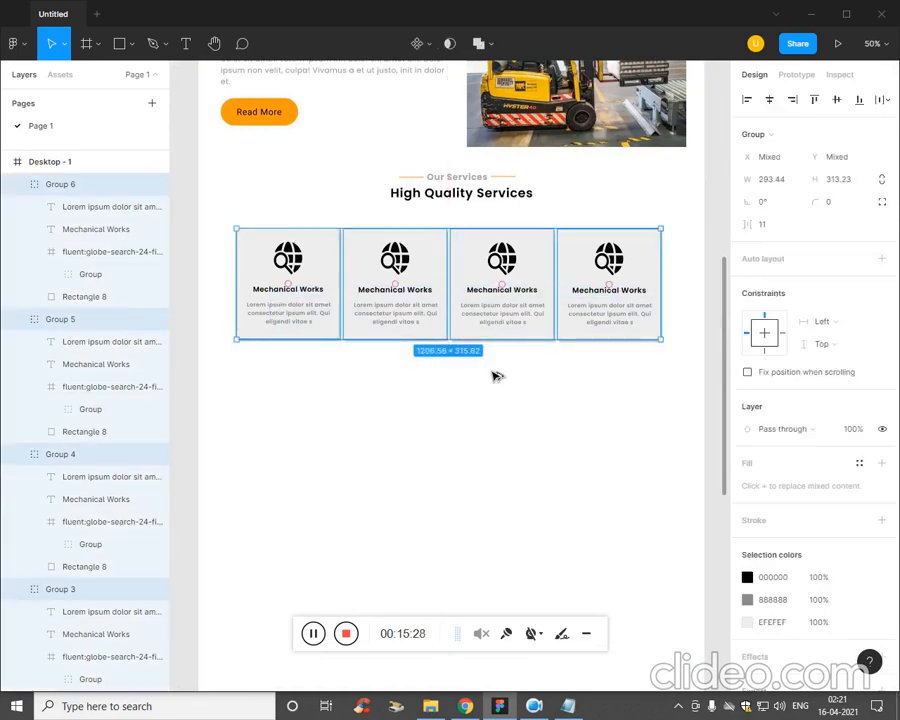
pyautogui.moveTo(492, 321); pyautogui.dragTo(503, 440)
pyautogui.click(497, 510)
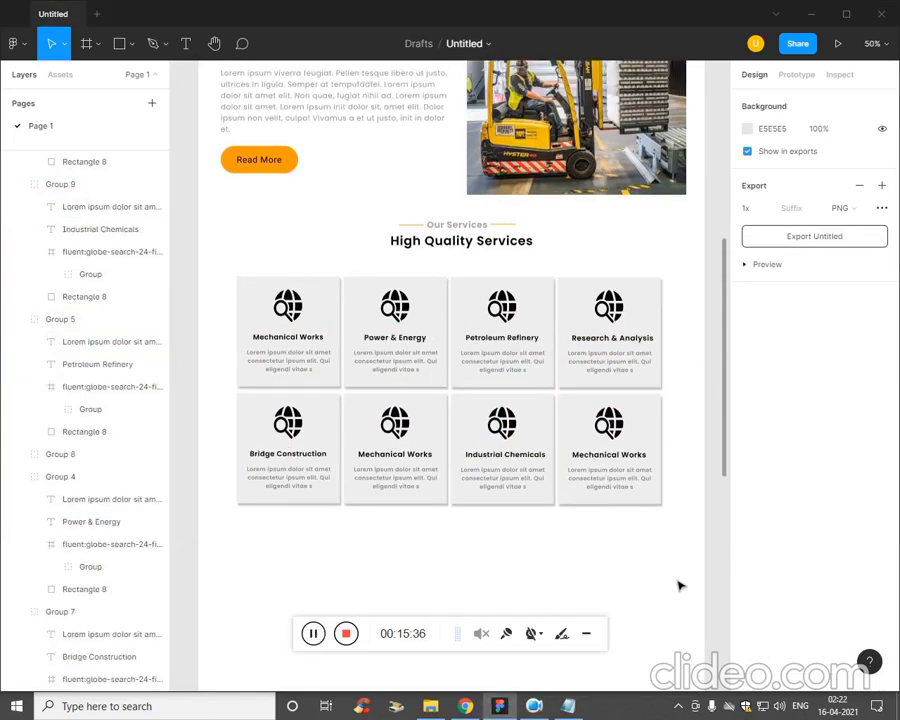
# Group the Our Services heading together with all eight service cards.
pyautogui.moveTo(677, 560); pyautogui.dragTo(216, 234)
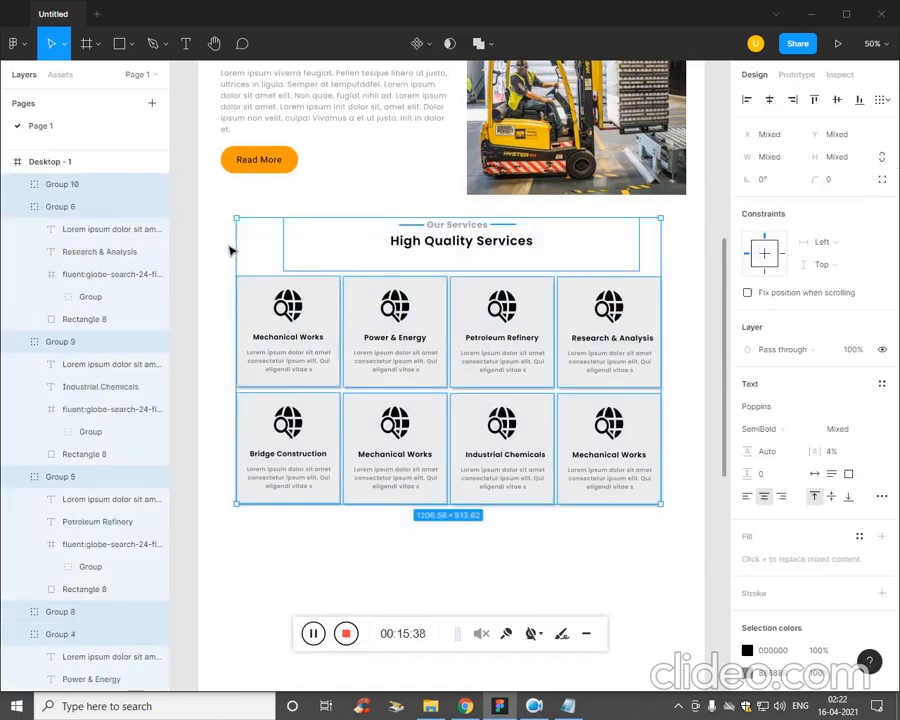
pyautogui.hotkey('ctrl', 'g')
pyautogui.click(506, 573)
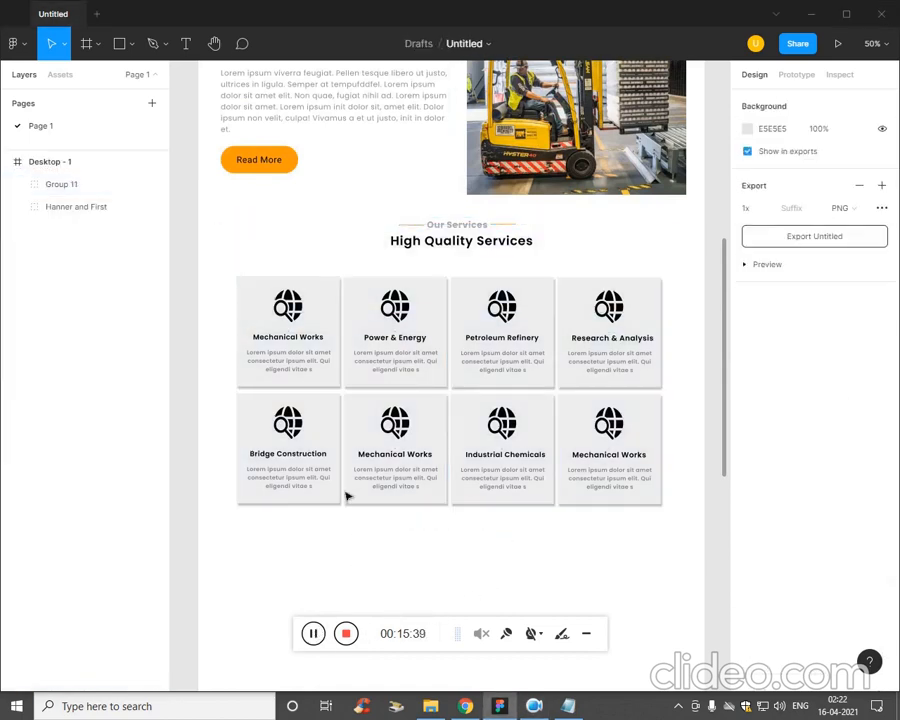
# Duplicate the about section's subheading, paragraph, Read More button and forklift image into the empty area below the service cards.
pyautogui.scroll(3, 301, 422)
pyautogui.click(527, 242)
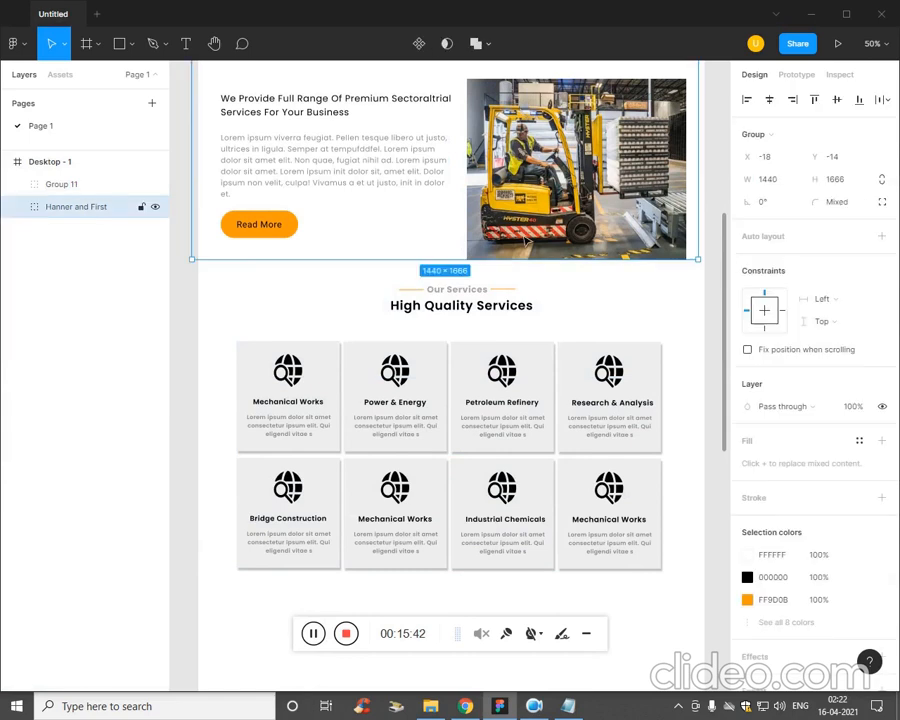
pyautogui.scroll(1, 660, 300)
pyautogui.moveTo(670, 305); pyautogui.dragTo(242, 122)
pyautogui.click(320, 125)
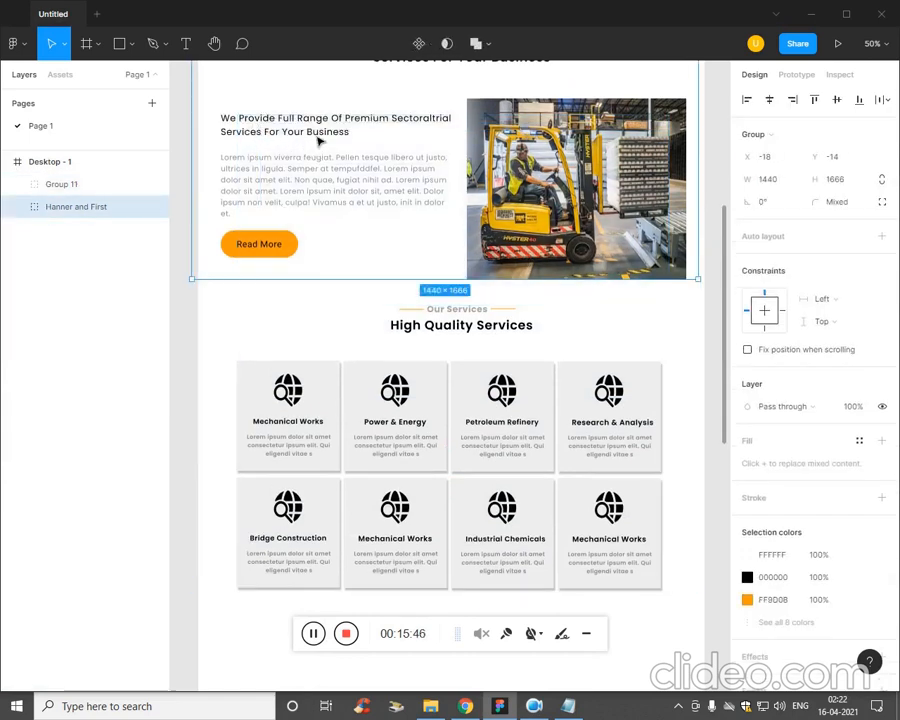
pyautogui.doubleClick(318, 140)
pyautogui.keyDown('shift'); pyautogui.click(305, 205); pyautogui.keyUp('shift')
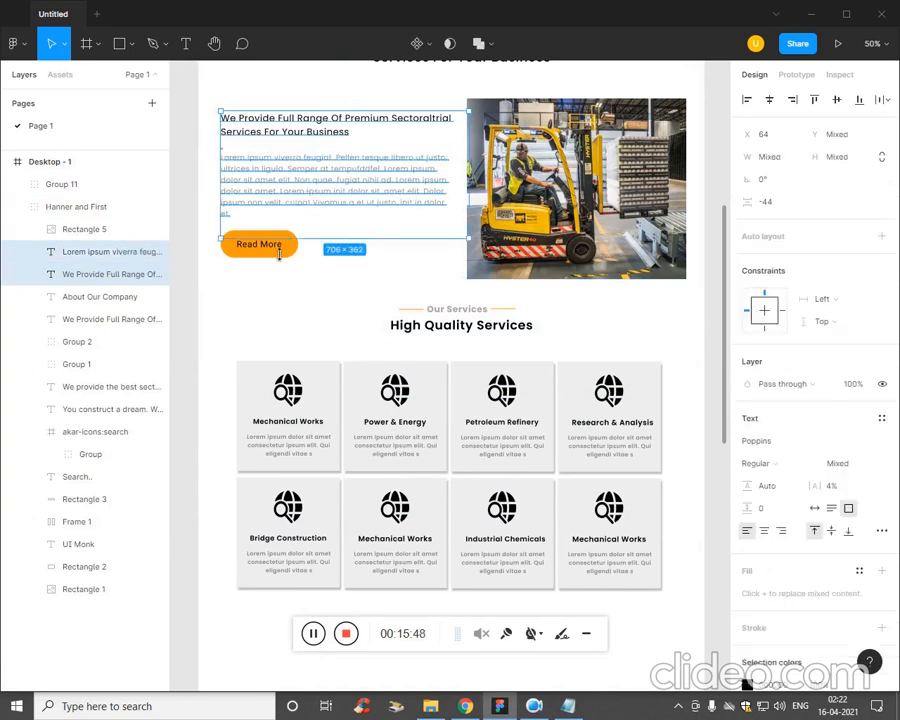
pyautogui.keyDown('shift'); pyautogui.click(272, 247); pyautogui.keyUp('shift')
pyautogui.keyDown('shift'); pyautogui.click(565, 234); pyautogui.keyUp('shift')
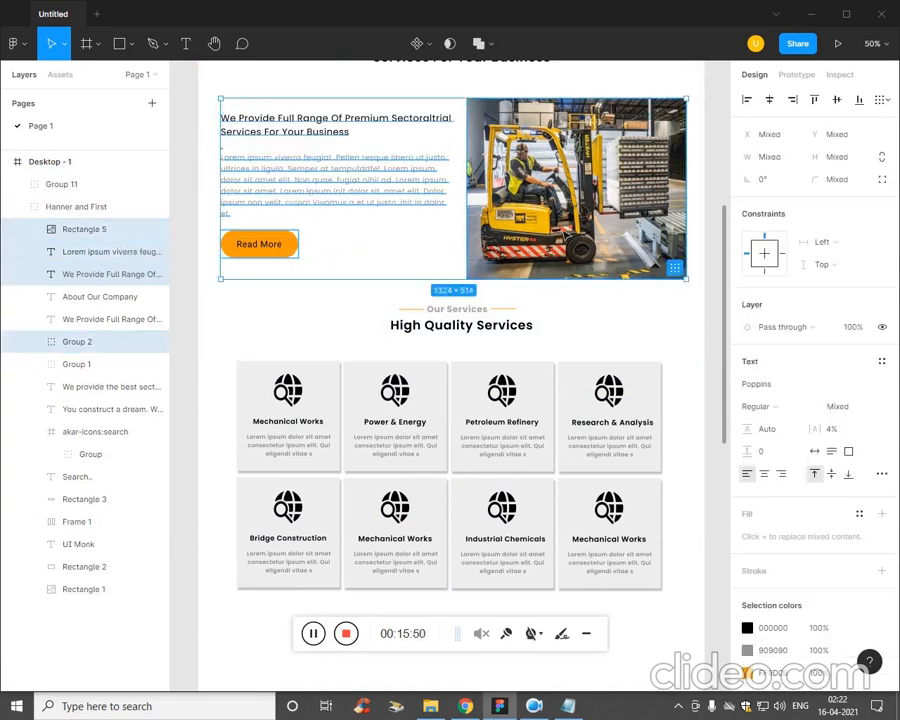
pyautogui.scroll(-1, 563, 234)
pyautogui.moveTo(558, 205); pyautogui.dragTo(563, 559)
pyautogui.scroll(-3, 530, 432)
pyautogui.scroll(-4, 528, 426)
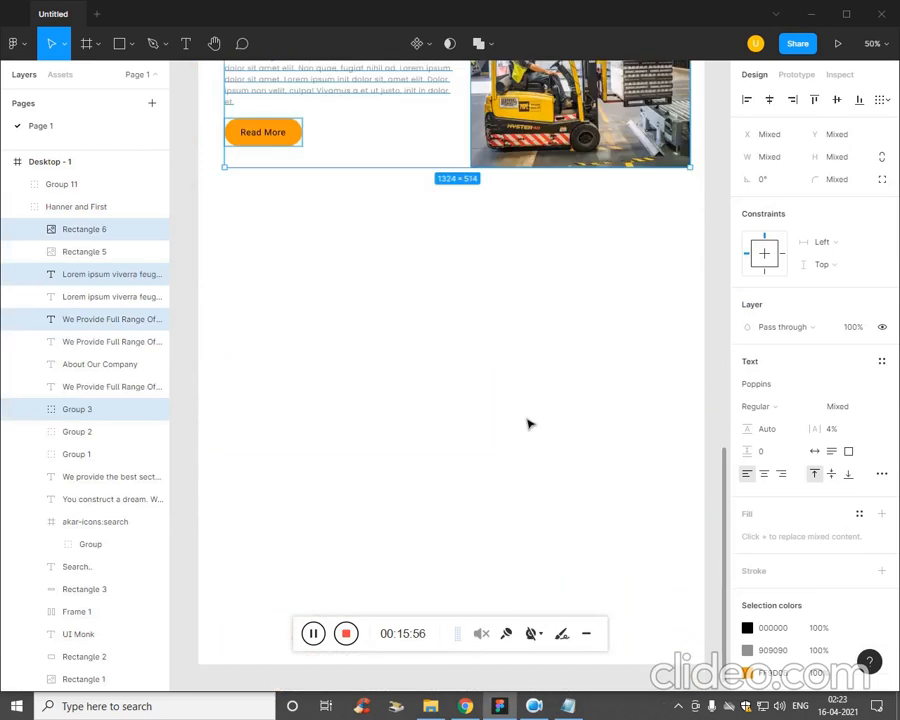
pyautogui.click(544, 348)
pyautogui.scroll(1, 496, 358)
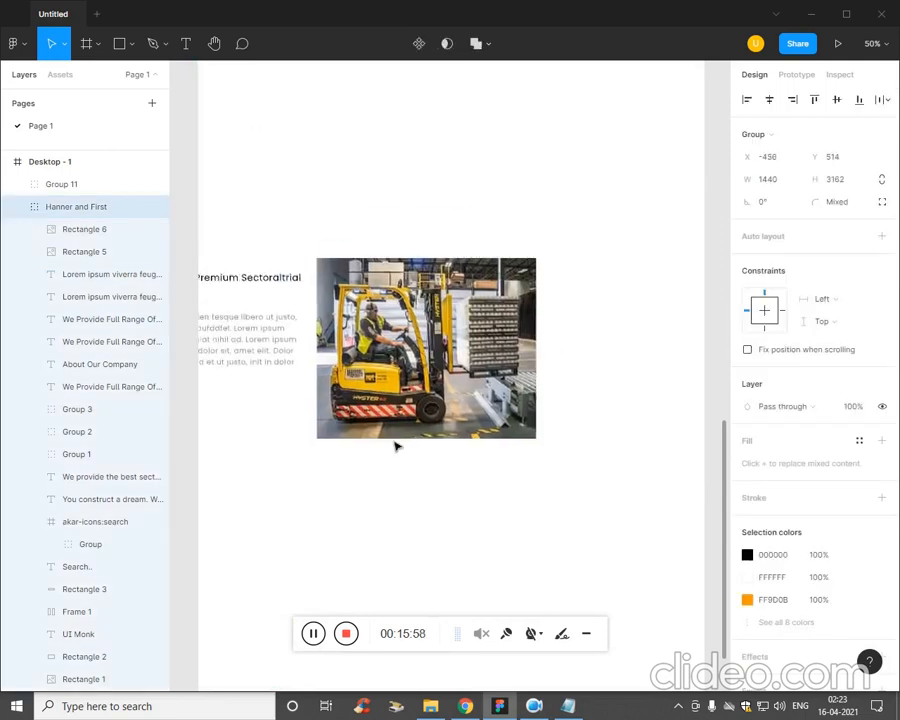
pyautogui.moveTo(394, 442); pyautogui.dragTo(534, 448)
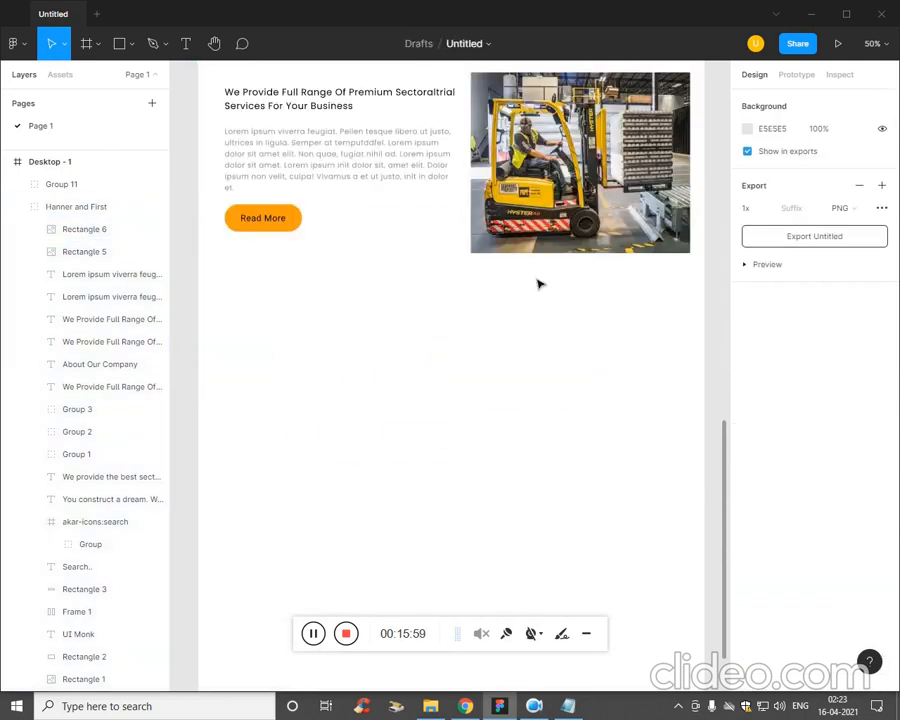
# Move the duplicated forklift image into the empty area below the duplicated Read More button.
pyautogui.click(551, 249)
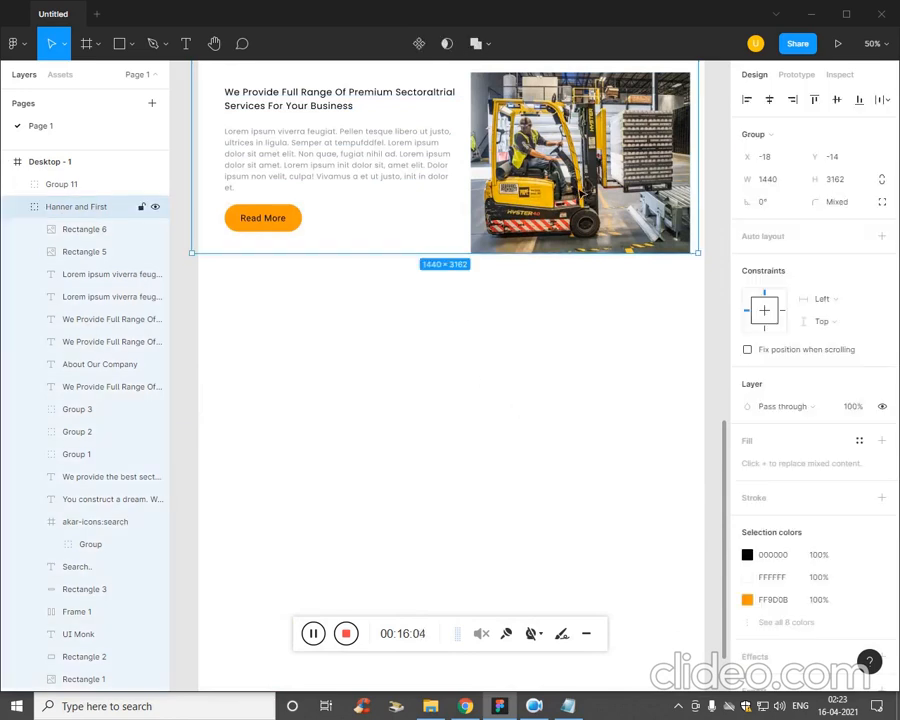
pyautogui.doubleClick(583, 190)
pyautogui.moveTo(568, 205); pyautogui.dragTo(328, 503)
pyautogui.click(415, 265)
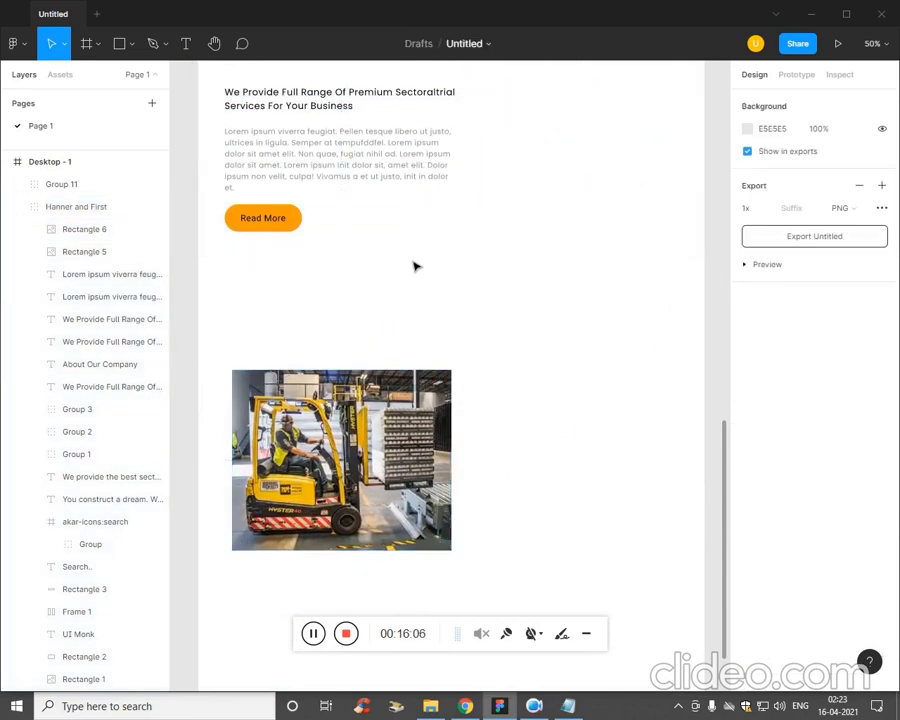
# Move the duplicated paragraph to about X 740, Y 2775 and its subheading to about X 720, Y 2702, in the frame's right half.
pyautogui.scroll(1, 400, 266)
pyautogui.click(438, 213)
pyautogui.scroll(2, 410, 190)
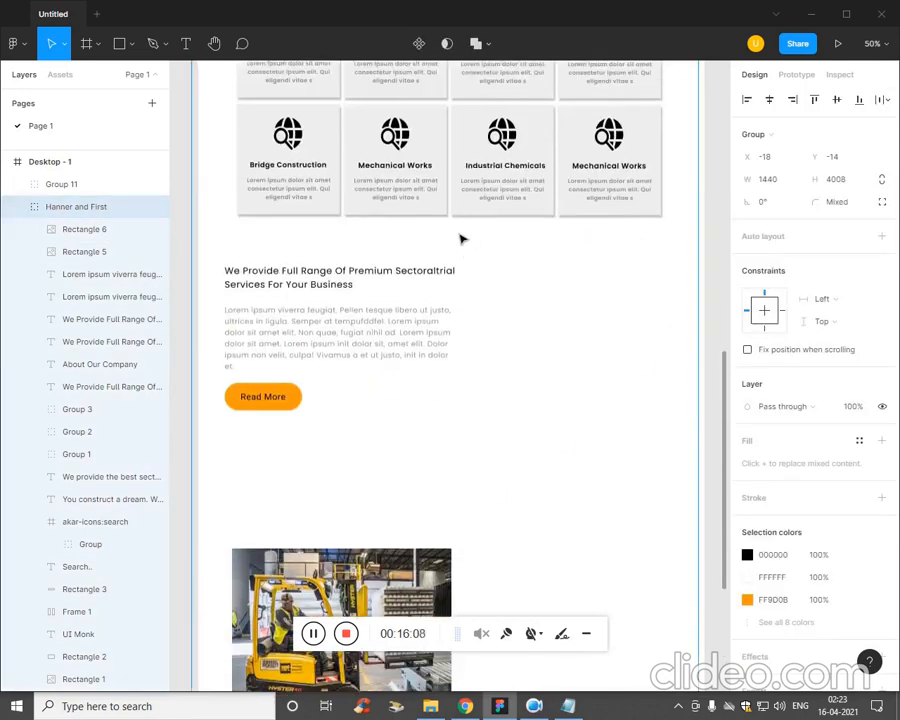
pyautogui.doubleClick(379, 272)
pyautogui.doubleClick(341, 288)
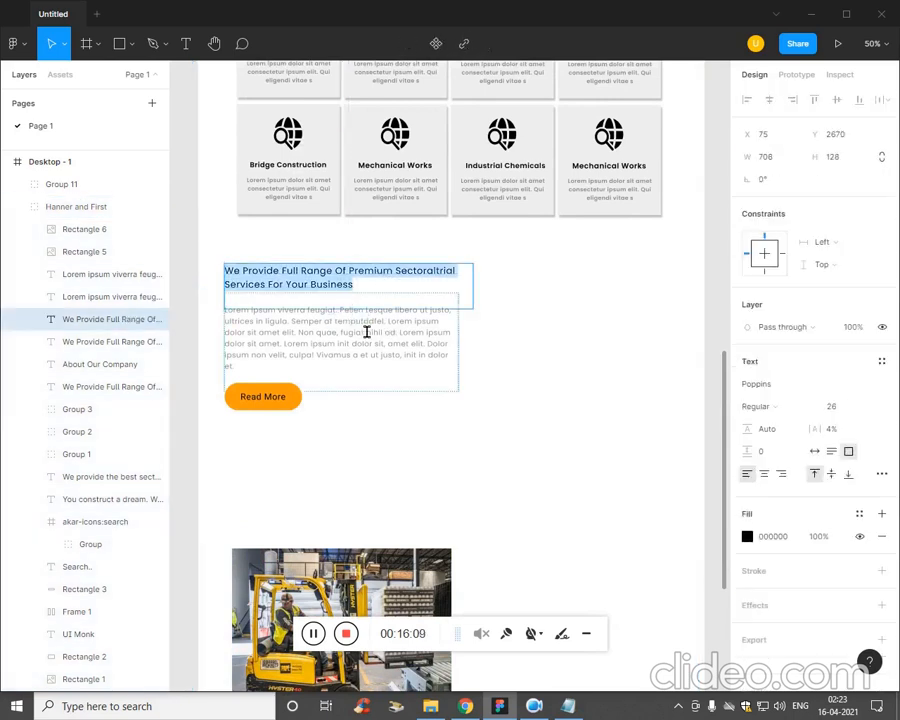
pyautogui.doubleClick(367, 333)
pyautogui.click(295, 315)
pyautogui.click(318, 286)
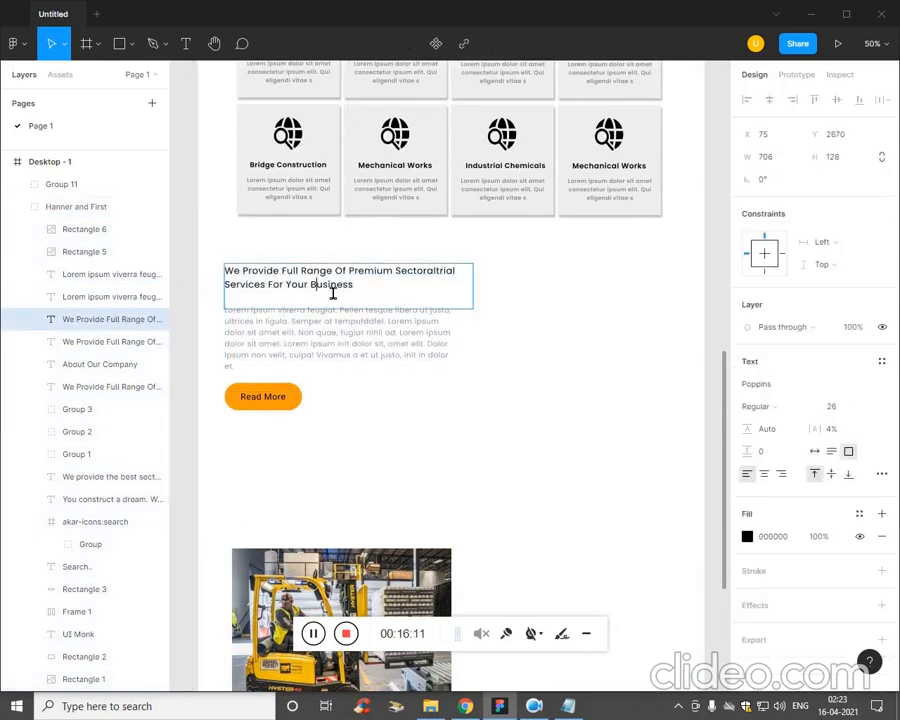
pyautogui.doubleClick(340, 328)
pyautogui.press('Escape')
pyautogui.moveTo(297, 396); pyautogui.dragTo(530, 392)
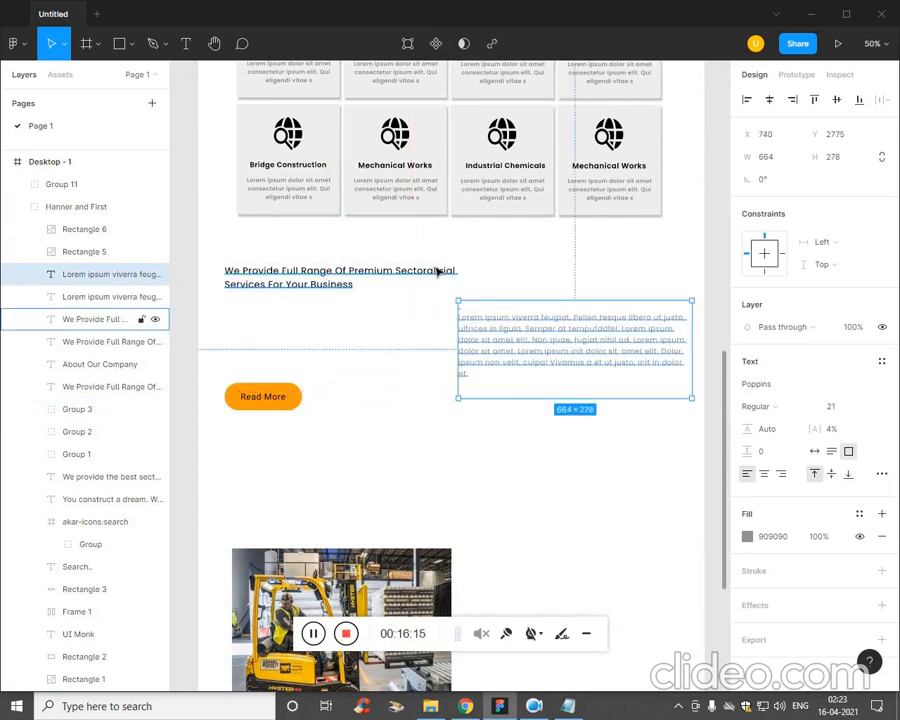
pyautogui.moveTo(436, 266); pyautogui.dragTo(664, 282)
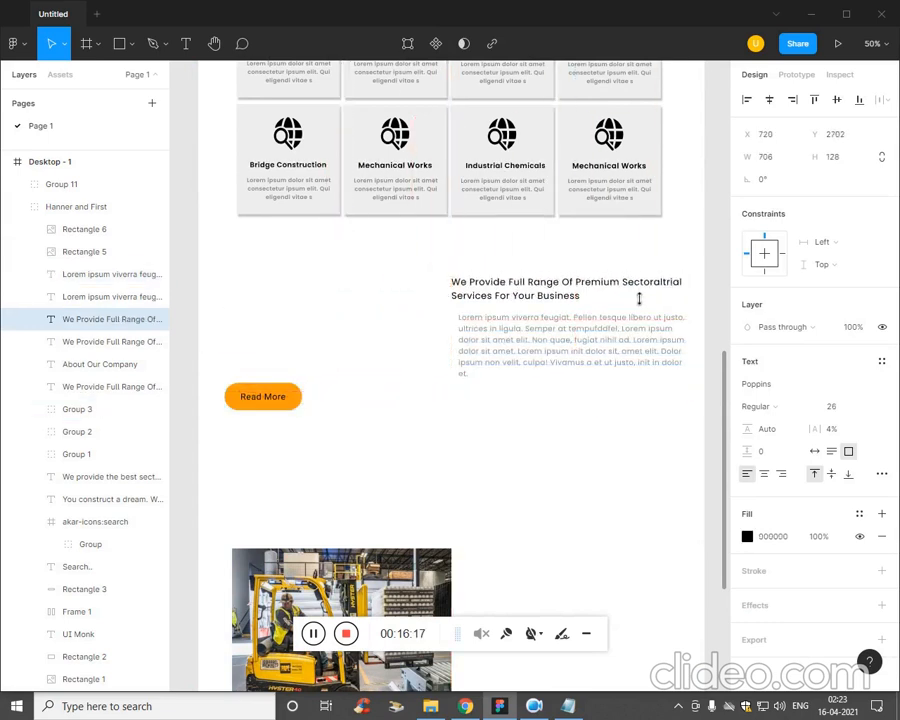
pyautogui.click(290, 402)
pyautogui.moveTo(352, 415); pyautogui.dragTo(345, 409)
pyautogui.click(306, 434)
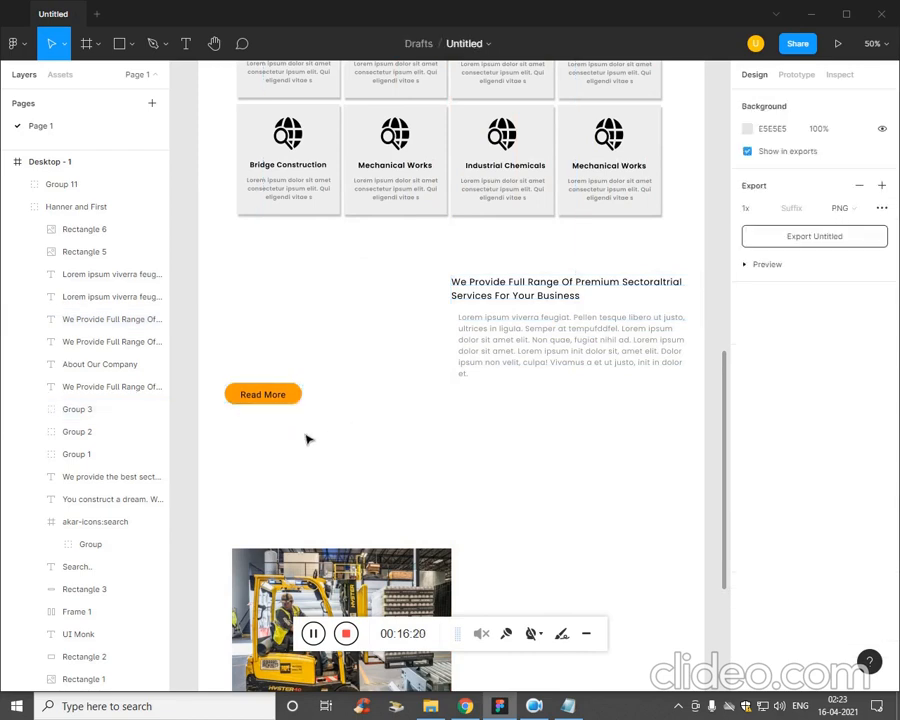
pyautogui.doubleClick(299, 405)
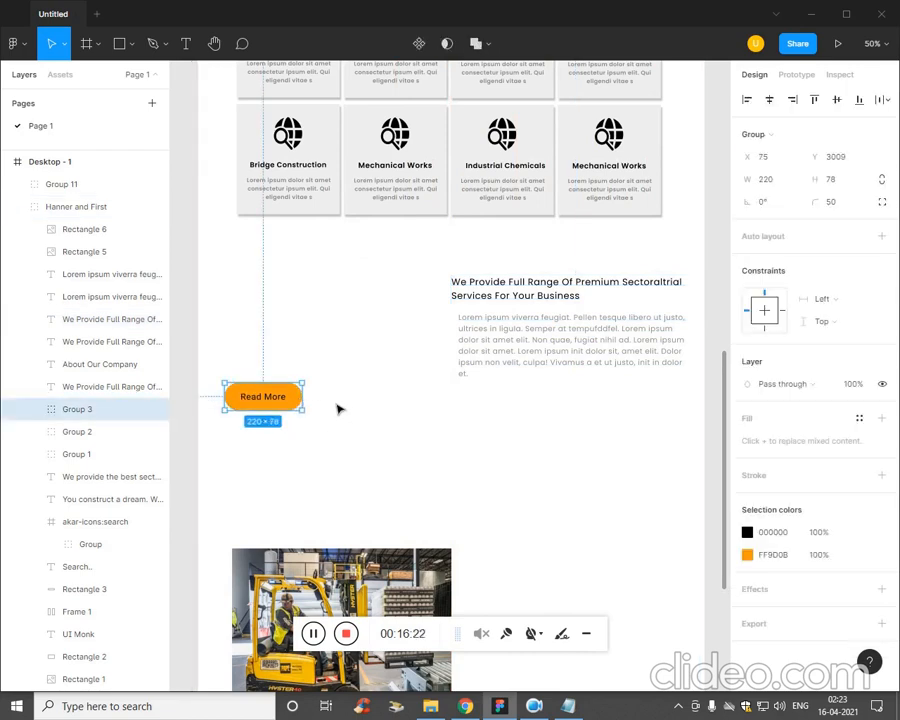
pyautogui.click(306, 409)
pyautogui.moveTo(460, 410); pyautogui.dragTo(506, 410)
pyautogui.hotkey('ctrl', 'z')
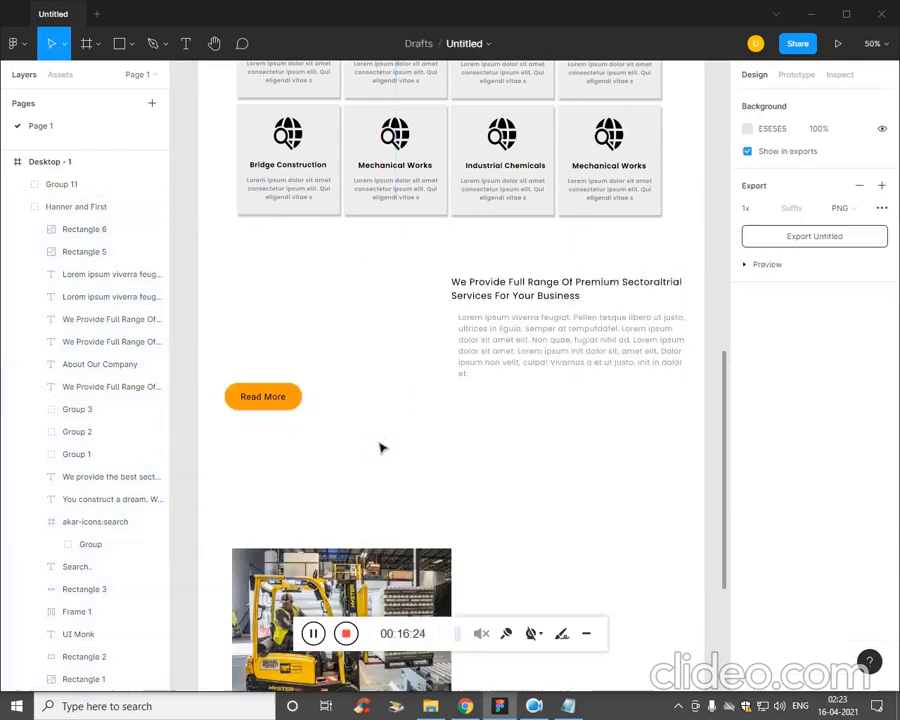
# Move the duplicated Read More button beneath the relocated paragraph and place the forklift image beside the text at X 72, Y 2702.
pyautogui.doubleClick(299, 408)
pyautogui.moveTo(298, 409); pyautogui.dragTo(528, 410)
pyautogui.click(84, 229)
pyautogui.moveTo(395, 576); pyautogui.dragTo(387, 304)
# Replace the duplicated forklift image's fill with the picture file x3.
pyautogui.rightClick(337, 342)
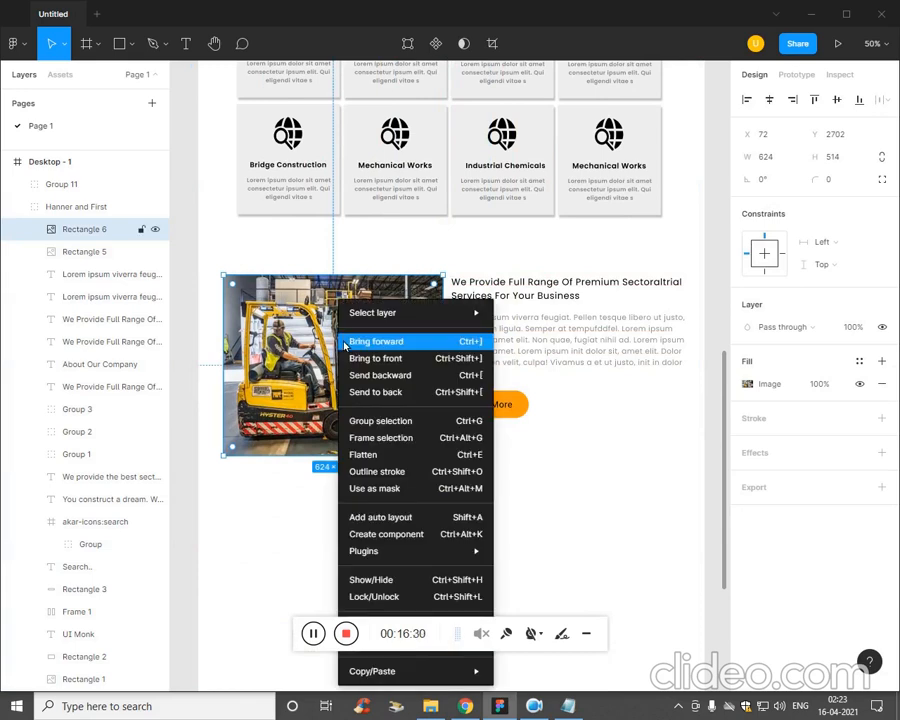
pyautogui.click(288, 362)
pyautogui.doubleClick(290, 362)
pyautogui.click(645, 455)
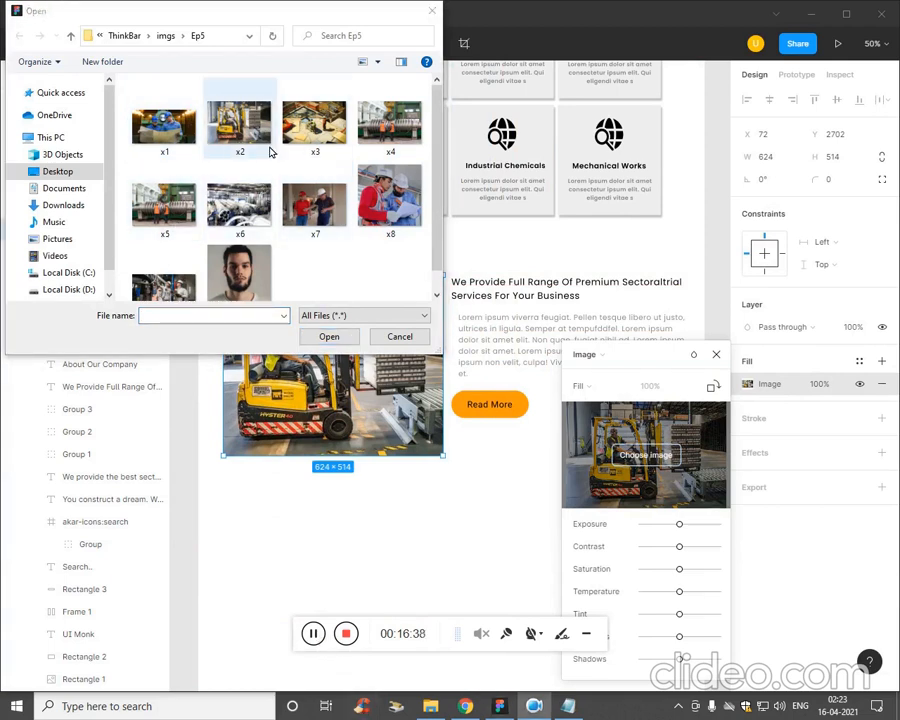
pyautogui.doubleClick(313, 125)
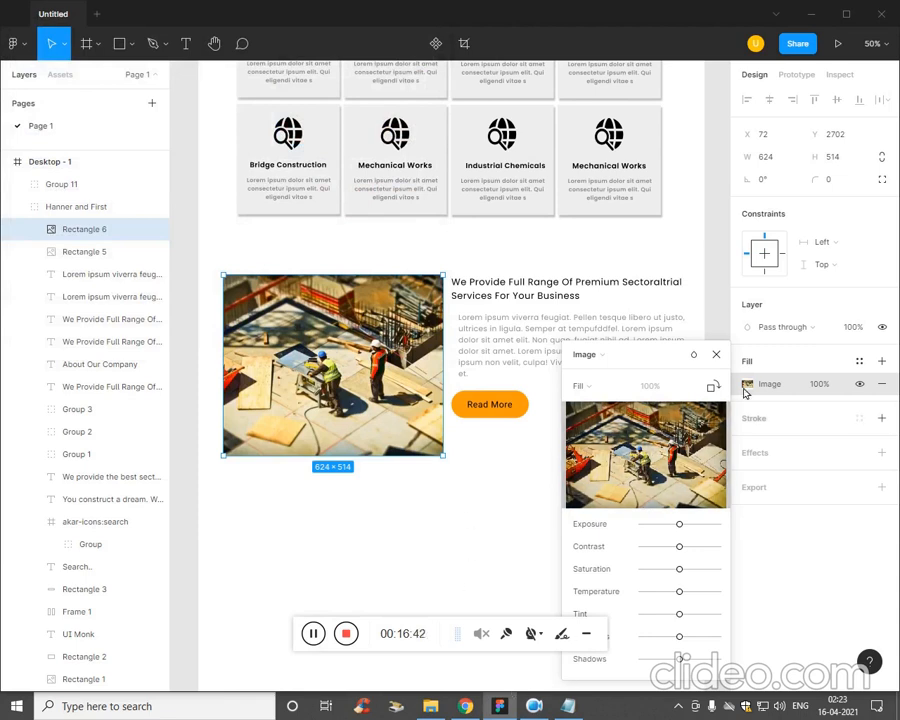
pyautogui.click(717, 355)
# Replace the duplicated subheading with "Planning And Design. Modern Equipment." copied from the Plan notes in Notepad.
pyautogui.click(575, 706)
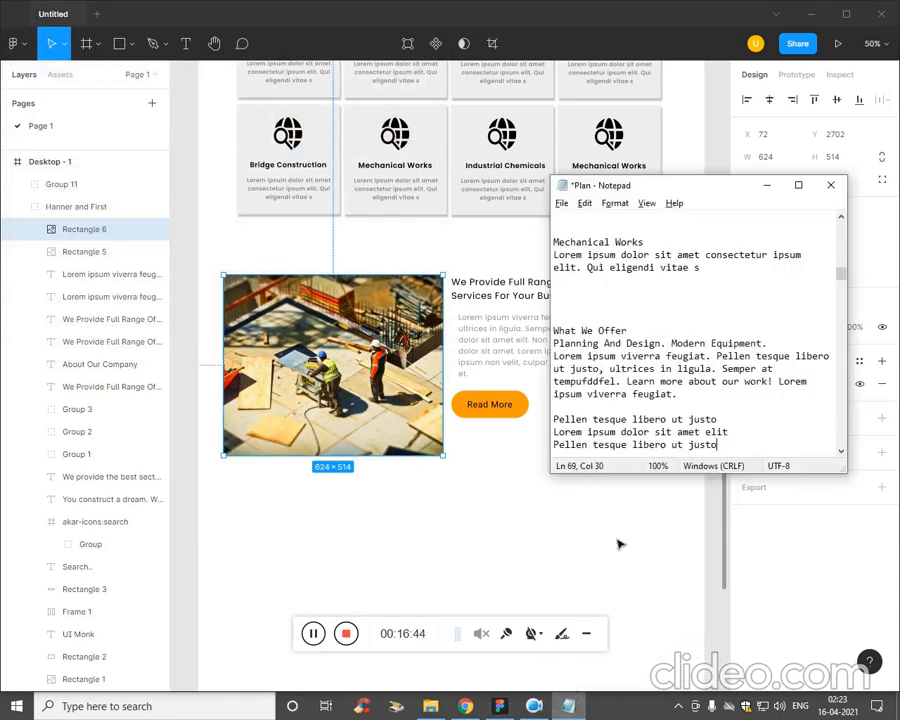
pyautogui.moveTo(778, 345); pyautogui.dragTo(609, 346)
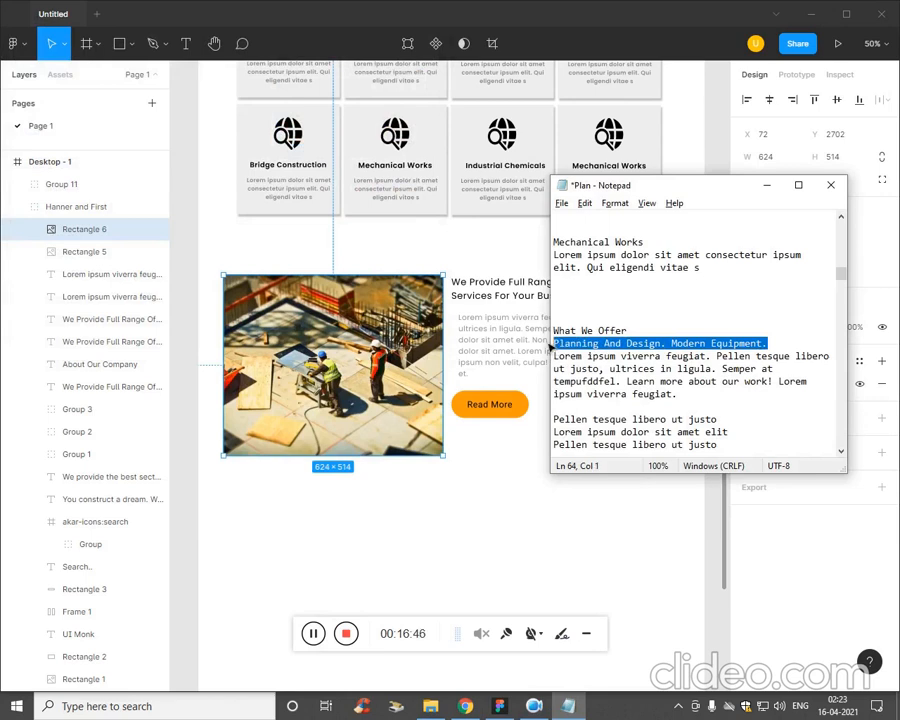
pyautogui.click(509, 300)
pyautogui.doubleClick(509, 306)
pyautogui.write('Planning And Design. Modern Equipment.')
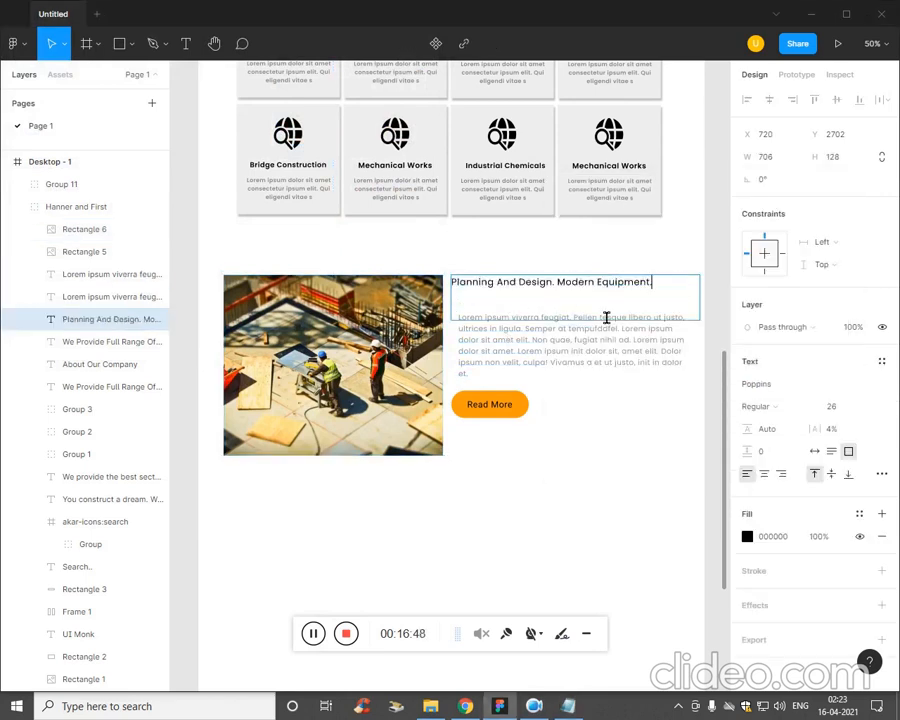
pyautogui.click(590, 370)
pyautogui.click(530, 305)
pyautogui.press('Escape')
pyautogui.click(497, 494)
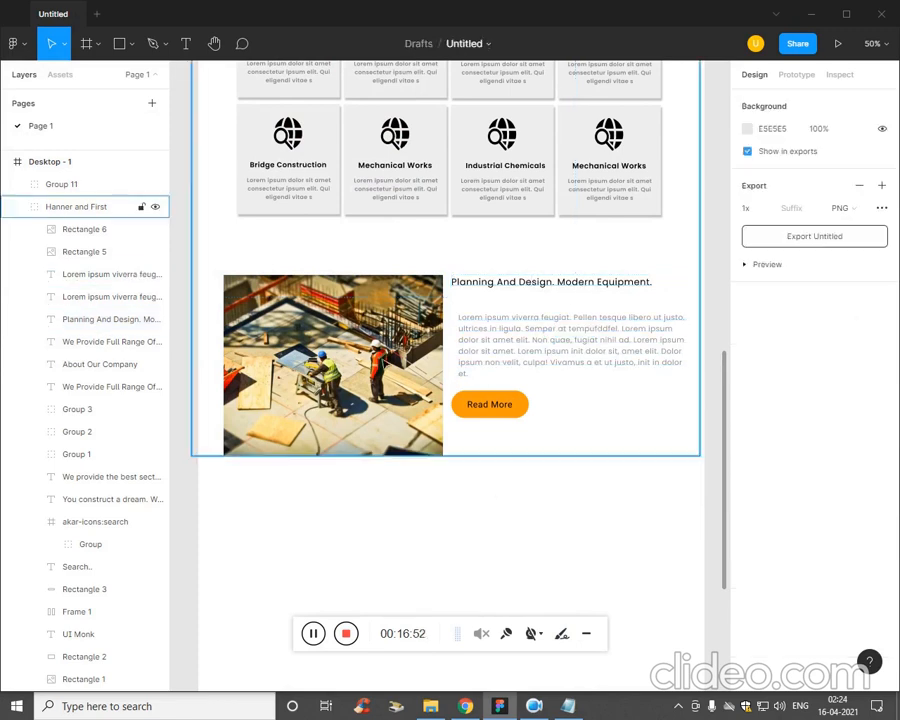
# Duplicate the Our Services label with its two orange lines and place the copy above the Planning And Design subheading, at about Y 2664.
pyautogui.scroll(5, 384, 364)
pyautogui.scroll(3, 384, 364)
pyautogui.click(467, 450)
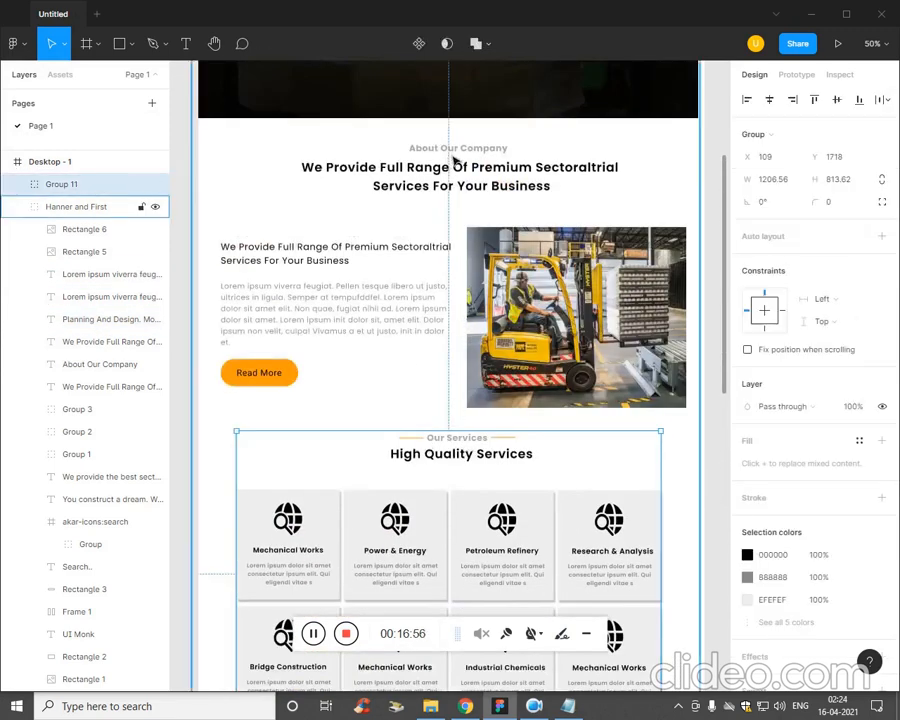
pyautogui.doubleClick(445, 444)
pyautogui.doubleClick(445, 443)
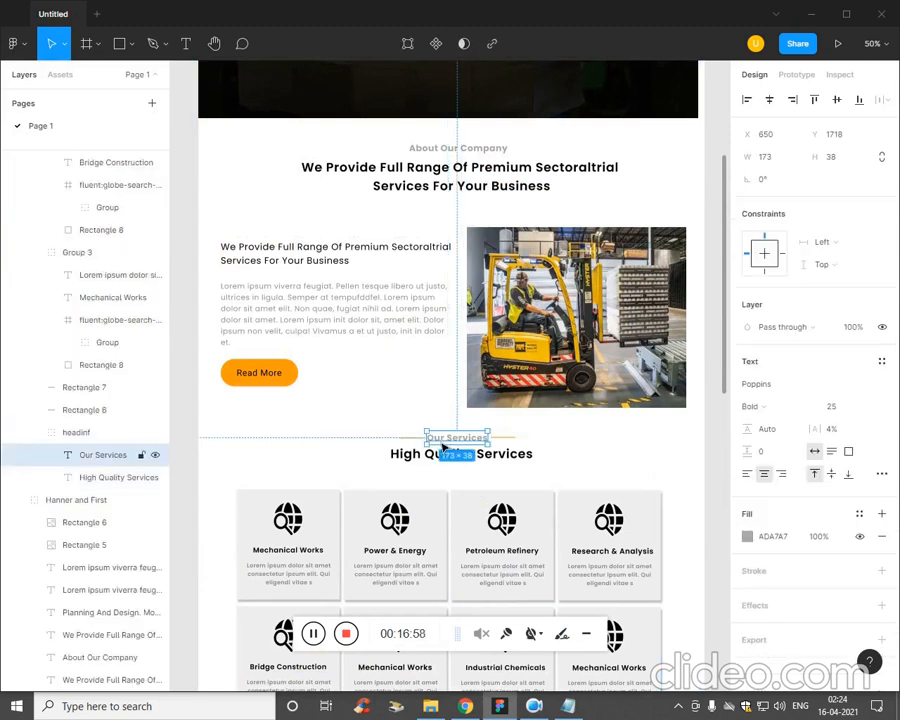
pyautogui.keyDown('shift'); pyautogui.click(418, 440); pyautogui.keyUp('shift')
pyautogui.keyDown('shift'); pyautogui.click(510, 447); pyautogui.keyUp('shift')
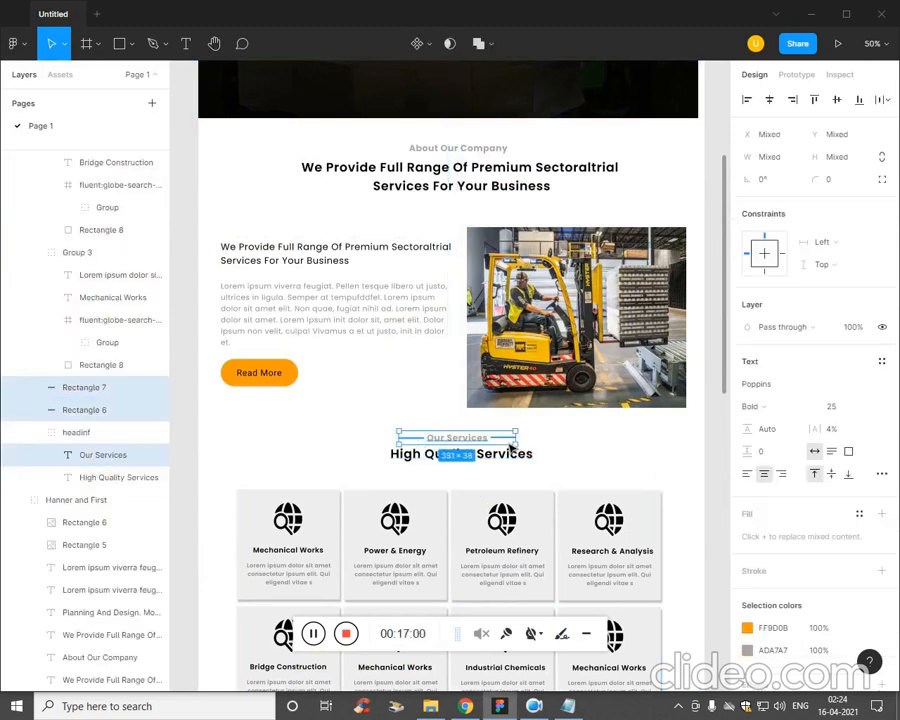
pyautogui.moveTo(480, 447); pyautogui.dragTo(537, 343)
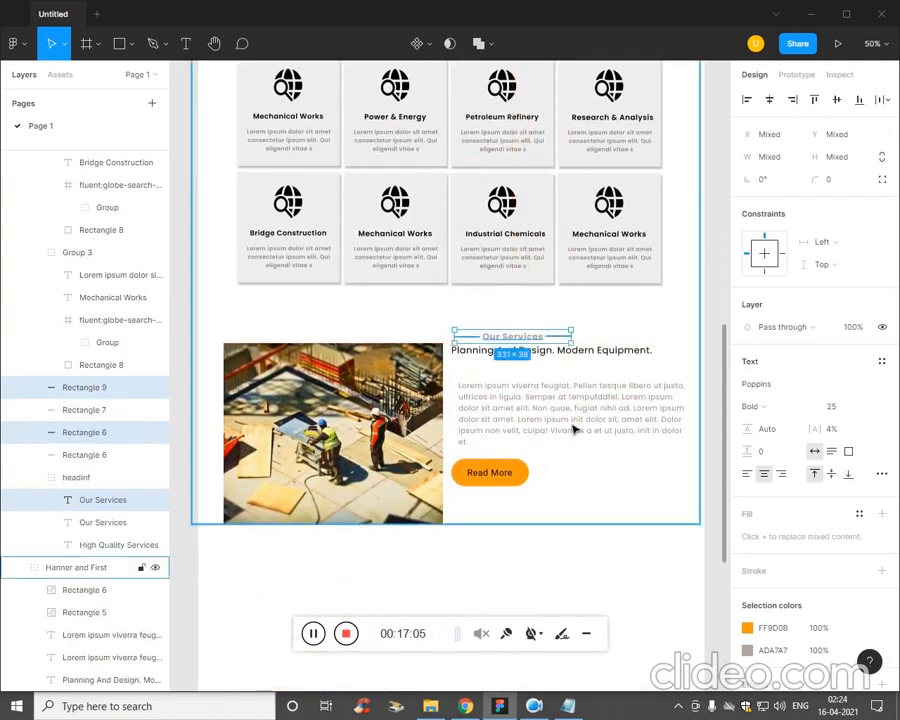
# Replace the duplicated Our Services label's text with "What We Offer" copied from the Plan notes in Notepad.
pyautogui.click(556, 485)
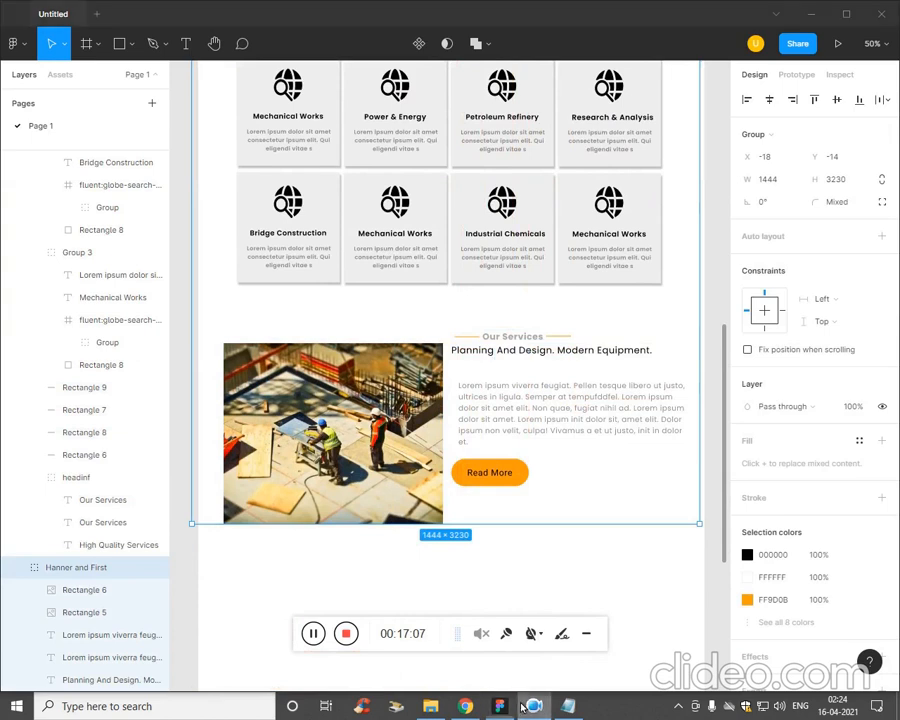
pyautogui.click(568, 706)
pyautogui.moveTo(651, 334); pyautogui.dragTo(540, 333)
pyautogui.hotkey('ctrl', 'c')
pyautogui.click(500, 346)
pyautogui.click(500, 346)
pyautogui.doubleClick(498, 343)
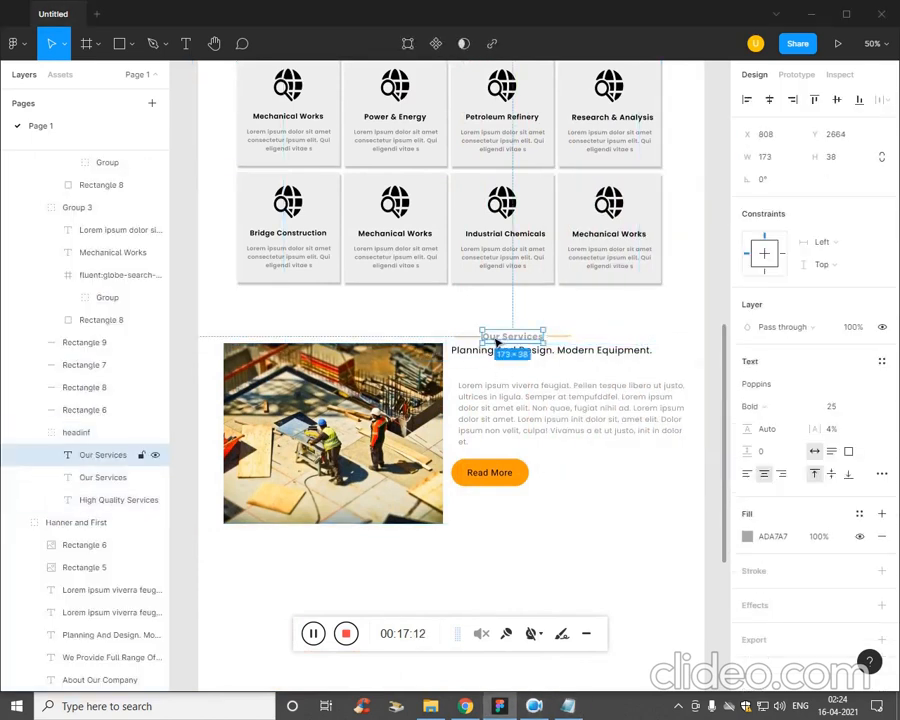
pyautogui.hotkey('ctrl', 'v')
pyautogui.click(532, 420)
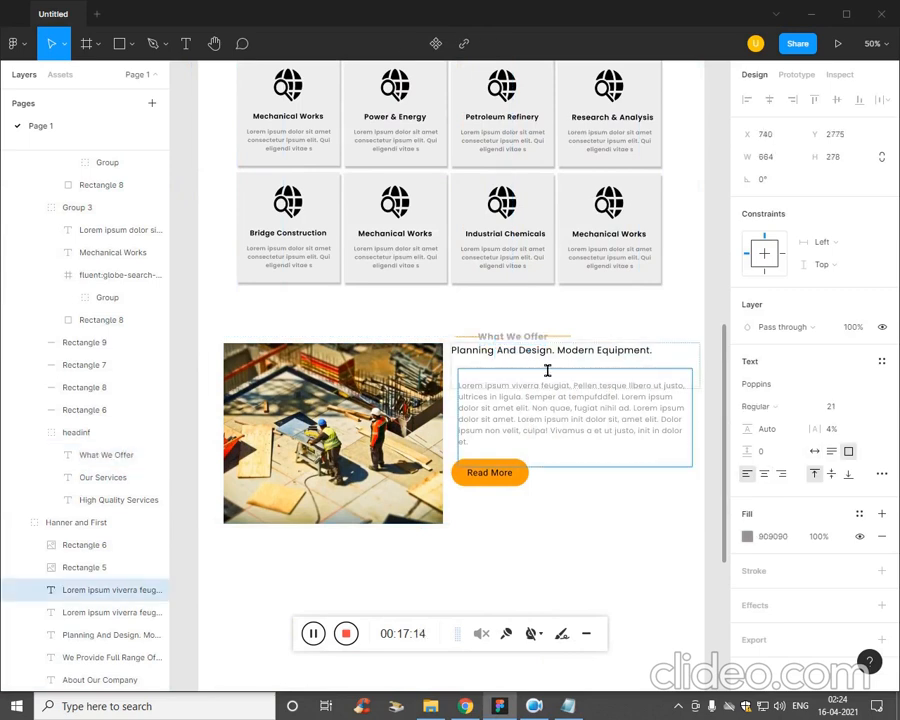
# Set the What We Offer label's font size to 20.
pyautogui.doubleClick(538, 338)
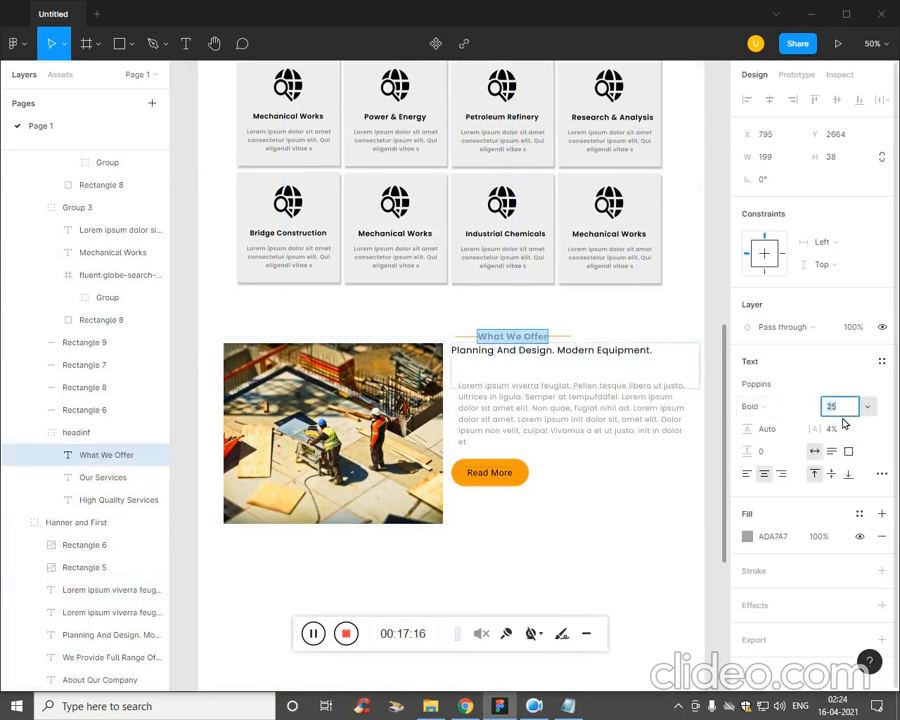
pyautogui.press('Down')
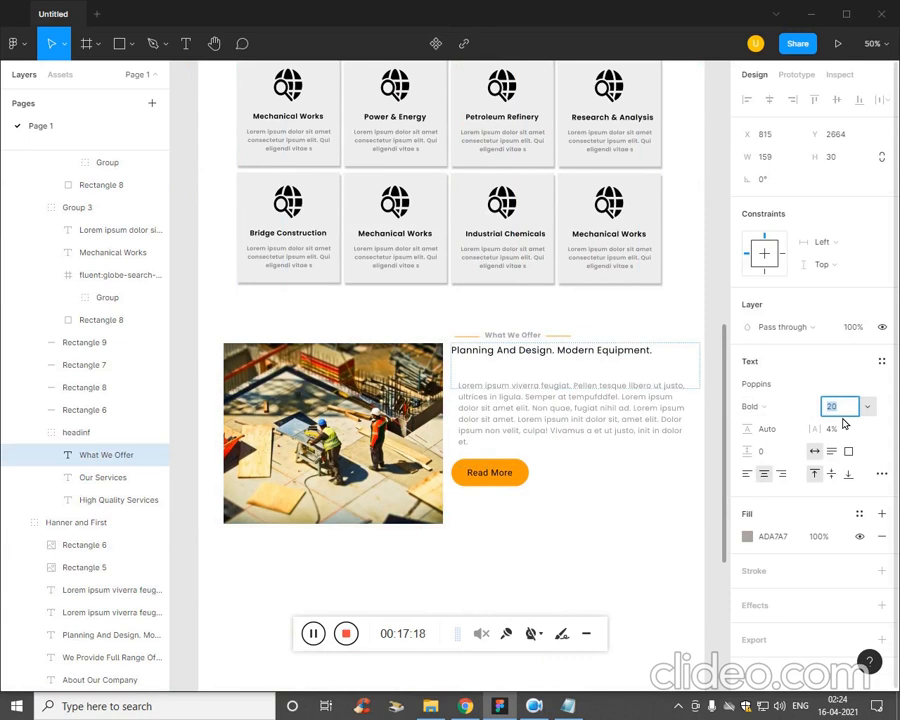
pyautogui.click(608, 507)
# Shorten the Planning And Design subheading's text box to a height of about 54.
pyautogui.click(541, 398)
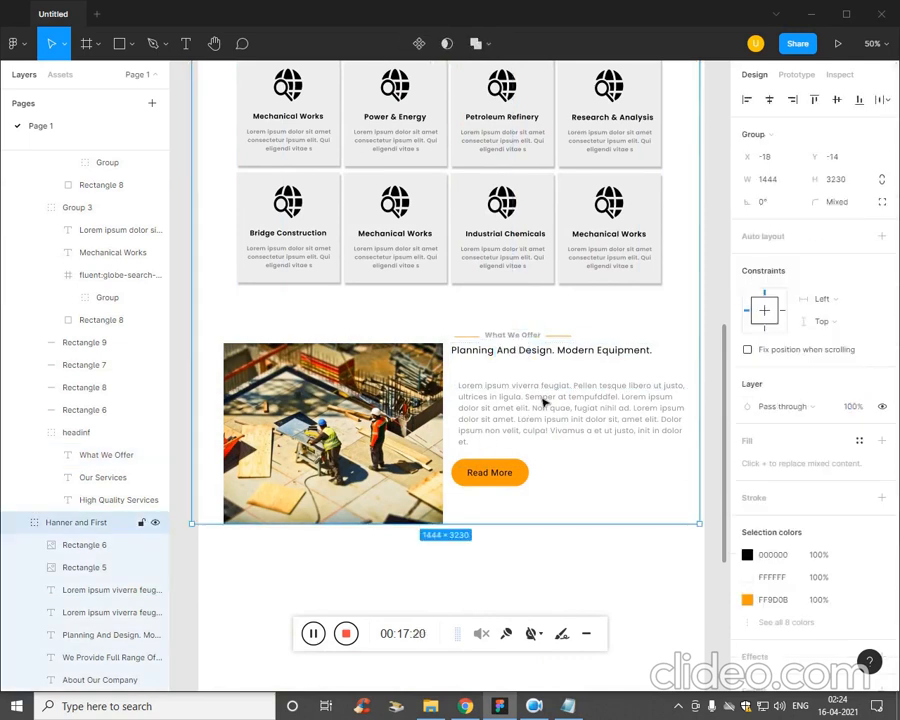
pyautogui.click(560, 362)
pyautogui.click(565, 354)
pyautogui.doubleClick(559, 367)
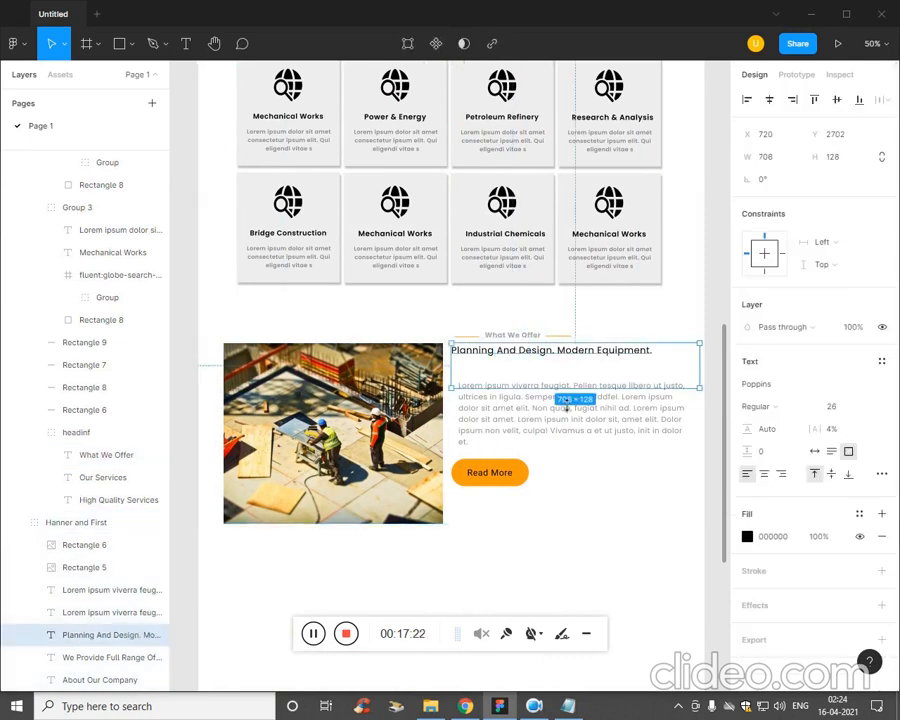
pyautogui.moveTo(581, 399); pyautogui.dragTo(598, 373)
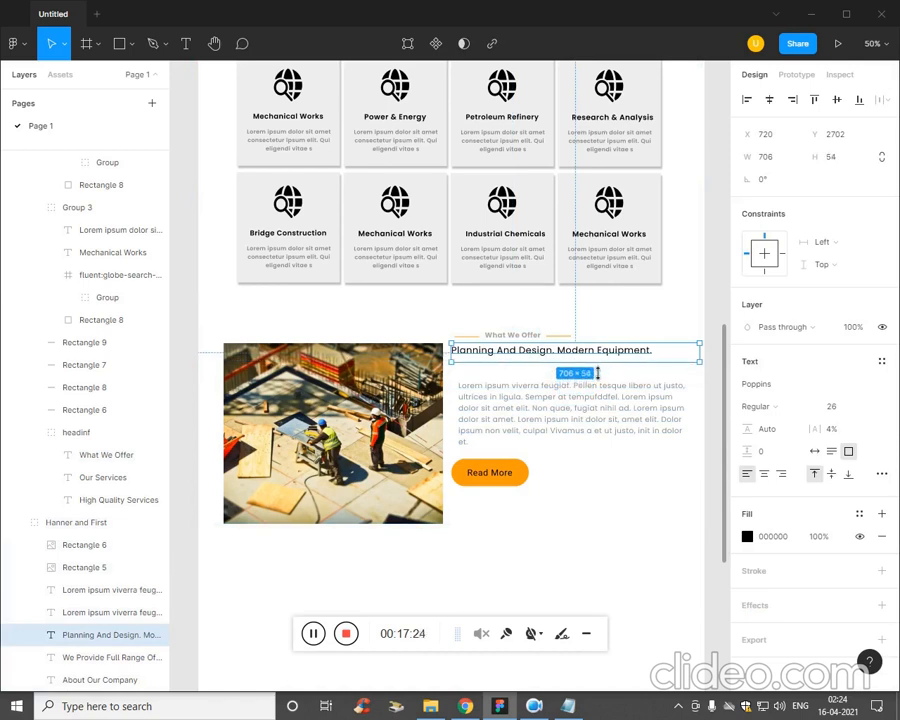
# Replace the paragraph beside the construction image with the shorter What We Offer lorem ipsum paragraph copied from the Plan notes in Notepad.
pyautogui.click(593, 421)
pyautogui.hotkey('alt', 'Tab')
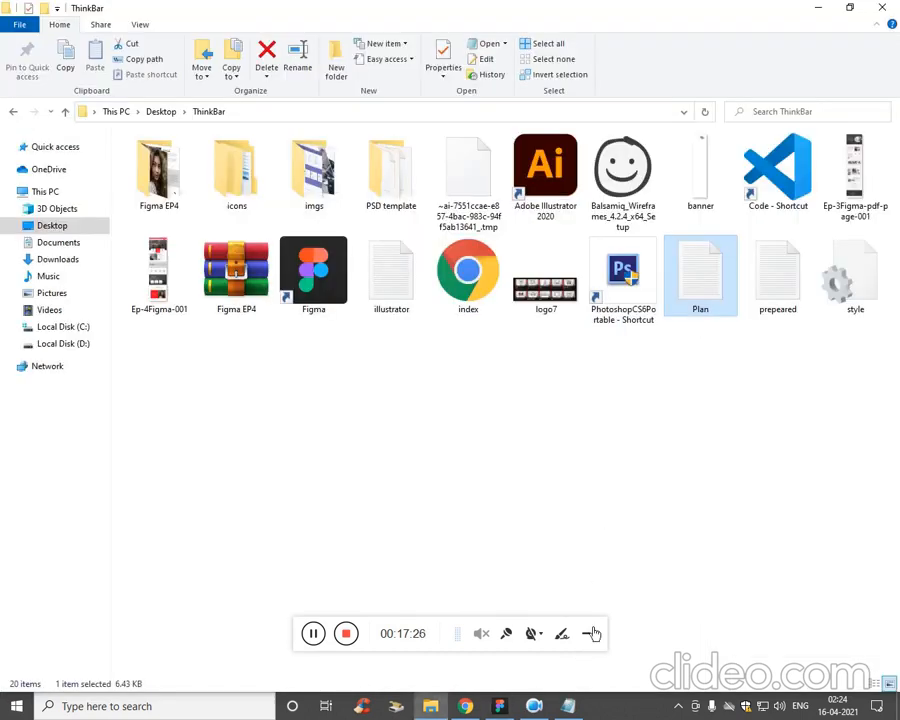
pyautogui.click(580, 671)
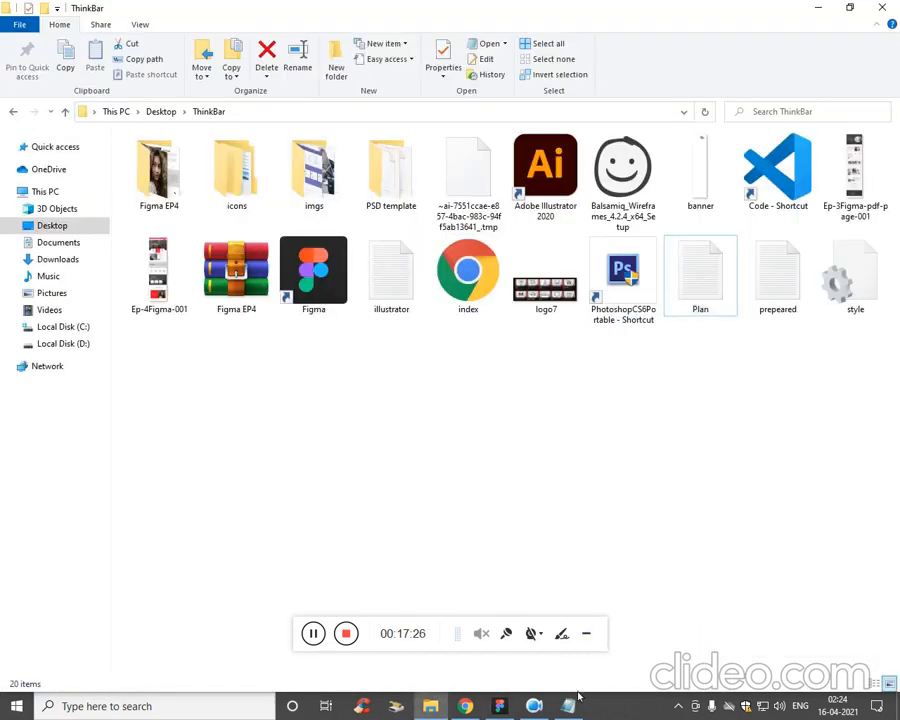
pyautogui.click(467, 707)
pyautogui.click(478, 711)
pyautogui.click(495, 708)
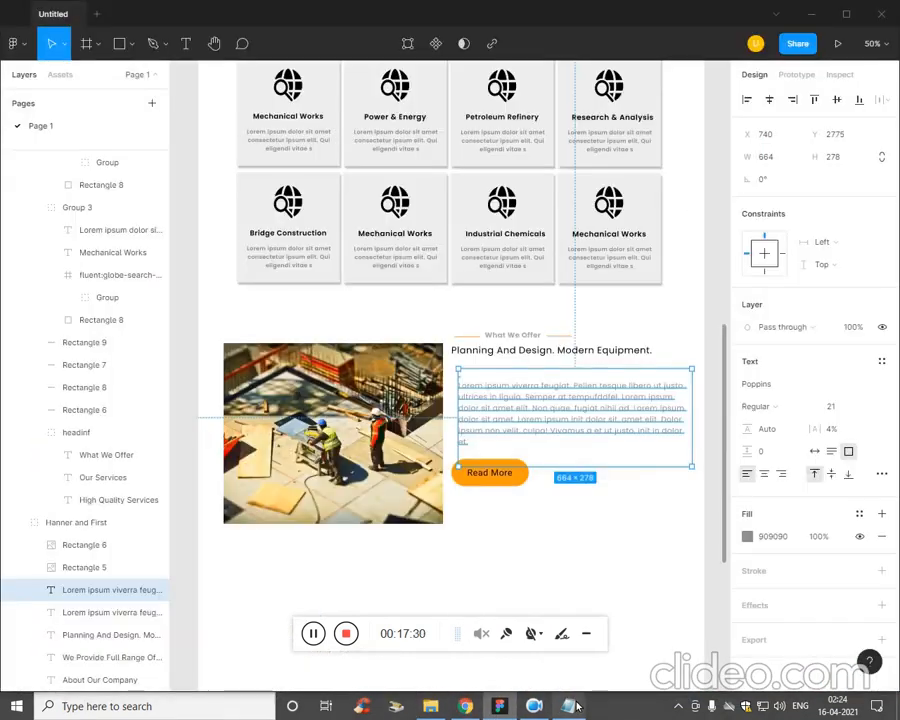
pyautogui.click(568, 706)
pyautogui.moveTo(678, 394); pyautogui.dragTo(551, 356)
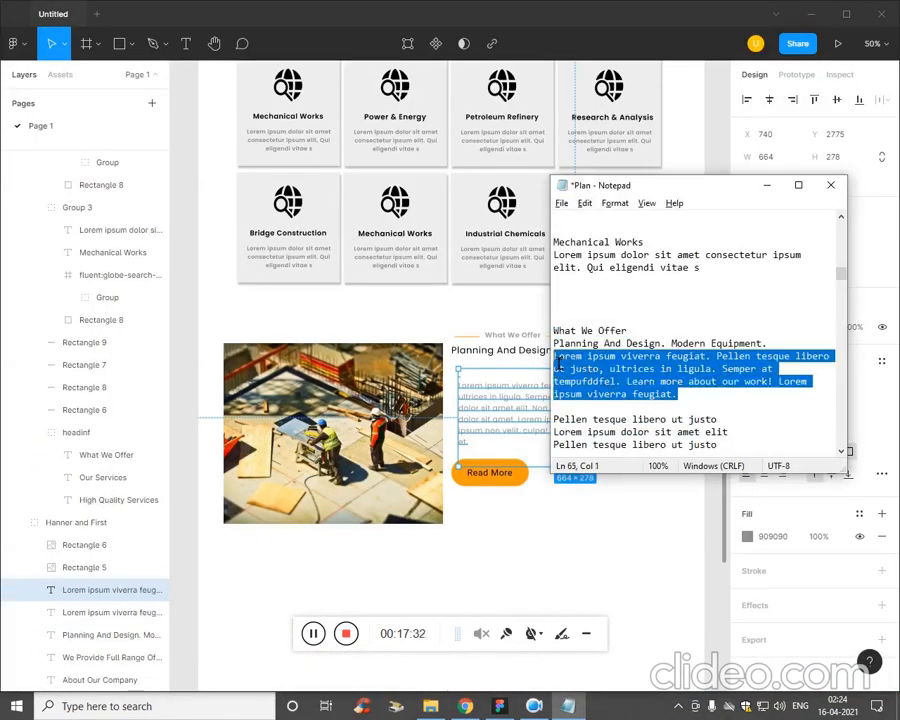
pyautogui.hotkey('ctrl', 'c')
pyautogui.doubleClick(502, 421)
pyautogui.hotkey('ctrl', 'v')
pyautogui.press('Escape')
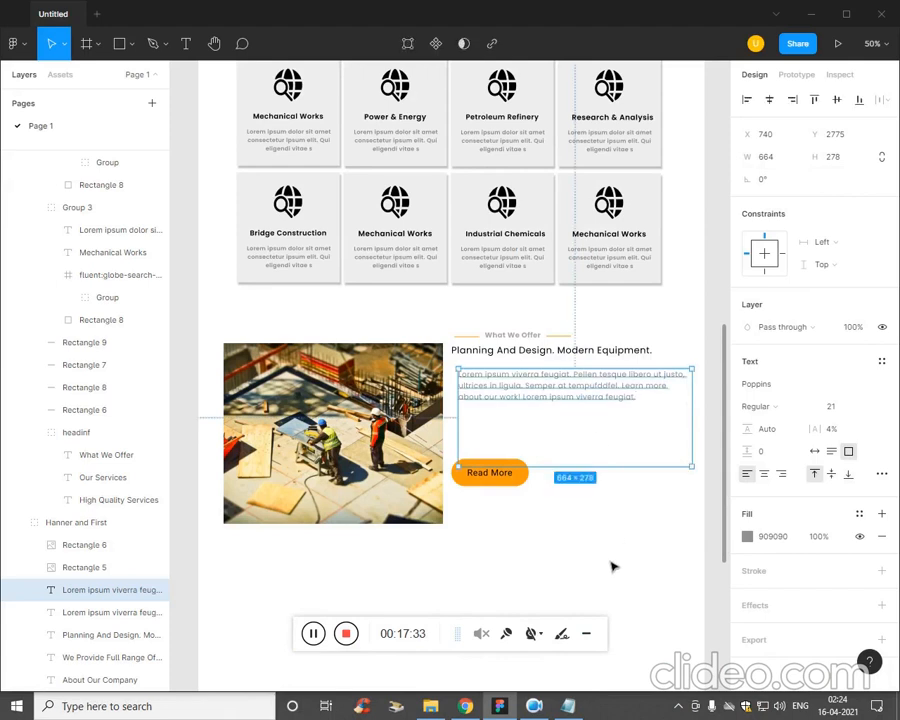
pyautogui.click(614, 478)
pyautogui.click(601, 481)
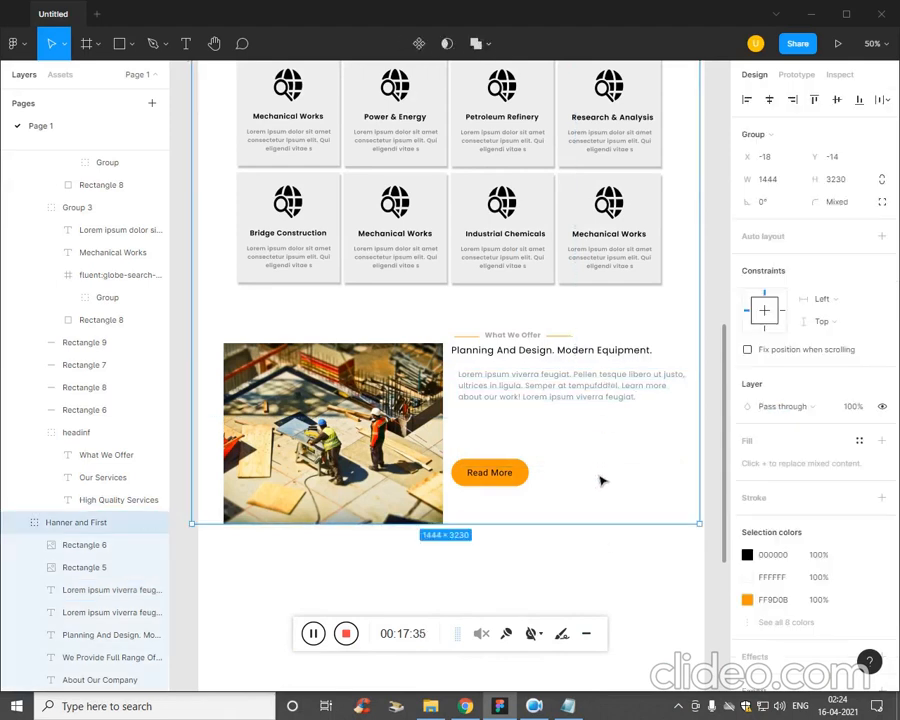
# Move the Planning And Design subheading slightly down and right to about X 730, Y 2715.
pyautogui.doubleClick(512, 361)
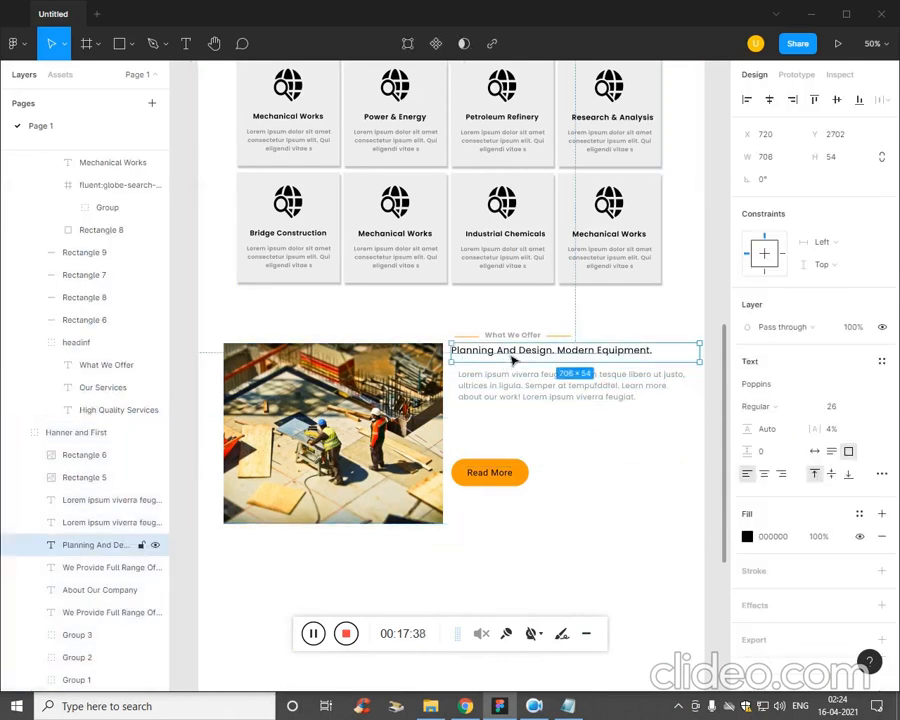
pyautogui.moveTo(511, 360); pyautogui.dragTo(517, 364)
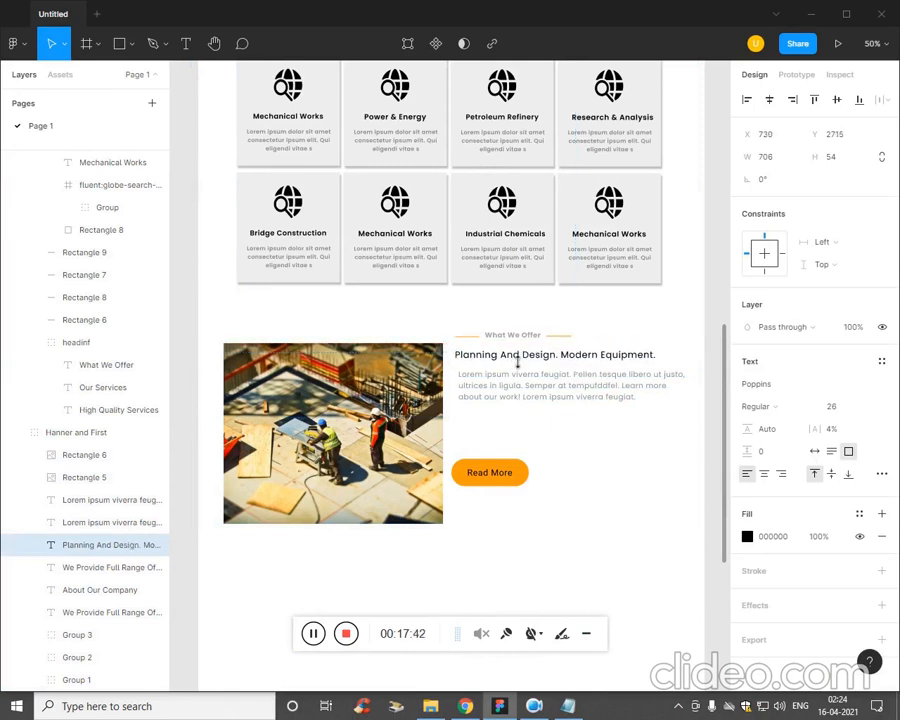
pyautogui.click(655, 478)
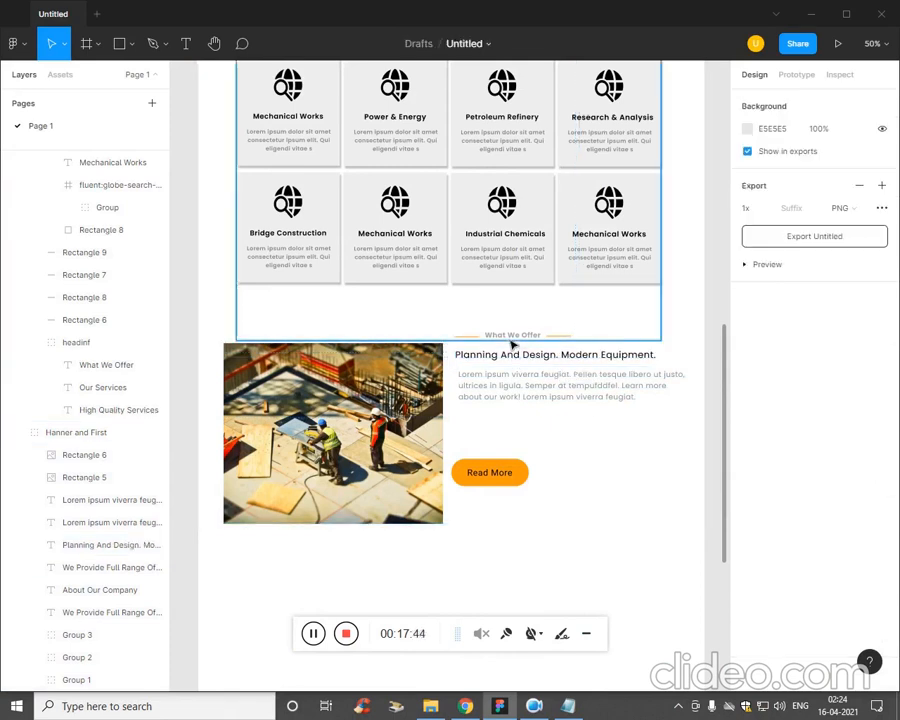
# Try moving the What We Offer label with its right orange line down towards the subheading, and undo that move.
pyautogui.click(466, 341)
pyautogui.click(531, 346)
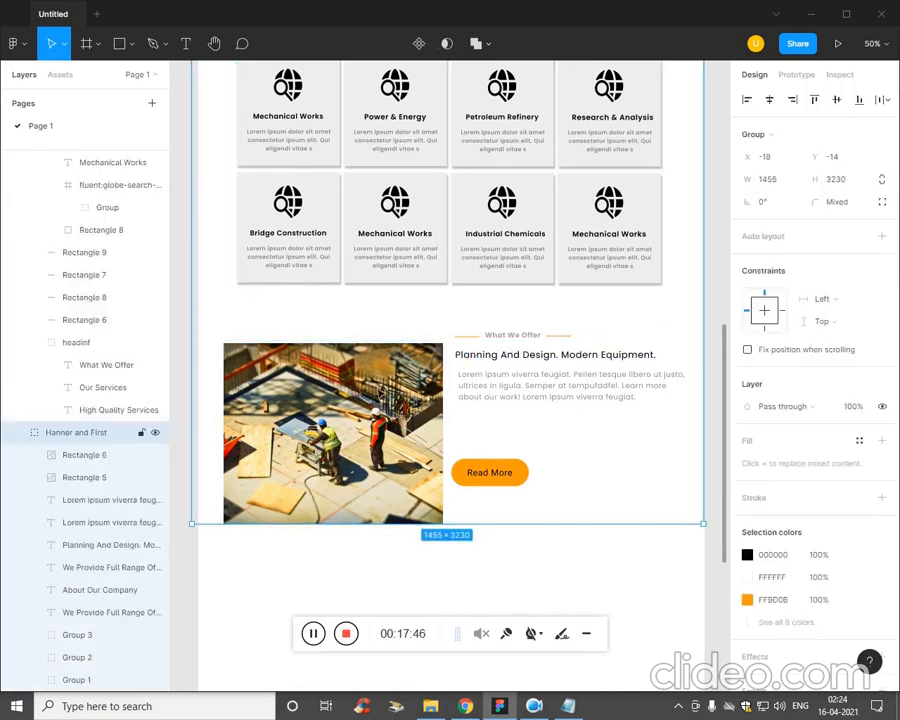
pyautogui.click(475, 345)
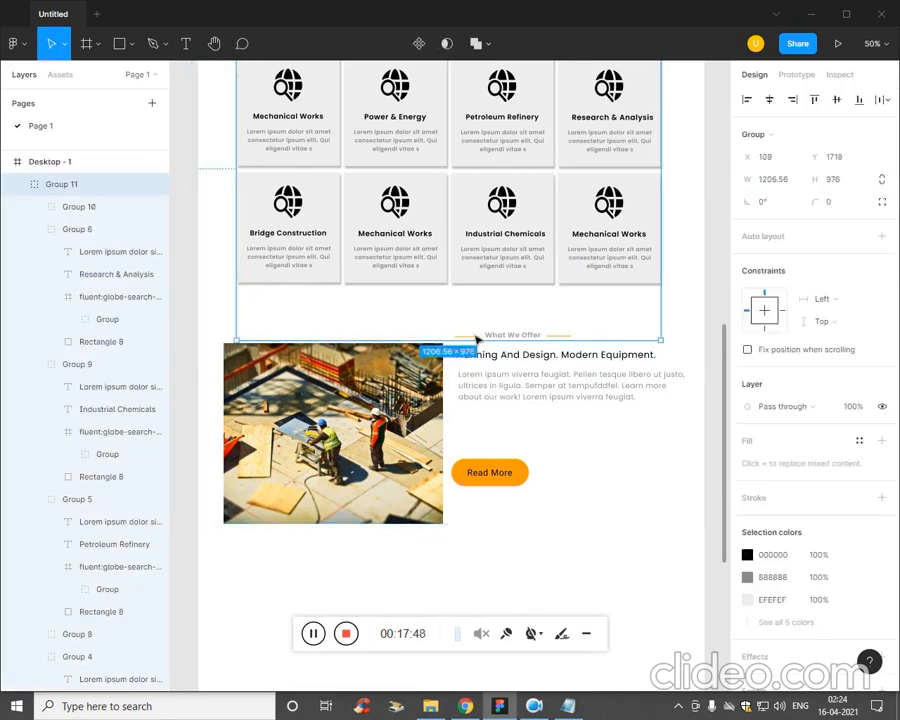
pyautogui.click(468, 336)
pyautogui.click(474, 350)
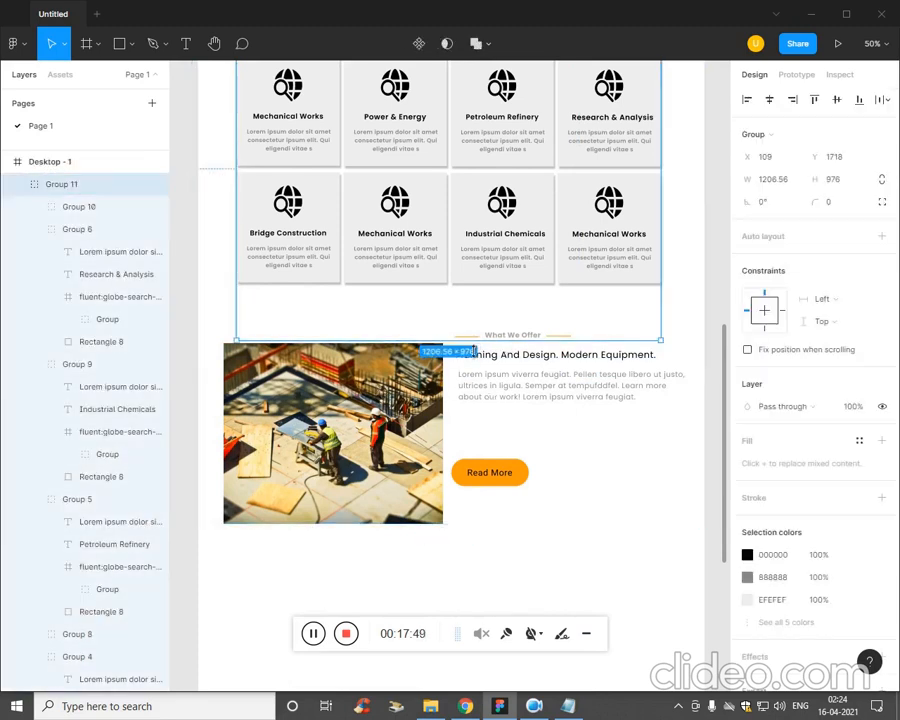
pyautogui.keyDown('ctrl'); pyautogui.click(511, 341); pyautogui.keyUp('ctrl')
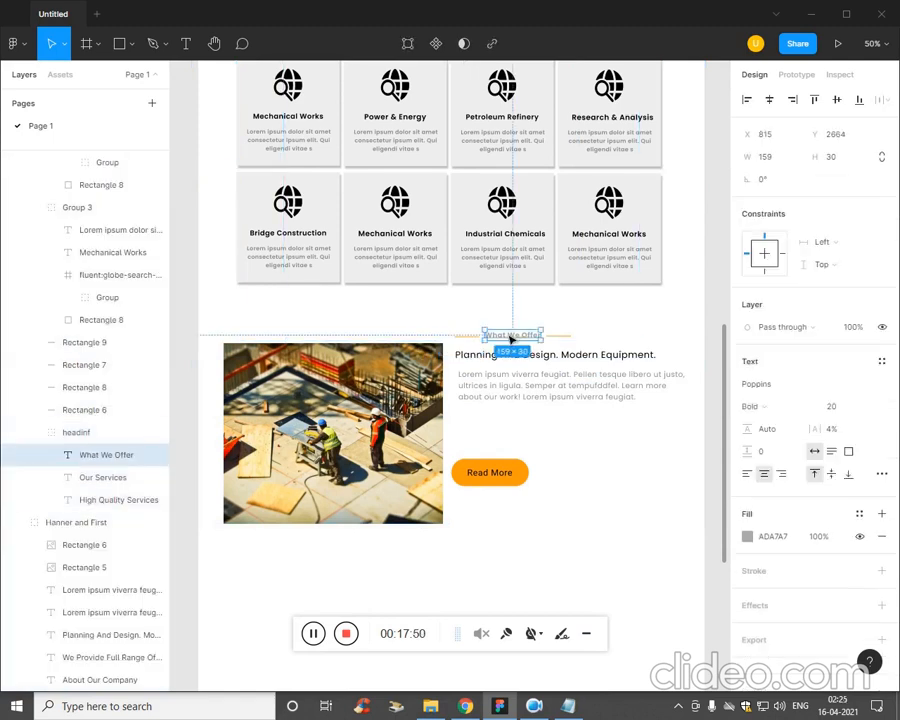
pyautogui.keyDown('shift'); pyautogui.click(564, 340); pyautogui.keyUp('shift')
pyautogui.moveTo(562, 344); pyautogui.dragTo(561, 347)
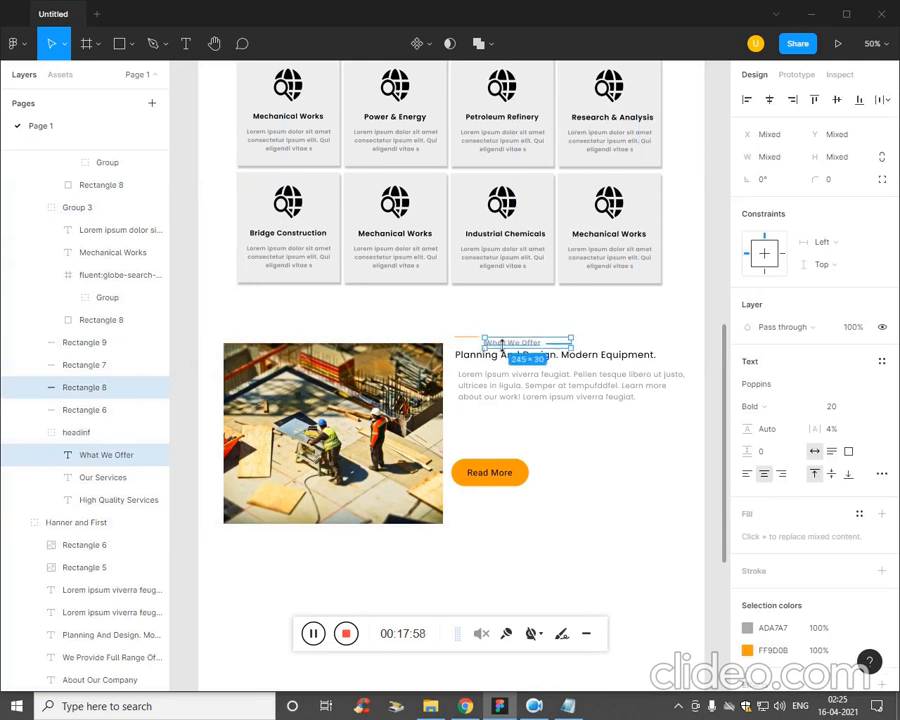
pyautogui.click(521, 413)
pyautogui.hotkey('ctrl', 'z')
pyautogui.hotkey('ctrl', 'z')
pyautogui.hotkey('ctrl', 'z')
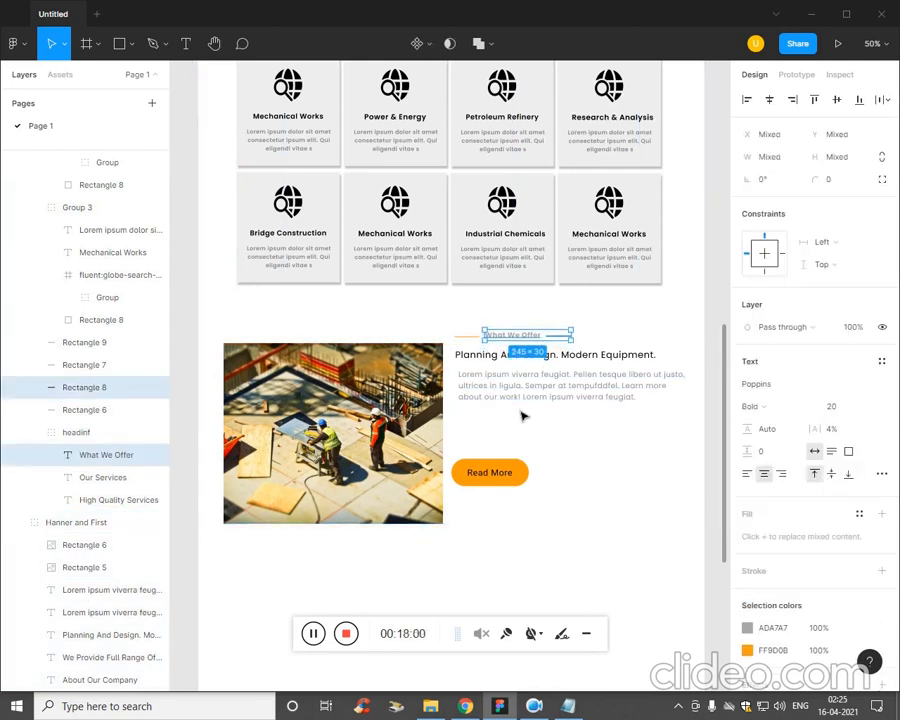
# Move the What We Offer label and both of its orange lines down together, close above the Planning And Design subheading.
pyautogui.click(533, 405)
pyautogui.keyDown('ctrl'); pyautogui.scroll(5, 546, 381); pyautogui.keyUp('ctrl')
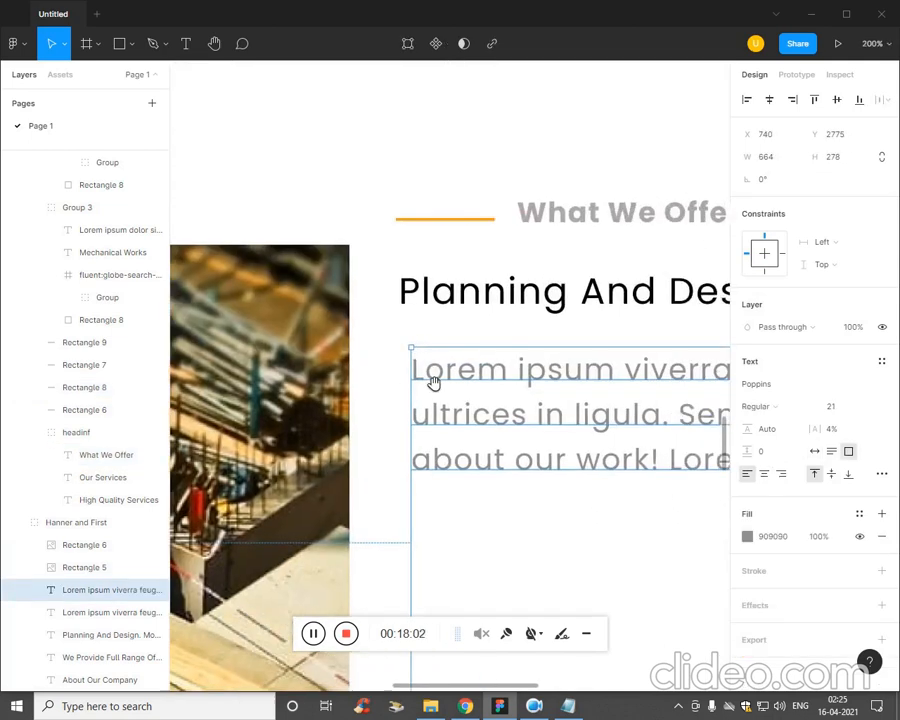
pyautogui.click(352, 209)
pyautogui.doubleClick(356, 209)
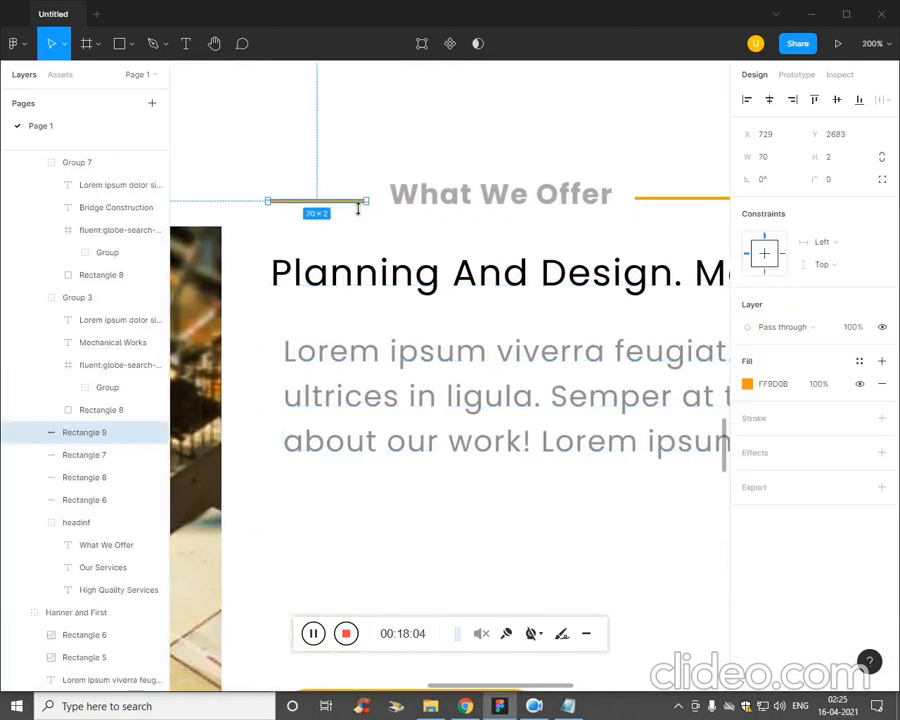
pyautogui.keyDown('shift'); pyautogui.click(494, 207); pyautogui.keyUp('shift')
pyautogui.keyDown('shift'); pyautogui.doubleClick(518, 203); pyautogui.keyUp('shift')
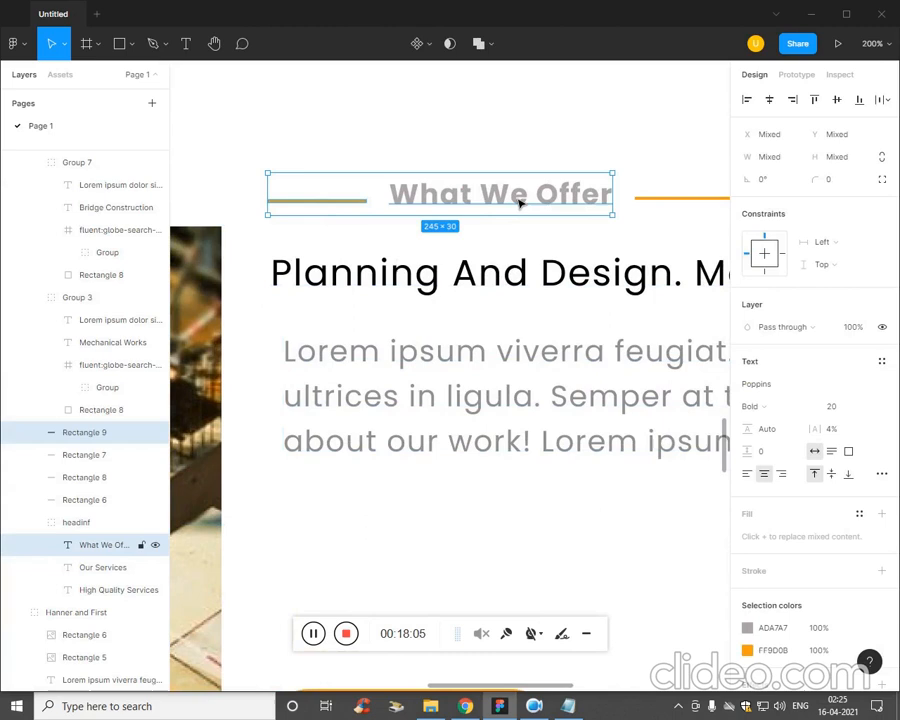
pyautogui.keyDown('shift'); pyautogui.click(686, 205); pyautogui.keyUp('shift')
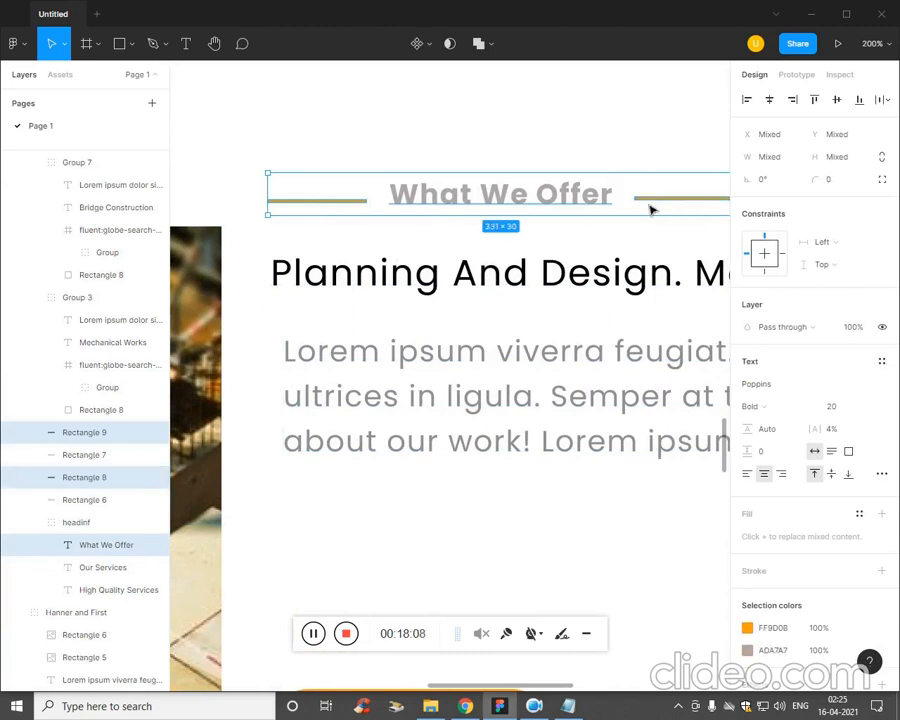
pyautogui.press('Down')
pyautogui.press('Down')
pyautogui.press('Down')
pyautogui.press('Down')
pyautogui.press('Down')
pyautogui.press('Down')
pyautogui.press('Down')
pyautogui.press('Down')
pyautogui.press('Down')
pyautogui.press('Down')
pyautogui.press('Down')
pyautogui.press('Down')
pyautogui.press('Down')
pyautogui.press('Down')
pyautogui.press('Down')
pyautogui.press('Down')
pyautogui.press('Down')
pyautogui.press('Down')
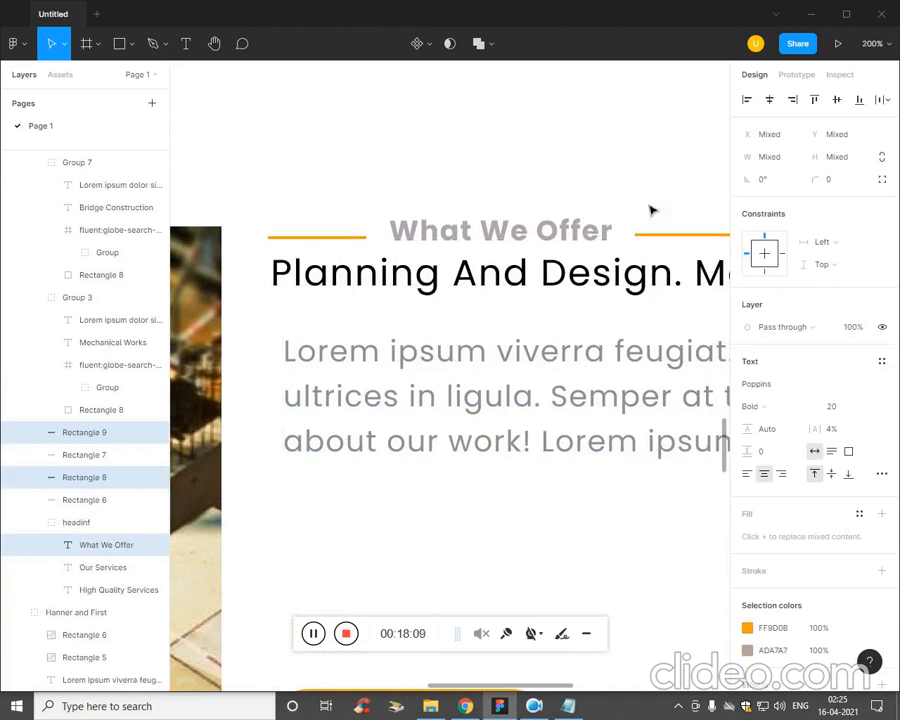
pyautogui.press('Down')
pyautogui.press('Down')
pyautogui.press('Down')
# Move the Hanner and First group down to widen the gap between the What We Offer label and the subheading.
pyautogui.click(615, 295)
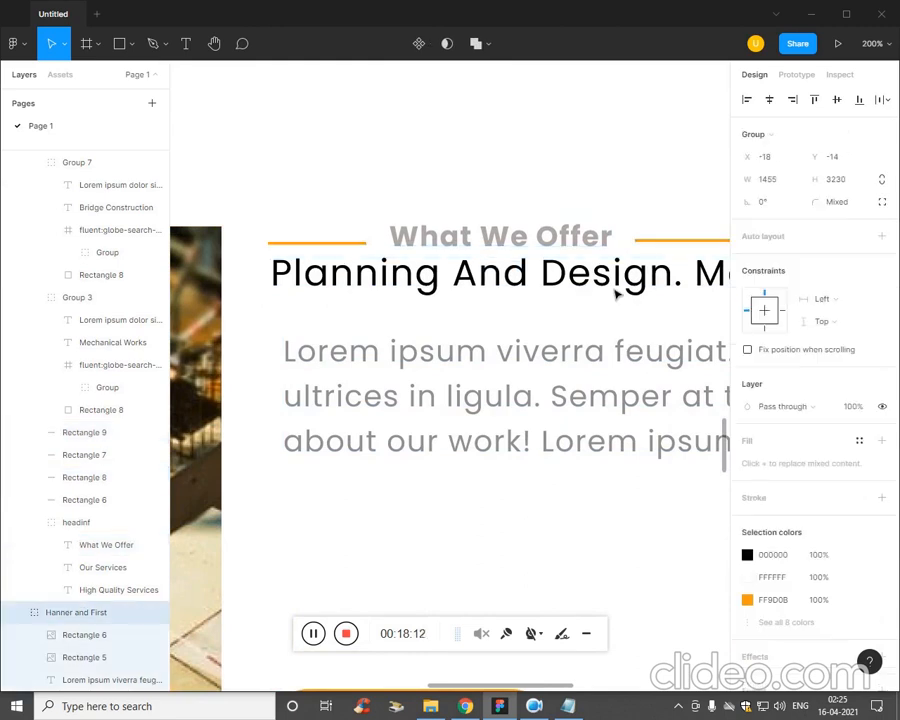
pyautogui.press('Down')
pyautogui.press('Down')
pyautogui.press('Down')
pyautogui.press('Down')
pyautogui.press('Down')
pyautogui.press('Down')
pyautogui.press('Down')
pyautogui.press('Down')
pyautogui.press('Down')
pyautogui.press('Down')
pyautogui.press('Down')
pyautogui.press('Down')
pyautogui.press('Down')
pyautogui.press('Down')
pyautogui.press('Down')
pyautogui.press('Down')
pyautogui.press('Down')
pyautogui.press('Down')
pyautogui.press('Down')
pyautogui.press('Down')
pyautogui.press('Down')
pyautogui.press('Down')
pyautogui.press('Down')
pyautogui.press('Down')
pyautogui.press('Down')
pyautogui.press('Down')
pyautogui.press('Down')
pyautogui.press('Down')
pyautogui.press('Down')
pyautogui.press('Down')
pyautogui.press('Down')
pyautogui.press('Down')
pyautogui.press('Down')
pyautogui.press('Down')
pyautogui.press('Down')
pyautogui.press('Down')
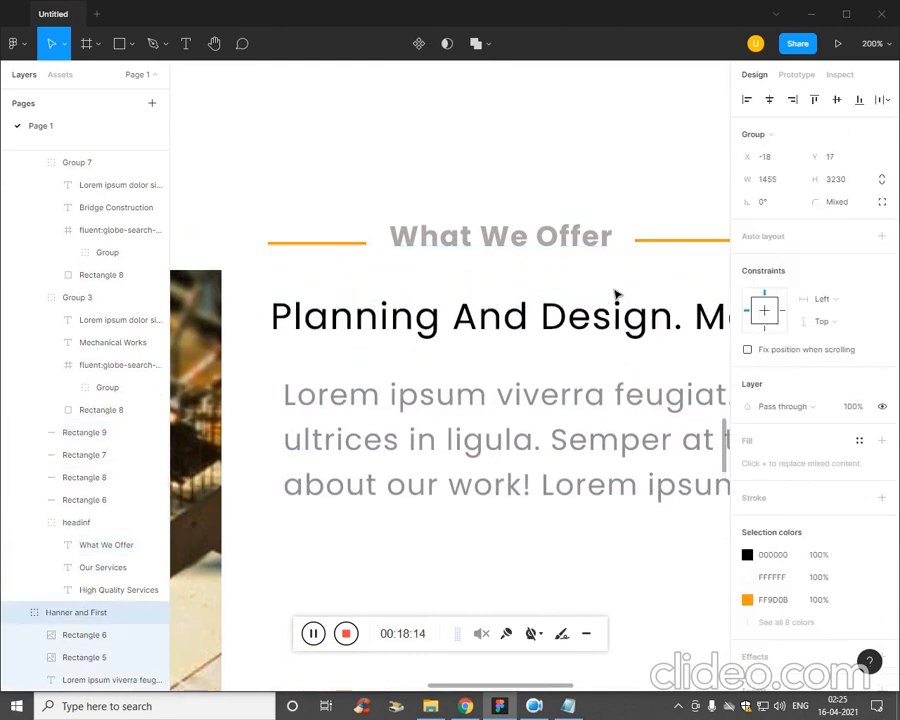
pyautogui.click(350, 253)
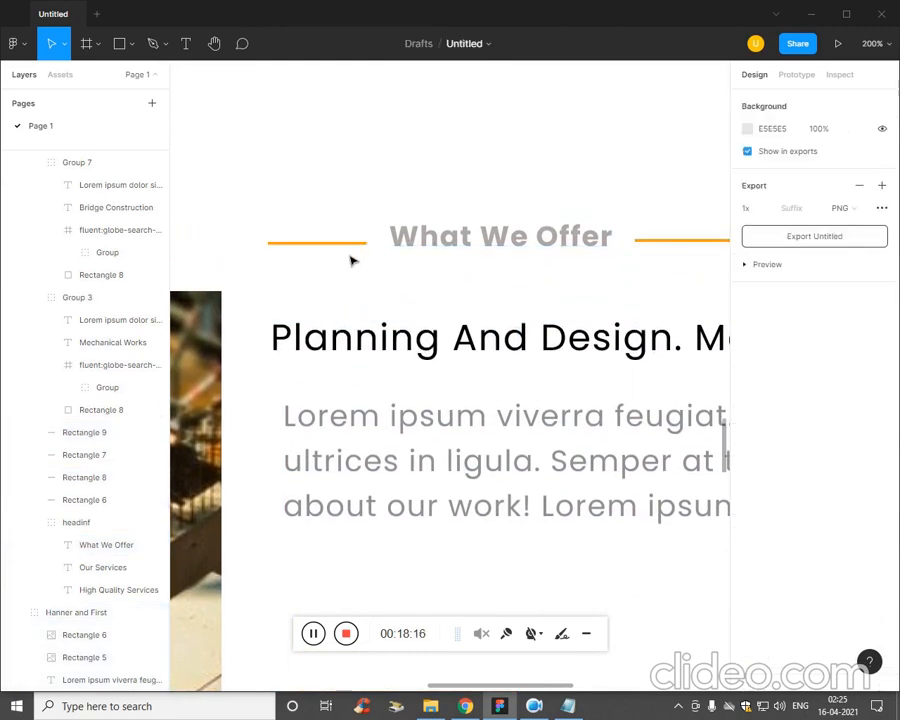
# Move the What We Offer label with both of its orange lines down until they sit just above the Planning And Design subheading.
pyautogui.doubleClick(355, 248)
pyautogui.keyDown('shift'); pyautogui.click(502, 250); pyautogui.keyUp('shift')
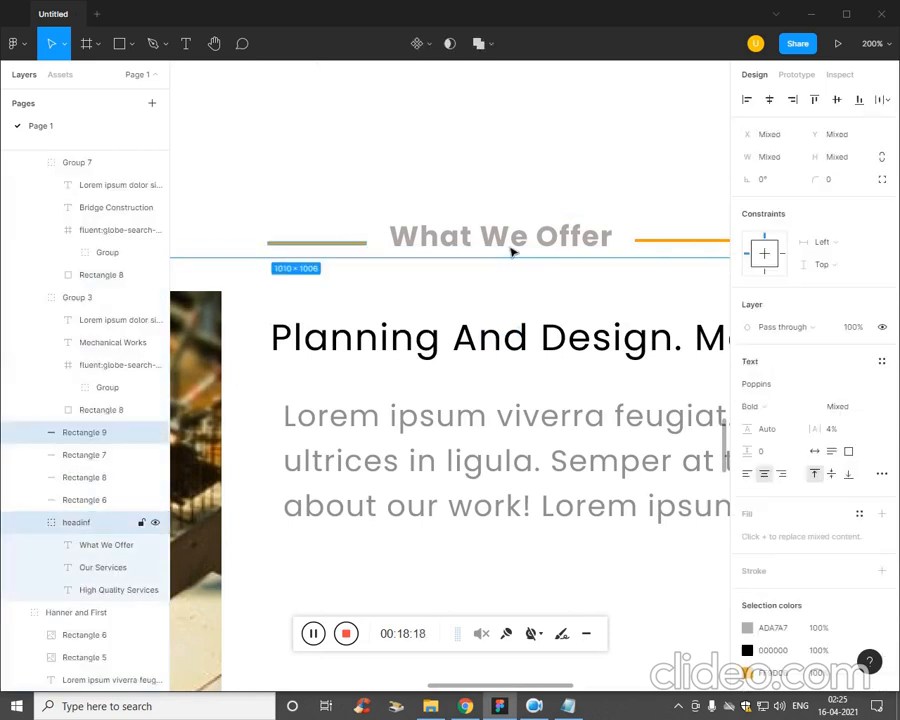
pyautogui.keyDown('shift'); pyautogui.click(505, 243); pyautogui.keyUp('shift')
pyautogui.keyDown('shift'); pyautogui.click(676, 243); pyautogui.keyUp('shift')
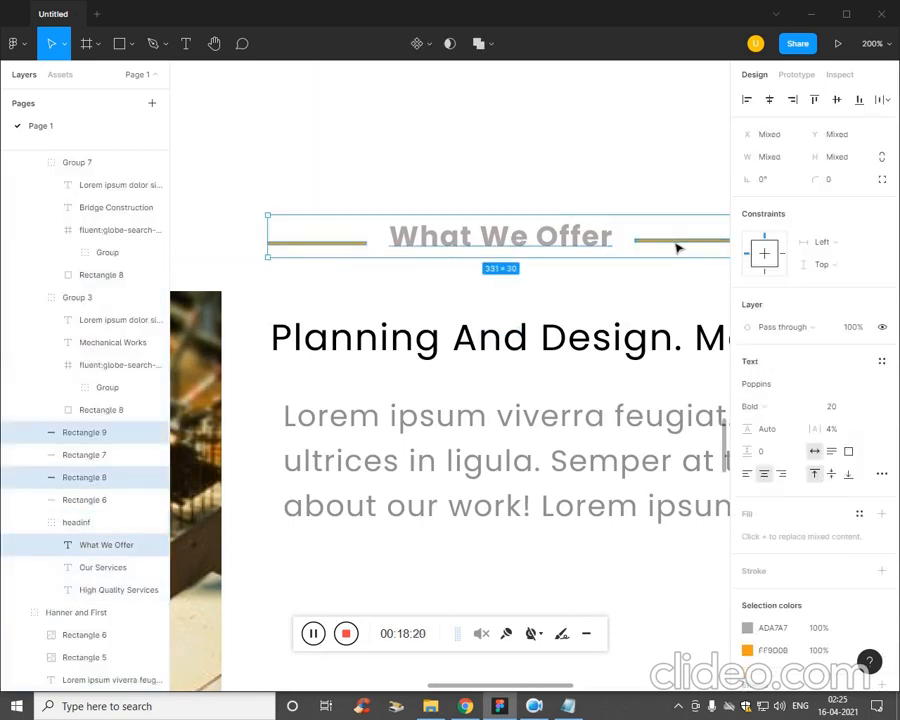
pyautogui.moveTo(561, 258); pyautogui.dragTo(548, 330)
# Move the Read More button in the What We Offer section down and right to about X 740, Y 3176.
pyautogui.click(534, 364)
pyautogui.scroll(-5, 536, 366)
pyautogui.scroll(-2, 520, 366)
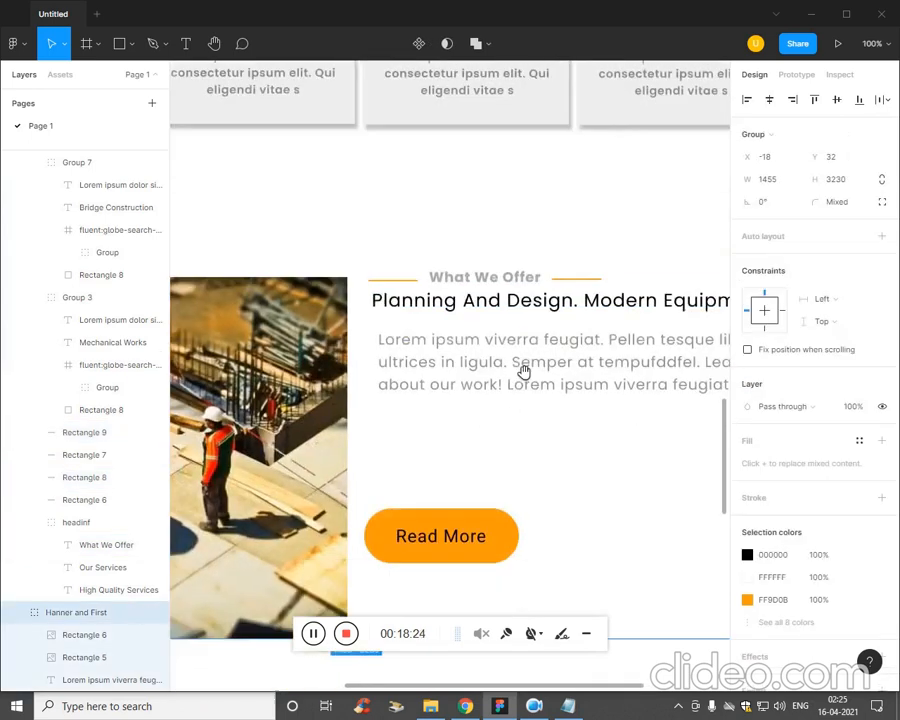
pyautogui.moveTo(522, 492); pyautogui.dragTo(532, 558)
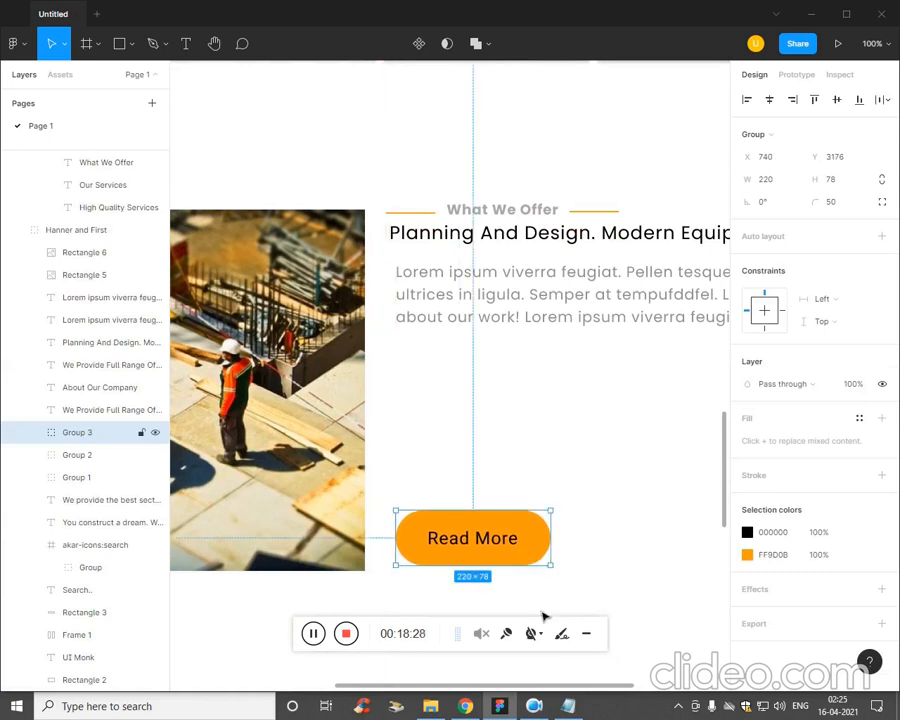
pyautogui.click(568, 705)
pyautogui.click(652, 338)
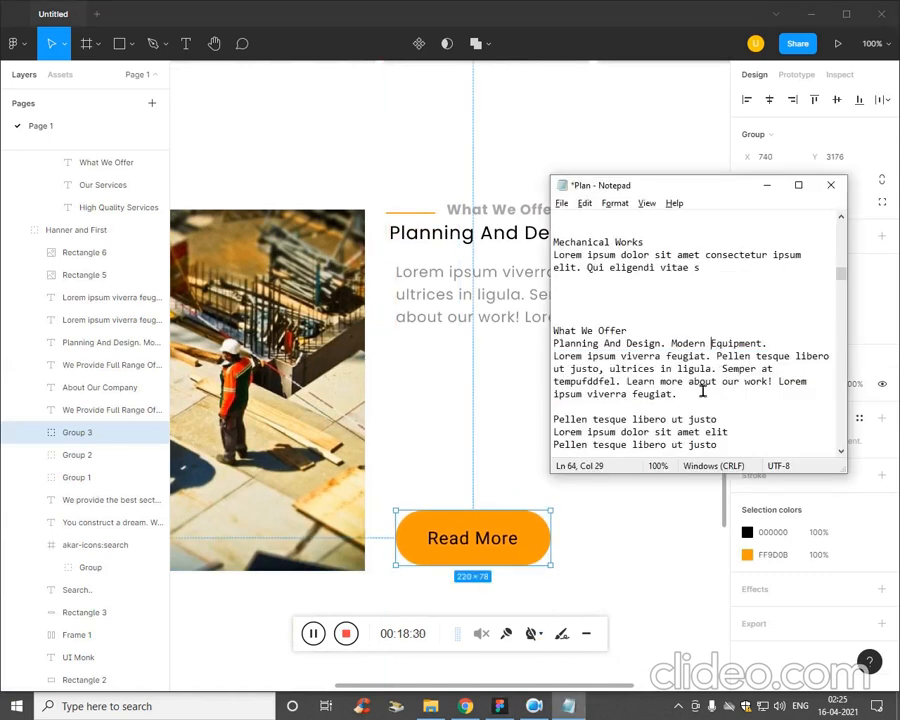
pyautogui.scroll(-2, 726, 386)
pyautogui.moveTo(726, 386); pyautogui.dragTo(513, 353)
pyautogui.click(478, 381)
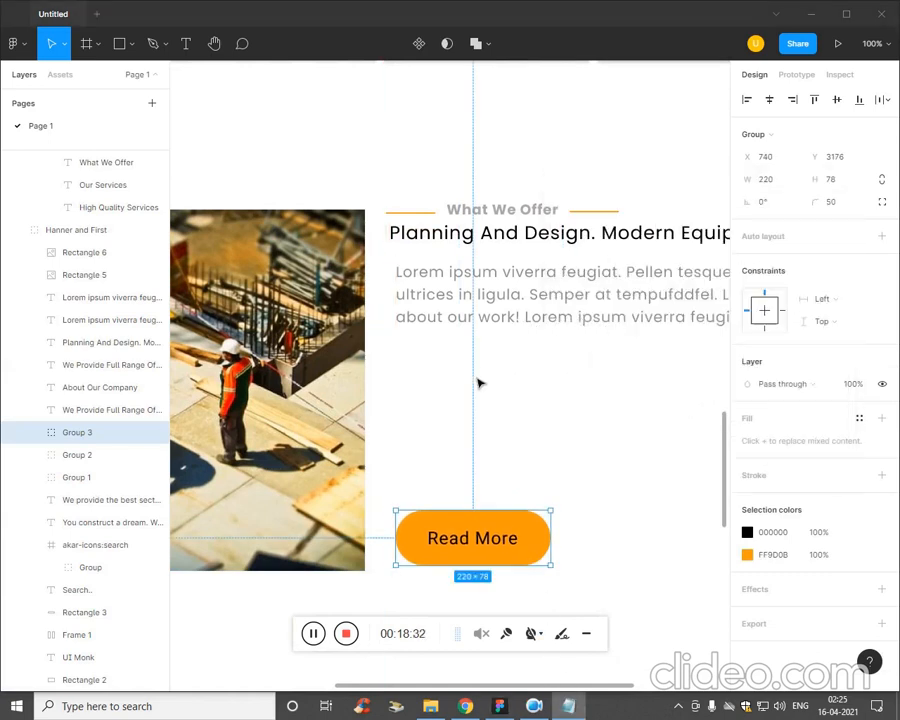
pyautogui.press('t')
pyautogui.doubleClick(437, 391)
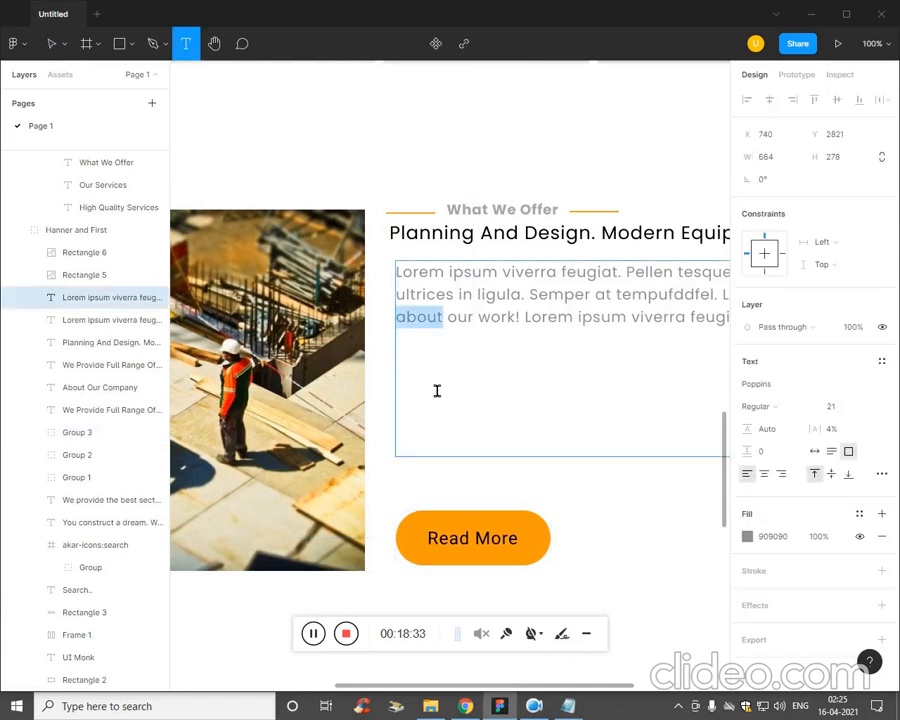
pyautogui.click(480, 457)
pyautogui.click(495, 467)
pyautogui.click(541, 481)
# Shorten the What We Offer paragraph's text box to about 133 px high, keeping its width.
pyautogui.hotkey('ctrl', '-')
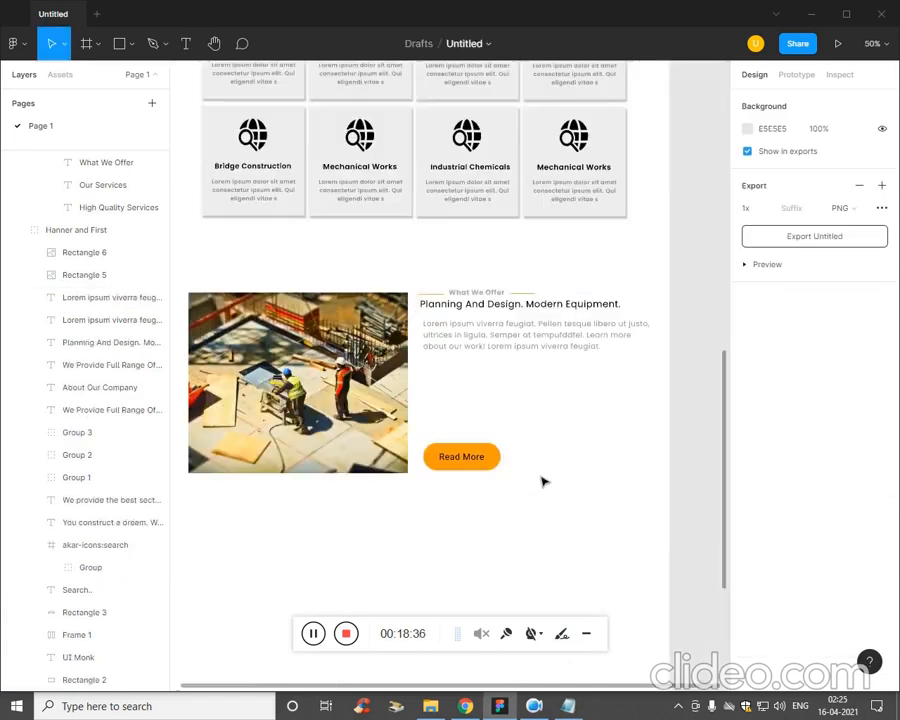
pyautogui.click(476, 385)
pyautogui.click(536, 344)
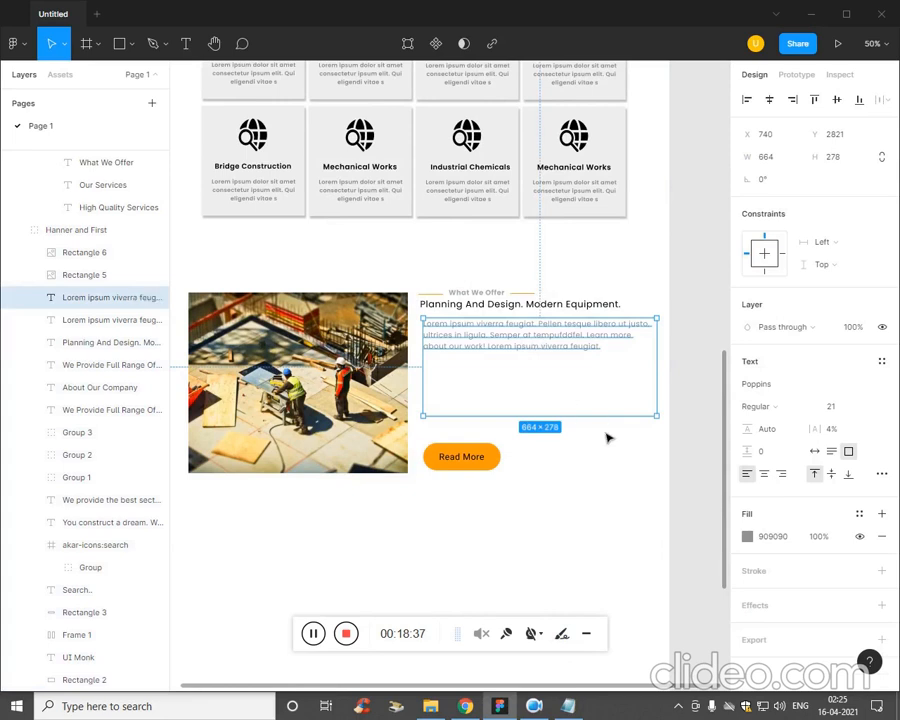
pyautogui.moveTo(615, 431); pyautogui.dragTo(620, 381)
pyautogui.click(623, 488)
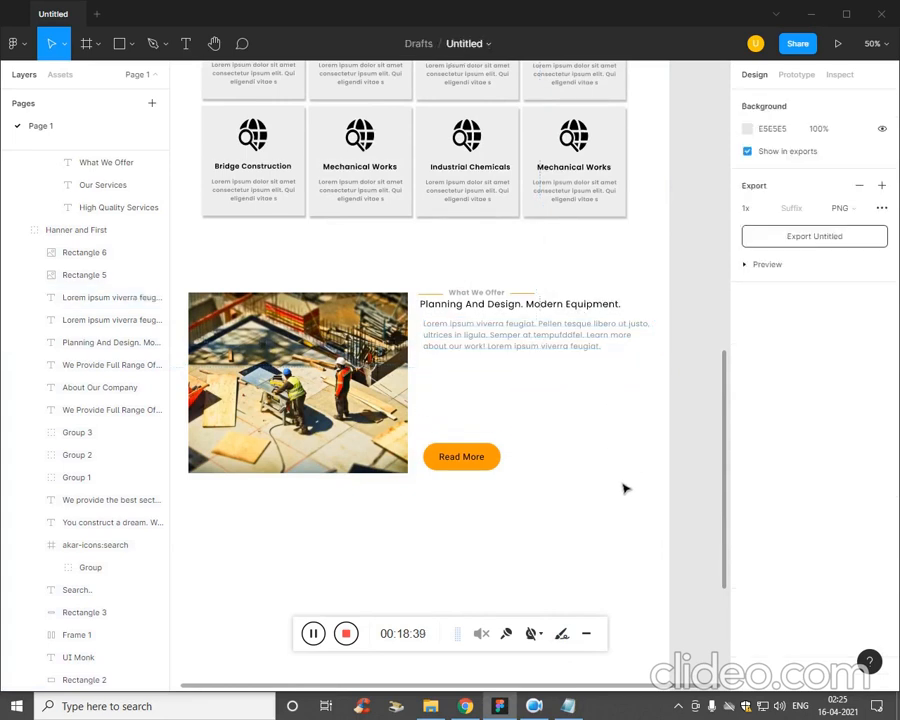
# Search the Iconify plugin for "tick" and place the teenyicons message-tick-solid icon below the construction photo at about X 541, Y 3412.
pyautogui.click(16, 44)
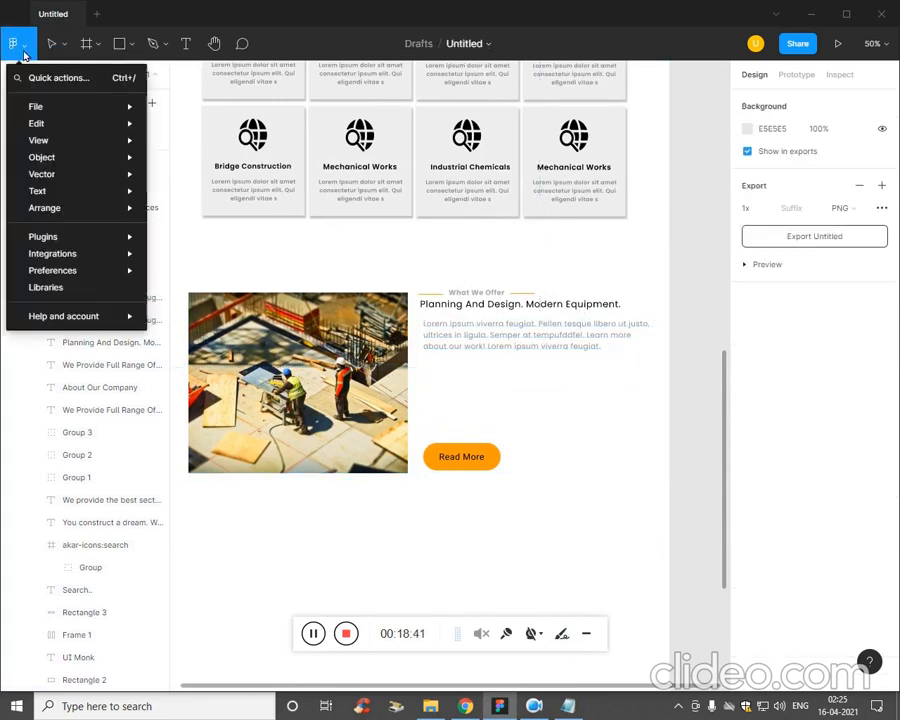
pyautogui.moveTo(60, 236)
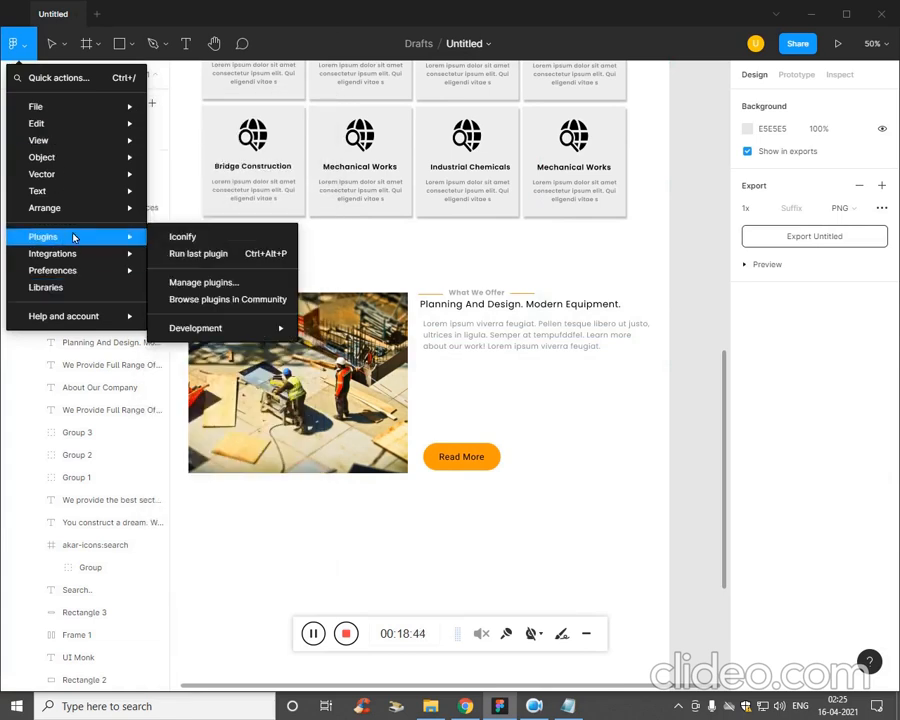
pyautogui.click(207, 242)
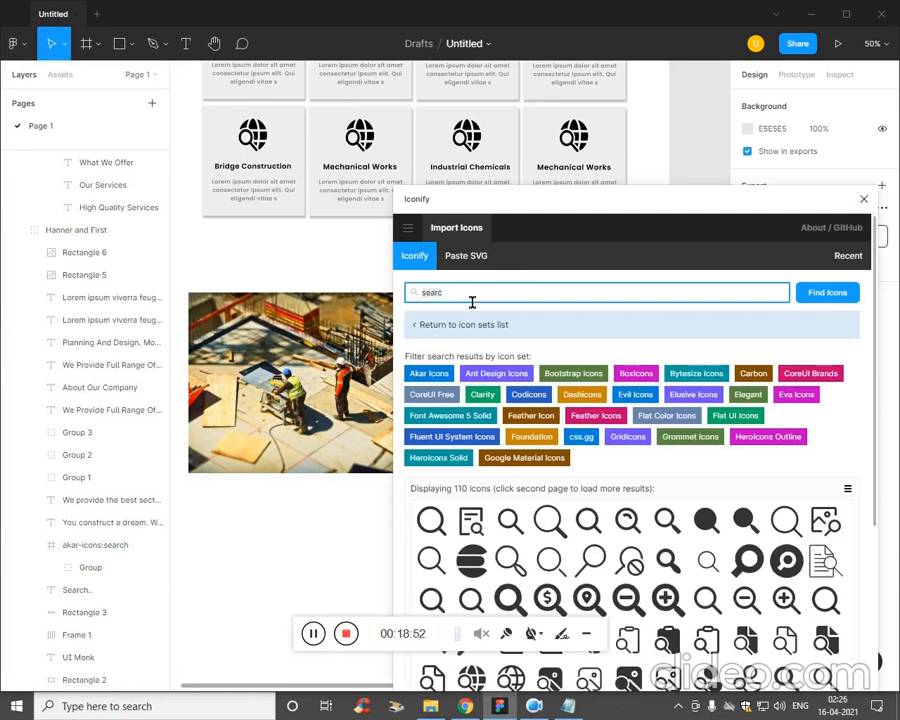
pyautogui.press('Return')
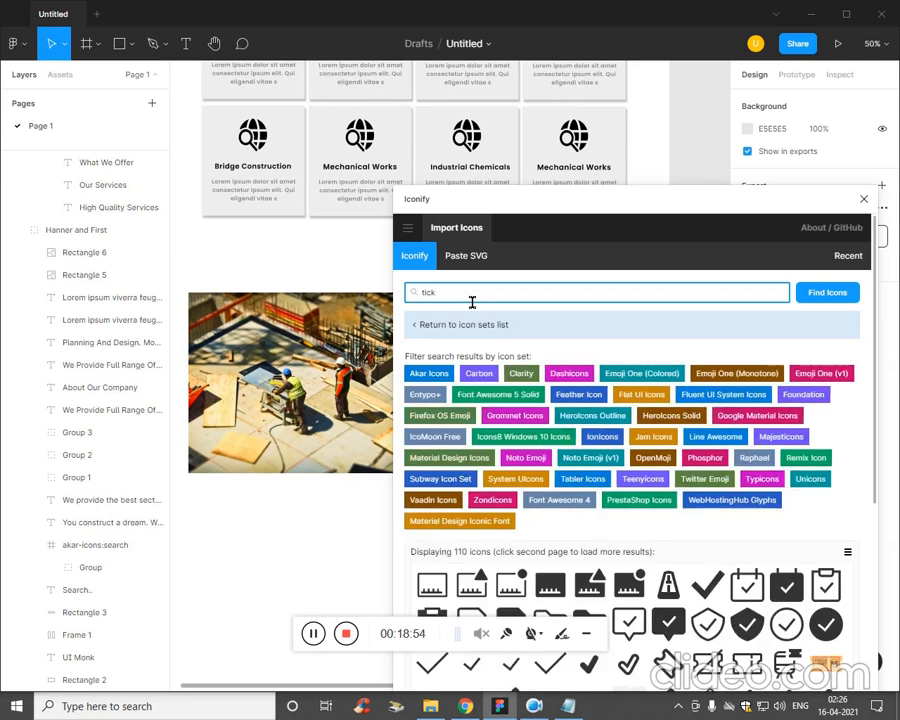
pyautogui.scroll(-3, 580, 530)
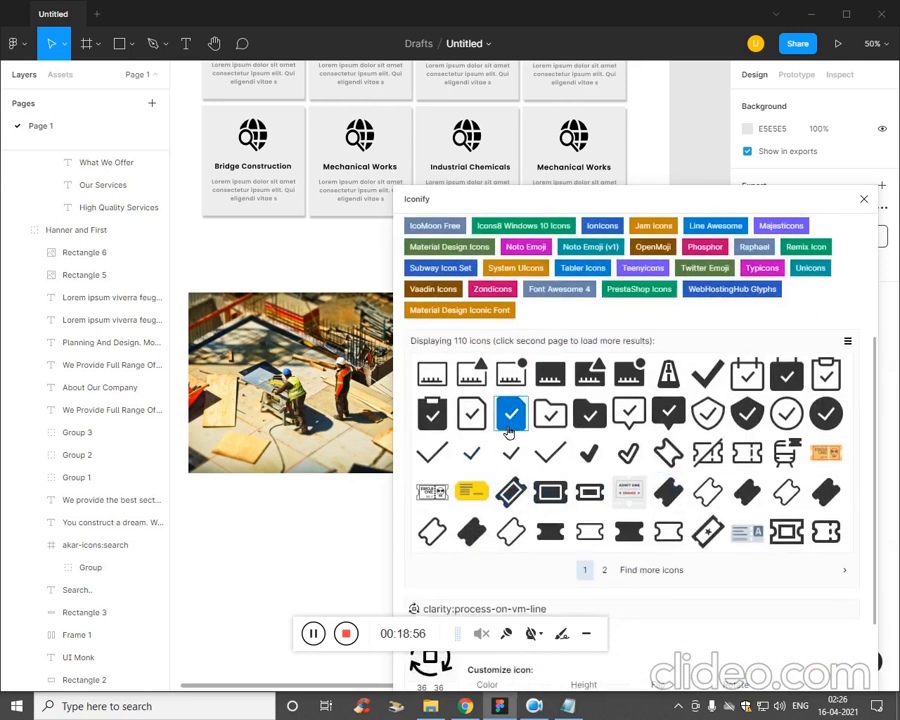
pyautogui.moveTo(668, 413); pyautogui.dragTo(357, 530)
pyautogui.click(863, 199)
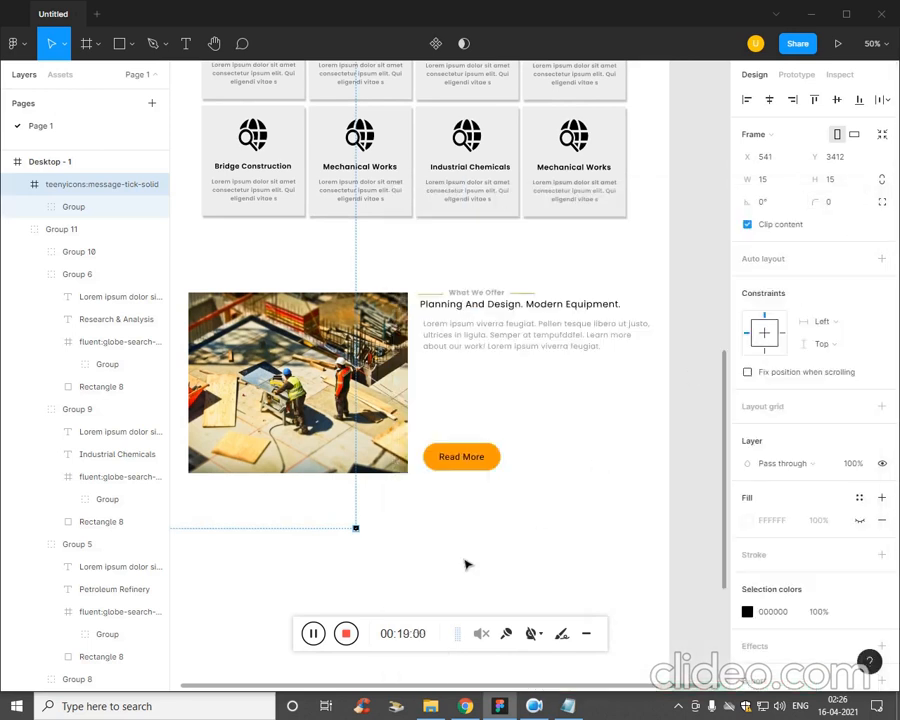
# Enlarge the message-tick-solid icon below the construction photo to about 83 × 83 px.
pyautogui.hotkey('ctrl', '-')
pyautogui.hotkey('ctrl', '+')
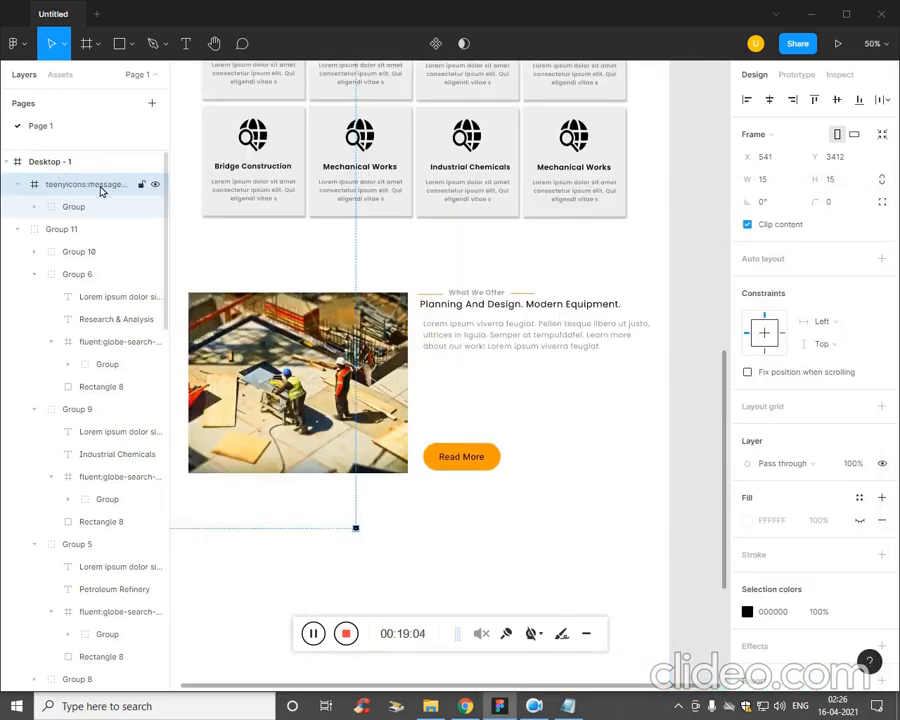
pyautogui.hotkey('ctrl', '-')
pyautogui.hotkey('ctrl', '+')
pyautogui.hotkey('ctrl', '+')
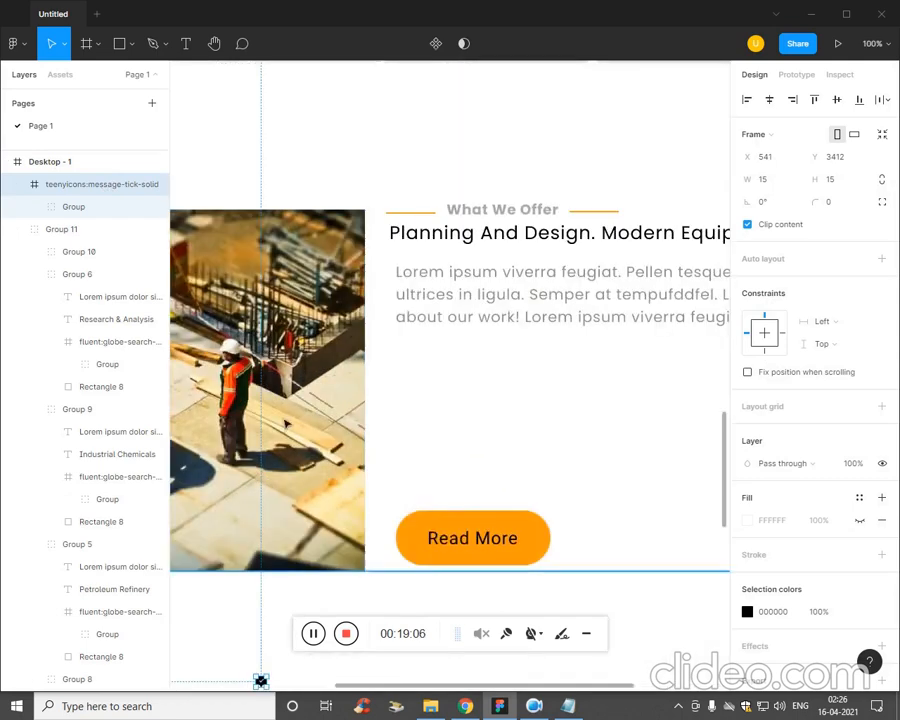
pyautogui.scroll(-3, 458, 370)
pyautogui.click(288, 538)
pyautogui.hotkey('ctrl', '+')
pyautogui.hotkey('ctrl', '+')
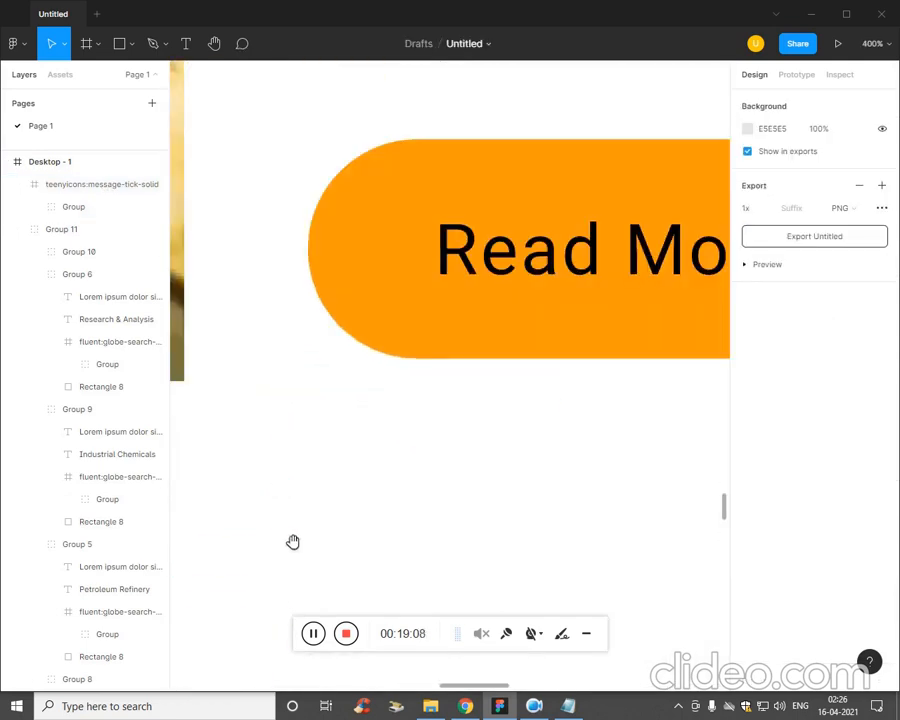
pyautogui.moveTo(293, 542); pyautogui.dragTo(577, 303)
pyautogui.click(308, 417)
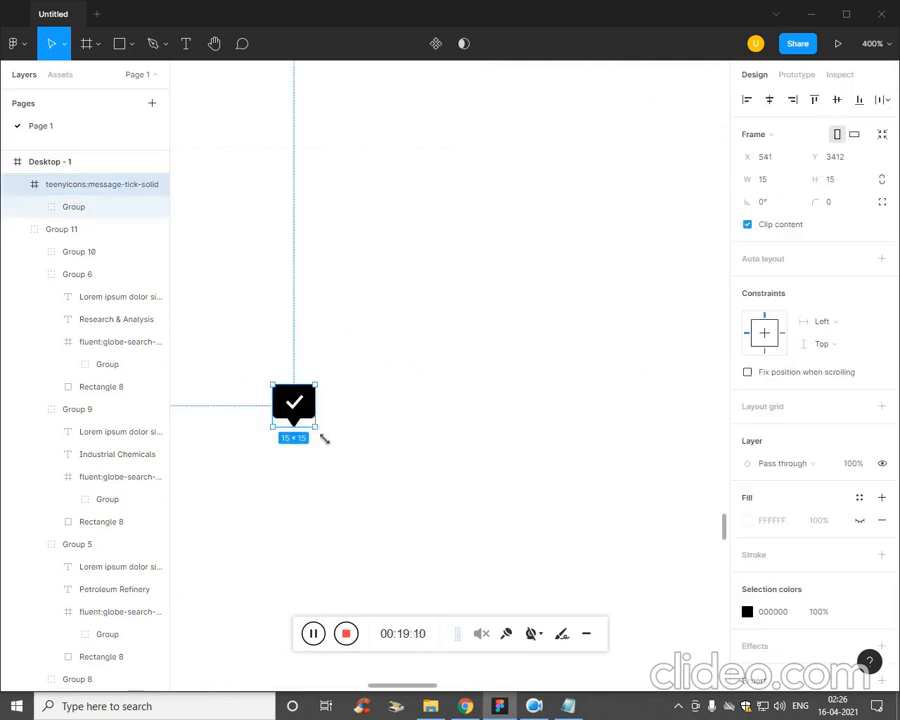
pyautogui.moveTo(315, 427); pyautogui.dragTo(506, 545)
pyautogui.click(619, 438)
# Move the tick icon up beneath the What We Offer paragraph to about X 720, Y 2942.
pyautogui.hotkey('ctrl', '-')
pyautogui.hotkey('ctrl', '-')
pyautogui.hotkey('ctrl', '-')
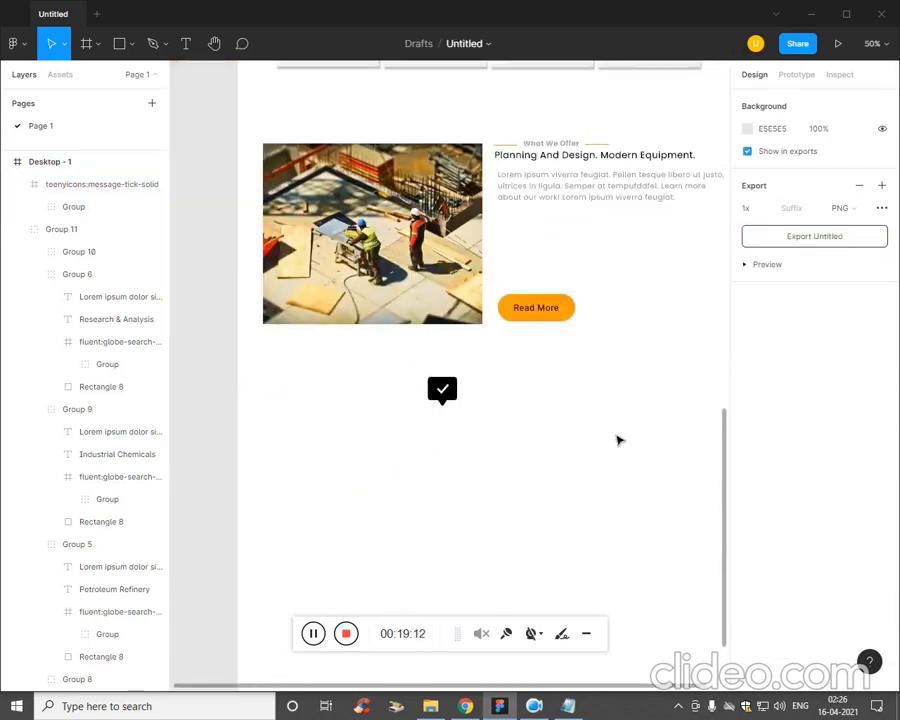
pyautogui.moveTo(611, 452); pyautogui.dragTo(549, 576)
pyautogui.moveTo(400, 530); pyautogui.dragTo(464, 368)
# Shrink the tick icon to 38 × 38 px and align its left edge with the paragraph at X 740.
pyautogui.hotkey('ctrl', '+')
pyautogui.hotkey('ctrl', '+')
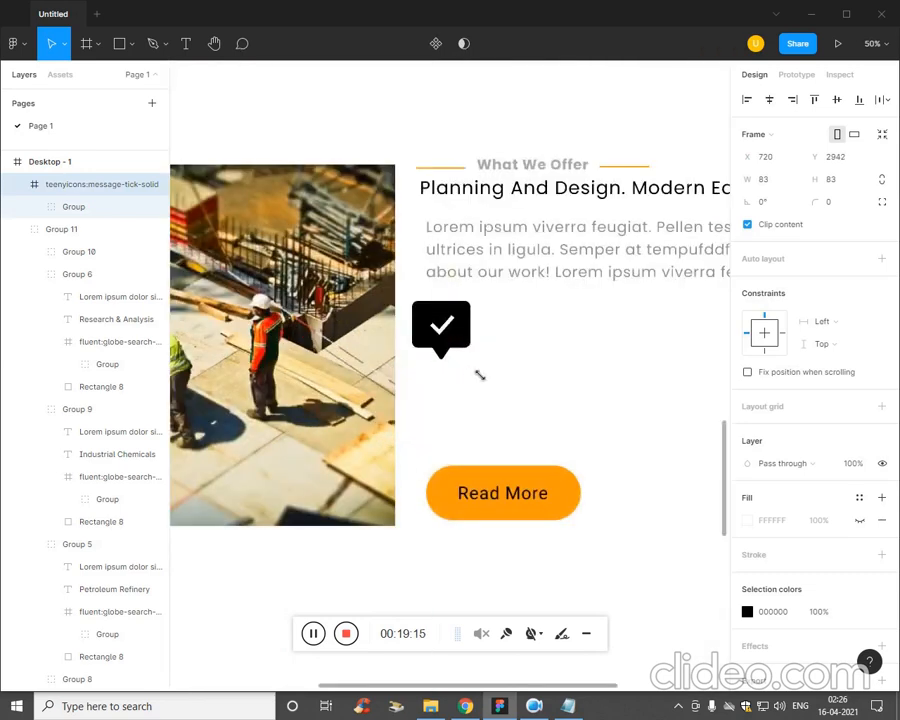
pyautogui.moveTo(500, 351); pyautogui.dragTo(447, 264)
pyautogui.click(518, 372)
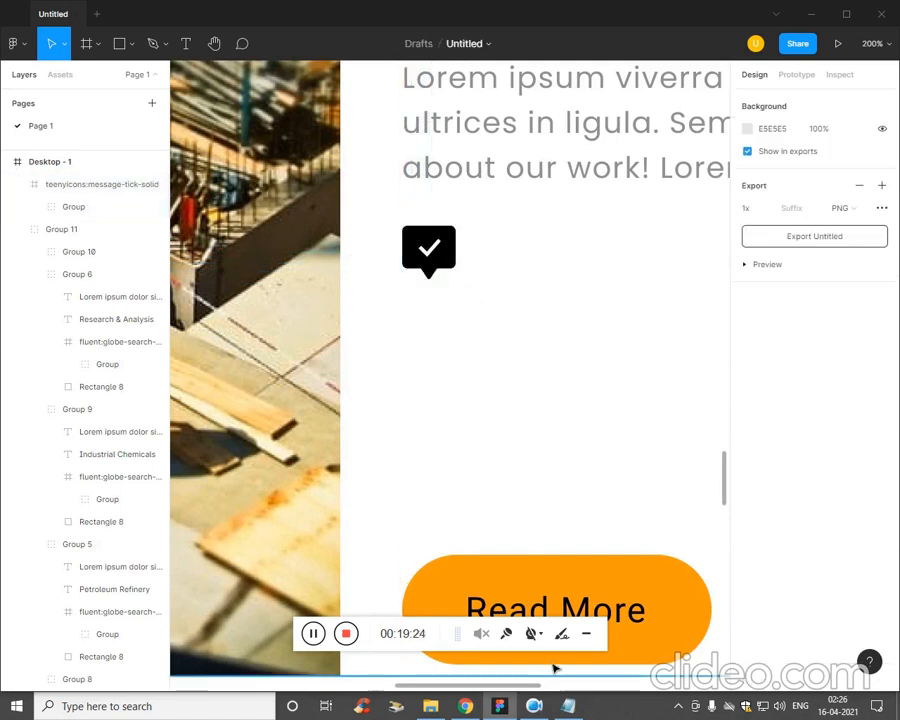
# Switch to the Plan notes in Notepad and copy the line "Pellen tesque libero ut justo" below the What We Offer text.
pyautogui.click(567, 706)
pyautogui.hotkey('ctrl', 'End')
pyautogui.moveTo(740, 331); pyautogui.dragTo(568, 342)
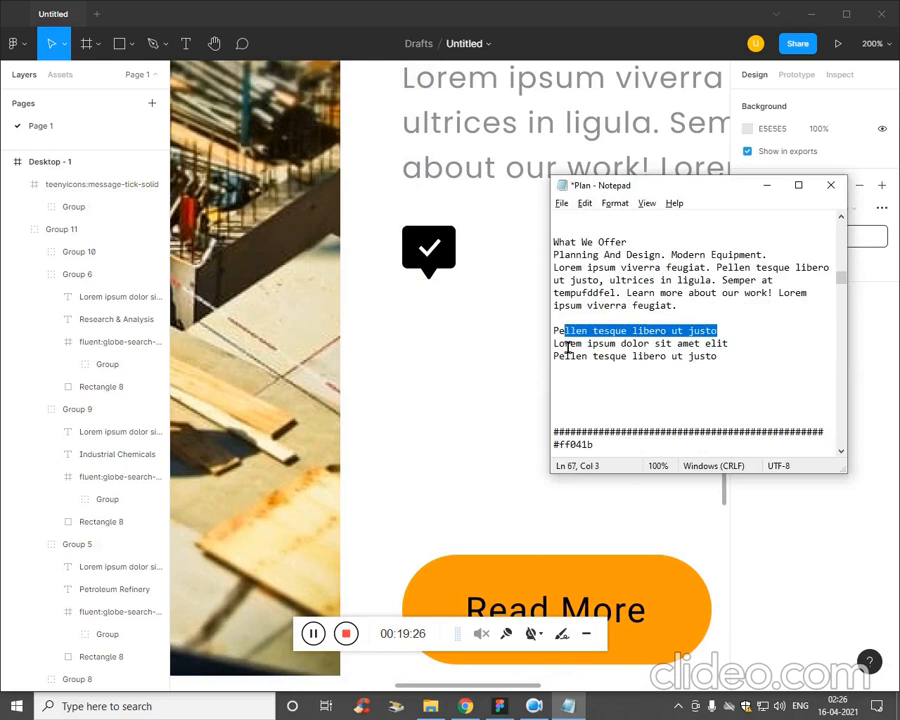
pyautogui.click(388, 407)
pyautogui.hotkey('alt', 'Tab')
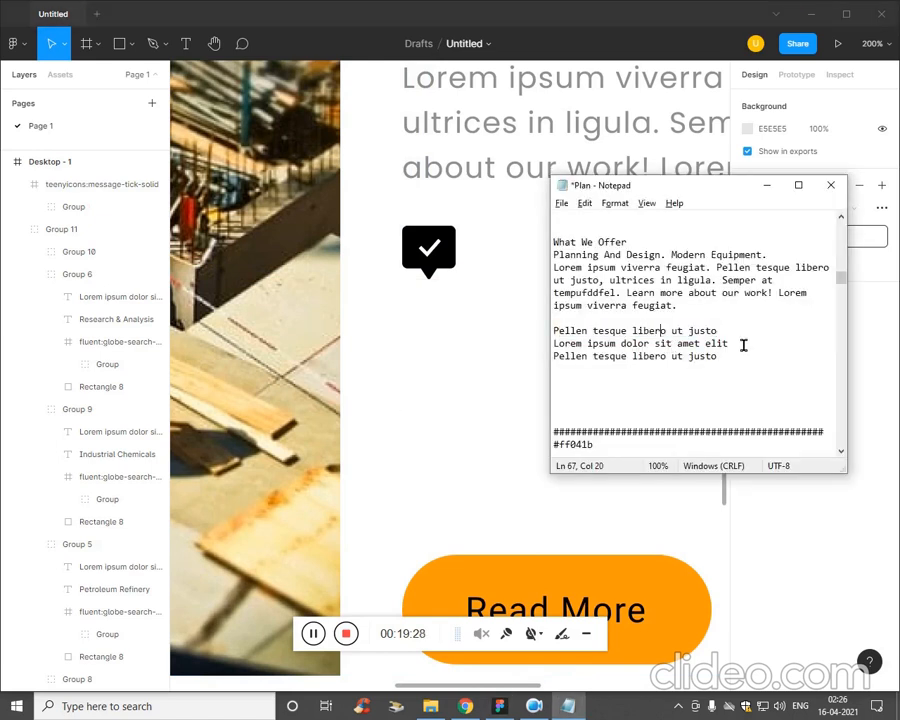
# Return to Figma and add the copied line "Pellen tesque libero ut justo" as a text layer beside the tick icon.
pyautogui.click(466, 384)
pyautogui.press('t')
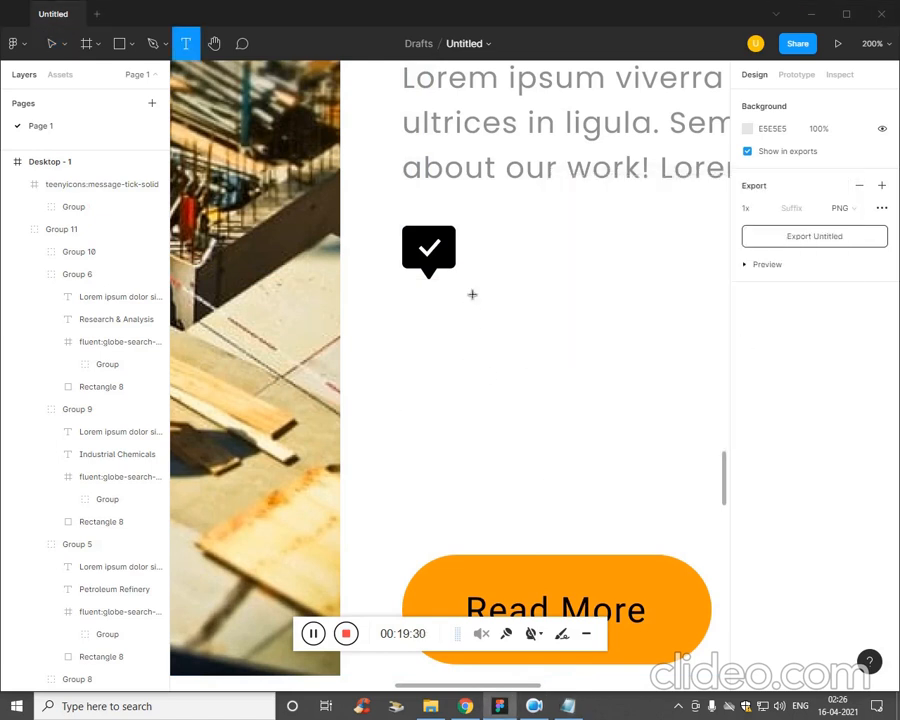
pyautogui.click(482, 248)
pyautogui.write('Pellen tesque libero ut justo')
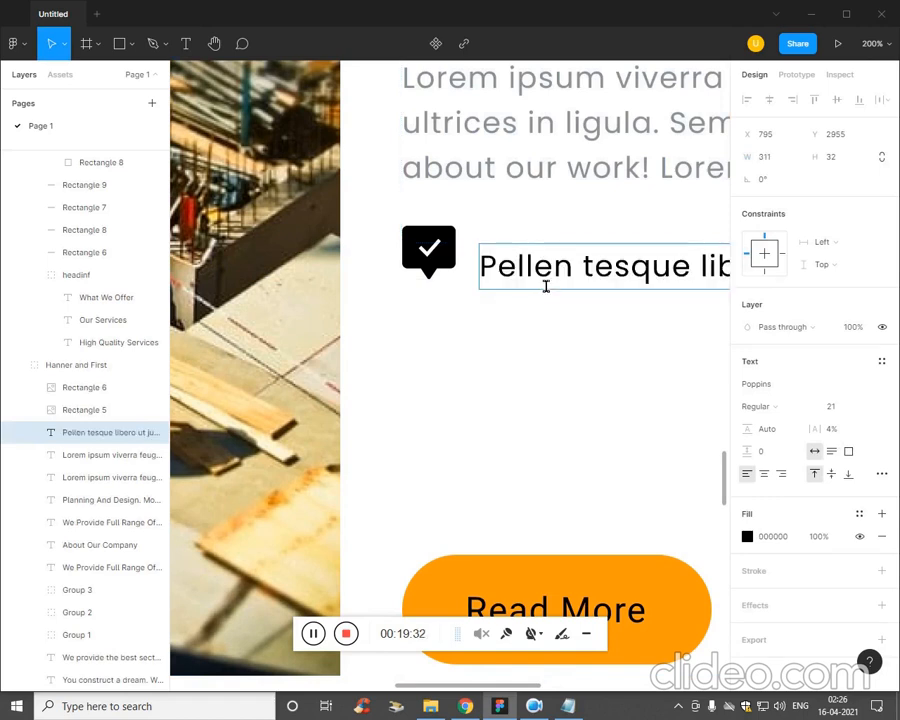
pyautogui.press('Escape')
# Nudge the tick icon down to Y 2948, nearer the height of the text beside it.
pyautogui.scroll(-2, 538, 376)
pyautogui.scroll(-1, 480, 375)
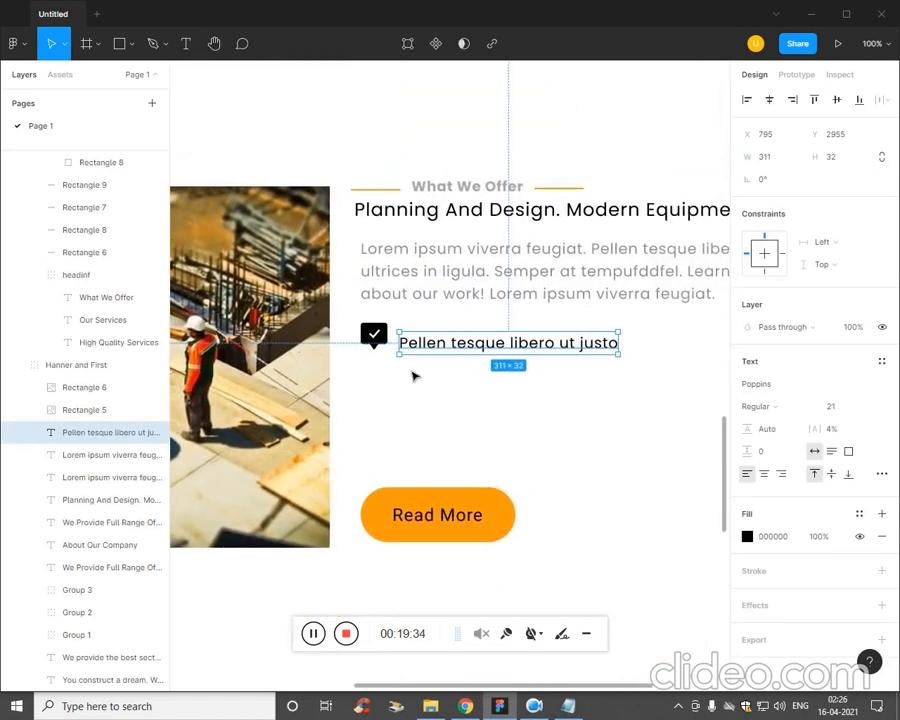
pyautogui.click(388, 352)
pyautogui.press('Down')
pyautogui.press('Down')
pyautogui.press('Down')
pyautogui.press('Down')
pyautogui.press('Down')
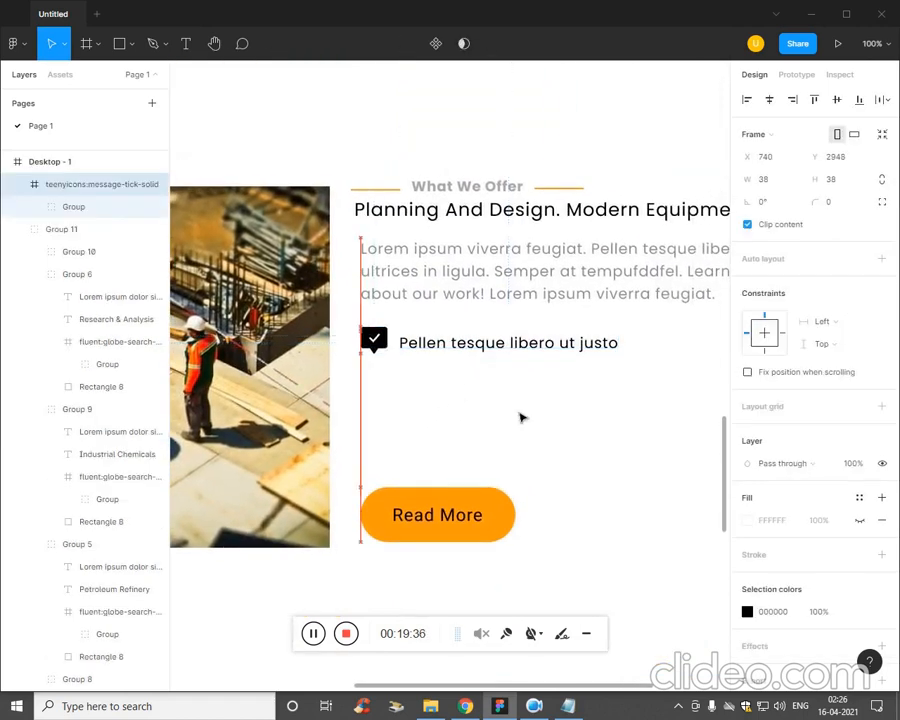
# Reduce the What We Offer paragraph's text box to 105 px high so it clears the tick icon row.
pyautogui.click(496, 298)
pyautogui.click(497, 291)
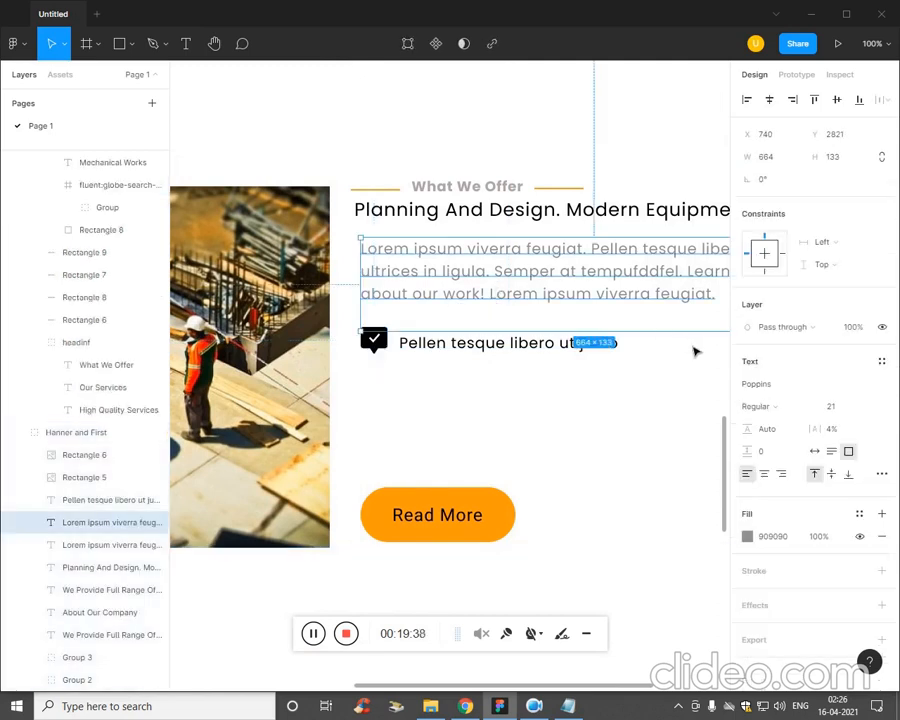
pyautogui.moveTo(689, 339); pyautogui.dragTo(691, 322)
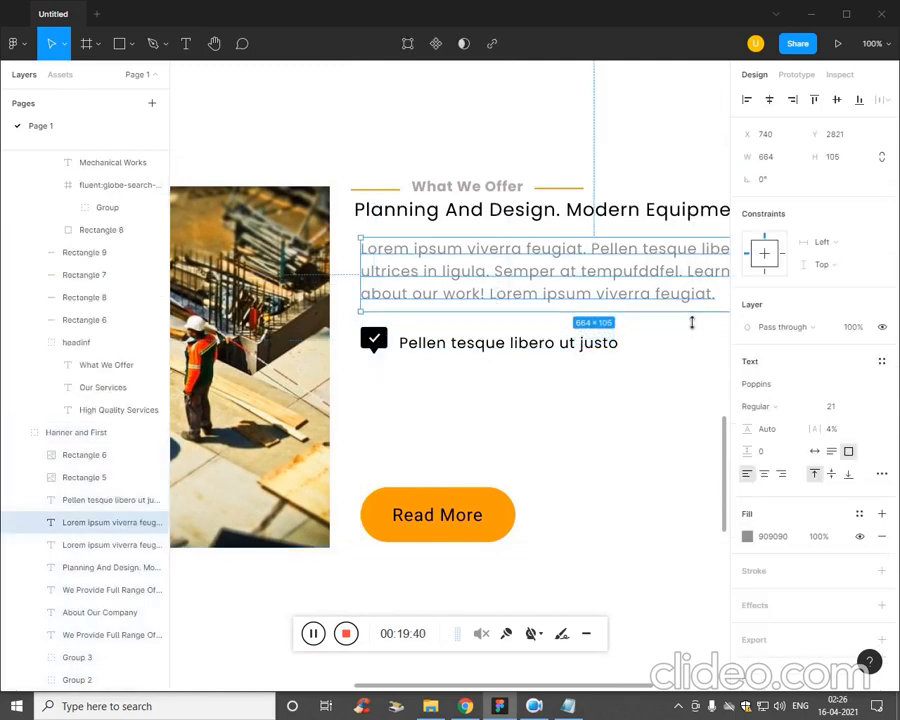
pyautogui.press('Escape')
# Nudge the "Pellen tesque libero ut justo" text left and up to about X 791, Y 2949, level with the tick icon.
pyautogui.click(434, 348)
pyautogui.click(437, 350)
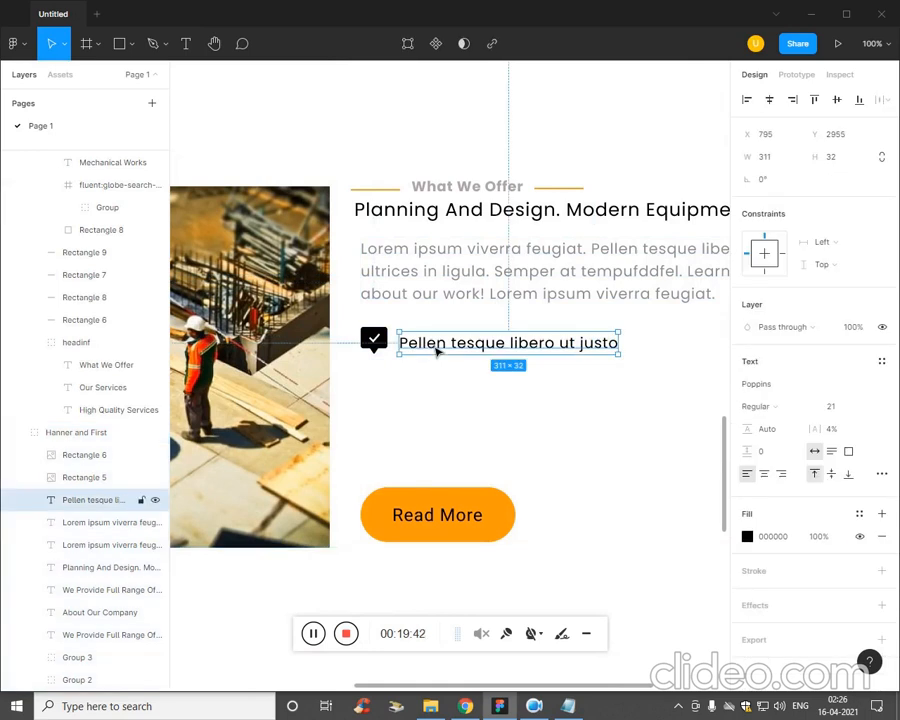
pyautogui.press('Left')
pyautogui.press('Left')
pyautogui.press('Left')
pyautogui.press('Left')
pyautogui.press('Left')
pyautogui.press('Up')
pyautogui.press('Up')
pyautogui.press('Up')
pyautogui.press('Up')
pyautogui.press('Up')
pyautogui.press('Up')
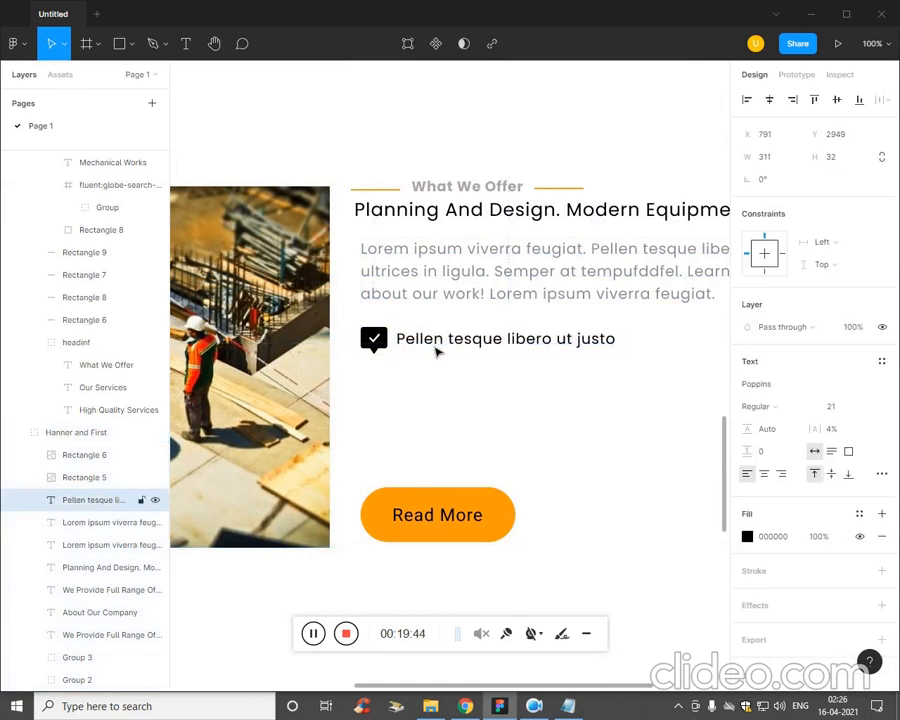
pyautogui.press('Escape')
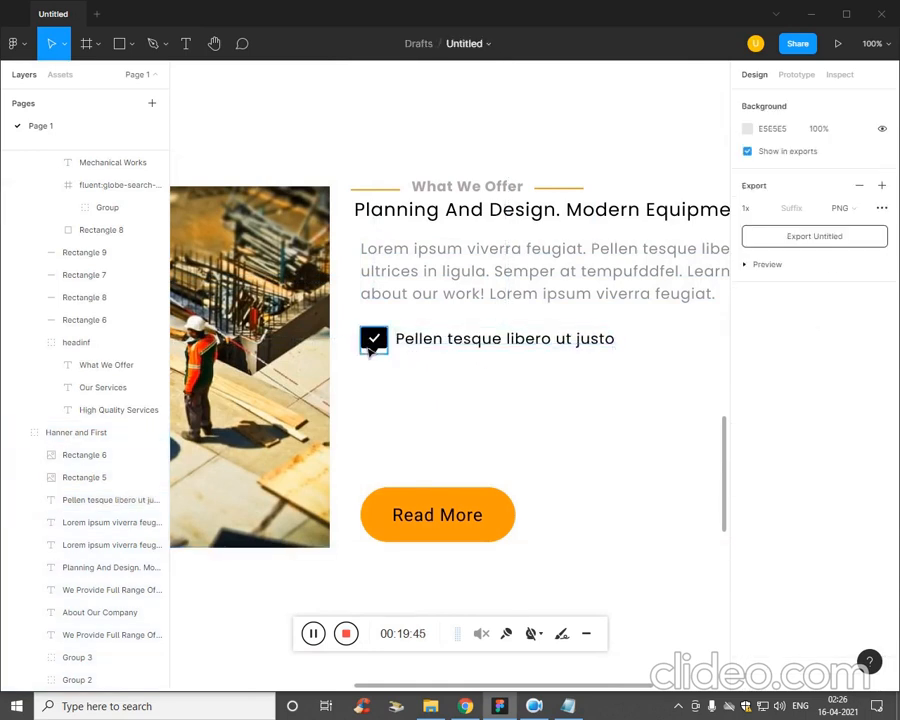
# Duplicate the tick icon with its "Pellen tesque libero ut justo" text twice downwards, making three evenly spaced bullet rows.
pyautogui.click(446, 349)
pyautogui.click(390, 347)
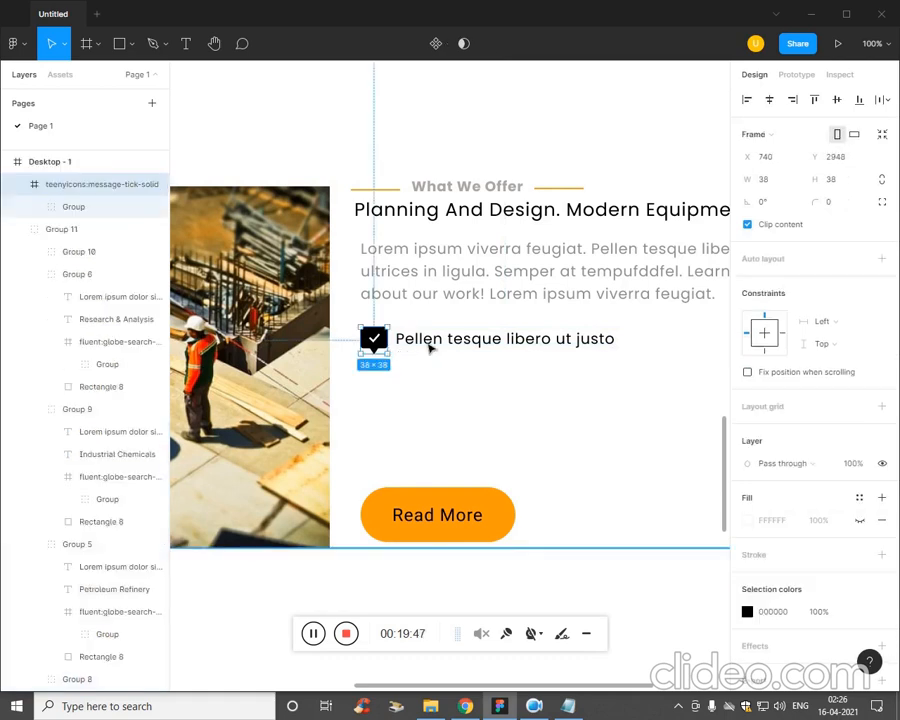
pyautogui.click(429, 347)
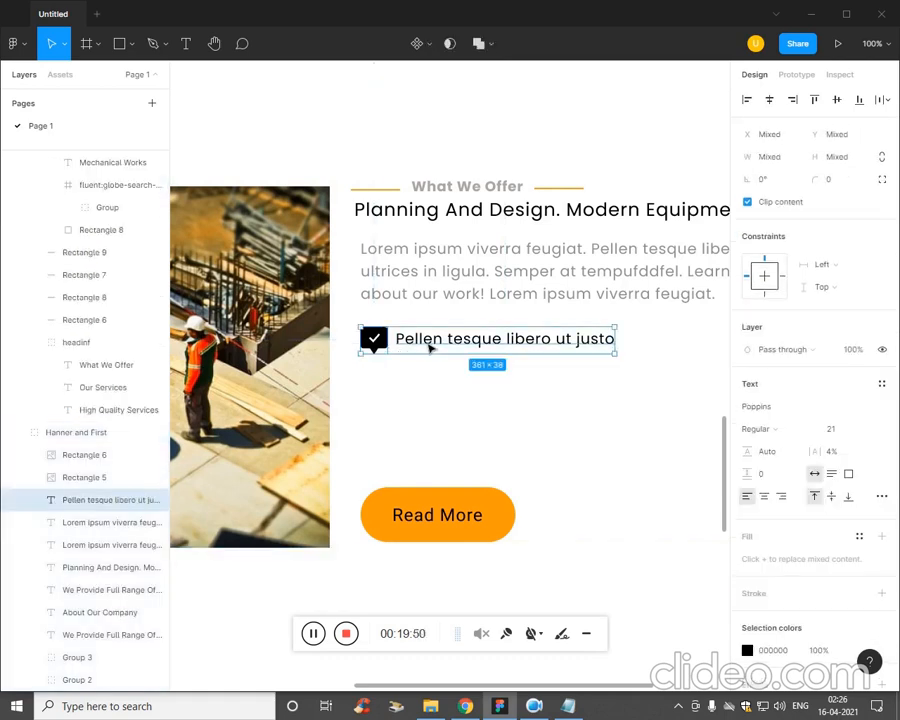
pyautogui.moveTo(487, 347); pyautogui.dragTo(487, 389)
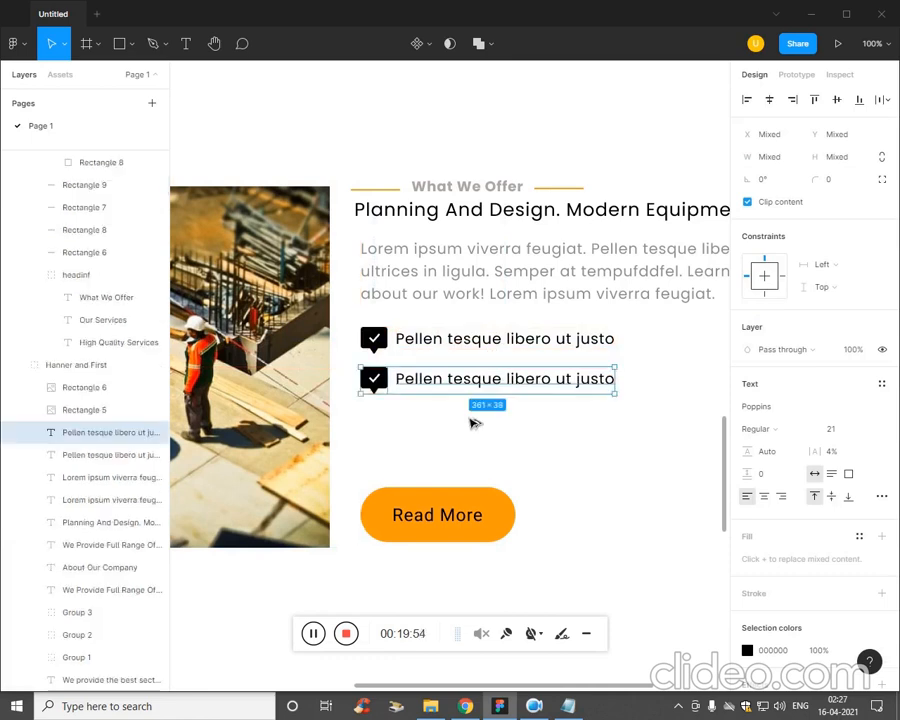
pyautogui.hotkey('ctrl', 'd')
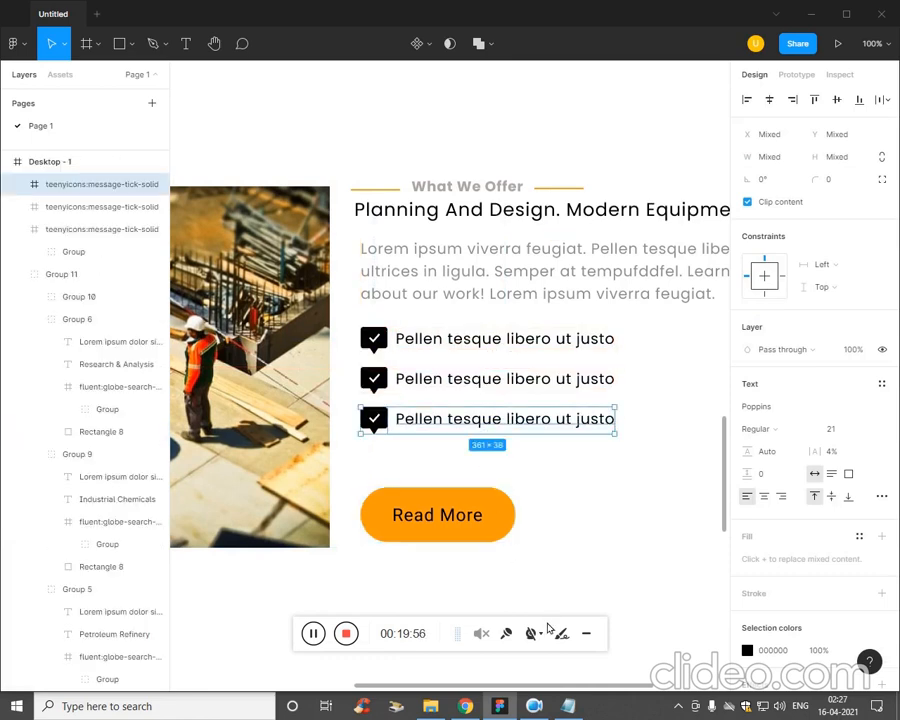
# Copy "Lorem ipsum dolor sit amet elit" from the Plan file in Notepad and replace the second bullet's text with it in Figma.
pyautogui.click(568, 706)
pyautogui.click(692, 362)
pyautogui.moveTo(729, 343); pyautogui.dragTo(528, 354)
pyautogui.hotkey('ctrl', 'c')
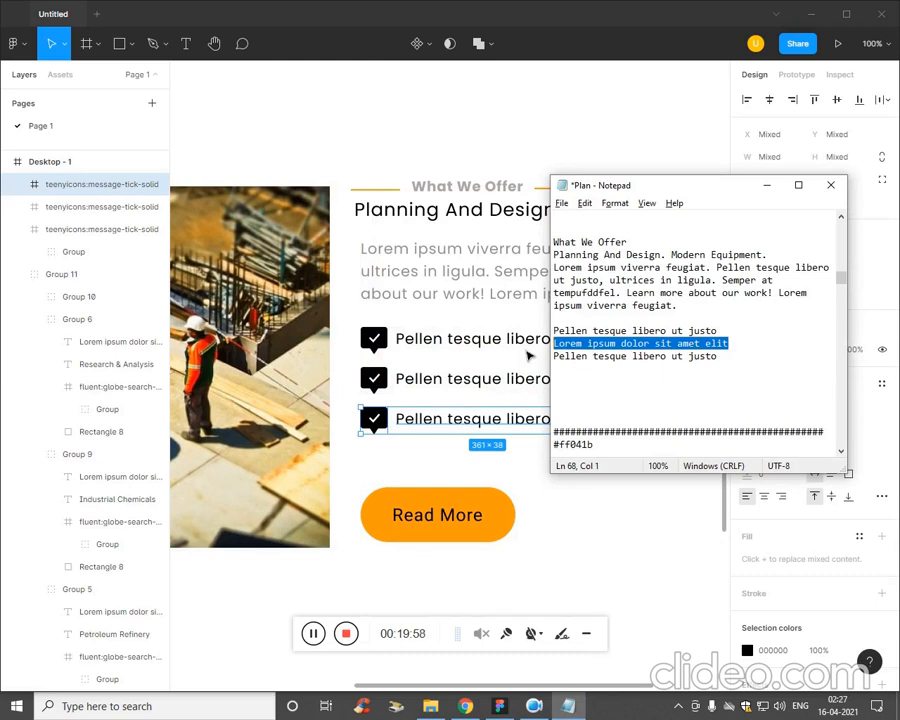
pyautogui.doubleClick(460, 388)
pyautogui.hotkey('ctrl', 'v')
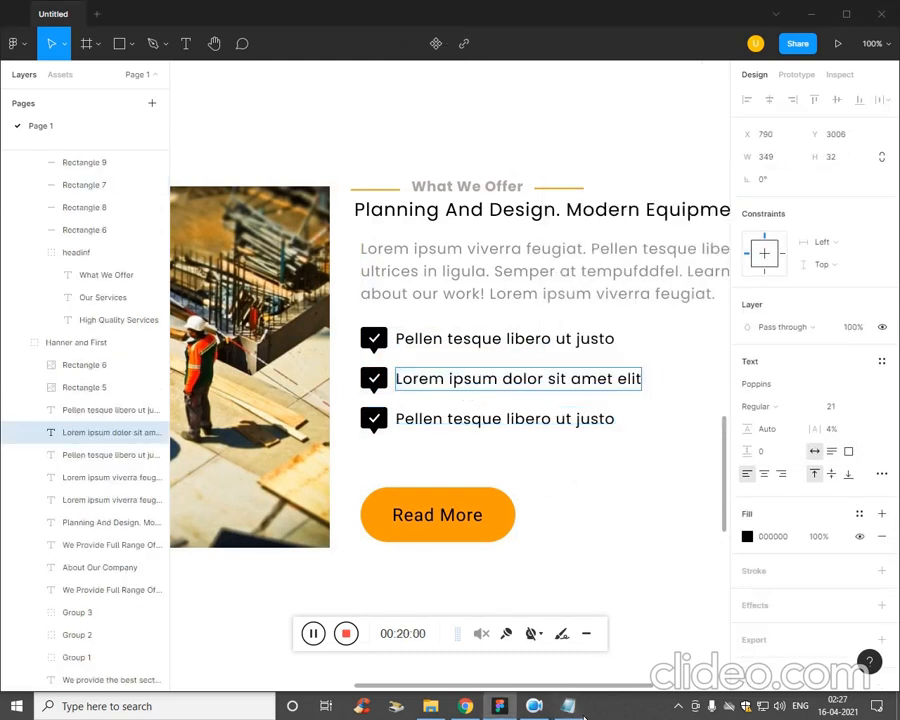
# Copy the last "Pellen tesque libero ut justo" line from the Notepad plan and paste it over the third bullet's text in Figma.
pyautogui.click(578, 710)
pyautogui.moveTo(720, 356); pyautogui.dragTo(576, 366)
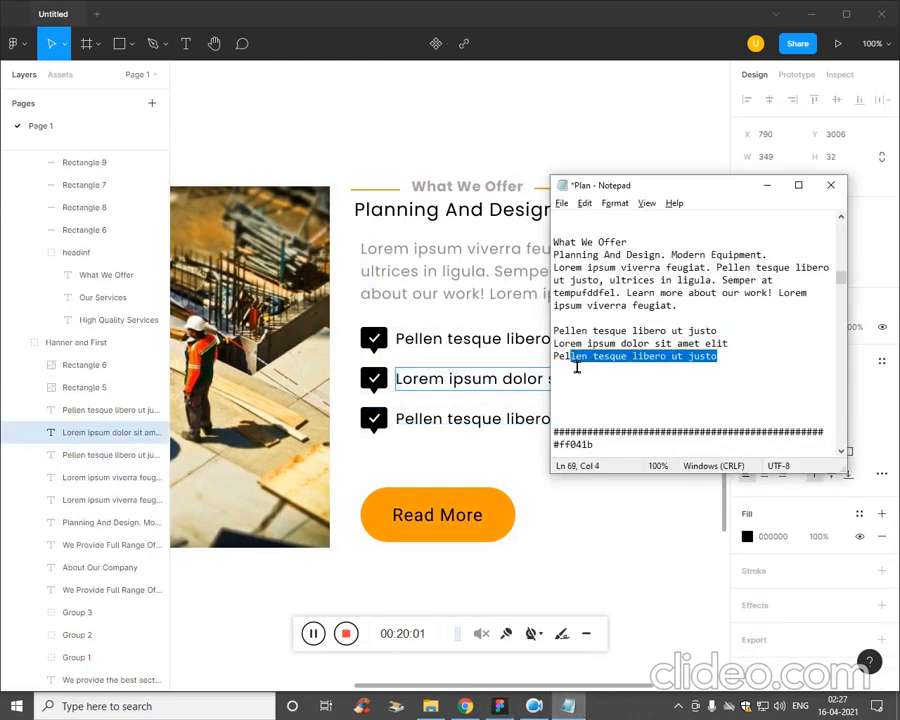
pyautogui.tripleClick(489, 424)
pyautogui.write('Pellen tesque libero ut justo')
pyautogui.click(572, 476)
pyautogui.hotkey('ctrl', '-')
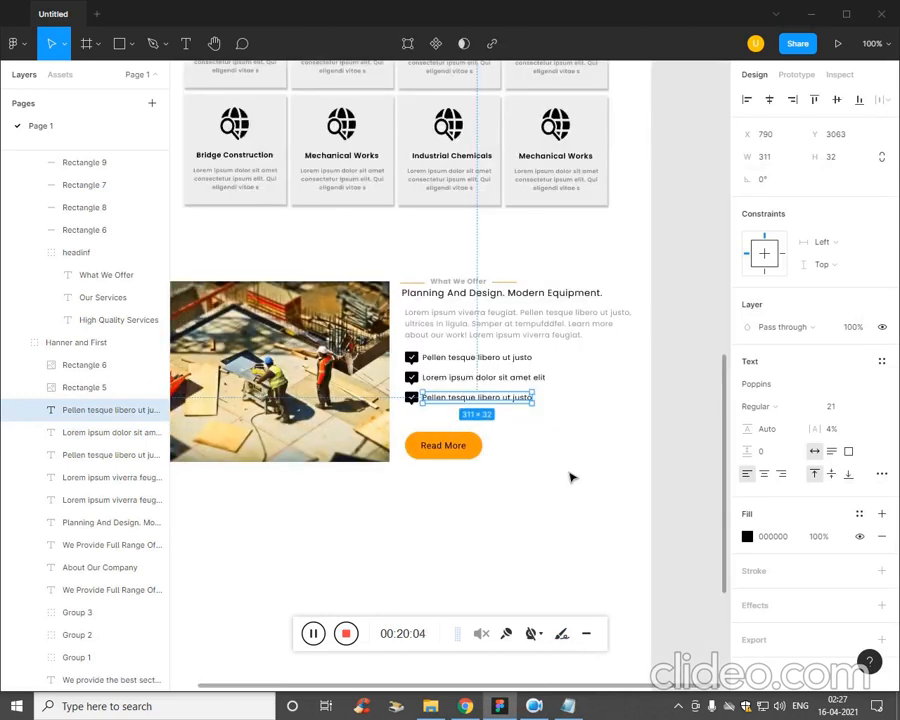
# Narrow the What We Offer paragraph's text box to 561 px wide, in line with the heading above it.
pyautogui.click(513, 524)
pyautogui.click(590, 327)
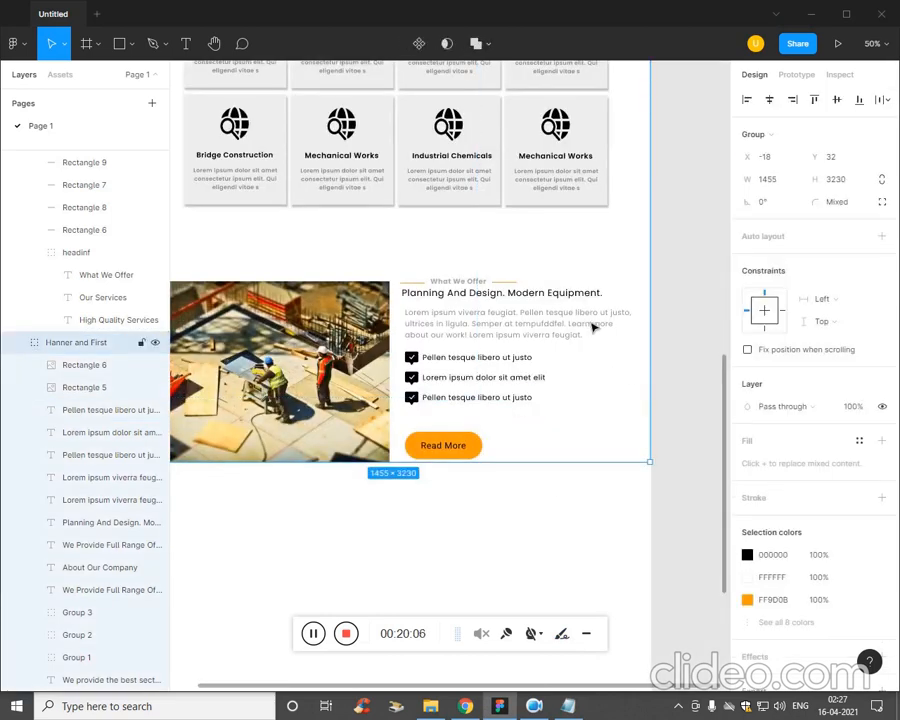
pyautogui.doubleClick(621, 325)
pyautogui.moveTo(647, 326); pyautogui.dragTo(613, 329)
pyautogui.click(616, 394)
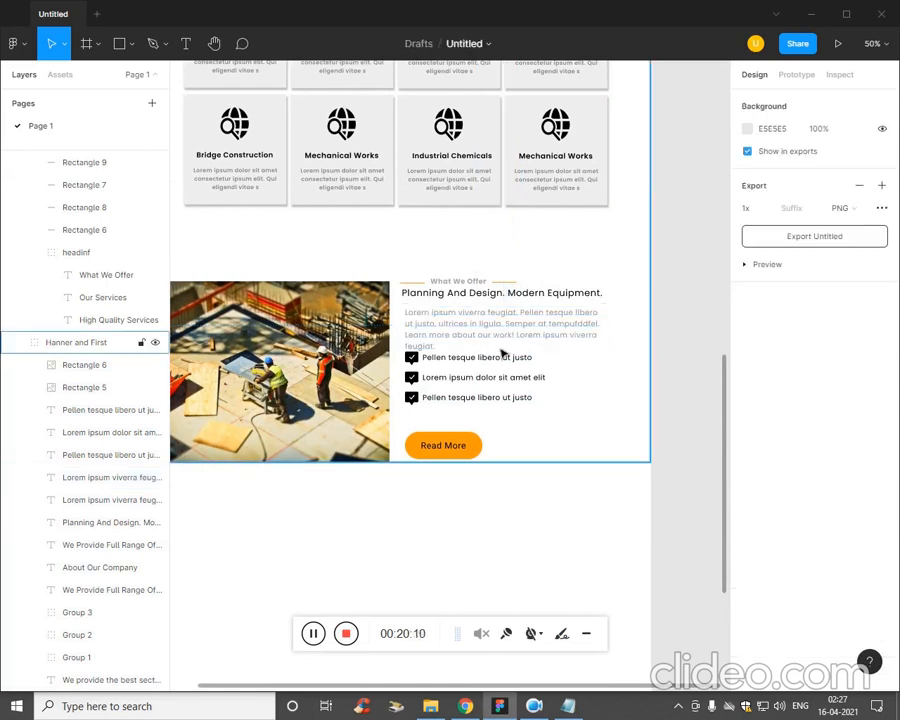
pyautogui.doubleClick(513, 402)
pyautogui.keyDown('shift'); pyautogui.click(522, 378); pyautogui.keyUp('shift')
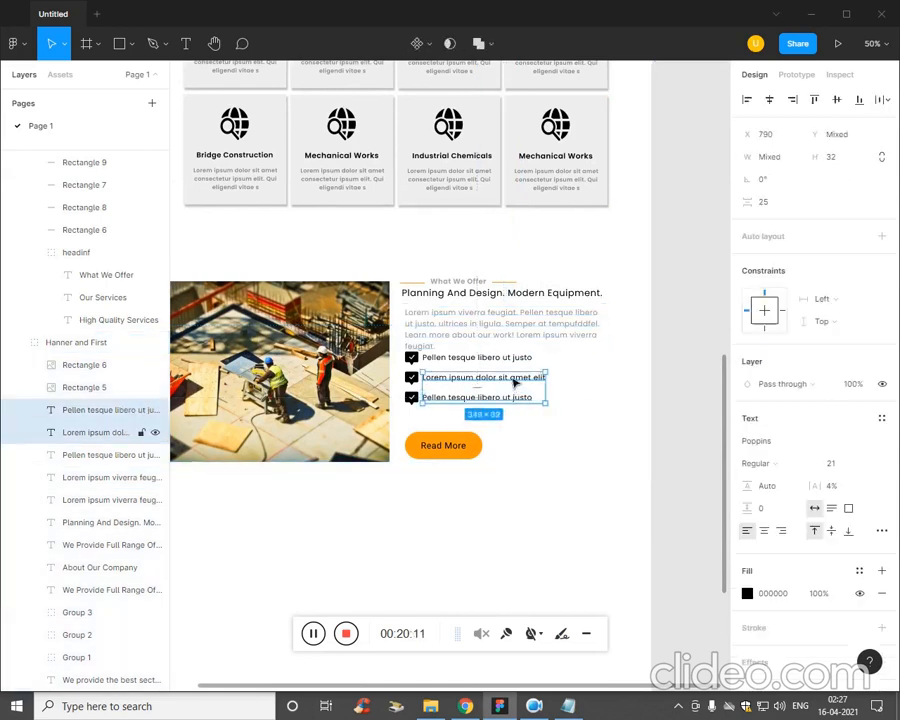
pyautogui.keyDown('shift'); pyautogui.click(514, 367); pyautogui.keyUp('shift')
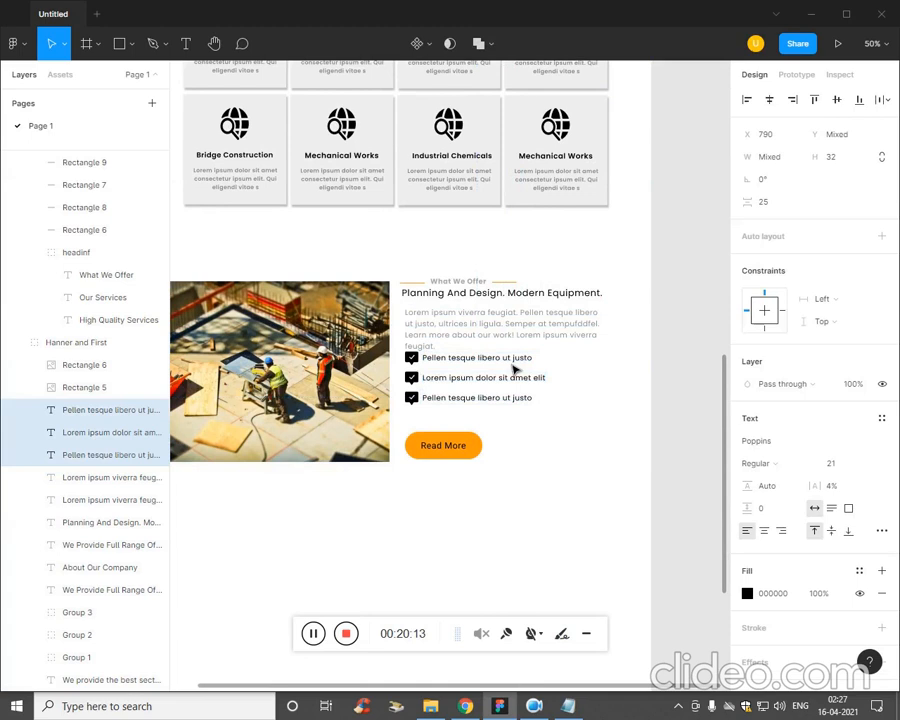
pyautogui.keyDown('shift'); pyautogui.click(514, 370); pyautogui.keyUp('shift')
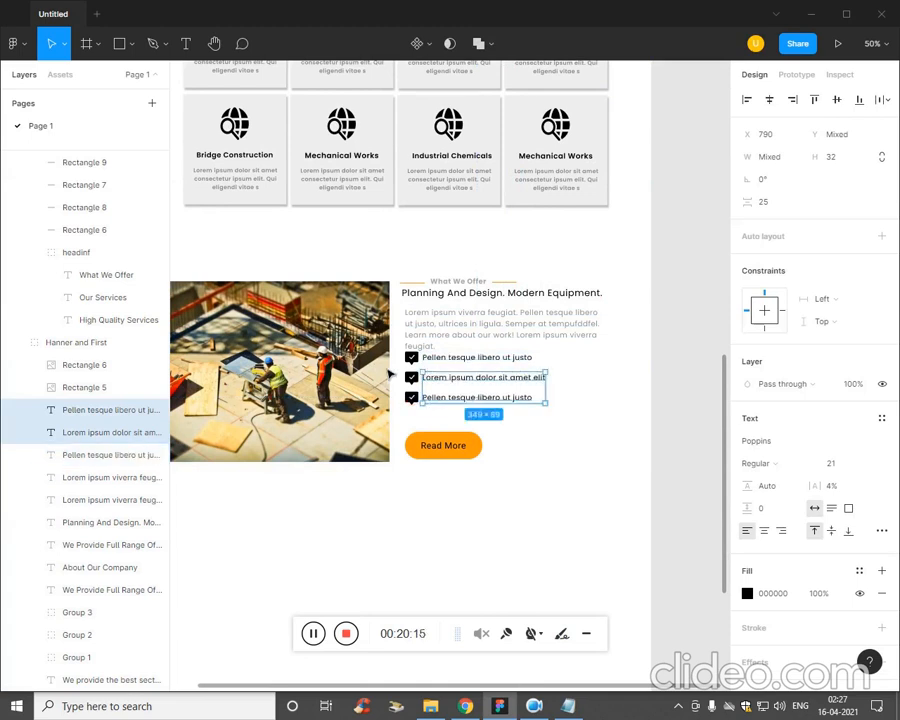
pyautogui.click(447, 422)
# Select the three tick icons with the Hanner and First group and nudge them down and slightly left to X -21 for the group.
pyautogui.moveTo(440, 391); pyautogui.dragTo(402, 350)
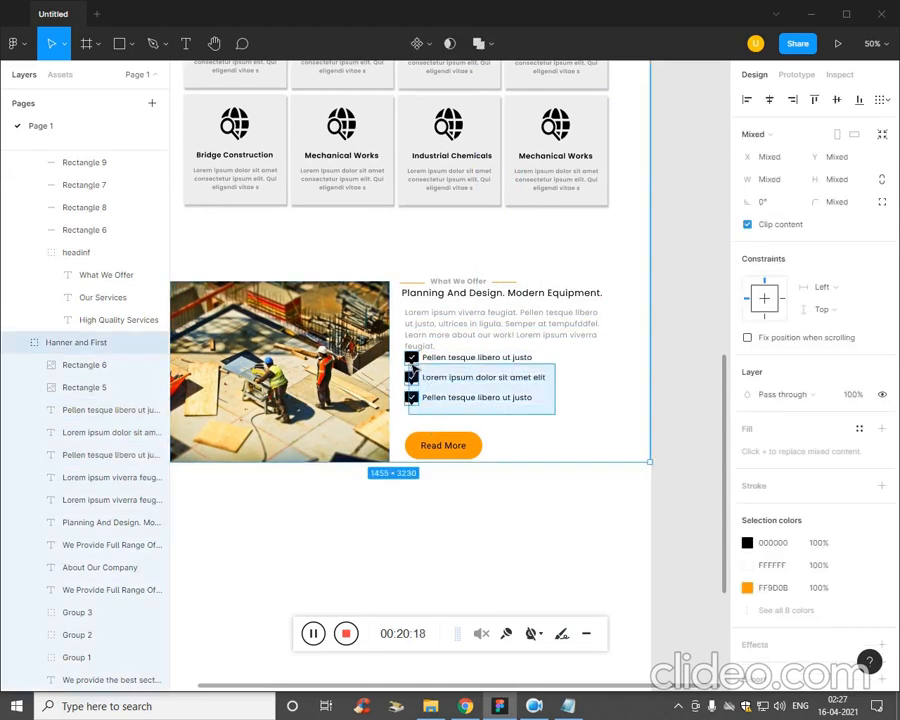
pyautogui.press('Down')
pyautogui.press('Down')
pyautogui.press('Down')
pyautogui.press('Down')
pyautogui.press('Down')
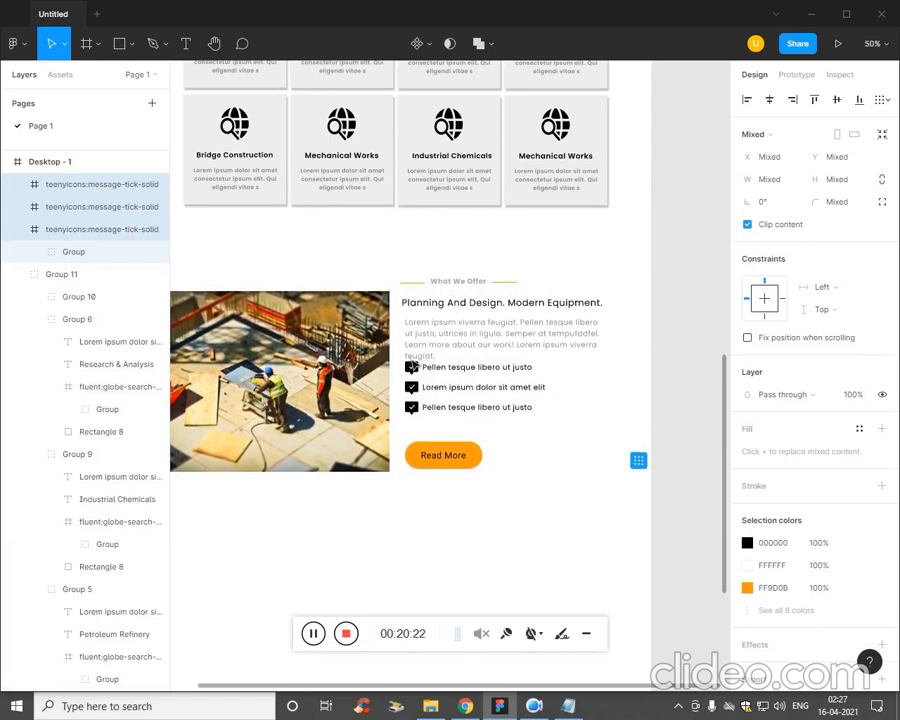
pyautogui.press('Down')
pyautogui.press('Down')
pyautogui.press('Down')
pyautogui.press('Down')
pyautogui.press('Down')
pyautogui.press('Down')
pyautogui.press('Down')
pyautogui.press('Down')
pyautogui.press('Down')
pyautogui.press('Down')
pyautogui.press('Down')
pyautogui.press('Down')
pyautogui.press('Down')
pyautogui.press('Down')
pyautogui.press('Down')
pyautogui.press('Down')
pyautogui.press('Down')
pyautogui.press('Down')
pyautogui.press('Down')
pyautogui.press('Down')
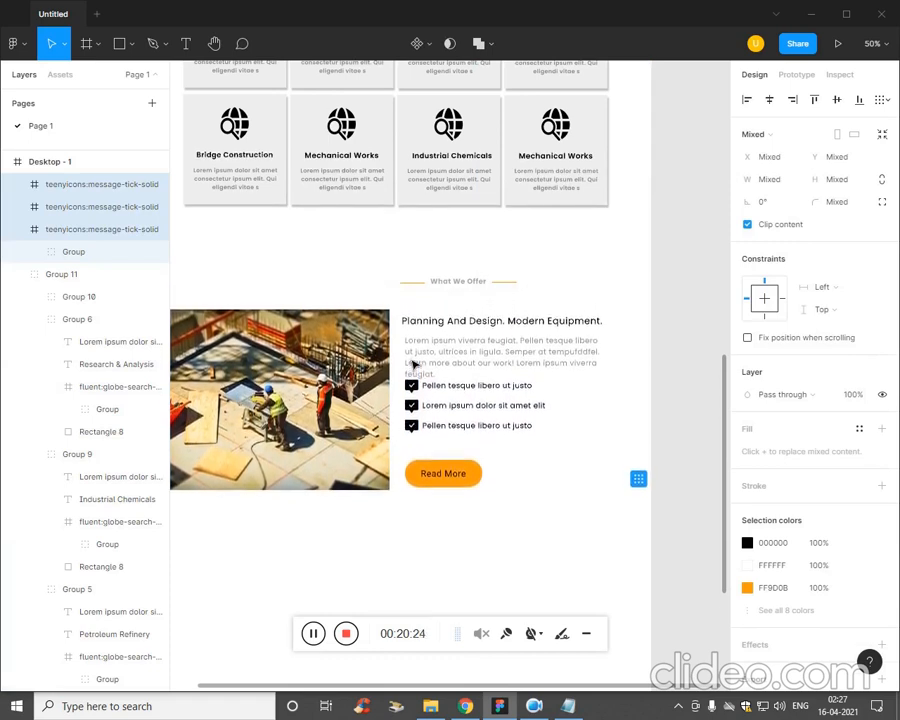
pyautogui.press('Left')
pyautogui.press('Left')
pyautogui.press('Up')
pyautogui.press('Up')
pyautogui.press('Up')
pyautogui.press('Up')
pyautogui.press('Up')
pyautogui.press('Up')
pyautogui.press('Up')
pyautogui.press('Up')
pyautogui.press('Up')
pyautogui.press('Up')
pyautogui.press('Up')
pyautogui.press('Up')
pyautogui.press('Up')
pyautogui.press('Up')
pyautogui.press('Up')
pyautogui.press('Up')
pyautogui.press('Up')
pyautogui.press('Up')
pyautogui.press('Up')
pyautogui.press('Up')
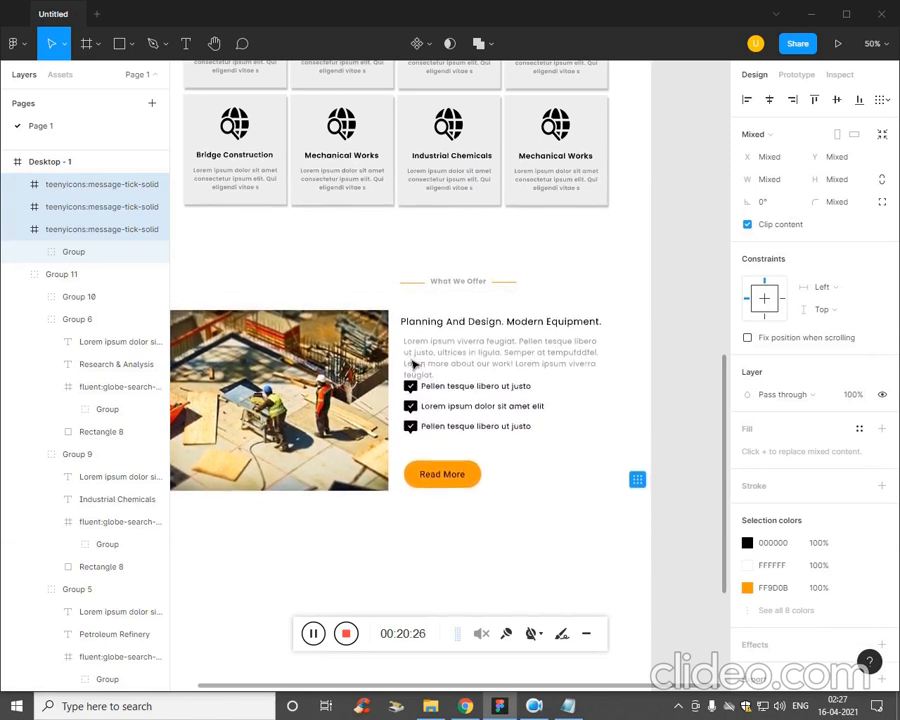
# Nudge the tick icons and the Hanner and First group back up until the group is at Y 42.
pyautogui.scroll(-5, 413, 366)
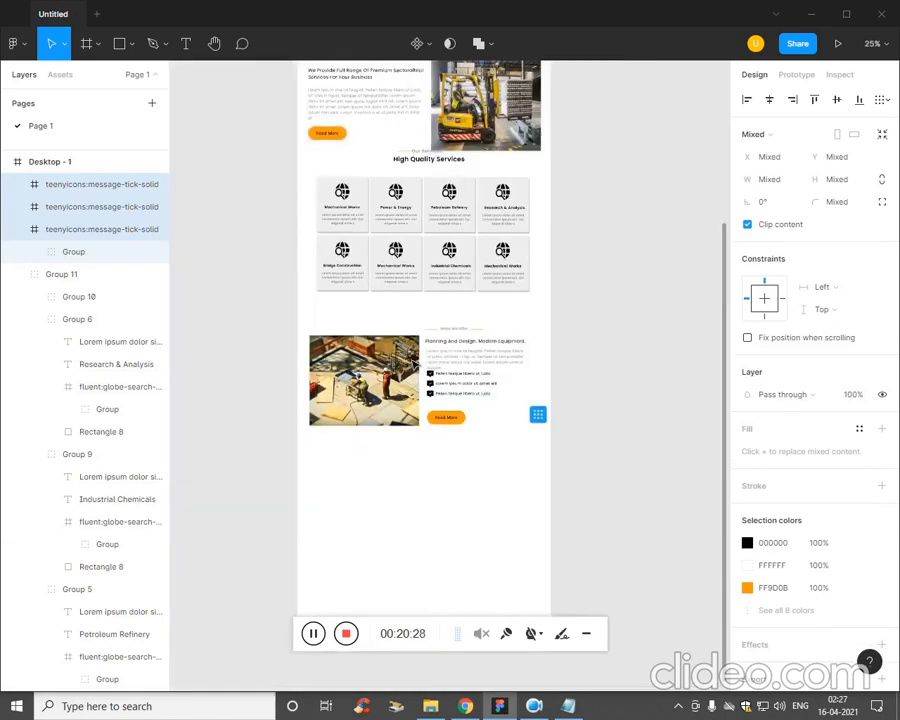
pyautogui.scroll(5, 413, 366)
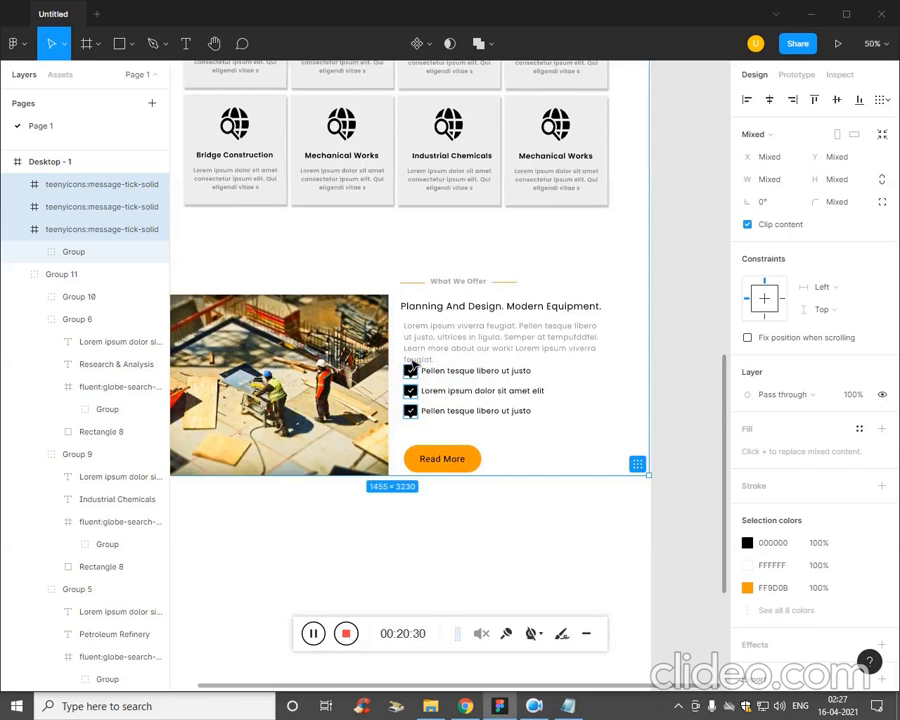
pyautogui.press('Up')
pyautogui.press('Up')
pyautogui.press('Up')
pyautogui.press('Up')
pyautogui.press('Up')
pyautogui.press('Up')
pyautogui.press('Up')
pyautogui.press('Up')
pyautogui.press('Up')
pyautogui.press('Up')
pyautogui.press('Up')
pyautogui.press('Up')
pyautogui.press('Up')
pyautogui.press('Up')
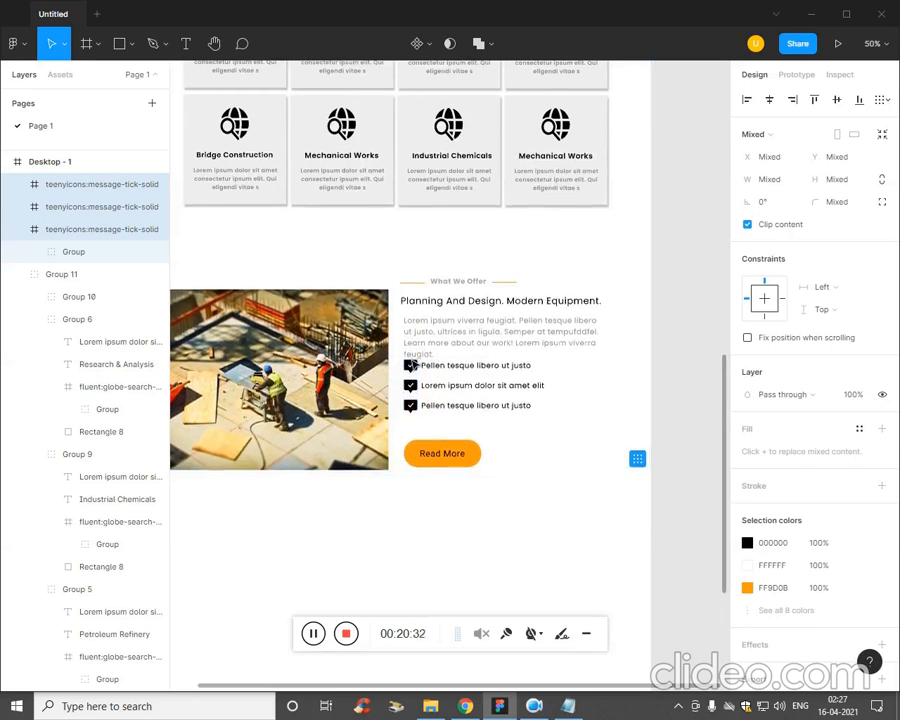
pyautogui.press('Up')
pyautogui.press('Up')
pyautogui.press('Up')
pyautogui.press('Up')
pyautogui.press('Up')
pyautogui.press('Up')
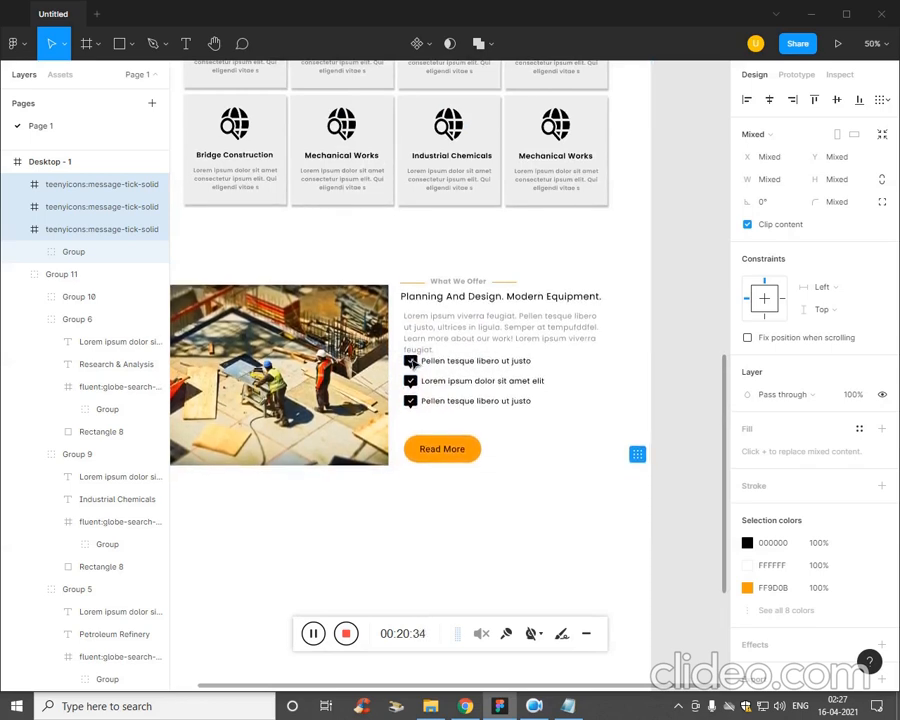
pyautogui.click(399, 379)
pyautogui.click(414, 363)
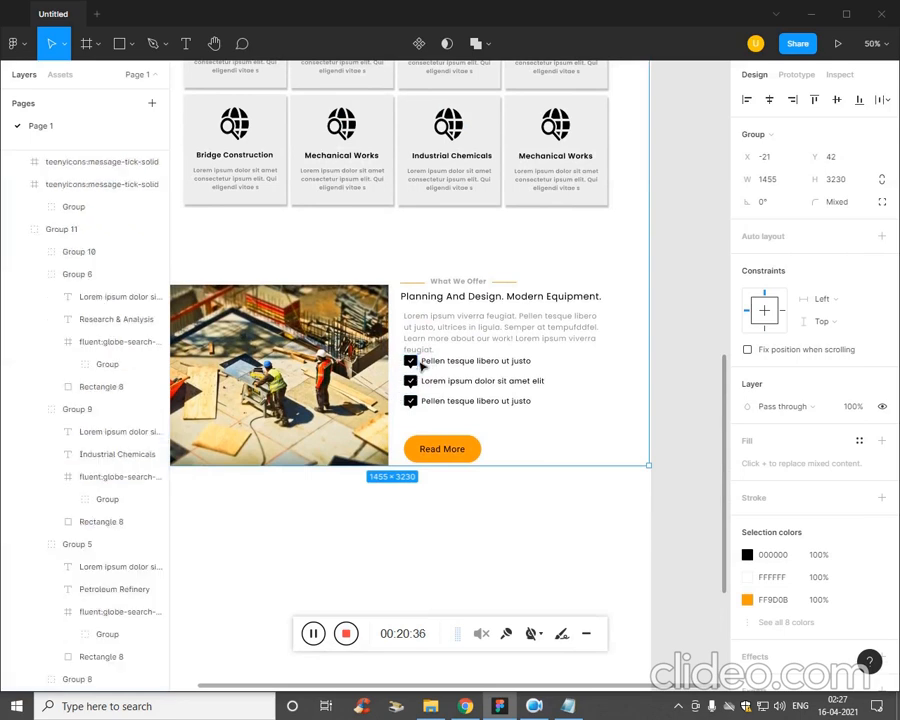
pyautogui.keyDown('shift'); pyautogui.click(417, 401); pyautogui.keyUp('shift')
pyautogui.keyDown('shift'); pyautogui.click(452, 365); pyautogui.keyUp('shift')
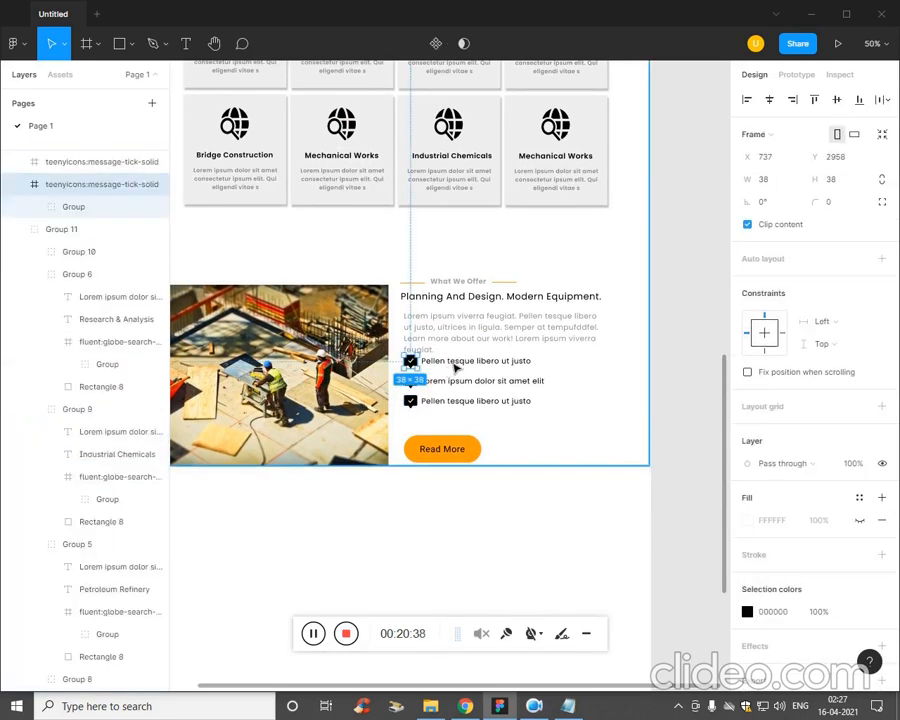
pyautogui.keyDown('shift'); pyautogui.click(452, 365); pyautogui.keyUp('shift')
pyautogui.keyDown('shift'); pyautogui.click(452, 365); pyautogui.keyUp('shift')
pyautogui.keyDown('shift'); pyautogui.click(452, 365); pyautogui.keyUp('shift')
pyautogui.click(476, 414)
# Select the three bullet texts with the second and third tick icons and nudge them down, away from the paragraph.
pyautogui.keyDown('shift'); pyautogui.doubleClick(517, 407); pyautogui.keyUp('shift')
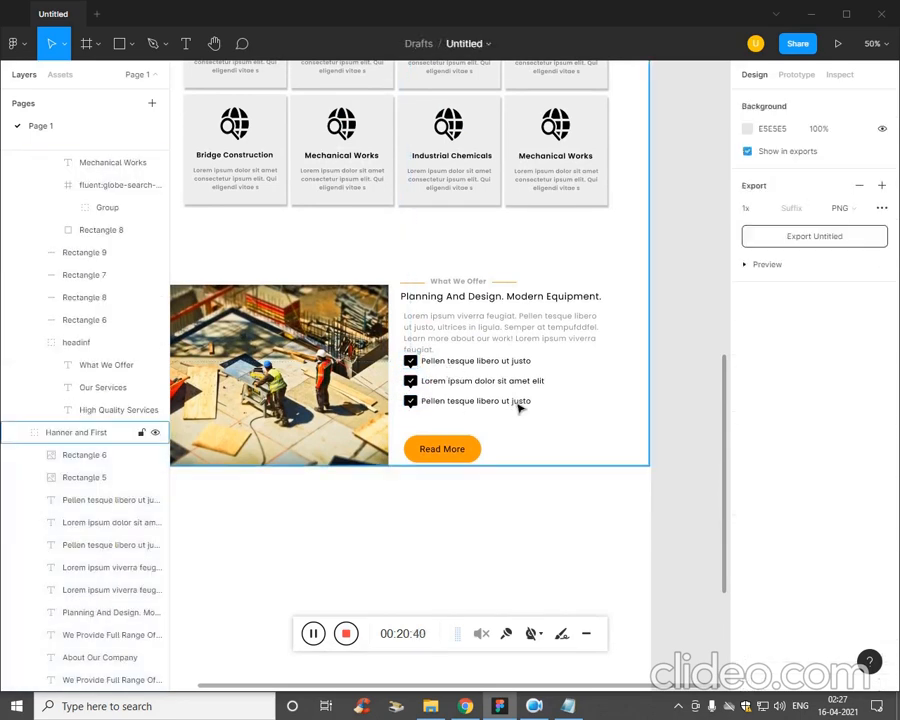
pyautogui.keyDown('shift'); pyautogui.click(412, 400); pyautogui.keyUp('shift')
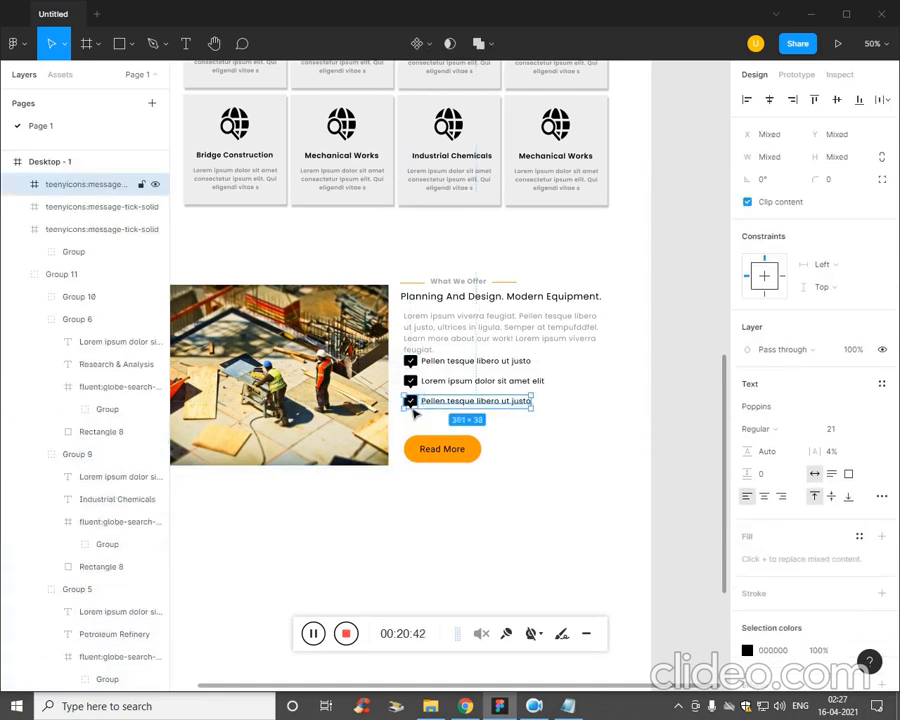
pyautogui.keyDown('shift'); pyautogui.click(432, 382); pyautogui.keyUp('shift')
pyautogui.keyDown('shift'); pyautogui.click(416, 386); pyautogui.keyUp('shift')
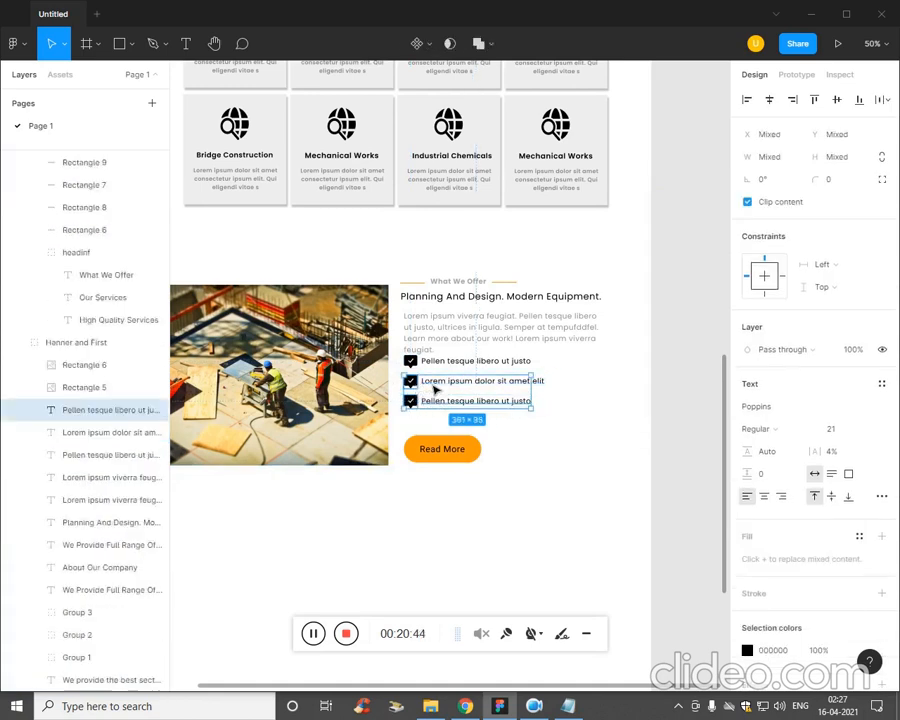
pyautogui.keyDown('shift'); pyautogui.click(440, 382); pyautogui.keyUp('shift')
pyautogui.keyDown('shift'); pyautogui.click(440, 364); pyautogui.keyUp('shift')
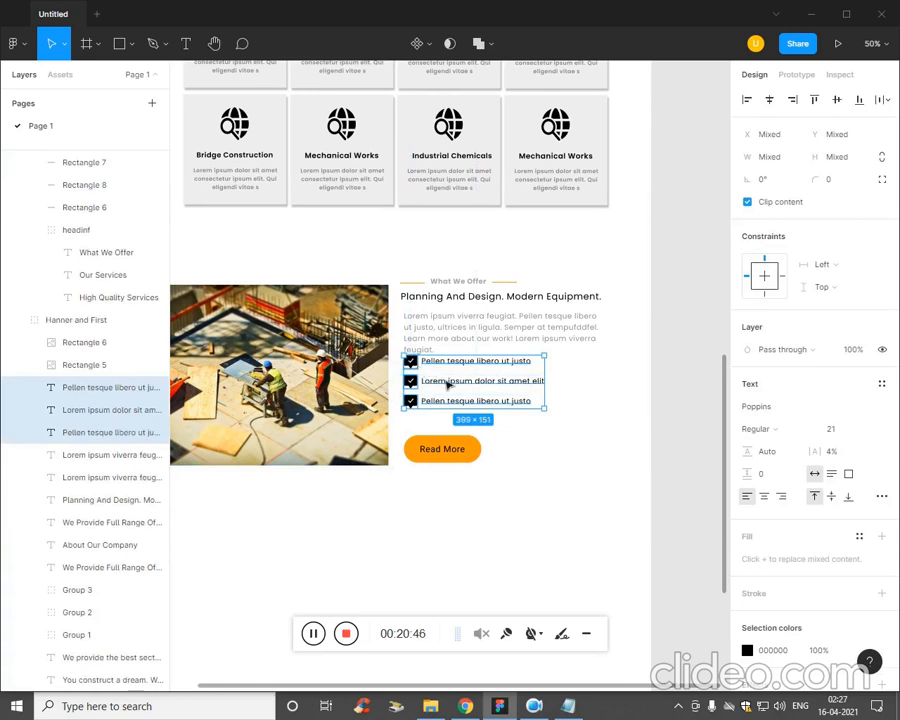
pyautogui.press('Down')
pyautogui.press('Down')
pyautogui.press('Down')
pyautogui.press('Down')
pyautogui.press('Down')
pyautogui.press('Down')
pyautogui.press('Down')
pyautogui.press('Down')
pyautogui.press('Down')
pyautogui.press('Down')
pyautogui.press('Down')
pyautogui.press('Down')
pyautogui.press('Down')
pyautogui.press('Down')
pyautogui.press('Down')
pyautogui.press('Down')
pyautogui.press('Down')
pyautogui.press('Down')
pyautogui.press('Down')
pyautogui.press('Down')
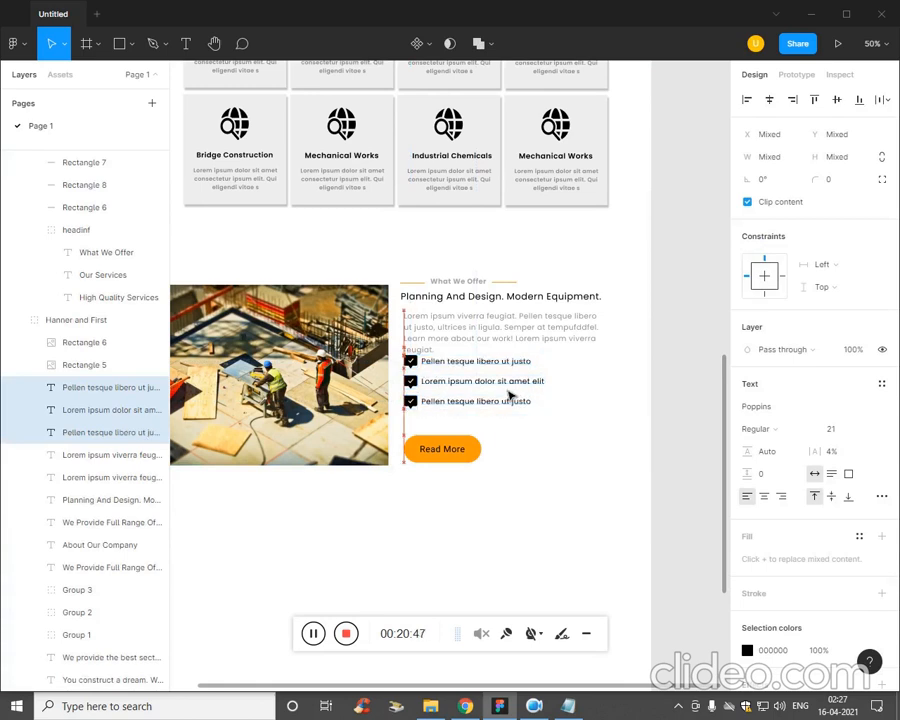
pyautogui.press('Down')
pyautogui.press('Down')
pyautogui.press('Down')
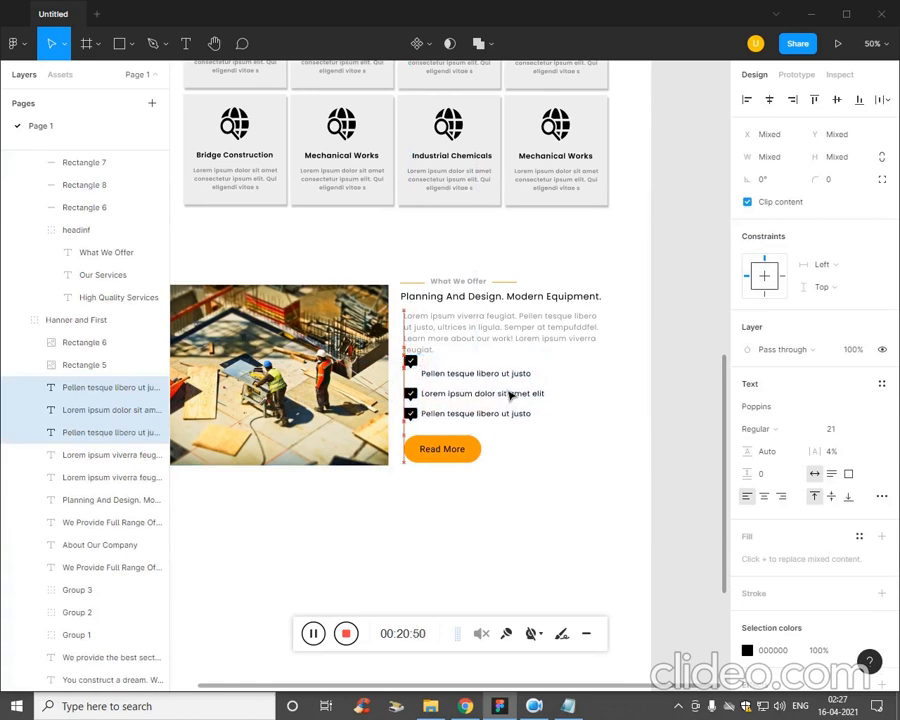
# Move the first tick icon down to about Y 2999, level with its bullet text.
pyautogui.press('Tab')
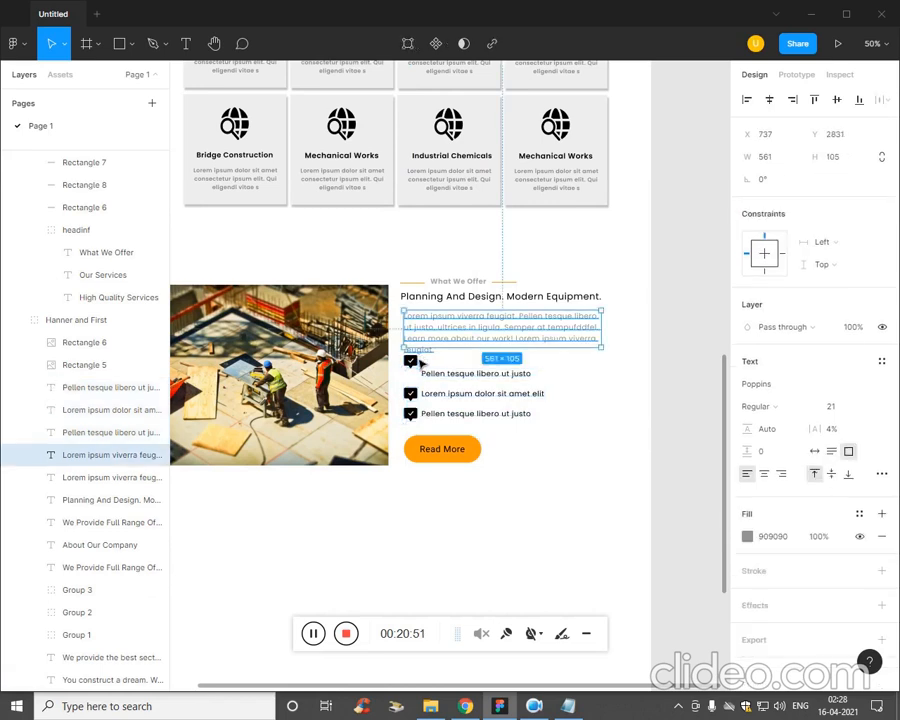
pyautogui.moveTo(420, 382); pyautogui.dragTo(422, 387)
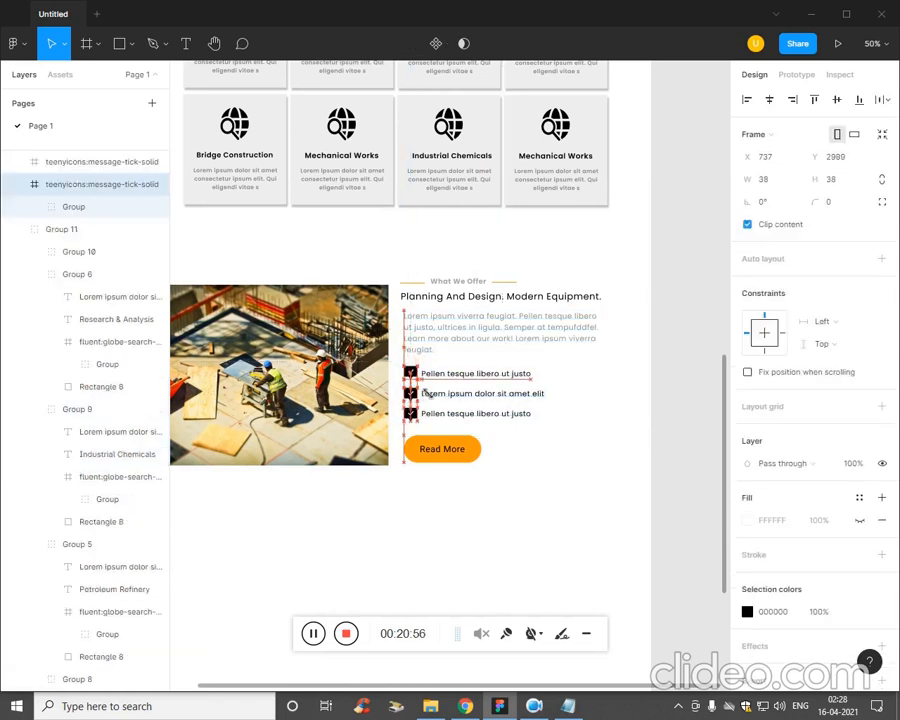
pyautogui.click(492, 557)
pyautogui.press('-')
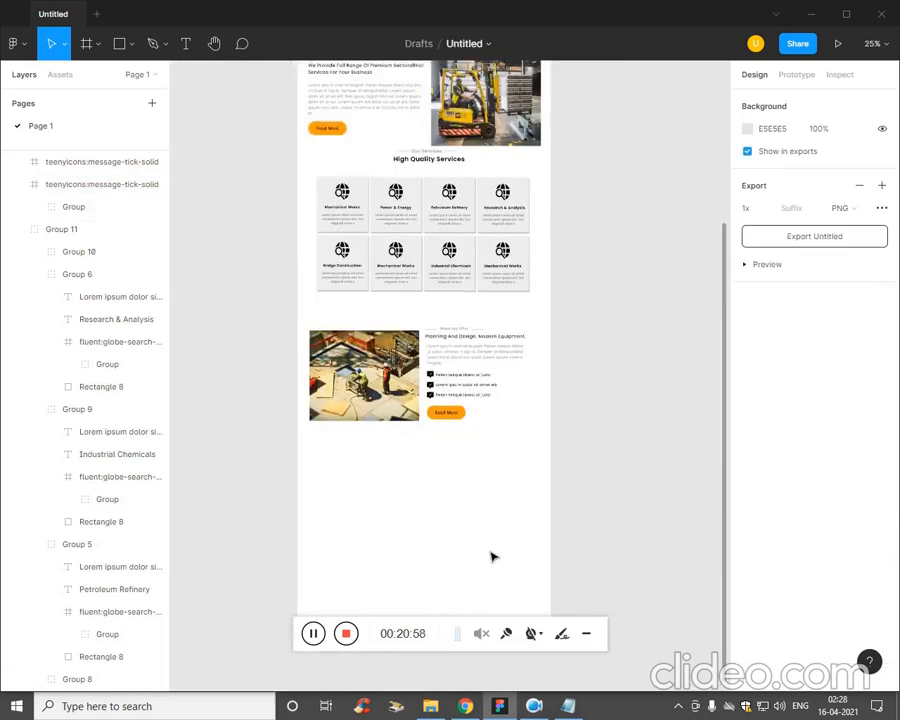
pyautogui.press('+')
# Delete the closing words "viverra feugiat." from the grey paragraph in the What We Offer section.
pyautogui.moveTo(490, 554); pyautogui.dragTo(520, 552)
pyautogui.click(490, 345)
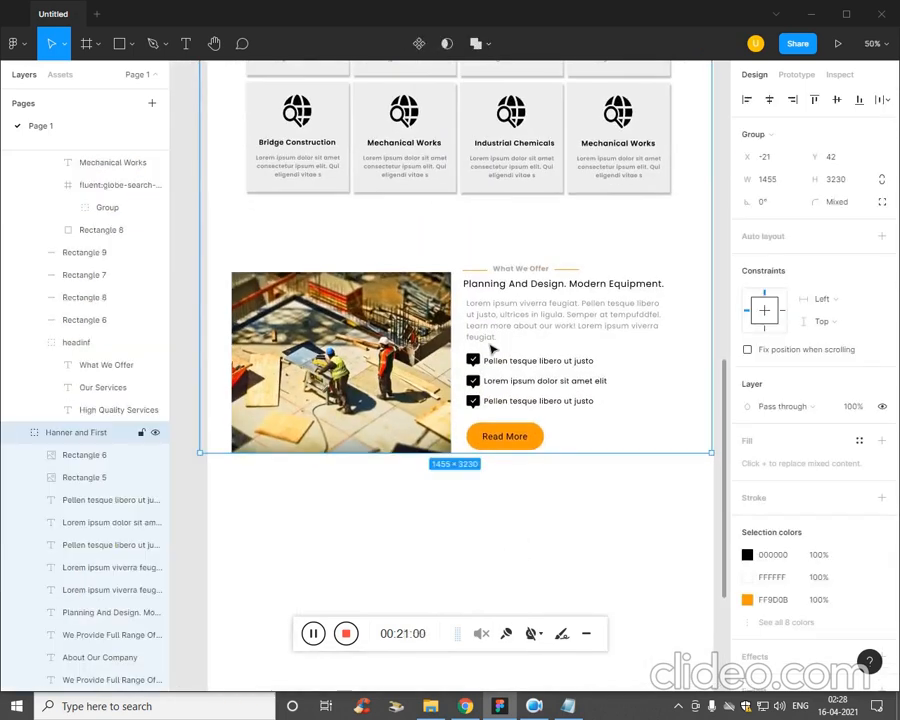
pyautogui.click(496, 345)
pyautogui.doubleClick(580, 340)
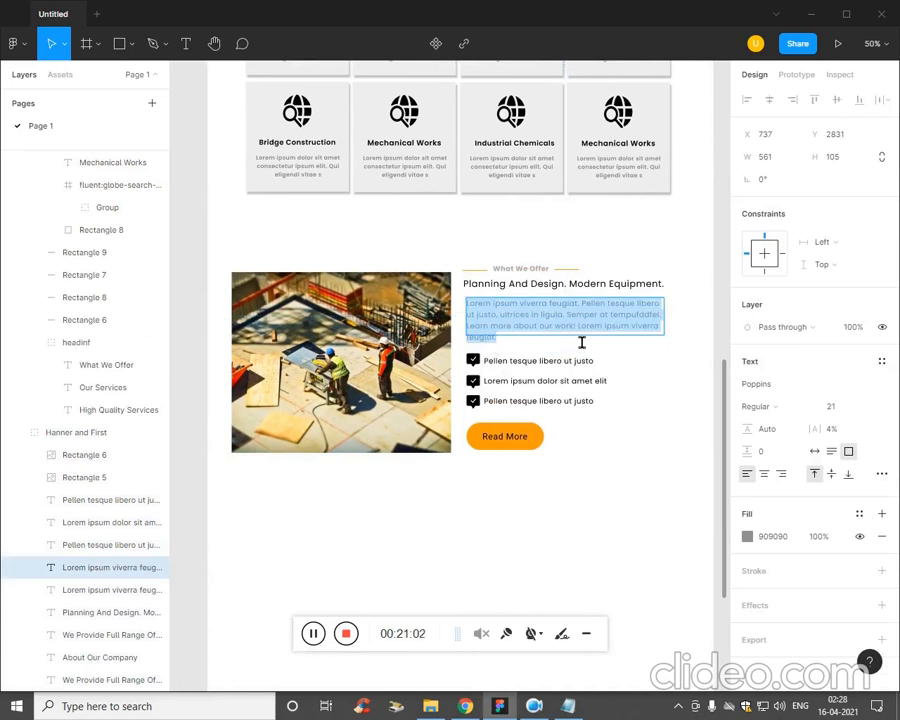
pyautogui.click(578, 342)
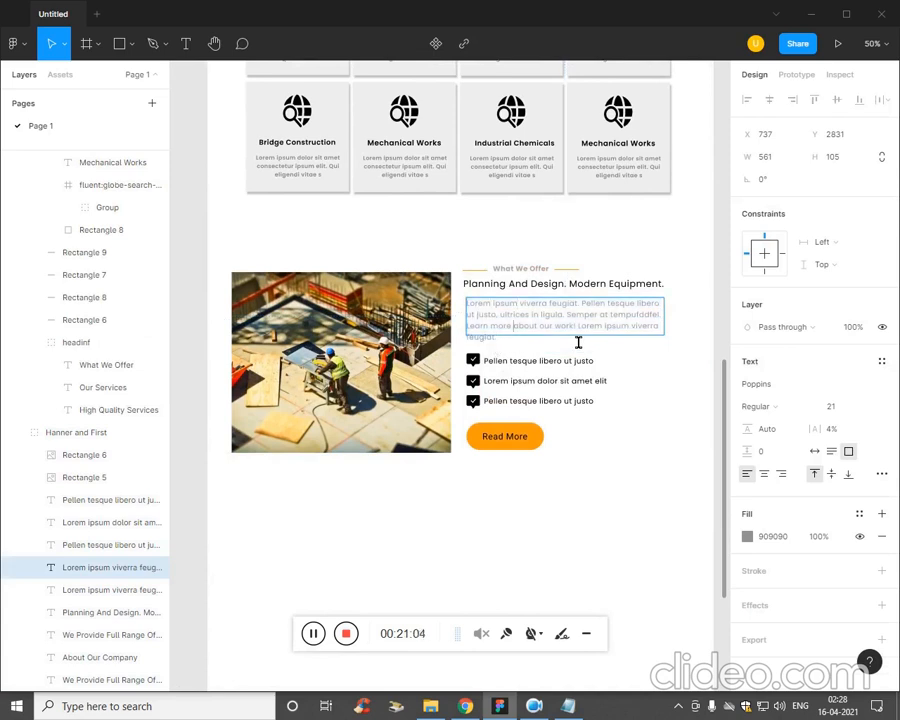
pyautogui.hotkey('shift', 'Down')
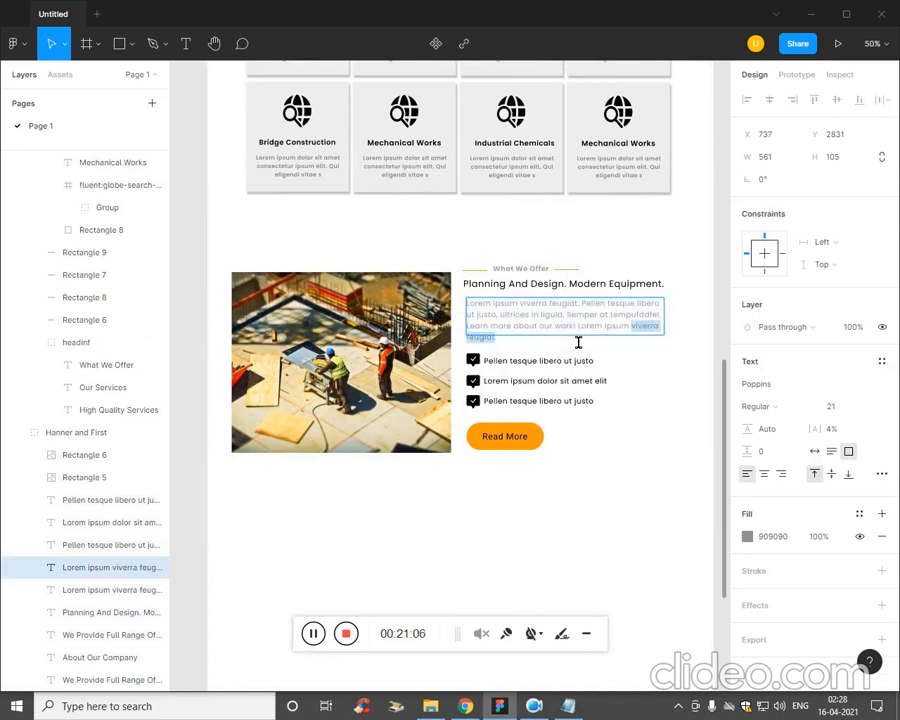
pyautogui.press('BackSpace')
pyautogui.press('Escape')
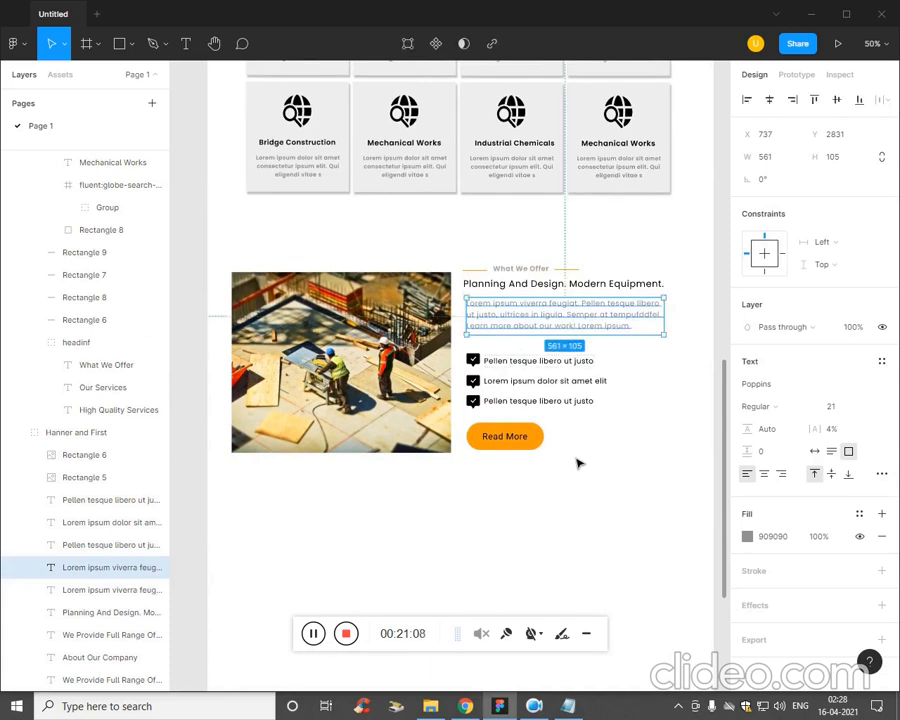
pyautogui.click(591, 404)
pyautogui.keyDown('shift'); pyautogui.click(476, 399); pyautogui.keyUp('shift')
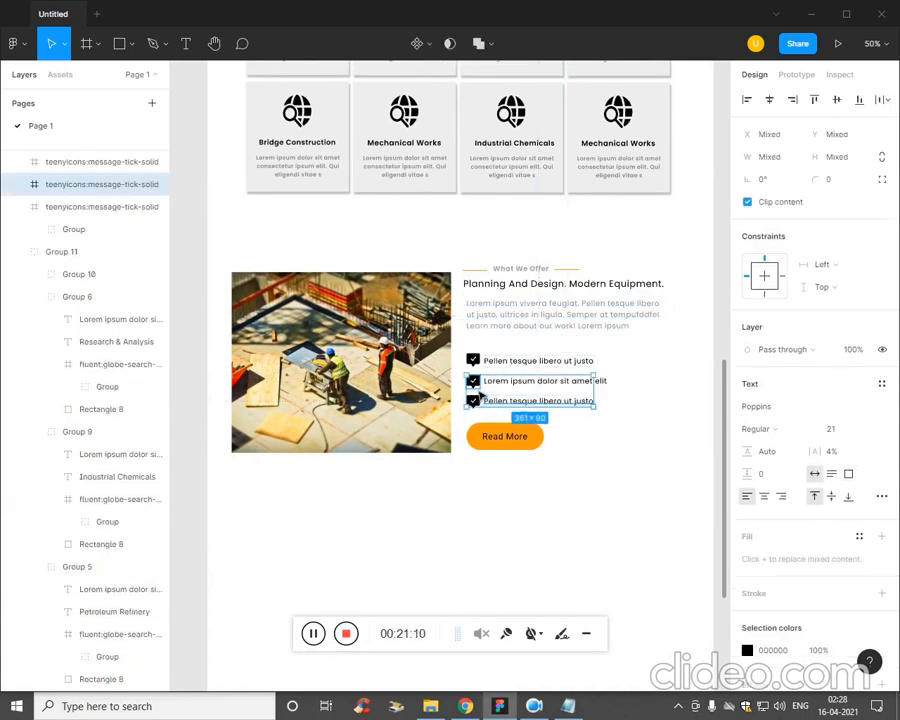
pyautogui.keyDown('shift'); pyautogui.click(479, 366); pyautogui.keyUp('shift')
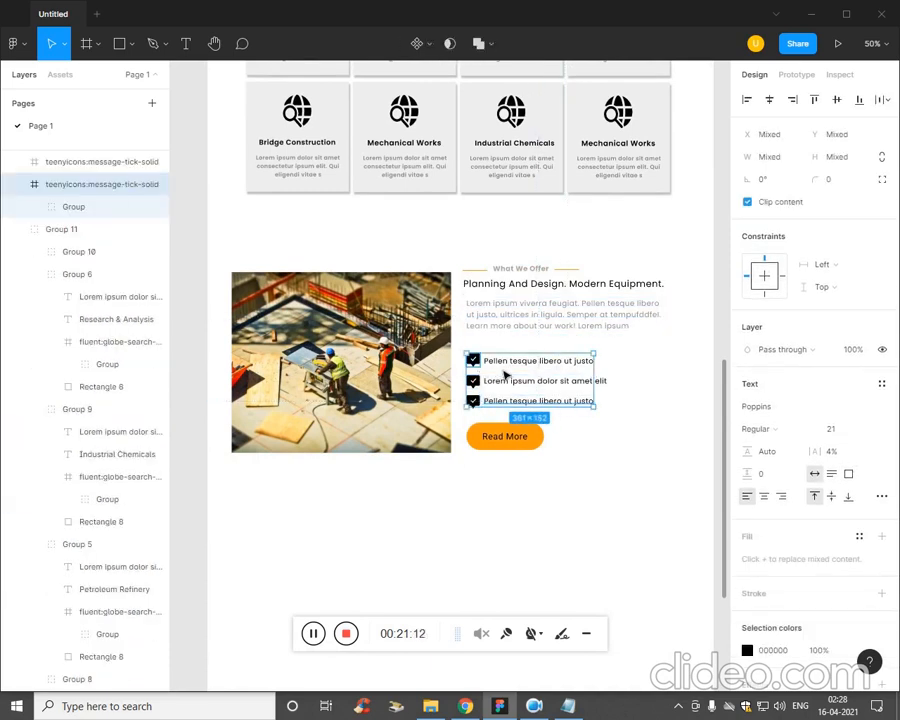
pyautogui.press('Escape')
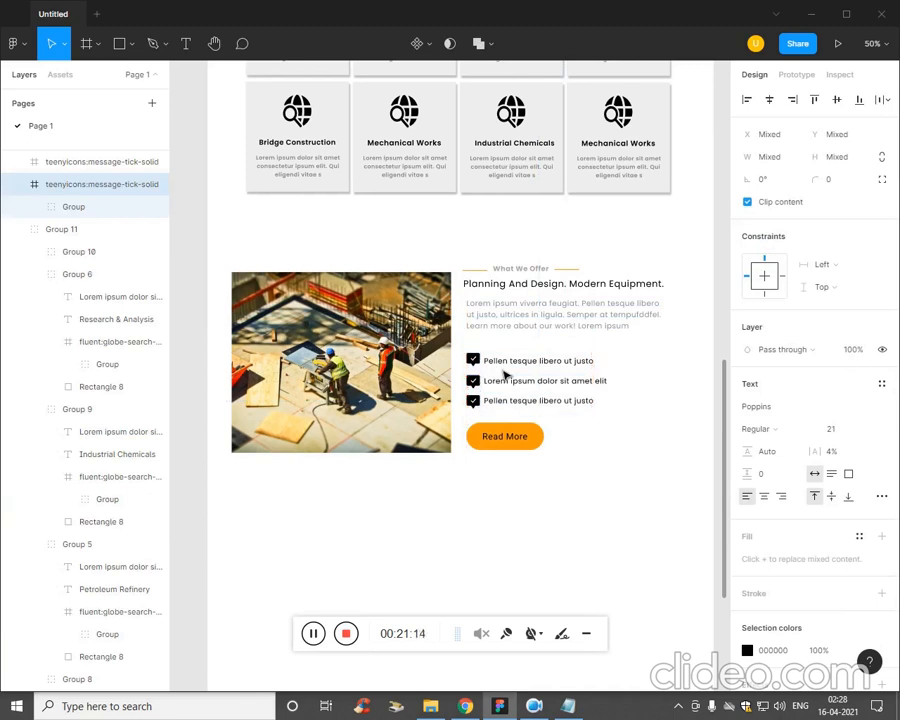
pyautogui.click(581, 499)
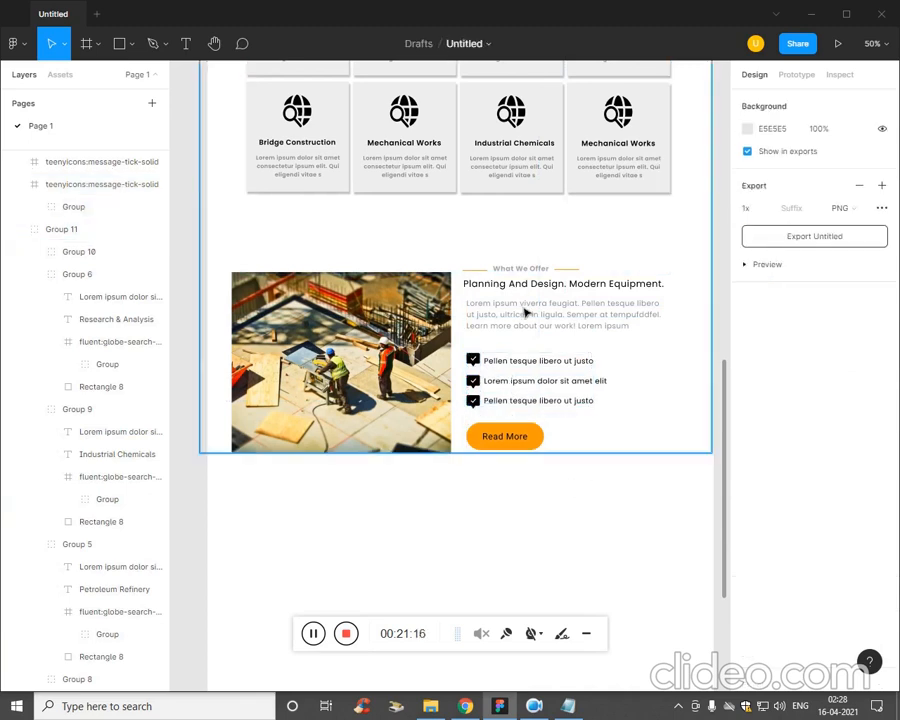
# Move the "Planning And Design. Modern Equipment." heading and its paragraph down together, bringing the heading to Y 2796.
pyautogui.click(479, 295)
pyautogui.click(481, 295)
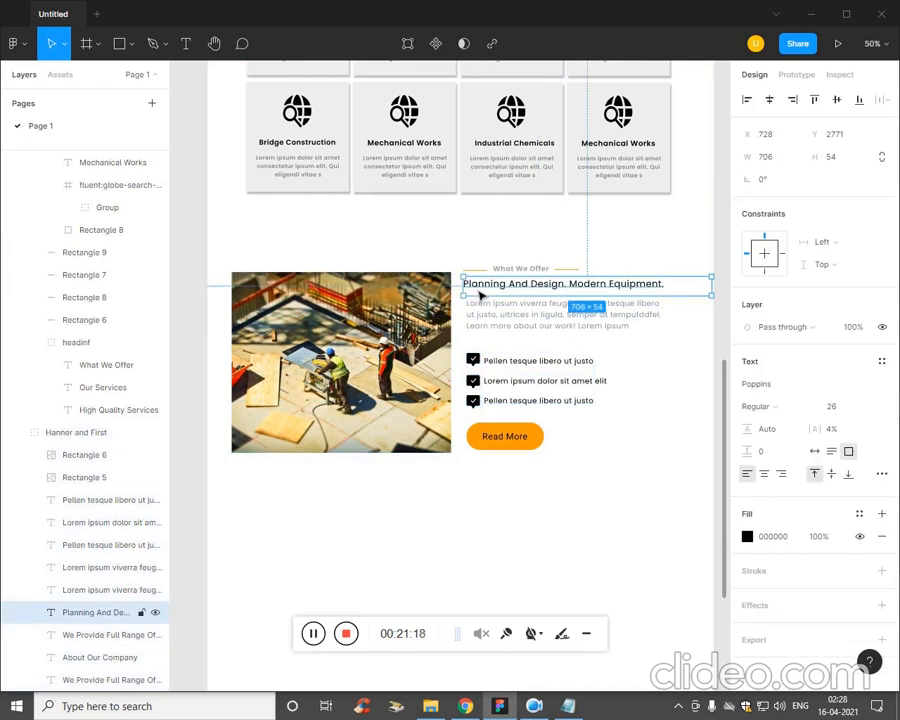
pyautogui.keyDown('shift'); pyautogui.click(483, 318); pyautogui.keyUp('shift')
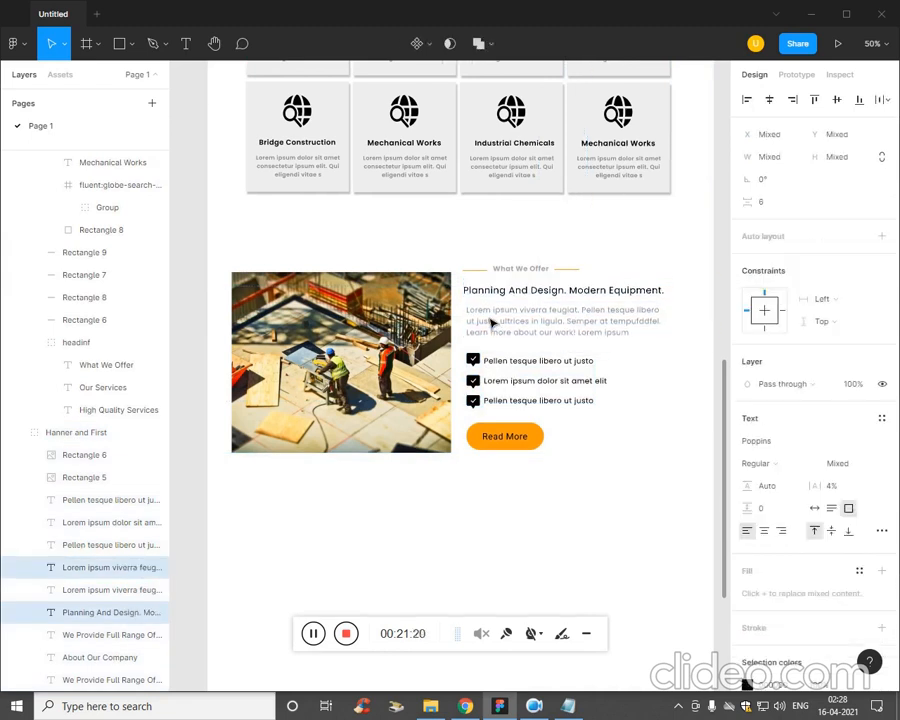
pyautogui.hotkey('shift', 'Down')
pyautogui.doubleClick(510, 301)
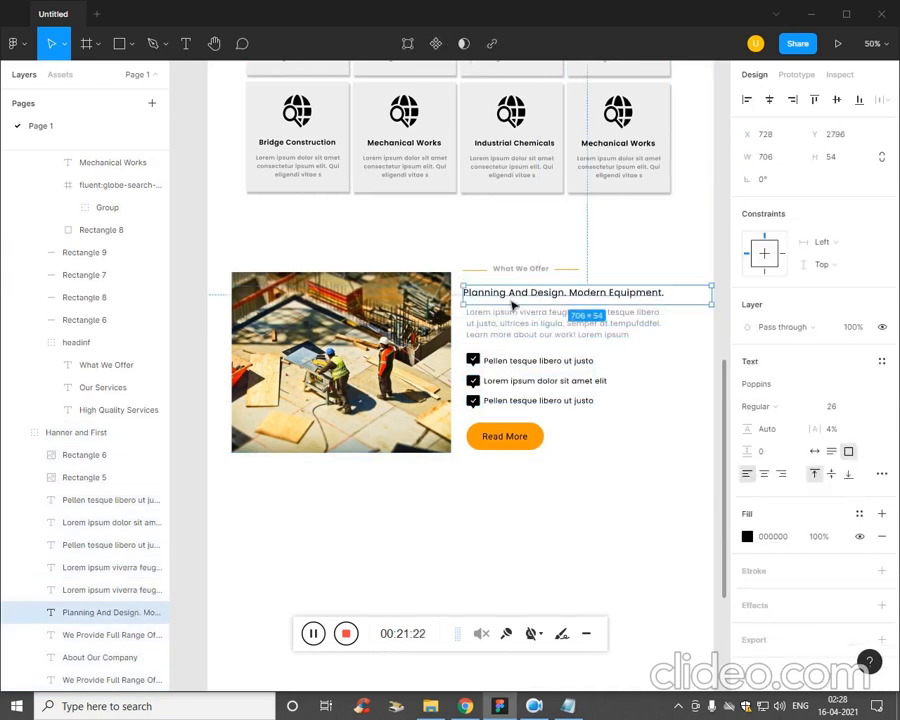
# Nudge the "Planning And Design. Modern Equipment." heading slightly right to line up with the paragraph's left edge.
pyautogui.press('Right')
pyautogui.click(584, 282)
pyautogui.click(580, 364)
pyautogui.click(568, 298)
pyautogui.press('Right')
pyautogui.press('Right')
pyautogui.press('Right')
pyautogui.press('Right')
pyautogui.press('Right')
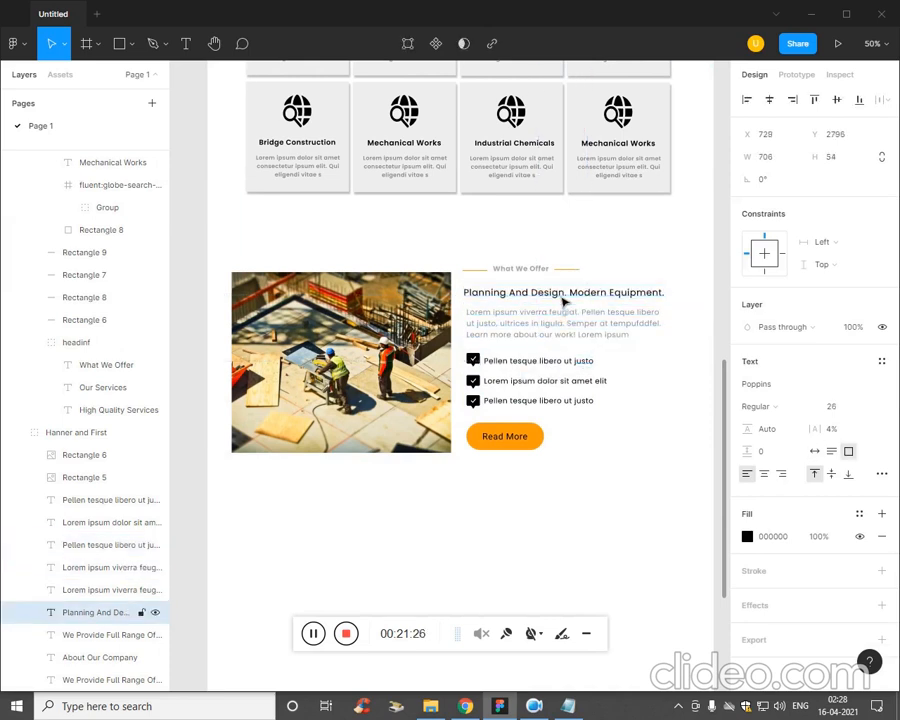
pyautogui.click(517, 283)
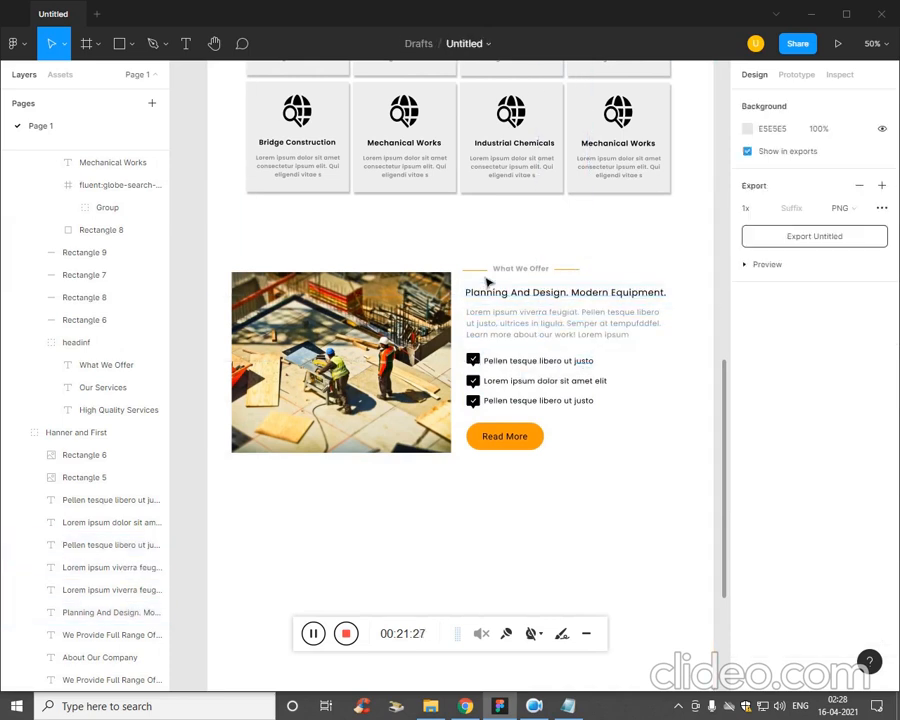
# Select the What We Offer label with its two orange lines and nudge them down to just above the heading.
pyautogui.click(491, 284)
pyautogui.doubleClick(487, 273)
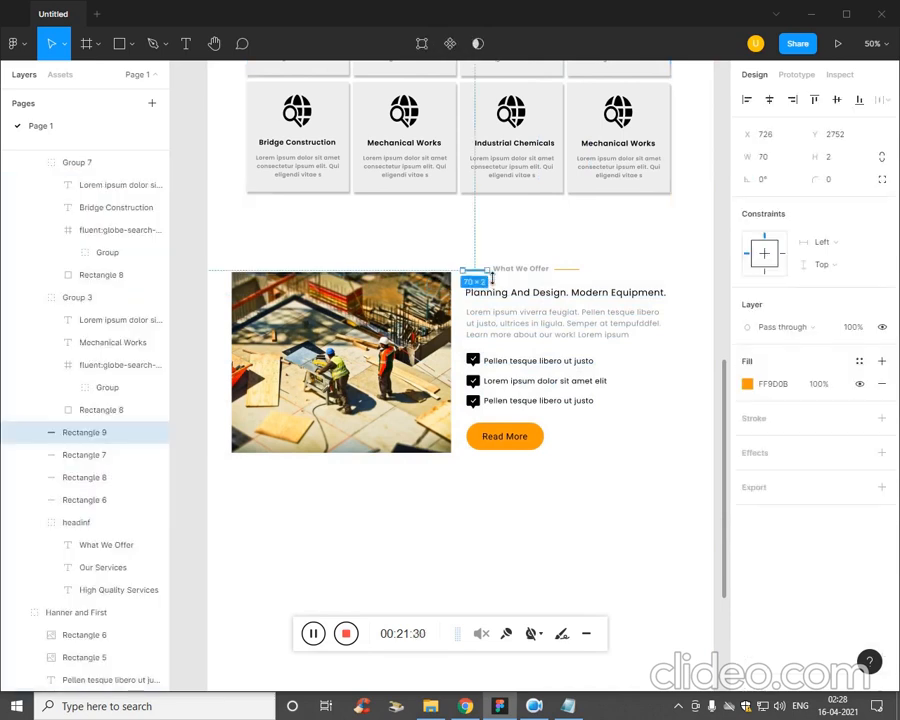
pyautogui.keyDown('shift'); pyautogui.click(524, 272); pyautogui.keyUp('shift')
pyautogui.keyDown('shift'); pyautogui.click(527, 275); pyautogui.keyUp('shift')
pyautogui.keyDown('shift'); pyautogui.click(528, 277); pyautogui.keyUp('shift')
pyautogui.keyDown('shift'); pyautogui.click(531, 272); pyautogui.keyUp('shift')
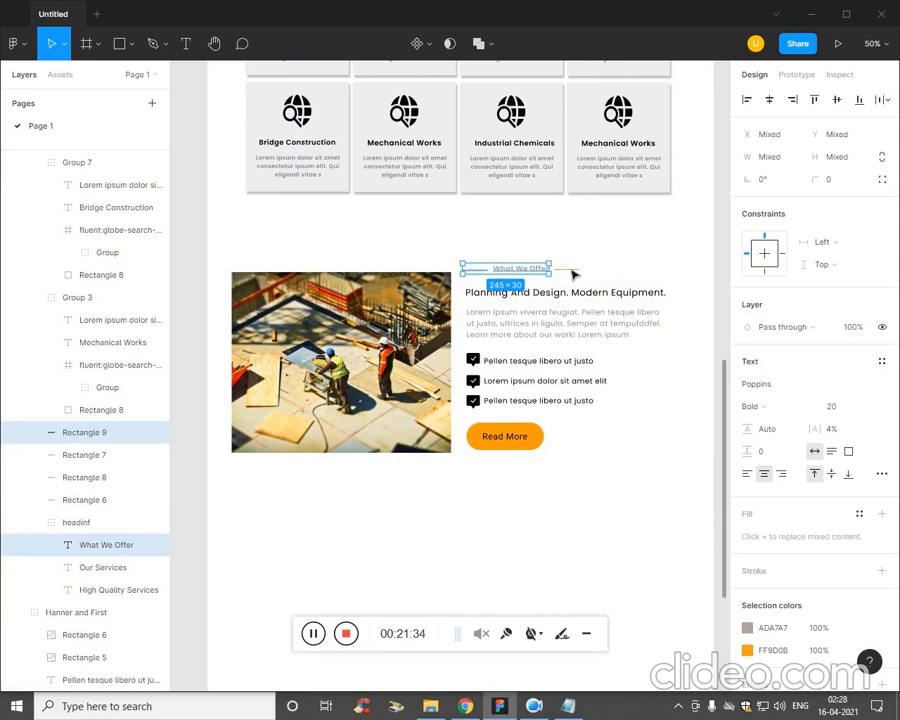
pyautogui.keyDown('shift'); pyautogui.click(572, 272); pyautogui.keyUp('shift')
pyautogui.press('Down')
pyautogui.press('Down')
pyautogui.press('Down')
pyautogui.press('Down')
pyautogui.press('Down')
pyautogui.press('Down')
pyautogui.press('Down')
pyautogui.press('Down')
pyautogui.press('Down')
pyautogui.press('Down')
pyautogui.press('Down')
pyautogui.press('Down')
pyautogui.press('Down')
pyautogui.press('Down')
pyautogui.press('Down')
pyautogui.press('Down')
pyautogui.press('Down')
pyautogui.press('Down')
pyautogui.press('Down')
pyautogui.press('Down')
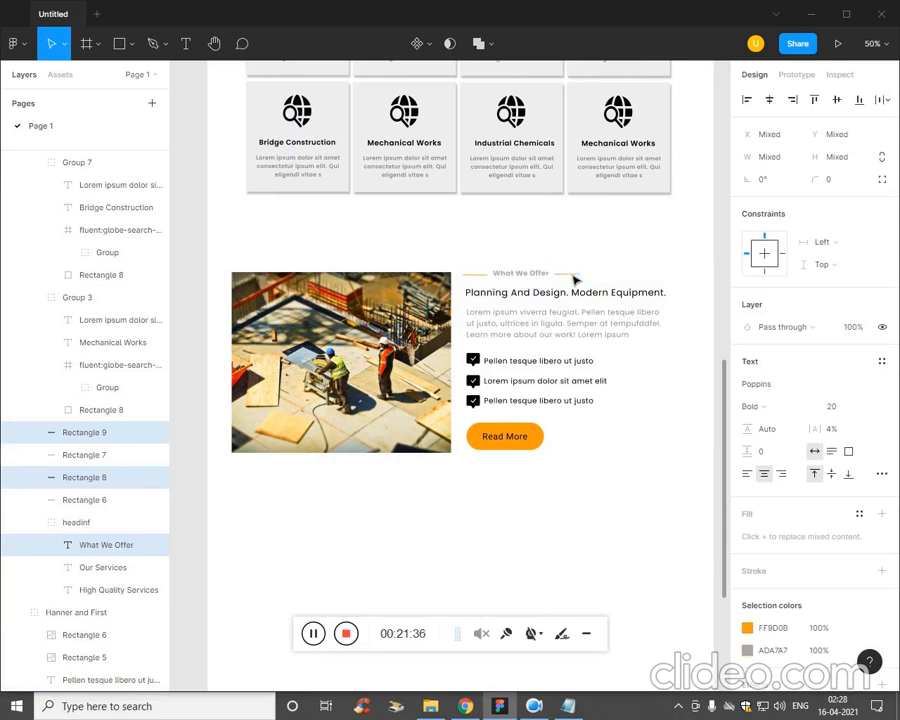
pyautogui.press('alt')
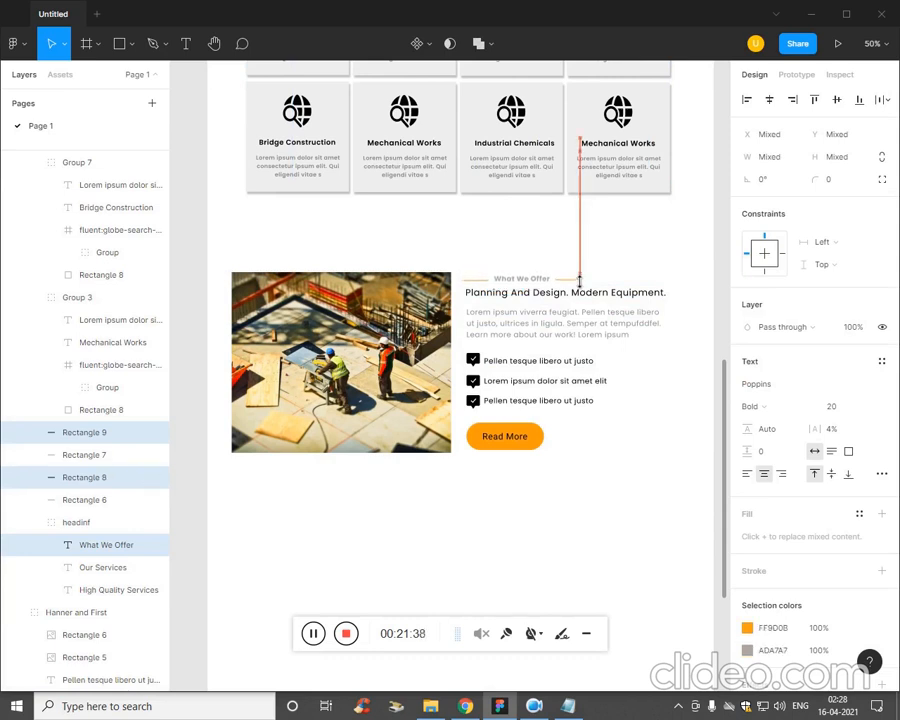
pyautogui.click(592, 528)
pyautogui.scroll(-3, 592, 528)
pyautogui.scroll(3, 592, 528)
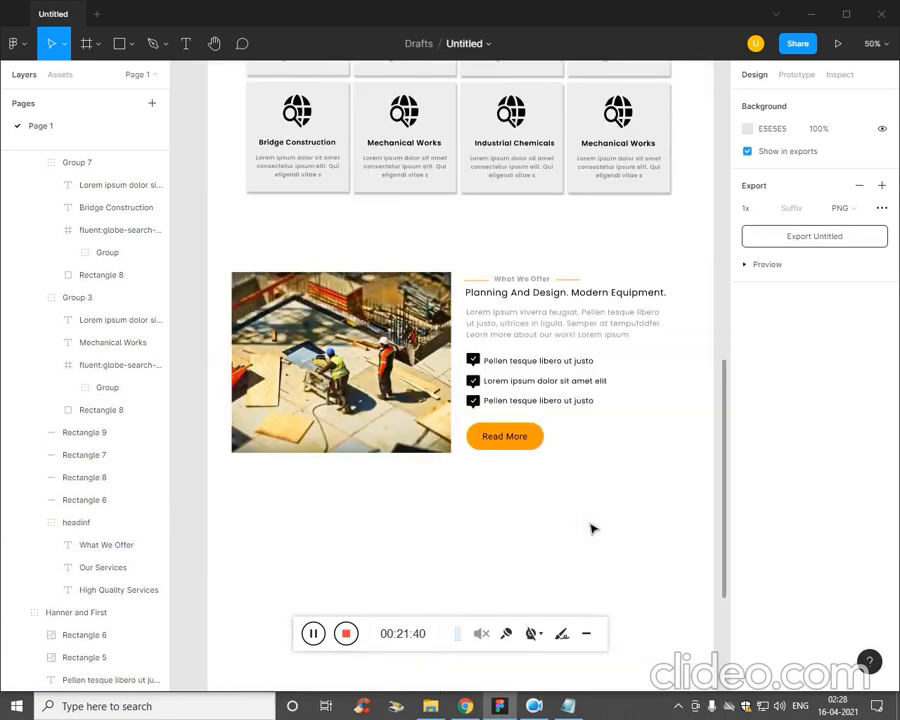
# Group all the existing page content in Desktop - 1 into a single group.
pyautogui.moveTo(573, 513); pyautogui.dragTo(255, 274)
pyautogui.hotkey('ctrl', 'g')
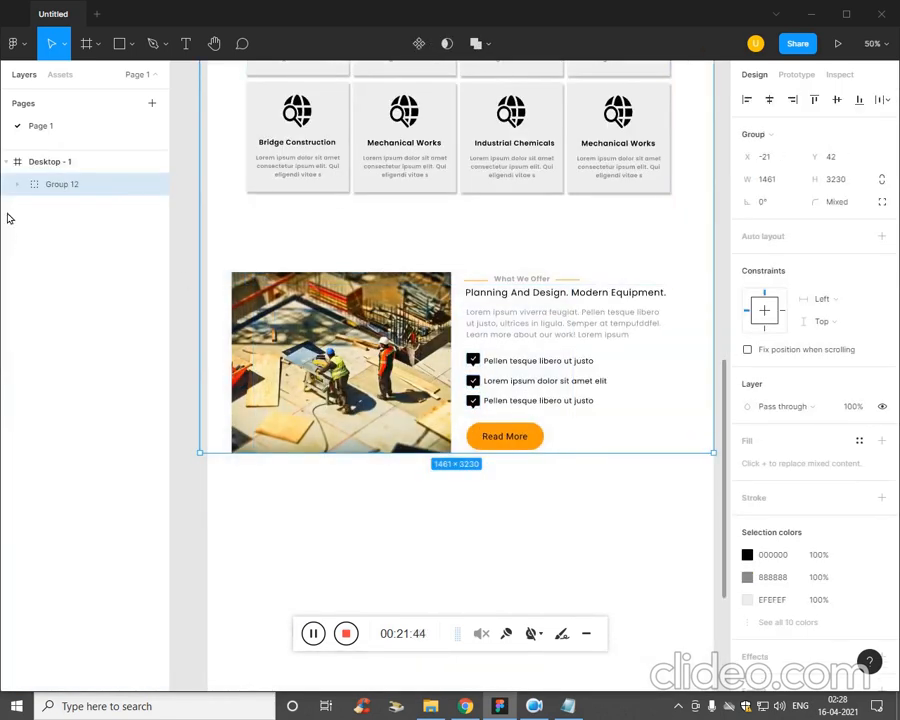
pyautogui.doubleClick(75, 189)
pyautogui.click(424, 537)
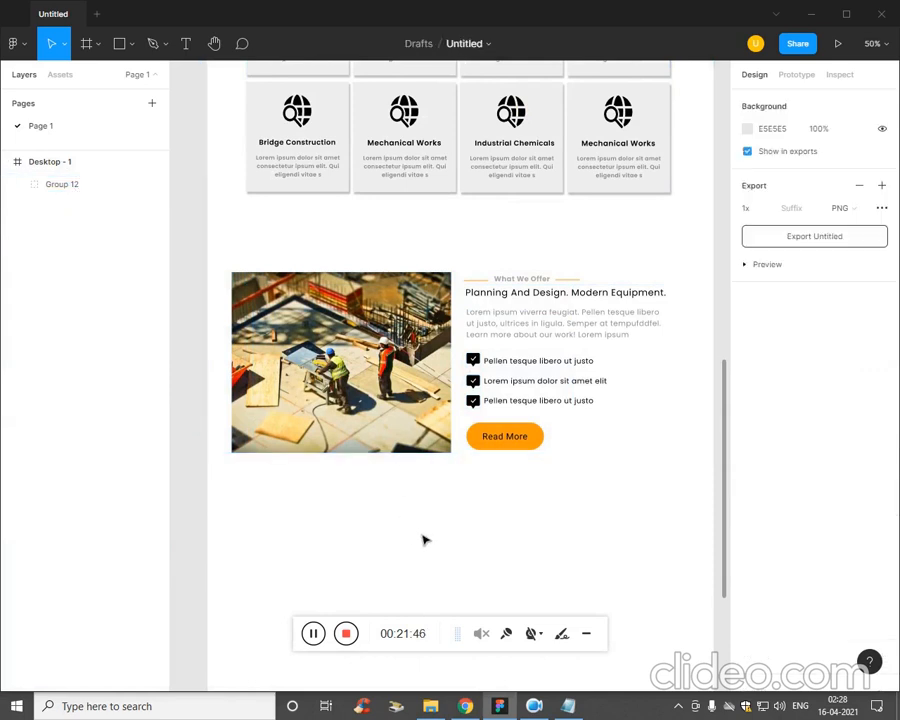
pyautogui.hotkey('ctrl', '-')
pyautogui.hotkey('ctrl', '-')
pyautogui.hotkey('ctrl', '+')
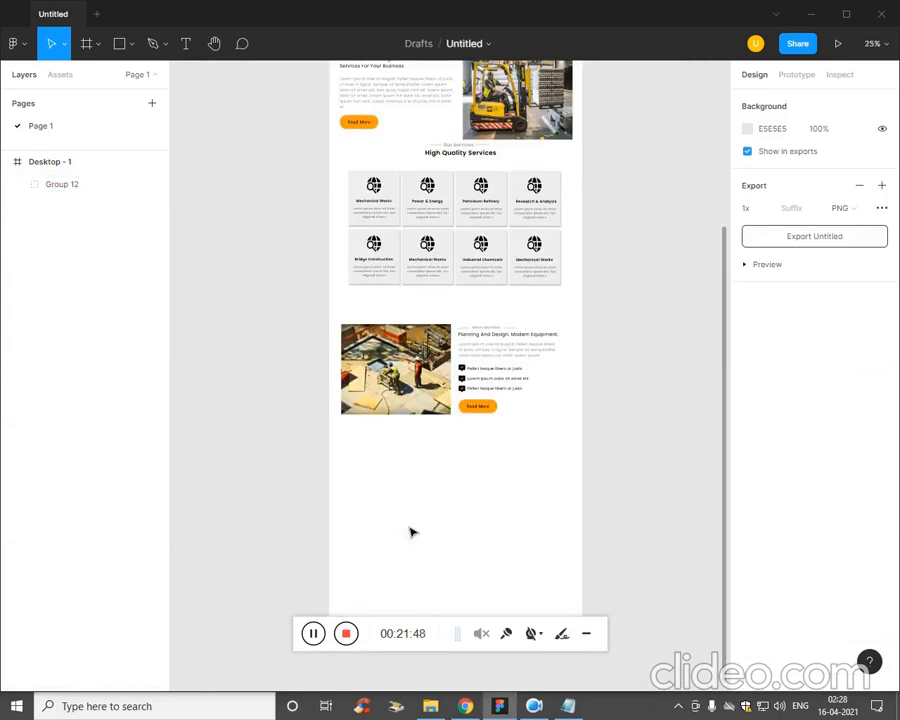
pyautogui.moveTo(507, 448); pyautogui.dragTo(396, 329)
pyautogui.click(420, 464)
pyautogui.click(419, 372)
pyautogui.click(419, 372)
pyautogui.hotkey('ctrl', '+')
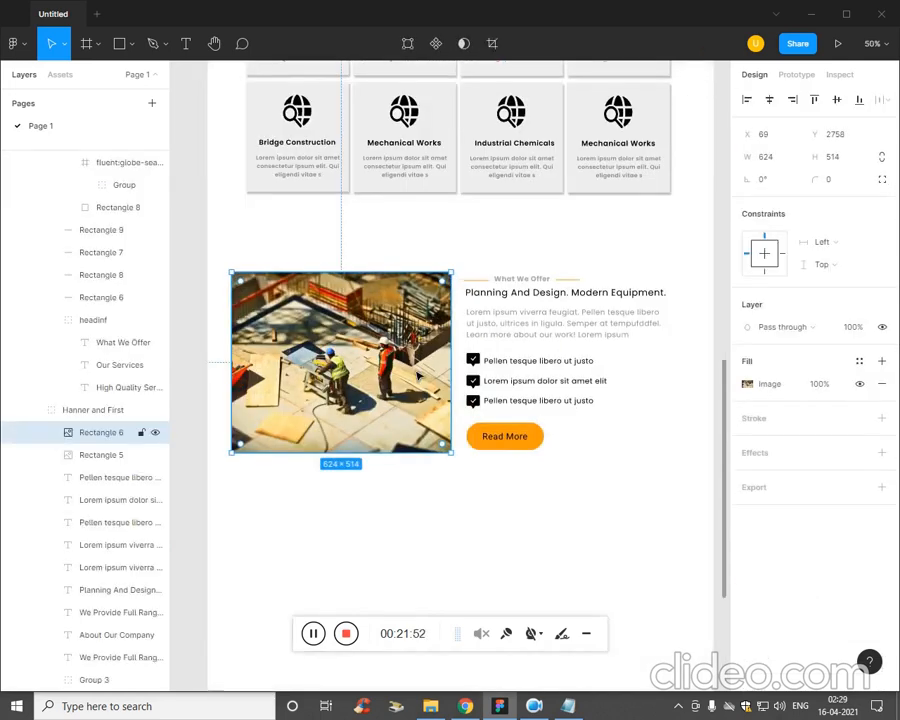
pyautogui.keyDown('shift'); pyautogui.click(524, 282); pyautogui.keyUp('shift')
pyautogui.keyDown('shift'); pyautogui.click(524, 282); pyautogui.keyUp('shift')
pyautogui.keyDown('shift'); pyautogui.click(524, 282); pyautogui.keyUp('shift')
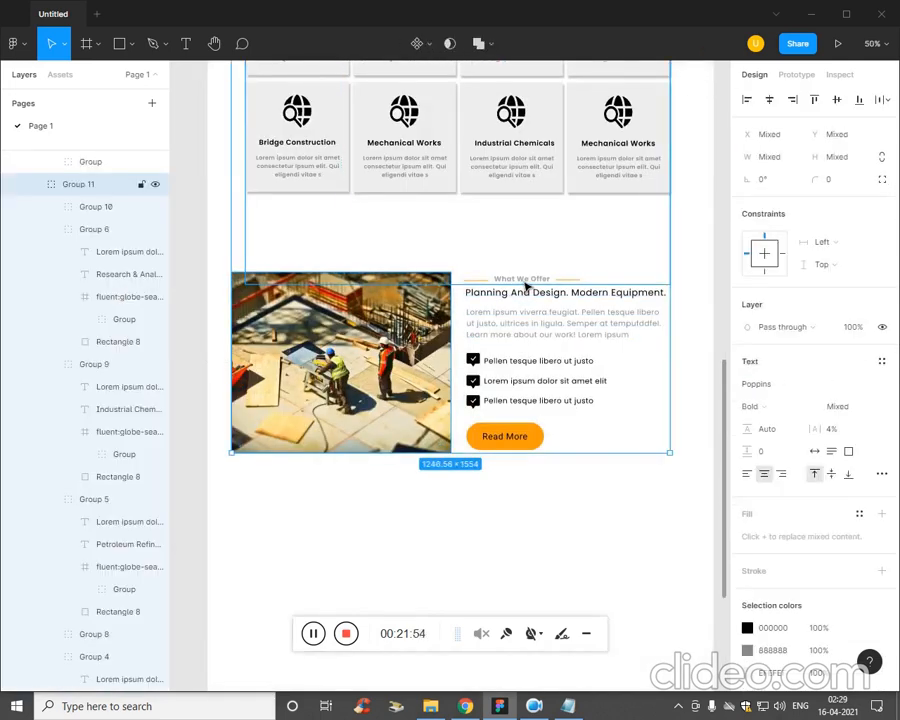
pyautogui.keyDown('shift'); pyautogui.click(522, 283); pyautogui.keyUp('shift')
pyautogui.keyDown('shift'); pyautogui.click(514, 294); pyautogui.keyUp('shift')
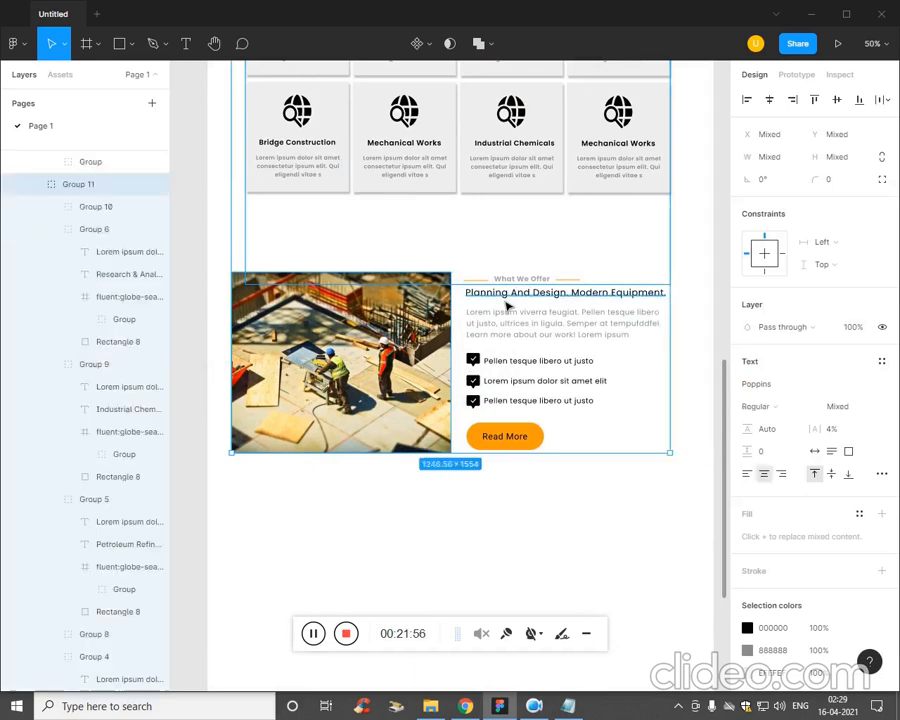
pyautogui.click(483, 396)
pyautogui.click(548, 427)
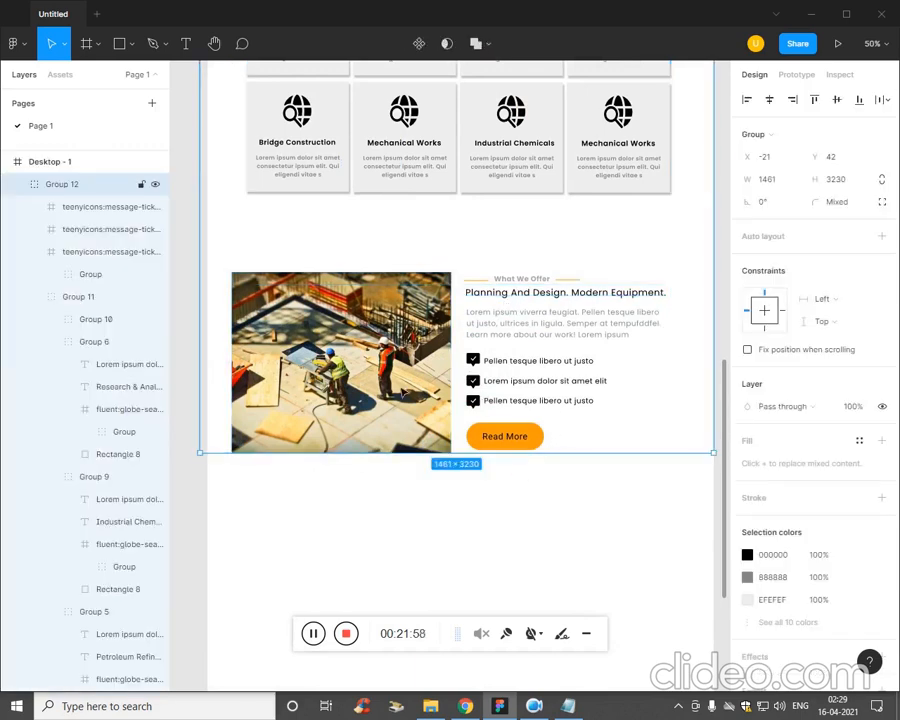
pyautogui.click(369, 541)
pyautogui.click(313, 634)
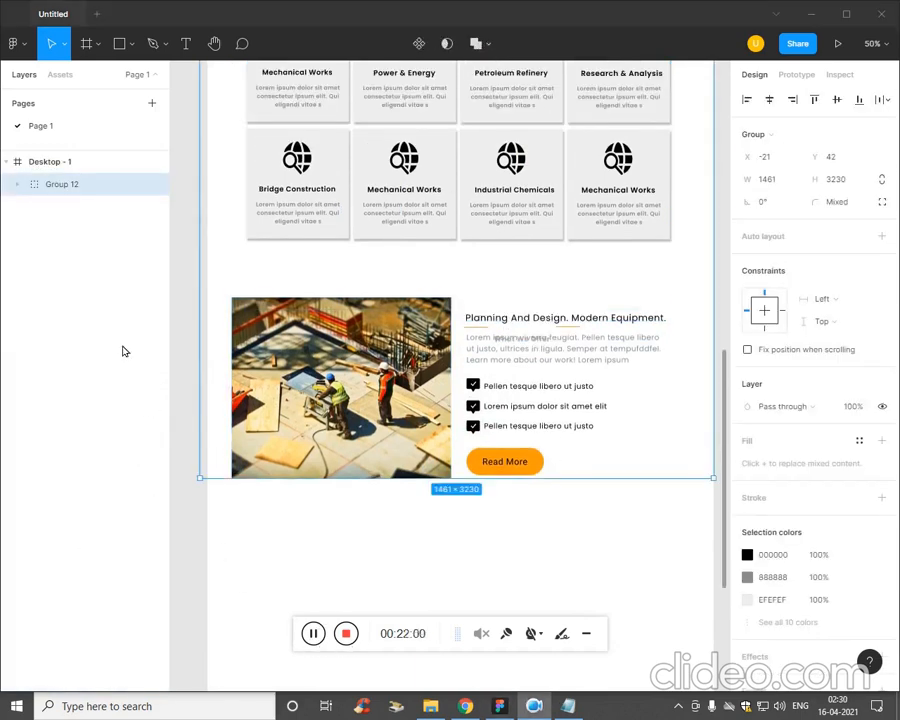
pyautogui.click(18, 188)
pyautogui.click(18, 189)
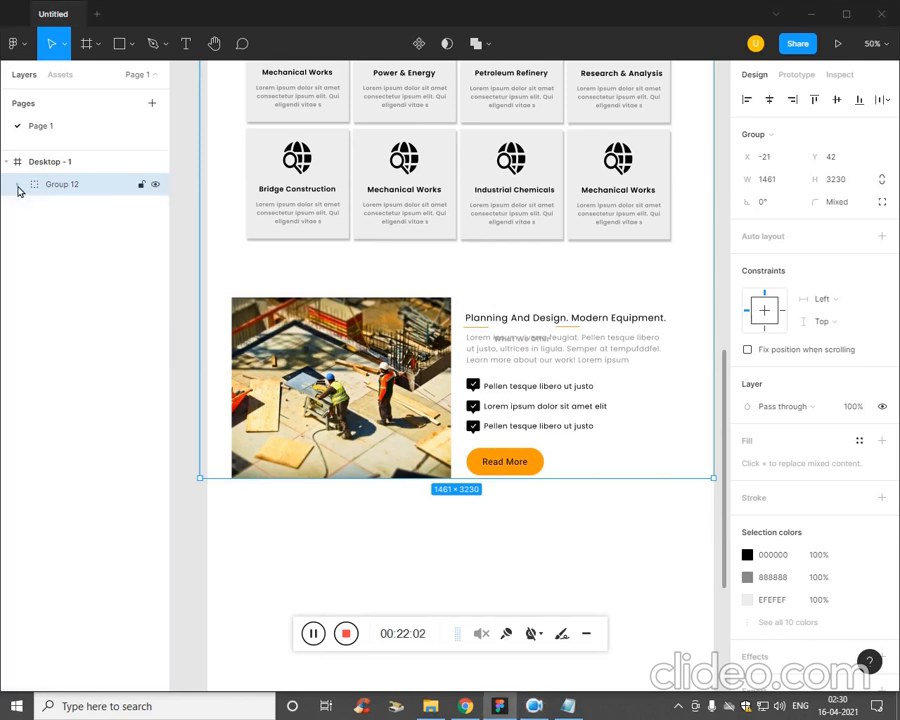
# Draw a full-width rectangle of 1440 × 534 at X 0, Y 3344, below the What We Offer section.
pyautogui.click(376, 584)
pyautogui.scroll(-5, 360, 520)
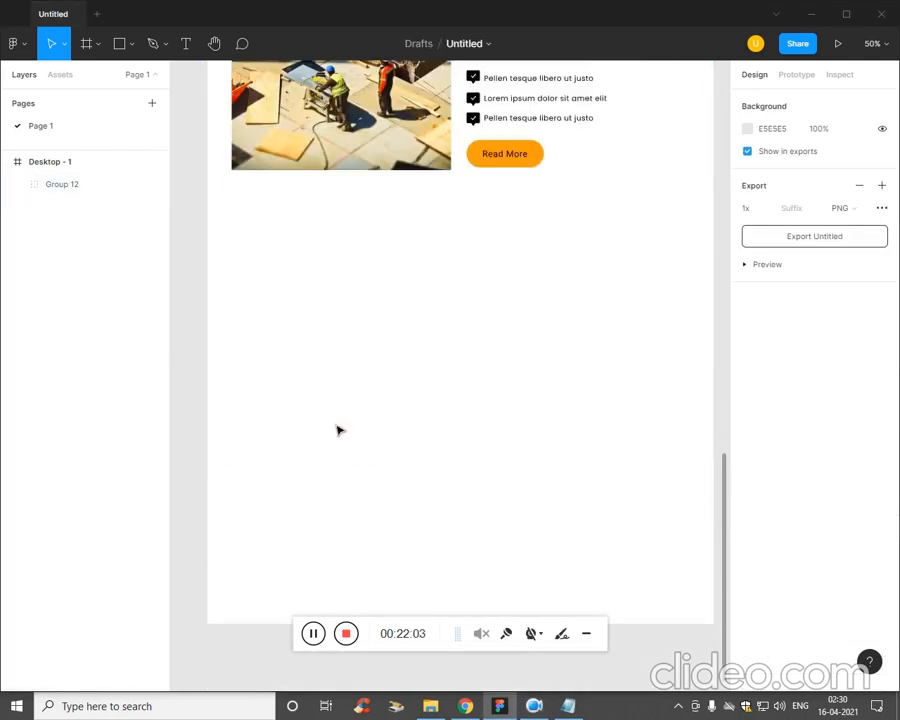
pyautogui.click(133, 44)
pyautogui.click(124, 78)
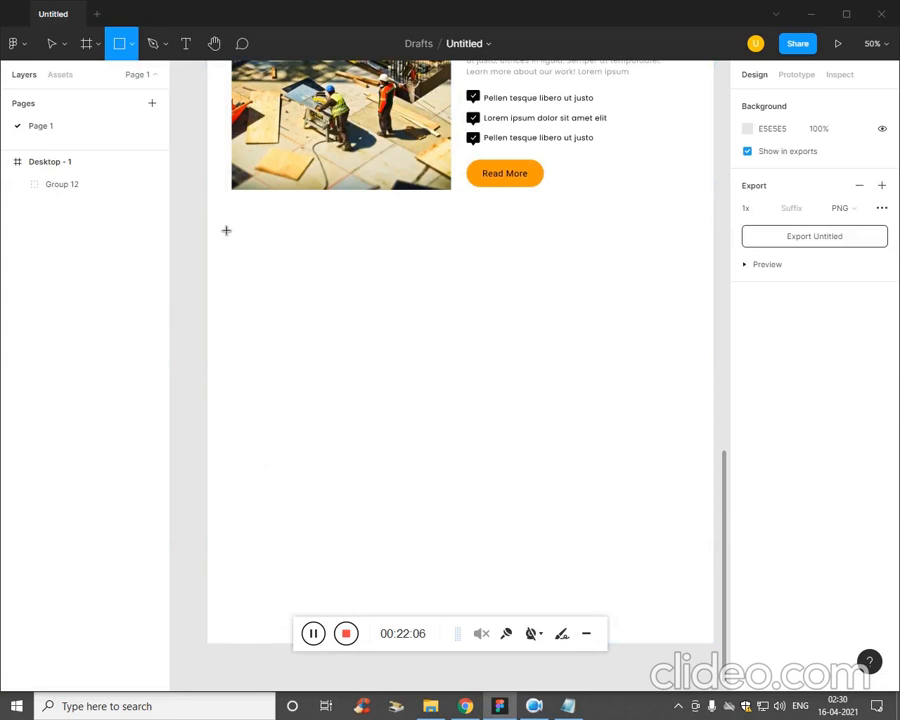
pyautogui.moveTo(208, 216)
pyautogui.mouseDown()
pyautogui.moveTo(683, 390)
pyautogui.moveTo(716, 415)
pyautogui.mouseUp()
pyautogui.click(616, 461)
pyautogui.click(301, 304)
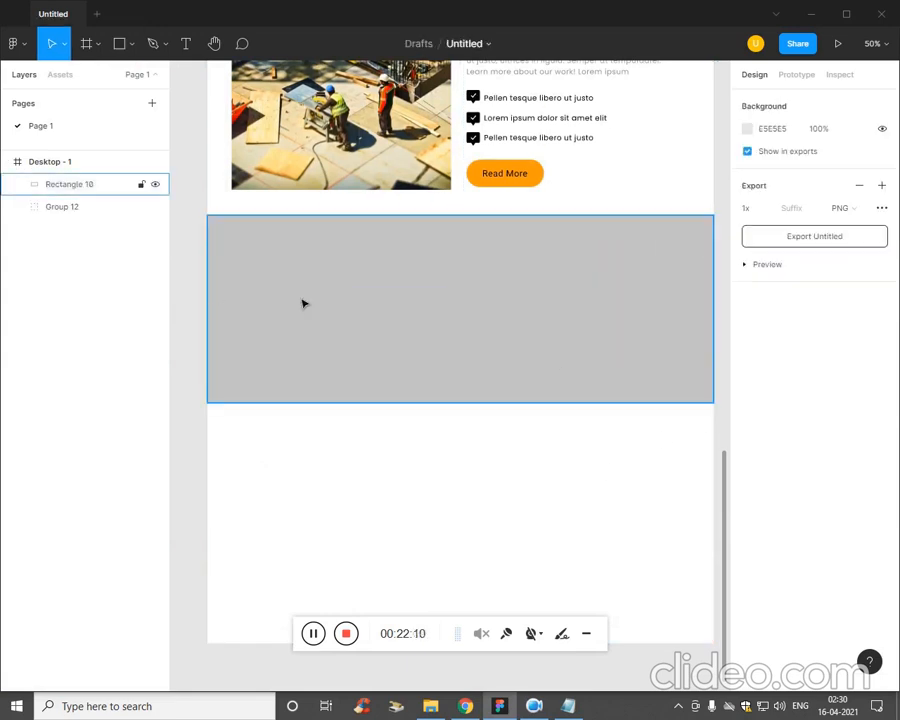
# Place the image x5 from the Ep5 folder into the new full-width rectangle as its fill.
pyautogui.click(131, 44)
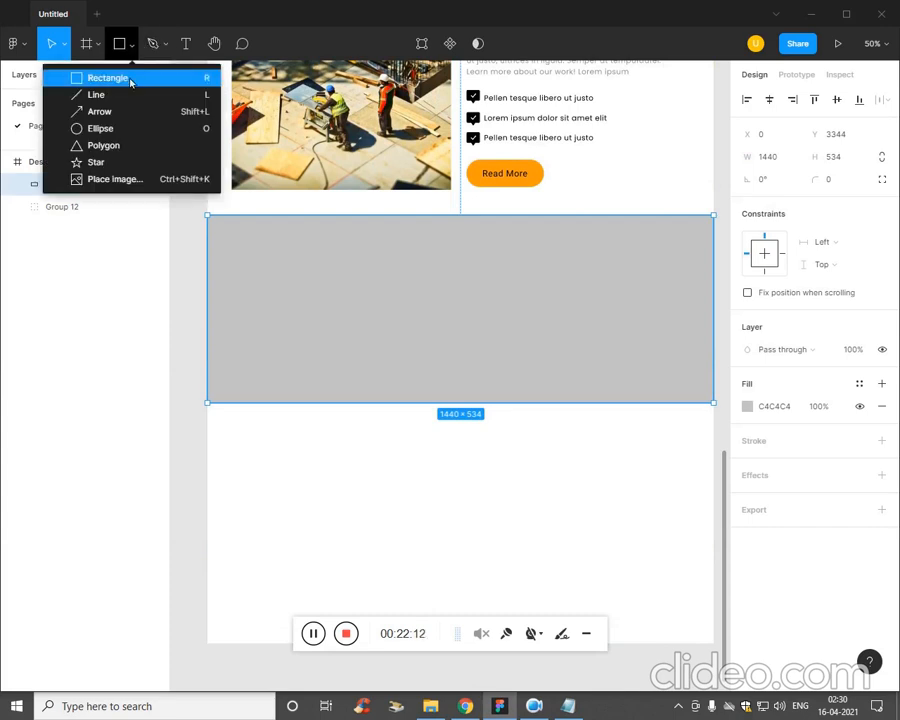
pyautogui.click(118, 180)
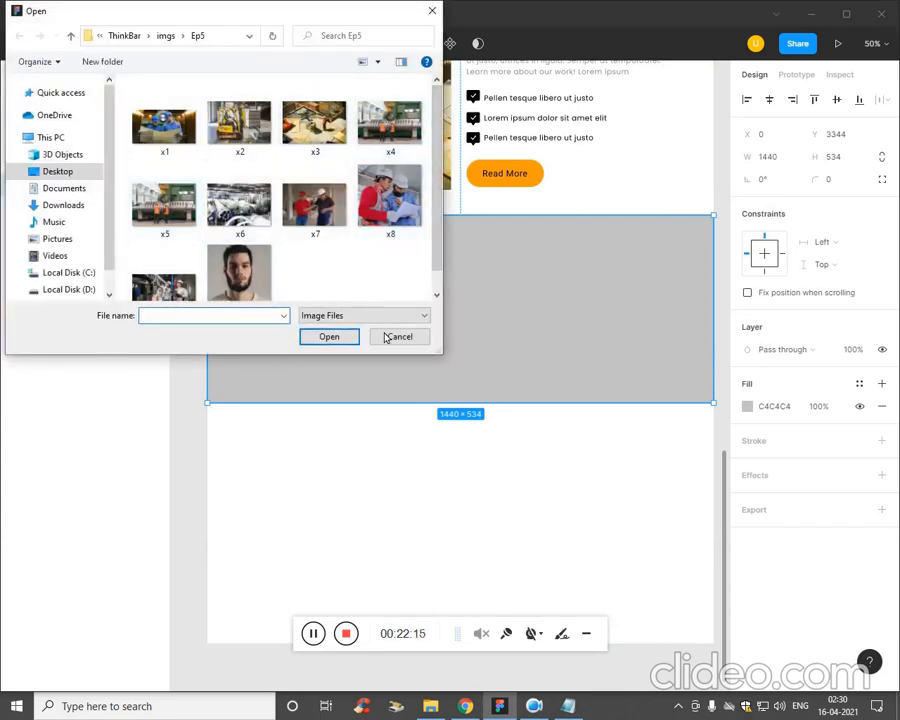
pyautogui.click(164, 205)
pyautogui.click(329, 336)
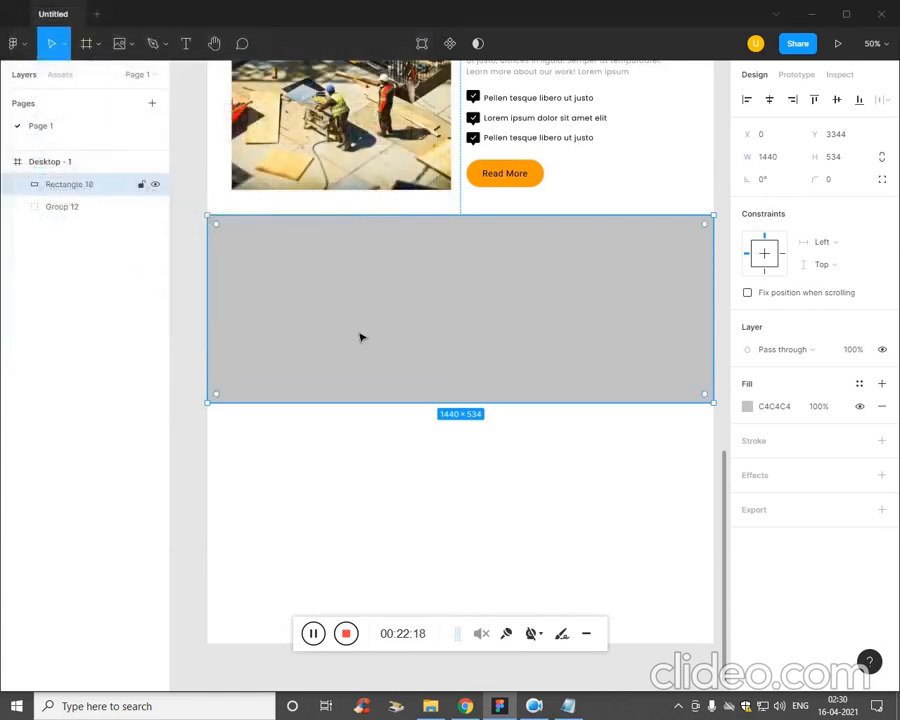
pyautogui.click(390, 334)
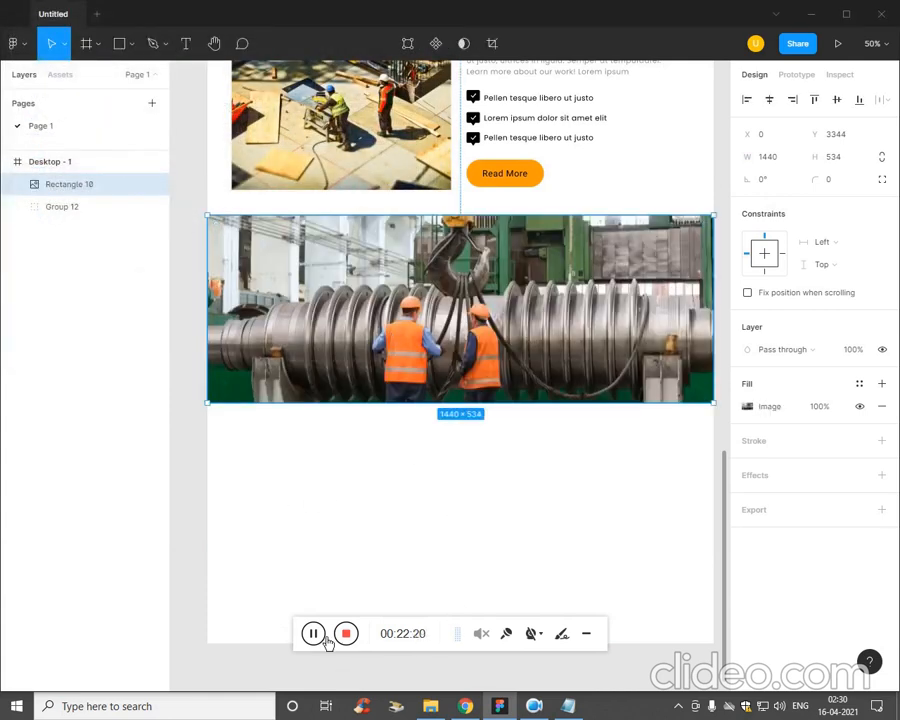
# Open the full-width rectangle's image fill settings and start choosing another image file.
pyautogui.click(748, 406)
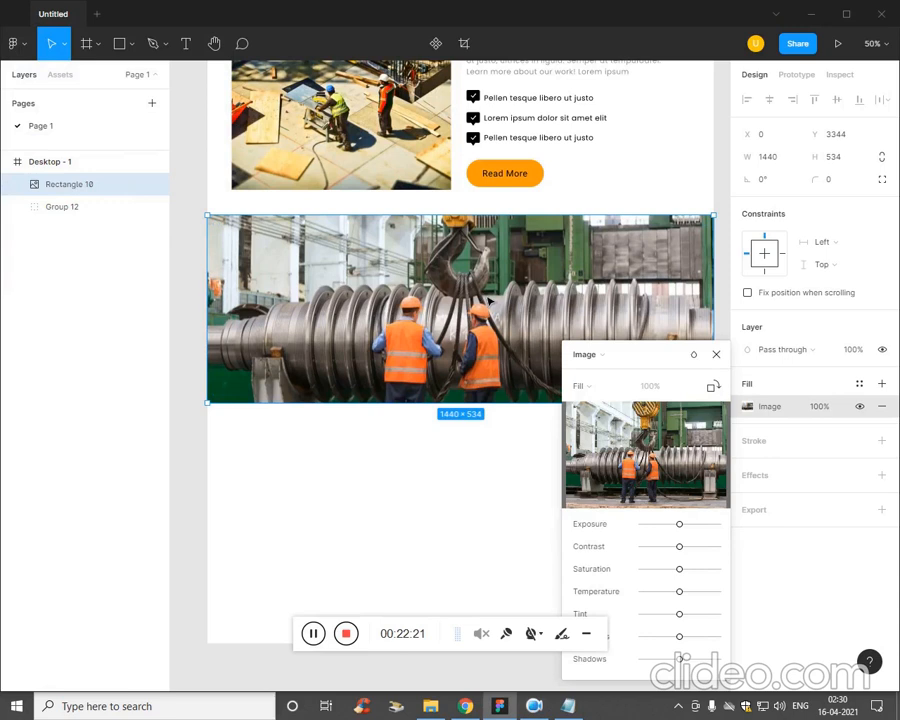
pyautogui.click(652, 454)
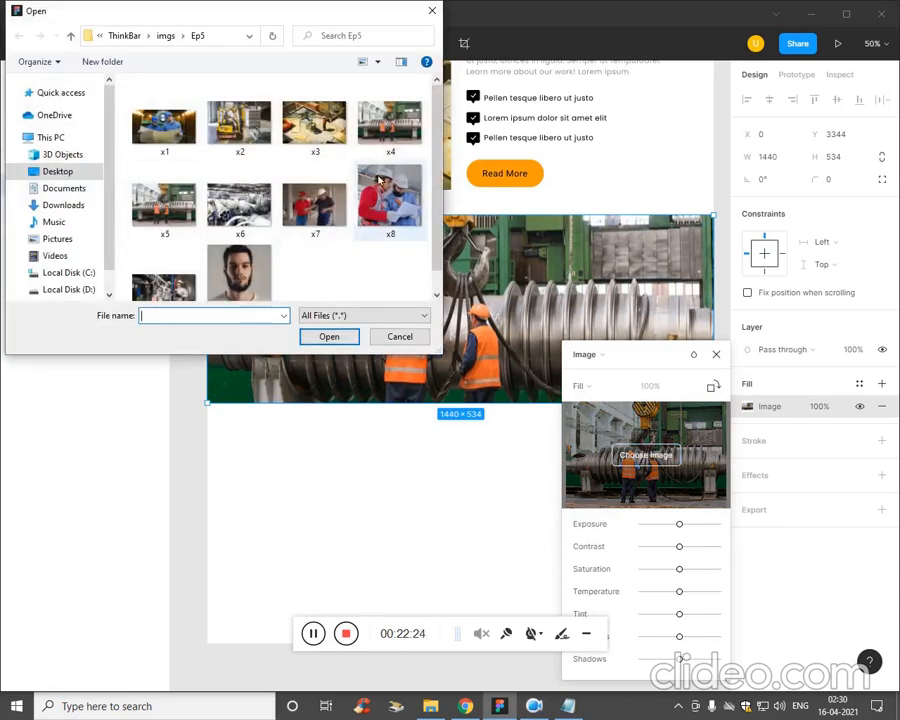
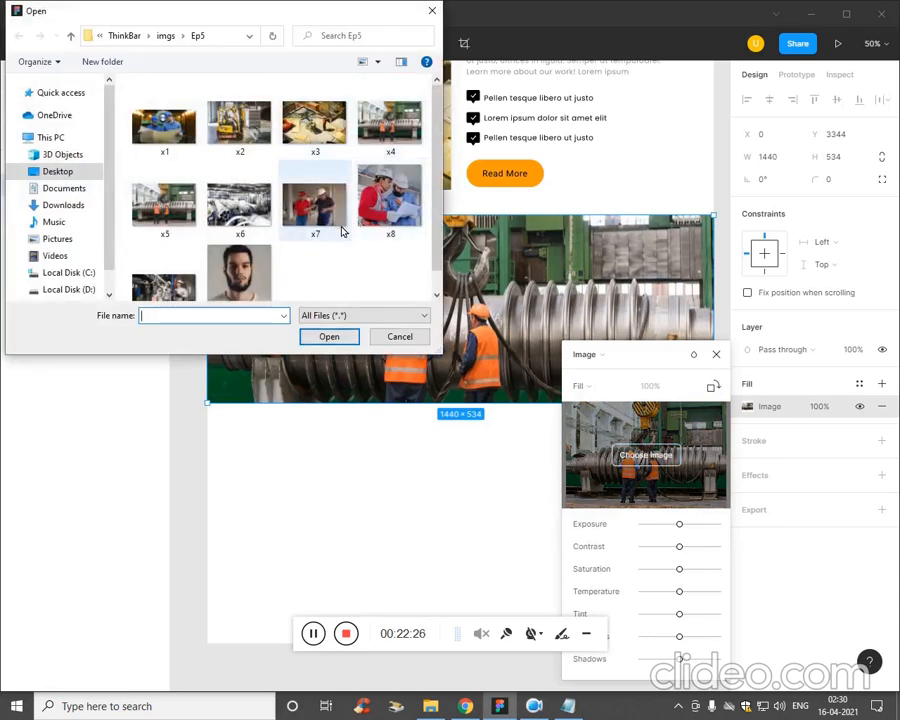
# Cancel choosing another image file, close the full-width rectangle's fill settings and deselect it.
pyautogui.click(397, 343)
pyautogui.scroll(1, 380, 468)
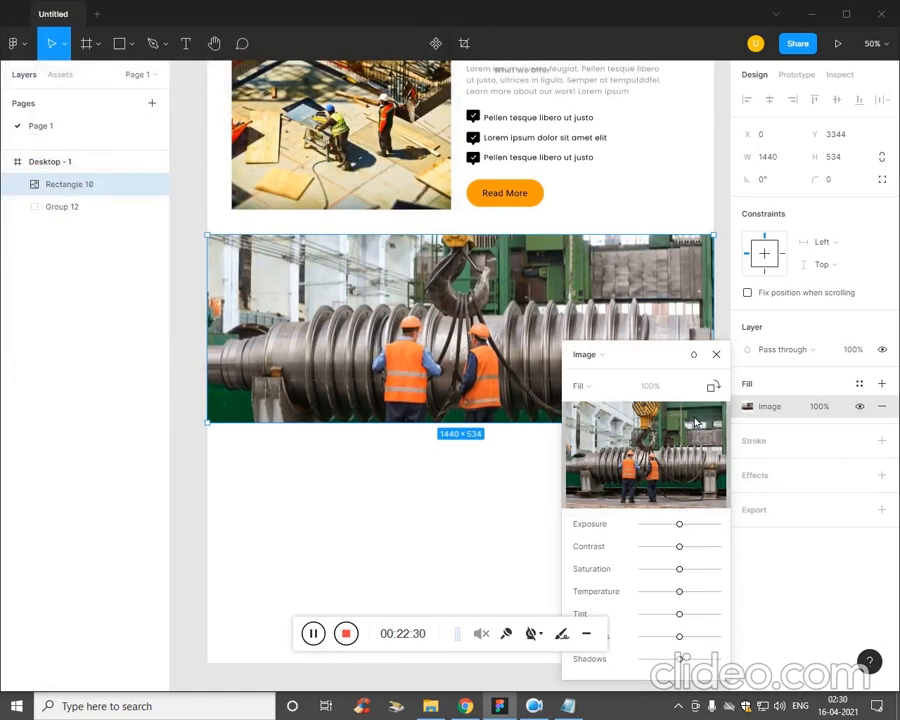
pyautogui.click(716, 355)
pyautogui.click(322, 489)
pyautogui.scroll(1, 319, 490)
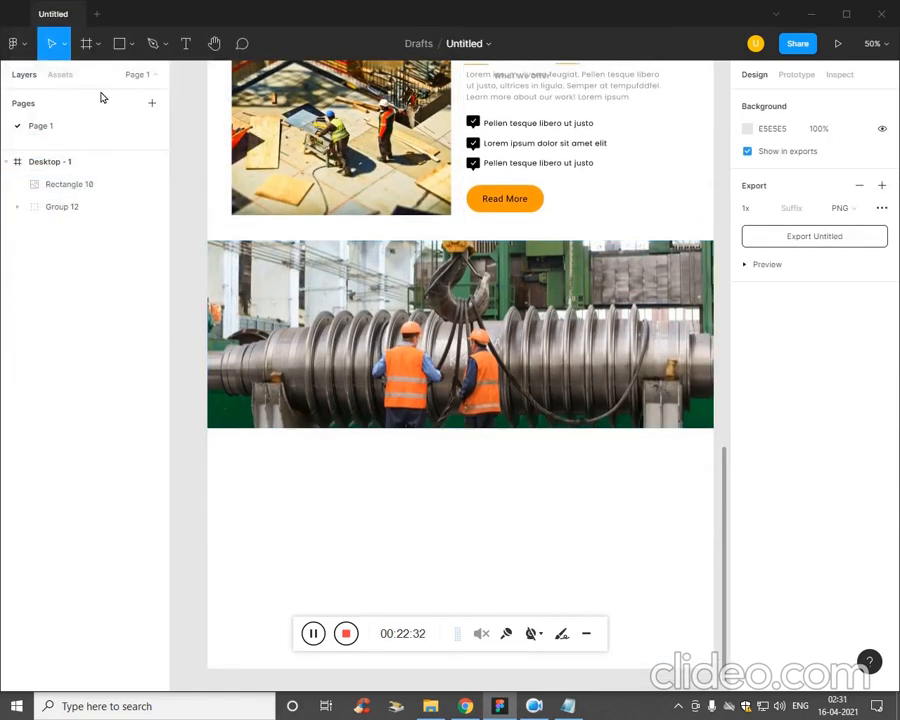
# Draw a 1440 × 554 rectangle at X 0, Y 3340, covering the full-width image.
pyautogui.click(133, 45)
pyautogui.click(127, 74)
pyautogui.click(141, 48)
pyautogui.click(130, 55)
pyautogui.click(107, 78)
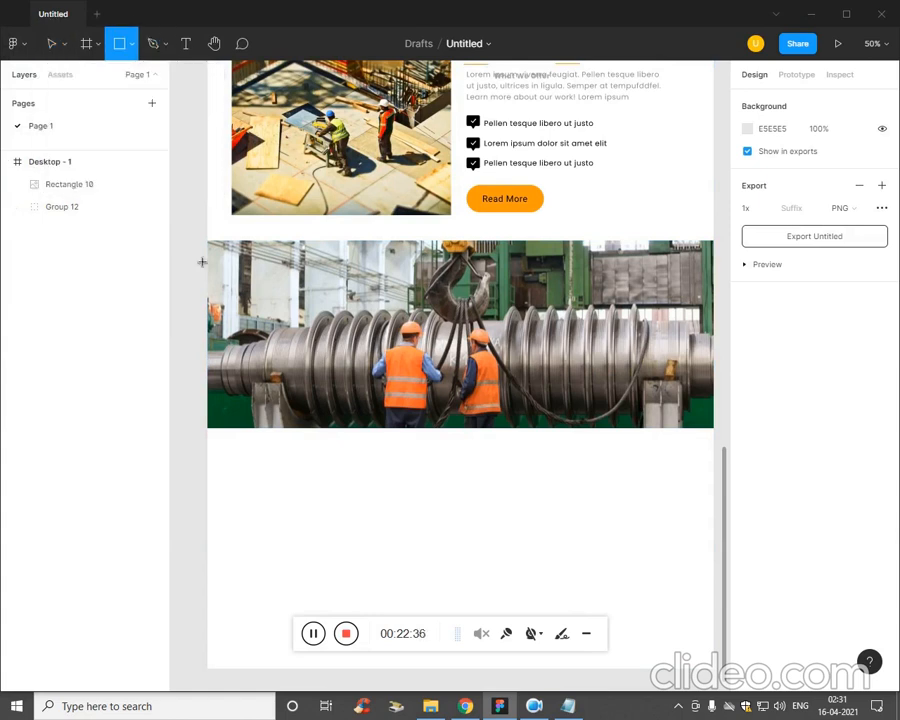
pyautogui.moveTo(207, 240)
pyautogui.mouseDown()
pyautogui.moveTo(683, 440)
pyautogui.moveTo(720, 435)
pyautogui.mouseUp()
# Set the covering rectangle's fill to 0E0E0E at 62% opacity so it forms a dark overlay on the image.
pyautogui.click(749, 410)
pyautogui.click(563, 497)
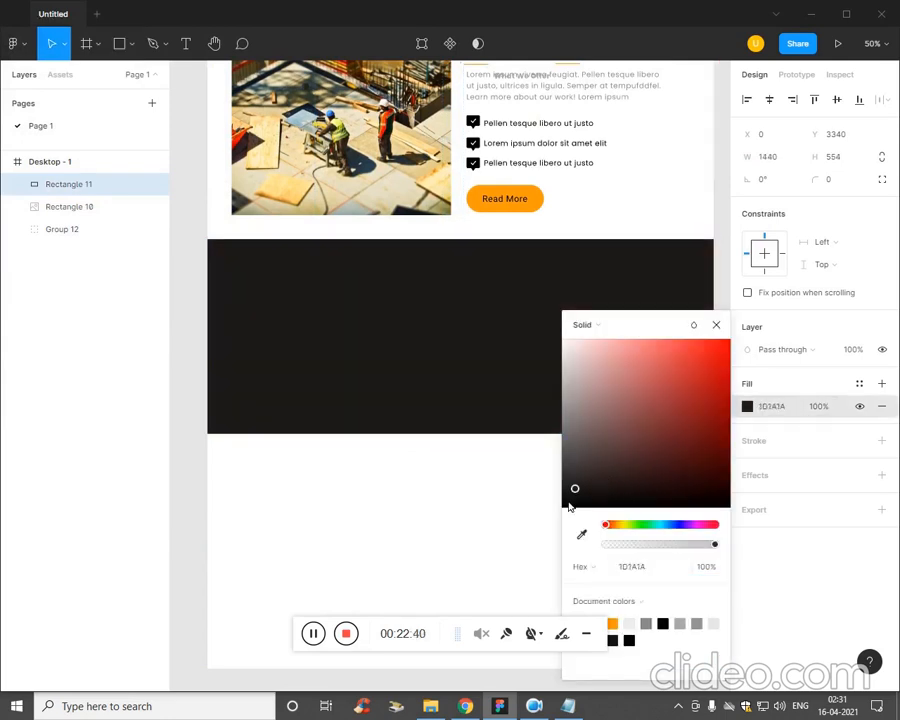
pyautogui.moveTo(708, 547); pyautogui.dragTo(673, 545)
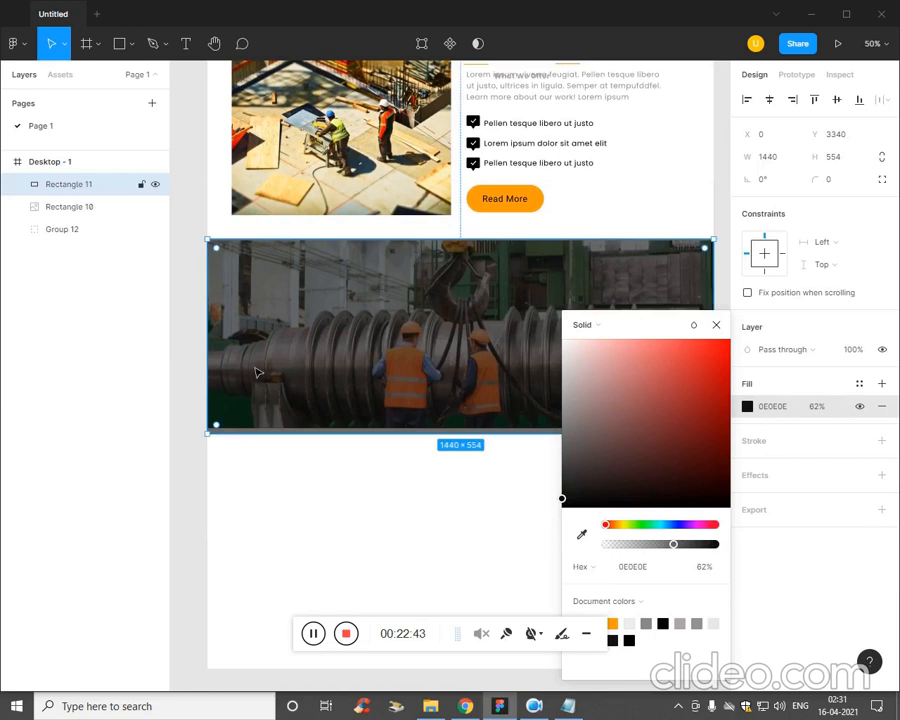
# Stretch the dark overlay and the image rectangle downward together to a combined height of 642.
pyautogui.keyDown('shift'); pyautogui.click(95, 210); pyautogui.keyUp('shift')
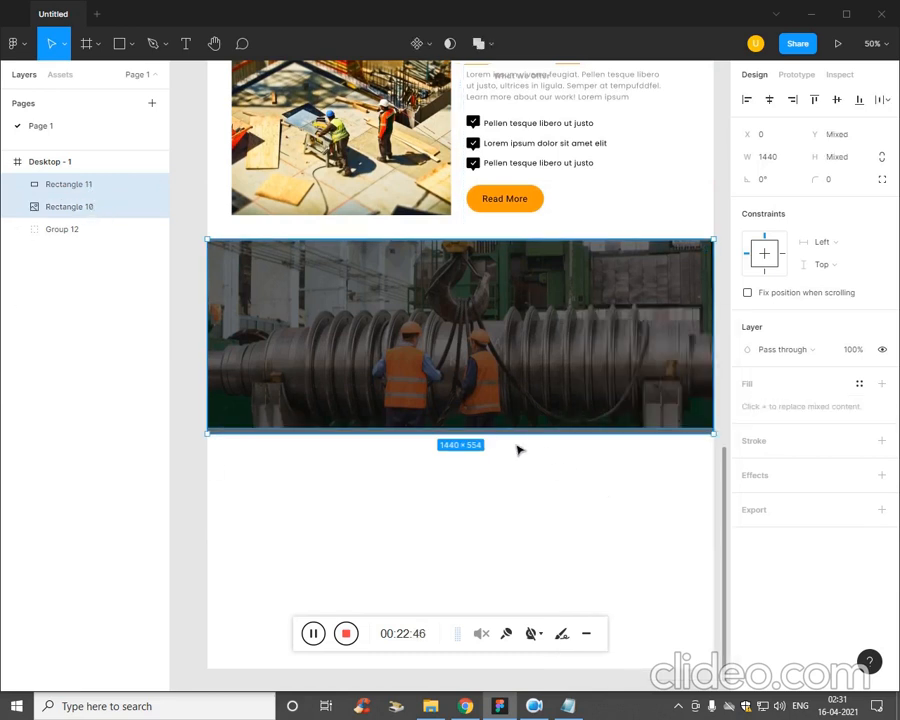
pyautogui.moveTo(521, 447); pyautogui.dragTo(521, 476)
pyautogui.click(538, 536)
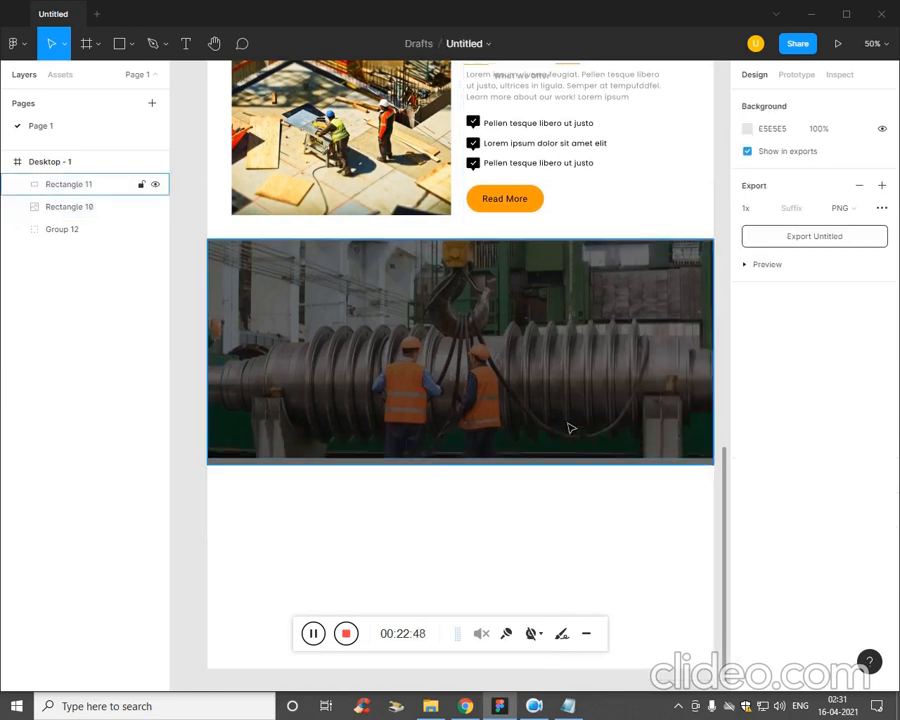
# Raise the dark overlay's fill opacity to 83%.
pyautogui.click(316, 387)
pyautogui.click(747, 406)
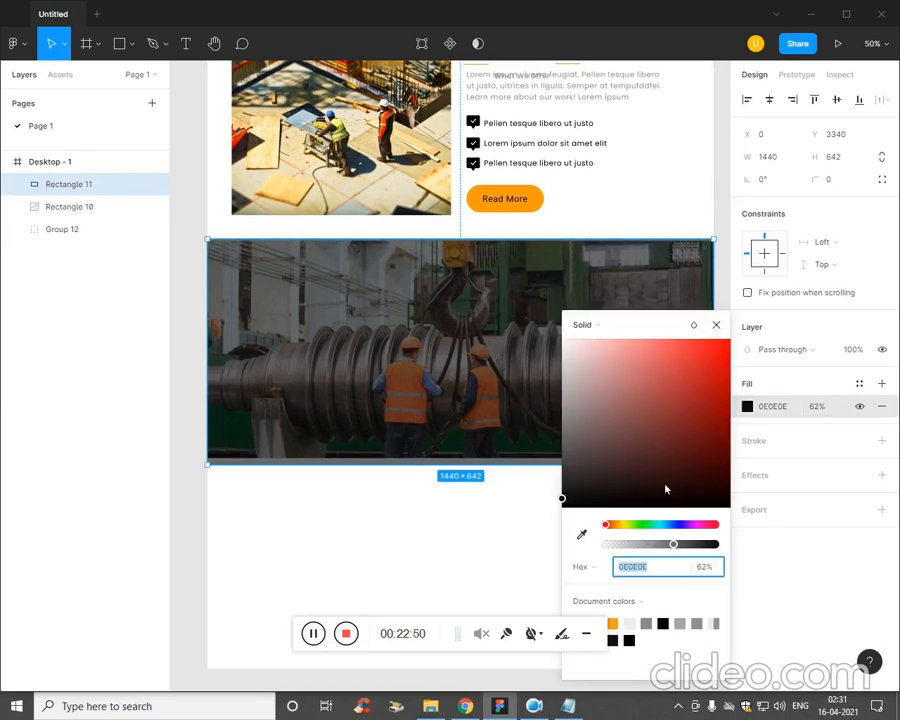
pyautogui.moveTo(677, 545); pyautogui.dragTo(699, 547)
pyautogui.click(465, 518)
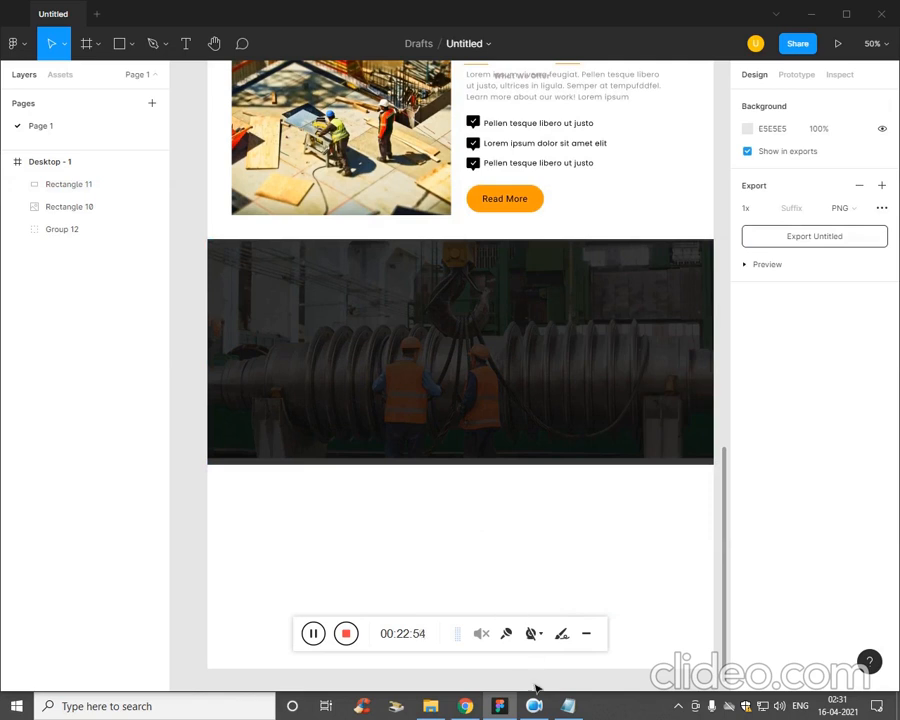
pyautogui.click(320, 634)
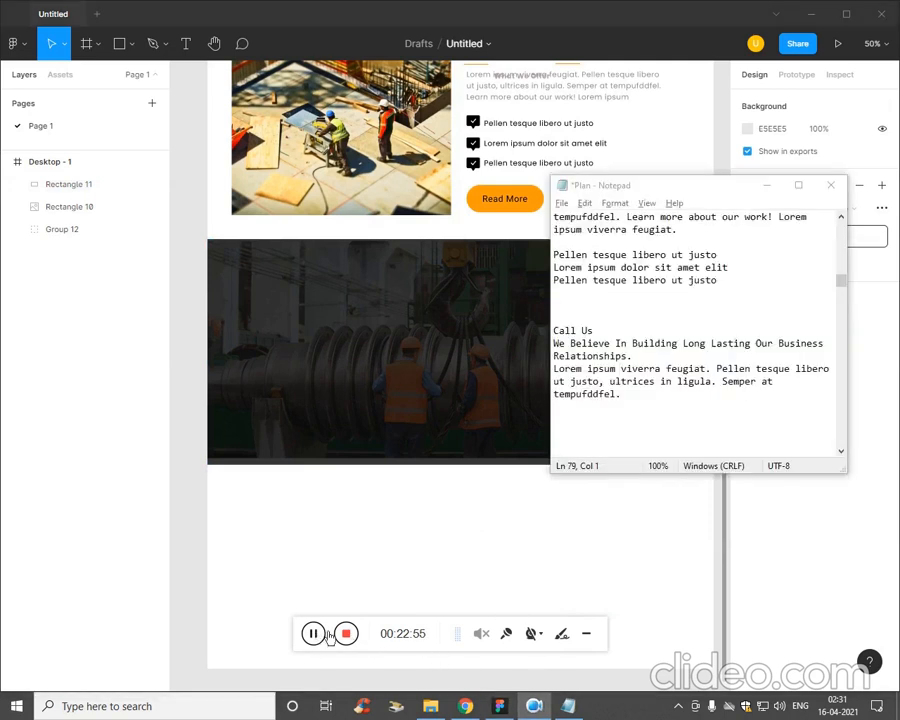
pyautogui.click(405, 579)
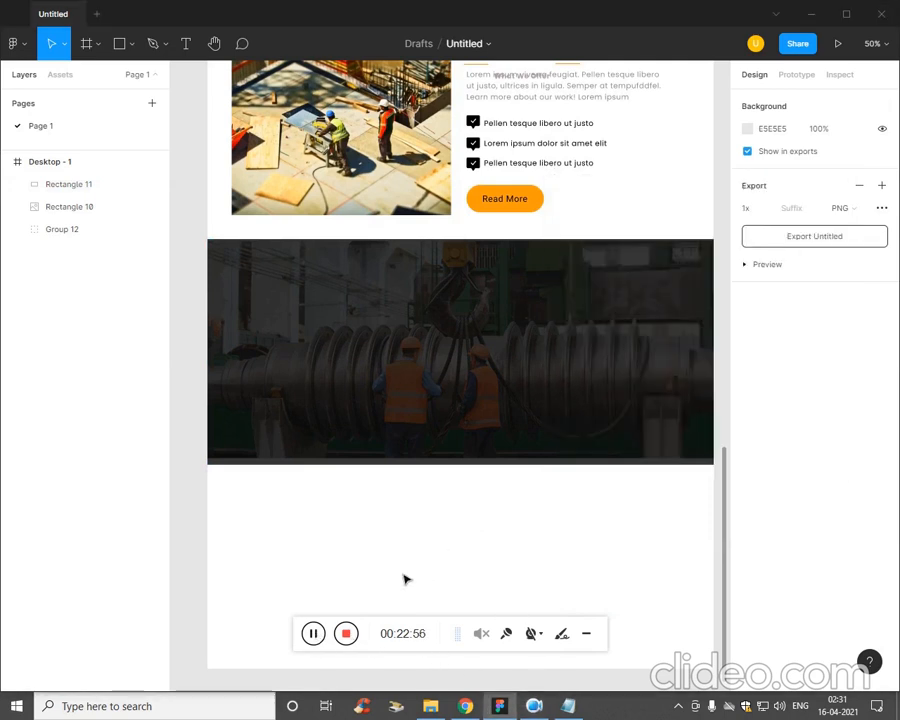
# Draw a 604 × 398 rectangle at X 62, Y 3436 on the dark image section and fill it with FFFFFF.
pyautogui.click(131, 44)
pyautogui.click(126, 78)
pyautogui.moveTo(229, 273)
pyautogui.mouseDown()
pyautogui.moveTo(380, 422)
pyautogui.moveTo(426, 396)
pyautogui.moveTo(444, 420)
pyautogui.mouseUp()
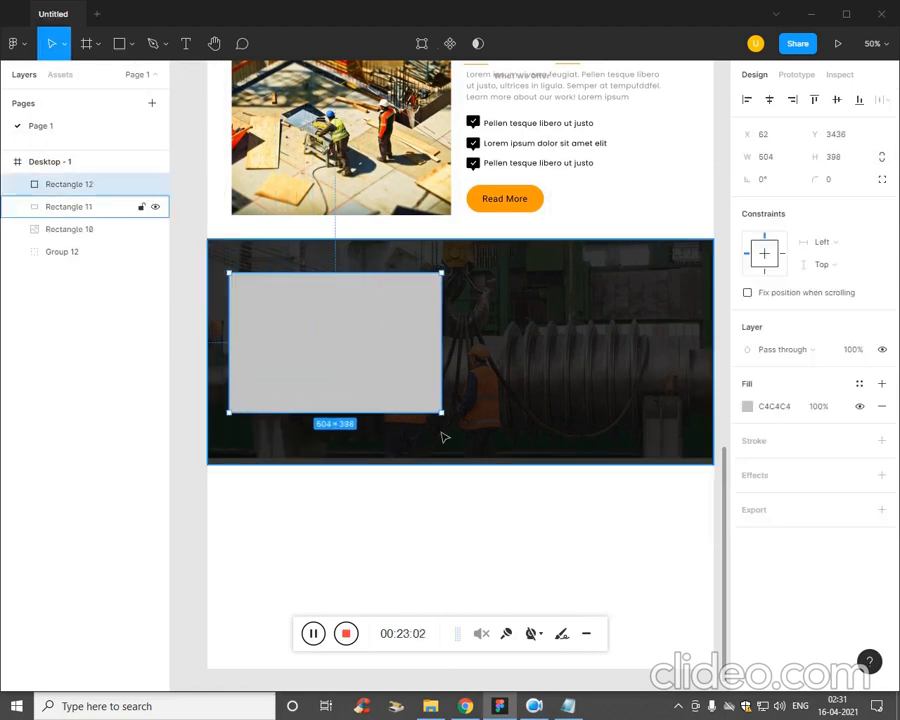
pyautogui.click(748, 408)
pyautogui.write('FFFFFF')
pyautogui.press('Return')
pyautogui.click(526, 529)
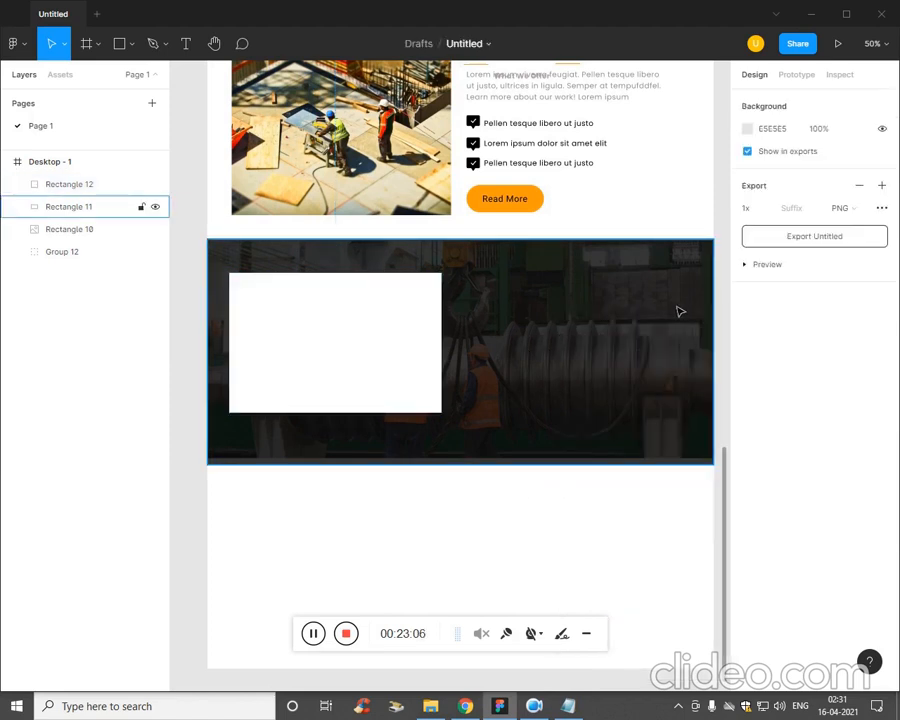
# Set the white rectangle's corner radius to 30.
pyautogui.click(408, 341)
pyautogui.click(850, 181)
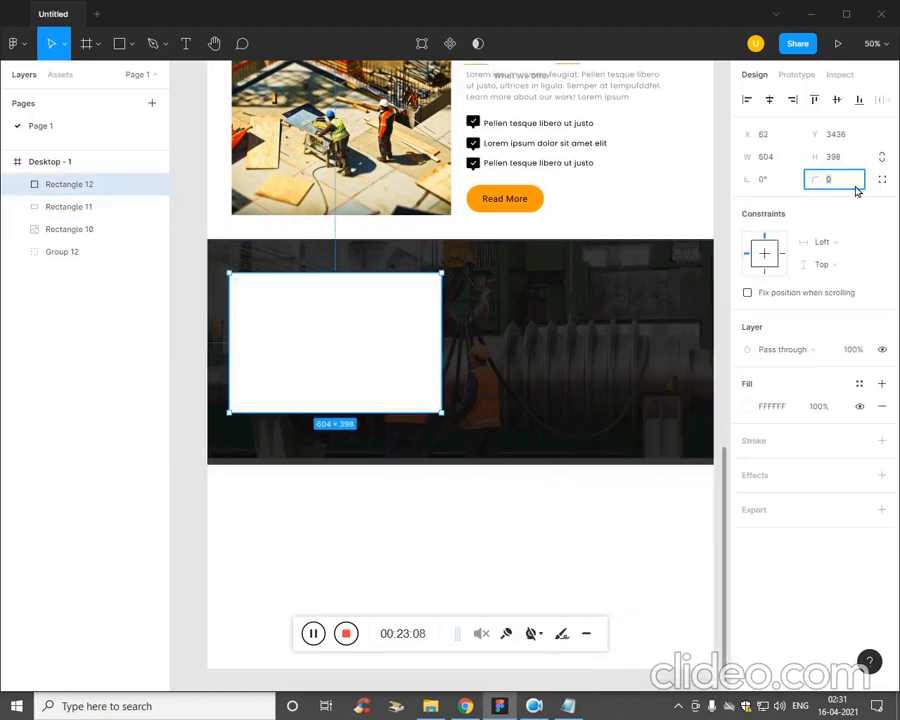
pyautogui.write('30')
pyautogui.press('Return')
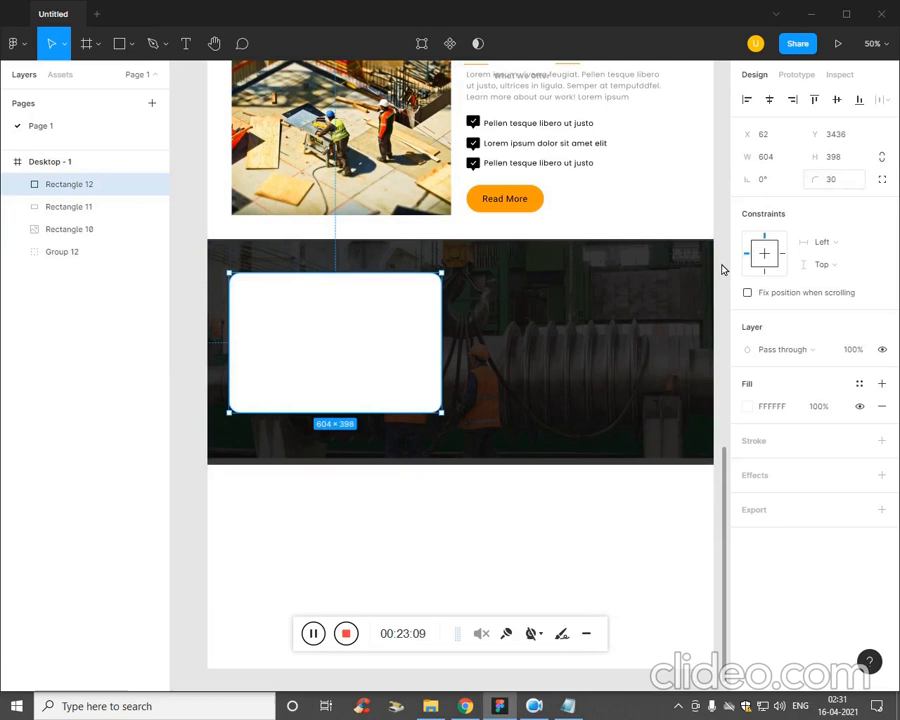
pyautogui.click(478, 486)
# Copy "Call Us" from the Plan notes in Notepad and paste it as a text label near the top of the white card.
pyautogui.hotkey('ctrl', '+')
pyautogui.hotkey('ctrl', '-')
pyautogui.moveTo(460, 493); pyautogui.dragTo(471, 509)
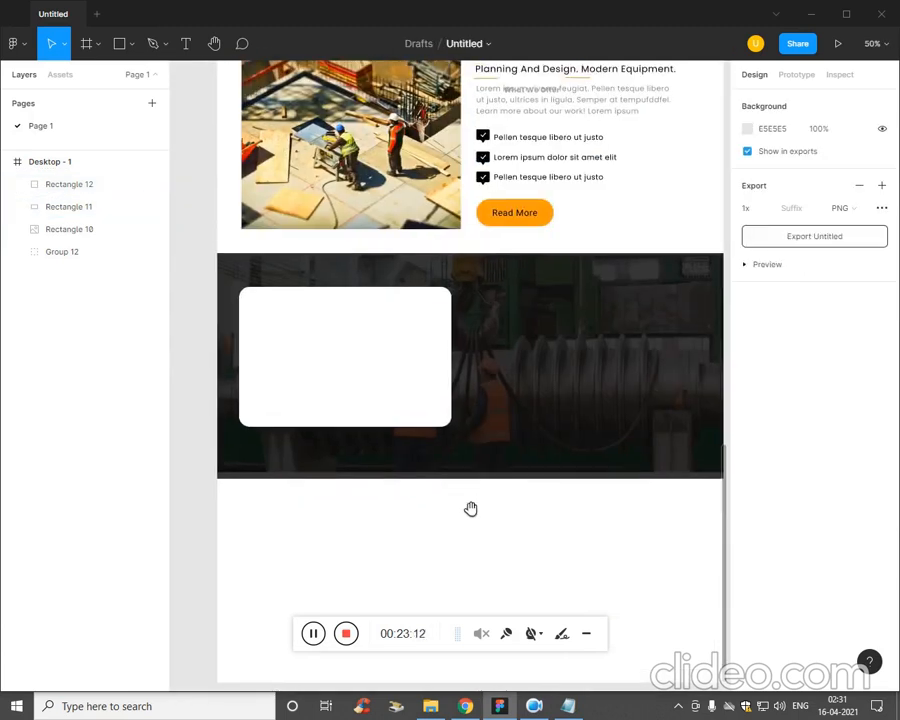
pyautogui.click(568, 705)
pyautogui.moveTo(593, 330); pyautogui.dragTo(553, 330)
pyautogui.hotkey('ctrl', 'c')
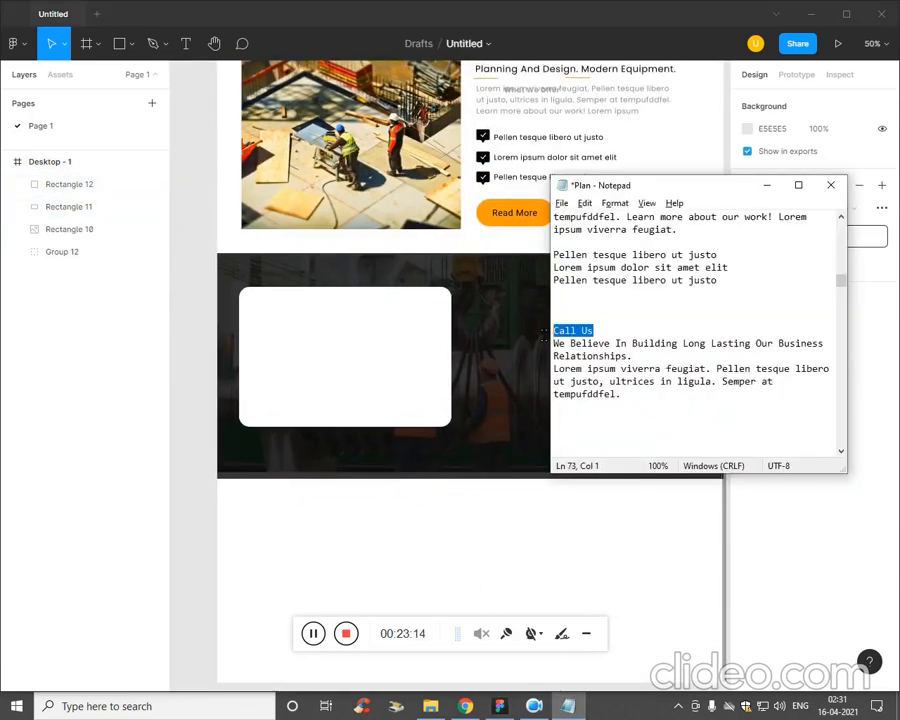
pyautogui.click(358, 520)
pyautogui.press('t')
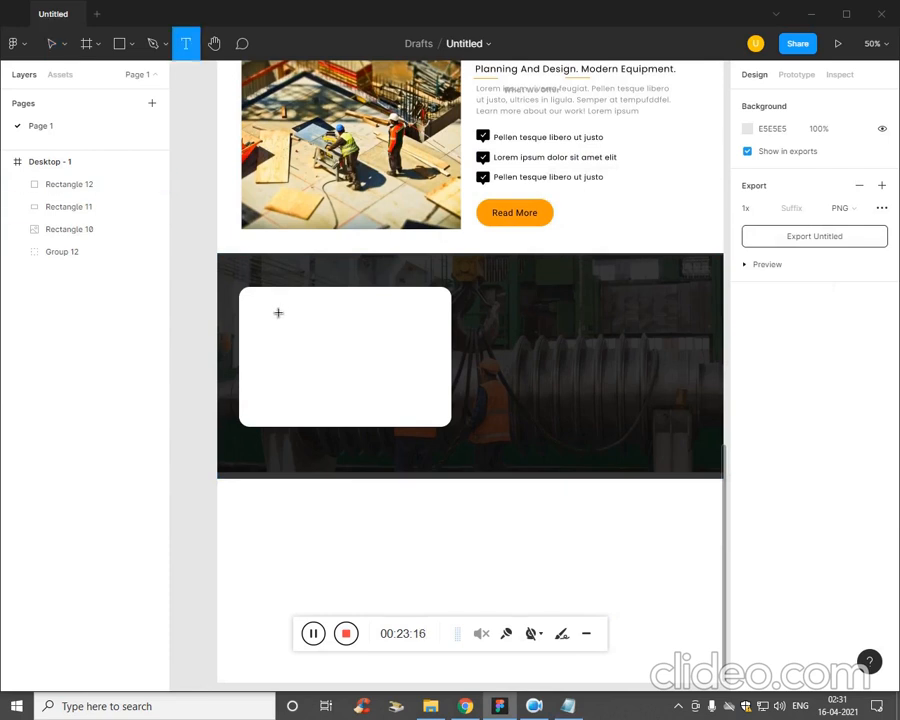
pyautogui.click(278, 313)
pyautogui.hotkey('ctrl', 'v')
pyautogui.press('Escape')
# Copy "We Believe In Building Long Lasting Our Business Relationships." from the Plan notes into a left-aligned 544 × 52 text box below Call Us.
pyautogui.click(568, 705)
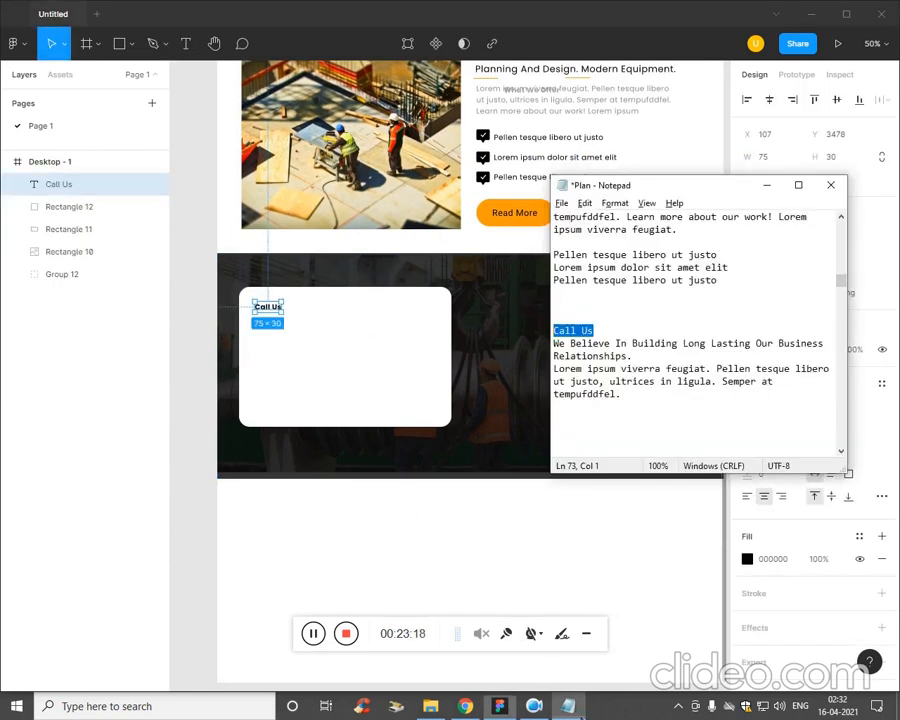
pyautogui.moveTo(638, 344); pyautogui.dragTo(553, 344)
pyautogui.click(644, 369)
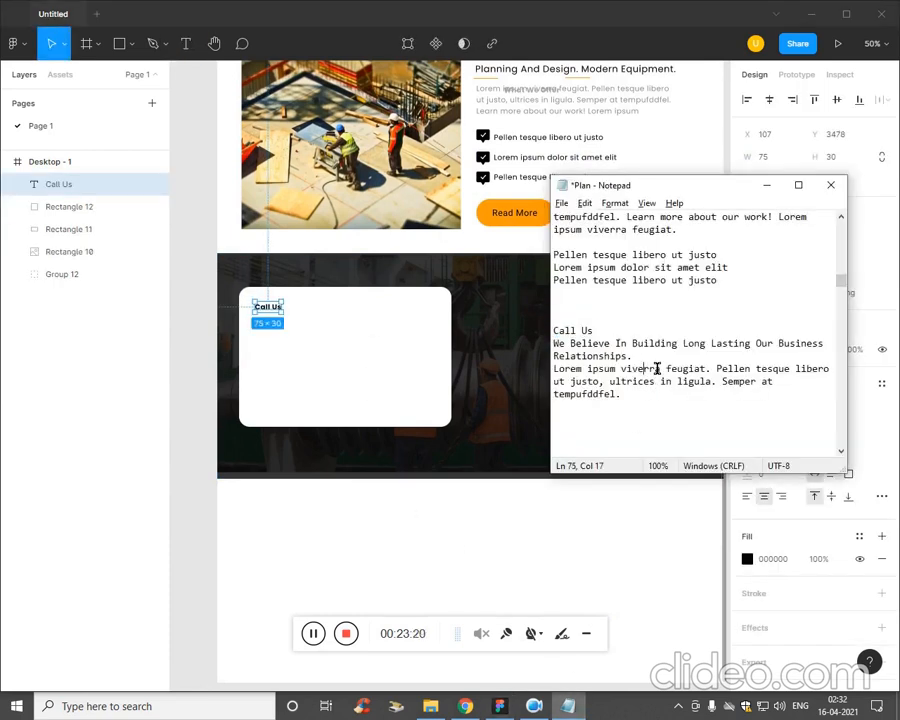
pyautogui.moveTo(632, 356); pyautogui.dragTo(553, 343)
pyautogui.hotkey('ctrl', 'c')
pyautogui.click(490, 478)
pyautogui.press('t')
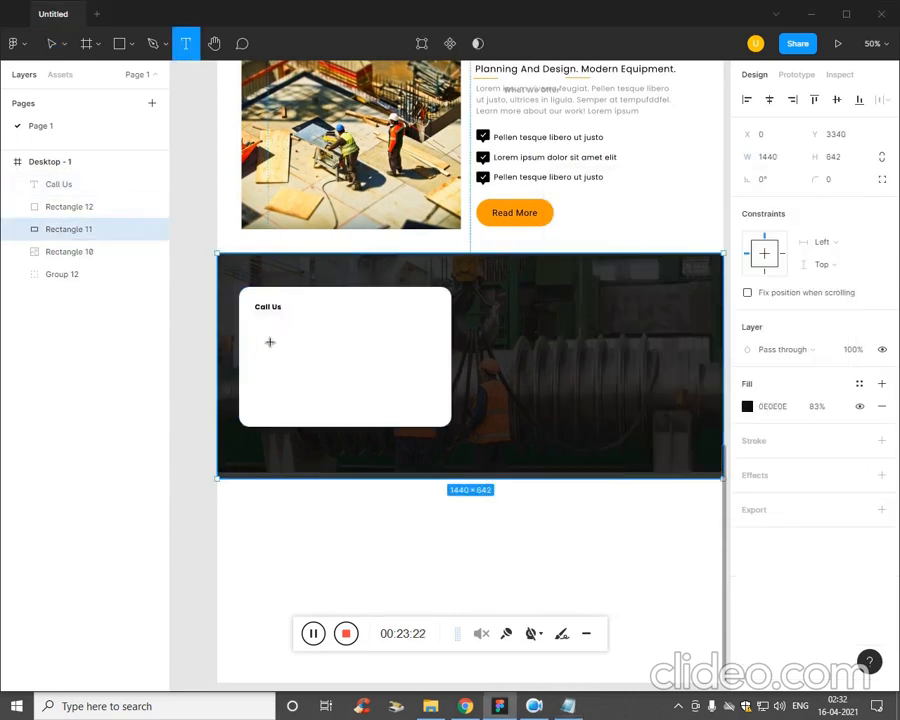
pyautogui.moveTo(246, 323); pyautogui.dragTo(433, 344)
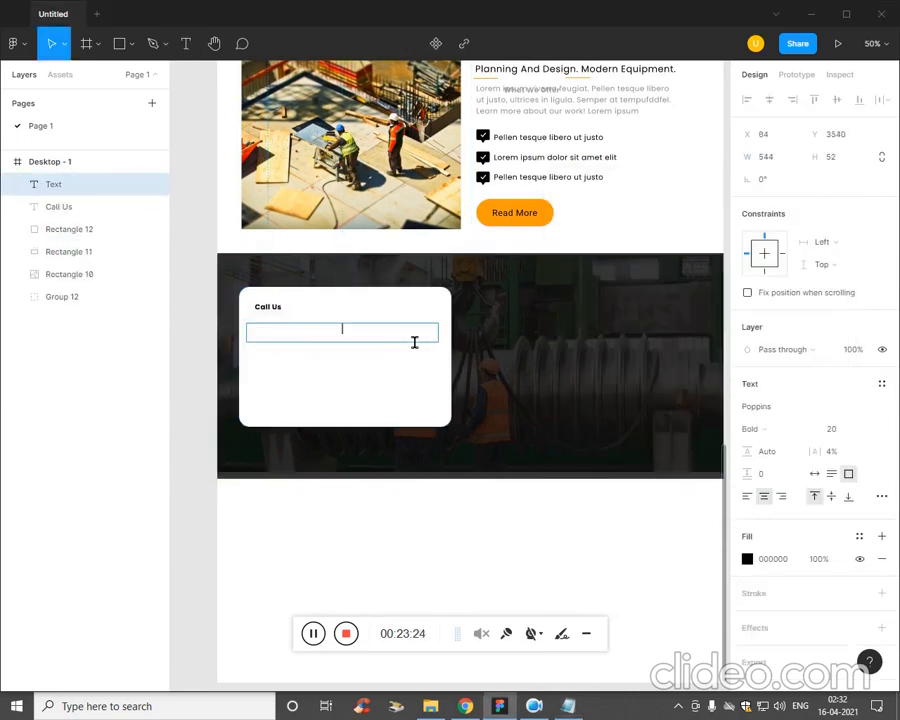
pyautogui.hotkey('ctrl', 'v')
pyautogui.click(747, 495)
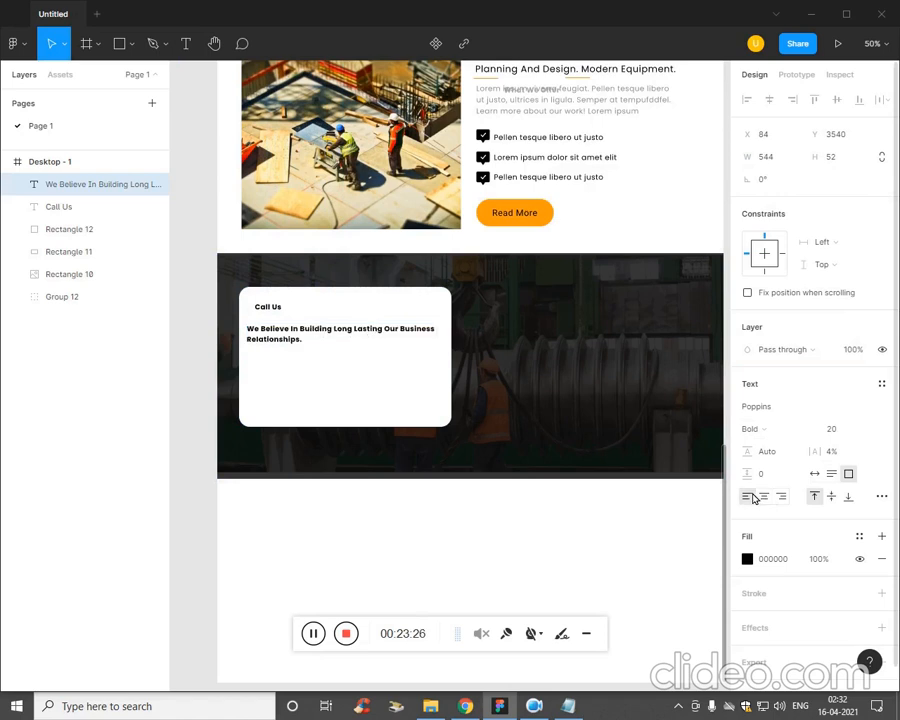
pyautogui.press('Escape')
# Copy the Lorem ipsum paragraph under Call Us in the Plan notes into a 544 × 112 text box below the card's heading.
pyautogui.click(562, 706)
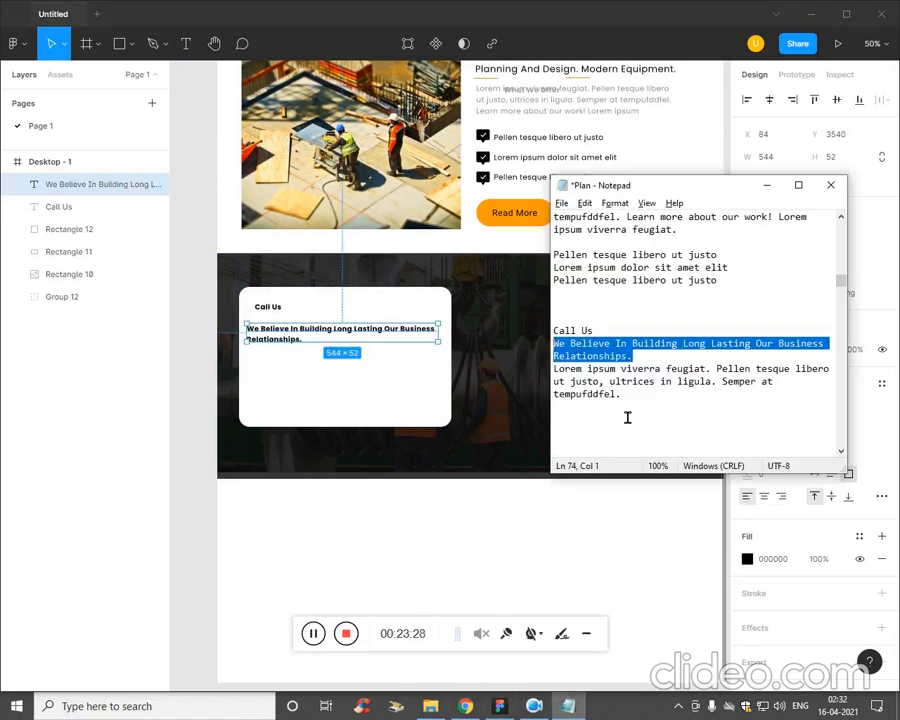
pyautogui.moveTo(626, 416); pyautogui.dragTo(554, 369)
pyautogui.hotkey('ctrl', 'c')
pyautogui.click(489, 527)
pyautogui.press('t')
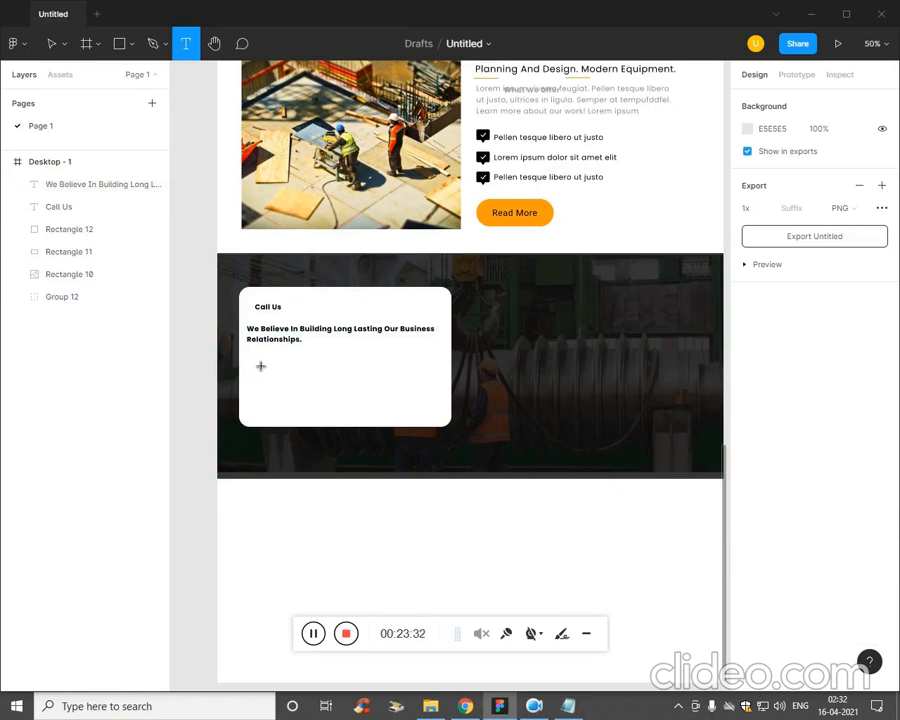
pyautogui.moveTo(247, 353); pyautogui.dragTo(438, 394)
pyautogui.hotkey('ctrl', 'v')
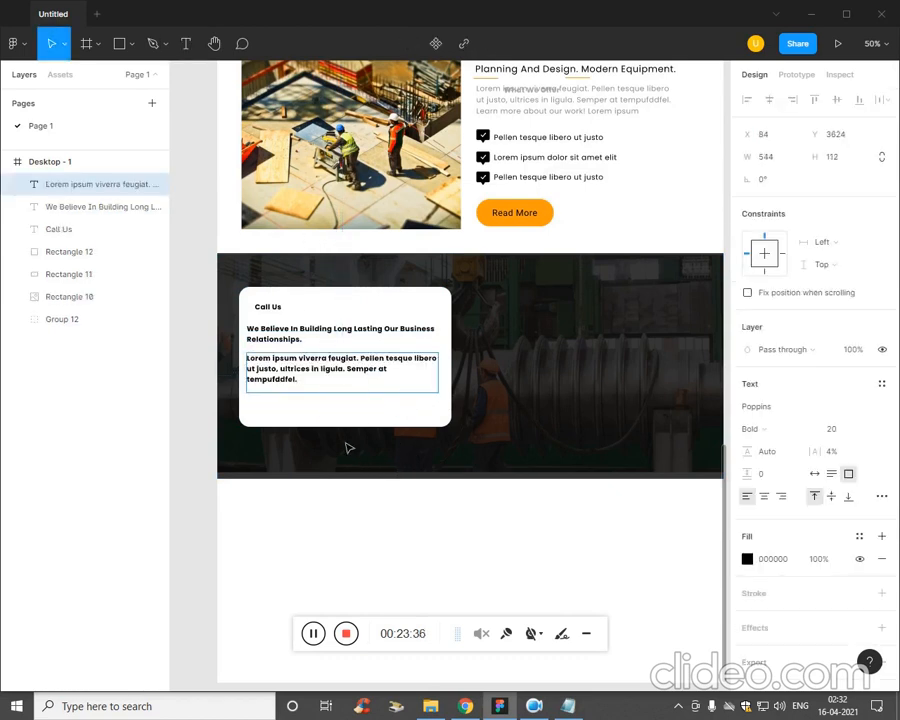
pyautogui.hotkey('ctrl', '+')
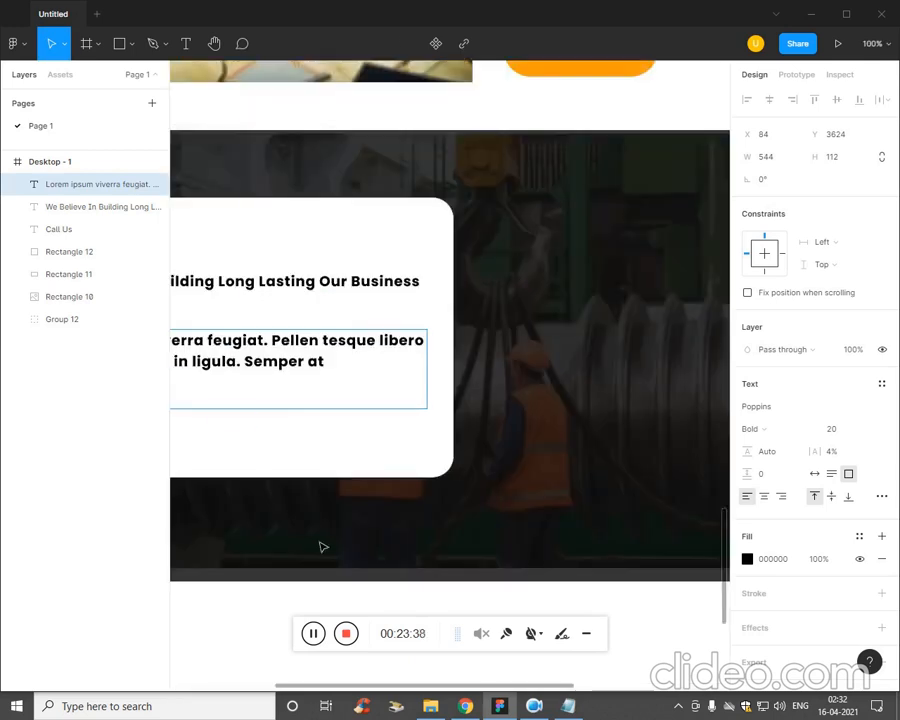
pyautogui.press('Escape')
# Adjust the Call Us label's position and move the "We Believe In Building" heading up to Y 3518.
pyautogui.moveTo(435, 527); pyautogui.dragTo(633, 489)
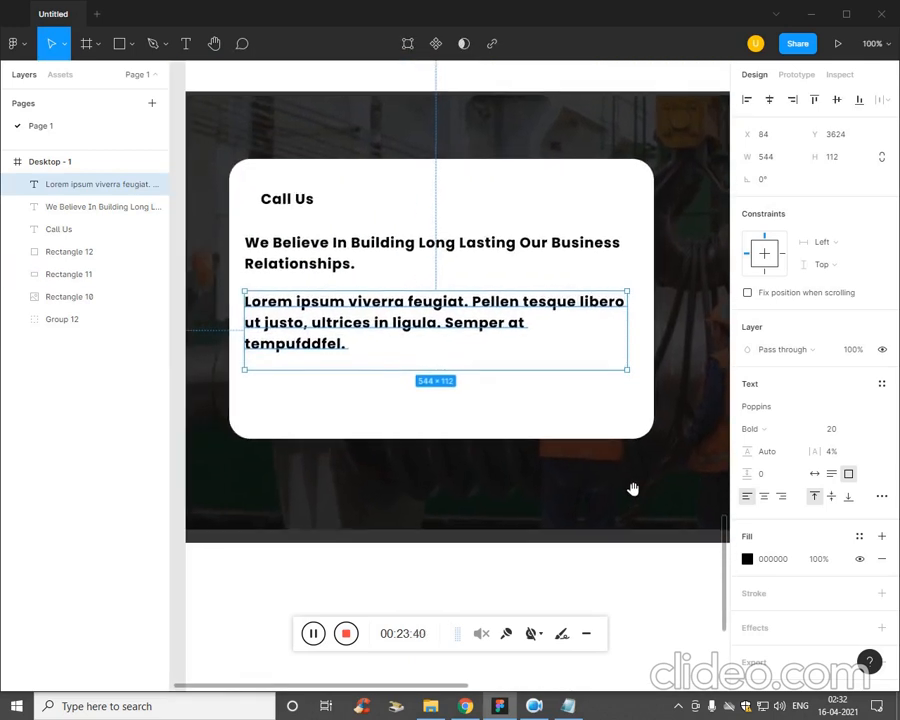
pyautogui.click(302, 208)
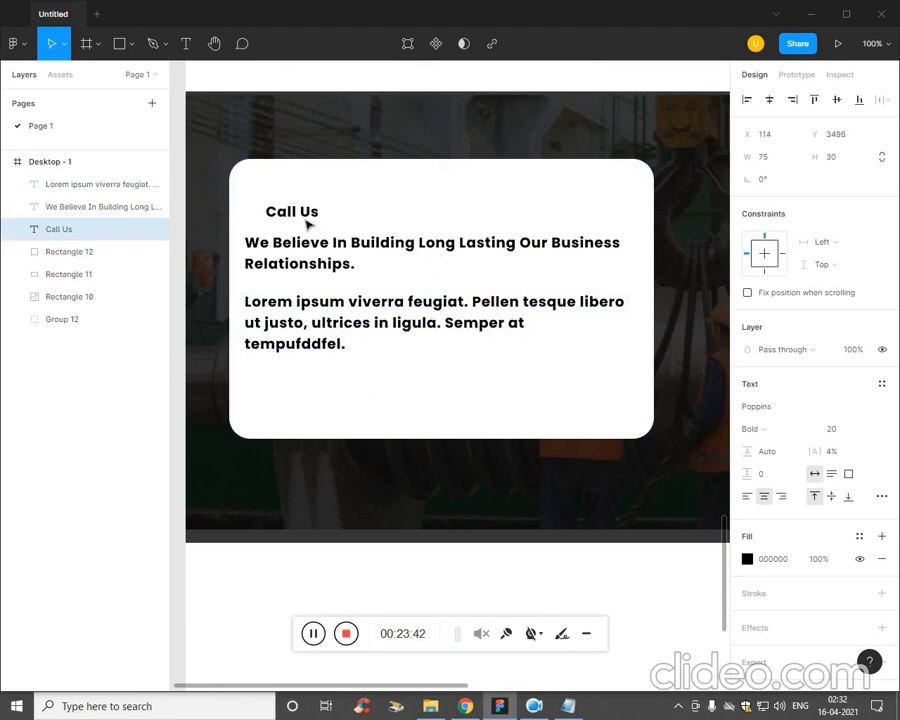
pyautogui.moveTo(308, 224); pyautogui.dragTo(305, 209)
pyautogui.click(307, 265)
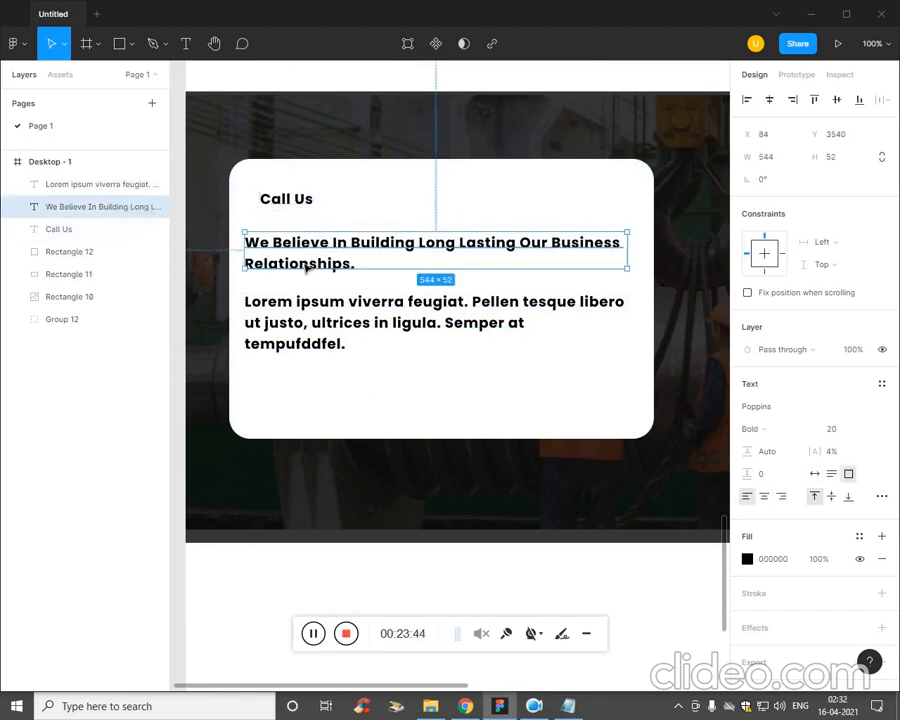
pyautogui.moveTo(307, 266); pyautogui.dragTo(313, 251)
# Select all the text of the "We Believe In Building" heading for editing.
pyautogui.doubleClick(309, 297)
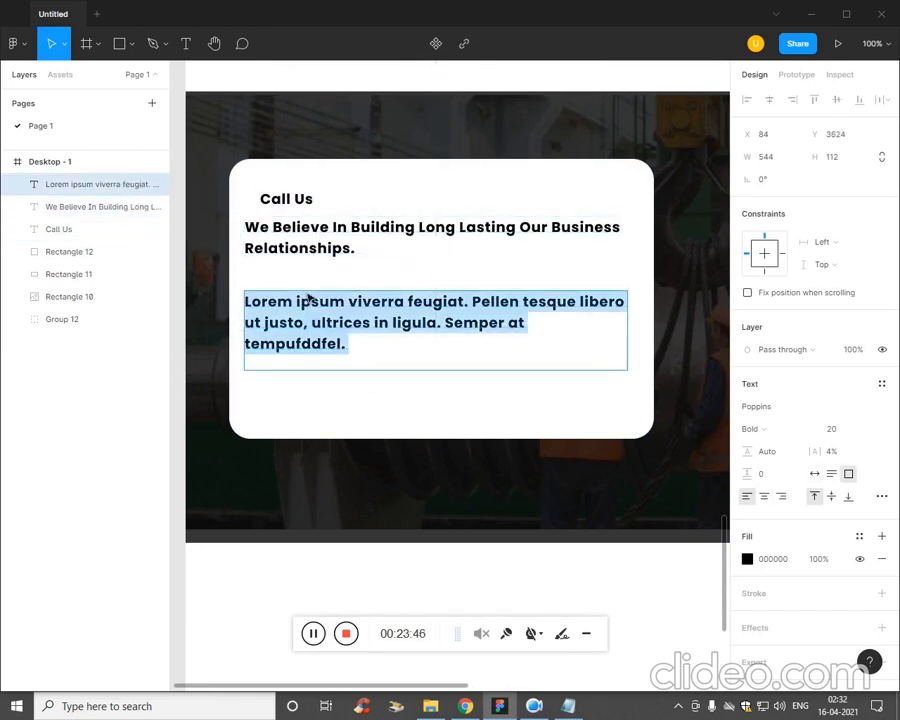
pyautogui.click(306, 250)
pyautogui.doubleClick(267, 247)
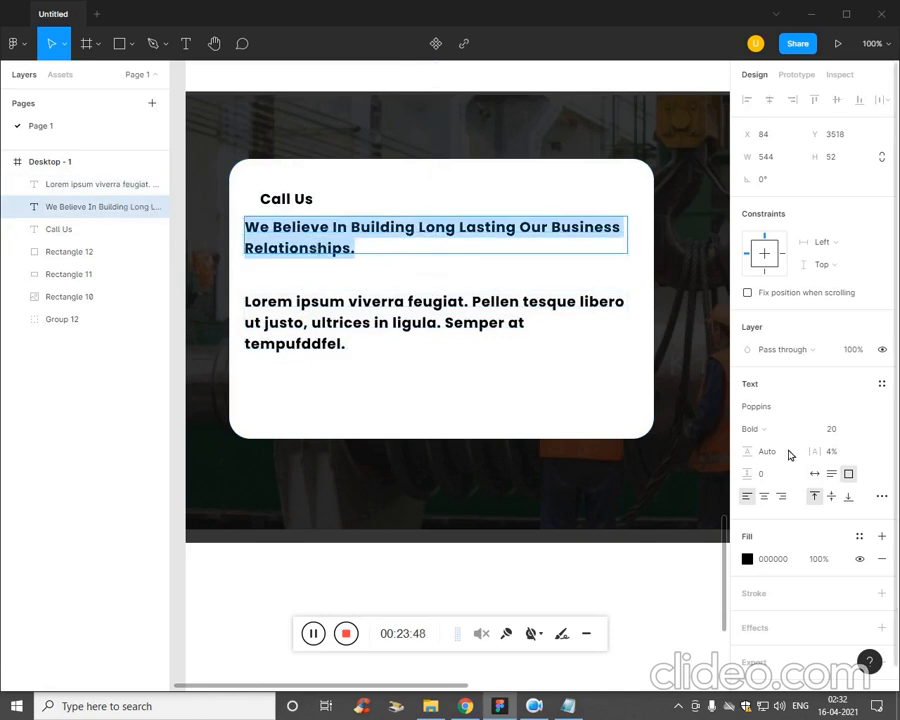
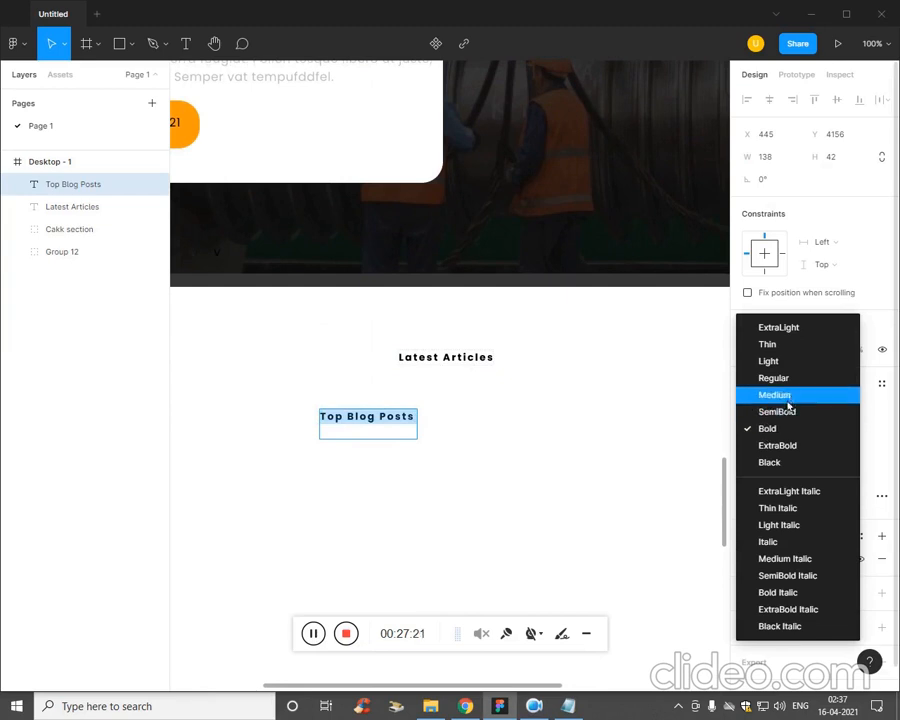
# Restyle the Top Blog Posts heading as Poppins Regular with 0% letter spacing and font size 35.
pyautogui.click(795, 379)
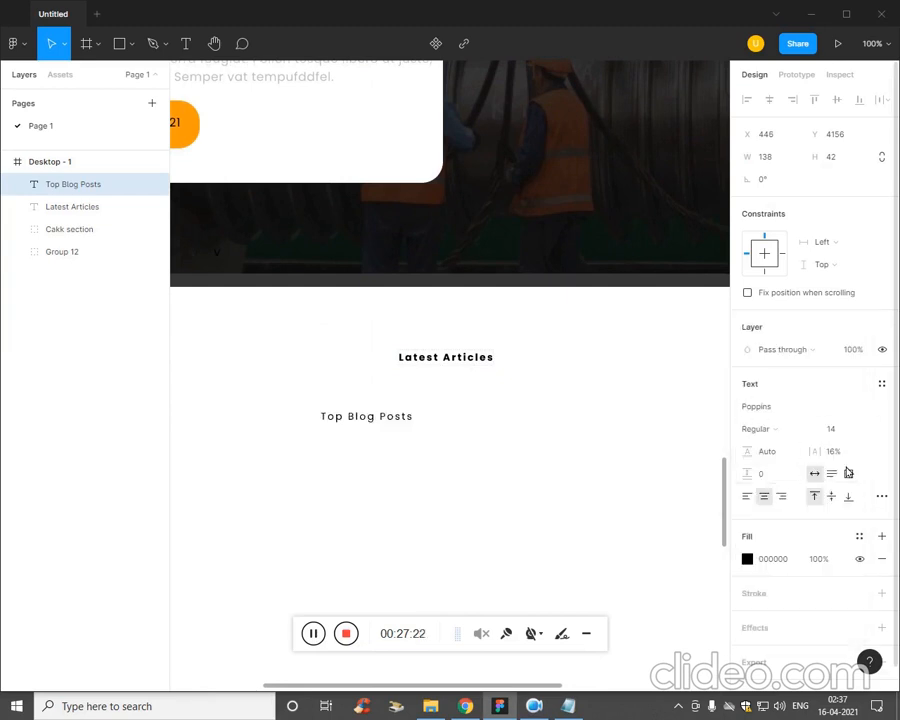
pyautogui.click(846, 453)
pyautogui.press('Down')
pyautogui.press('Down')
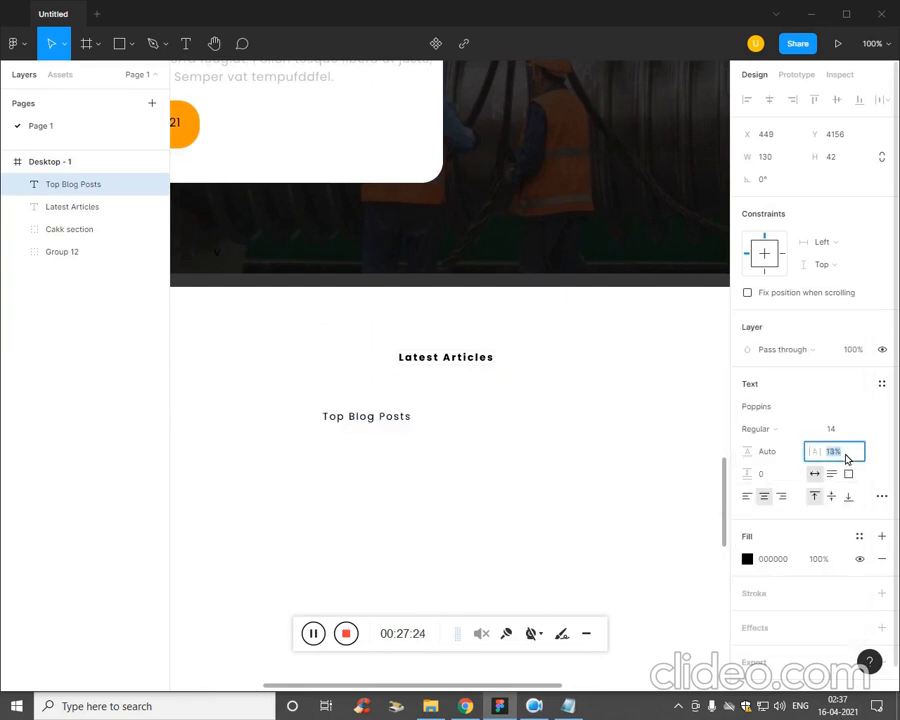
pyautogui.hotkey('shift', 'Down')
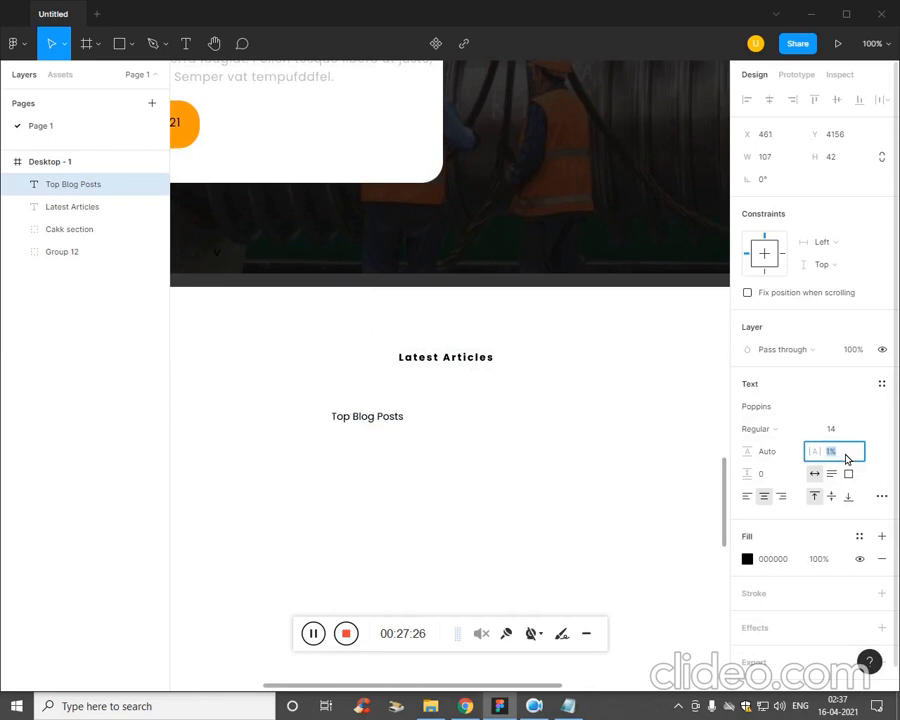
pyautogui.click(384, 430)
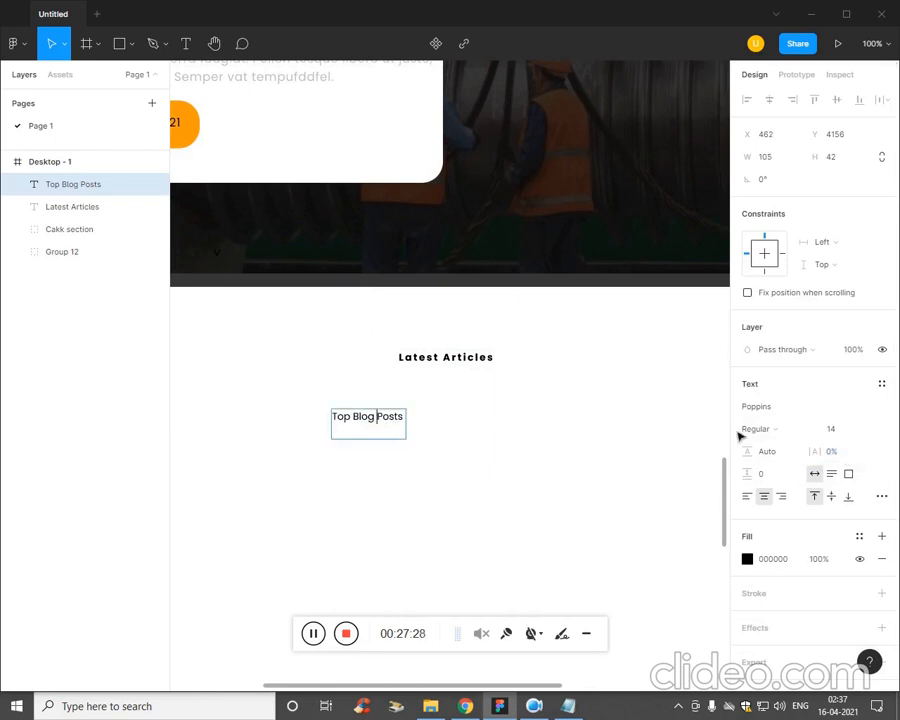
pyautogui.hotkey('ctrl', 'a')
pyautogui.press('Return')
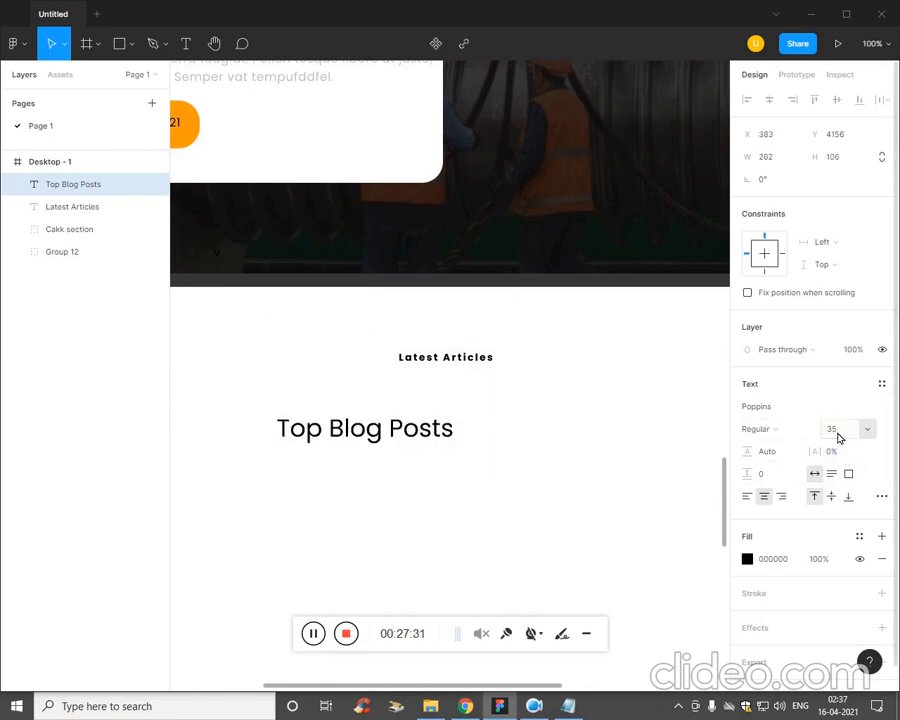
pyautogui.click(526, 534)
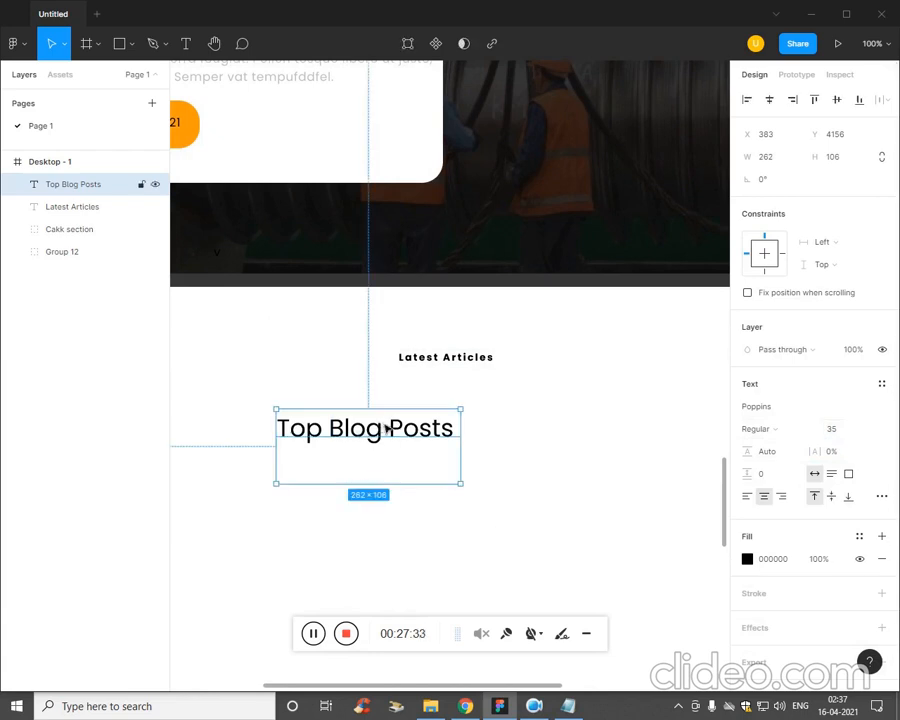
# Move Top Blog Posts up beneath Latest Articles and align the two texts on their horizontal centers.
pyautogui.moveTo(386, 428); pyautogui.dragTo(478, 394)
pyautogui.click(604, 452)
pyautogui.moveTo(600, 444); pyautogui.dragTo(342, 334)
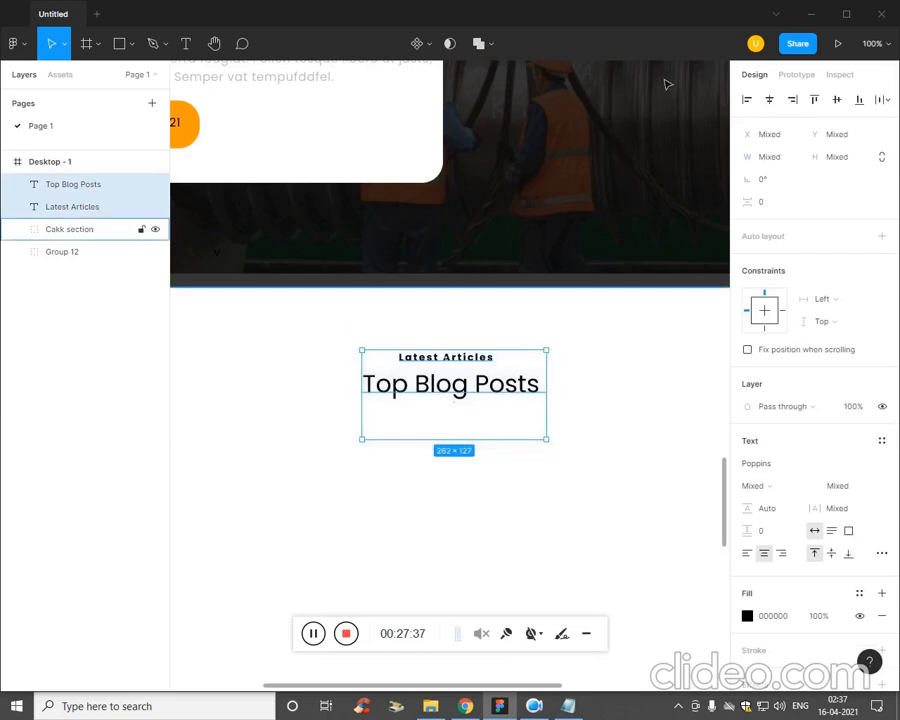
pyautogui.click(769, 99)
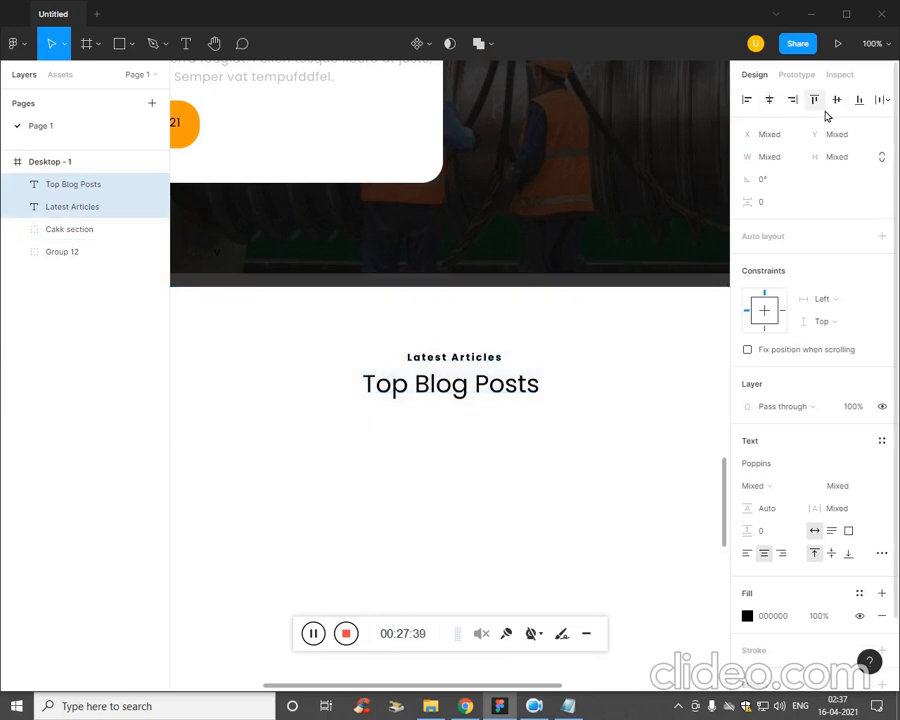
# Try aligning Latest Articles and Top Blog Posts on their vertical centers.
pyautogui.click(570, 554)
pyautogui.press('-')
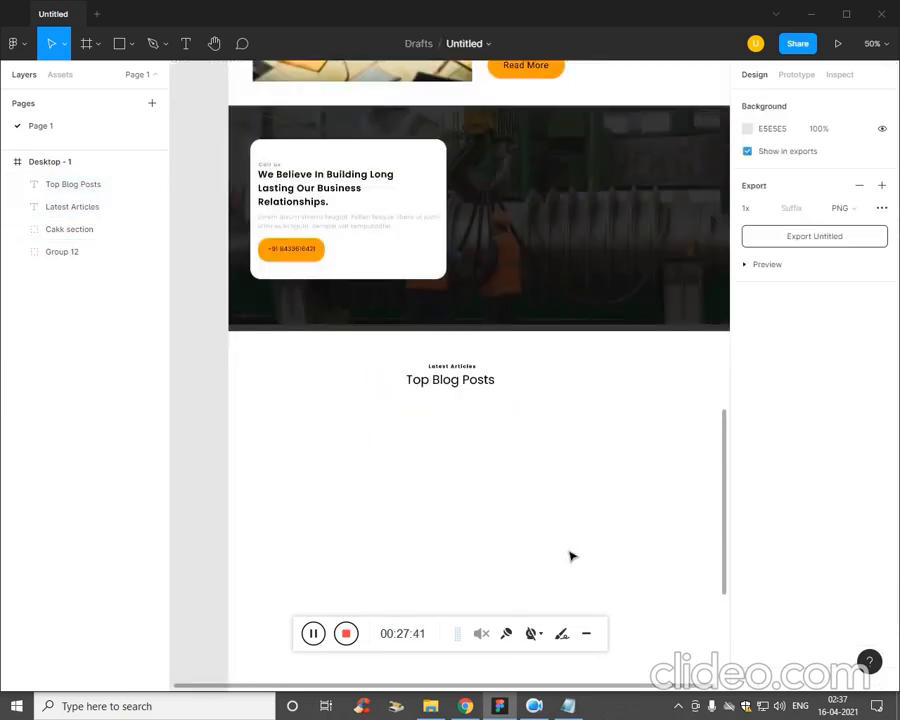
pyautogui.press('-')
pyautogui.moveTo(605, 470); pyautogui.dragTo(410, 321)
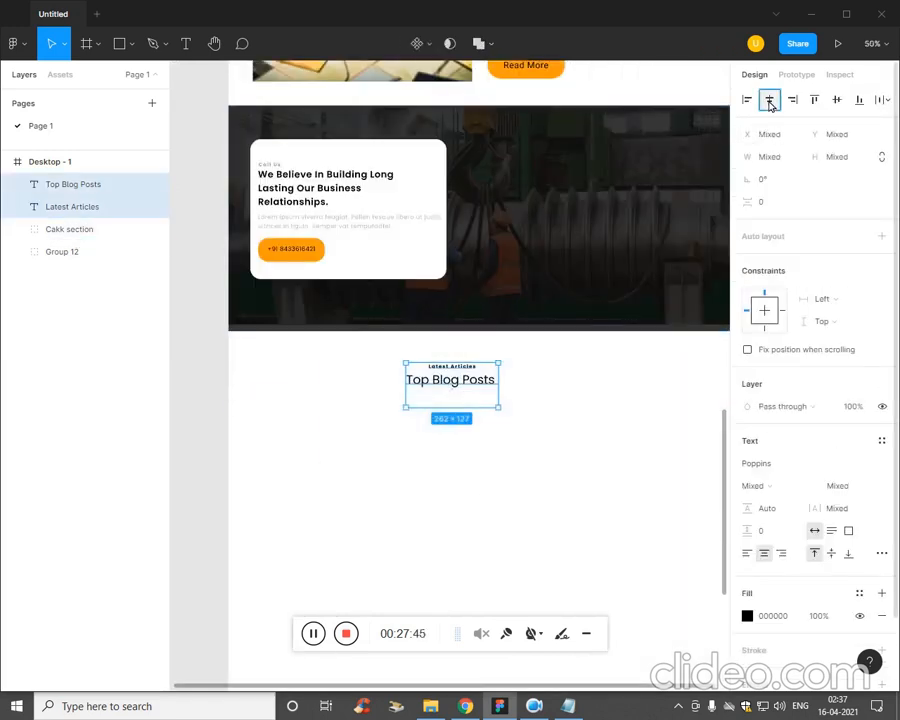
pyautogui.click(839, 104)
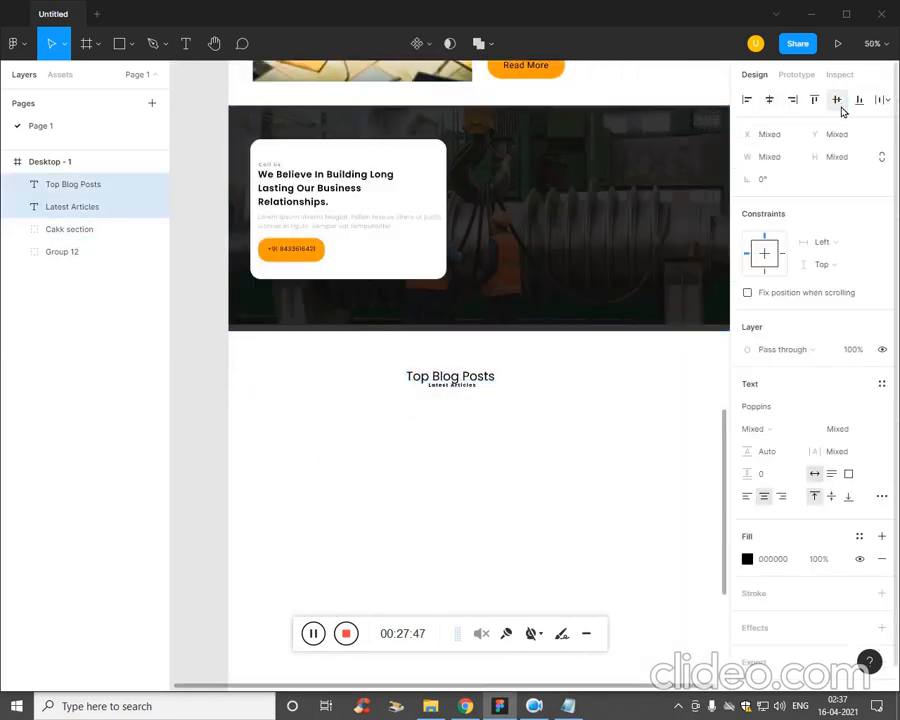
pyautogui.hotkey('ctrl', 'z')
# Shift Latest Articles and Top Blog Posts together to the horizontal middle of the page.
pyautogui.click(630, 428)
pyautogui.click(474, 391)
pyautogui.click(510, 433)
pyautogui.moveTo(535, 421); pyautogui.dragTo(458, 370)
pyautogui.press('-')
pyautogui.click(552, 424)
pyautogui.hotkey('shift', 'Left')
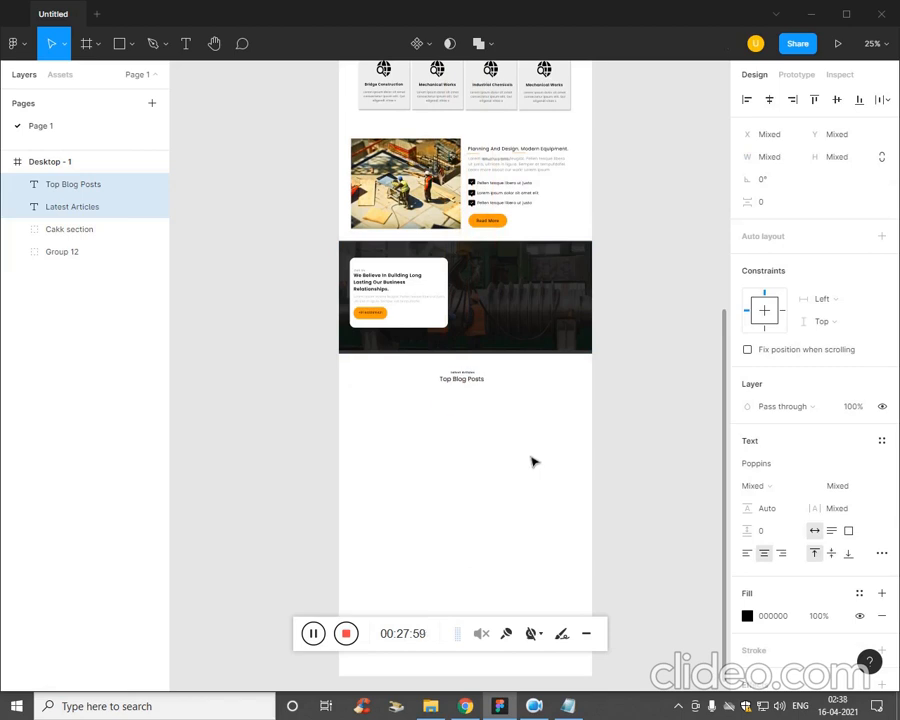
pyautogui.click(533, 461)
pyautogui.press('+')
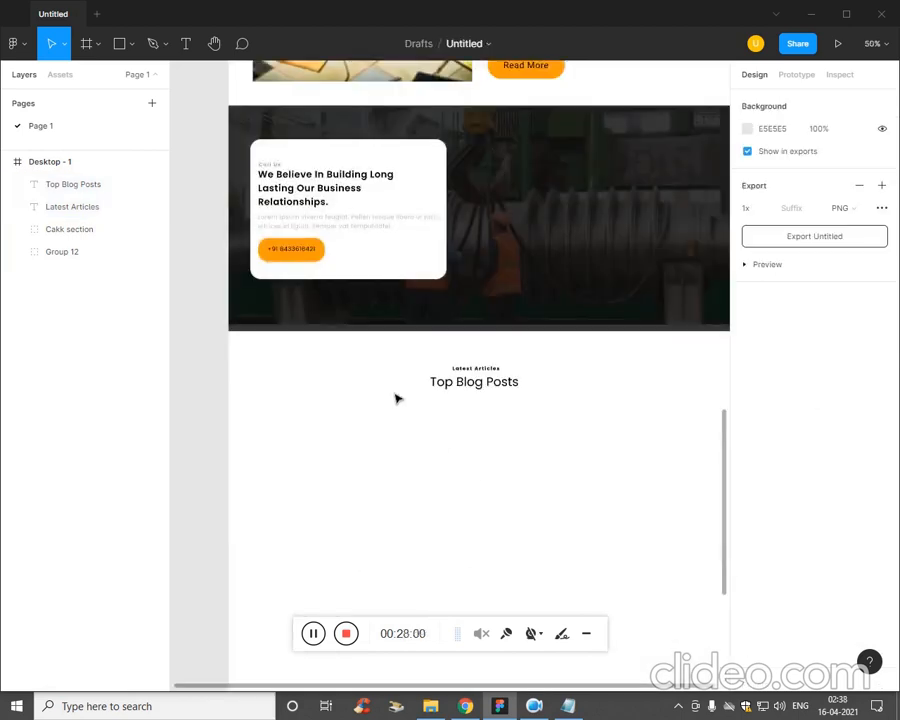
pyautogui.moveTo(396, 399); pyautogui.dragTo(536, 416)
pyautogui.press('Right')
pyautogui.press('Right')
pyautogui.press('Right')
pyautogui.press('Right')
pyautogui.press('Right')
pyautogui.press('Right')
pyautogui.press('Right')
pyautogui.press('Right')
pyautogui.press('Right')
pyautogui.press('Right')
pyautogui.press('Right')
pyautogui.press('Right')
pyautogui.press('Right')
pyautogui.press('Right')
pyautogui.press('Right')
pyautogui.press('Right')
pyautogui.press('Right')
pyautogui.press('Right')
pyautogui.press('Right')
pyautogui.press('Right')
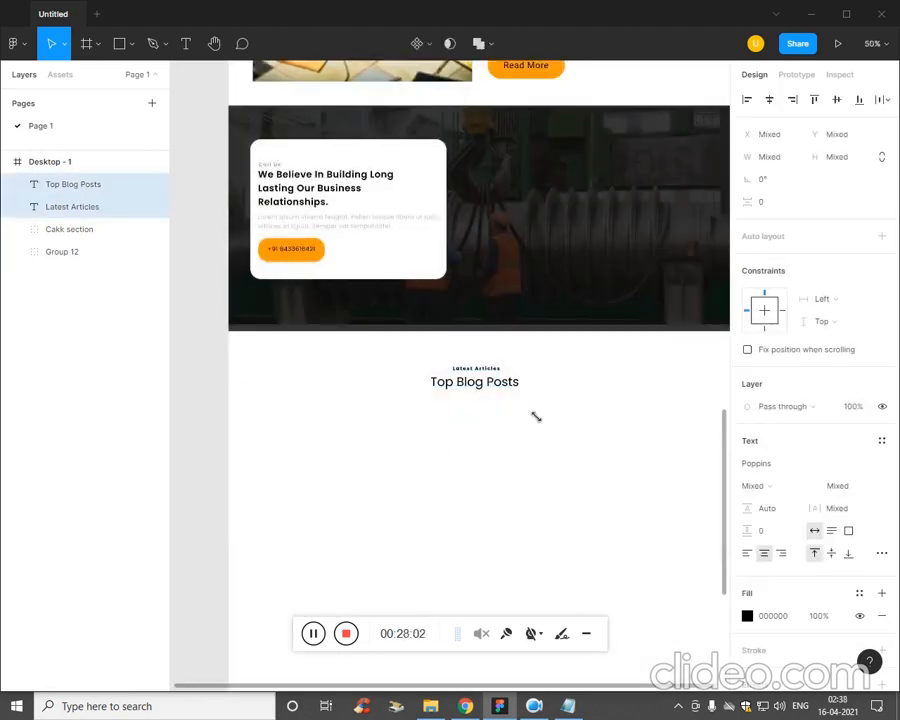
pyautogui.press('-')
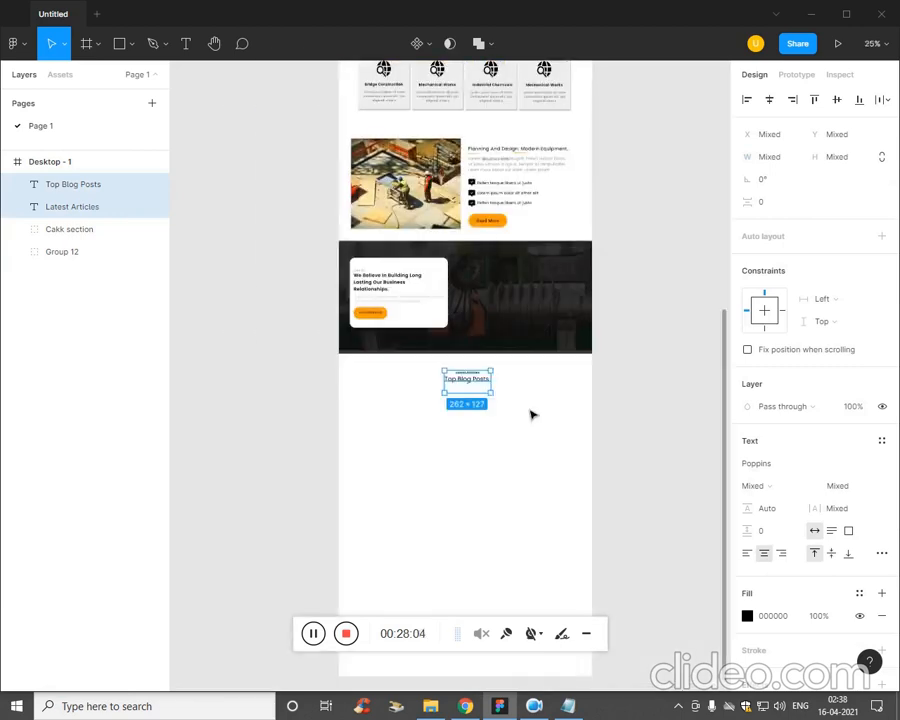
pyautogui.click(405, 540)
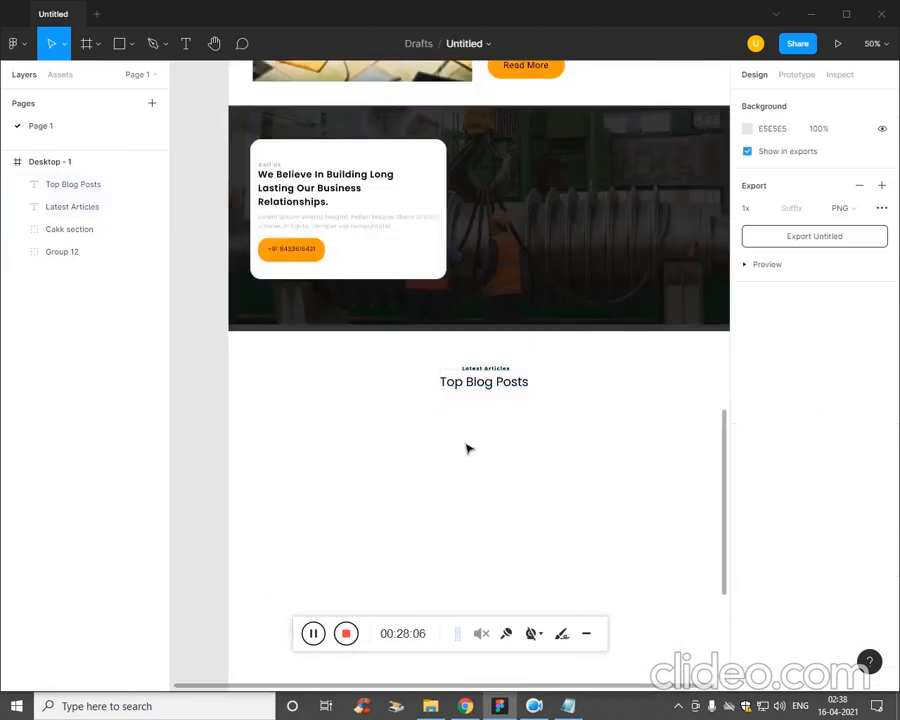
# Set the Top Blog Posts heading's font size to 45.
pyautogui.click(514, 393)
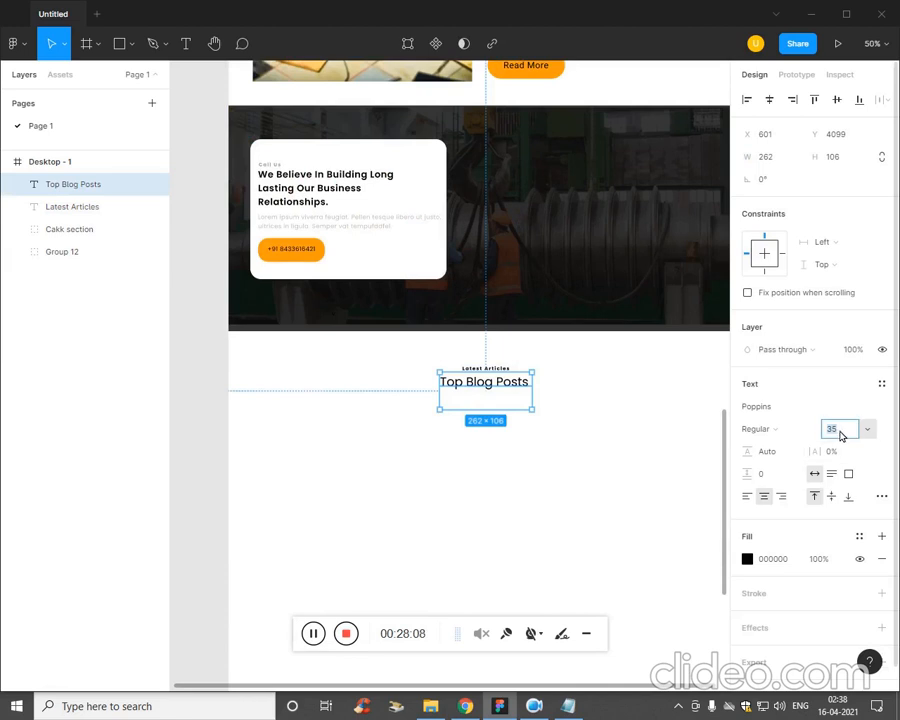
pyautogui.press('Up')
pyautogui.press('Up')
pyautogui.press('Up')
pyautogui.press('Up')
pyautogui.press('Up')
pyautogui.press('Up')
pyautogui.press('Up')
pyautogui.press('Up')
pyautogui.press('Up')
pyautogui.press('Up')
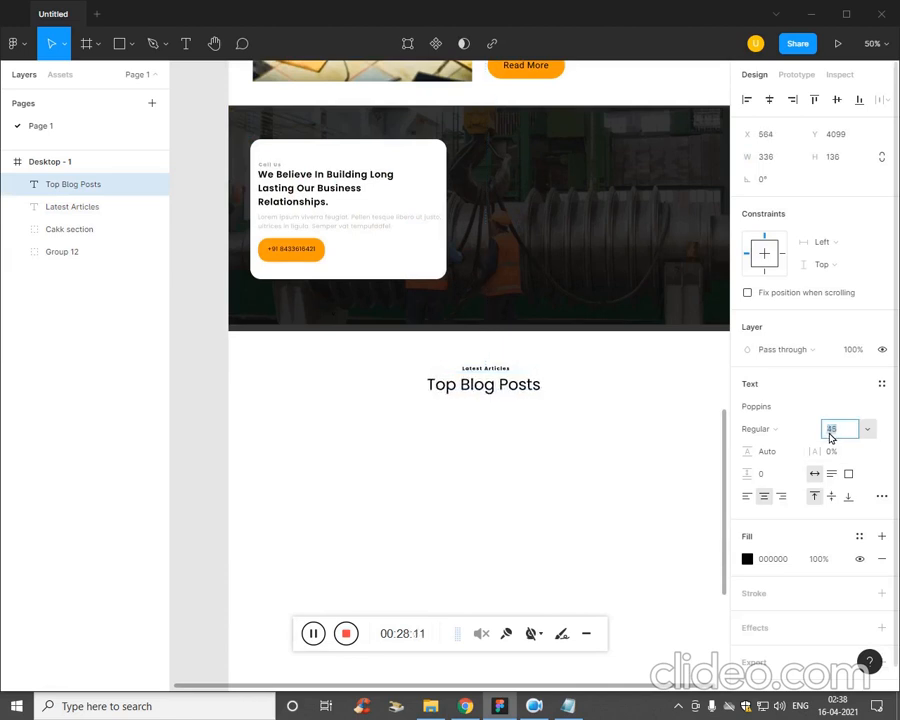
pyautogui.click(488, 464)
pyautogui.press('+')
pyautogui.press('-')
pyautogui.press('-')
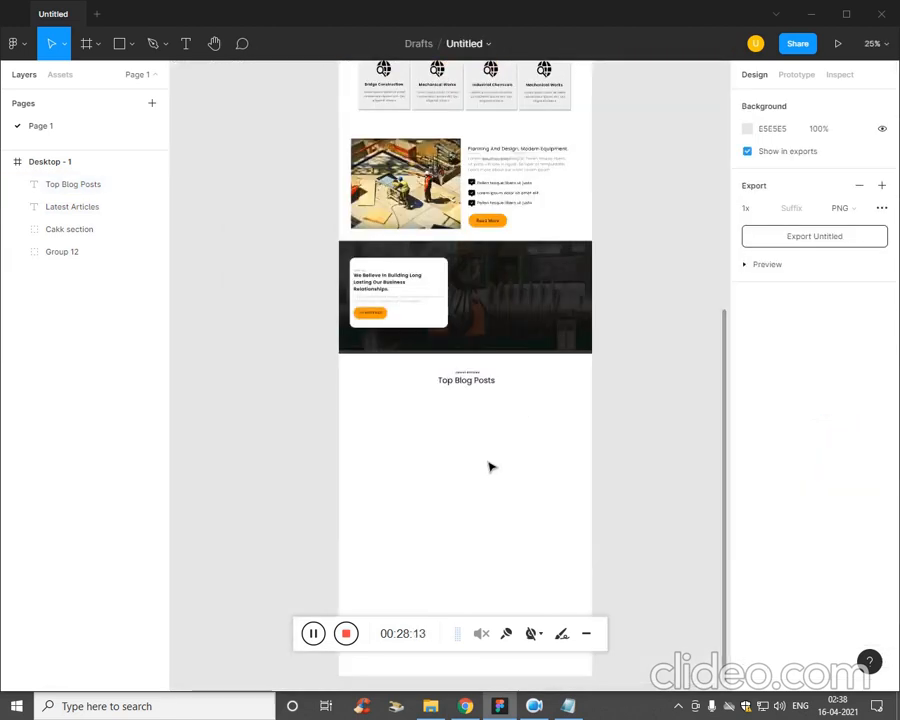
pyautogui.press('+')
# Draw a rectangle about 394 × 436 on the left side of the page below Top Blog Posts.
pyautogui.scroll(-1, 502, 501)
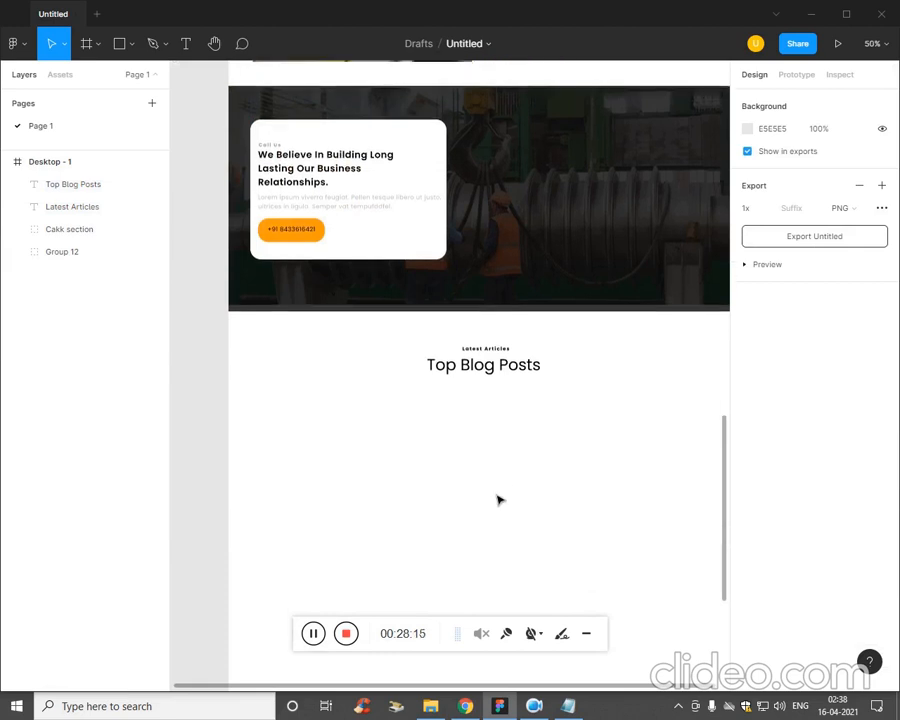
pyautogui.click(131, 45)
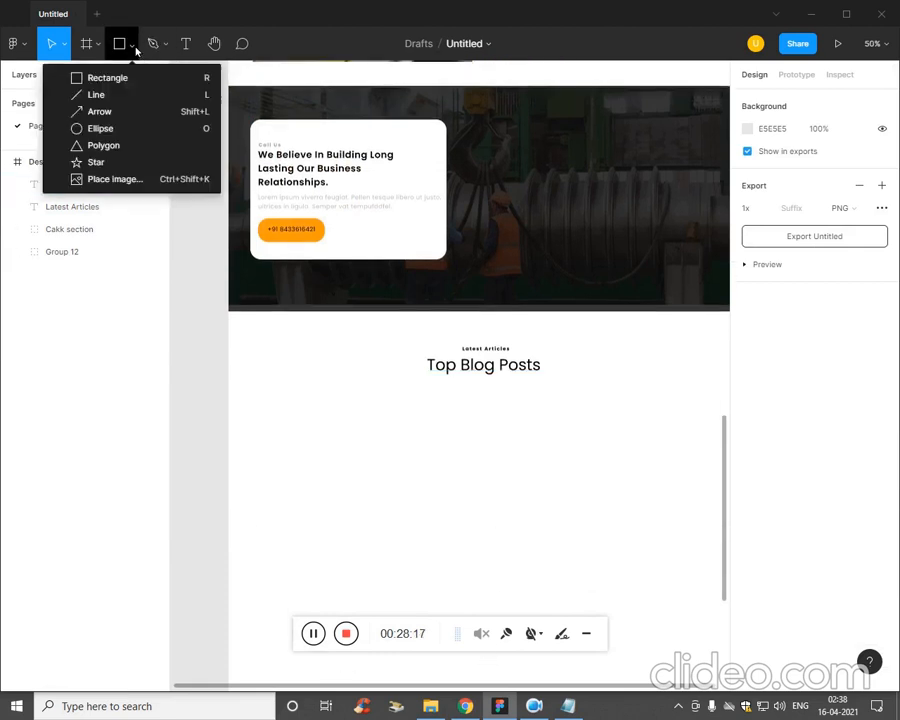
pyautogui.click(122, 78)
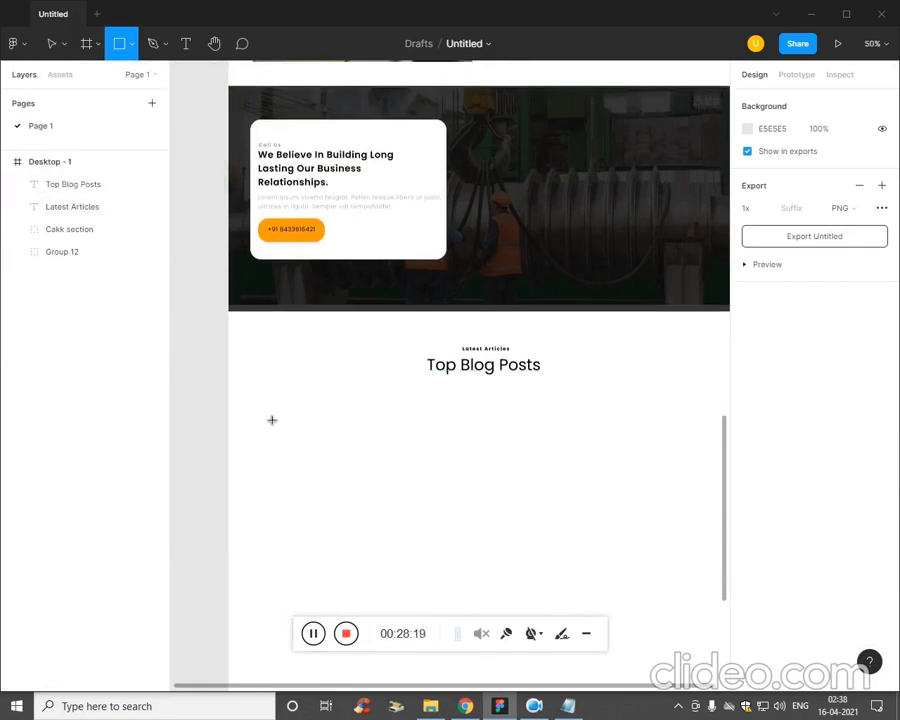
pyautogui.moveTo(262, 410)
pyautogui.mouseDown()
pyautogui.moveTo(412, 565)
pyautogui.moveTo(401, 563)
pyautogui.mouseUp()
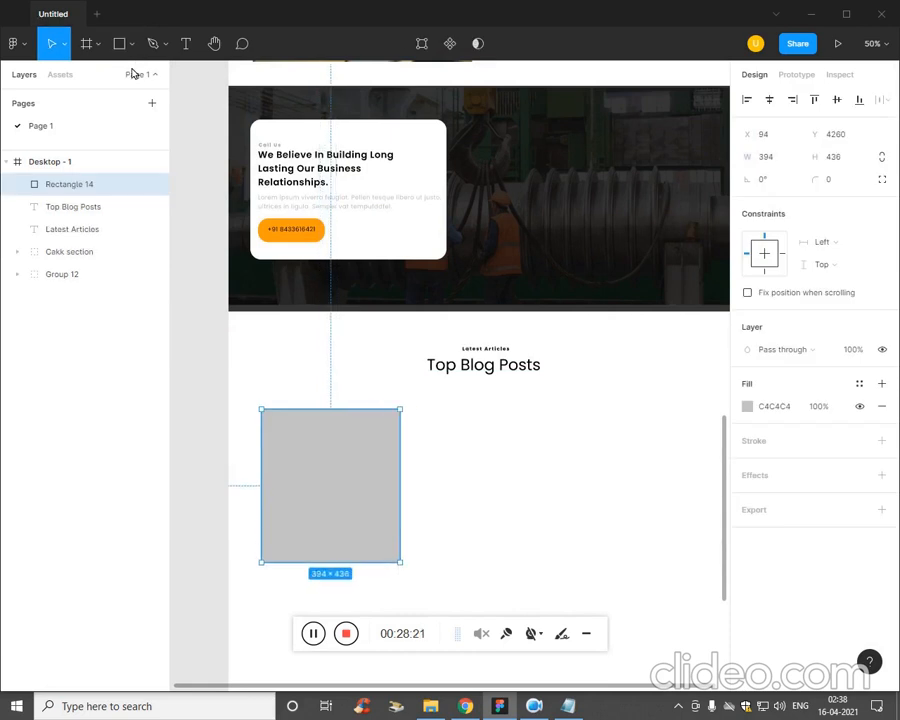
# Fill the new rectangle below Top Blog Posts with the image x5 from the Ep5 folder.
pyautogui.click(131, 47)
pyautogui.click(121, 183)
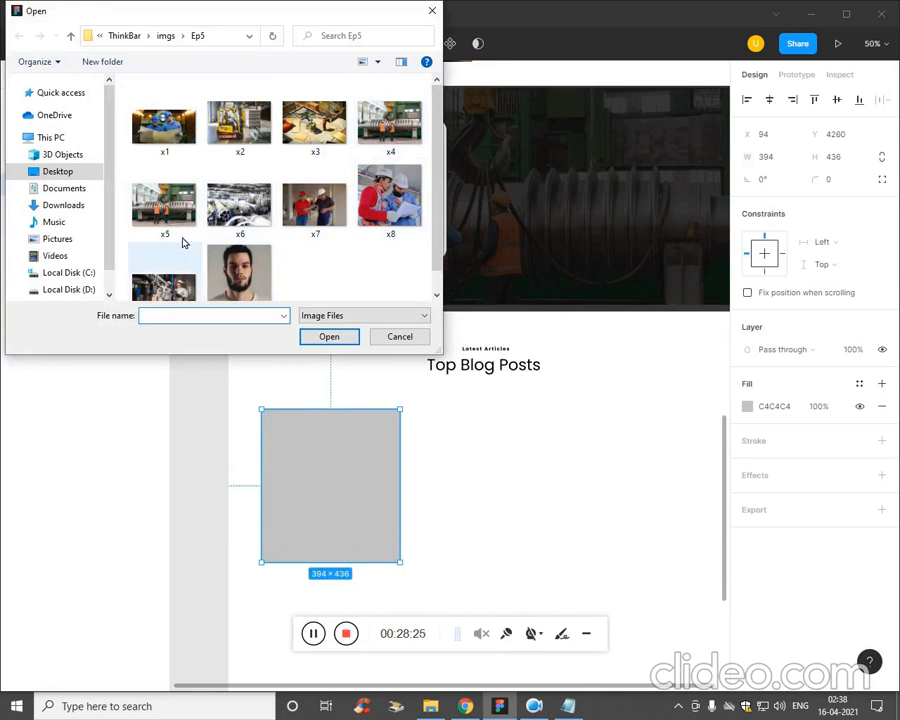
pyautogui.click(172, 212)
pyautogui.click(320, 337)
pyautogui.click(346, 482)
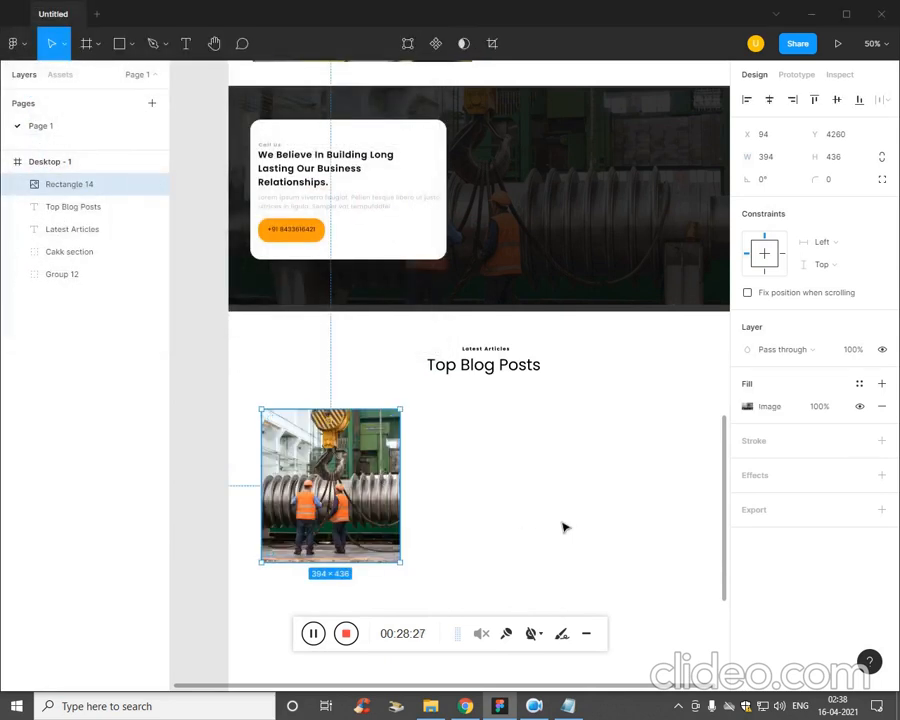
pyautogui.click(563, 528)
# Copy "March 15, 2021" from the Plan notes into a new text below the blog image.
pyautogui.scroll(-3, 518, 463)
pyautogui.press('t')
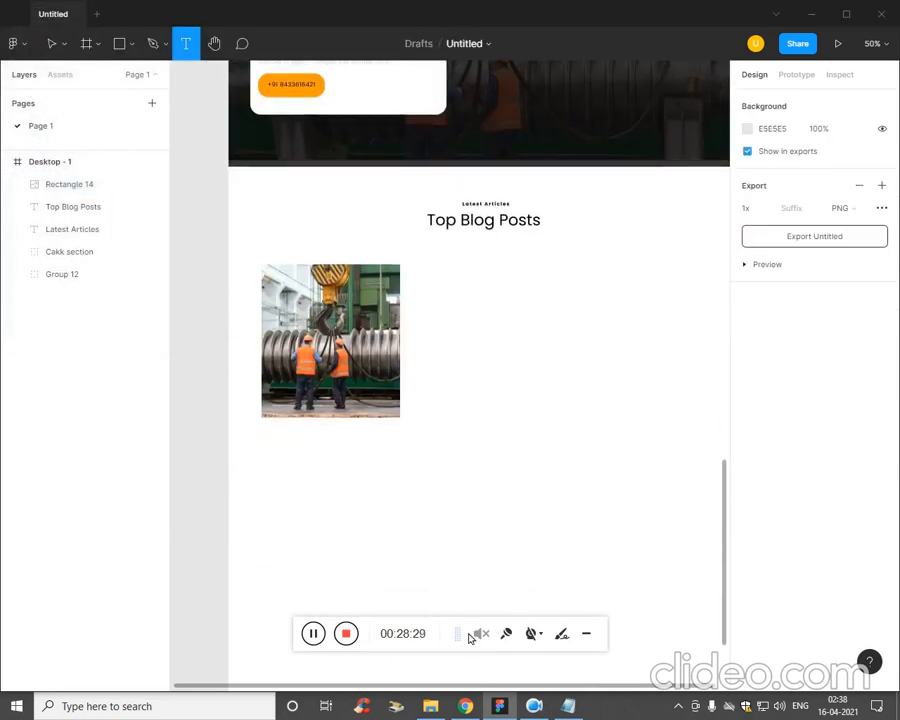
pyautogui.click(570, 705)
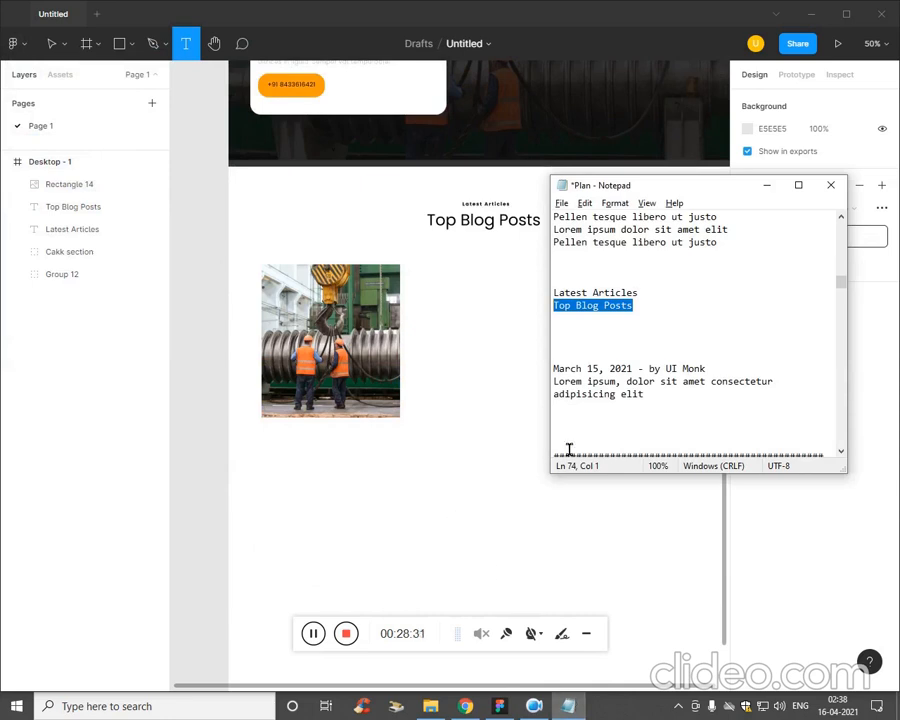
pyautogui.moveTo(712, 369); pyautogui.dragTo(602, 372)
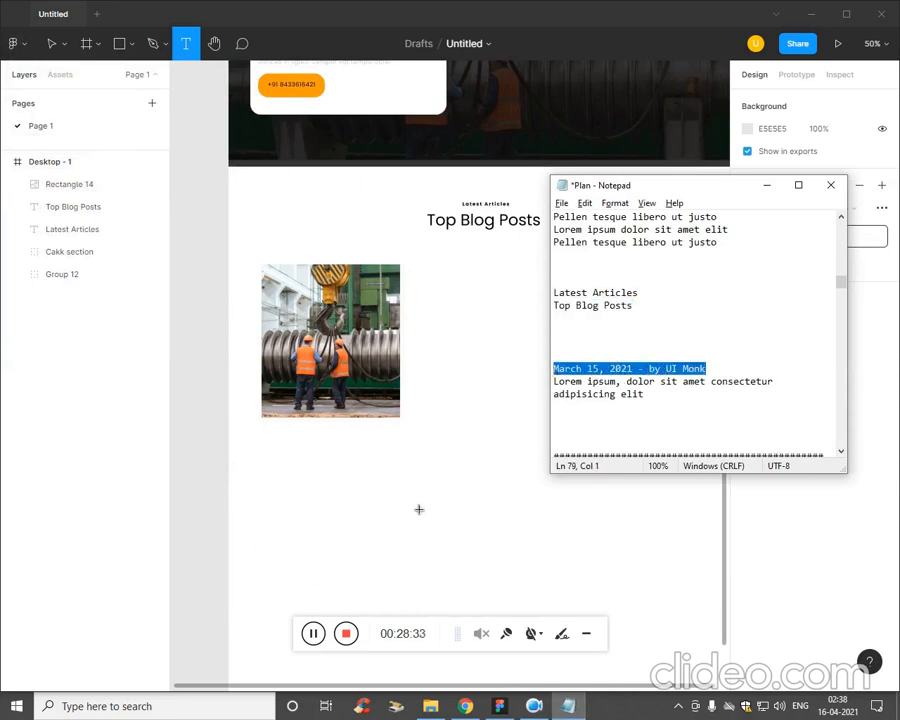
pyautogui.click(419, 510)
pyautogui.click(408, 494)
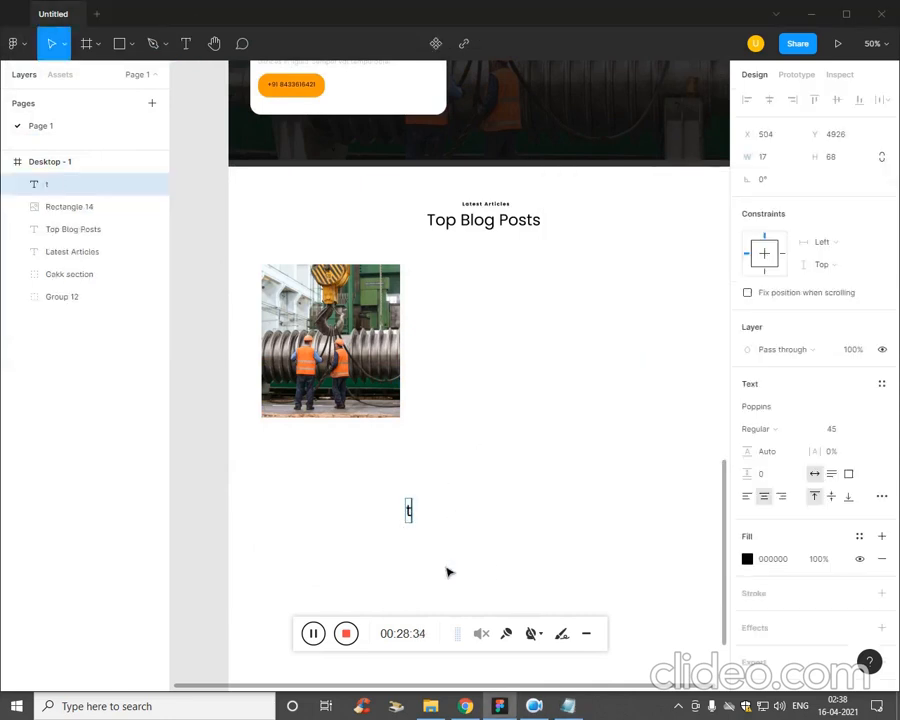
pyautogui.click(580, 702)
pyautogui.click(651, 398)
pyautogui.moveTo(638, 369); pyautogui.dragTo(548, 374)
pyautogui.hotkey('ctrl', 'c')
pyautogui.click(423, 516)
pyautogui.hotkey('ctrl', 'v')
pyautogui.press('Escape')
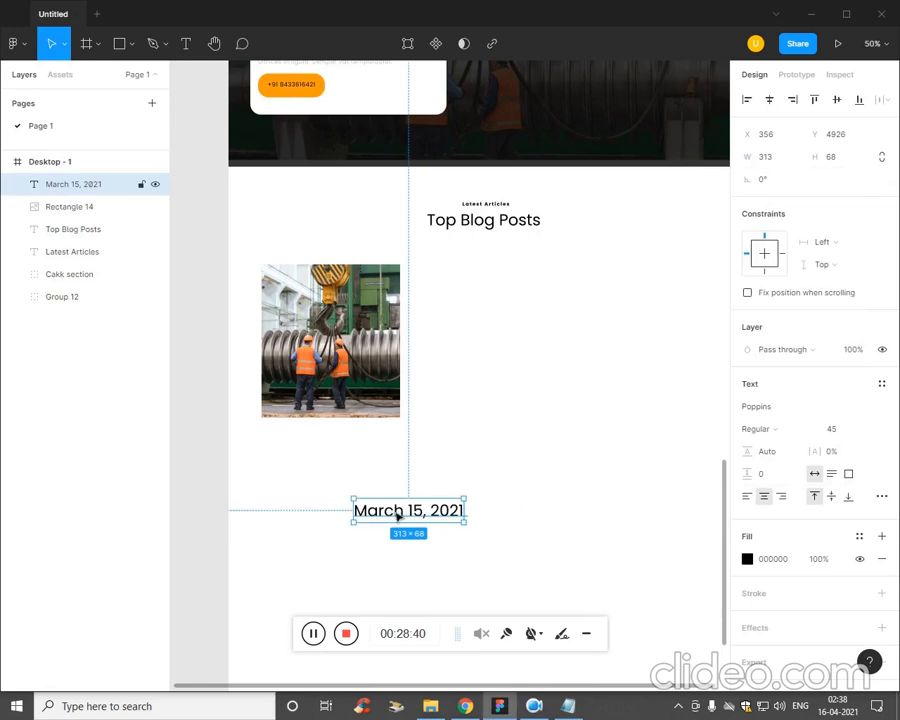
# Move the March 15, 2021 text directly beneath the blog image, to about X 84, Y 4744.
pyautogui.moveTo(399, 515); pyautogui.dragTo(290, 455)
pyautogui.press('-')
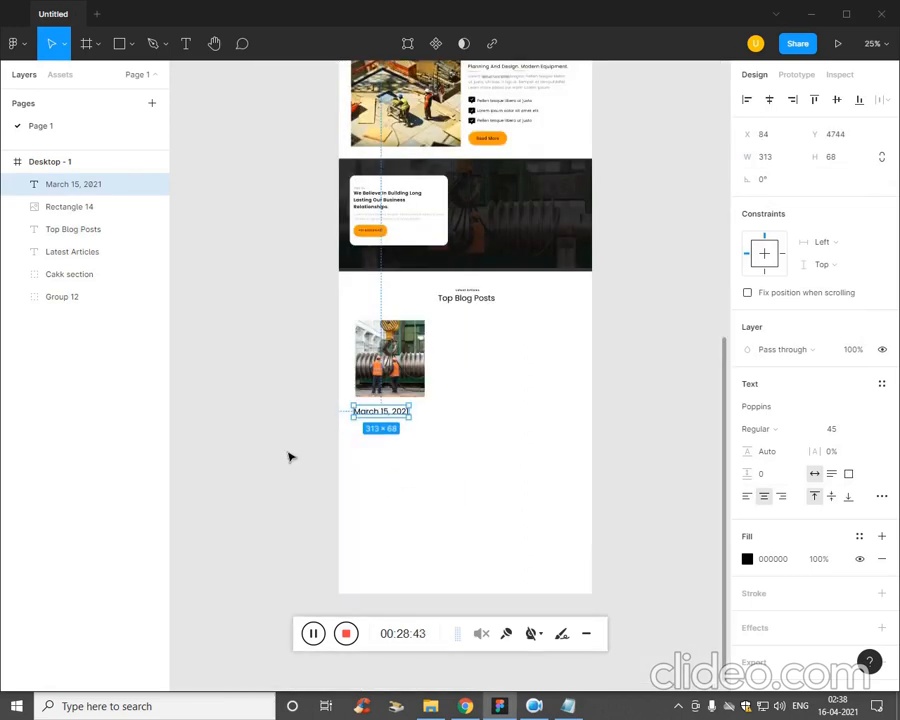
pyautogui.hotkey('shift', '0')
pyautogui.moveTo(570, 480); pyautogui.dragTo(717, 426)
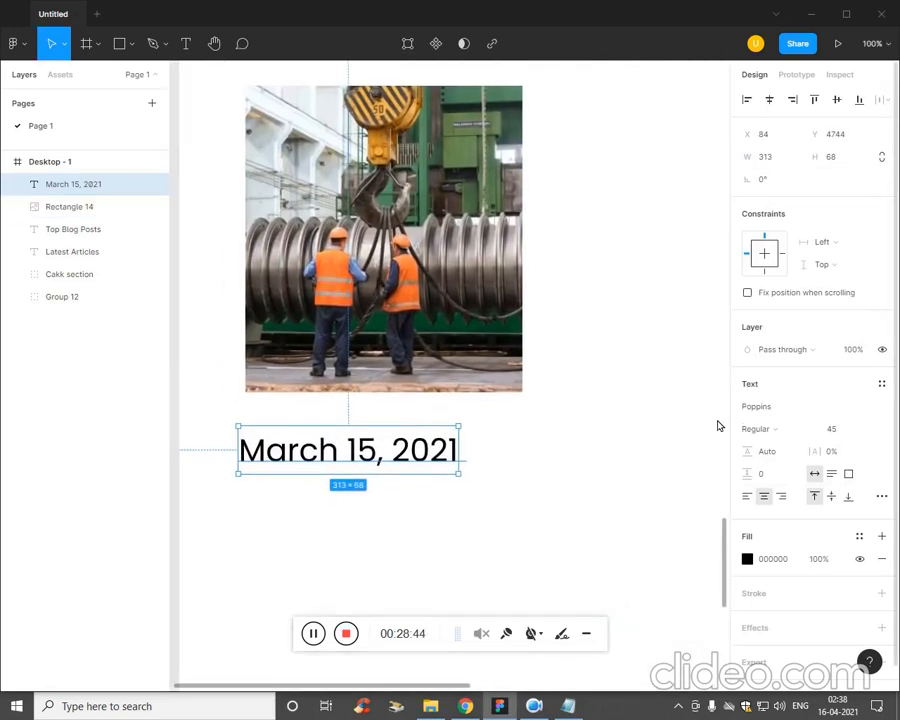
# Set the March 15, 2021 text's font size to 23.
pyautogui.doubleClick(420, 458)
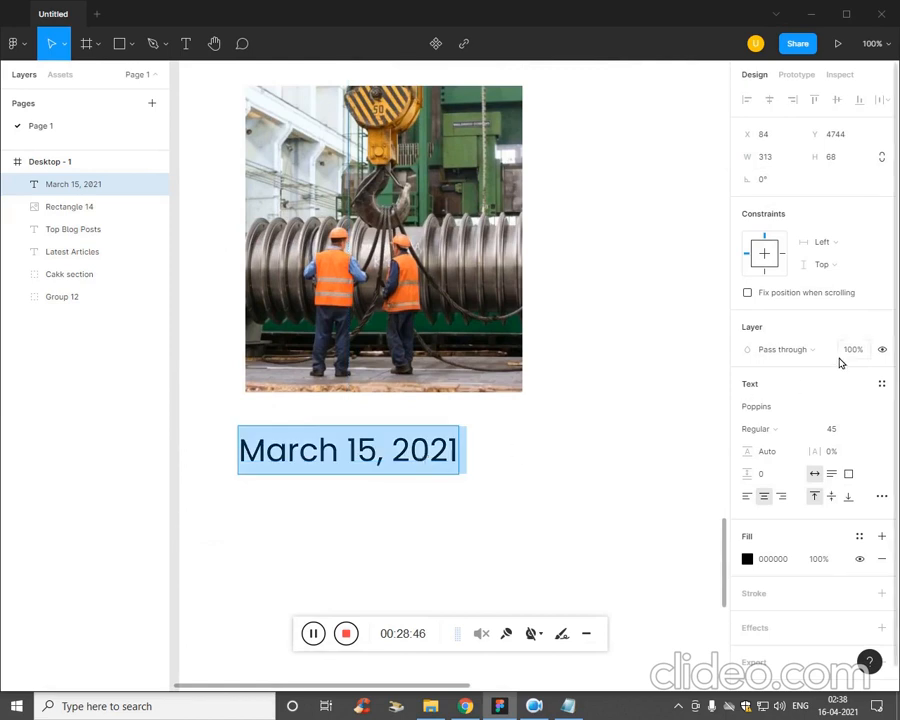
pyautogui.press('Down')
pyautogui.press('Down')
pyautogui.press('Down')
pyautogui.press('Down')
pyautogui.press('Down')
pyautogui.press('Down')
pyautogui.press('Down')
pyautogui.press('Down')
pyautogui.press('Down')
pyautogui.press('Down')
pyautogui.press('Down')
pyautogui.press('Down')
pyautogui.press('Down')
pyautogui.press('Down')
pyautogui.press('Down')
pyautogui.press('Down')
pyautogui.press('Down')
pyautogui.press('Down')
pyautogui.press('Down')
pyautogui.press('Down')
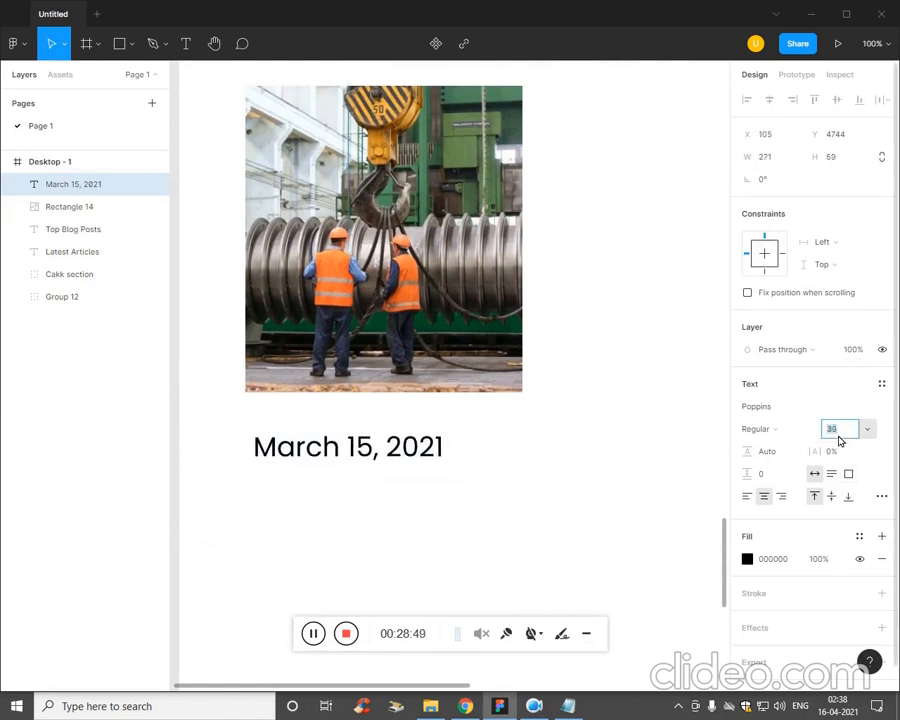
pyautogui.press('Escape')
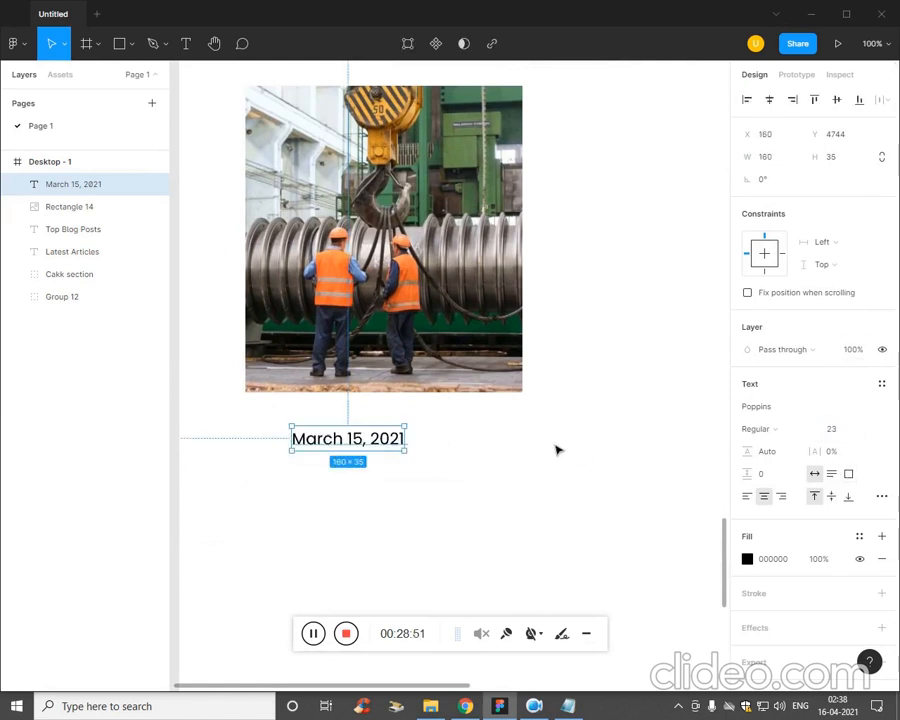
# Replace the date text below the blog image with "March 15, 2021 - by UI Monk" from the Plan notes and position it at X 128, Y 4711.
pyautogui.moveTo(376, 442); pyautogui.dragTo(340, 421)
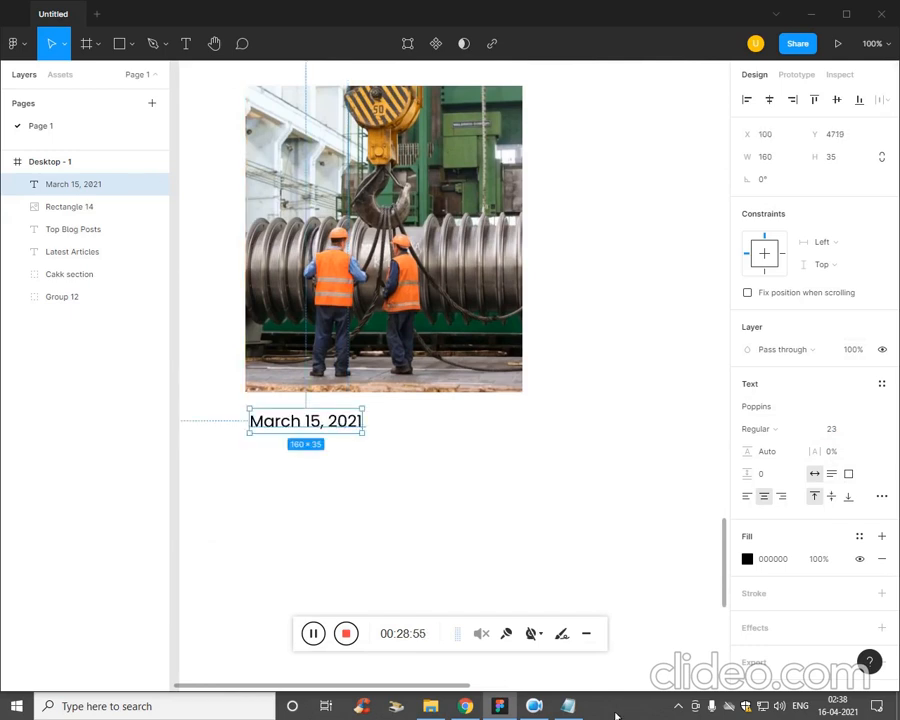
pyautogui.click(568, 706)
pyautogui.moveTo(712, 369); pyautogui.dragTo(563, 375)
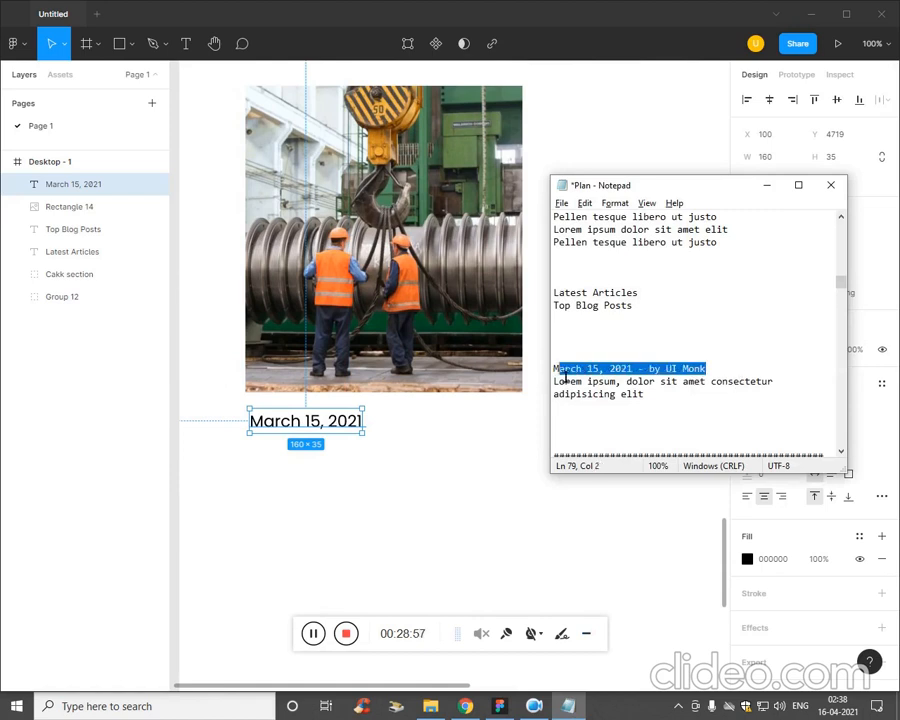
pyautogui.doubleClick(335, 430)
pyautogui.write('March 15, 2021 - by UI Monk')
pyautogui.press('Escape')
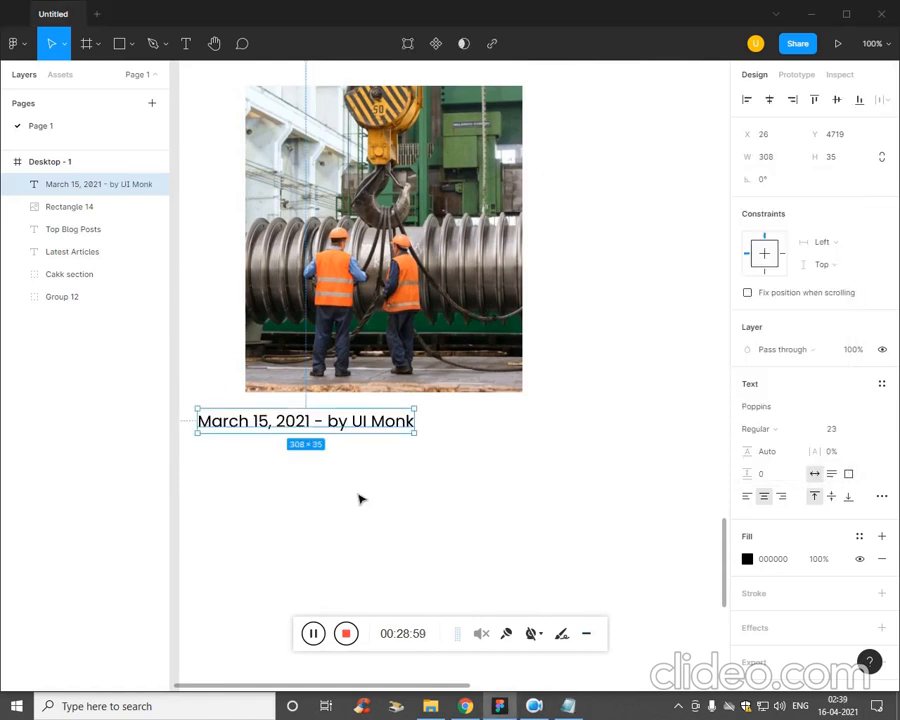
pyautogui.click(355, 496)
pyautogui.moveTo(367, 432); pyautogui.dragTo(491, 424)
# Colour only the "by UI Monk" part of the date line orange, FF7C02.
pyautogui.doubleClick(436, 418)
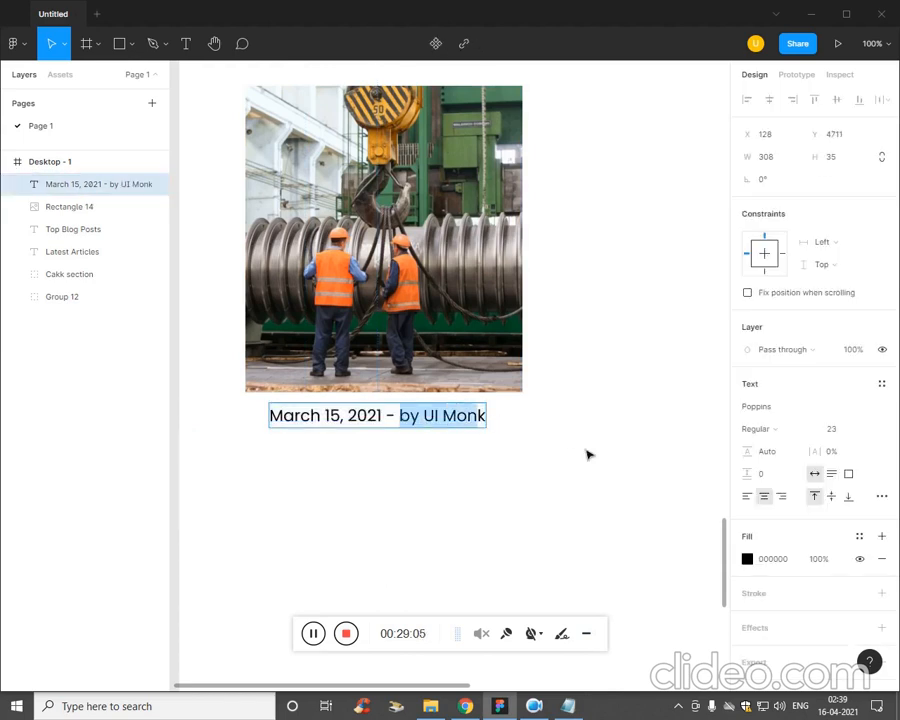
pyautogui.click(747, 558)
pyautogui.click(597, 430)
pyautogui.moveTo(597, 430); pyautogui.dragTo(615, 528)
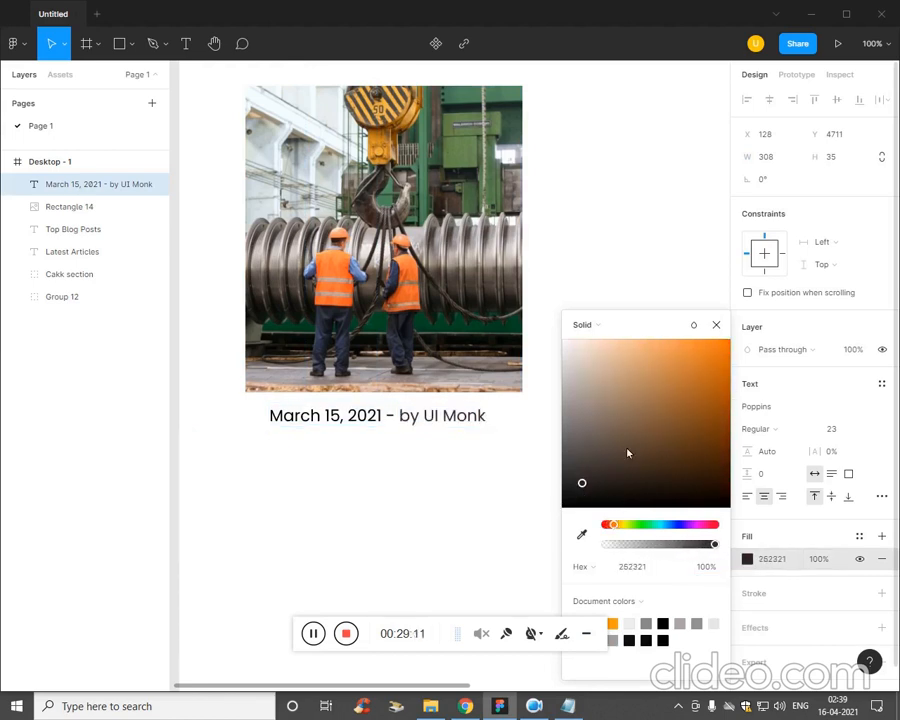
pyautogui.moveTo(628, 453); pyautogui.dragTo(732, 347)
pyautogui.press('Escape')
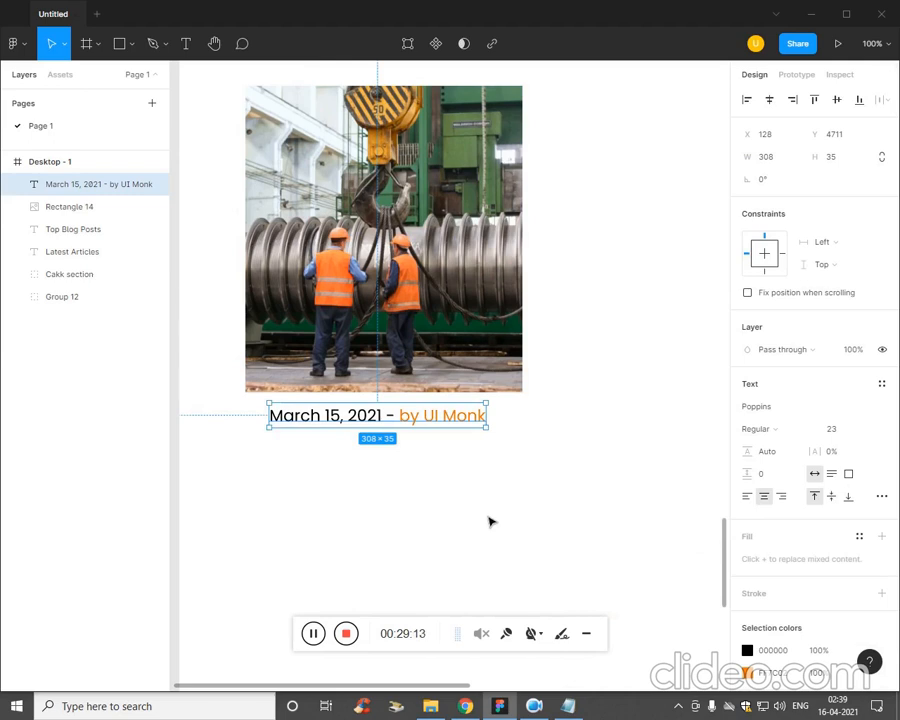
pyautogui.click(490, 524)
# Add a text box about 397 × 74 below the date line containing "Lorem ipsum, dolor sit amet consectetur adipisicing elit" from the Plan notes.
pyautogui.click(568, 706)
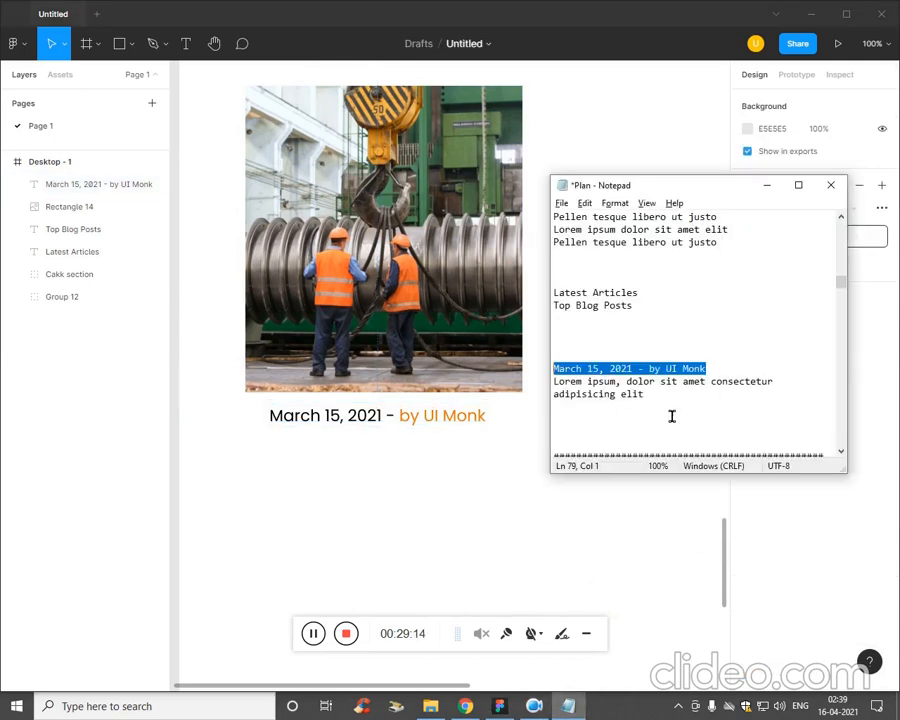
pyautogui.moveTo(644, 395); pyautogui.dragTo(550, 383)
pyautogui.hotkey('ctrl', 'c')
pyautogui.click(398, 490)
pyautogui.press('t')
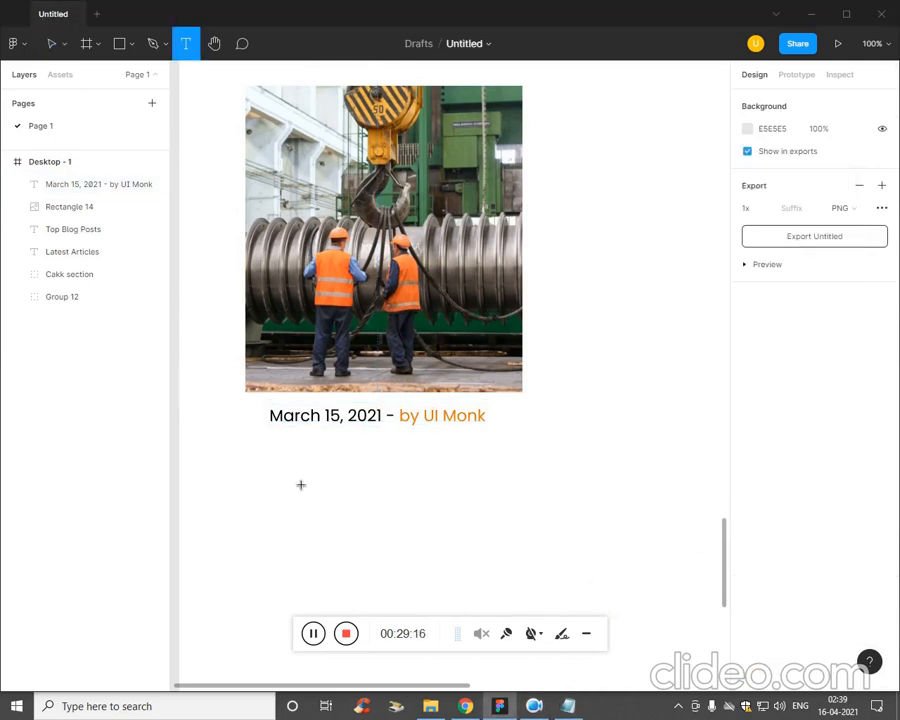
pyautogui.moveTo(245, 435); pyautogui.dragTo(564, 411)
pyautogui.hotkey('ctrl', 'v')
# Set the Lorem ipsum text's fill to grey 929090 and its font size to 18.
pyautogui.click(747, 559)
pyautogui.doubleClick(505, 476)
pyautogui.click(836, 430)
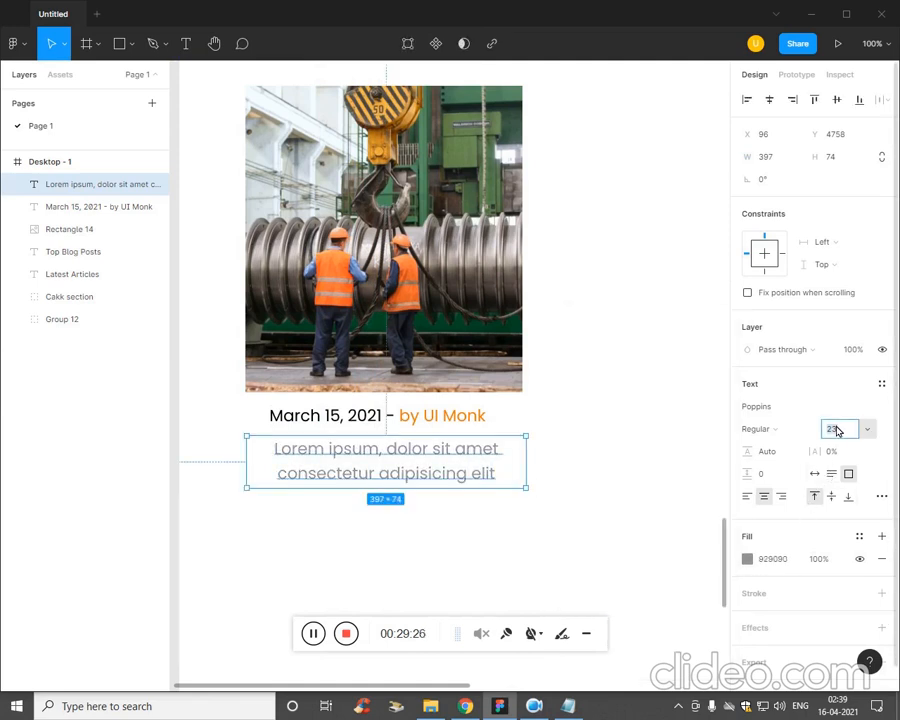
pyautogui.write('18')
pyautogui.press('Return')
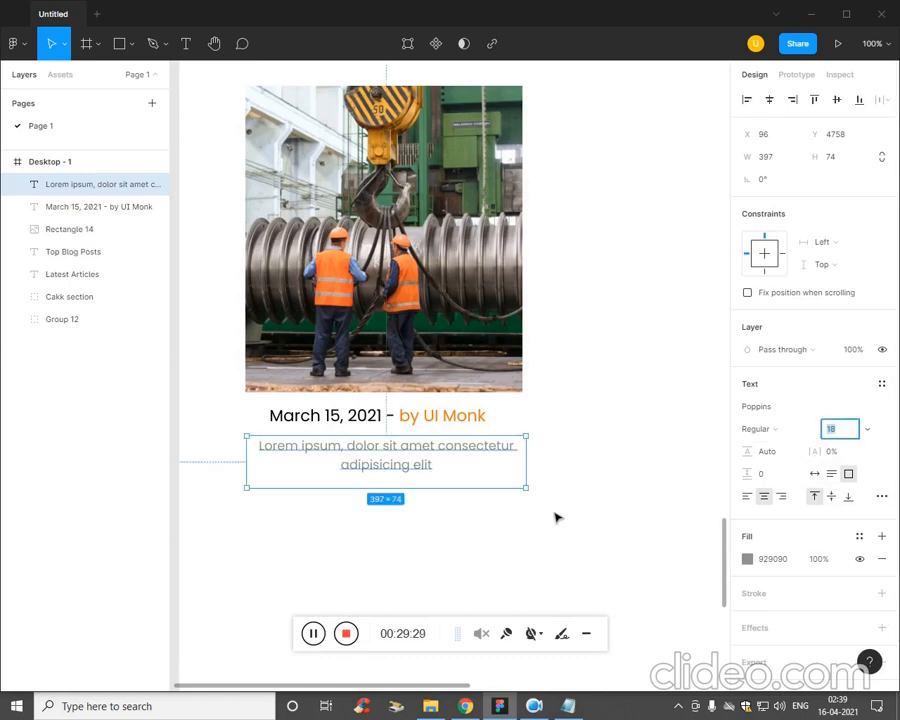
pyautogui.click(556, 516)
# Group the blog image, date line and Lorem ipsum text into one card and rename the group Grid.
pyautogui.hotkey('ctrl', '-')
pyautogui.hotkey('ctrl', '-')
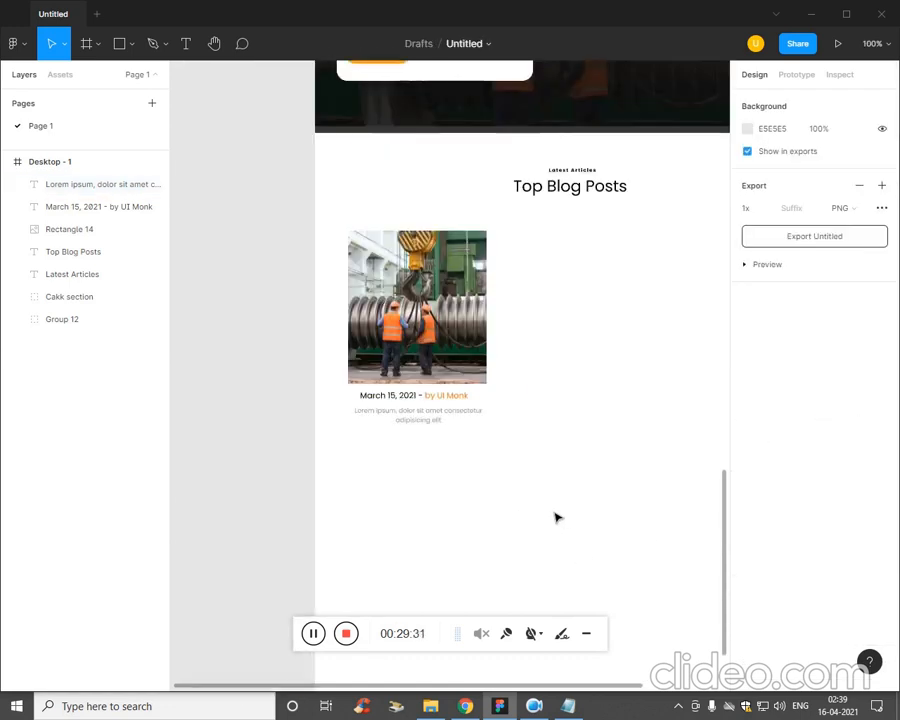
pyautogui.moveTo(561, 519); pyautogui.dragTo(532, 577)
pyautogui.moveTo(468, 543); pyautogui.dragTo(305, 355)
pyautogui.hotkey('ctrl', 'g')
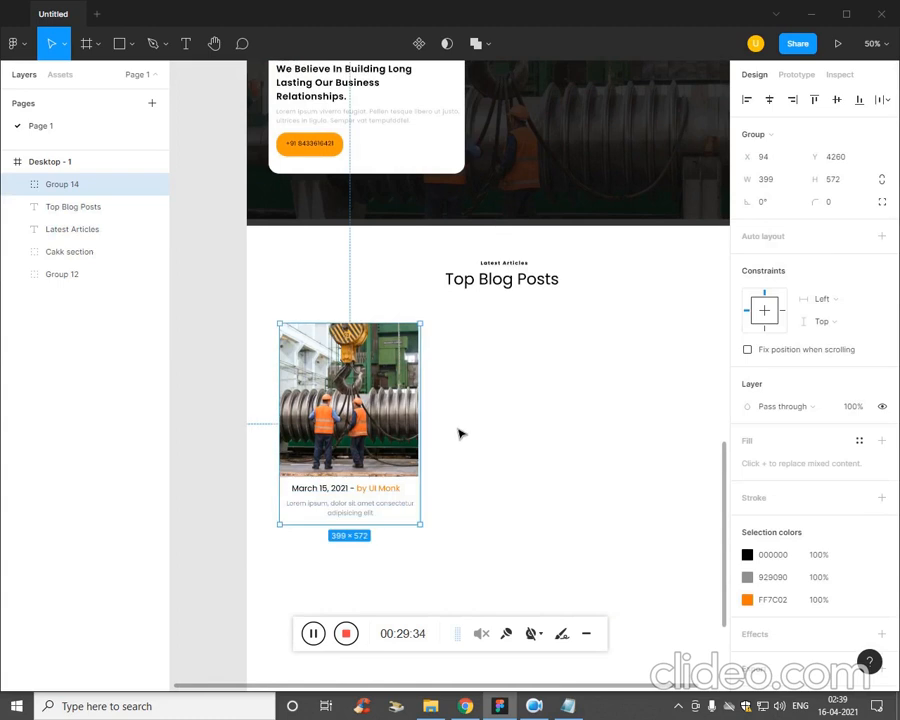
pyautogui.doubleClick(70, 186)
pyautogui.click(346, 590)
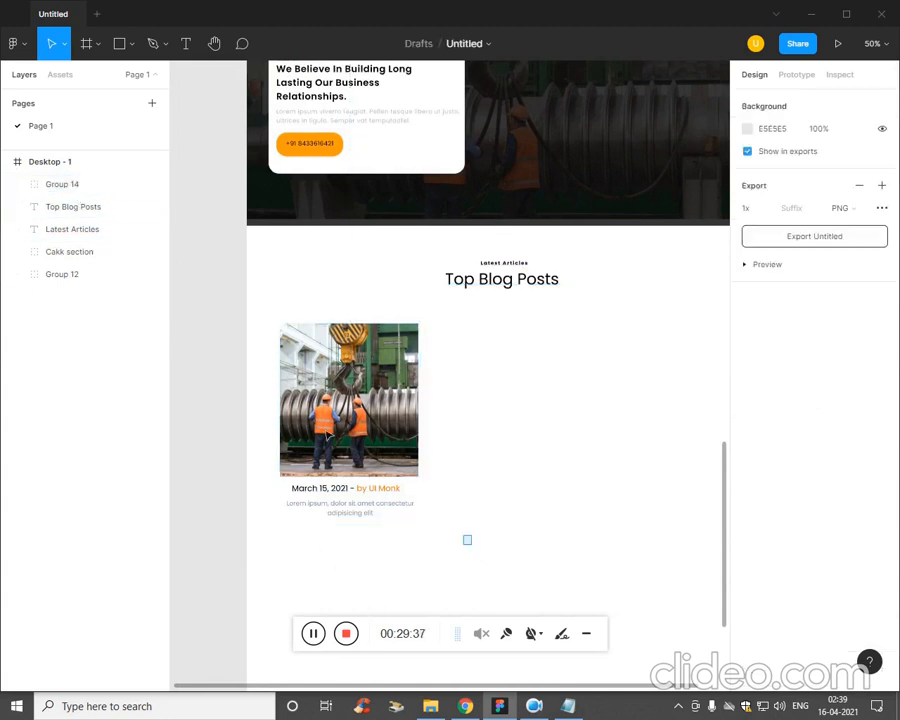
pyautogui.click(328, 436)
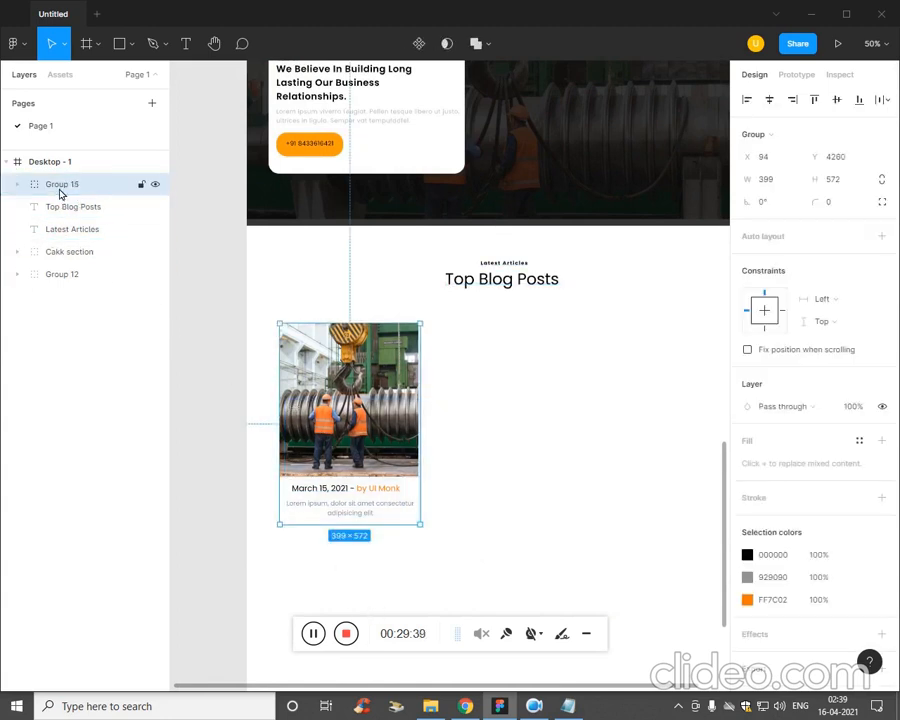
pyautogui.doubleClick(60, 188)
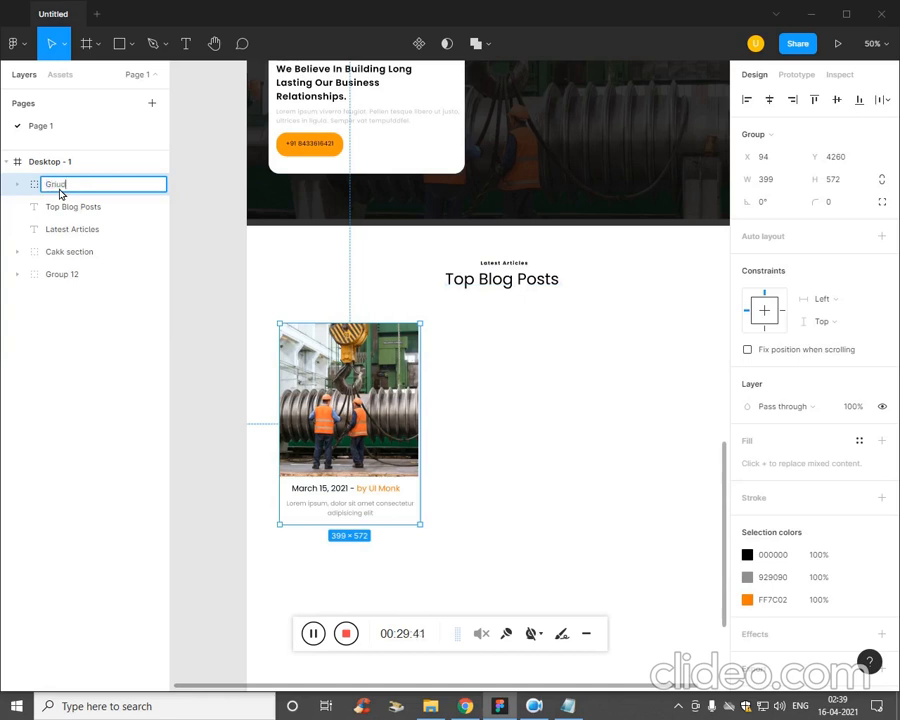
pyautogui.press('Return')
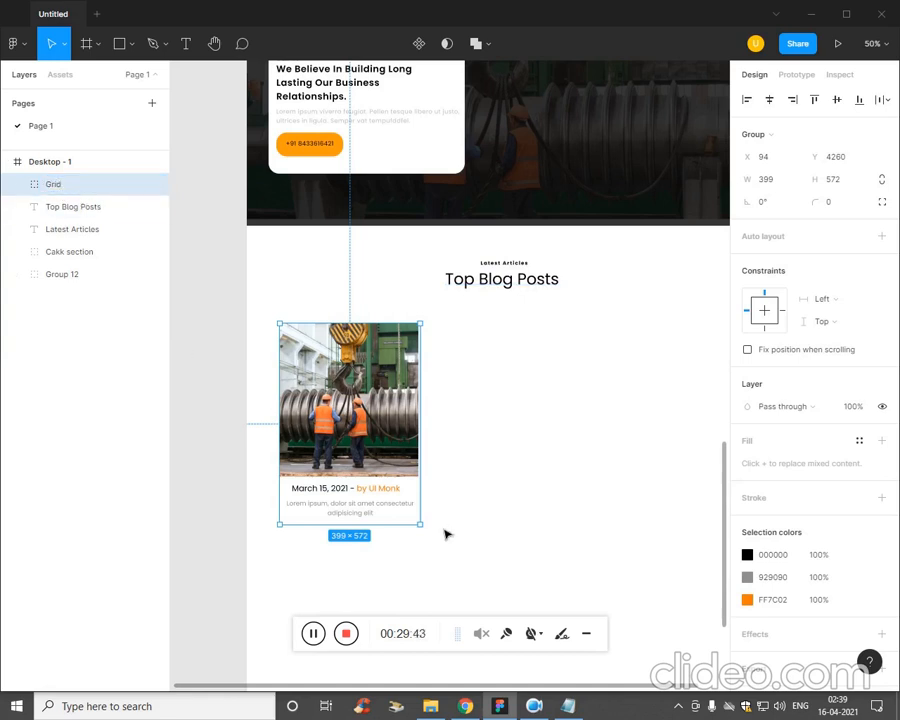
# Duplicate the Grid card twice to form a row of three, placing the copies at X 546 and X 998.
pyautogui.moveTo(383, 416); pyautogui.dragTo(594, 412)
pyautogui.click(436, 442)
pyautogui.moveTo(436, 474); pyautogui.dragTo(434, 476)
pyautogui.click(468, 603)
# Replace the middle blog card's image fill with x6 from the Ep5 folder.
pyautogui.click(432, 375)
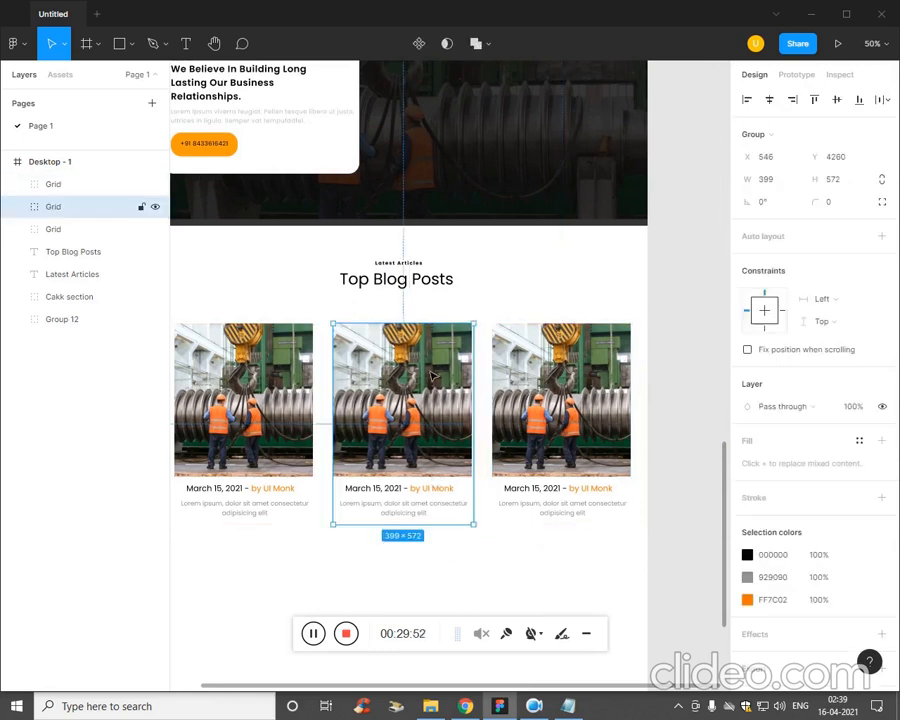
pyautogui.doubleClick(432, 375)
pyautogui.doubleClick(439, 421)
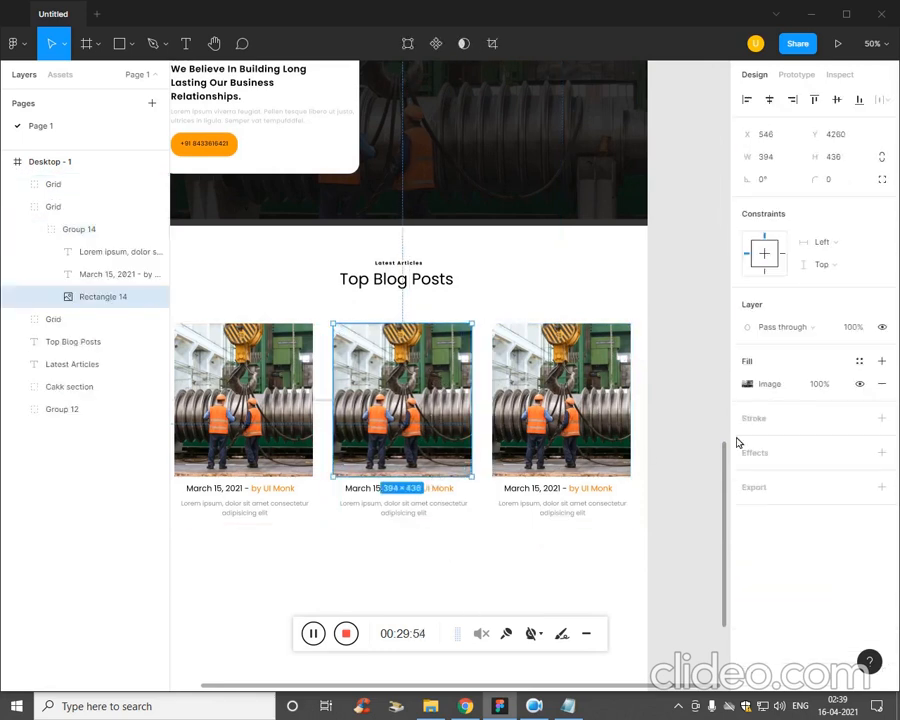
pyautogui.click(749, 386)
pyautogui.click(648, 458)
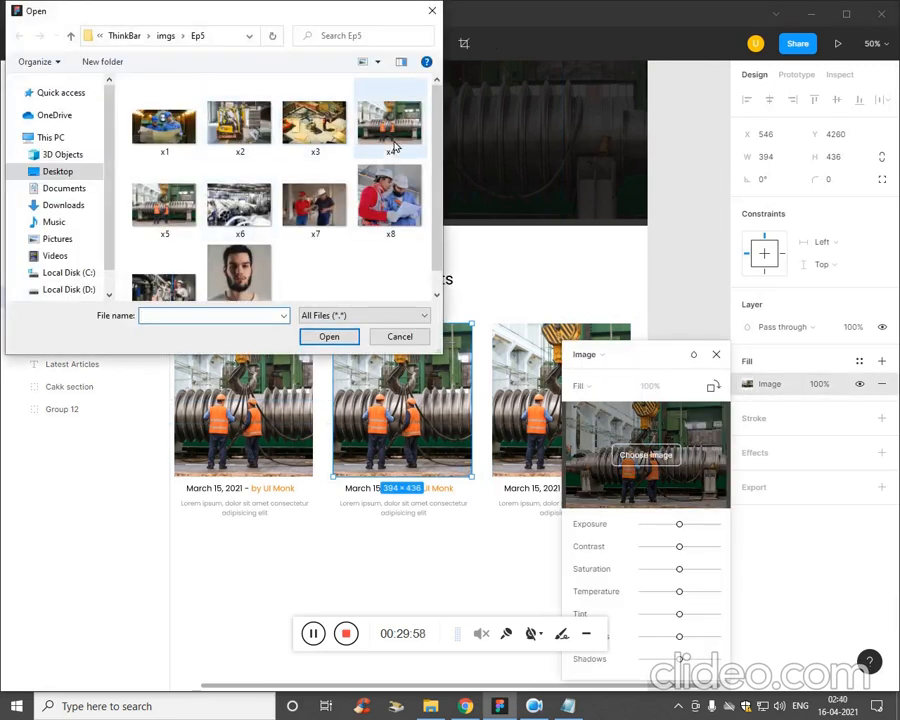
pyautogui.click(237, 205)
pyautogui.click(329, 336)
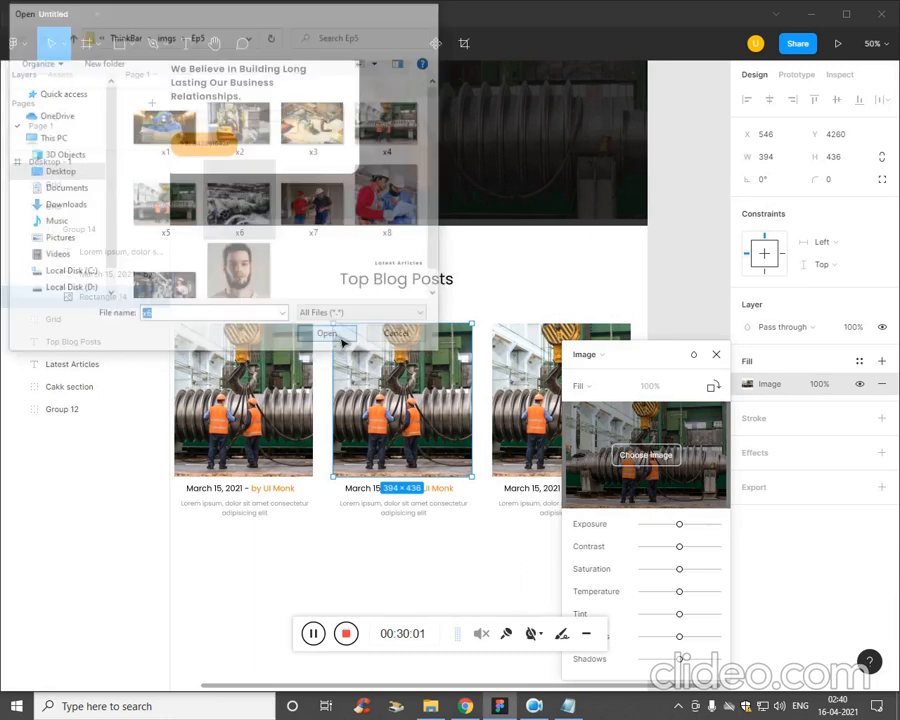
# Replace the third blog card's image fill with x7 from the Ep5 folder.
pyautogui.click(545, 438)
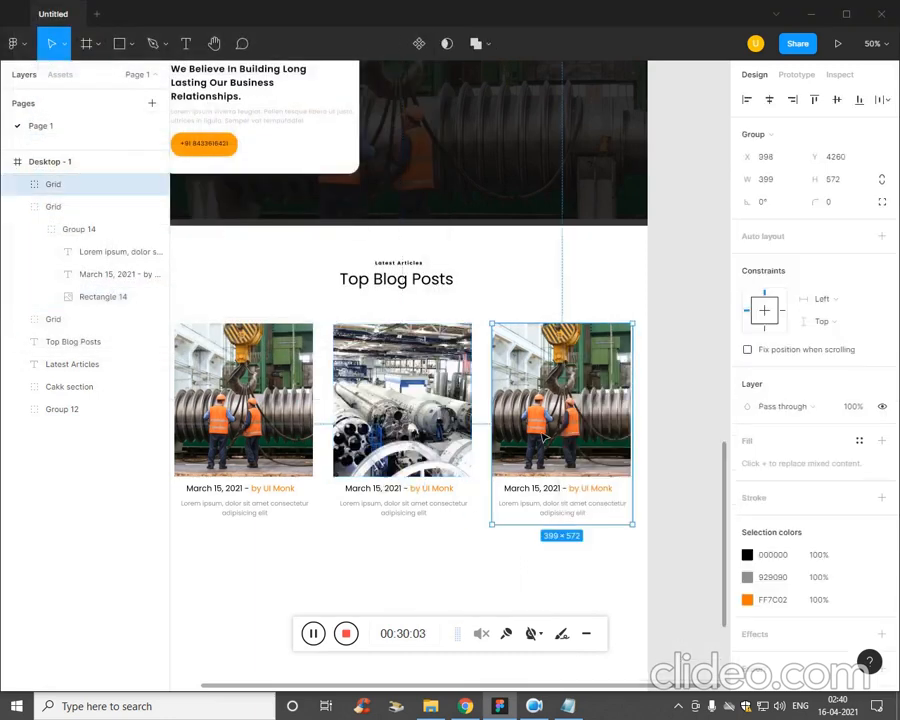
pyautogui.doubleClick(590, 420)
pyautogui.click(747, 384)
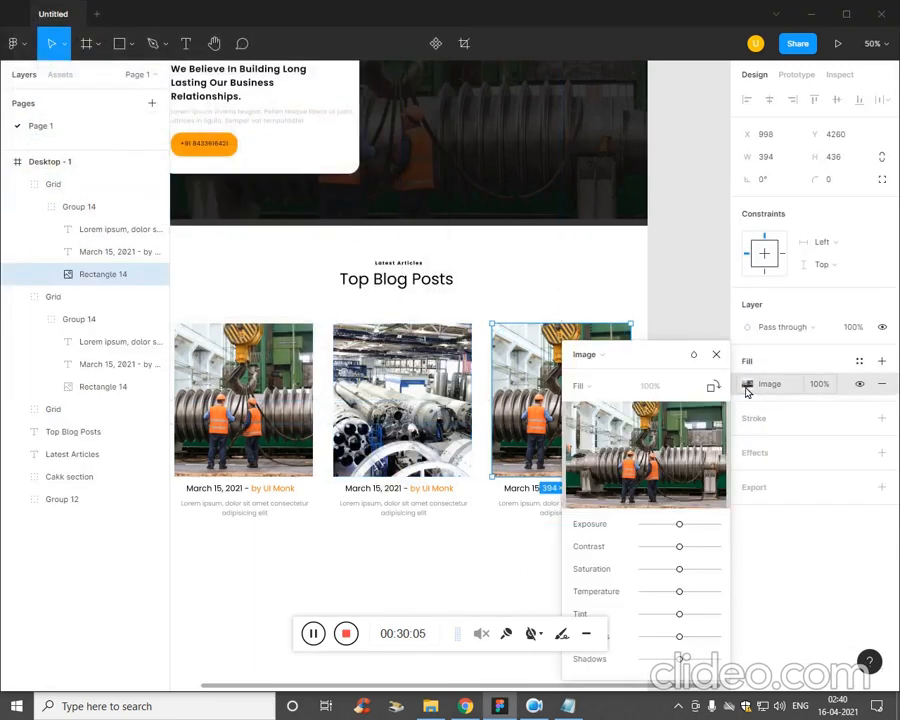
pyautogui.click(640, 446)
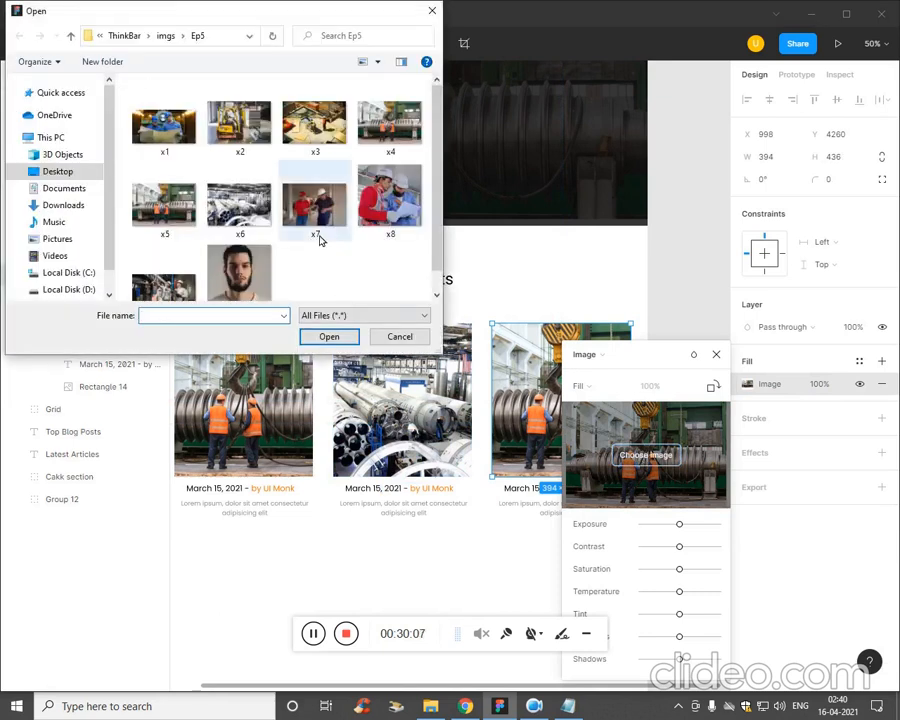
pyautogui.click(262, 215)
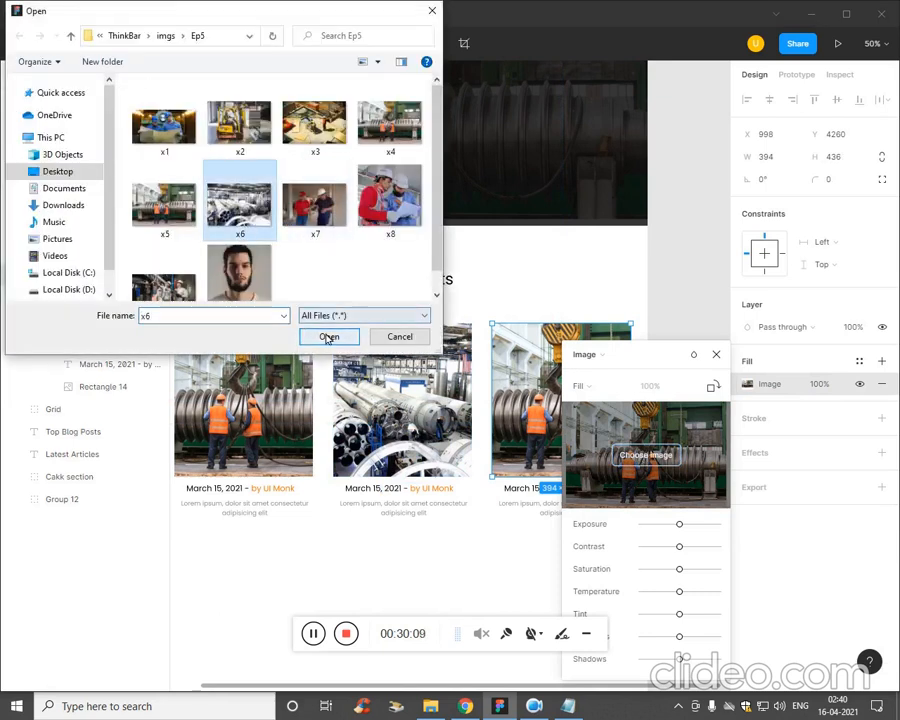
pyautogui.doubleClick(302, 213)
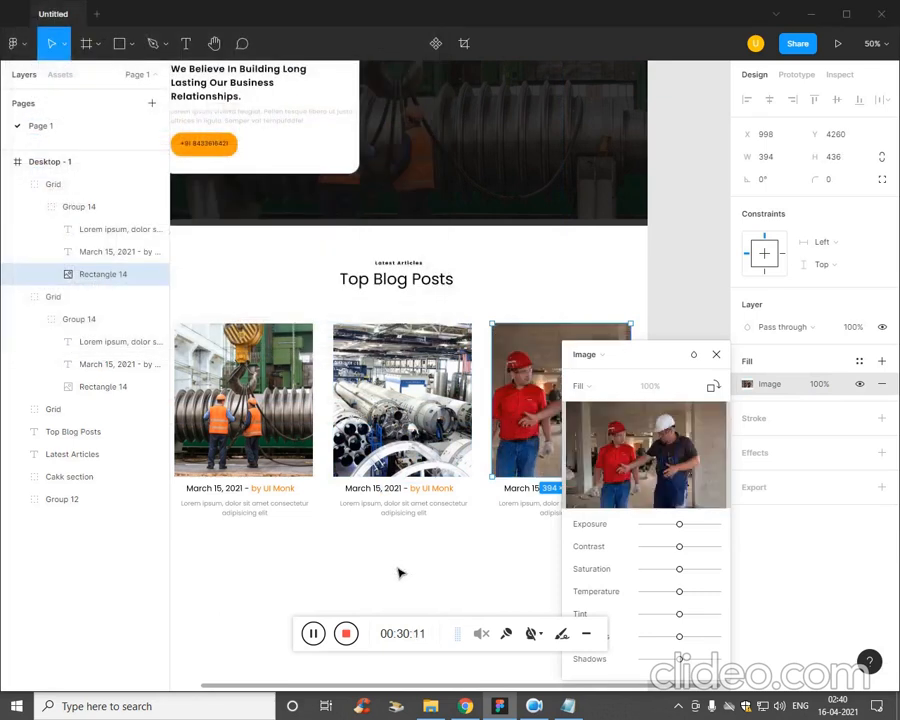
pyautogui.click(711, 398)
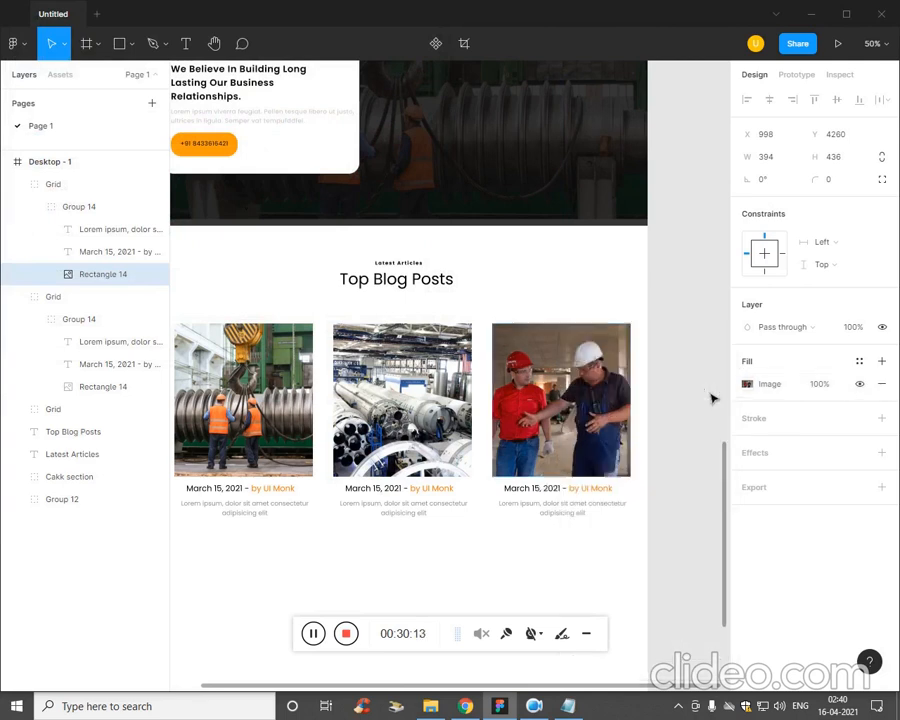
# Group the Latest Articles and Top Blog Posts headings with the three Grid cards, and name the group Blog.
pyautogui.click(423, 585)
pyautogui.hotkey('ctrl', '-')
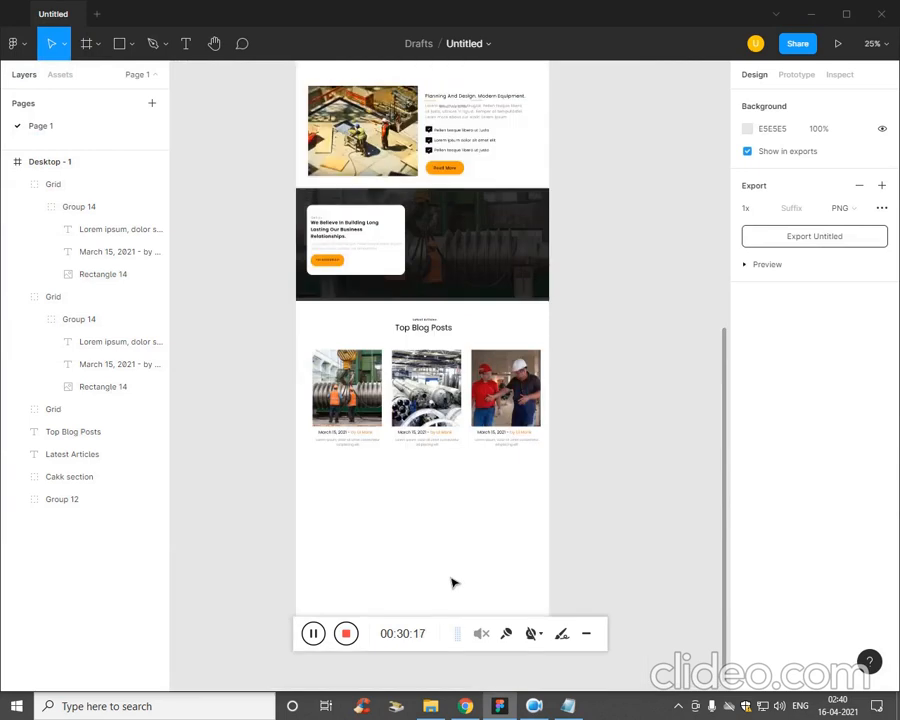
pyautogui.moveTo(451, 507); pyautogui.dragTo(458, 596)
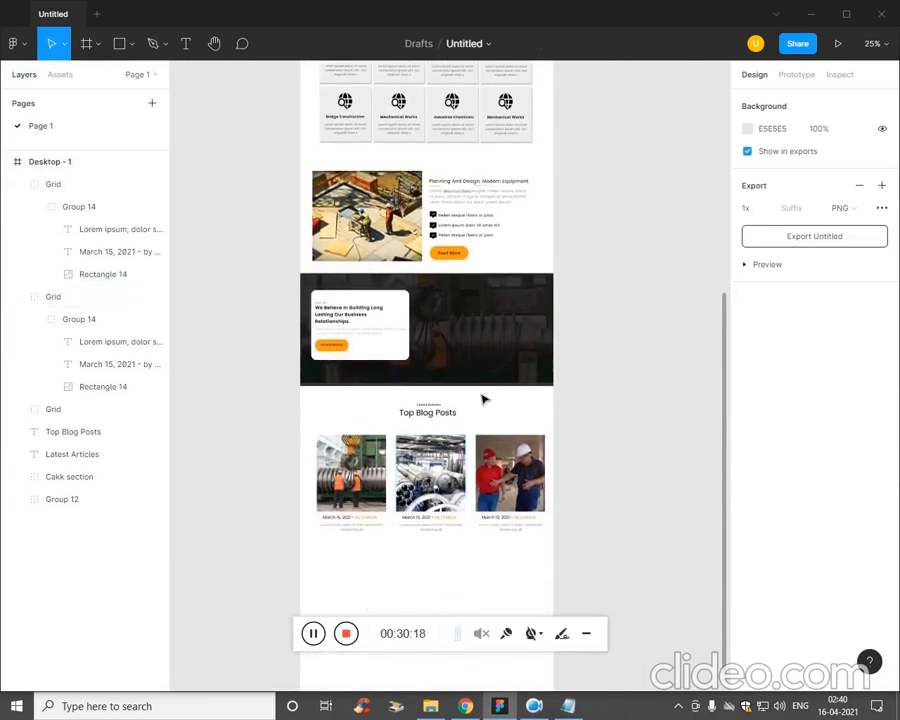
pyautogui.click(69, 476)
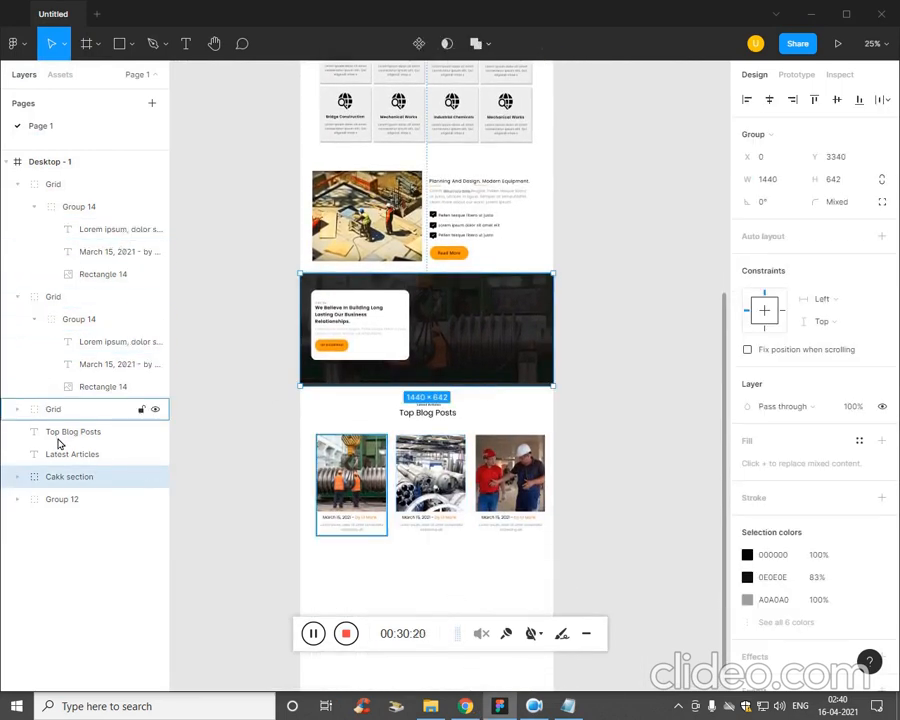
pyautogui.click(74, 412)
pyautogui.click(48, 166)
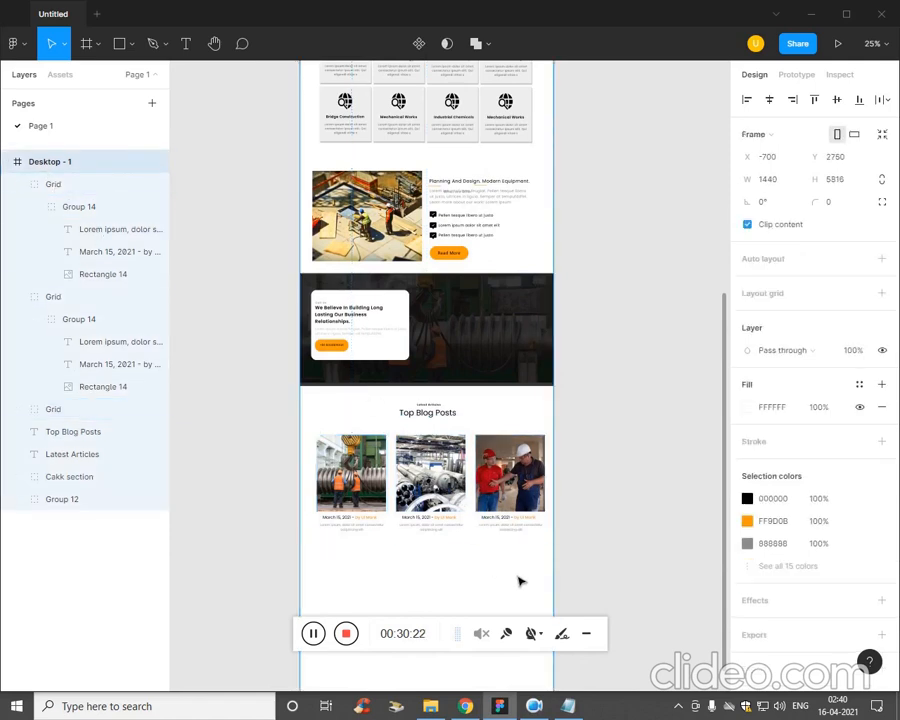
pyautogui.moveTo(526, 556); pyautogui.dragTo(347, 409)
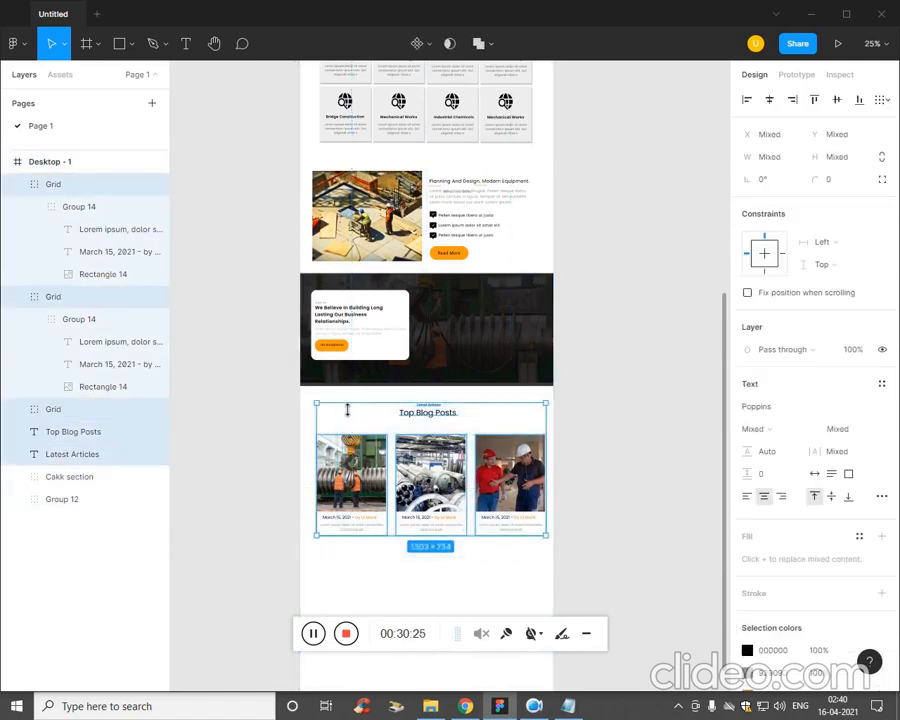
pyautogui.hotkey('ctrl', 'g')
pyautogui.doubleClick(71, 184)
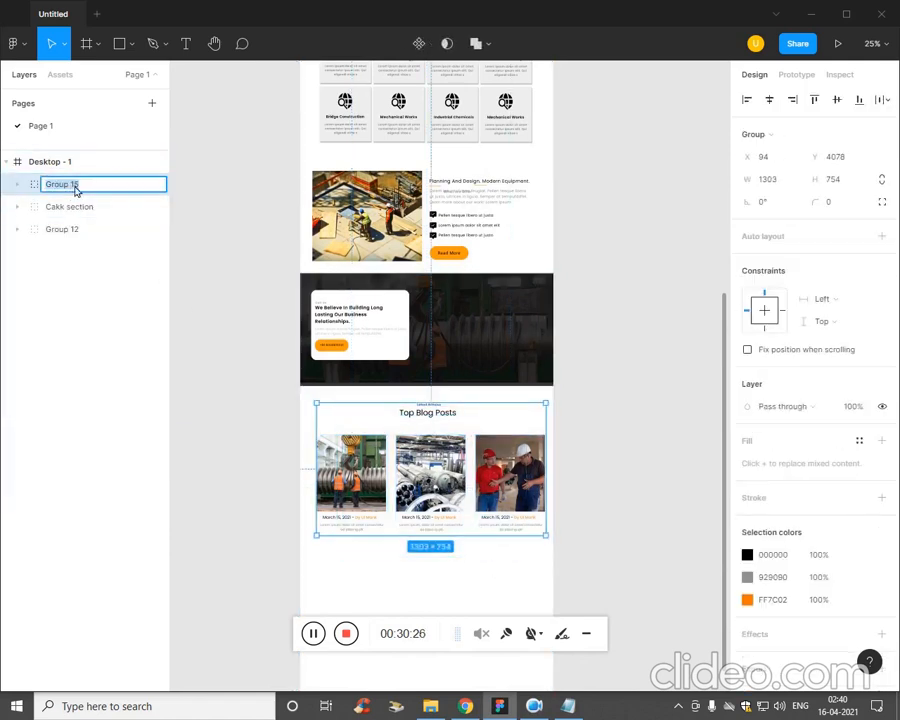
pyautogui.click(422, 663)
# Nudge the Cakk section group down to Y 3385.
pyautogui.click(104, 203)
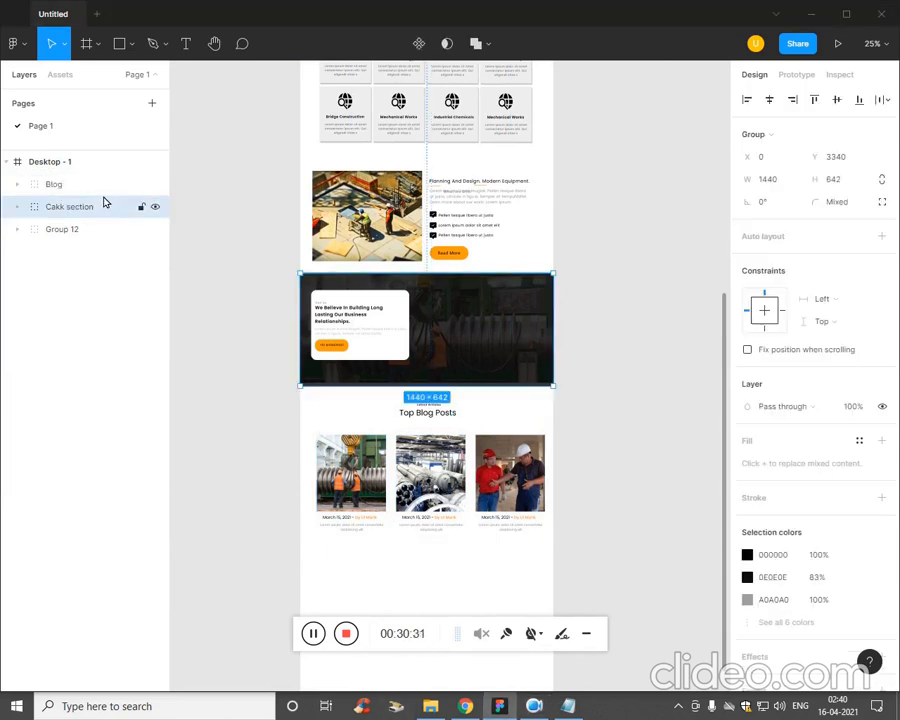
pyautogui.press('Down')
pyautogui.press('Down')
pyautogui.press('Down')
pyautogui.press('Down')
pyautogui.press('Down')
pyautogui.press('Down')
pyautogui.press('Down')
pyautogui.press('Down')
pyautogui.press('Down')
pyautogui.press('Down')
pyautogui.press('Down')
pyautogui.press('Down')
pyautogui.press('Down')
pyautogui.press('Down')
pyautogui.press('Down')
pyautogui.press('Down')
pyautogui.press('Down')
pyautogui.press('Down')
pyautogui.press('Down')
pyautogui.press('Down')
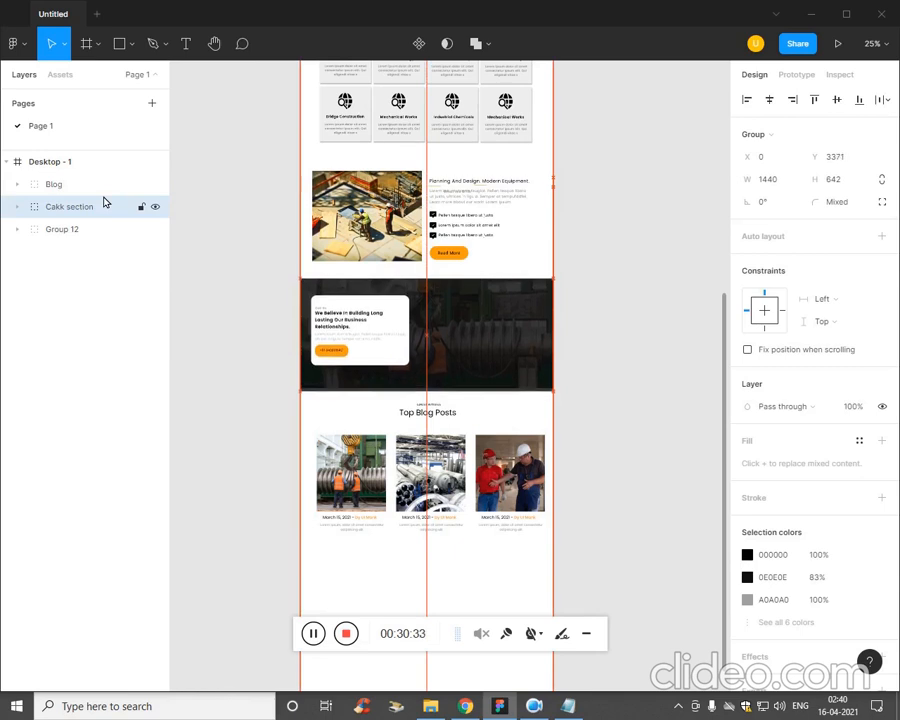
pyautogui.click(83, 192)
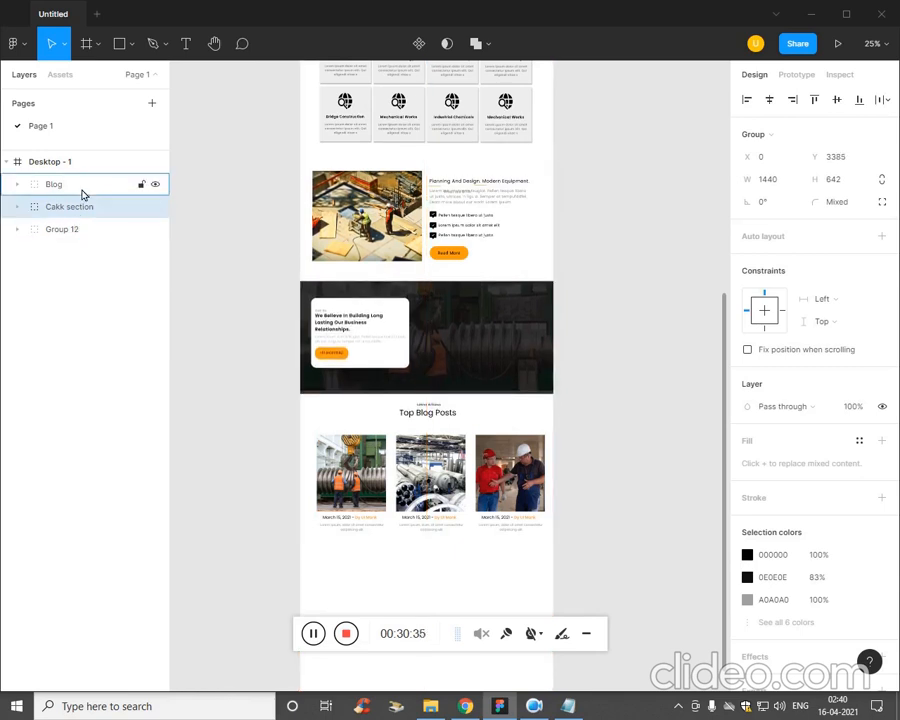
# Nudge the Blog group to X 88 and down to about Y 4111.
pyautogui.press('Down')
pyautogui.press('Down')
pyautogui.press('Down')
pyautogui.press('Down')
pyautogui.press('Down')
pyautogui.press('Down')
pyautogui.press('Down')
pyautogui.press('Down')
pyautogui.press('Down')
pyautogui.press('Down')
pyautogui.press('Down')
pyautogui.press('Down')
pyautogui.press('Down')
pyautogui.press('Down')
pyautogui.press('Down')
pyautogui.press('Down')
pyautogui.press('Down')
pyautogui.press('Down')
pyautogui.press('Down')
pyautogui.press('Down')
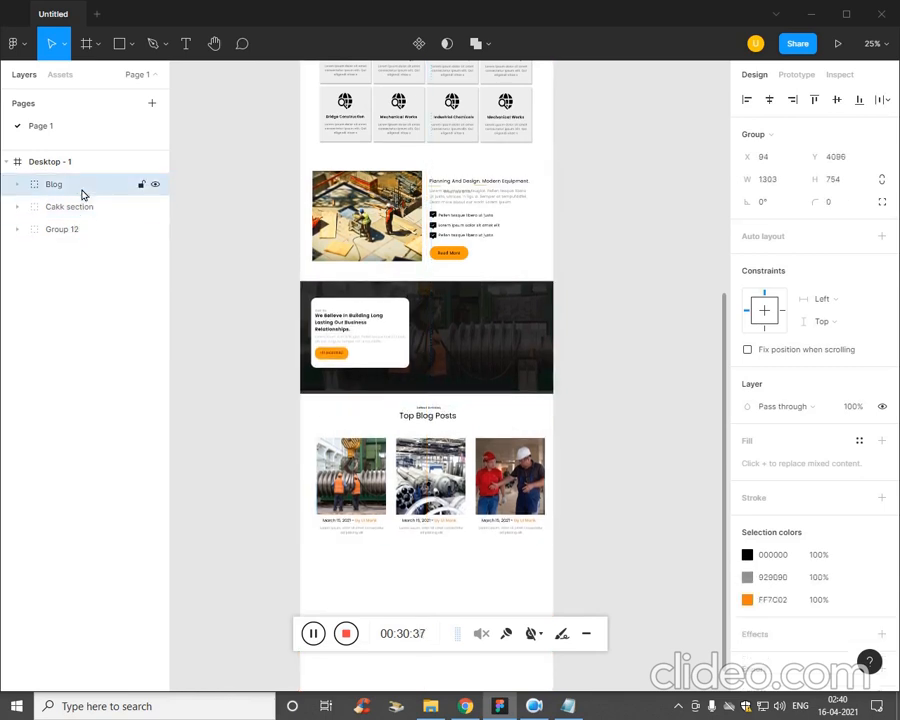
pyautogui.press('Left')
pyautogui.press('Left')
pyautogui.press('Left')
pyautogui.press('Left')
pyautogui.press('Left')
pyautogui.press('Left')
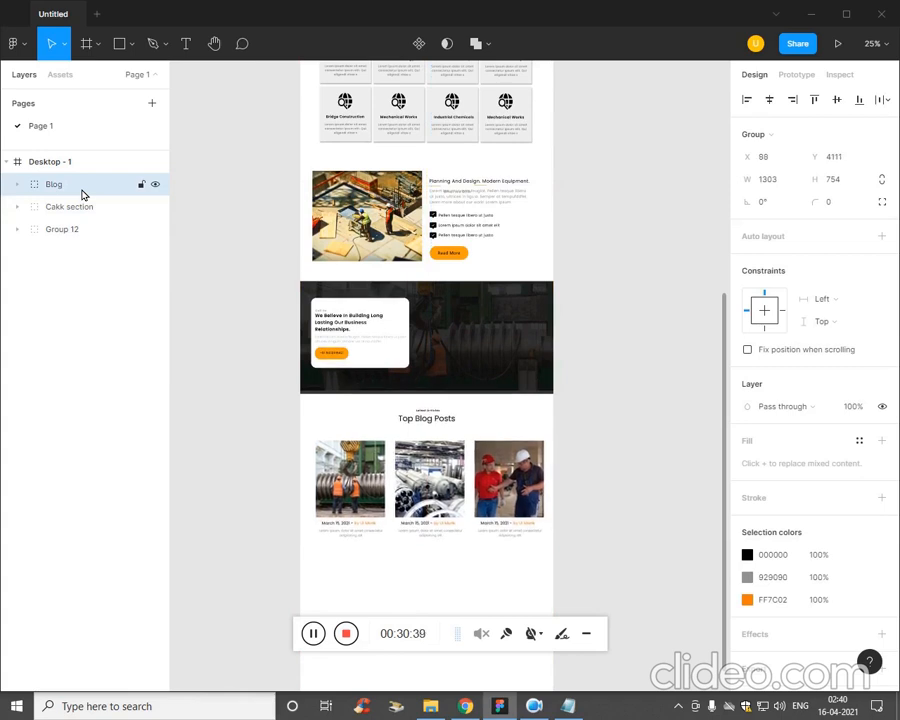
pyautogui.press('Up')
pyautogui.click(655, 457)
# Extend the Desktop - 1 frame downward to make room for another section below the blog cards.
pyautogui.scroll(5, 653, 460)
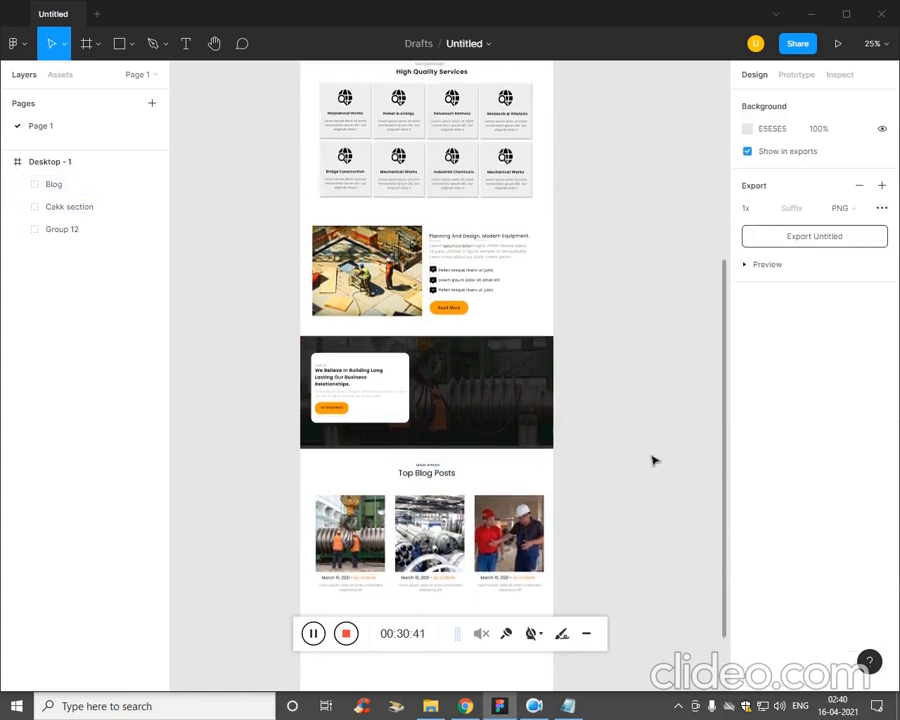
pyautogui.scroll(-2, 576, 378)
pyautogui.scroll(-2, 456, 463)
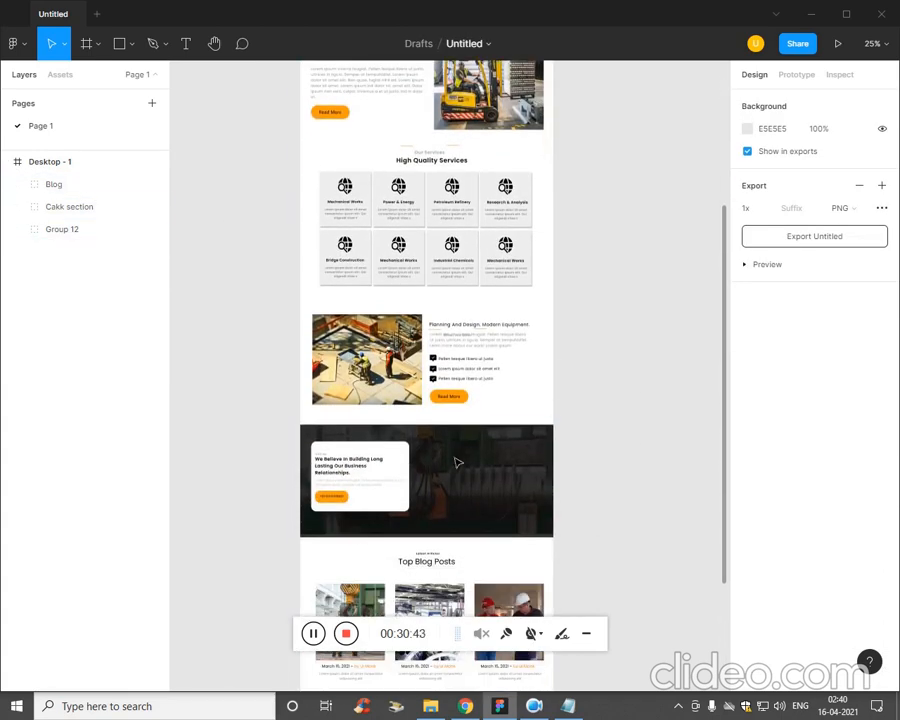
pyautogui.scroll(-9, 291, 628)
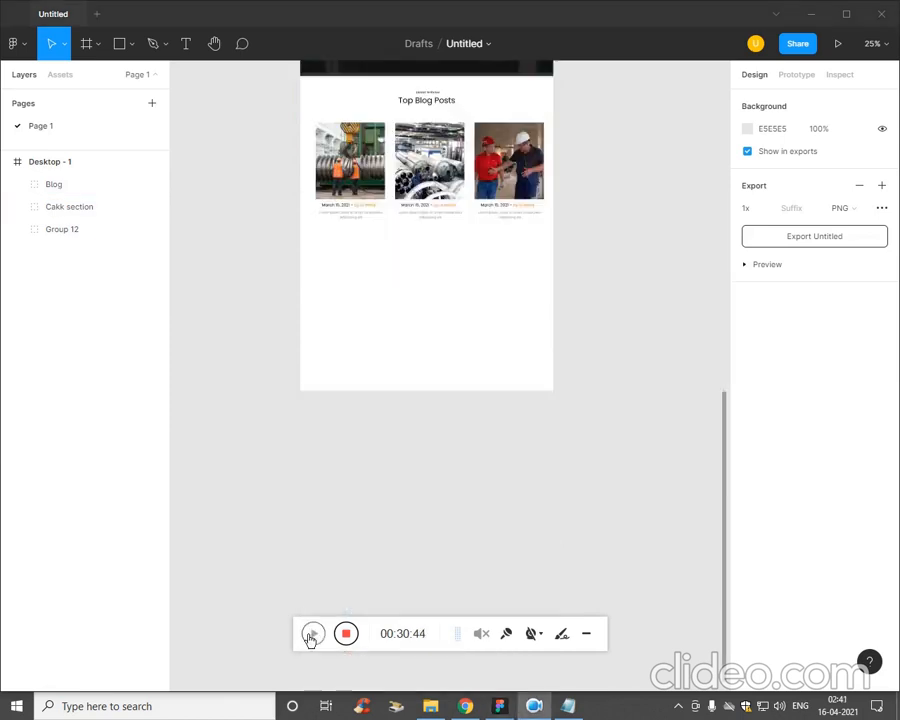
pyautogui.click(30, 161)
pyautogui.moveTo(474, 438); pyautogui.dragTo(470, 560)
pyautogui.click(224, 290)
# Draw a full-width rectangle about 1532 × 840 below the blog cards and move it into the Desktop - 1 frame.
pyautogui.click(131, 44)
pyautogui.click(107, 77)
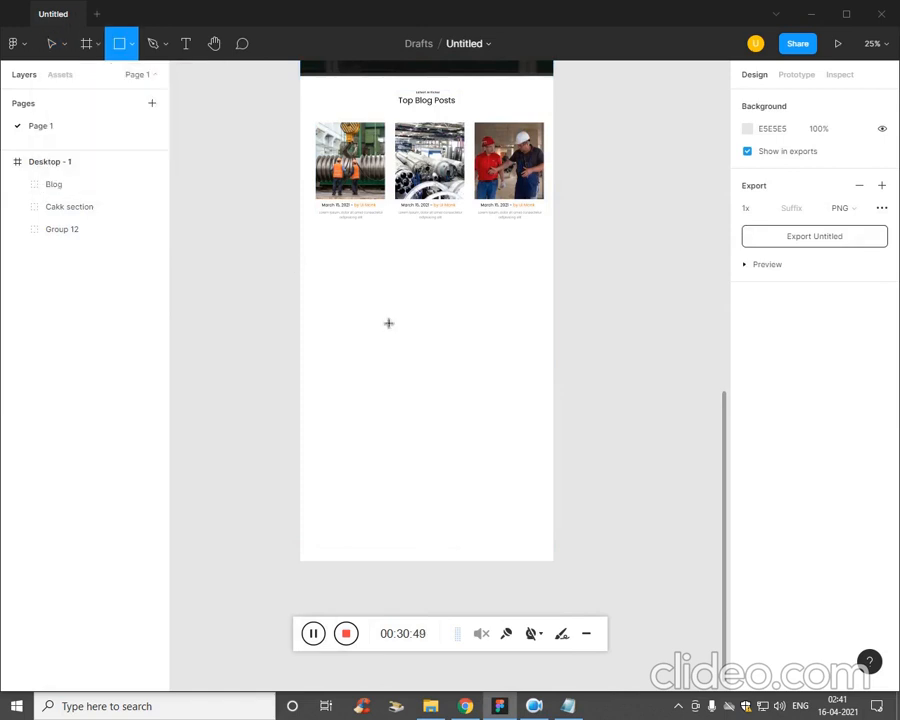
pyautogui.moveTo(289, 252)
pyautogui.mouseDown()
pyautogui.moveTo(426, 348)
pyautogui.moveTo(561, 404)
pyautogui.mouseUp()
pyautogui.click(494, 474)
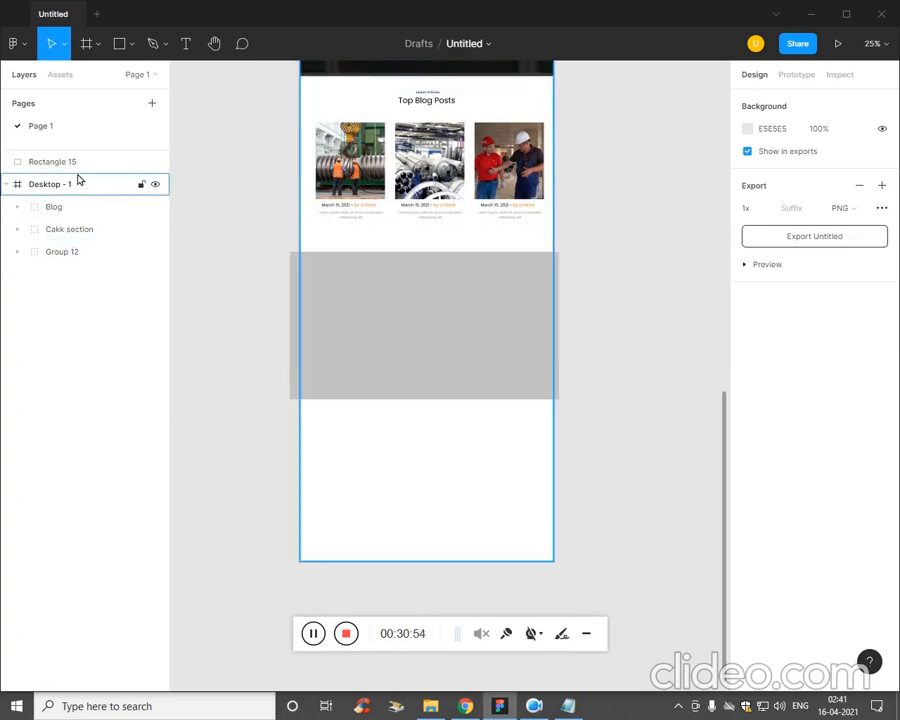
pyautogui.moveTo(76, 165); pyautogui.dragTo(78, 204)
pyautogui.click(116, 385)
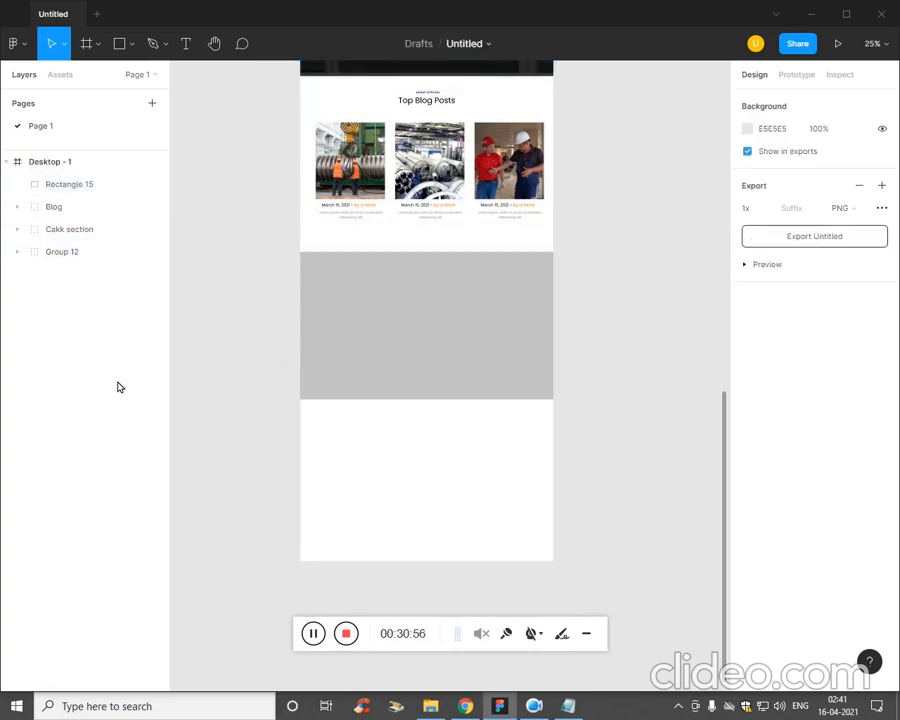
# Fill the new rectangle with the x8 image from the Ep5 folder.
pyautogui.click(381, 332)
pyautogui.click(133, 45)
pyautogui.click(110, 178)
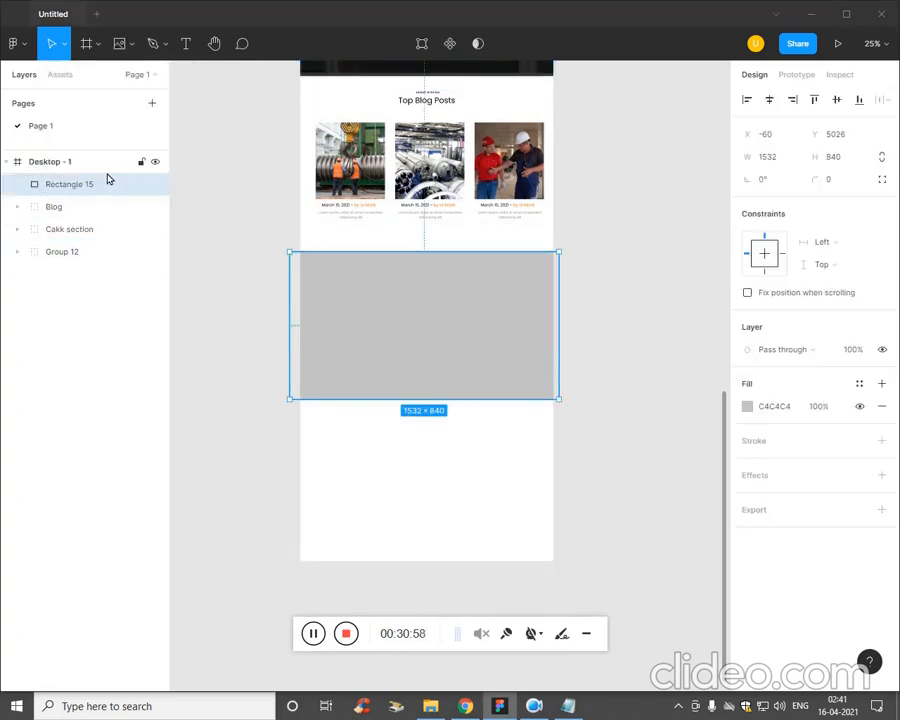
pyautogui.click(420, 212)
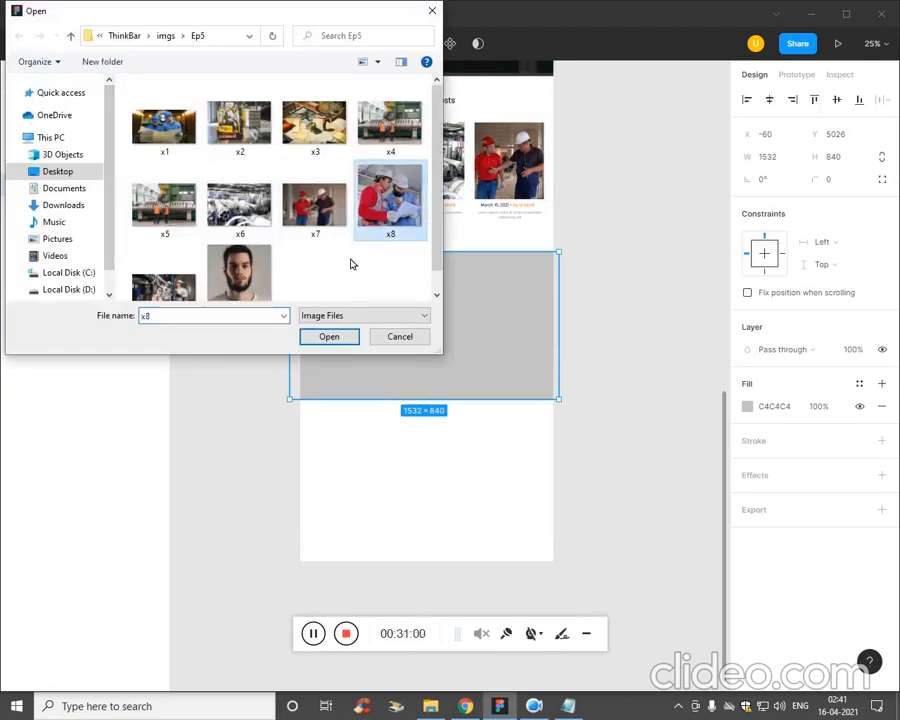
pyautogui.click(329, 336)
pyautogui.click(392, 344)
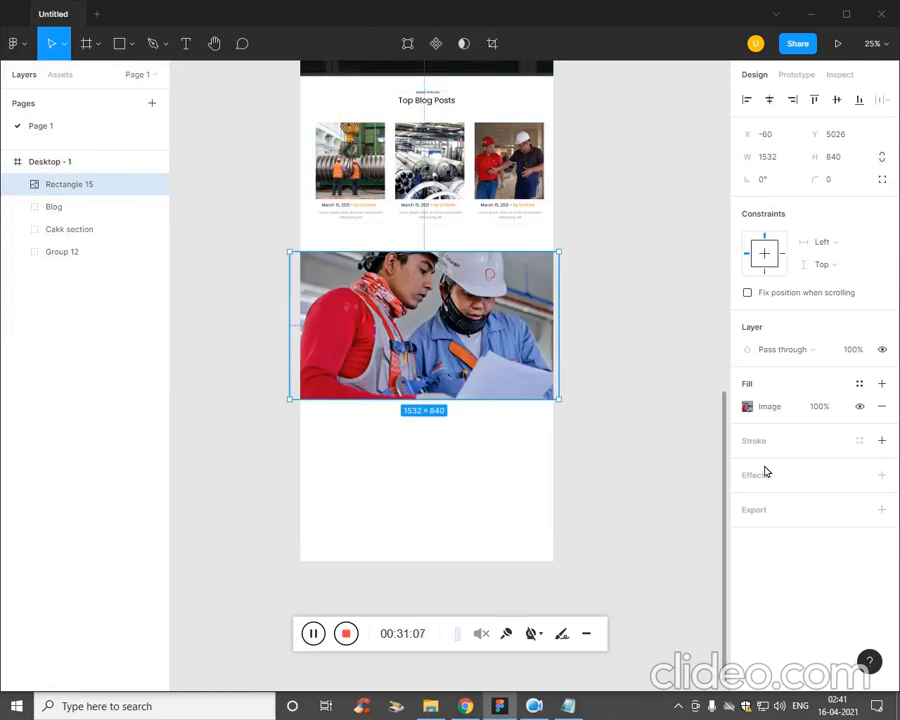
# Replace the banner rectangle's image fill with x7 from the Ep5 folder.
pyautogui.click(747, 405)
pyautogui.click(745, 408)
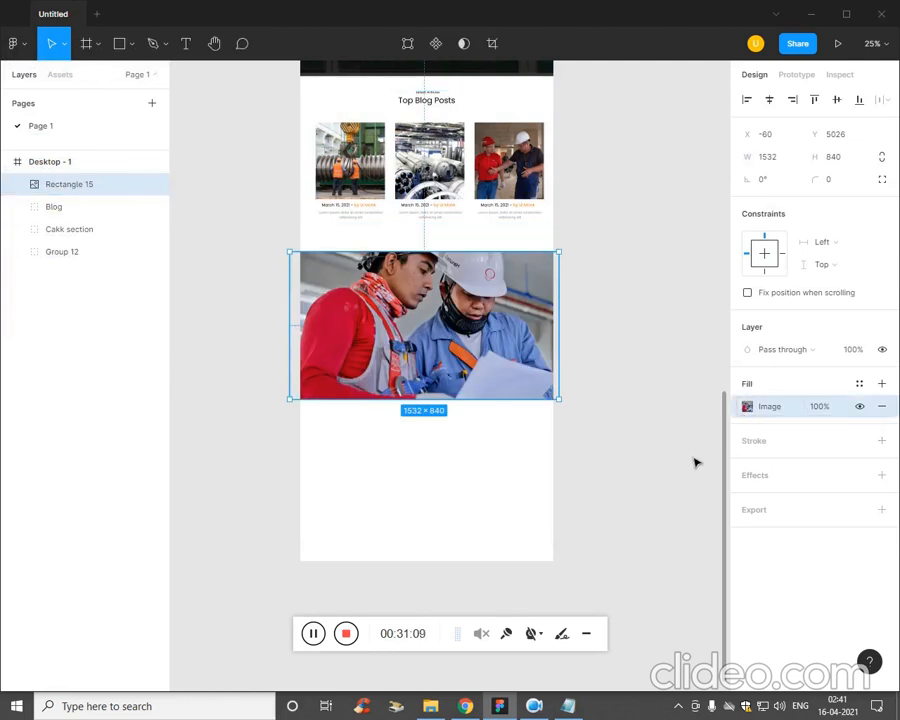
pyautogui.click(747, 407)
pyautogui.click(645, 455)
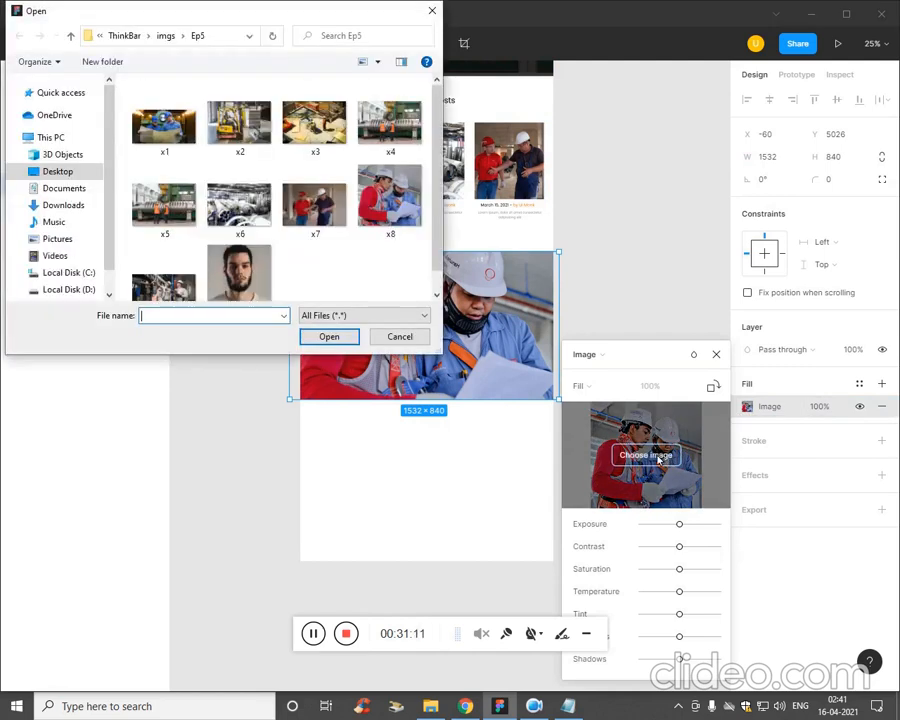
pyautogui.doubleClick(312, 205)
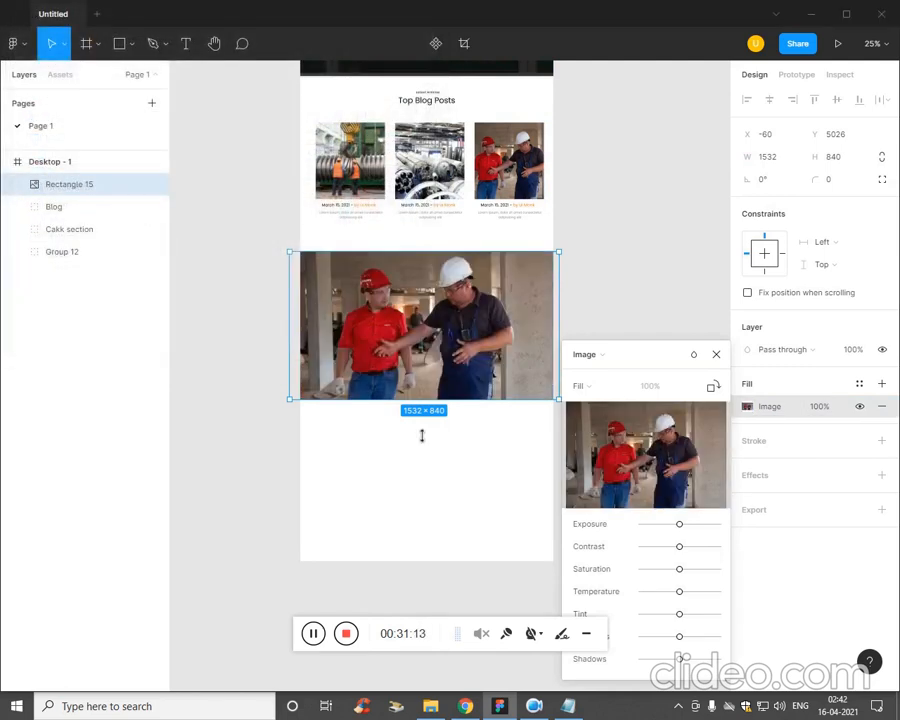
pyautogui.press('Escape')
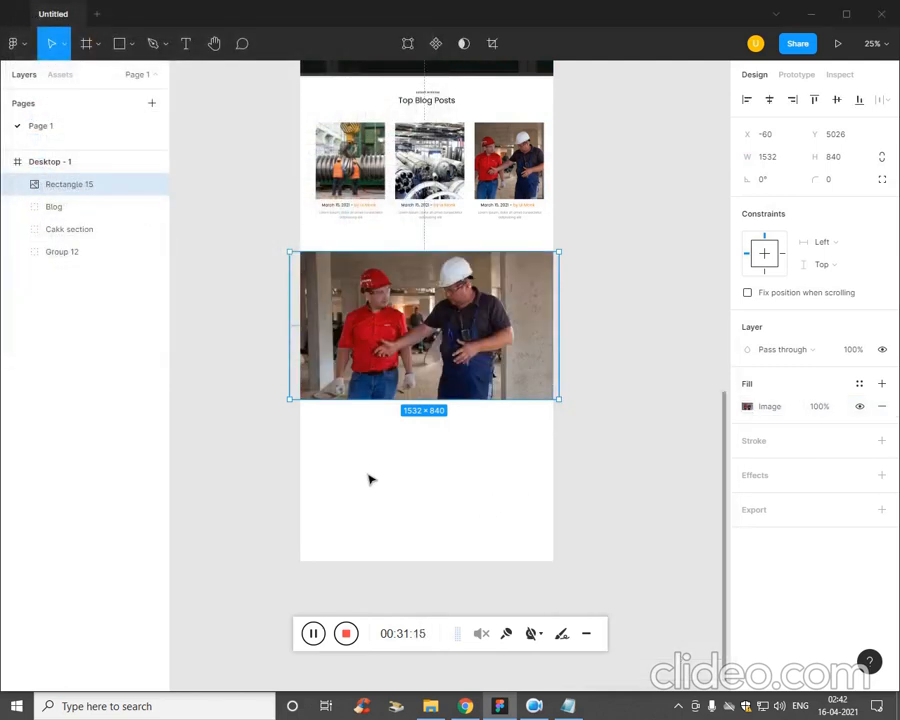
pyautogui.press('Escape')
# Draw an overlay rectangle about 1476 × 852 covering the banner image.
pyautogui.click(131, 43)
pyautogui.click(107, 78)
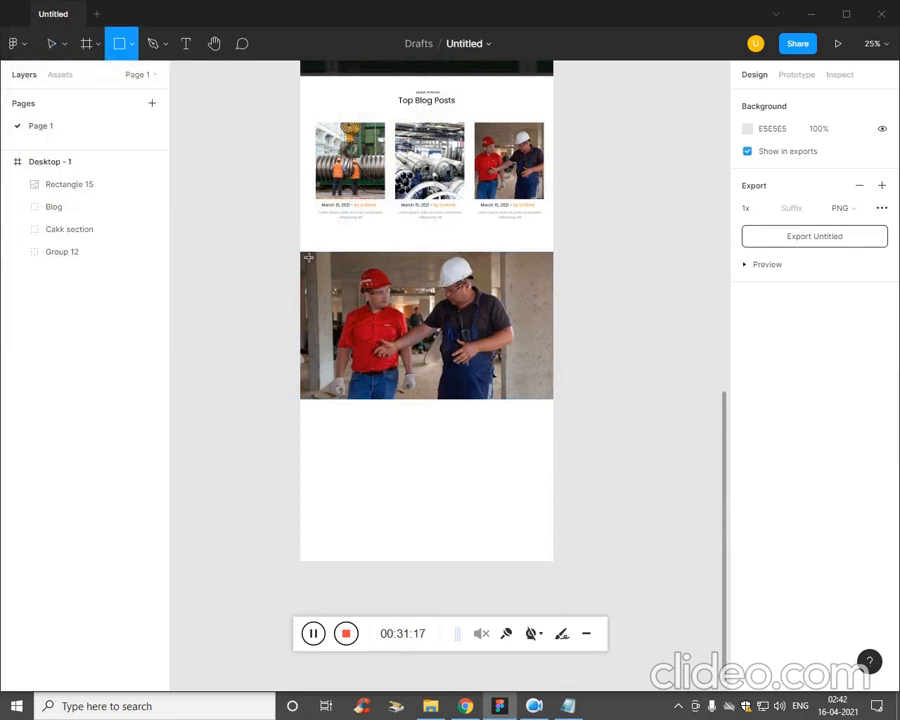
pyautogui.moveTo(293, 251)
pyautogui.mouseDown()
pyautogui.moveTo(536, 376)
pyautogui.moveTo(563, 409)
pyautogui.mouseUp()
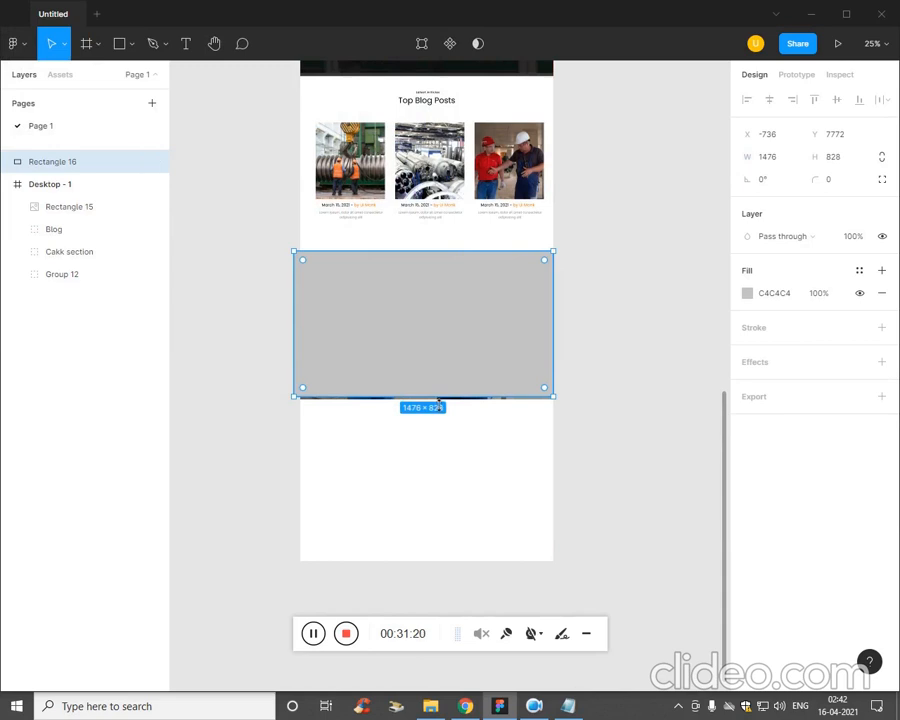
pyautogui.moveTo(439, 405); pyautogui.dragTo(439, 412)
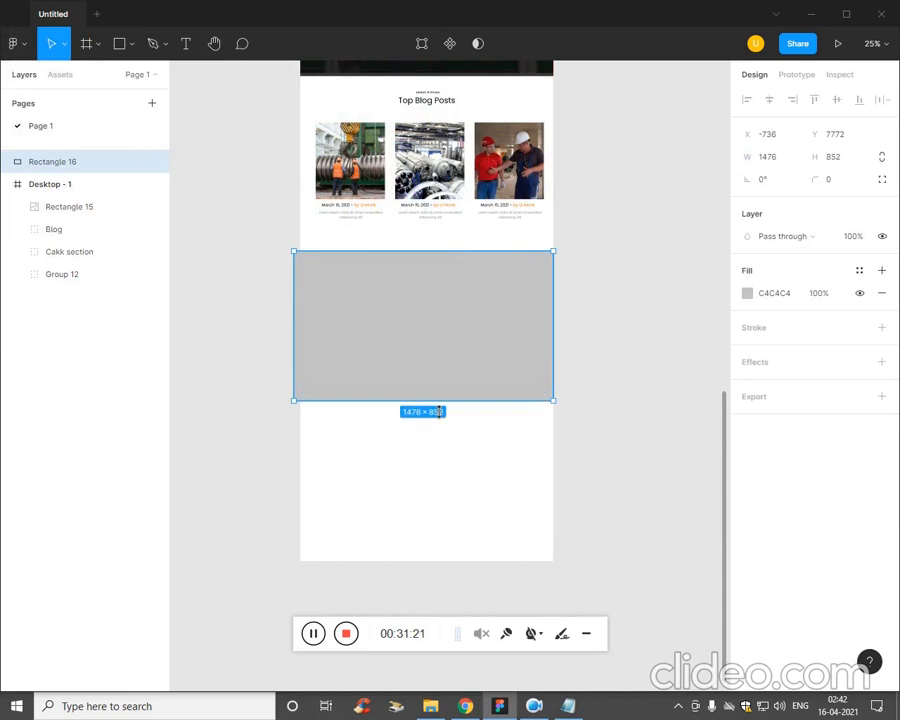
# Set the overlay rectangle's fill to black 000000 and lower the fill opacity so the photo shows through.
pyautogui.click(747, 294)
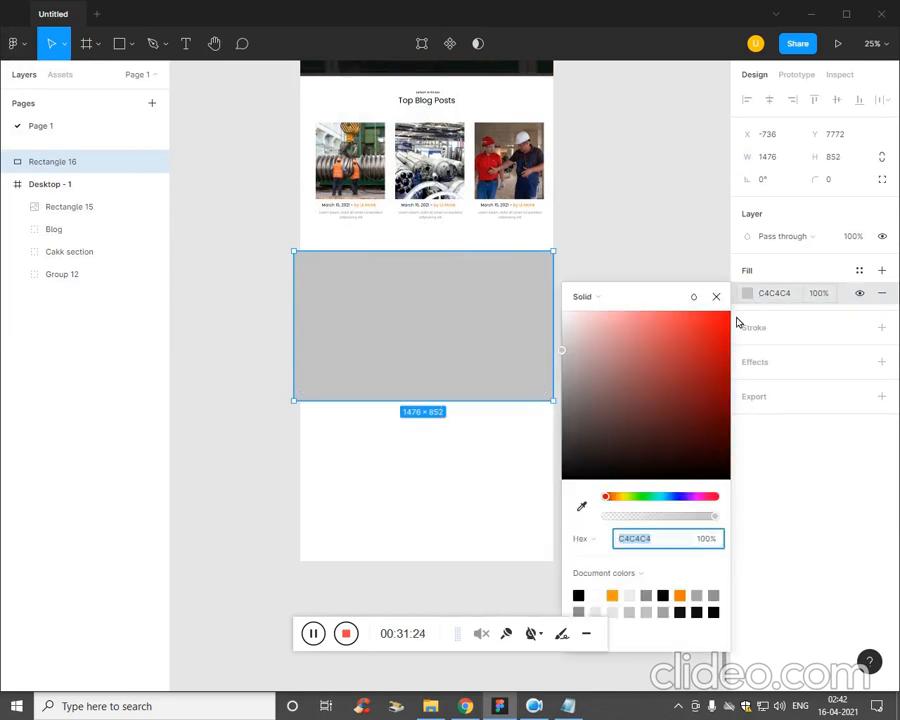
pyautogui.moveTo(648, 440); pyautogui.dragTo(565, 497)
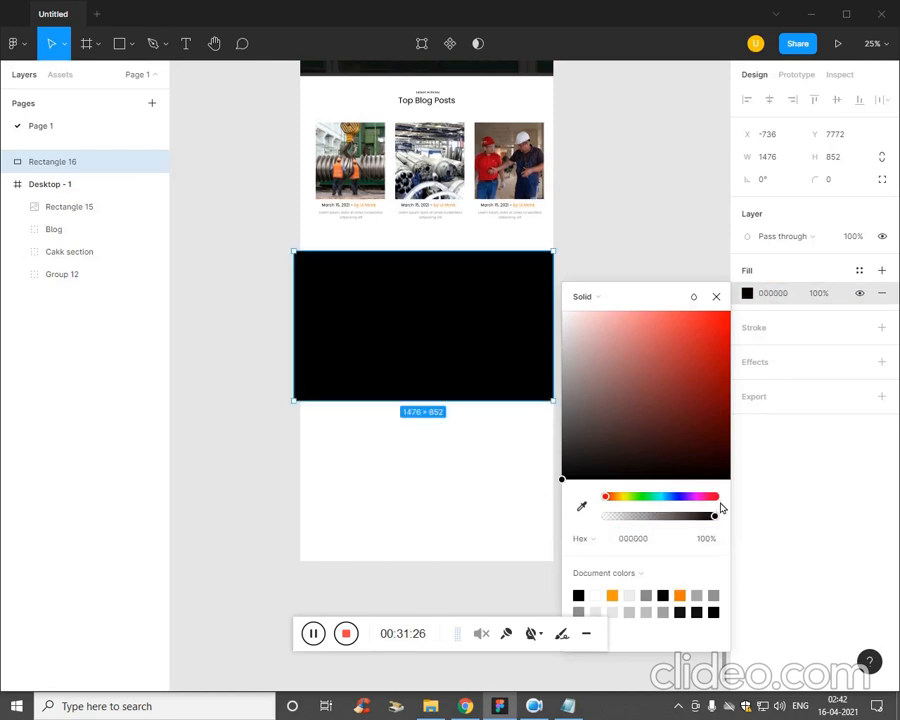
pyautogui.moveTo(712, 518)
pyautogui.mouseDown()
pyautogui.moveTo(697, 523)
pyautogui.moveTo(705, 517)
pyautogui.mouseUp()
pyautogui.click(444, 476)
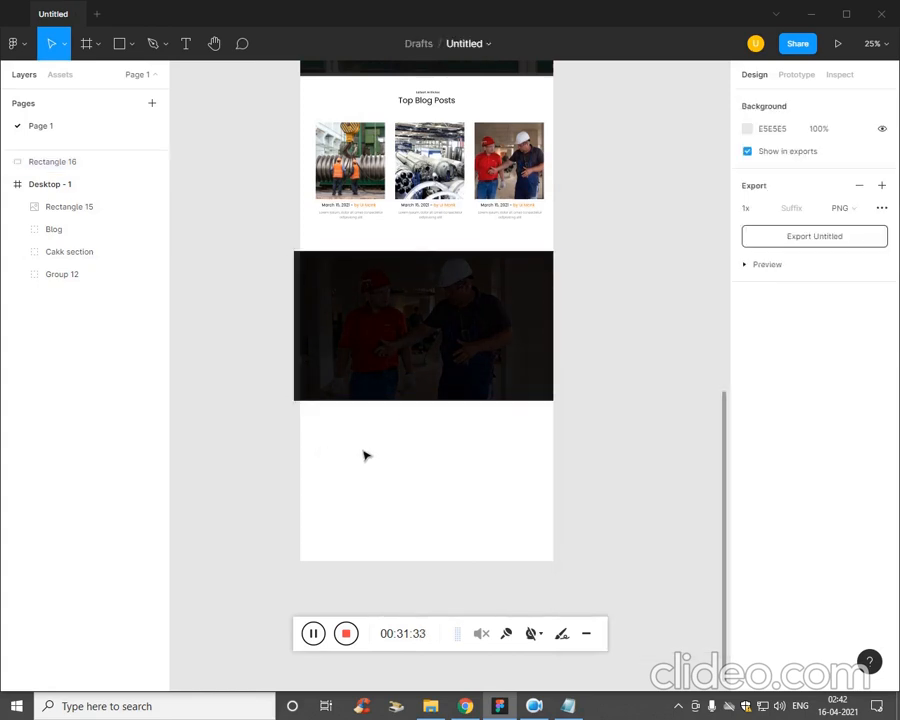
# Move the dark overlay rectangle into the Desktop - 1 frame, directly above the banner image layer.
pyautogui.hotkey('ctrl', '+')
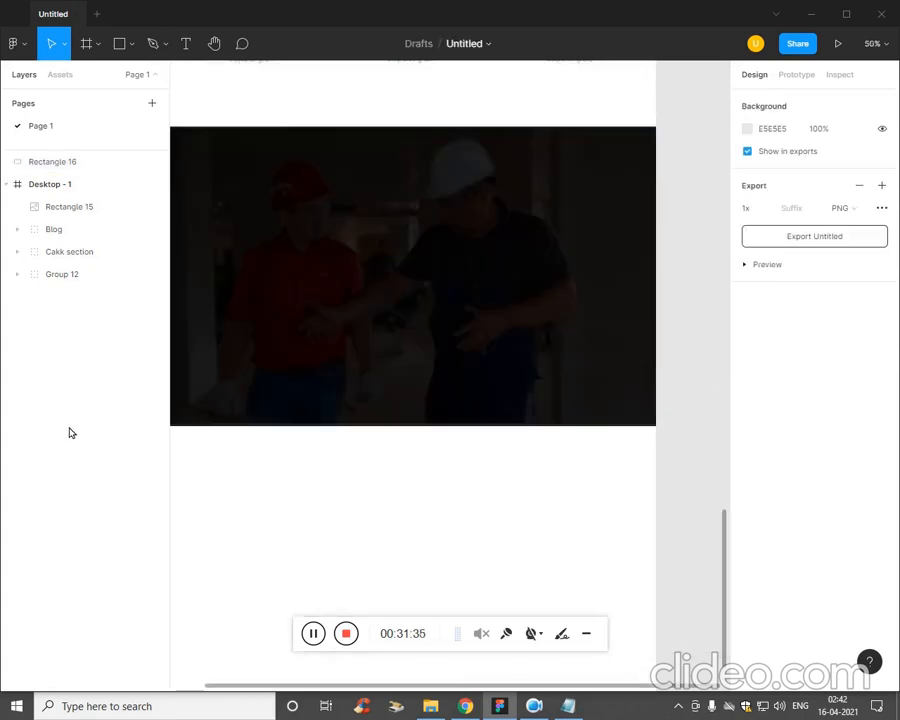
pyautogui.moveTo(70, 163); pyautogui.dragTo(90, 182)
pyautogui.click(283, 518)
pyautogui.click(277, 530)
pyautogui.hotkey('ctrl', '-')
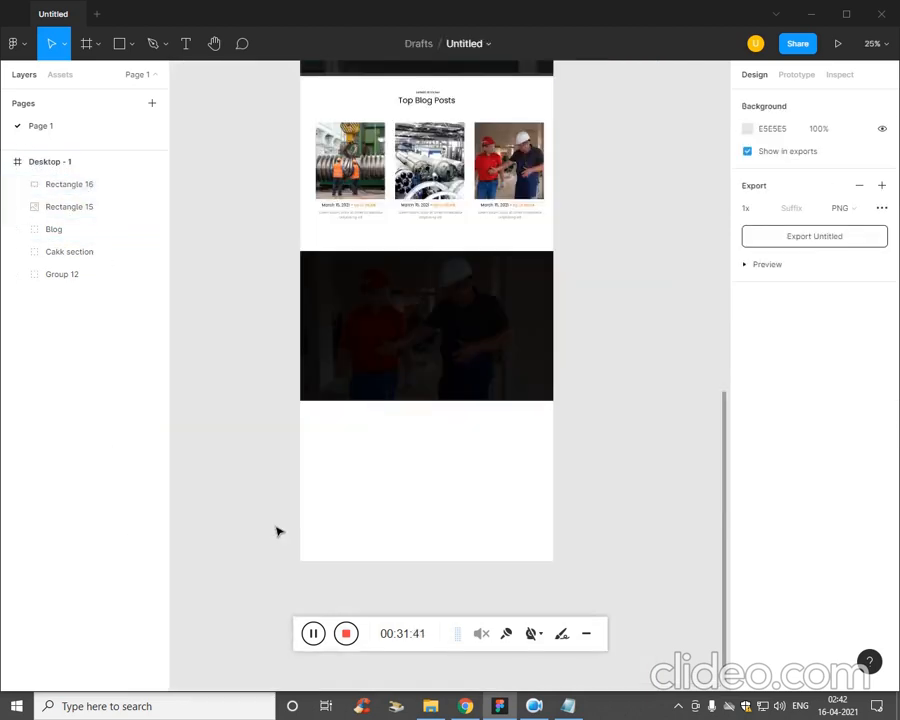
# Copy "Our Stats" from the Plan file in Notepad into a new text on the dark banner, with white FFFFFF fill.
pyautogui.click(315, 636)
pyautogui.click(568, 706)
pyautogui.click(621, 374)
pyautogui.moveTo(606, 267); pyautogui.dragTo(531, 272)
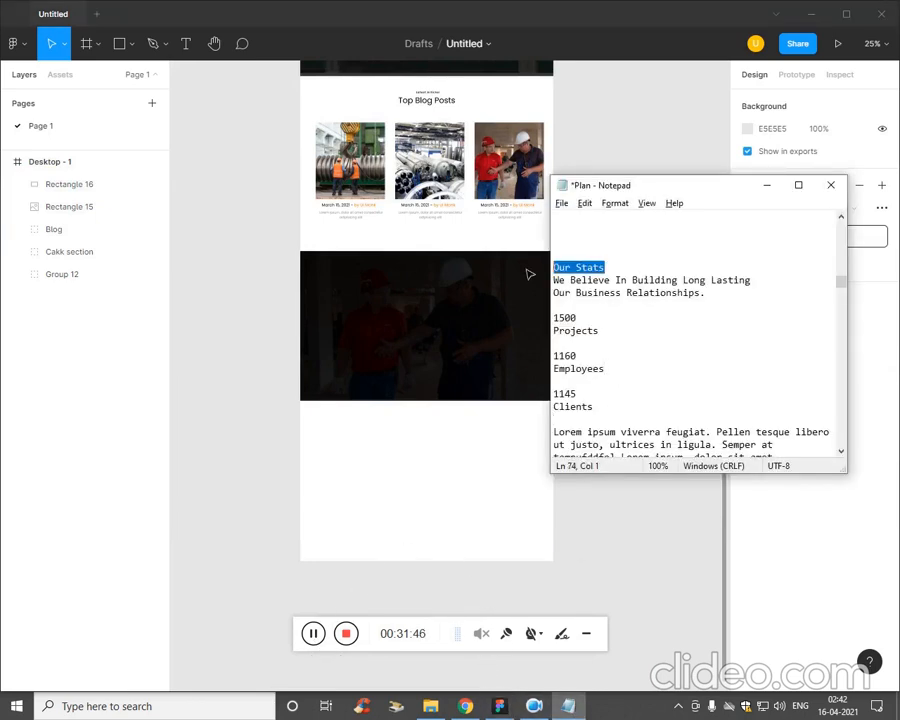
pyautogui.click(444, 500)
pyautogui.press('t')
pyautogui.click(419, 290)
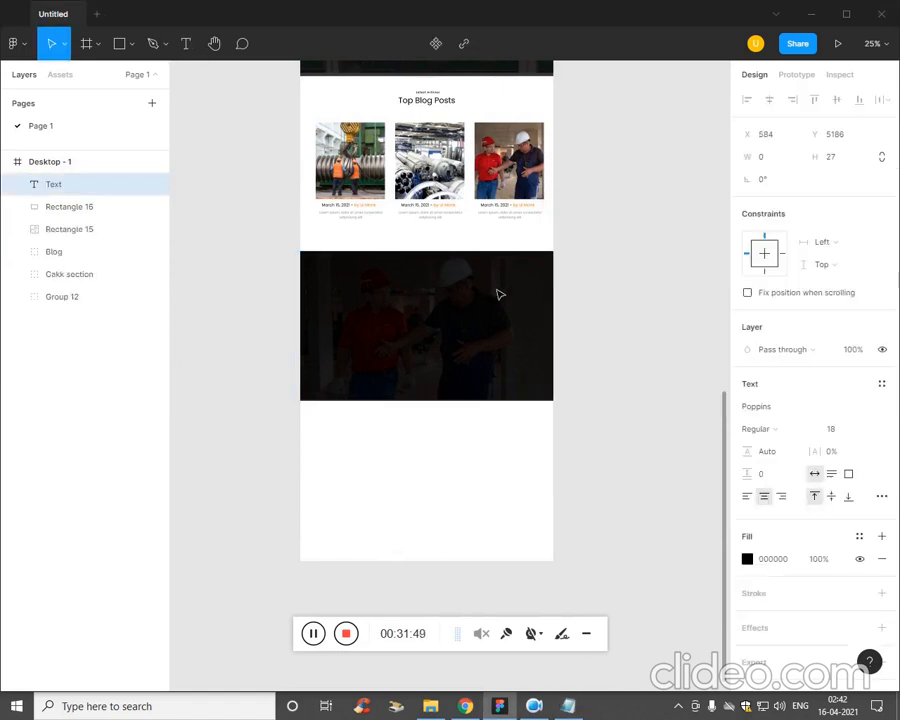
pyautogui.click(747, 558)
pyautogui.moveTo(643, 458); pyautogui.dragTo(518, 359)
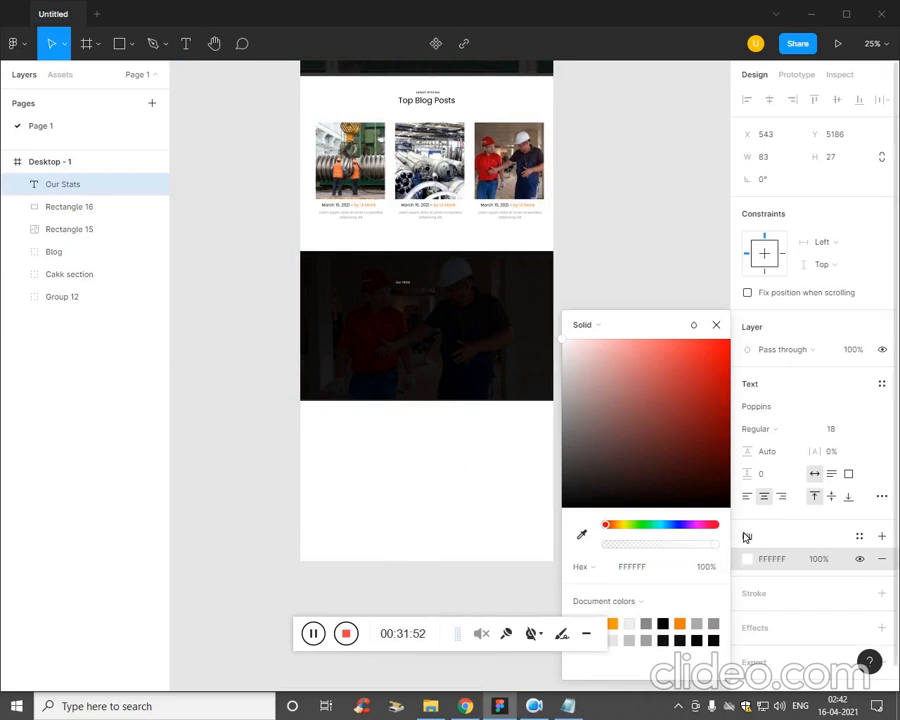
# Set the font size of the Our Stats text to 20.
pyautogui.click(846, 430)
pyautogui.write('2')
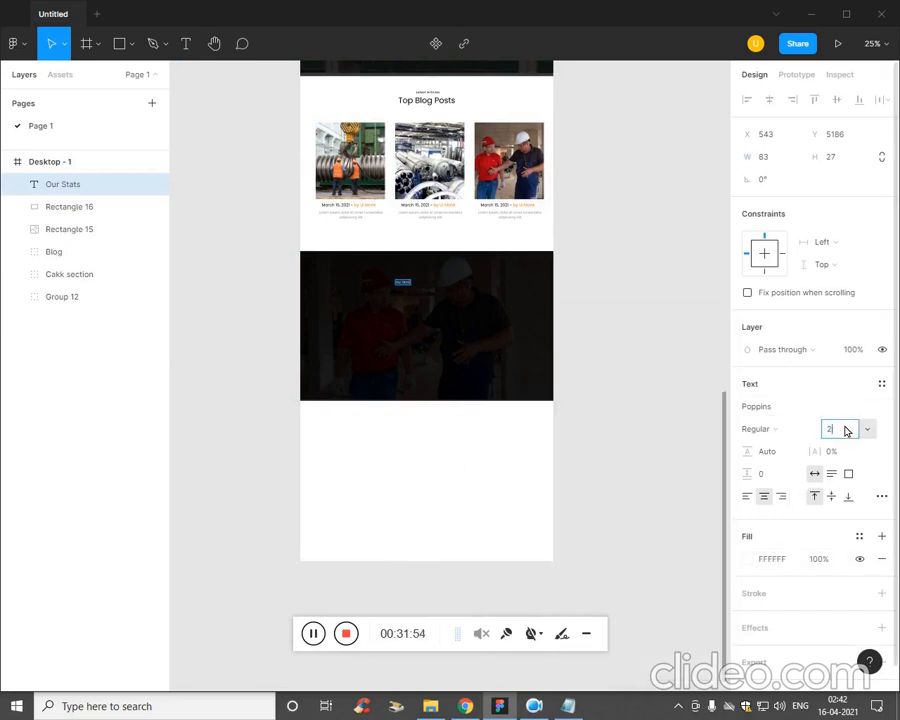
pyautogui.write('0')
pyautogui.press('Return')
pyautogui.hotkey('ctrl', '+')
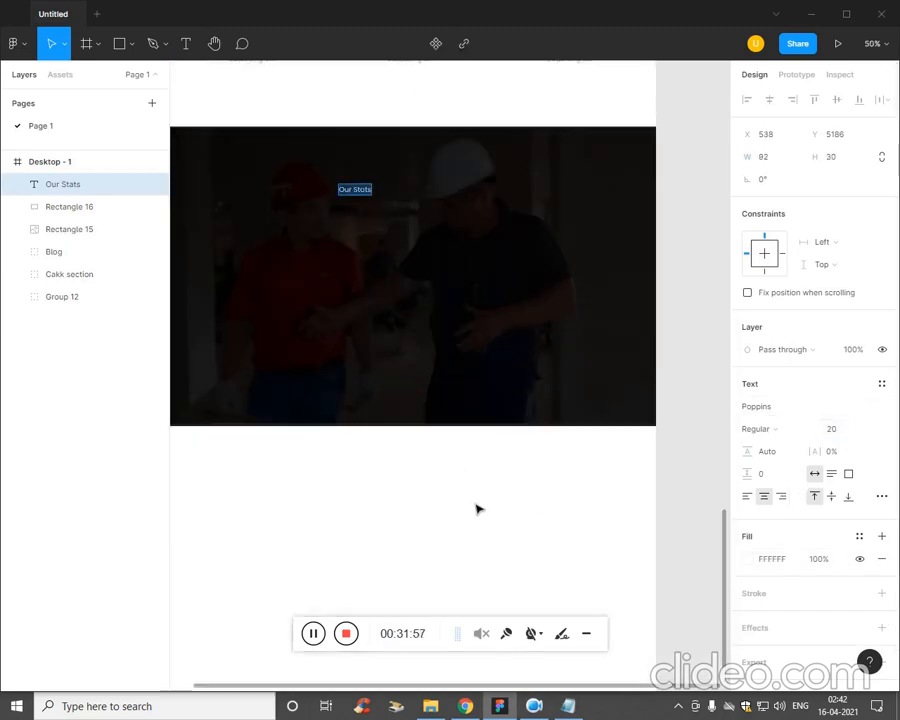
pyautogui.click(480, 507)
# Set the font size of the Our Stats text to 25.
pyautogui.doubleClick(366, 191)
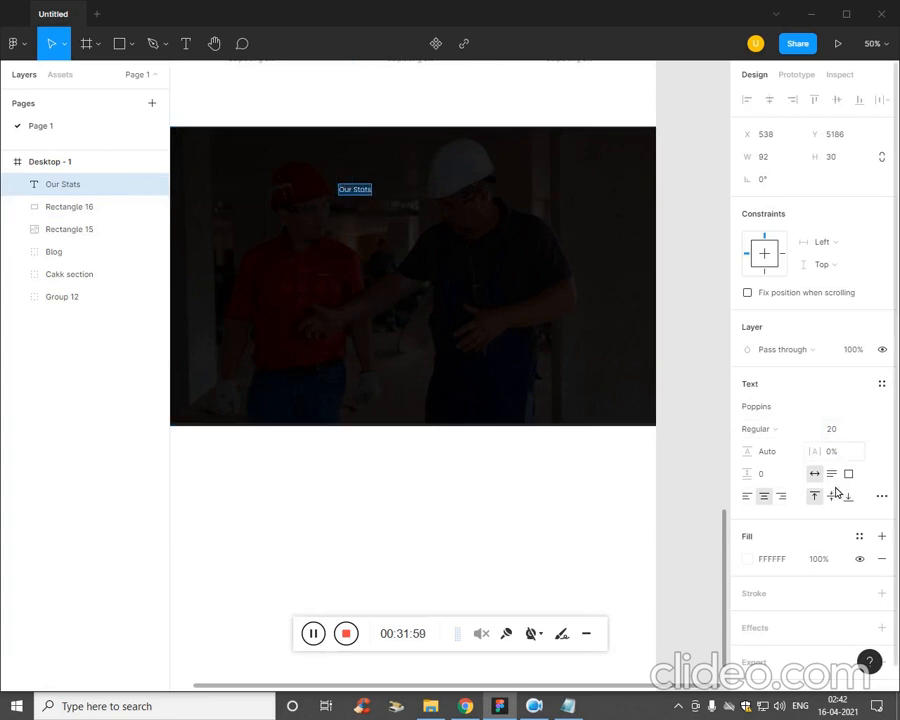
pyautogui.click(844, 433)
pyautogui.write('23')
pyautogui.press('Return')
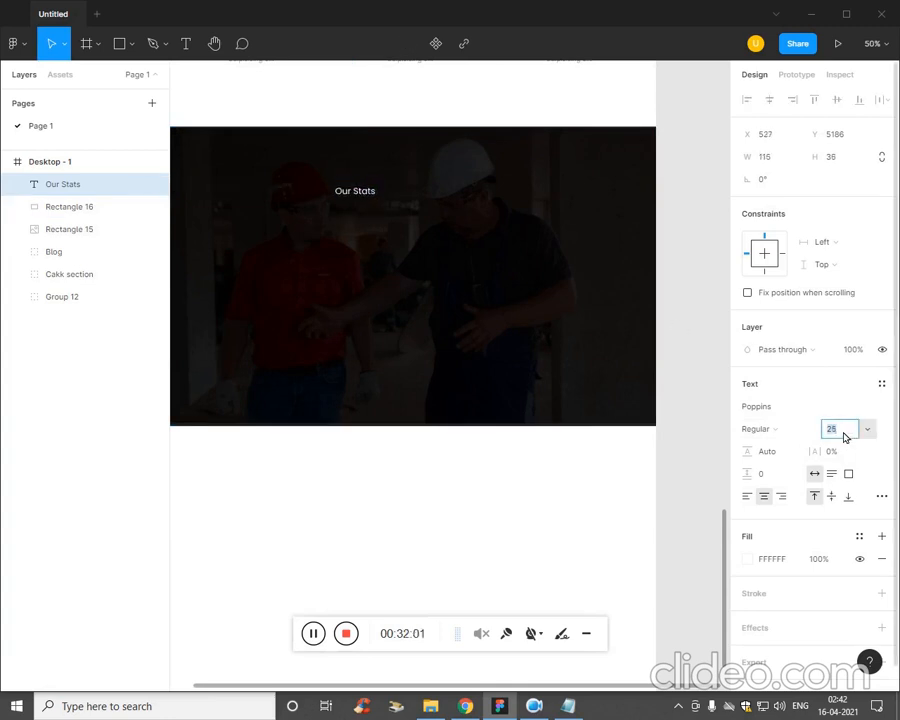
pyautogui.press('Up')
pyautogui.press('Up')
pyautogui.press('Up')
pyautogui.press('Up')
pyautogui.press('Up')
pyautogui.press('Down')
pyautogui.press('Down')
pyautogui.press('Down')
pyautogui.press('Escape')
# Copy the "We Believe In Building Long Lasting Our Business Relationships." heading from Notepad into a text box about 818 × 52 below Our Stats.
pyautogui.press('t')
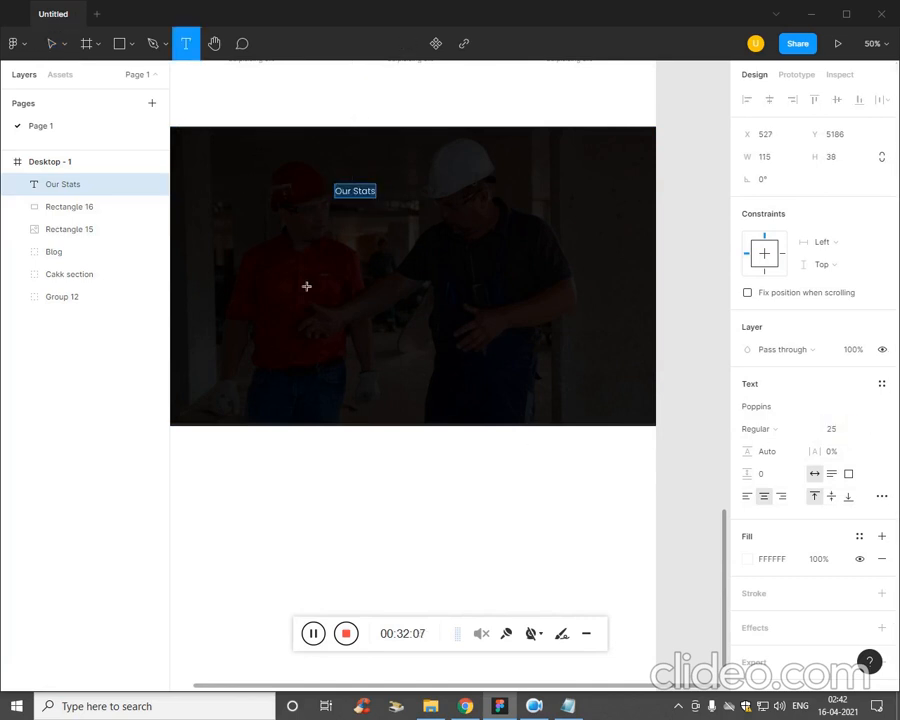
pyautogui.click(568, 706)
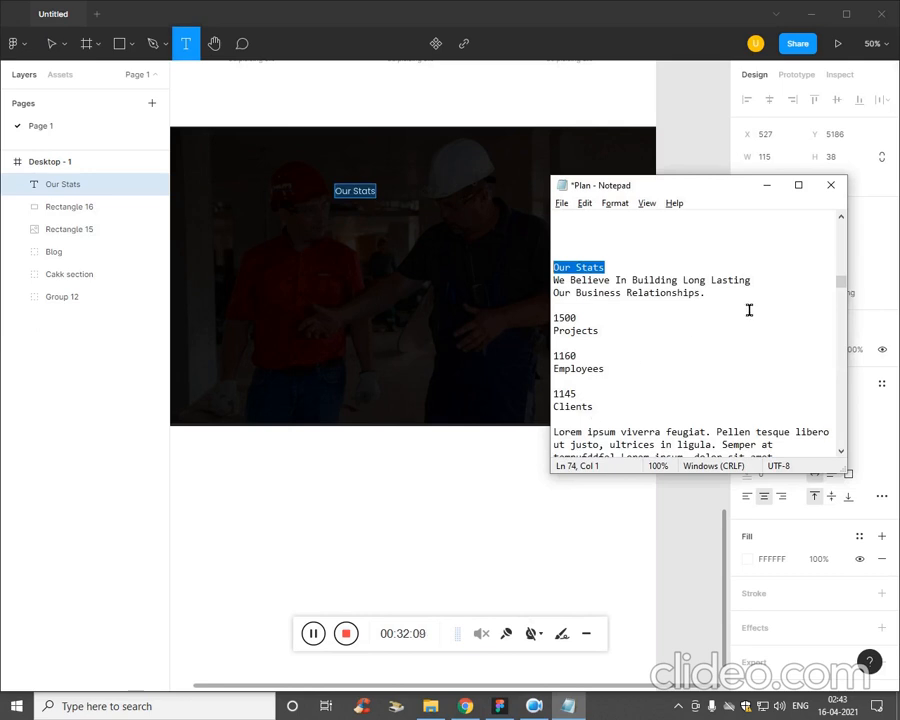
pyautogui.moveTo(744, 300); pyautogui.dragTo(540, 285)
pyautogui.click(392, 316)
pyautogui.write('1')
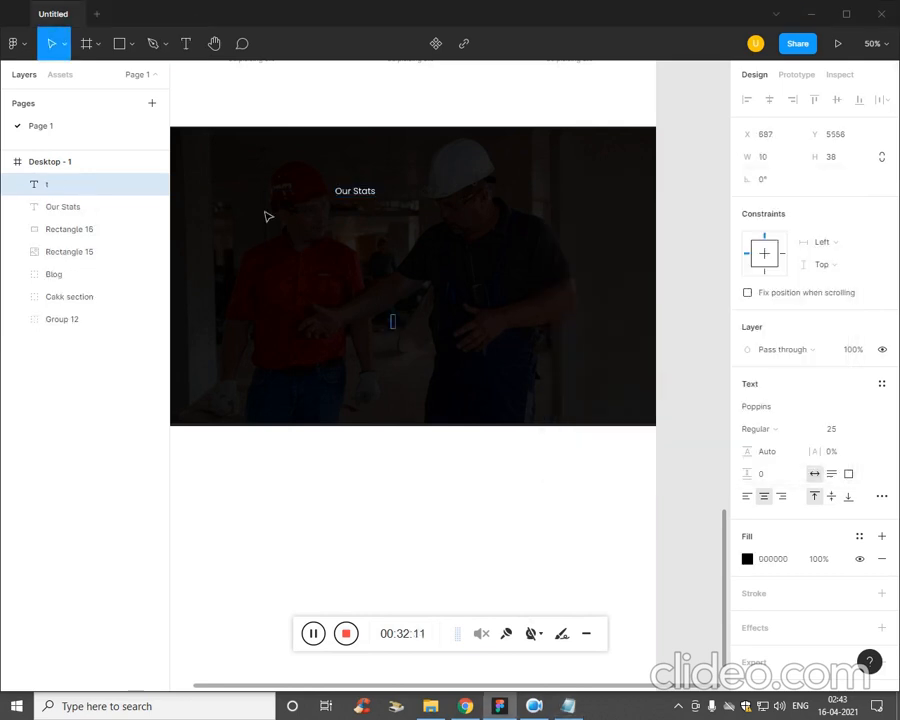
pyautogui.press('Escape')
pyautogui.press('t')
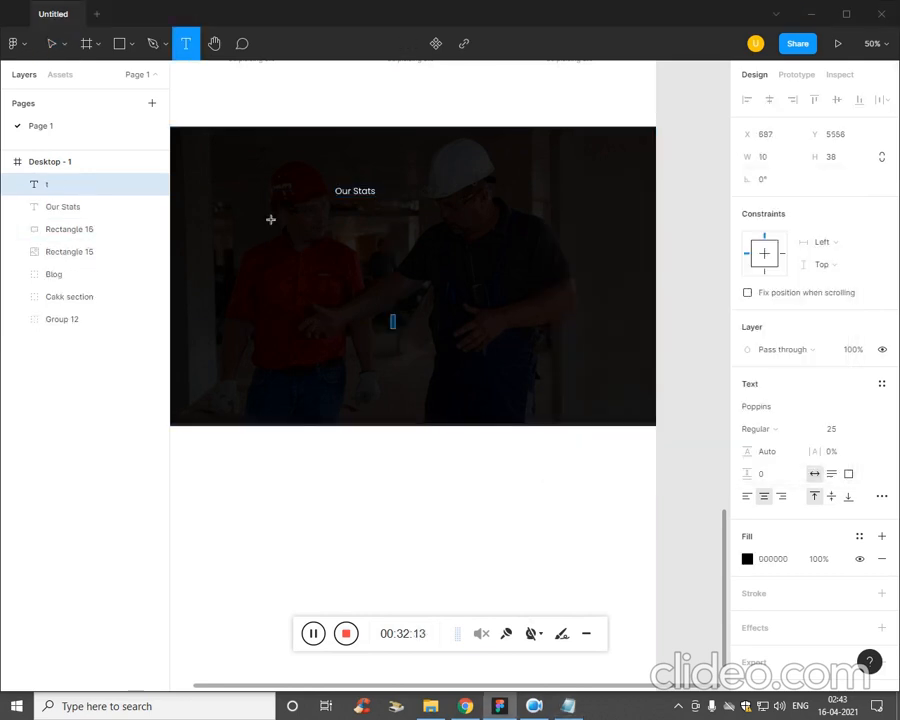
pyautogui.moveTo(259, 205); pyautogui.dragTo(547, 229)
pyautogui.hotkey('ctrl', 'v')
pyautogui.press('Escape')
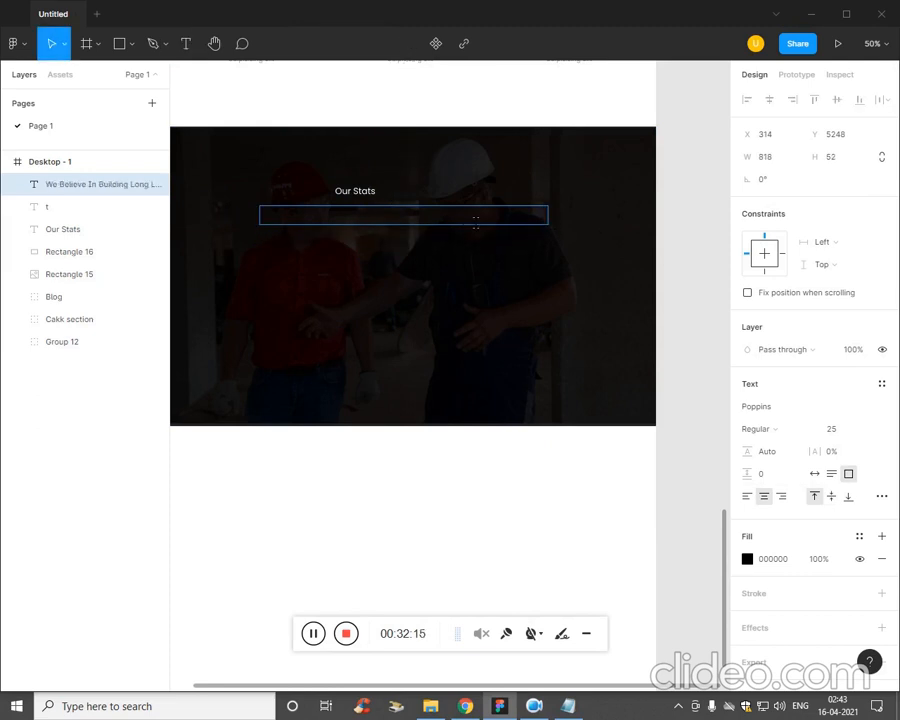
# Set the fill of the "We Believe In Building Long Lasting Our Business Relationships." heading to white FFFFFF.
pyautogui.click(747, 560)
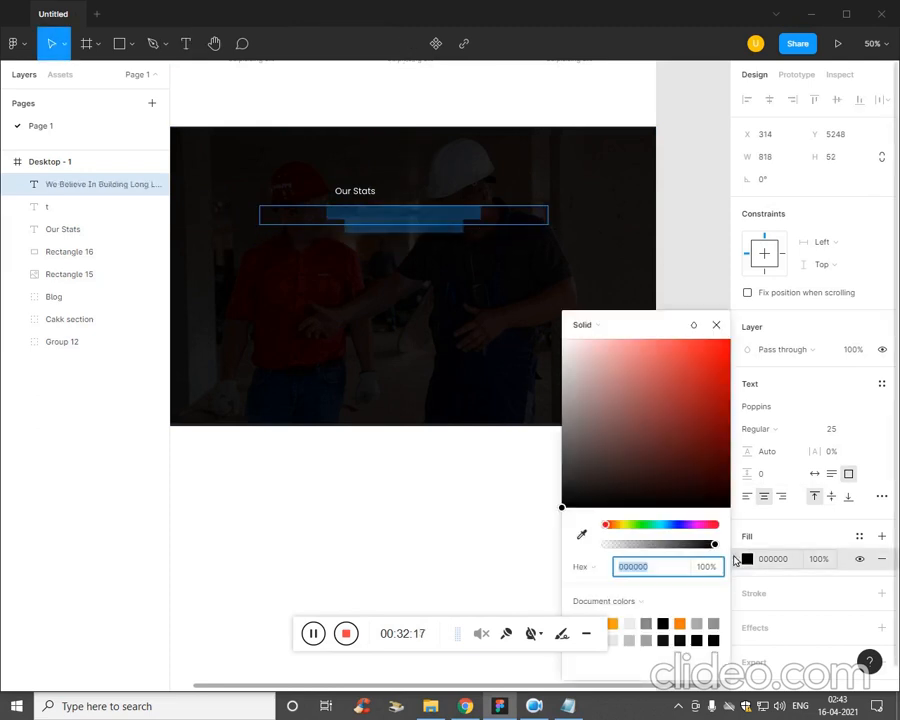
pyautogui.write('FAEDED')
pyautogui.press('Return')
pyautogui.click(408, 284)
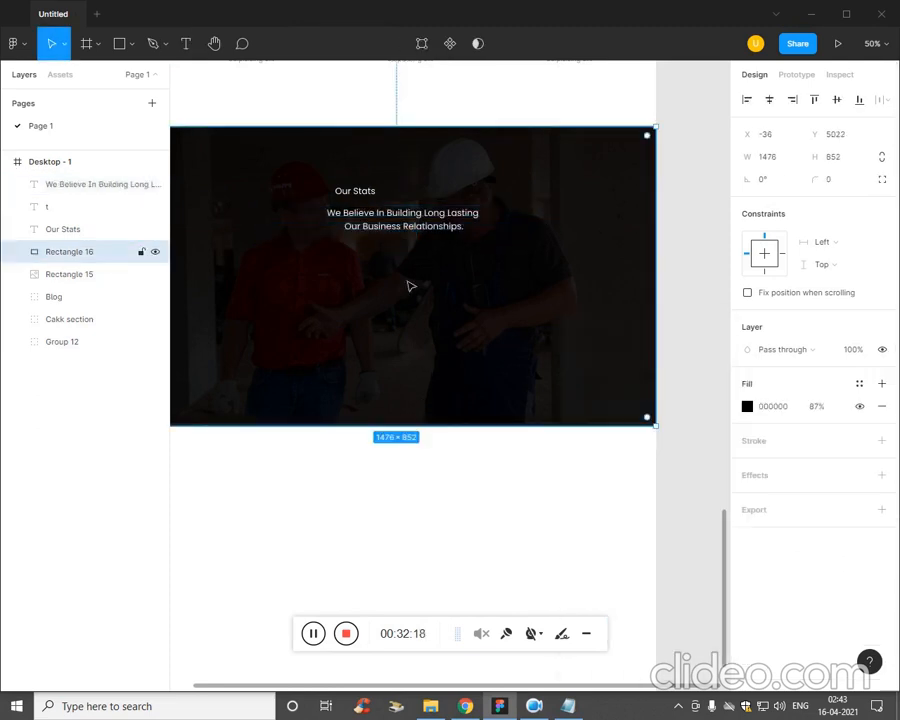
# Center the Our Stats text near the banner's upper edge at about X 648, Y 5126, and move the heading up directly beneath it.
pyautogui.scroll(-3, 408, 286)
pyautogui.scroll(3, 408, 286)
pyautogui.moveTo(411, 294); pyautogui.dragTo(456, 494)
pyautogui.click(416, 397)
pyautogui.doubleClick(416, 398)
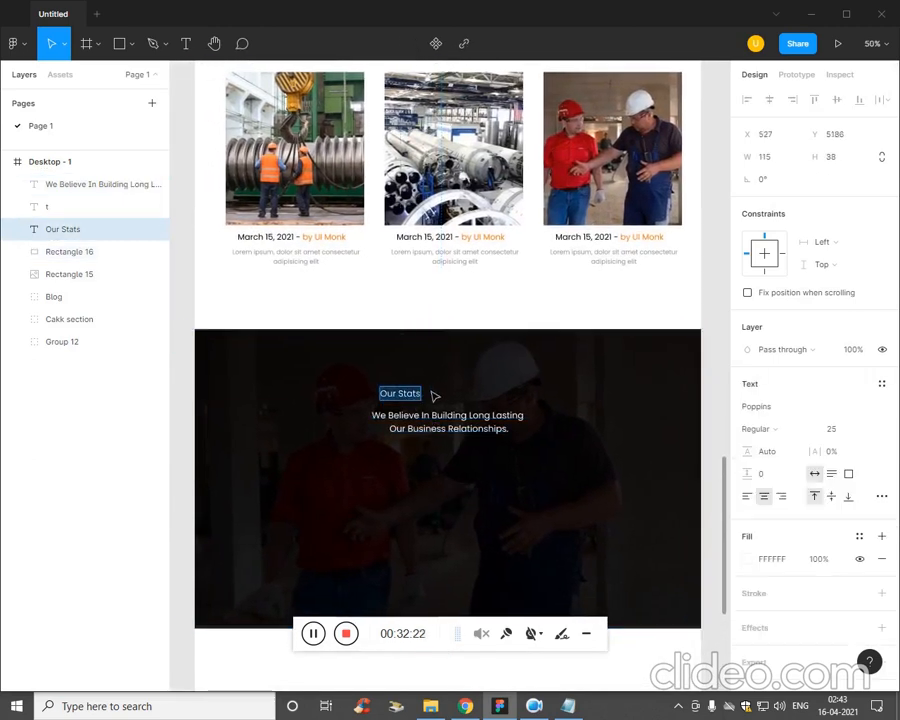
pyautogui.press('Escape')
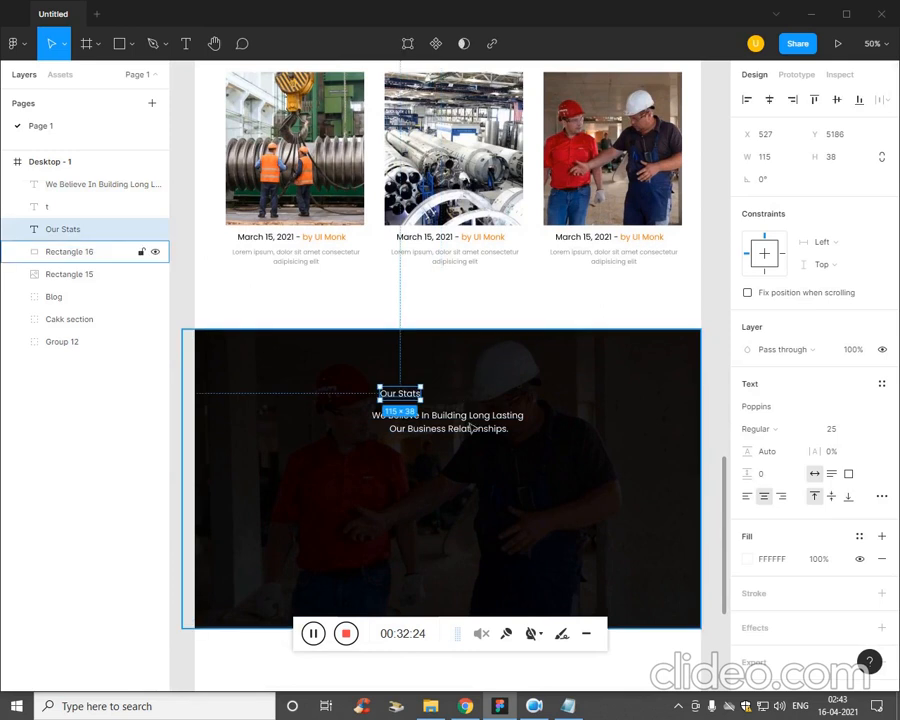
pyautogui.moveTo(418, 397); pyautogui.dragTo(458, 376)
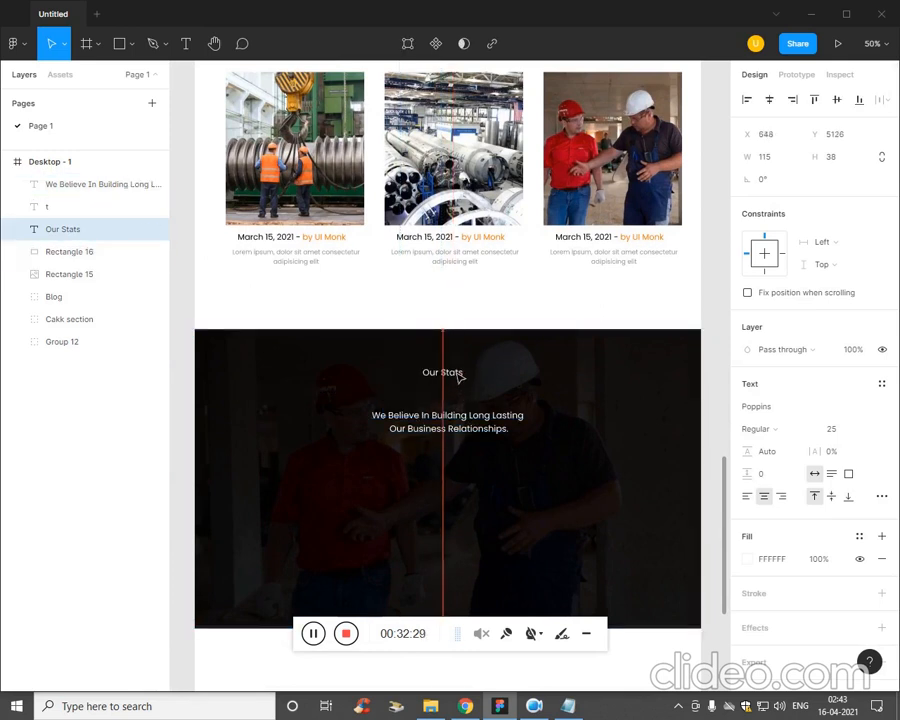
pyautogui.moveTo(452, 424); pyautogui.dragTo(457, 394)
pyautogui.click(472, 444)
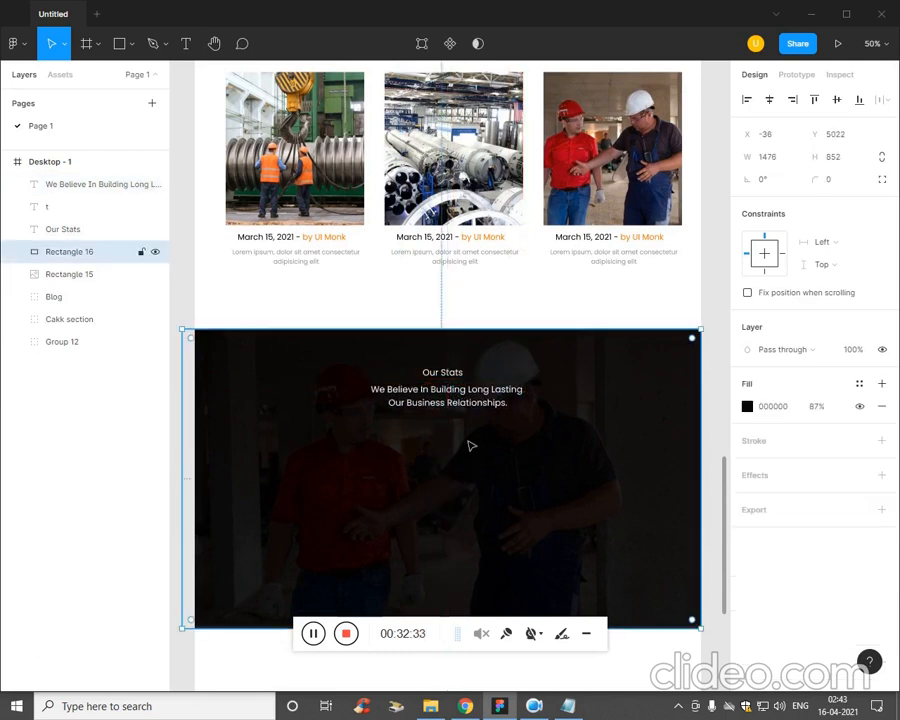
# Set the font size of the heading below Our Stats to 33.
pyautogui.click(477, 401)
pyautogui.click(837, 432)
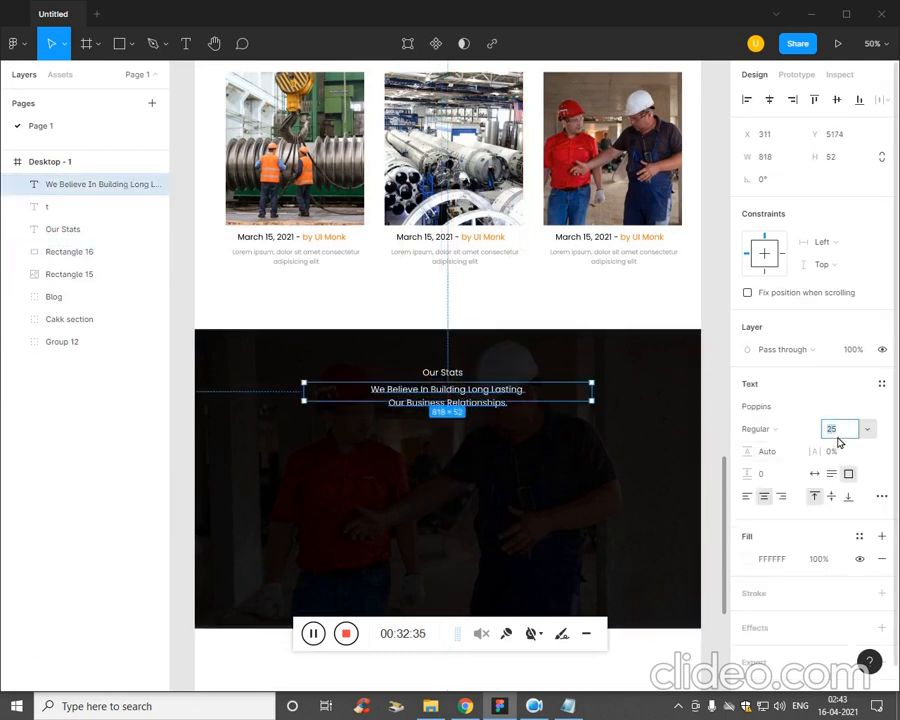
pyautogui.write('28')
pyautogui.press('Return')
pyautogui.write('34')
pyautogui.press('Return')
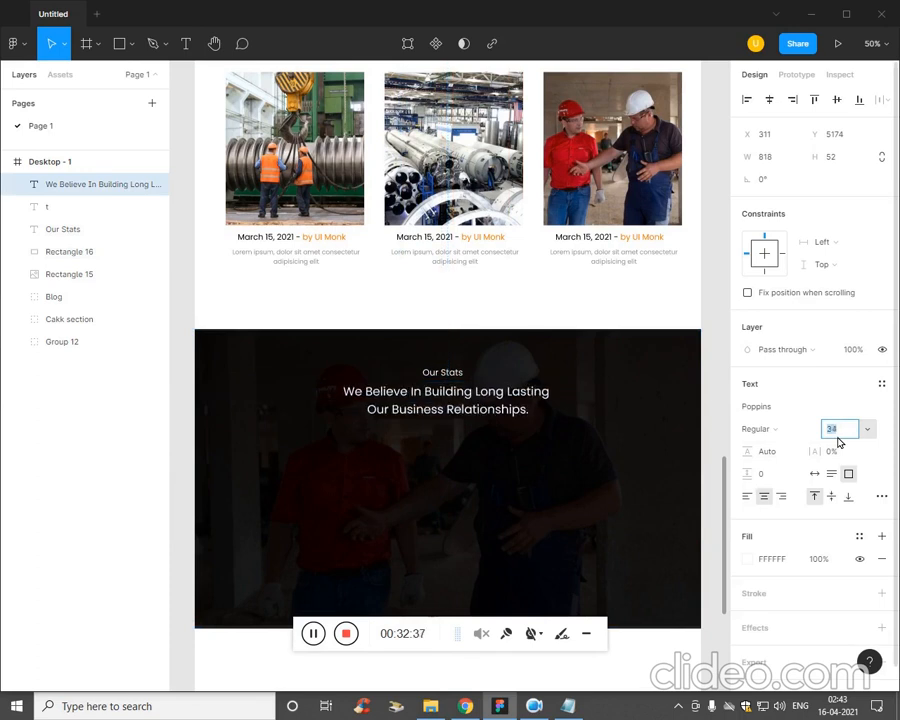
pyautogui.press('Down')
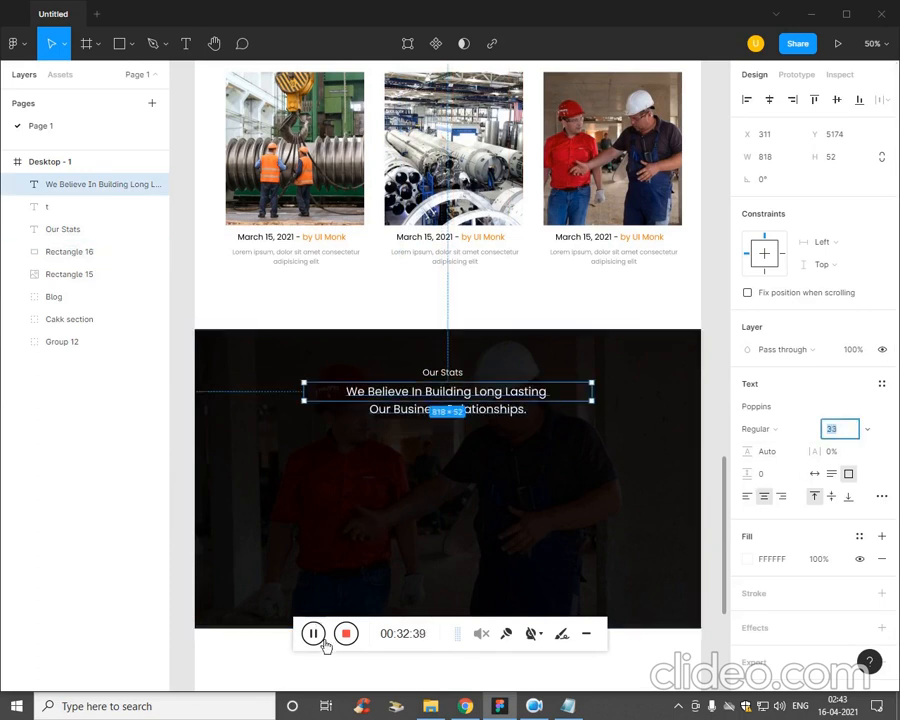
pyautogui.click(436, 517)
# Draw a rectangle about 1134 × 716 below the heading, extending past the banner's lower edge, and fill it with white FFFFFF.
pyautogui.scroll(-3, 436, 517)
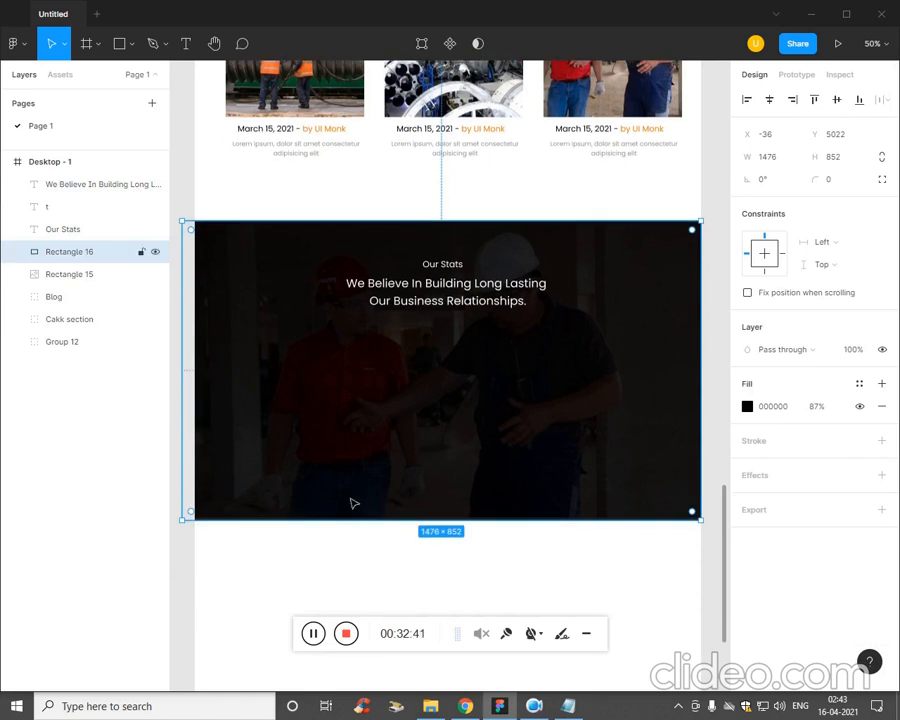
pyautogui.click(132, 43)
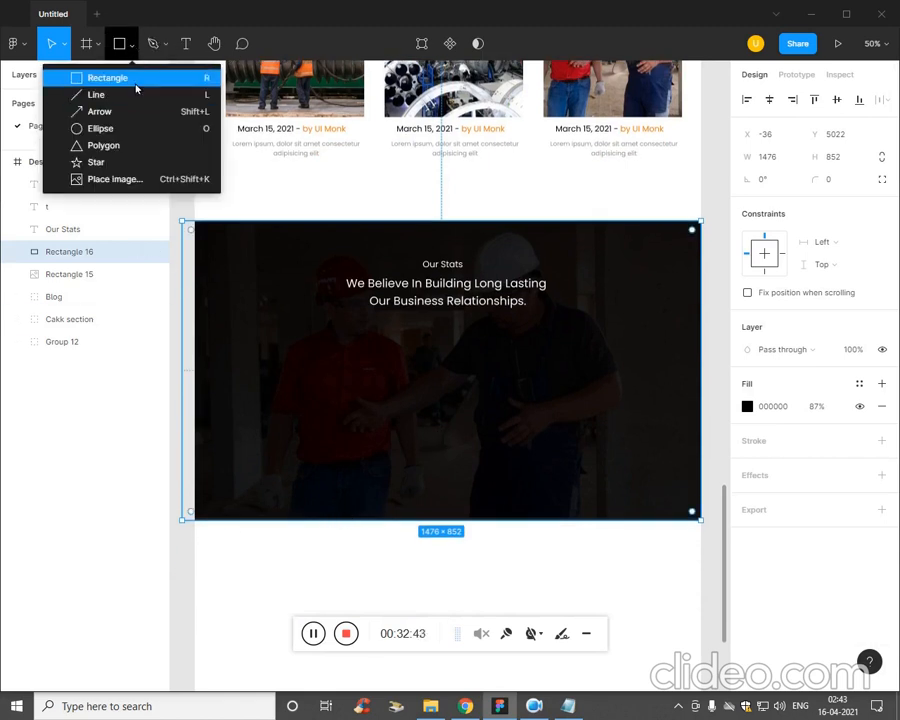
pyautogui.click(135, 78)
pyautogui.moveTo(258, 328)
pyautogui.mouseDown()
pyautogui.moveTo(426, 470)
pyautogui.moveTo(659, 585)
pyautogui.mouseUp()
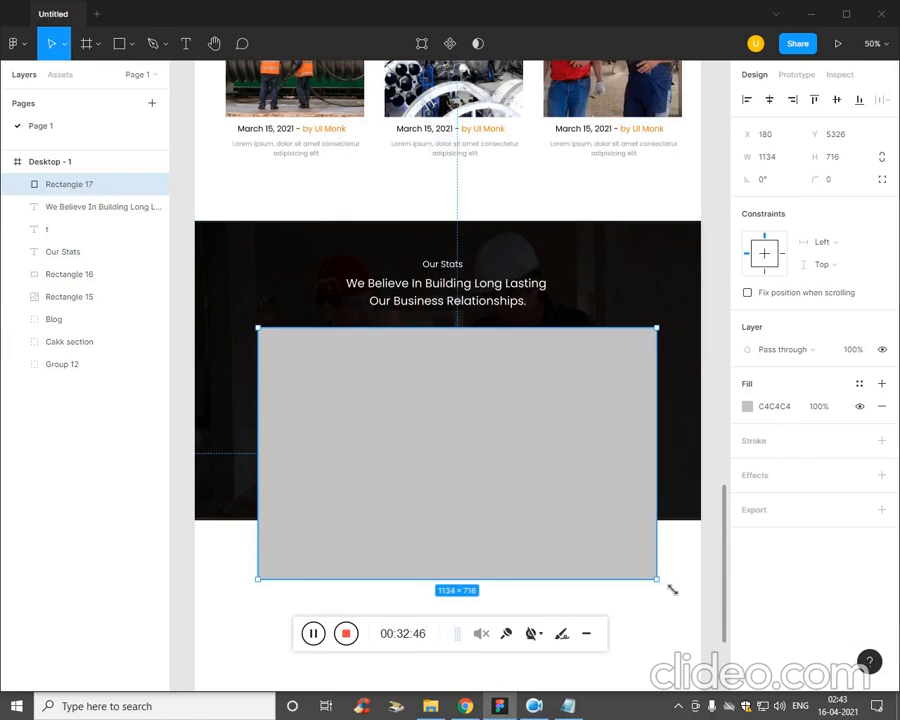
pyautogui.click(752, 414)
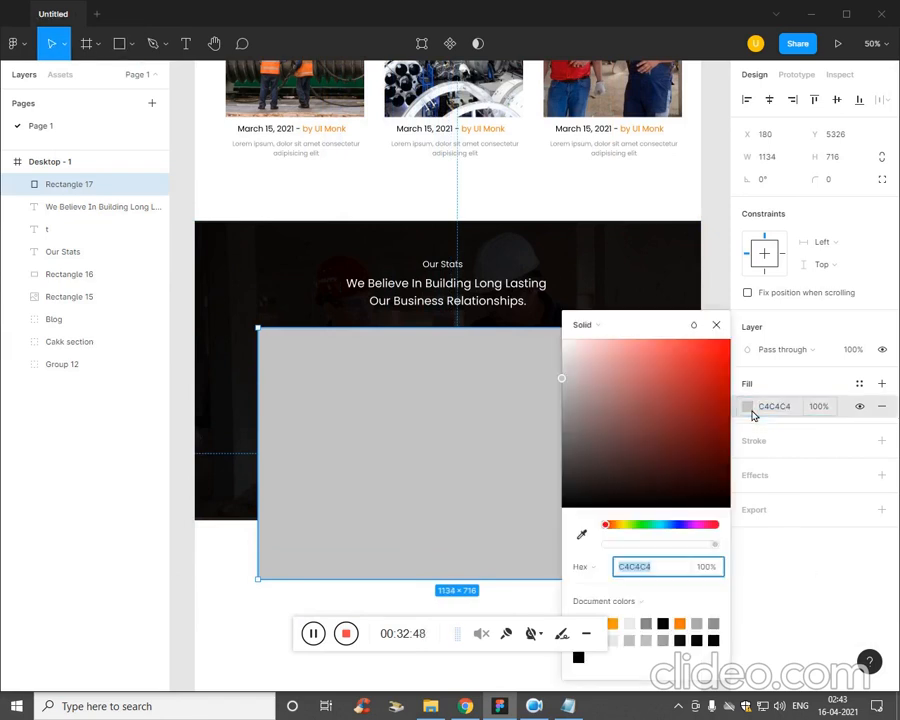
pyautogui.moveTo(649, 450); pyautogui.dragTo(555, 341)
pyautogui.click(243, 557)
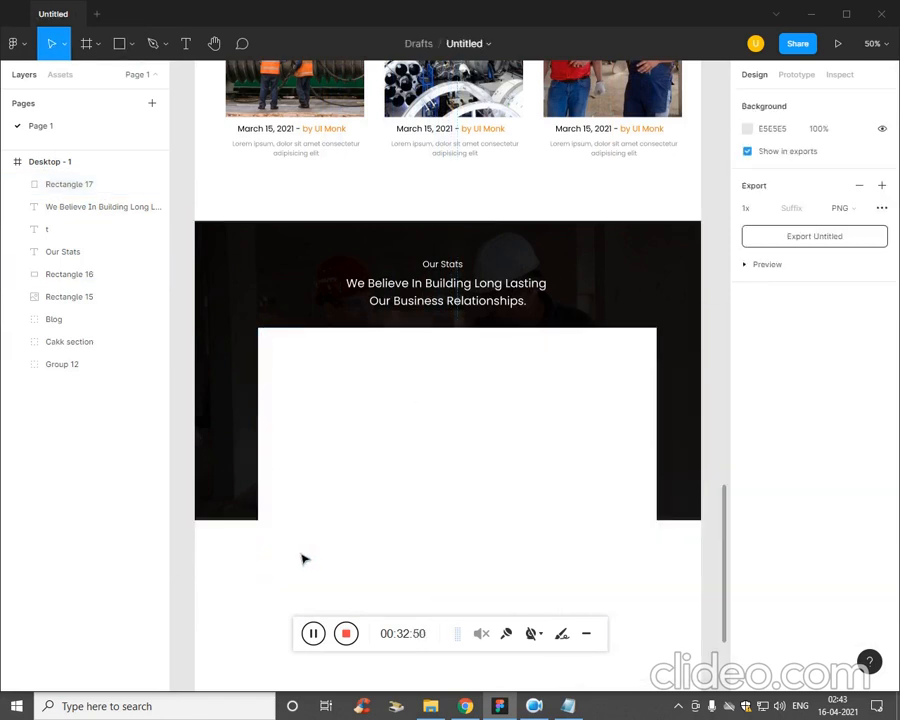
# Center the white rectangle horizontally in the Desktop - 1 frame.
pyautogui.click(632, 565)
pyautogui.click(774, 104)
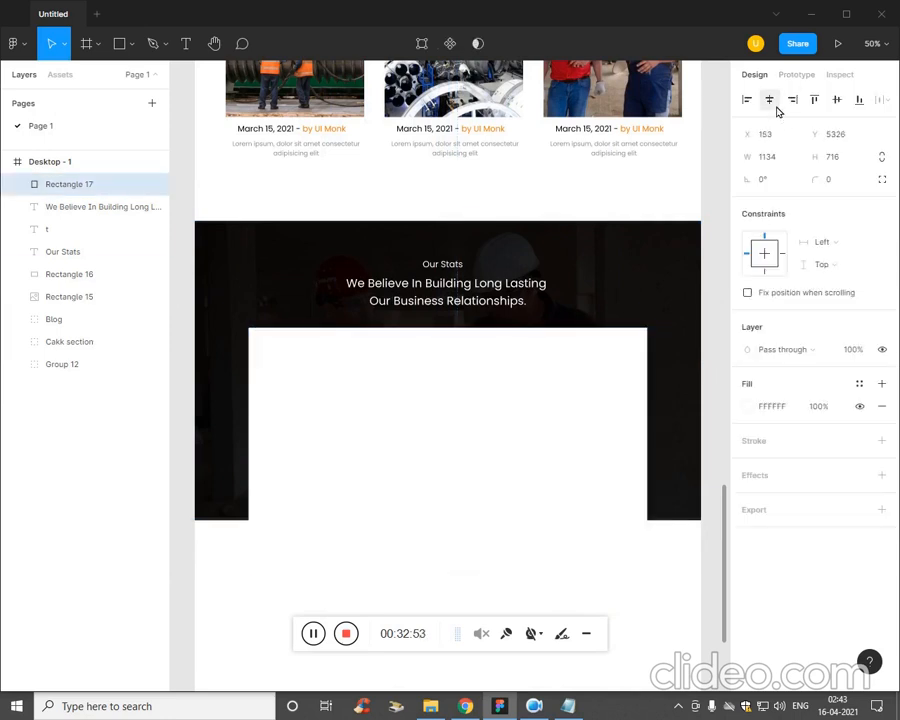
pyautogui.click(680, 539)
# Draw a rectangle about 587 × 714 over the left half of the white rectangle, starting at its upper-left corner.
pyautogui.scroll(-1, 680, 539)
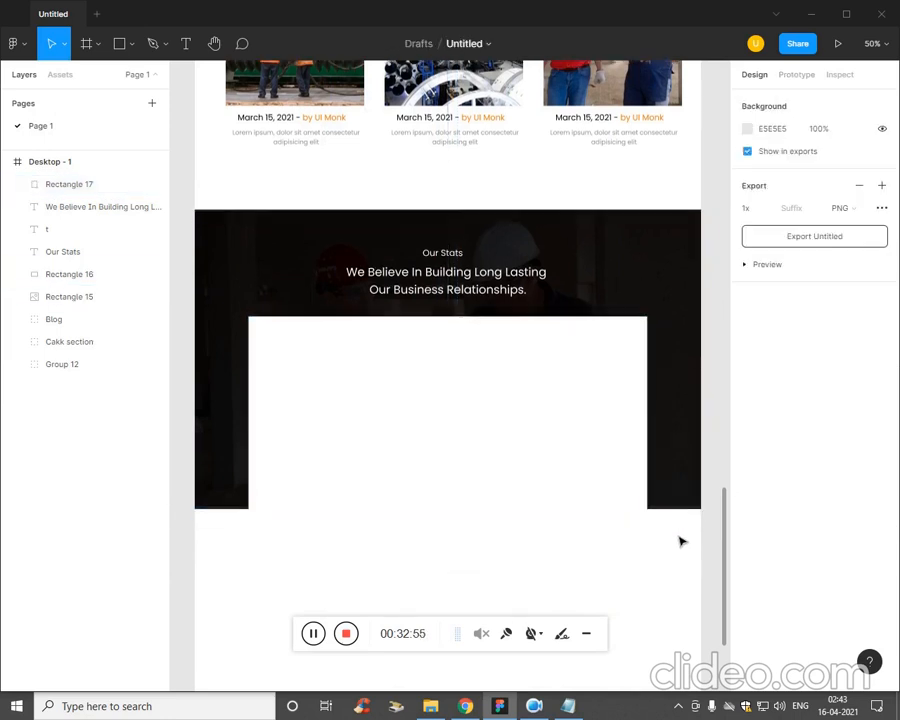
pyautogui.click(131, 45)
pyautogui.click(110, 77)
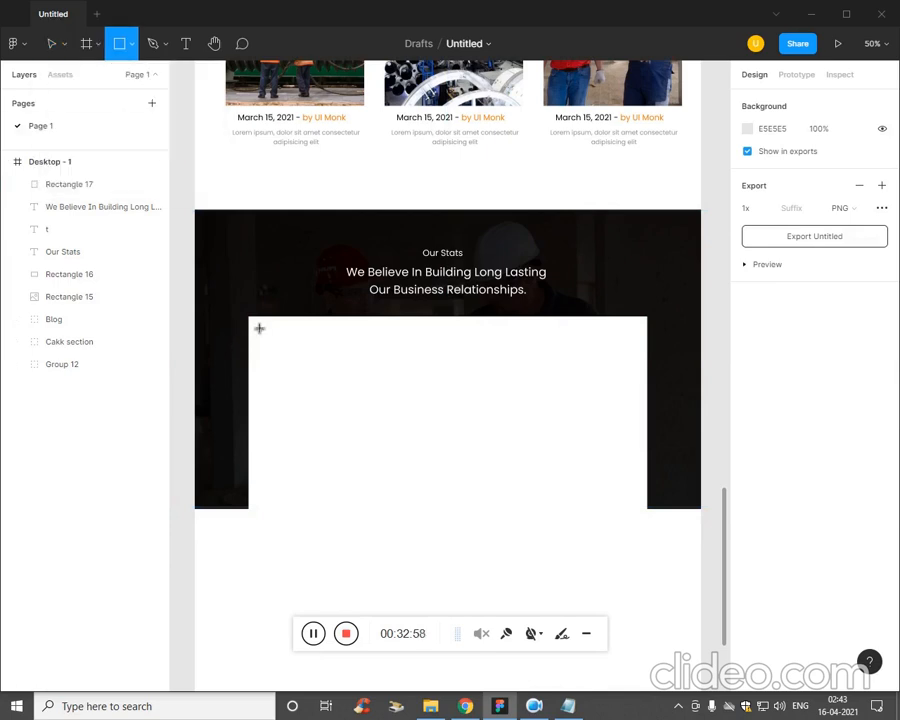
pyautogui.moveTo(249, 318); pyautogui.dragTo(460, 577)
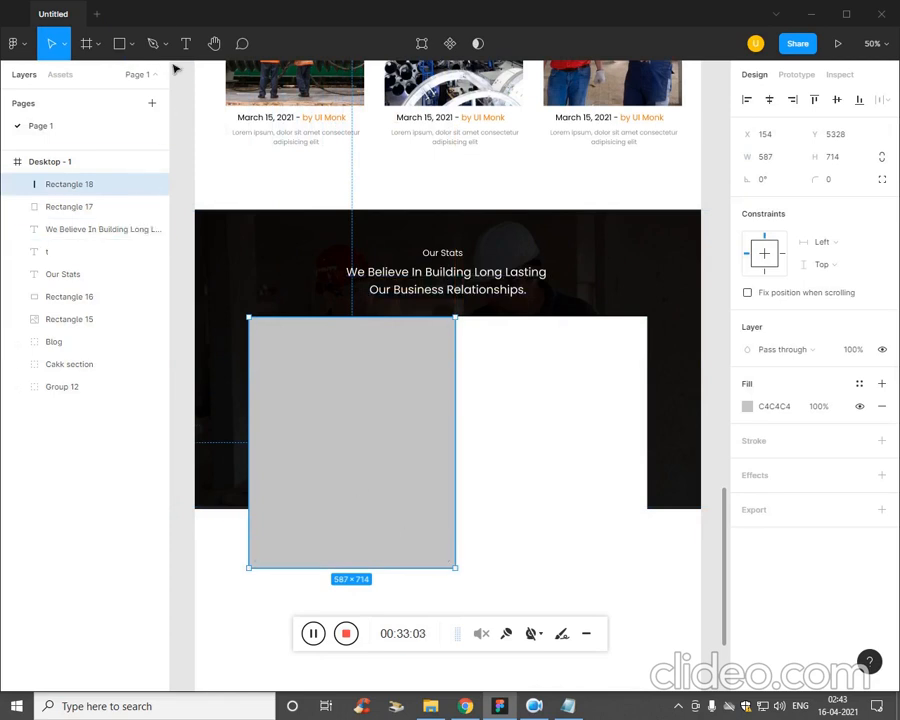
# Place the x8 image from the Ep5 folder into the new grey rectangle.
pyautogui.click(131, 50)
pyautogui.click(76, 184)
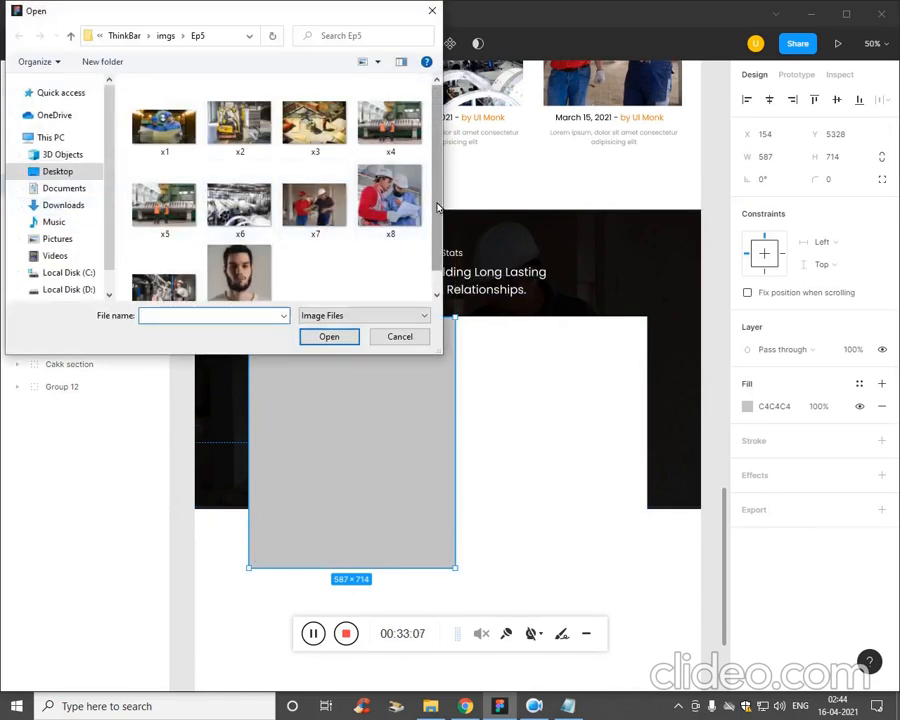
pyautogui.moveTo(438, 208); pyautogui.dragTo(438, 250)
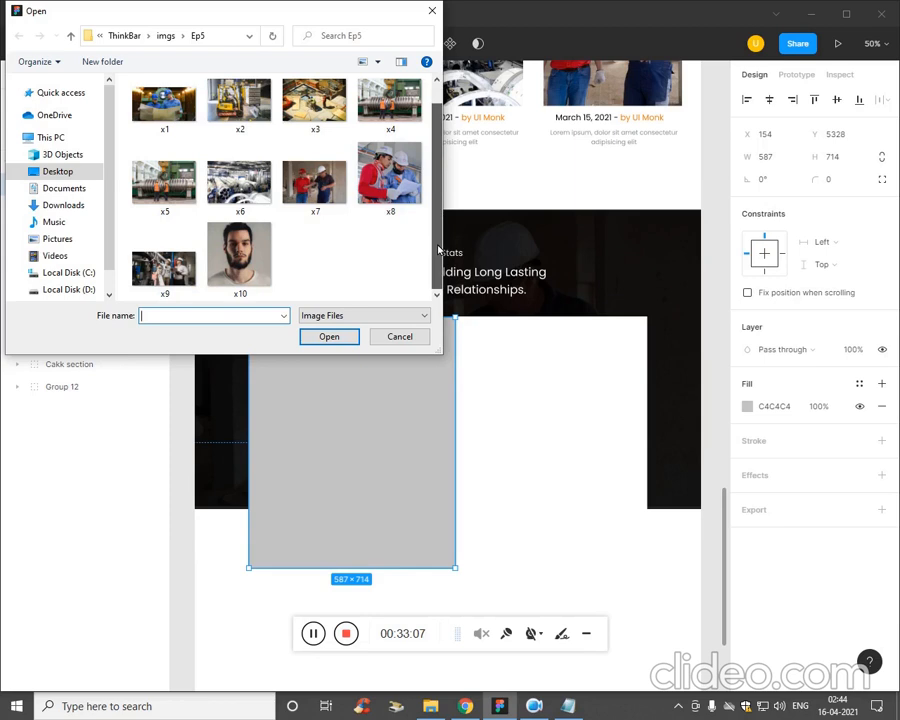
pyautogui.click(398, 200)
pyautogui.click(343, 337)
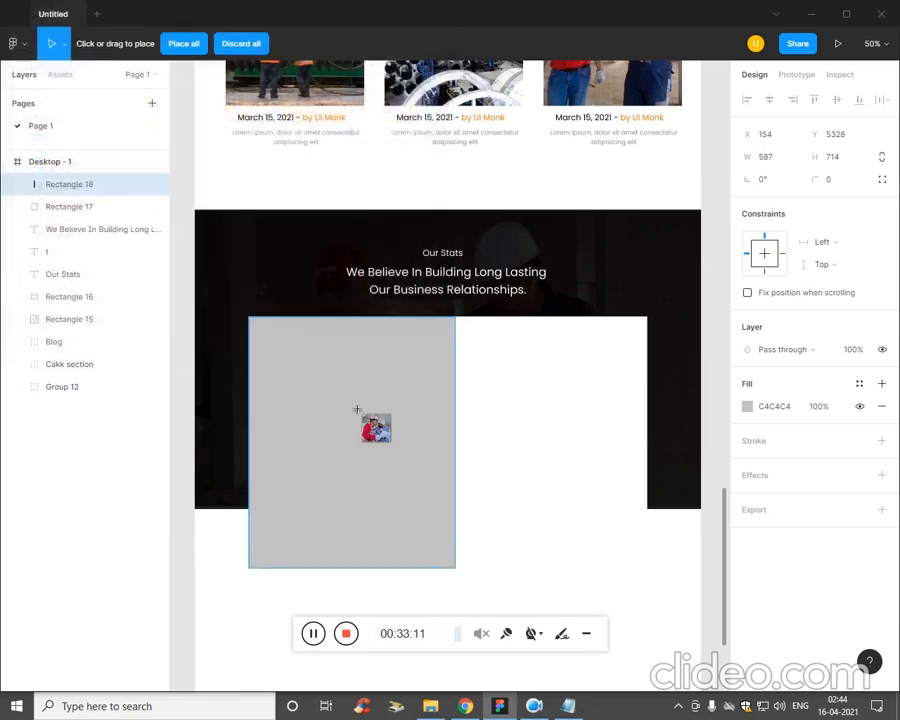
pyautogui.click(415, 393)
pyautogui.click(454, 593)
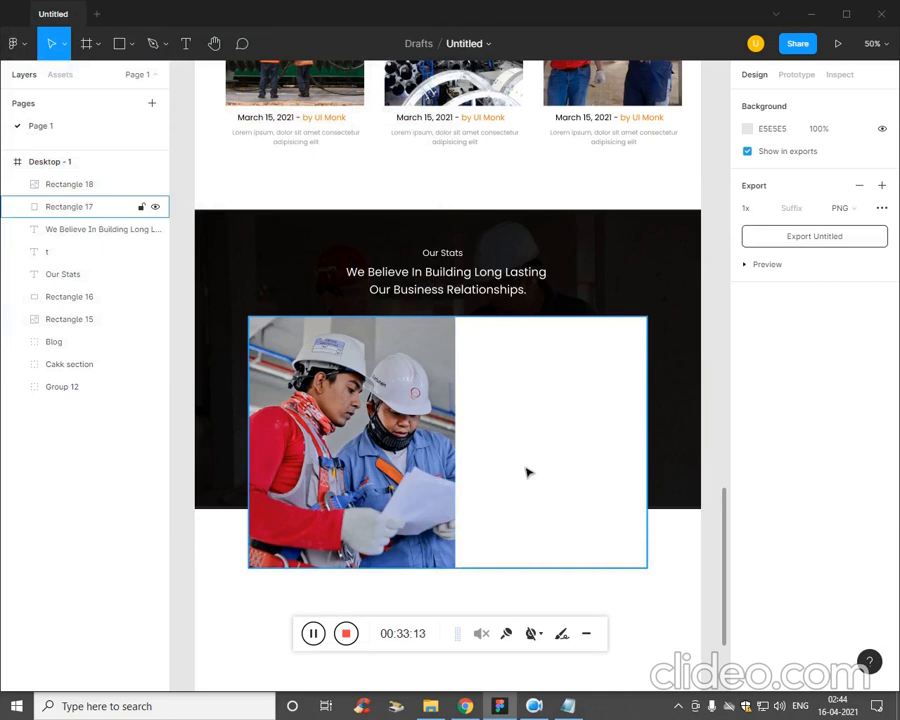
# Copy "1500" from the Plan file in Notepad into a new text on the white area beside the photo.
pyautogui.click(566, 707)
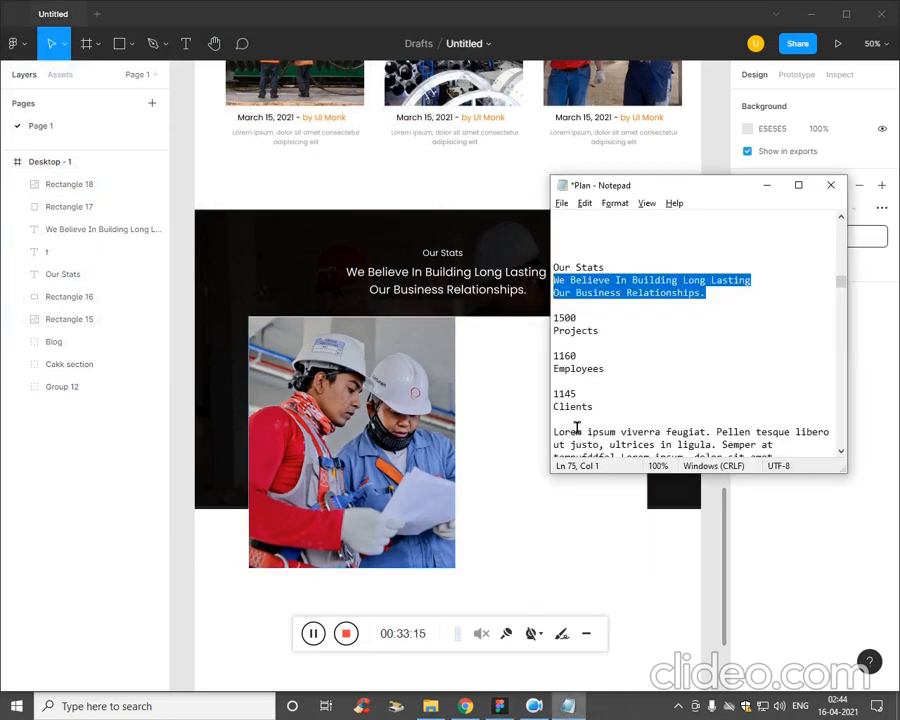
pyautogui.moveTo(580, 318); pyautogui.dragTo(552, 320)
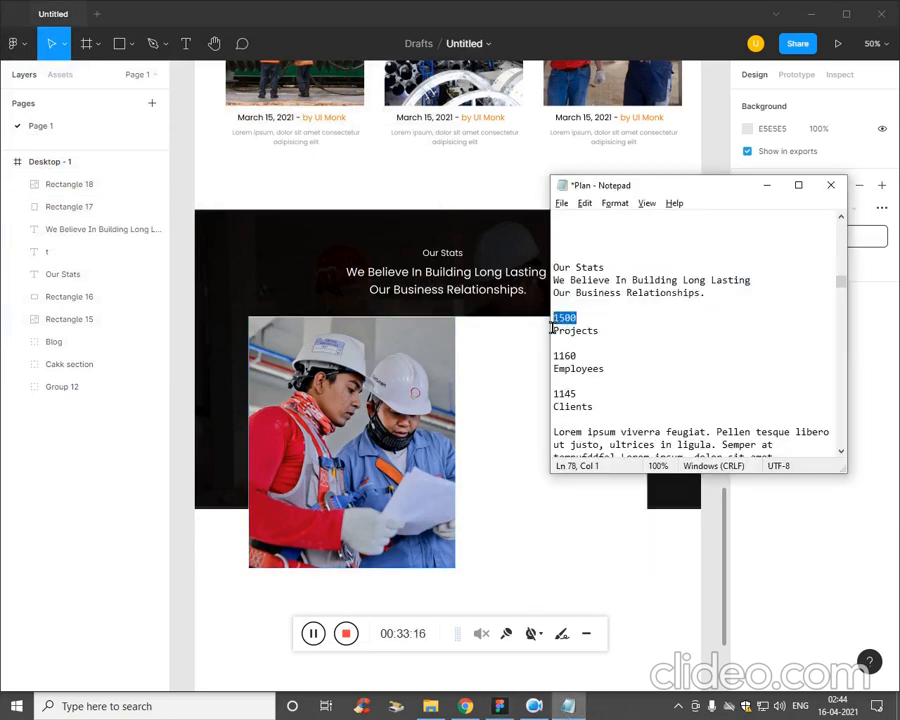
pyautogui.click(516, 416)
pyautogui.click(310, 635)
pyautogui.click(310, 635)
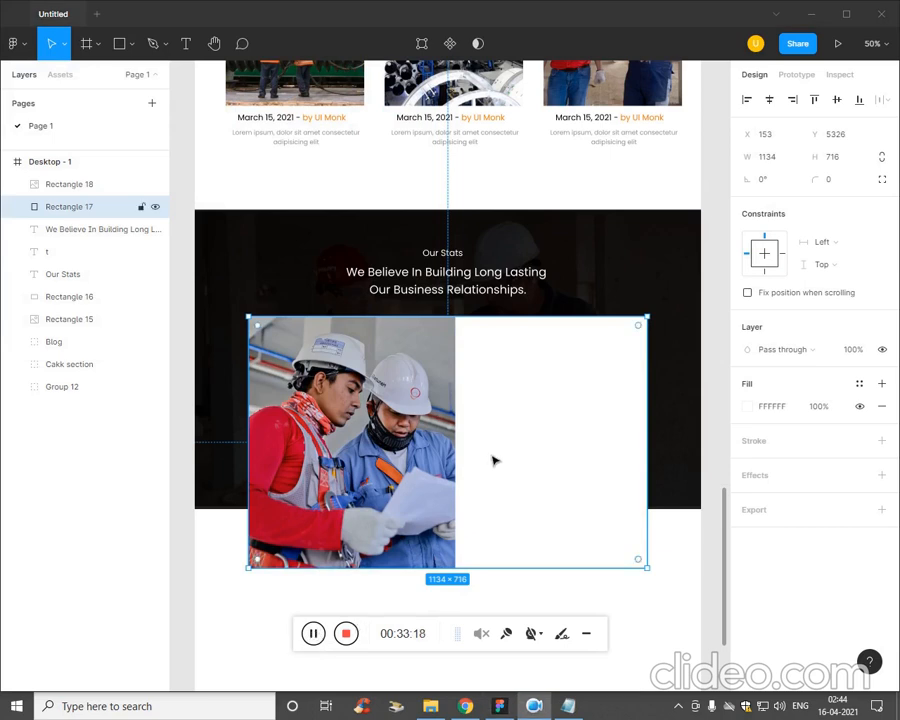
pyautogui.press('t')
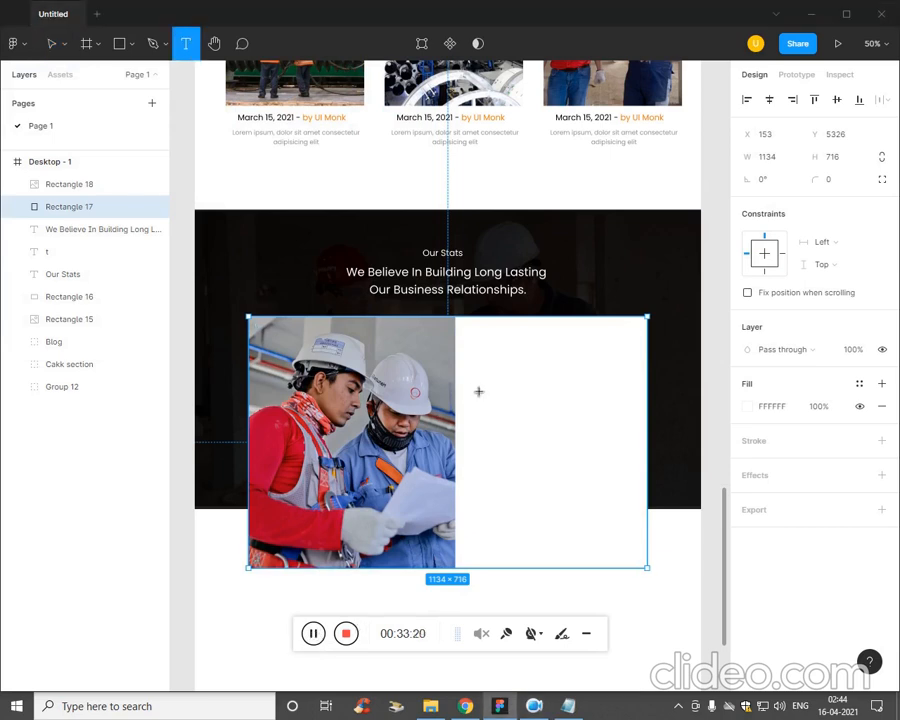
pyautogui.click(470, 389)
pyautogui.write('1500')
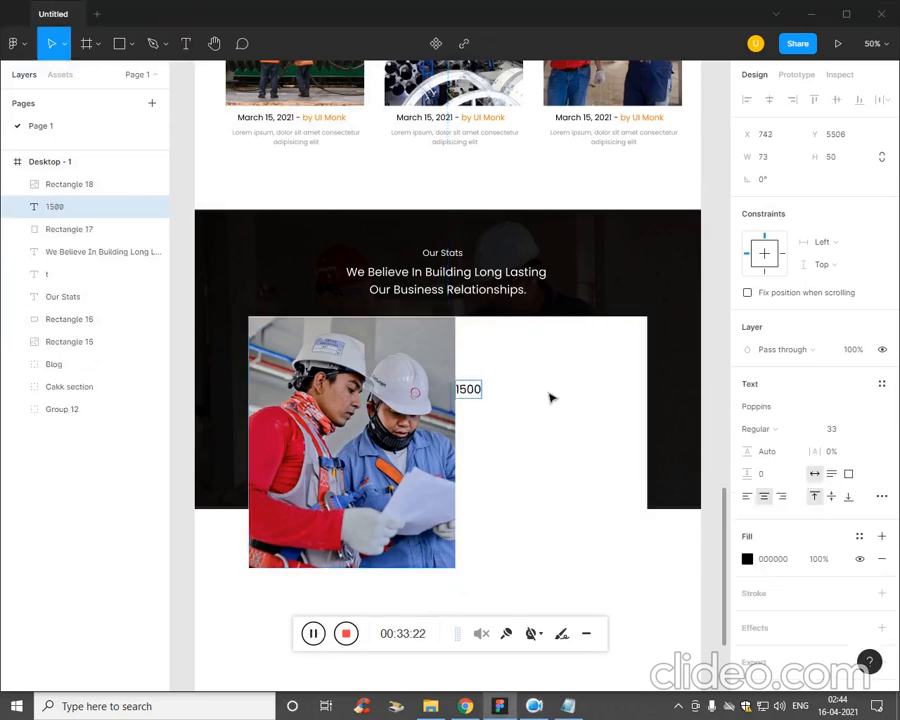
# Add a second line reading "Projects" below 1500 in the same text.
pyautogui.press('Return')
pyautogui.write('1500')
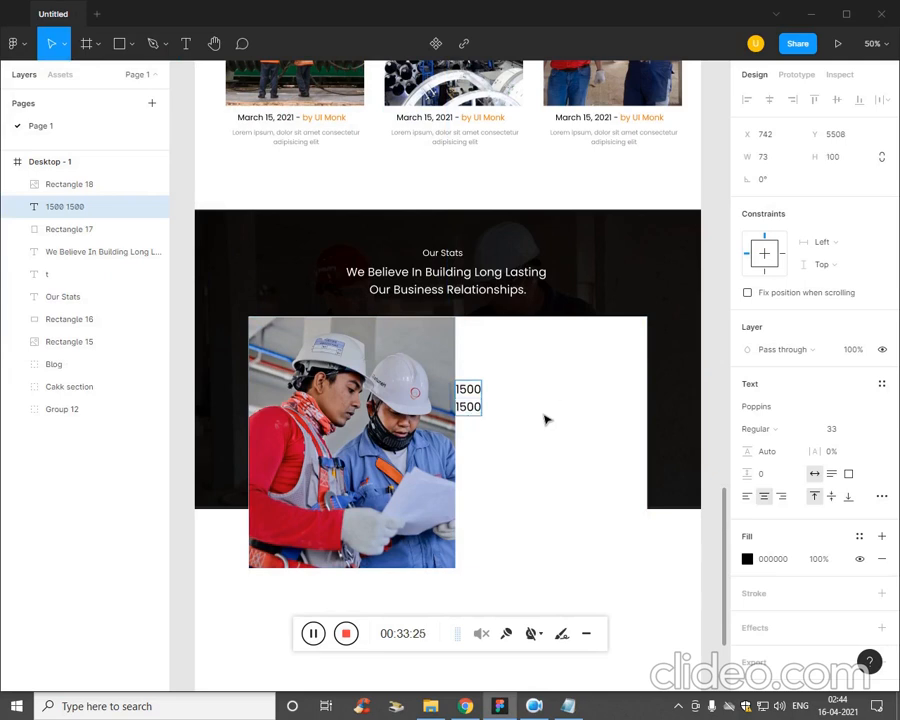
pyautogui.press('BackSpace')
pyautogui.press('BackSpace')
pyautogui.press('BackSpace')
pyautogui.press('BackSpace')
pyautogui.write('Projects')
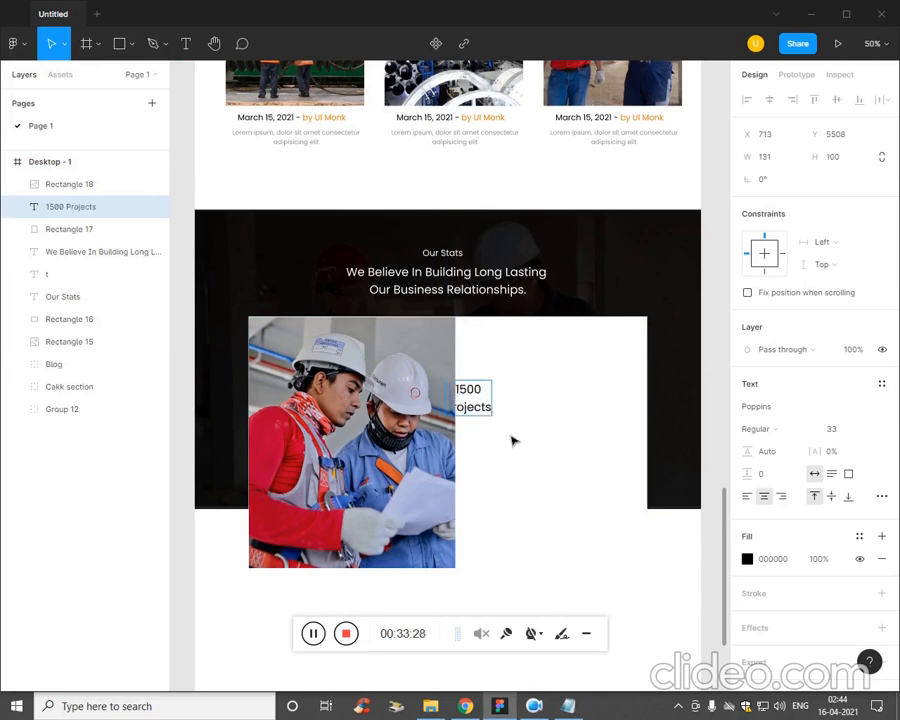
pyautogui.press('Escape')
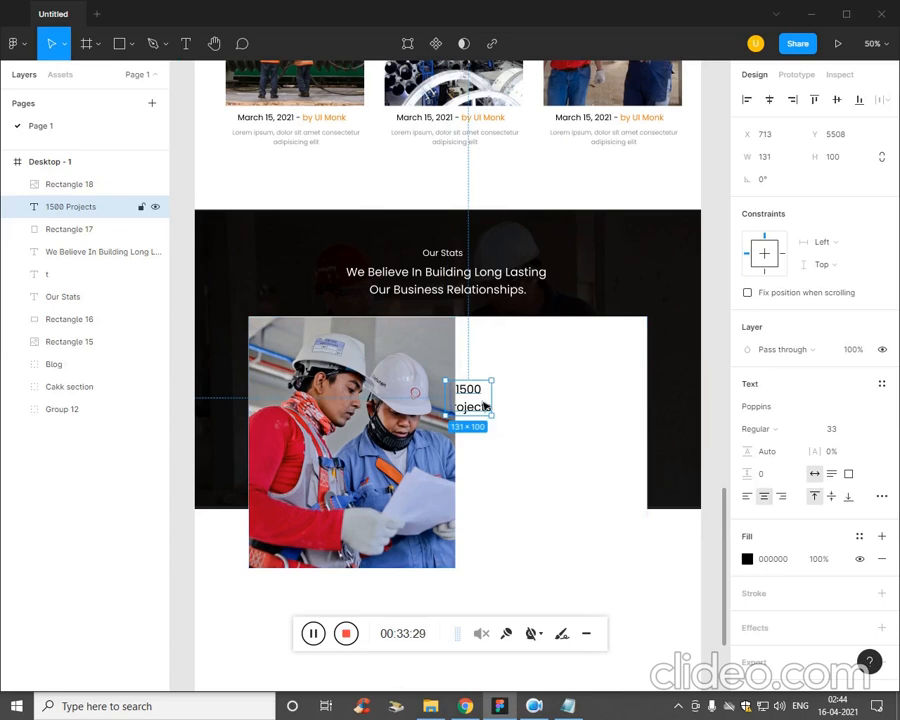
# Move the 1500 Projects text off the photo to about X 763, Y 5499 on the white area, and left-align its lines.
pyautogui.moveTo(480, 398); pyautogui.dragTo(498, 394)
pyautogui.doubleClick(504, 398)
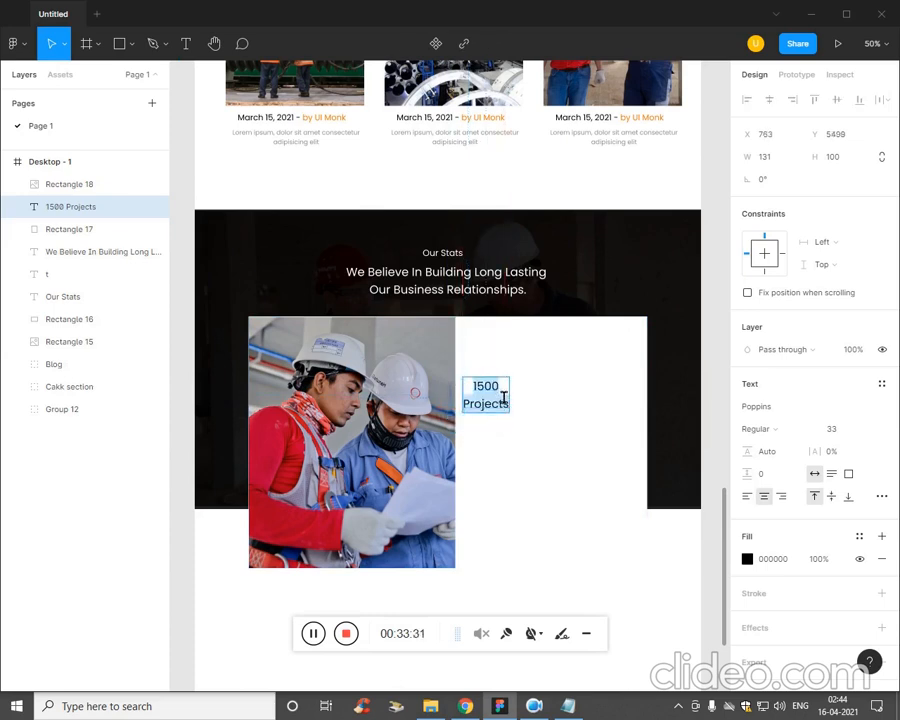
pyautogui.press('Left')
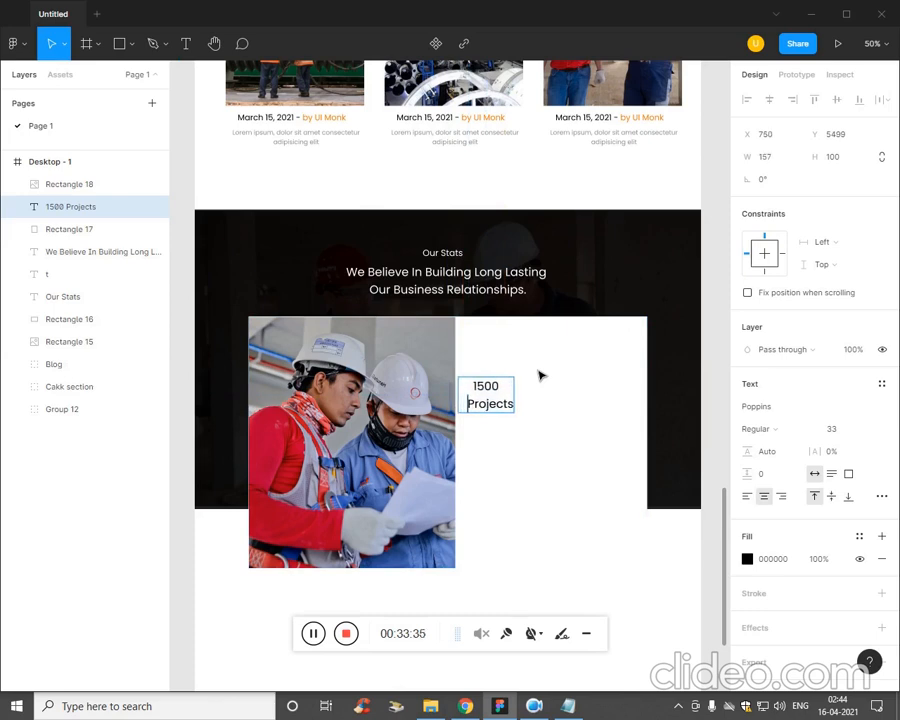
pyautogui.hotkey('ctrl', 'a')
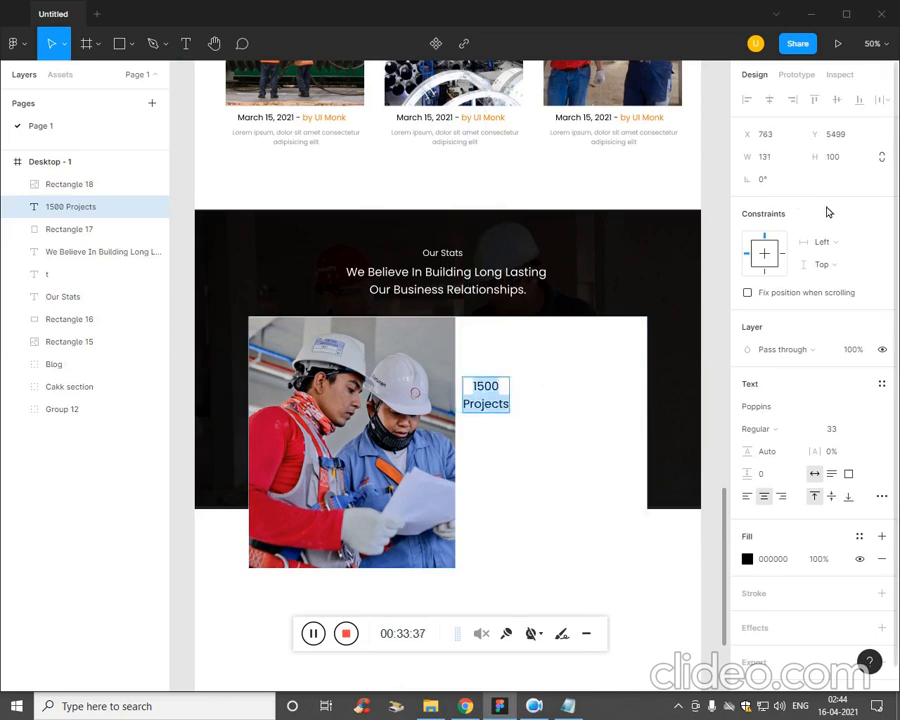
pyautogui.click(746, 497)
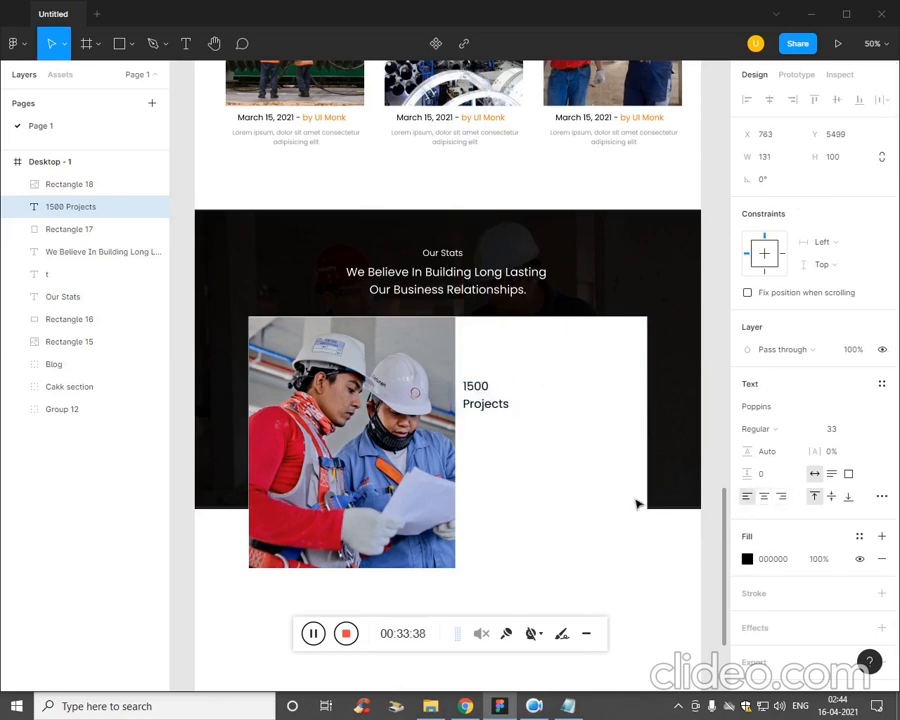
pyautogui.click(505, 418)
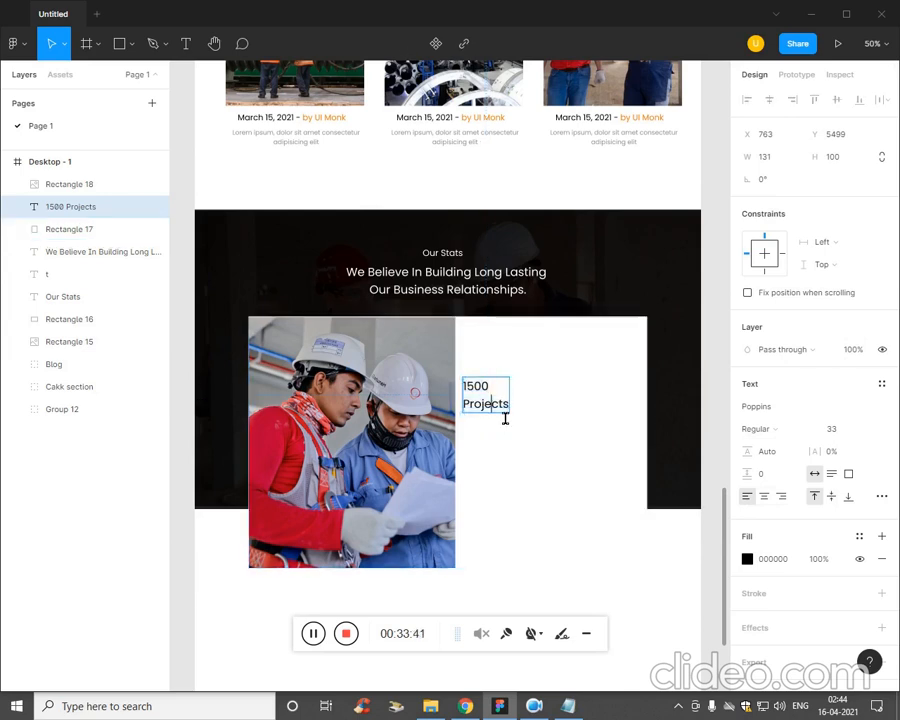
# Increase the font size of the Projects line under 1500 to 43.
pyautogui.hotkey('ctrl', 'a')
pyautogui.click(856, 432)
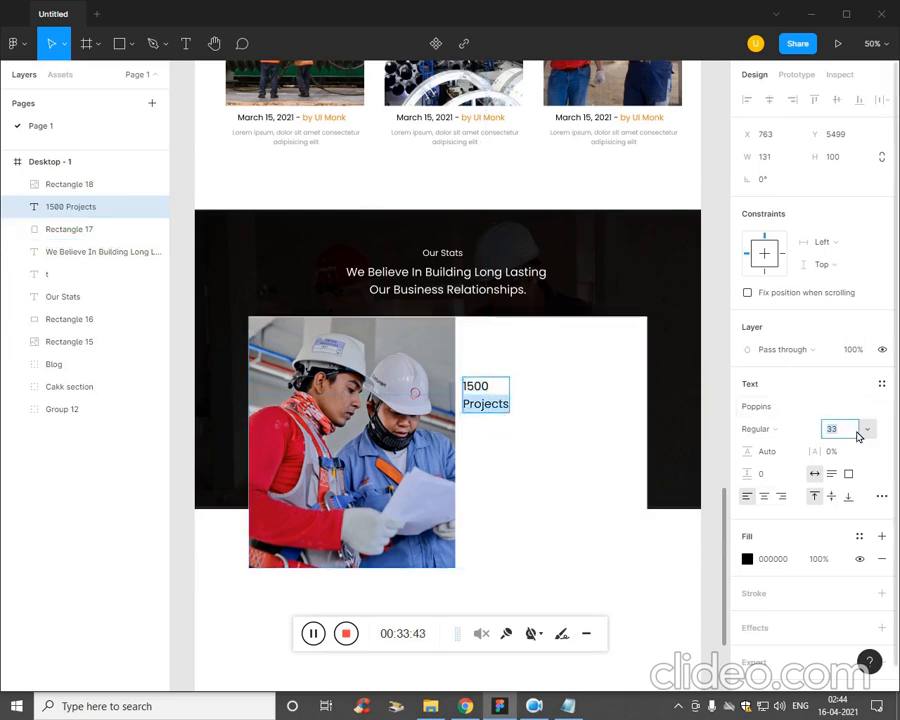
pyautogui.press('Up')
pyautogui.press('Up')
pyautogui.press('Up')
pyautogui.press('Up')
pyautogui.press('Up')
pyautogui.press('Up')
pyautogui.press('Up')
pyautogui.press('Up')
pyautogui.press('Up')
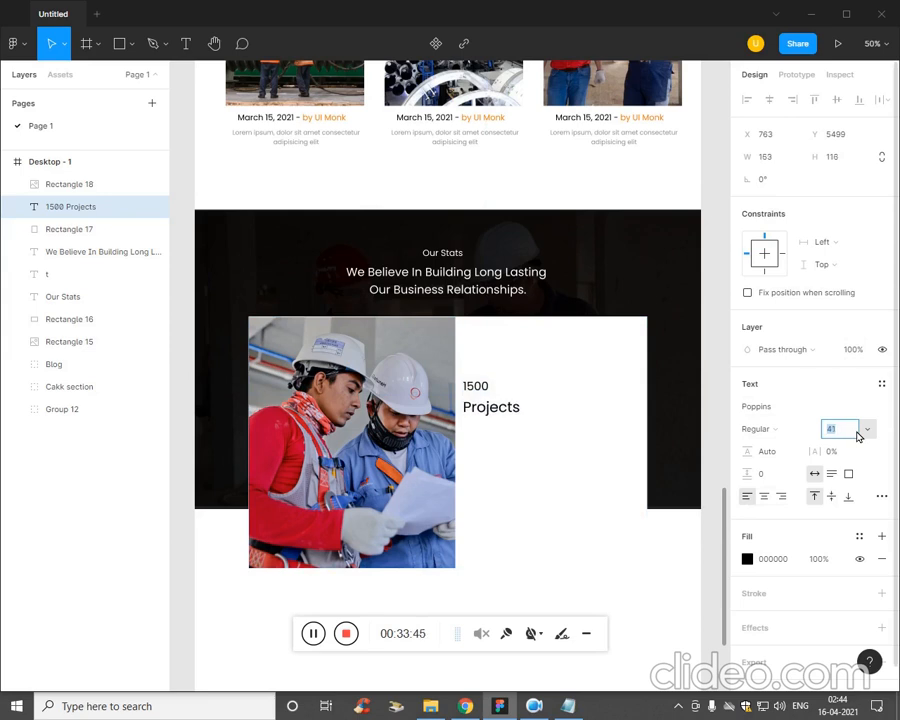
pyautogui.press('Up')
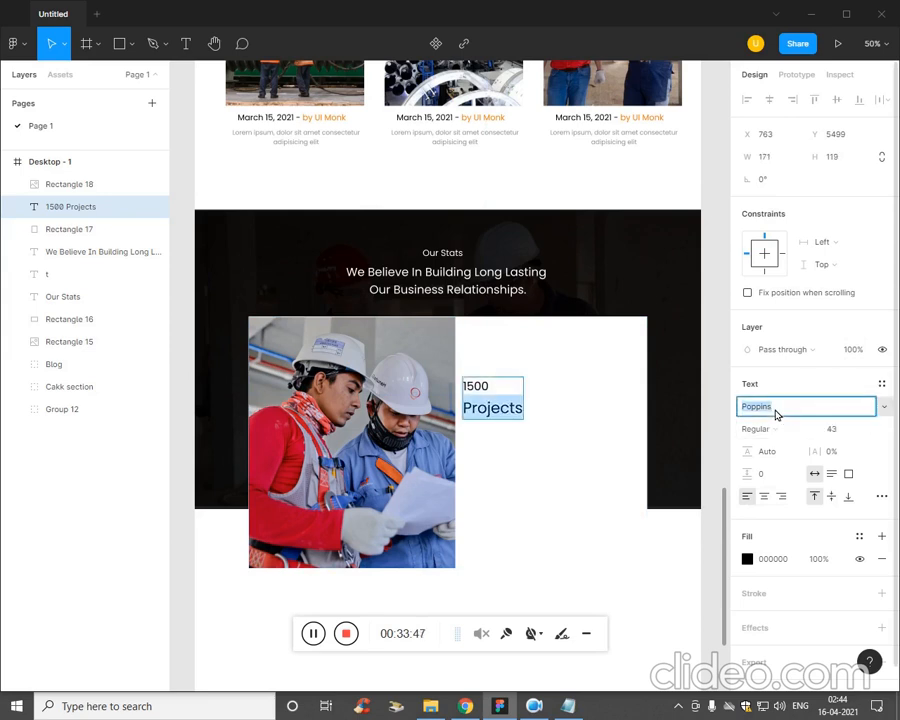
# Set the font size of the Projects line under 1500 to 32.
pyautogui.click(762, 428)
pyautogui.doubleClick(494, 390)
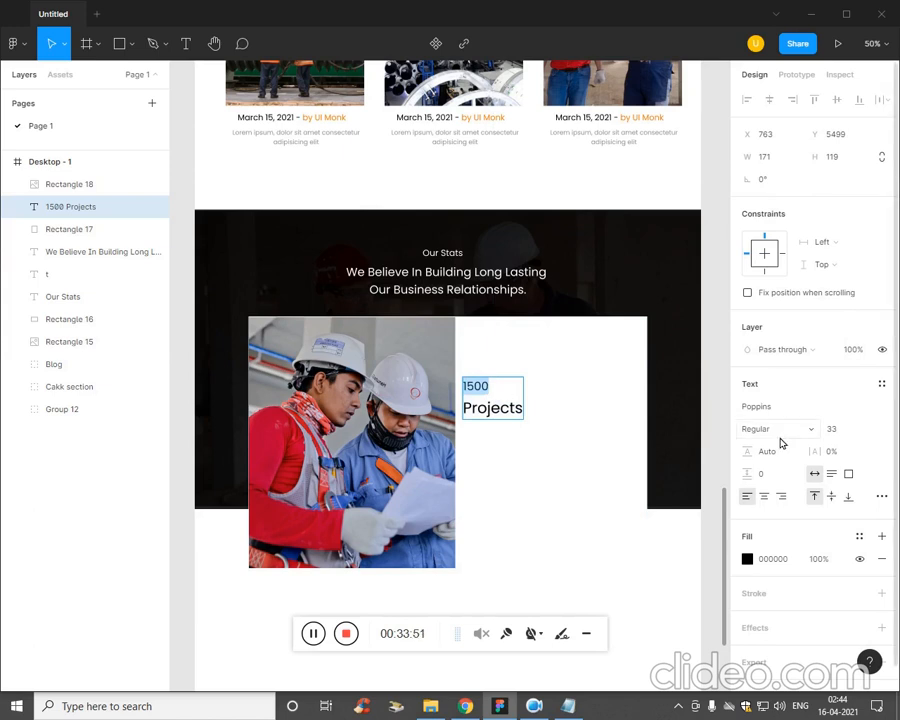
pyautogui.doubleClick(490, 407)
pyautogui.click(838, 428)
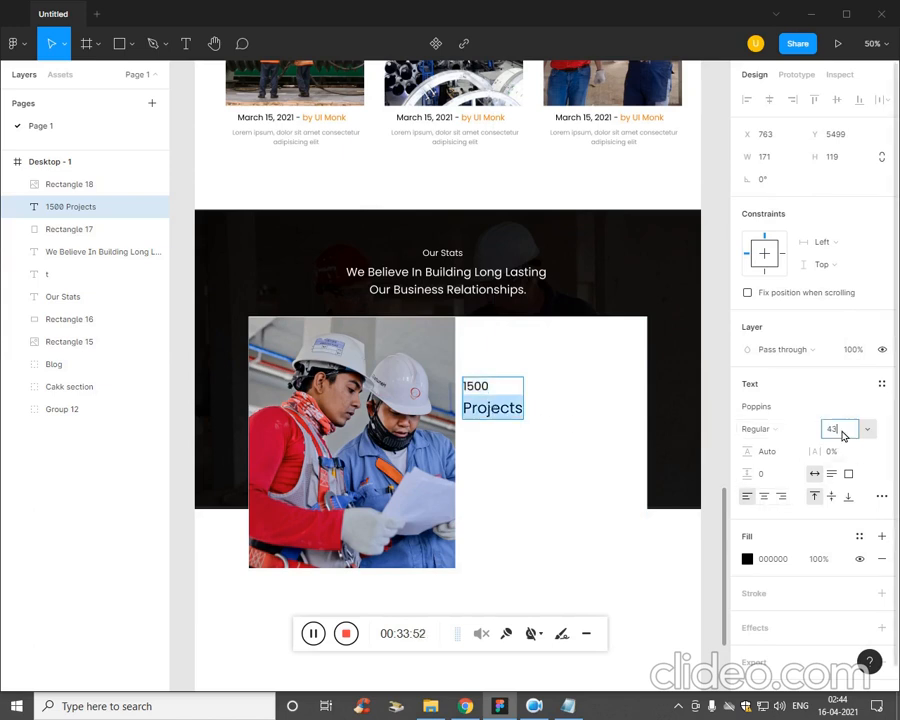
pyautogui.write('32')
pyautogui.press('Return')
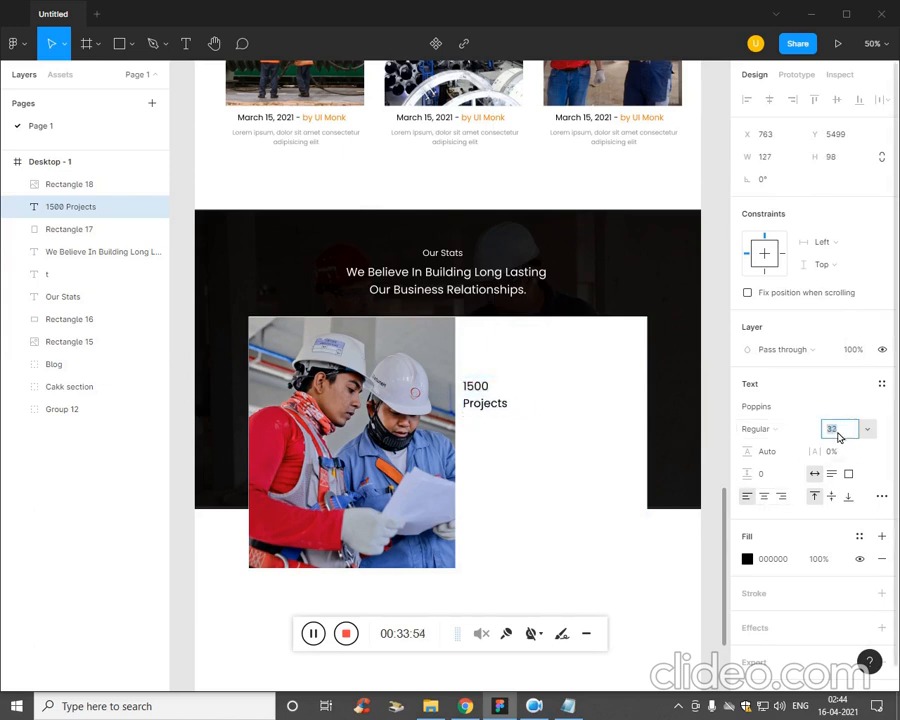
pyautogui.press('Escape')
pyautogui.press('Tab')
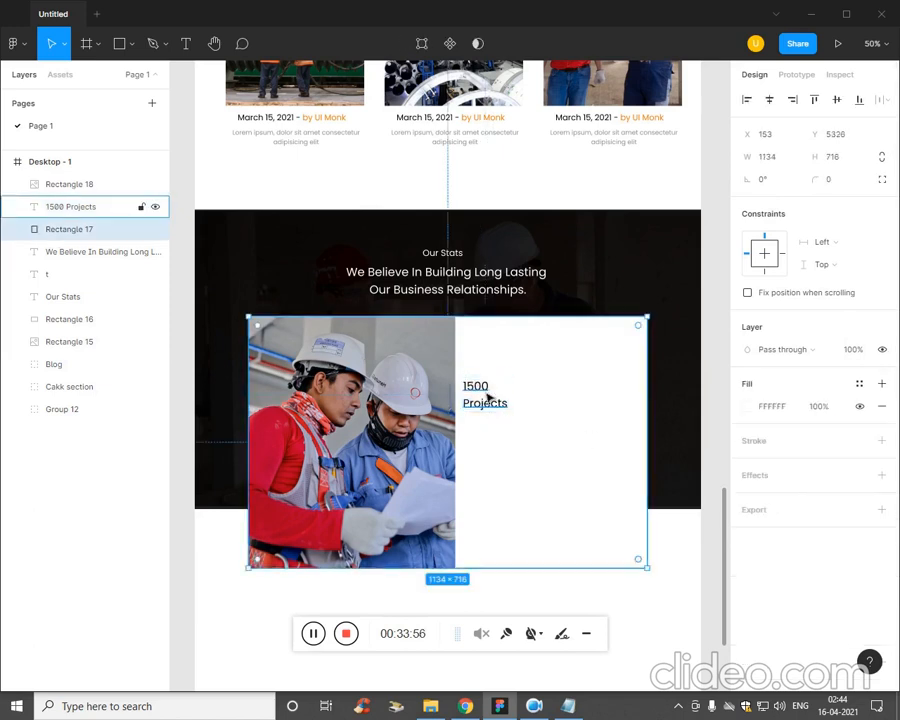
# Raise the font size of the number 1500 above Projects to 64.
pyautogui.doubleClick(488, 397)
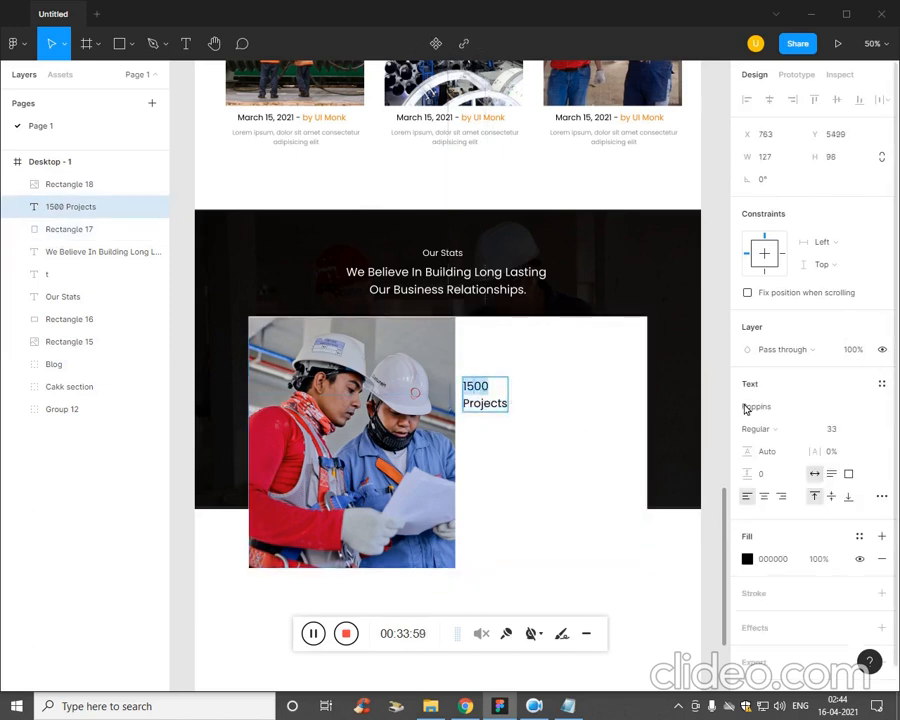
pyautogui.click(838, 428)
pyautogui.press('Up')
pyautogui.press('Up')
pyautogui.press('Up')
pyautogui.press('Up')
pyautogui.press('Up')
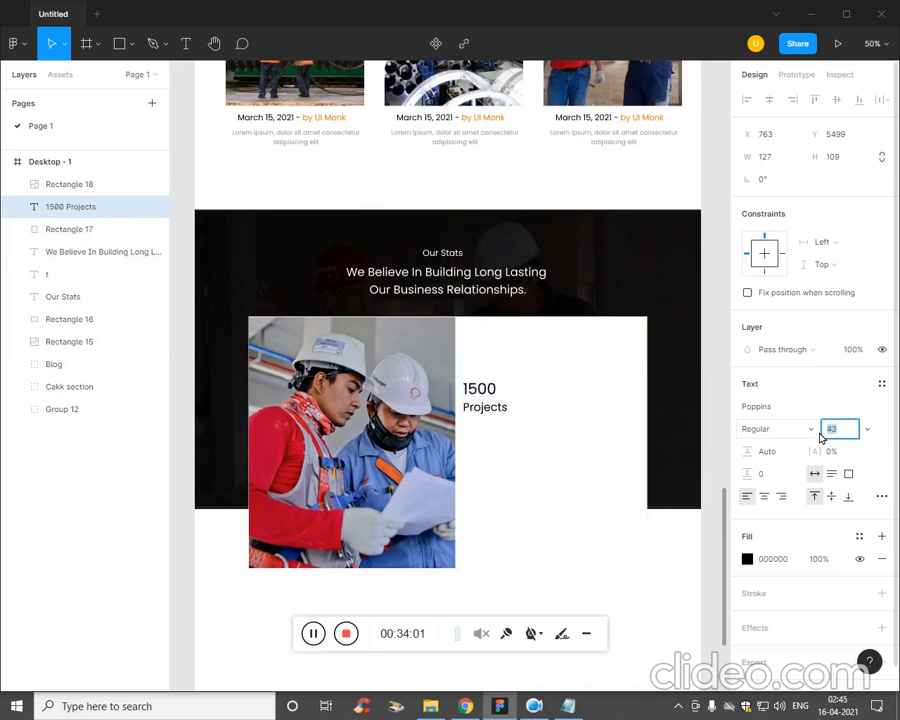
pyautogui.hotkey('shift', 'Up')
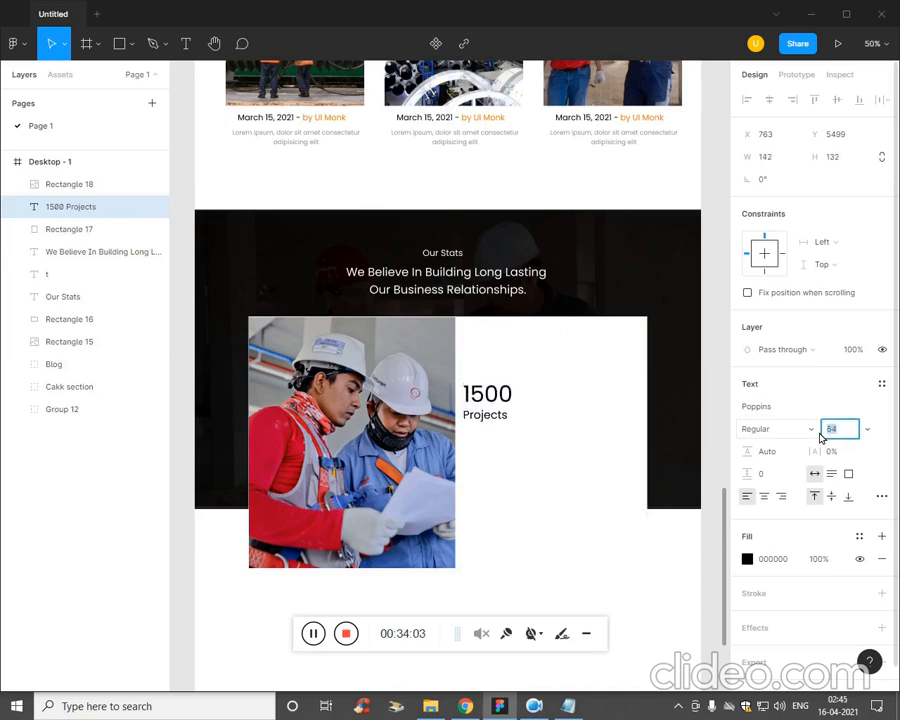
pyautogui.click(516, 470)
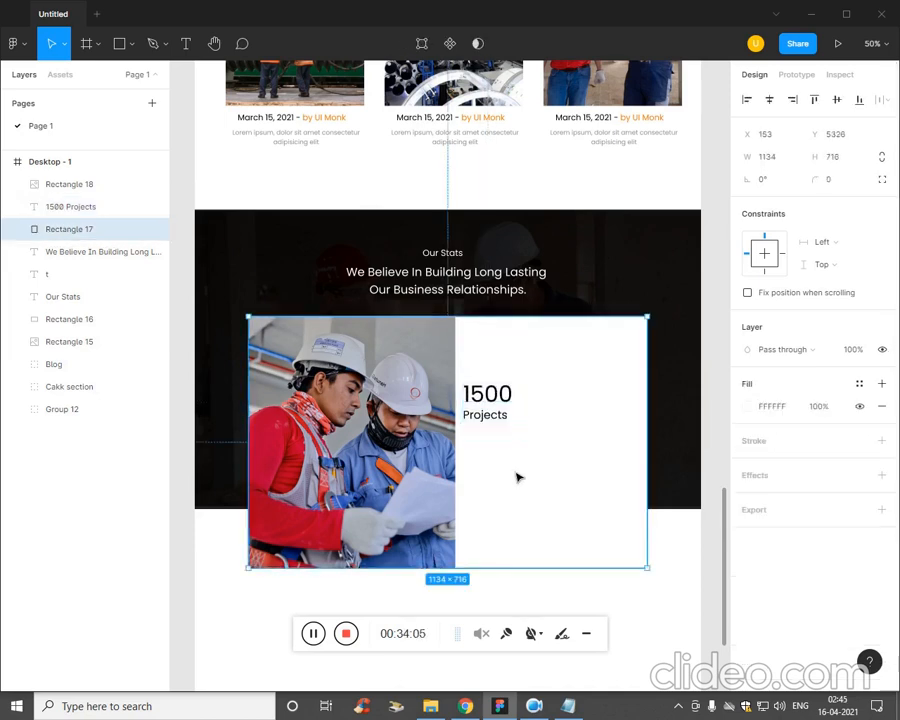
# Duplicate the 1500 Projects text twice in the same row, at about X 939 and X 1109.
pyautogui.moveTo(514, 402); pyautogui.dragTo(580, 400)
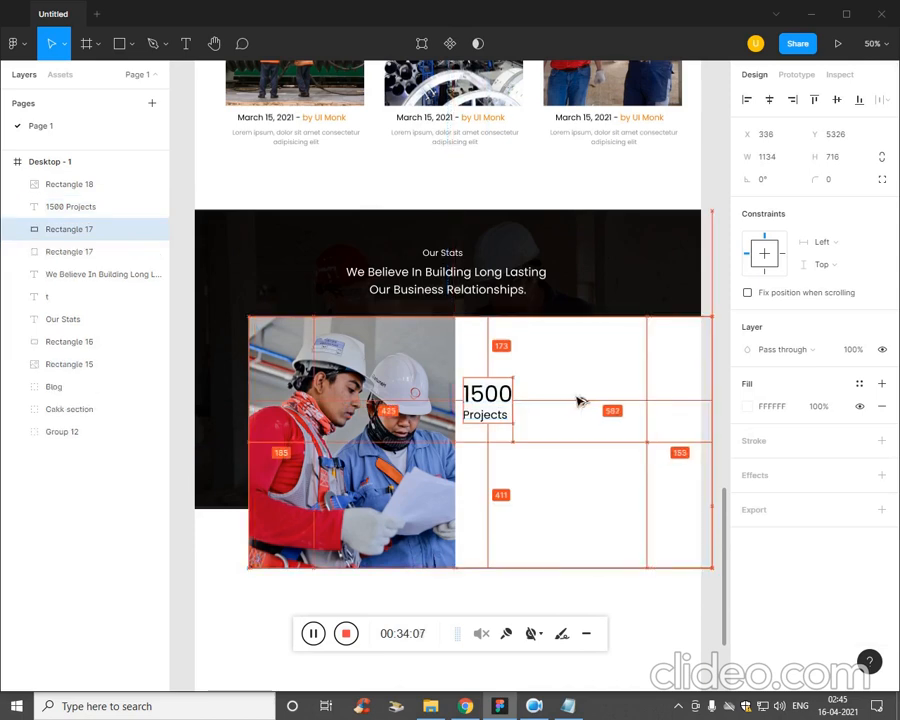
pyautogui.hotkey('ctrl', 'z')
pyautogui.click(498, 410)
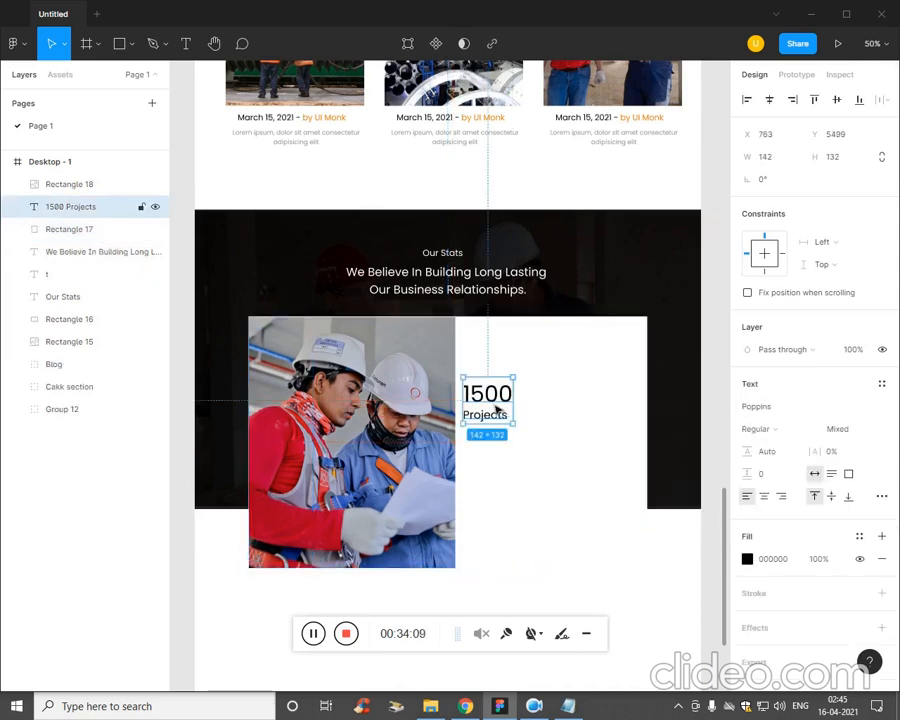
pyautogui.moveTo(503, 410); pyautogui.dragTo(627, 402)
# Replace the number in the middle statistic with 1160 copied from the Plan file in Notepad.
pyautogui.click(568, 706)
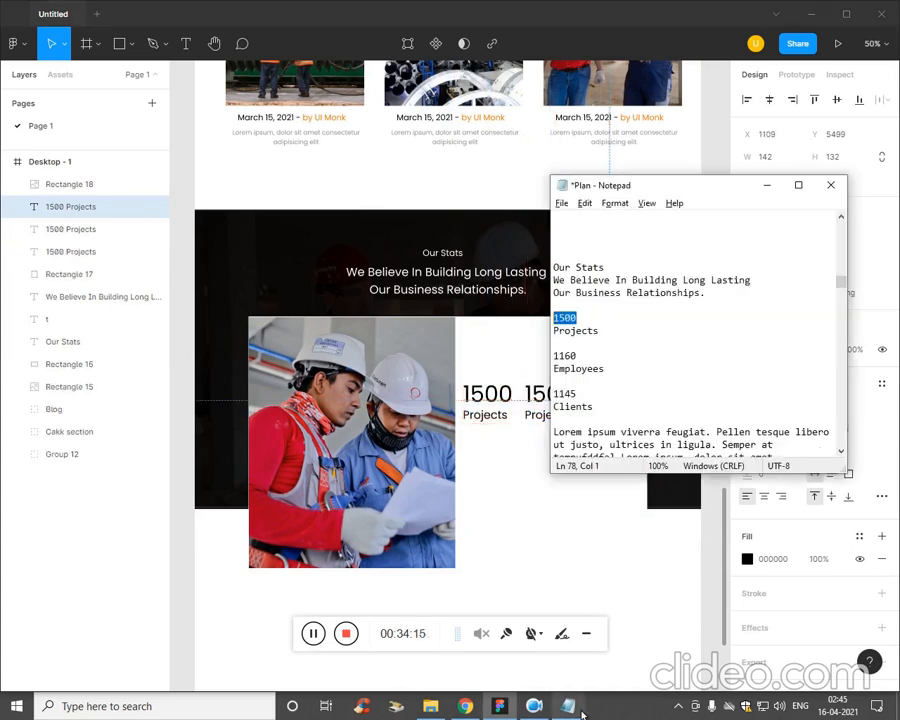
pyautogui.click(591, 360)
pyautogui.click(541, 424)
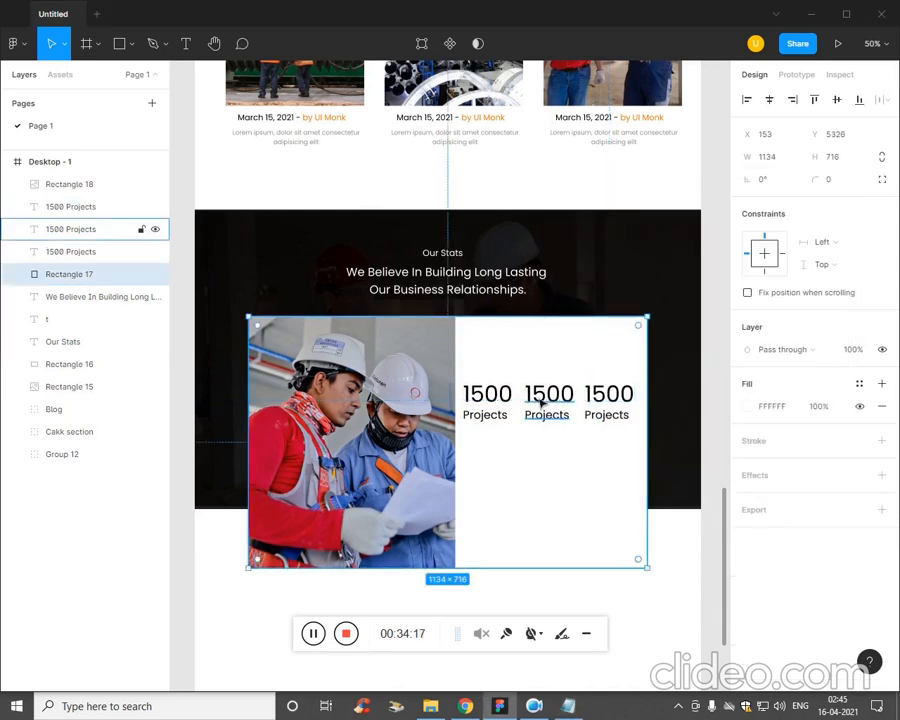
pyautogui.doubleClick(542, 392)
pyautogui.write('1160')
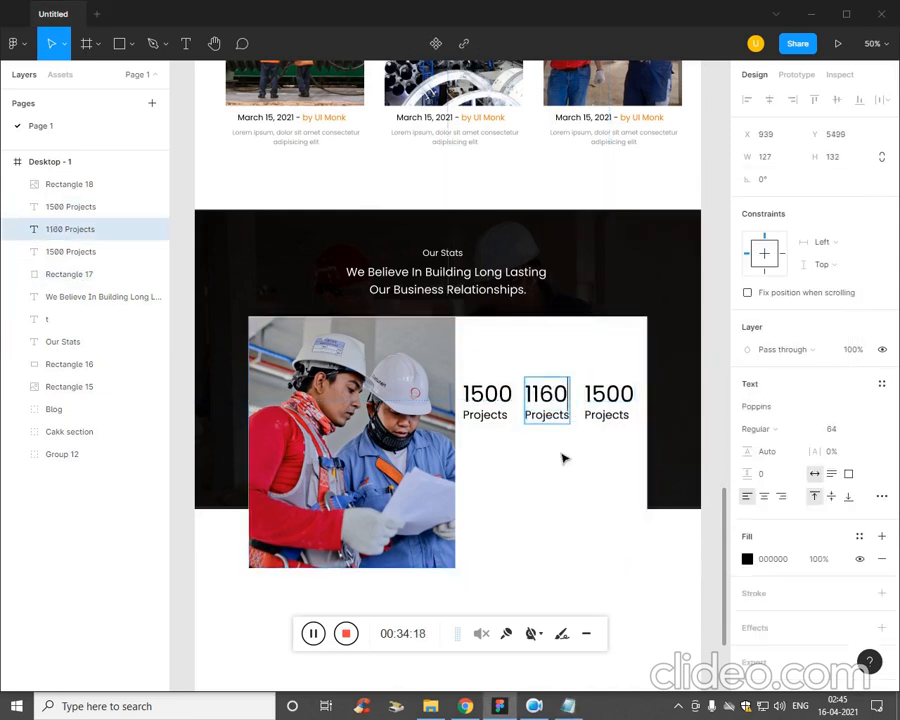
# Replace Projects under 1160 with "Employees" copied from the Plan file in Notepad.
pyautogui.click(568, 706)
pyautogui.click(592, 371)
pyautogui.hotkey('shift', 'Home')
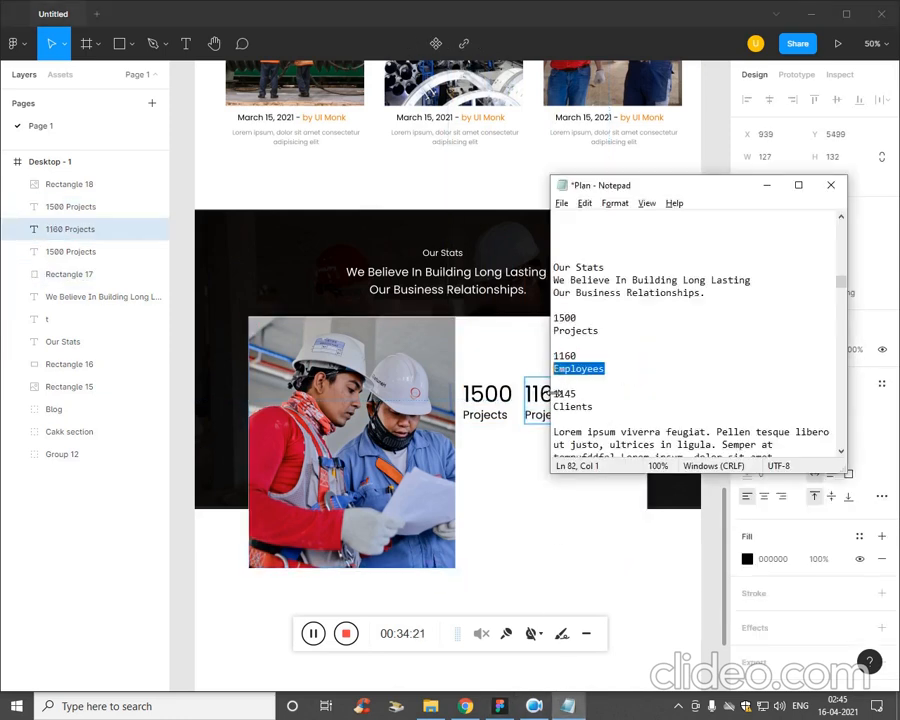
pyautogui.hotkey('ctrl', 'c')
pyautogui.click(548, 426)
pyautogui.doubleClick(546, 418)
pyautogui.hotkey('ctrl', 'v')
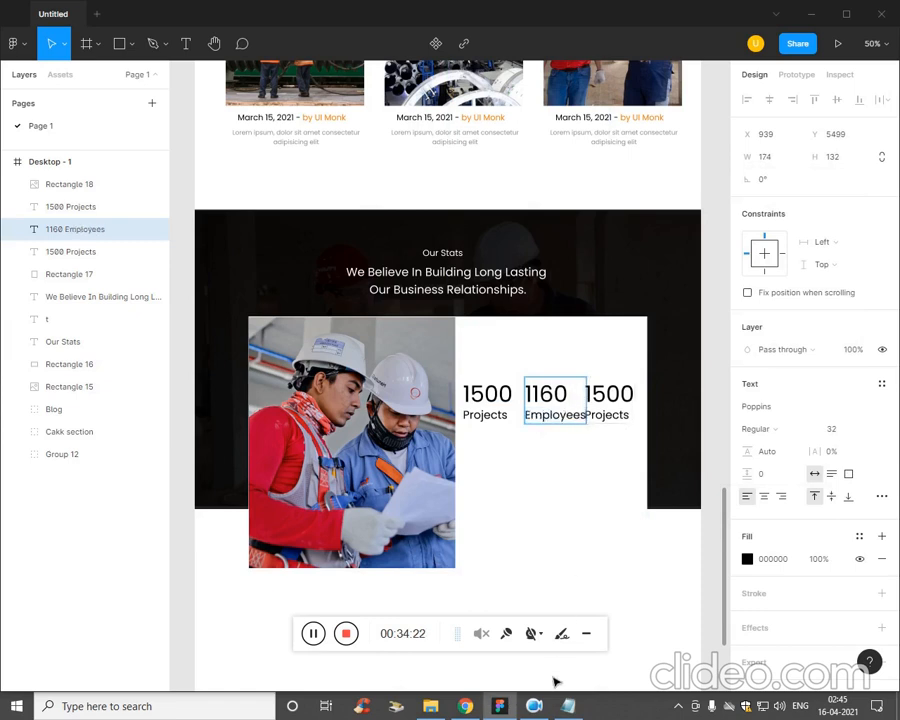
# Replace the number in the third statistic with 1145 copied from the Plan file in Notepad.
pyautogui.click(568, 706)
pyautogui.moveTo(597, 395); pyautogui.dragTo(543, 395)
pyautogui.hotkey('ctrl', 'c')
pyautogui.click(518, 428)
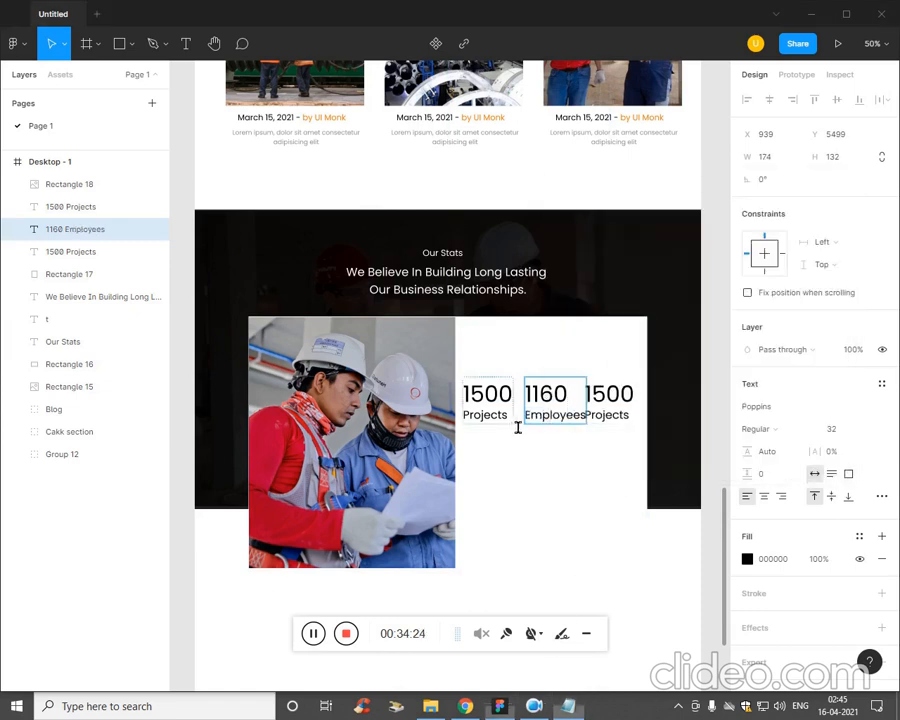
pyautogui.click(604, 393)
pyautogui.doubleClick(604, 393)
pyautogui.hotkey('ctrl', 'v')
# Replace Projects under 1145 with "Clients" copied from the Plan file in Notepad.
pyautogui.hotkey('alt', 'Tab')
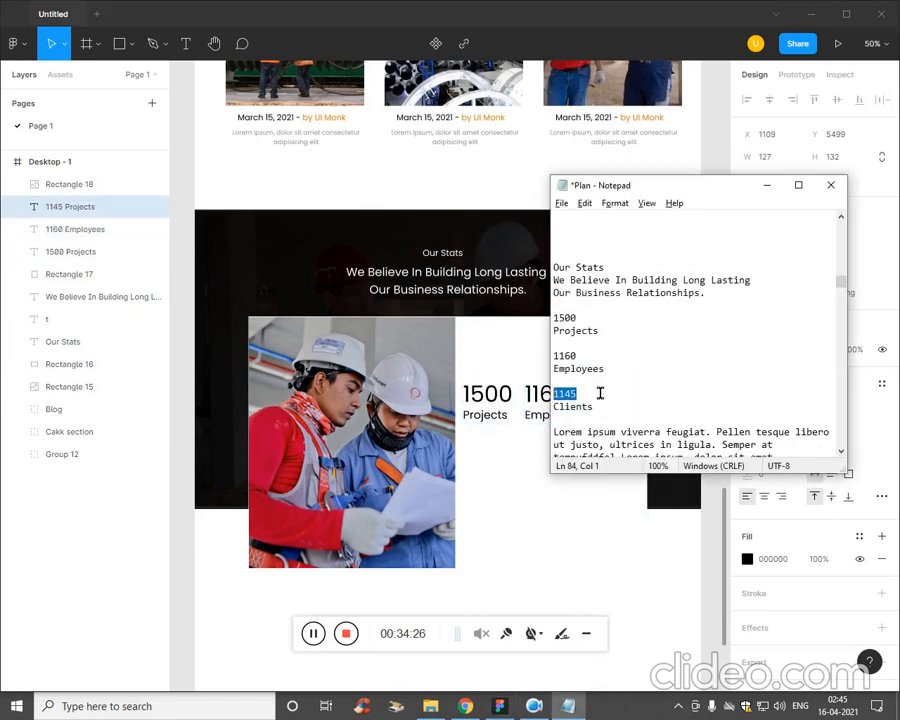
pyautogui.click(603, 407)
pyautogui.moveTo(586, 420); pyautogui.dragTo(553, 407)
pyautogui.hotkey('ctrl', 'c')
pyautogui.hotkey('alt', 'Tab')
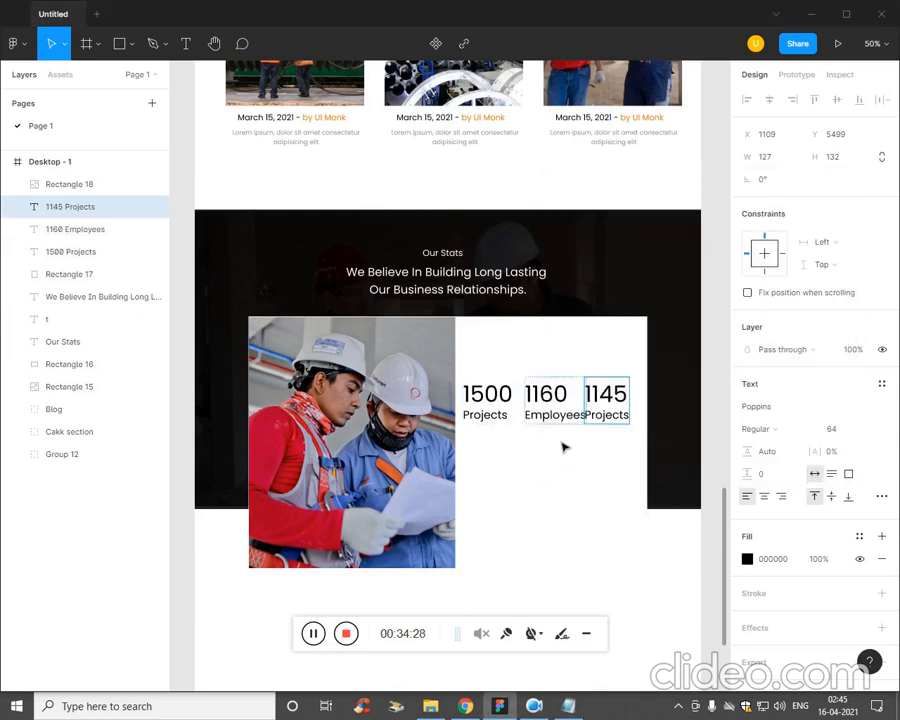
pyautogui.doubleClick(607, 414)
pyautogui.hotkey('ctrl', 'v')
pyautogui.press('Escape')
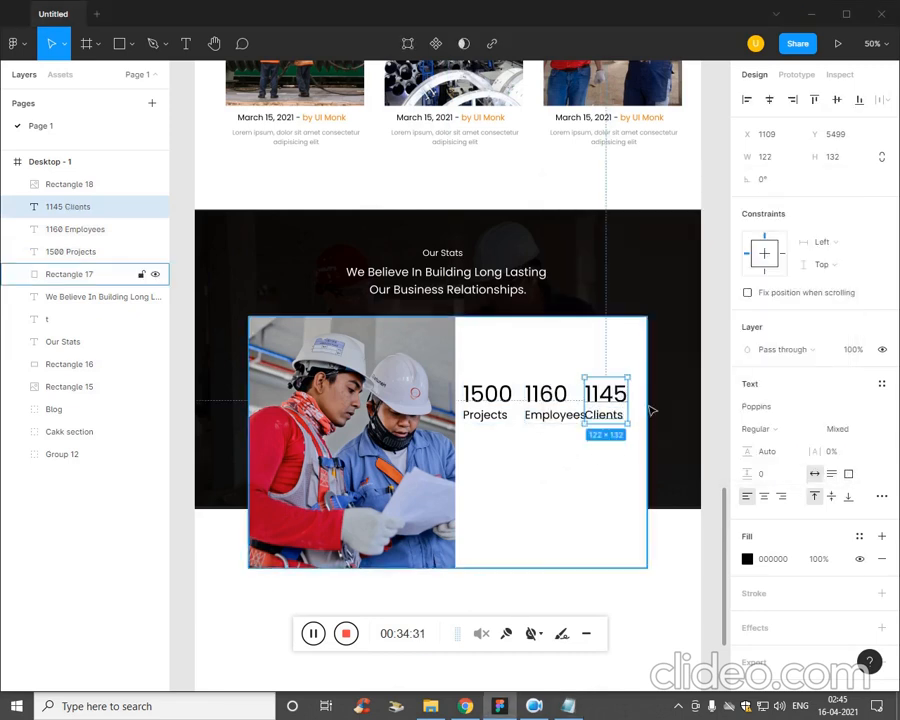
# Widen the three statistic texts together to about 573 px so that they spread apart.
pyautogui.click(486, 405)
pyautogui.keyDown('shift'); pyautogui.click(566, 414); pyautogui.keyUp('shift')
pyautogui.keyDown('shift'); pyautogui.click(608, 413); pyautogui.keyUp('shift')
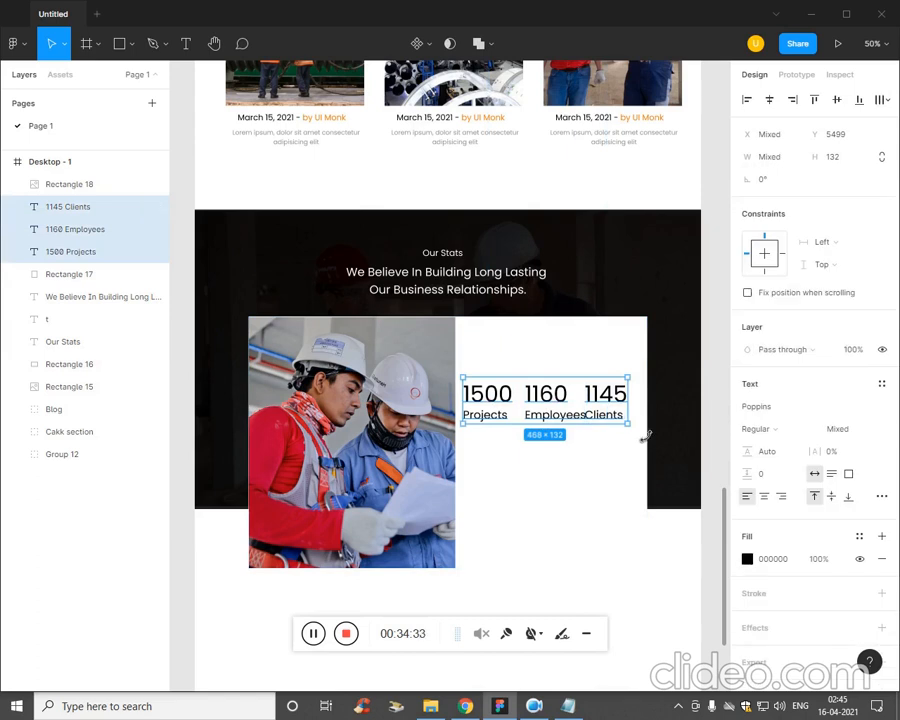
pyautogui.moveTo(645, 429); pyautogui.dragTo(674, 430)
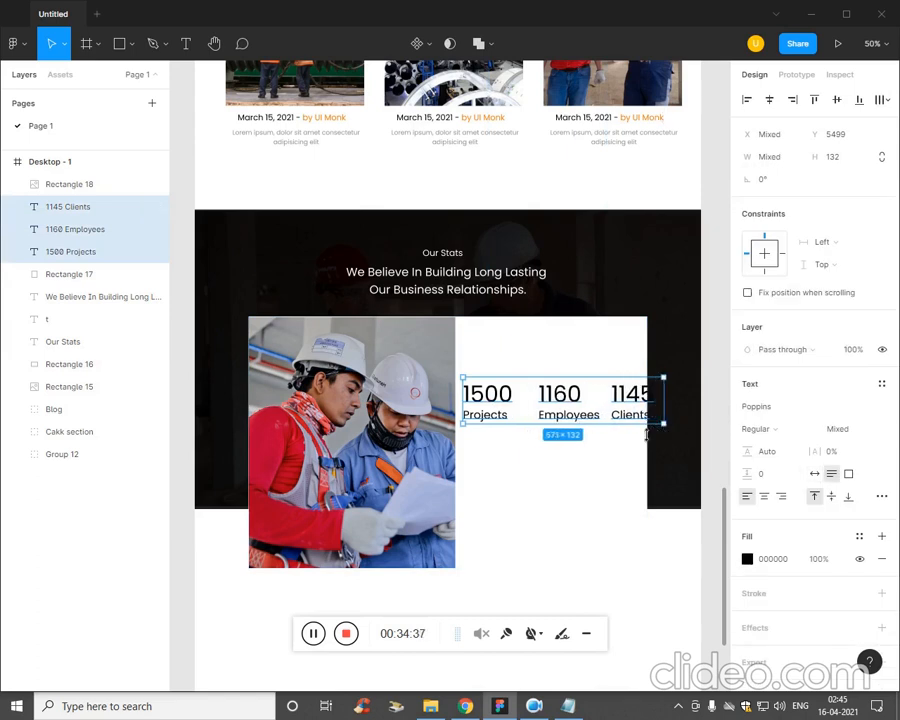
# Reduce the font size of the number 1500 to 47.
pyautogui.click(589, 412)
pyautogui.hotkey('ctrl', 'a')
pyautogui.doubleClick(506, 403)
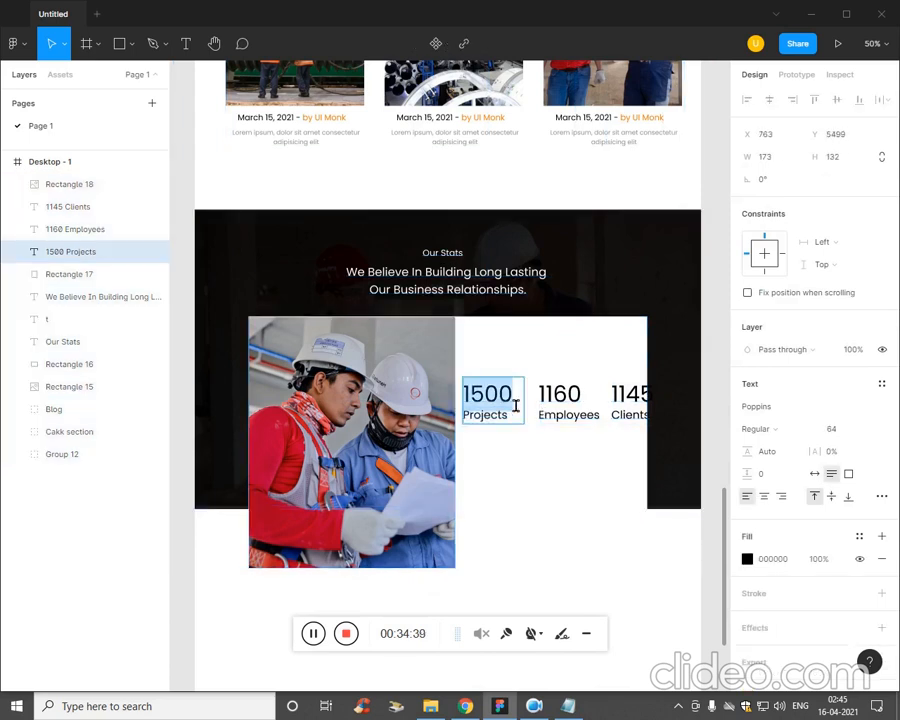
pyautogui.click(836, 428)
pyautogui.write('58')
pyautogui.press('Return')
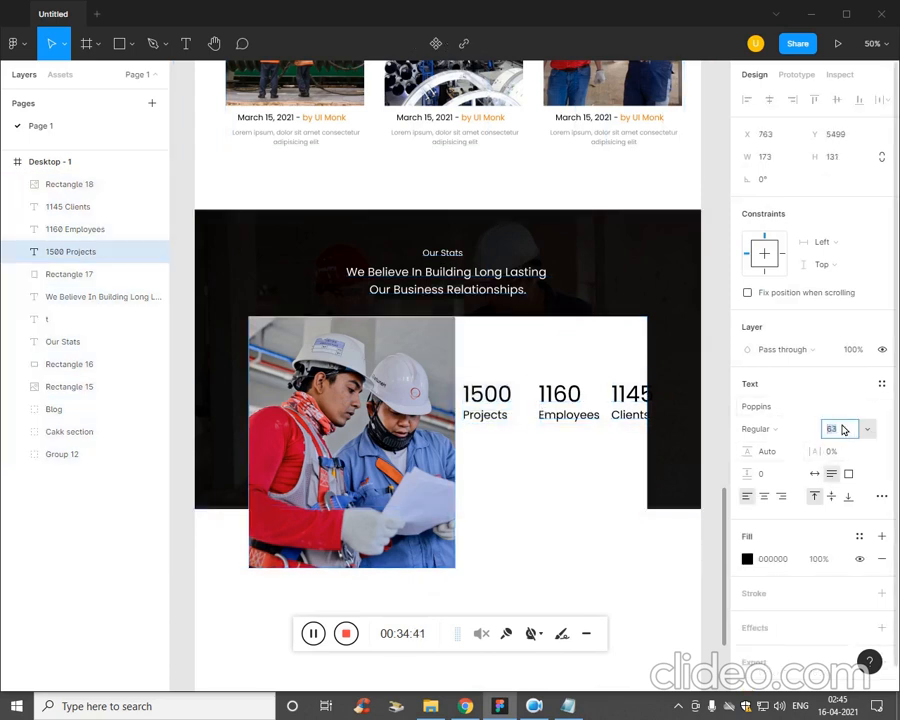
pyautogui.write('47')
pyautogui.press('Return')
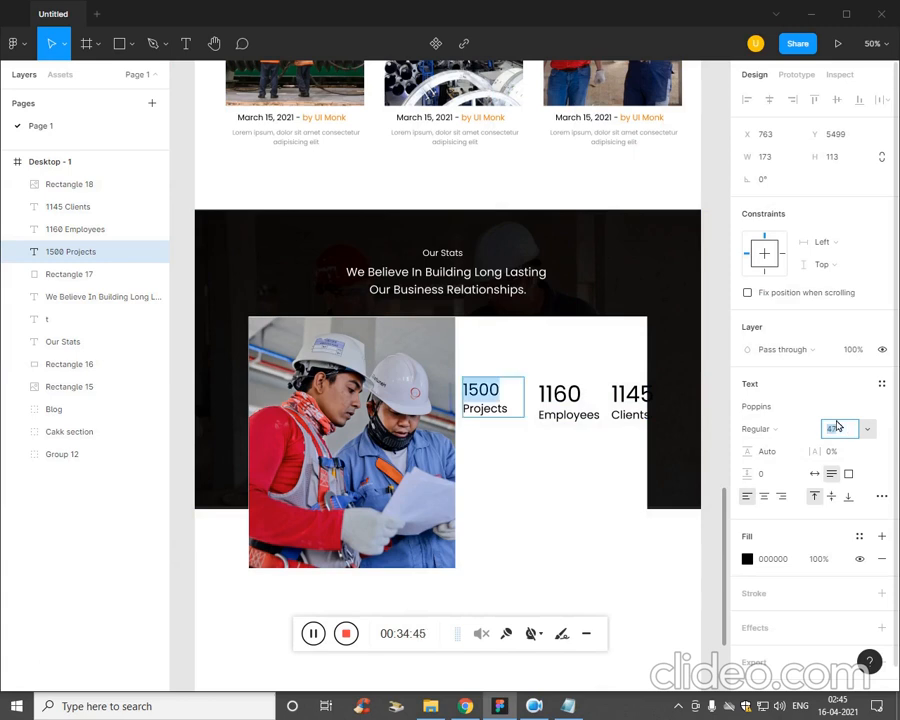
# Reduce the font size of the Projects line to 25.
pyautogui.click(505, 424)
pyautogui.doubleClick(505, 424)
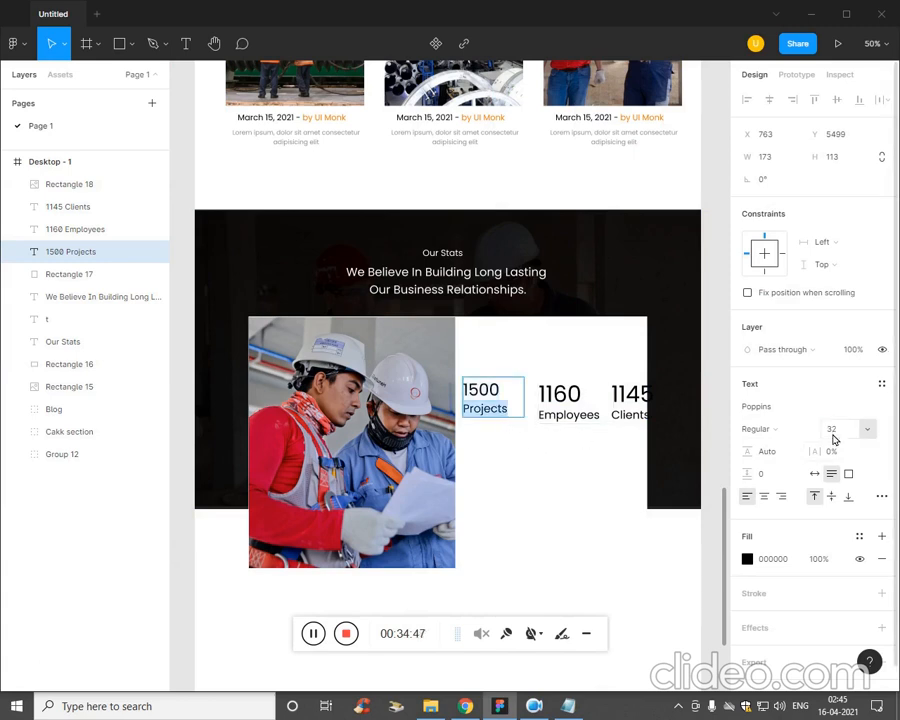
pyautogui.click(834, 432)
pyautogui.write('28')
pyautogui.press('Return')
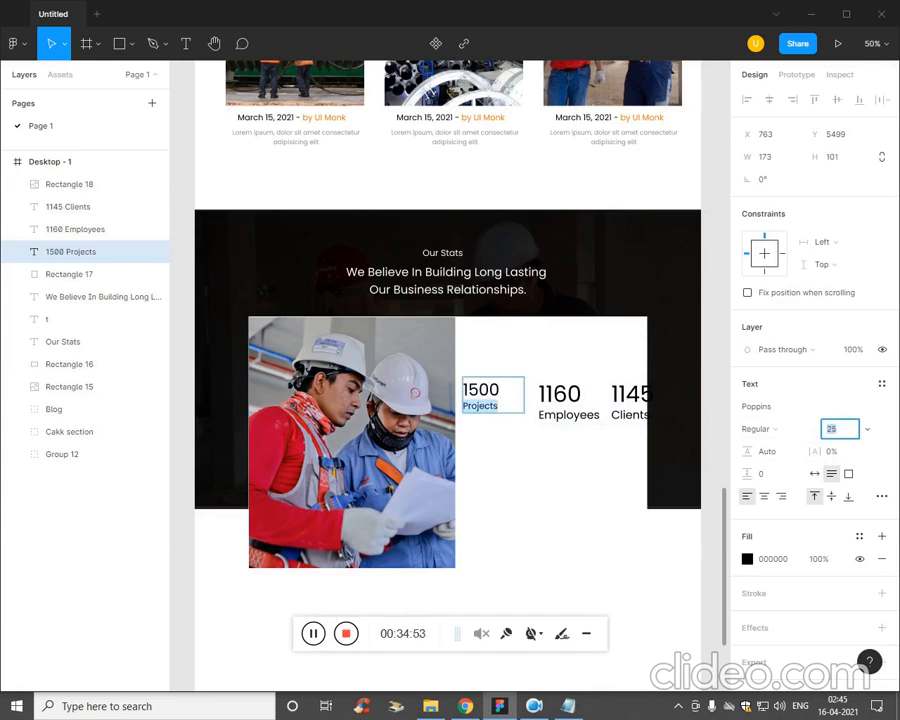
# Set the font size of 1160 to 47 and of the Employees line below it to 25.
pyautogui.doubleClick(557, 409)
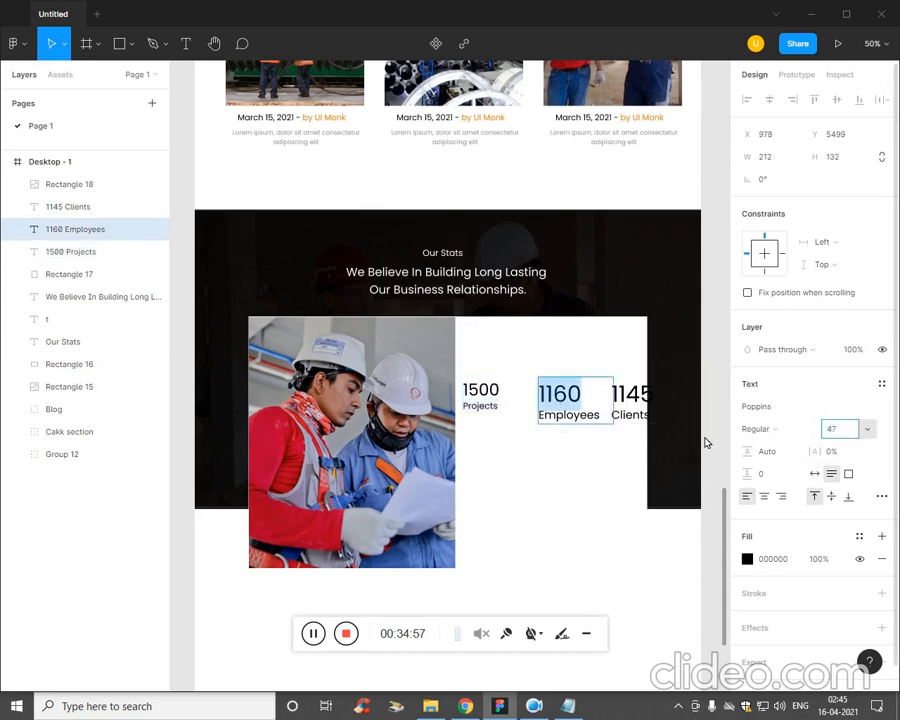
pyautogui.click(603, 416)
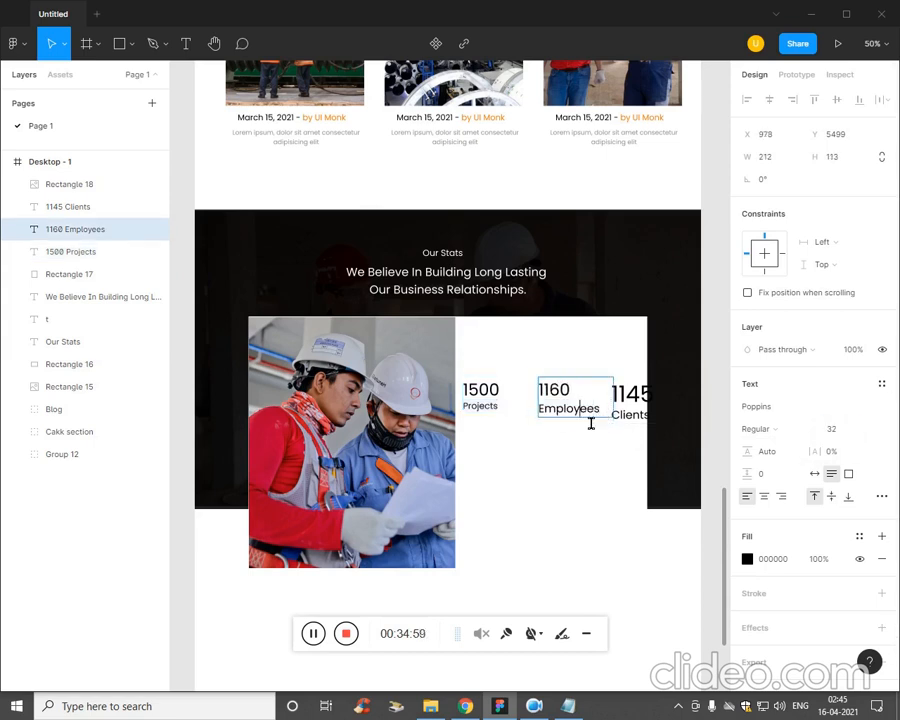
pyautogui.doubleClick(589, 412)
pyautogui.click(831, 428)
pyautogui.write('25')
pyautogui.press('Return')
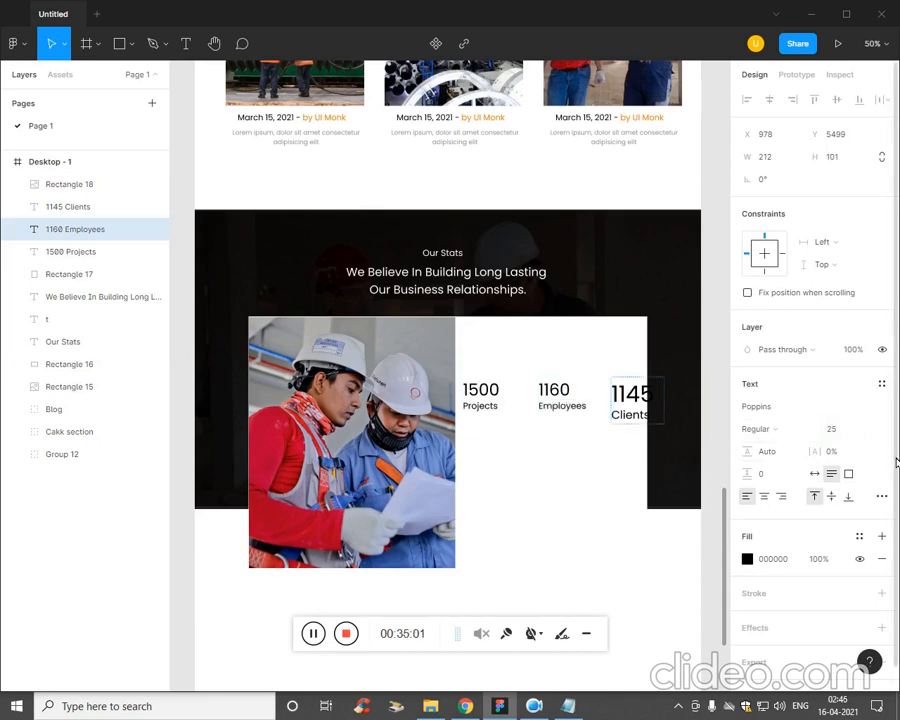
# Set the font size of the number 1145 above Clients to 47.
pyautogui.doubleClick(634, 396)
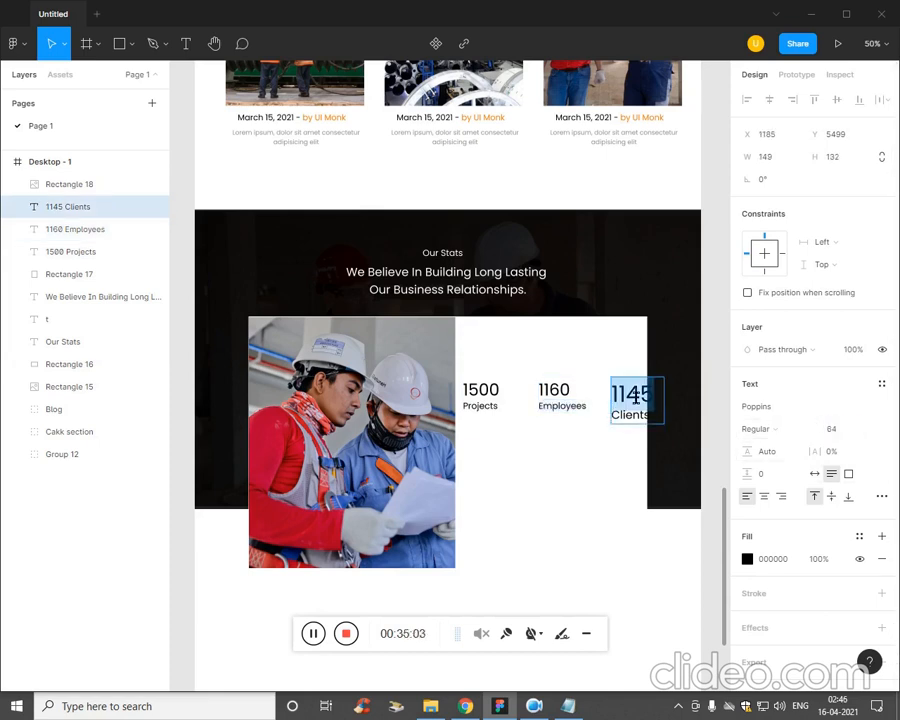
pyautogui.click(866, 429)
pyautogui.click(789, 442)
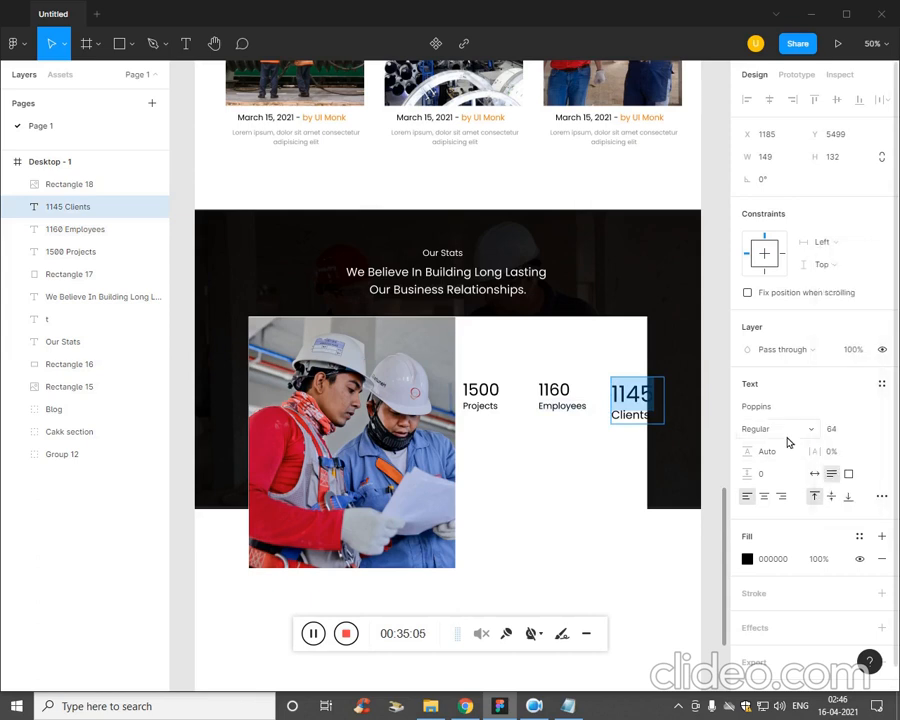
pyautogui.click(846, 430)
pyautogui.write('43')
pyautogui.press('Return')
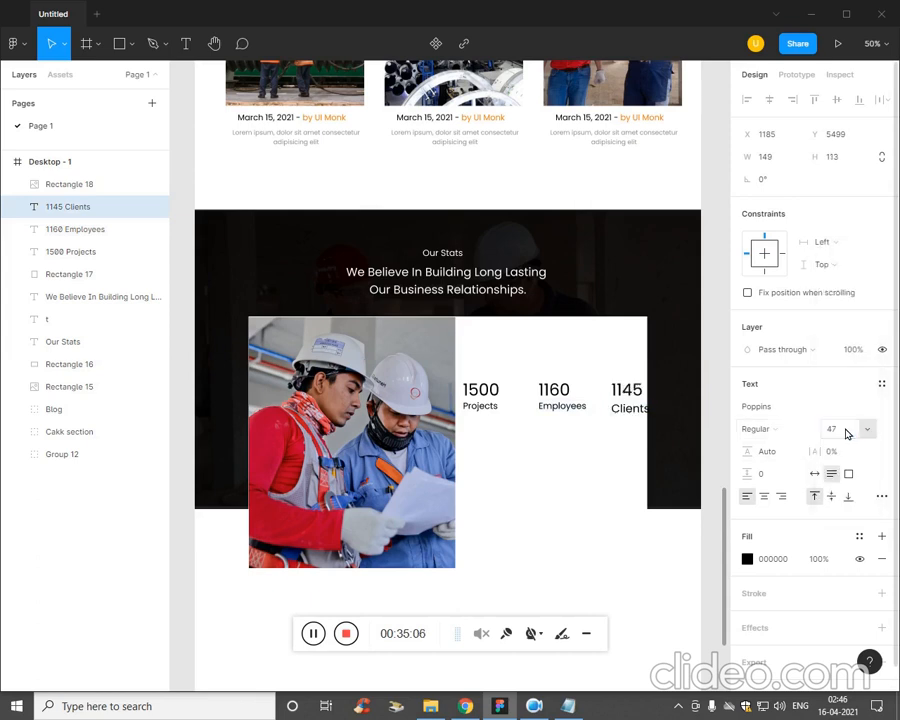
# Set the font size of the Clients line below 1145 to 25.
pyautogui.click(639, 406)
pyautogui.doubleClick(639, 419)
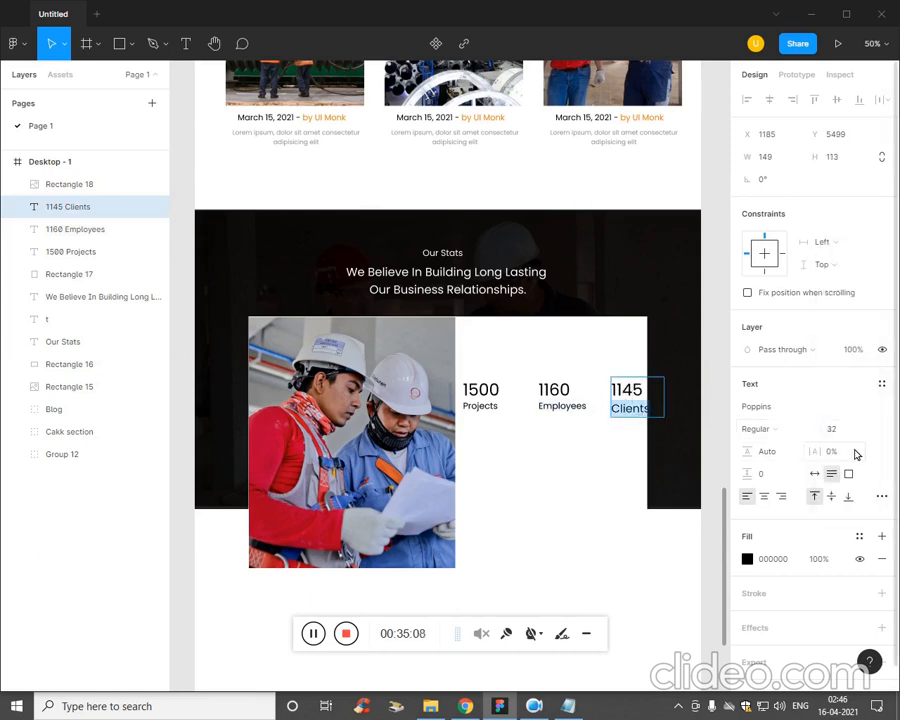
pyautogui.click(839, 433)
pyautogui.write('20')
pyautogui.press('Return')
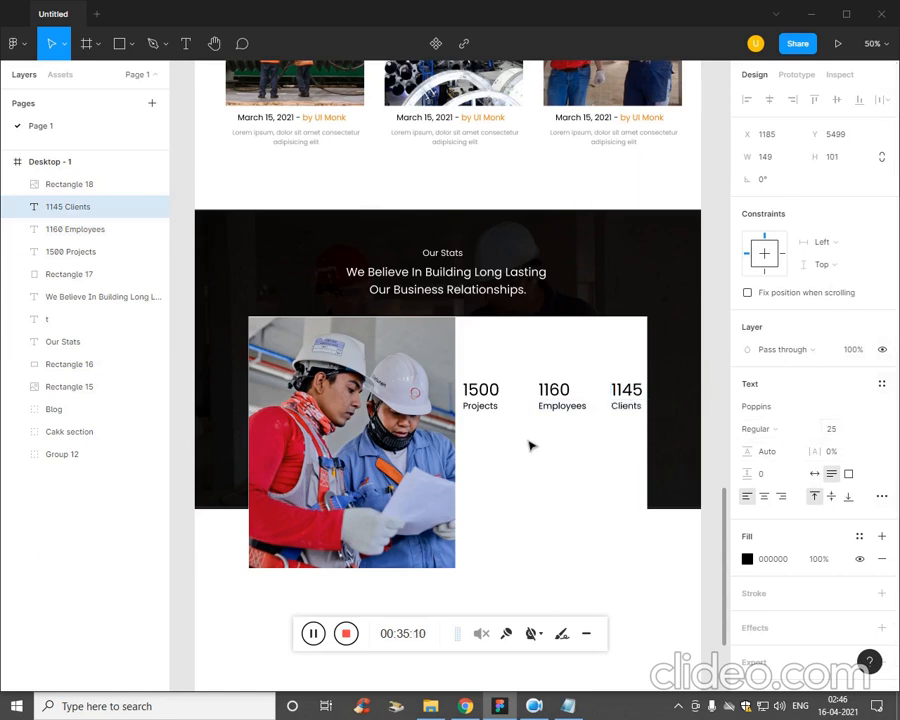
# Try combining the 1500 Projects, 1160 Employees and 1145 Clients texts into one auto layout frame.
pyautogui.click(495, 402)
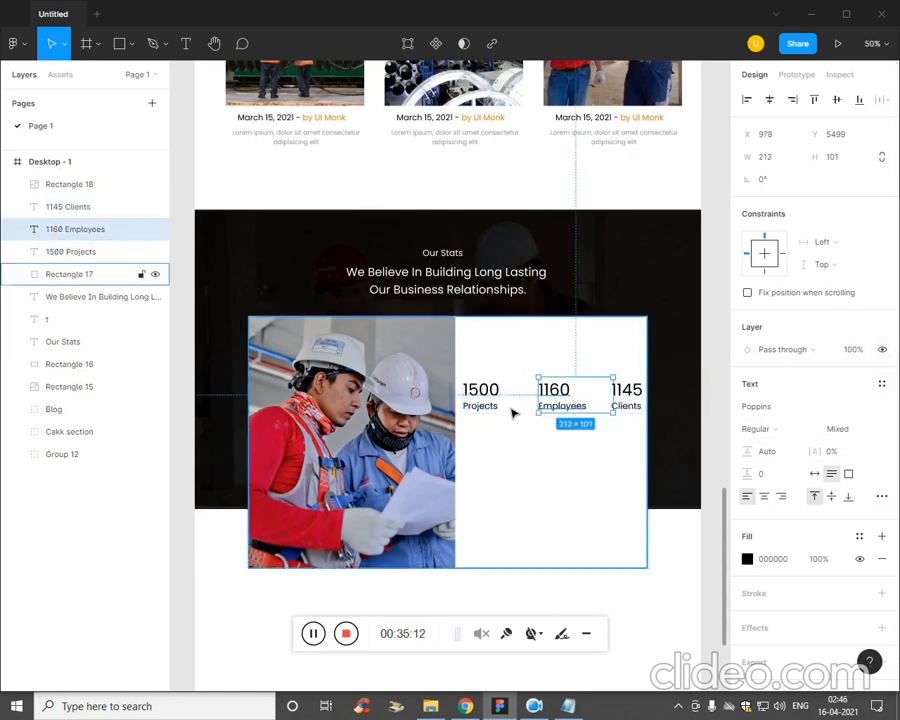
pyautogui.click(500, 409)
pyautogui.click(497, 400)
pyautogui.keyDown('shift'); pyautogui.click(566, 403); pyautogui.keyUp('shift')
pyautogui.keyDown('shift'); pyautogui.click(617, 407); pyautogui.keyUp('shift')
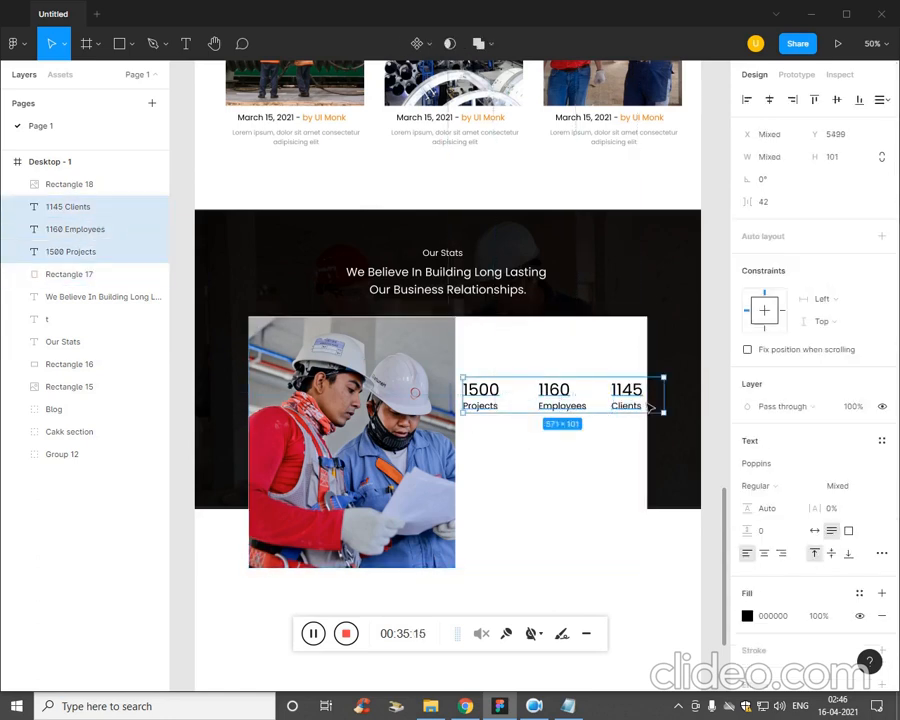
pyautogui.hotkey('shift', 'a')
pyautogui.click(549, 456)
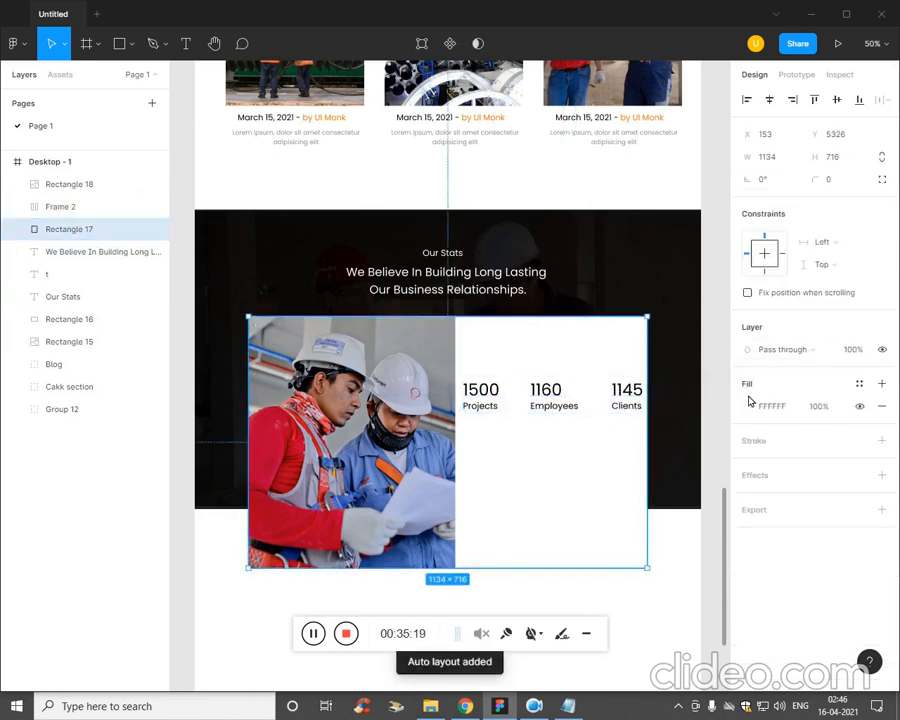
# Try narrowing the statistics frame to a width of 494 with centred alignment and automatic spacing between the items.
pyautogui.click(664, 404)
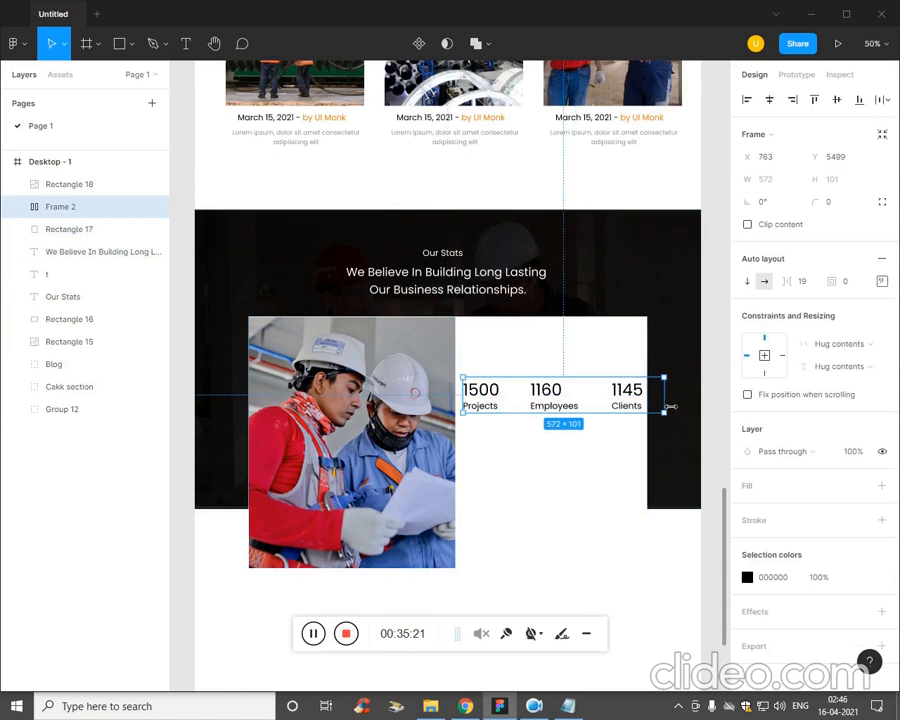
pyautogui.moveTo(670, 406); pyautogui.dragTo(638, 404)
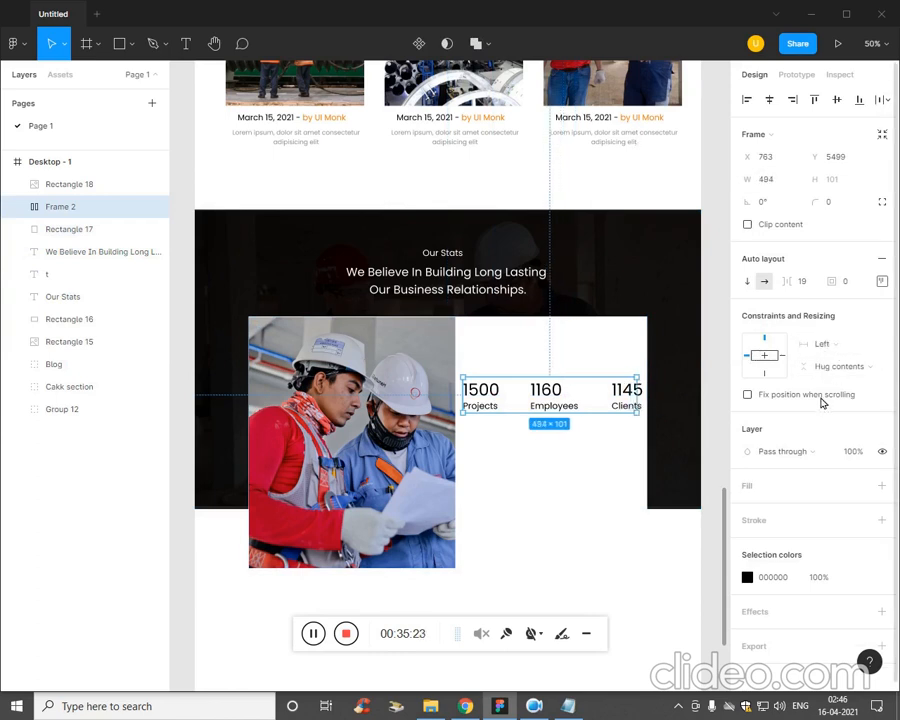
pyautogui.click(882, 282)
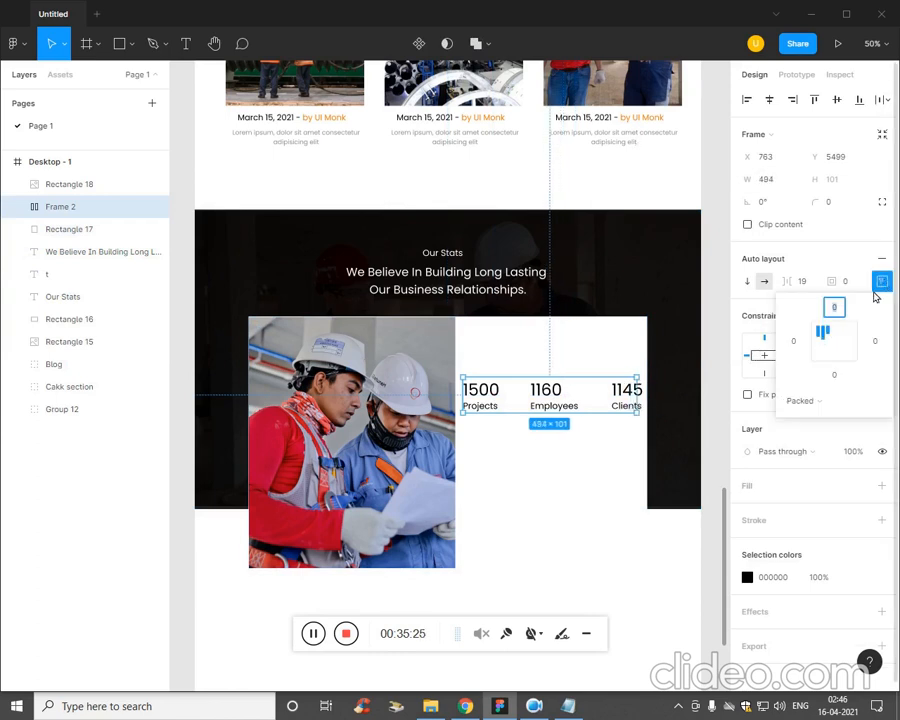
pyautogui.click(836, 348)
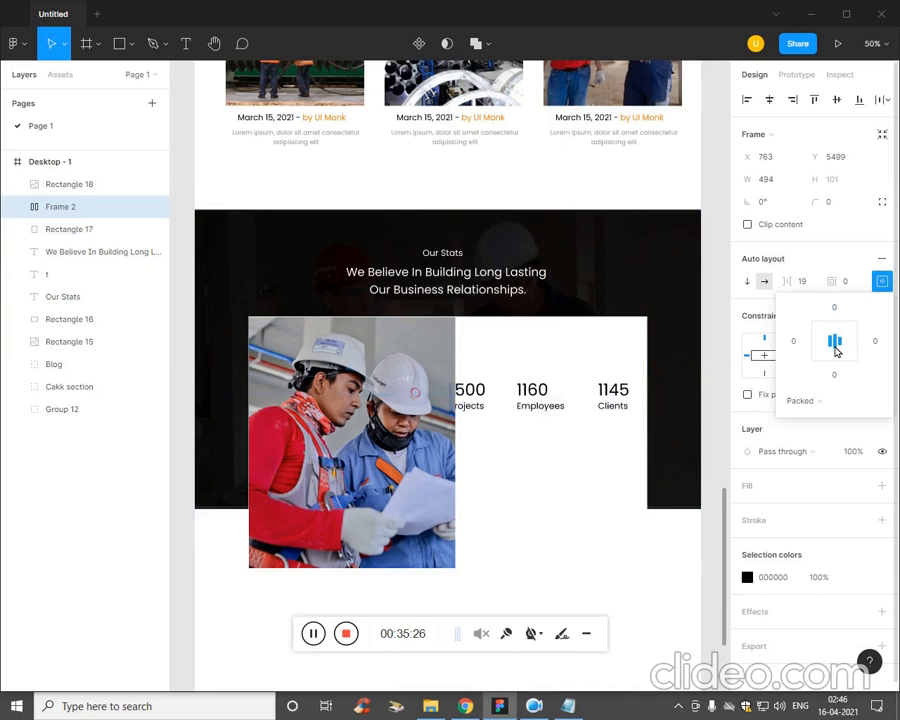
pyautogui.click(797, 402)
pyautogui.click(797, 416)
pyautogui.click(590, 434)
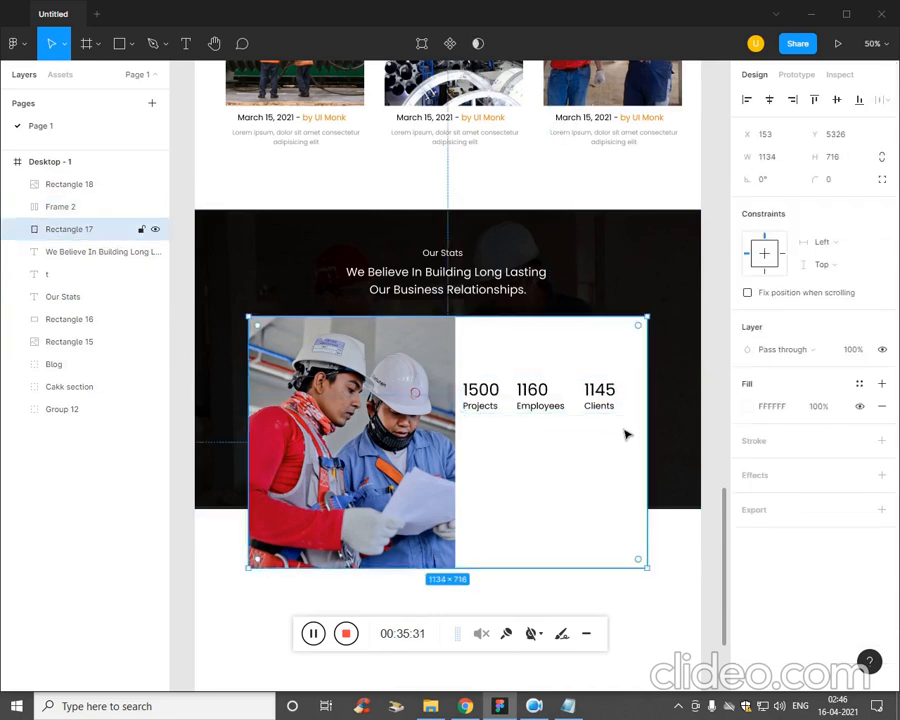
# Try widening the statistics frame to 524 so it reaches the edge of the white card.
pyautogui.click(645, 401)
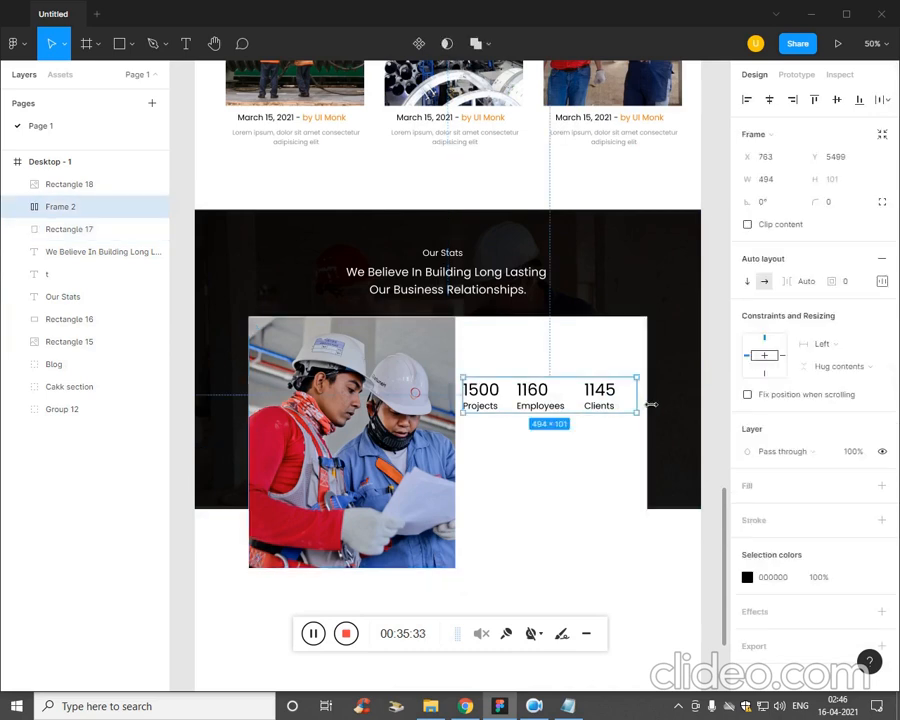
pyautogui.moveTo(651, 404); pyautogui.dragTo(656, 404)
pyautogui.click(587, 514)
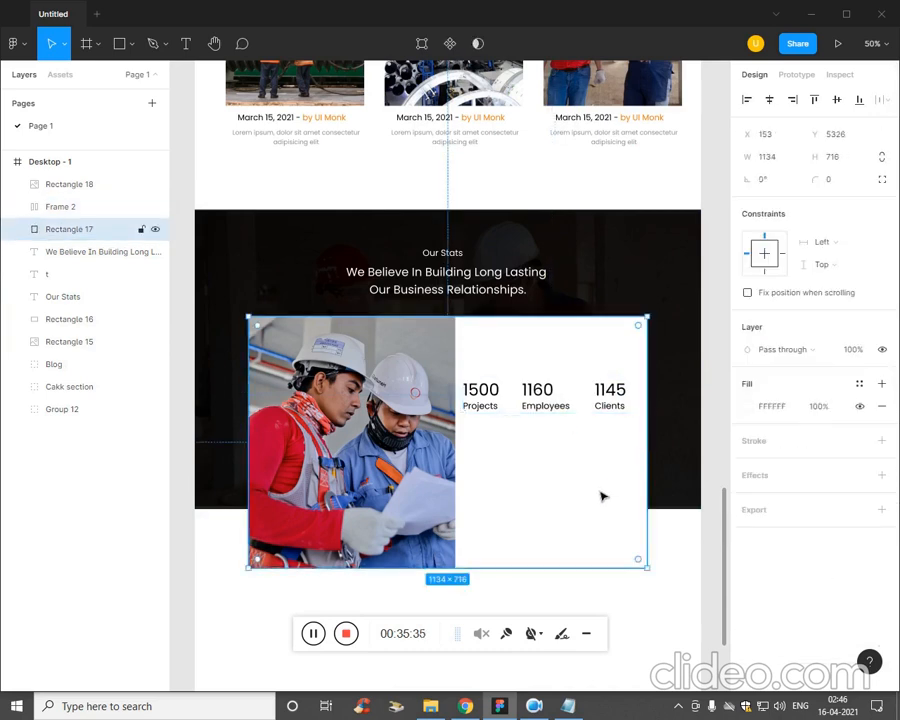
pyautogui.click(600, 395)
pyautogui.click(544, 484)
pyautogui.click(543, 406)
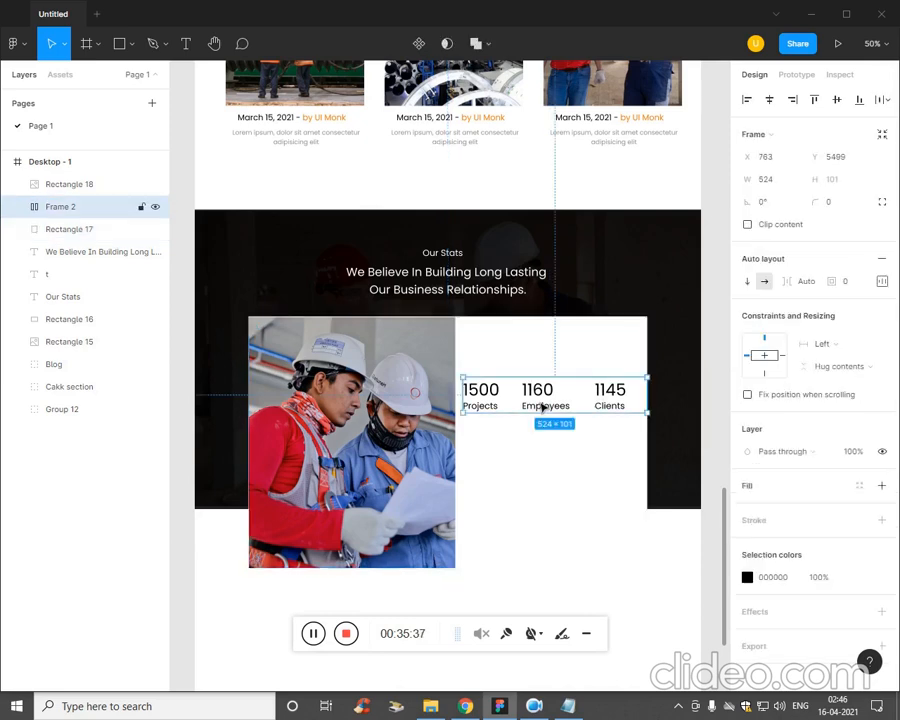
# Try centring the statistics frame horizontally and undo the alignment.
pyautogui.click(769, 99)
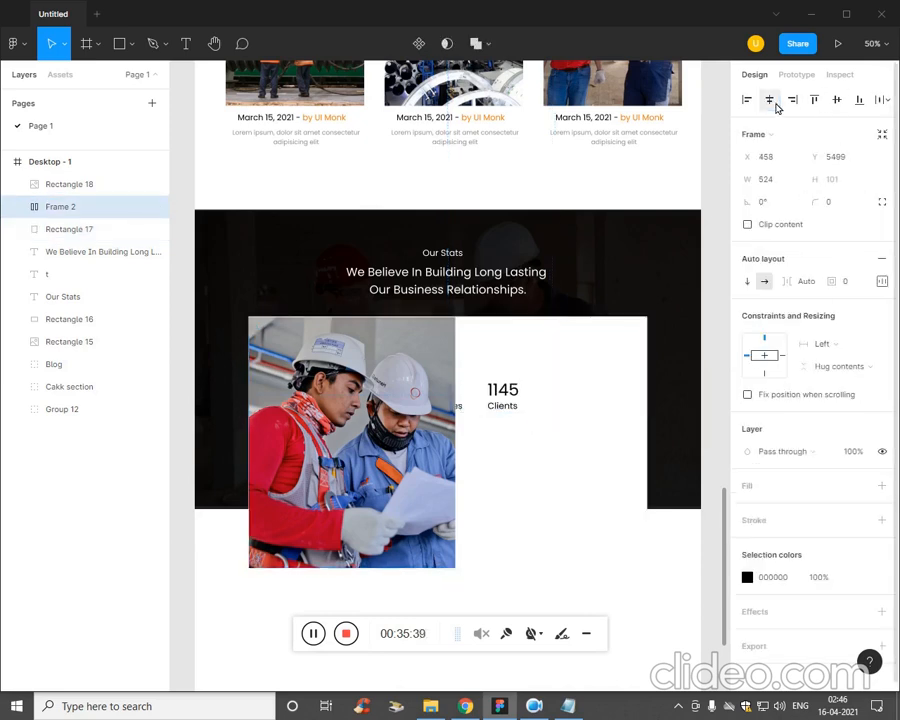
pyautogui.hotkey('ctrl', 'z')
pyautogui.click(576, 559)
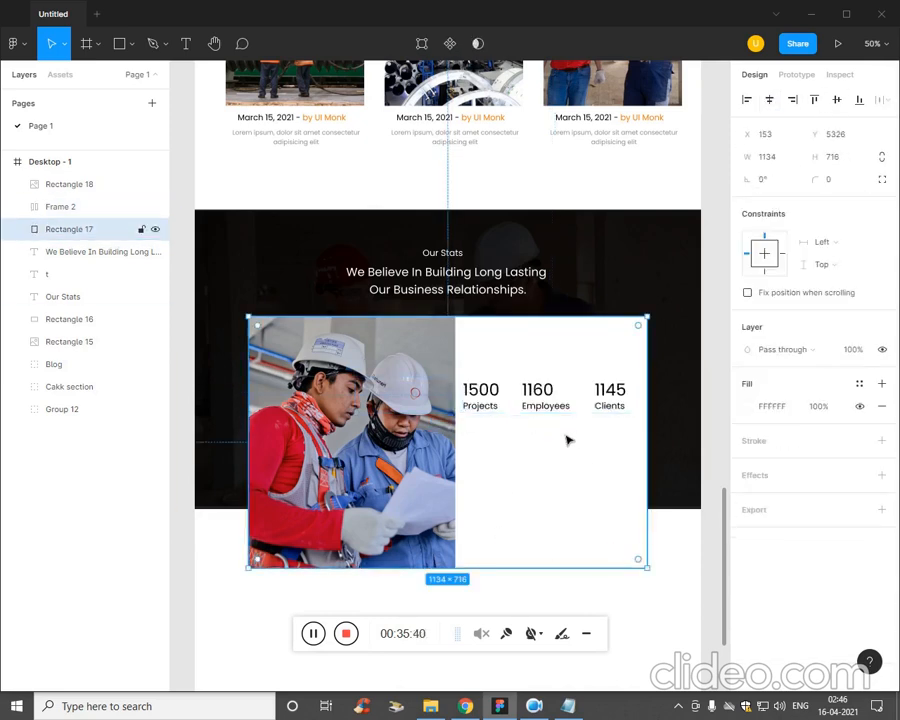
# Undo the width, spacing and alignment changes made to the statistics frame.
pyautogui.click(546, 405)
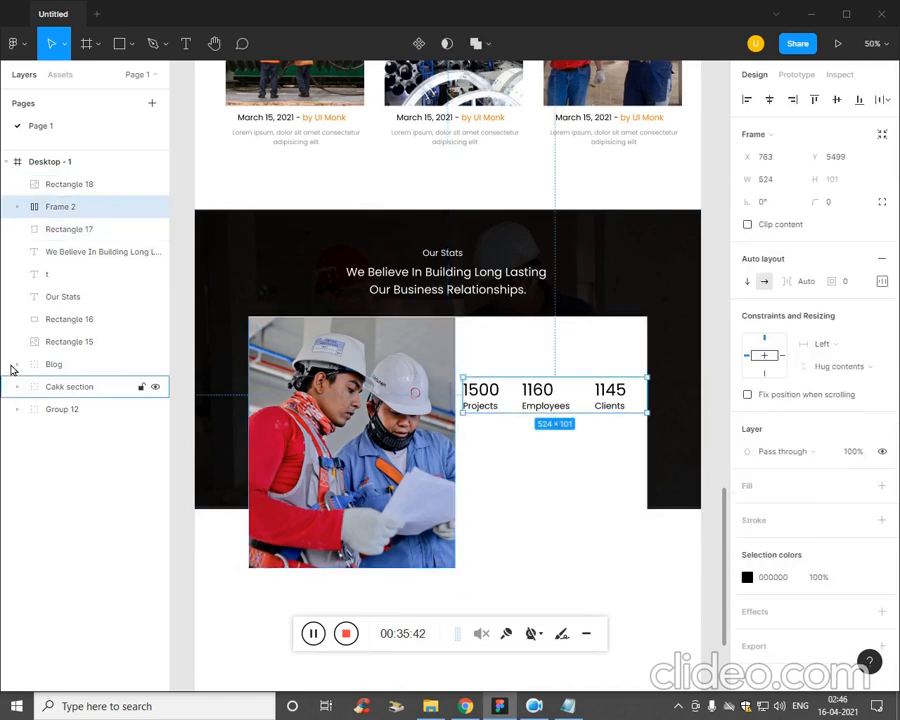
pyautogui.click(624, 400)
pyautogui.click(627, 405)
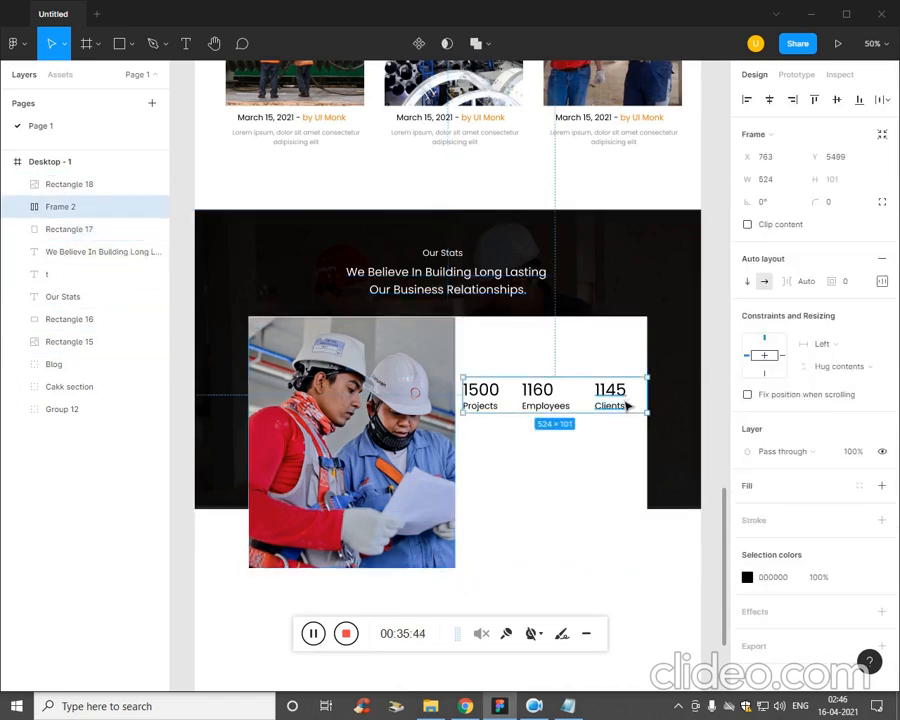
pyautogui.hotkey('ctrl', 'z')
pyautogui.hotkey('ctrl', 'z')
pyautogui.hotkey('ctrl', 'z')
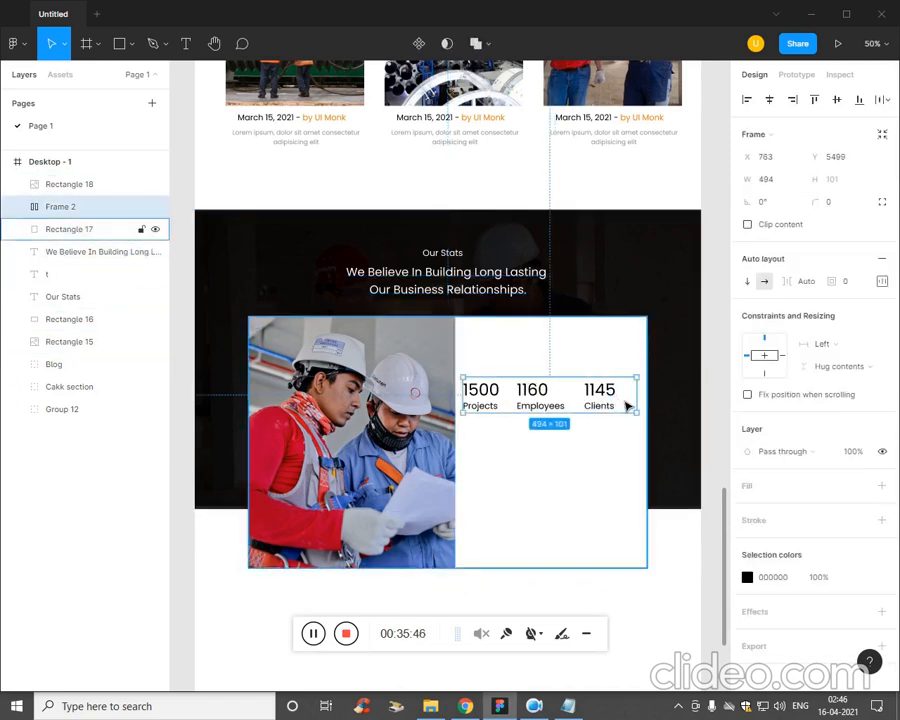
pyautogui.hotkey('ctrl', 'z')
pyautogui.hotkey('ctrl', 'z')
pyautogui.hotkey('ctrl', 'z')
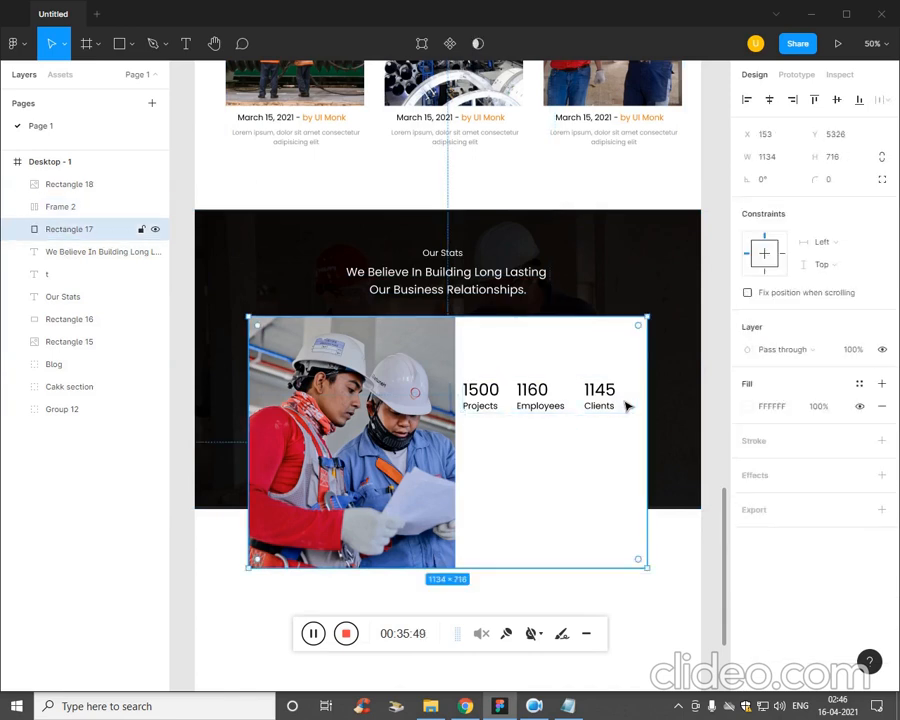
pyautogui.hotkey('ctrl', 'z')
pyautogui.hotkey('ctrl', 'z')
pyautogui.hotkey('ctrl', 'z')
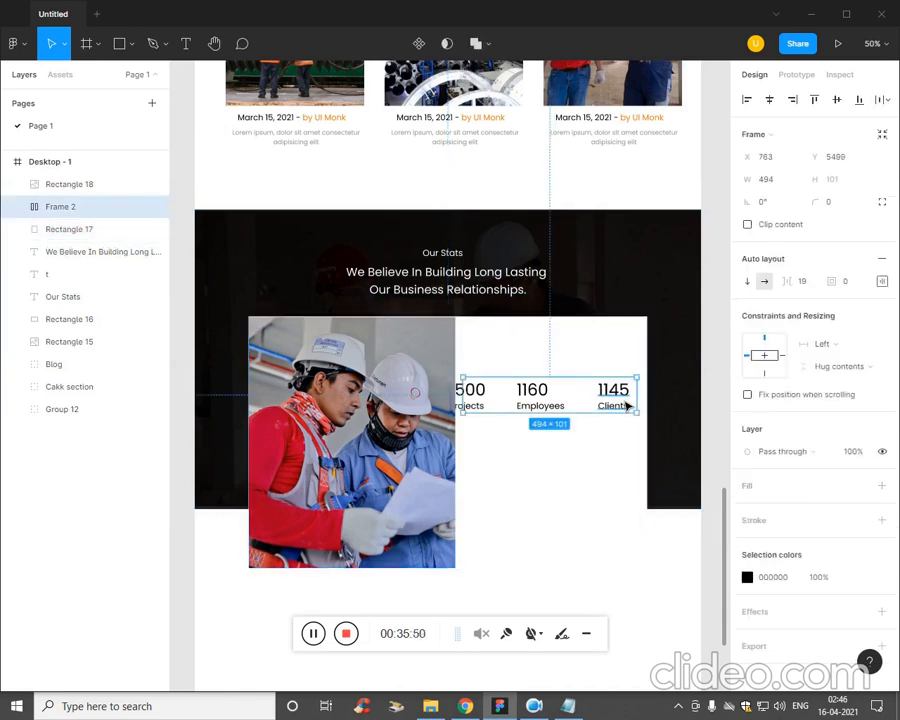
pyautogui.hotkey('ctrl', 'z')
pyautogui.hotkey('ctrl', 'z')
pyautogui.hotkey('ctrl', 'z')
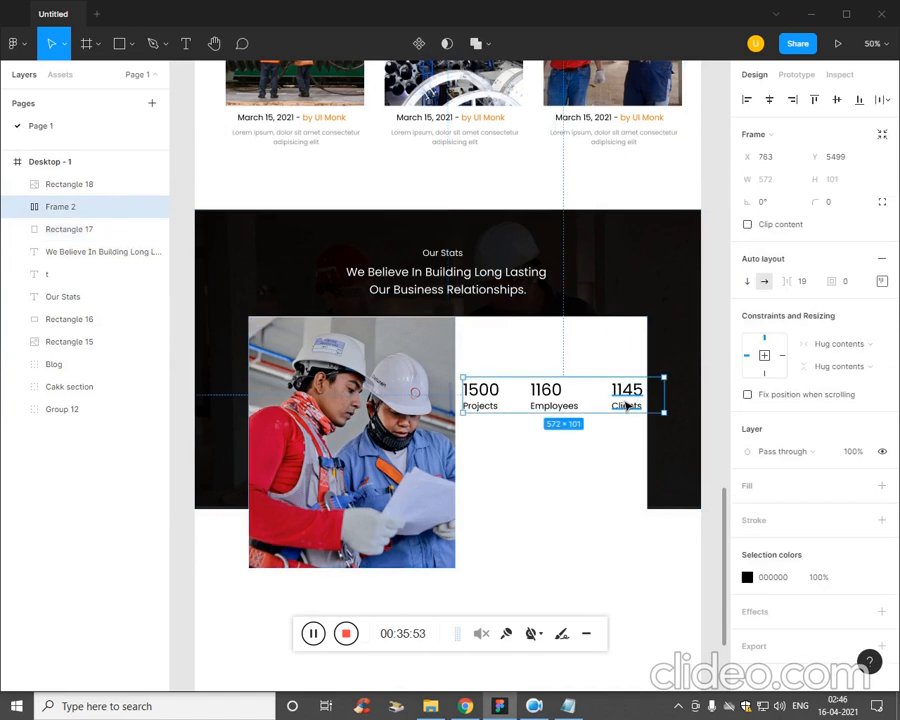
# Undo the statistics' auto layout and move the 1160 Employees and 1145 Clients texts closer to 1500 Projects inside the white card.
pyautogui.click(583, 481)
pyautogui.moveTo(558, 413); pyautogui.dragTo(540, 397)
pyautogui.hotkey('ctrl', 'z')
pyautogui.moveTo(626, 392); pyautogui.dragTo(603, 397)
pyautogui.click(552, 428)
pyautogui.click(573, 452)
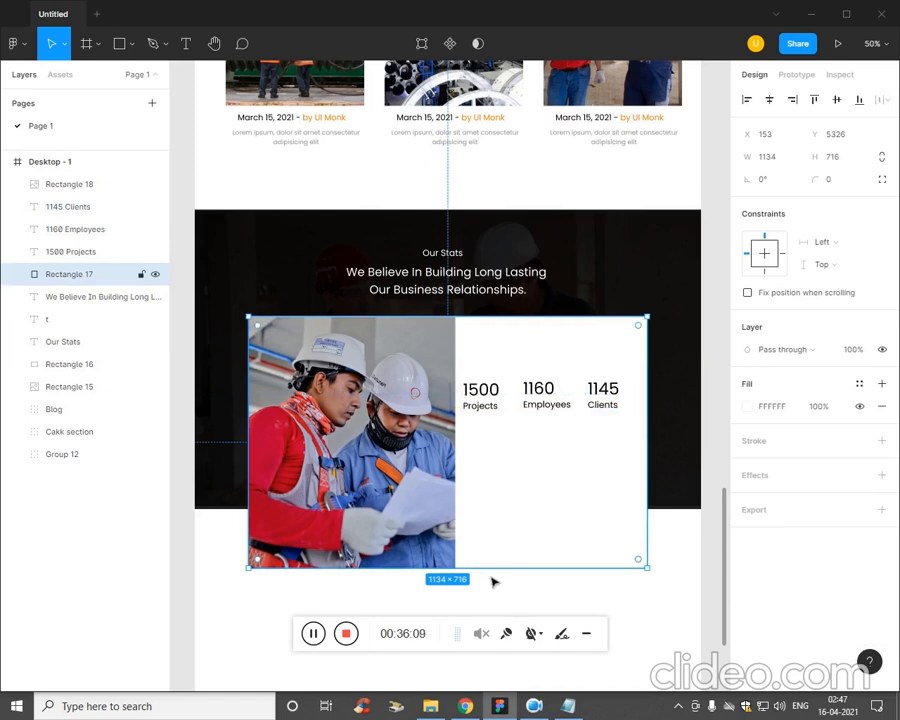
pyautogui.click(314, 636)
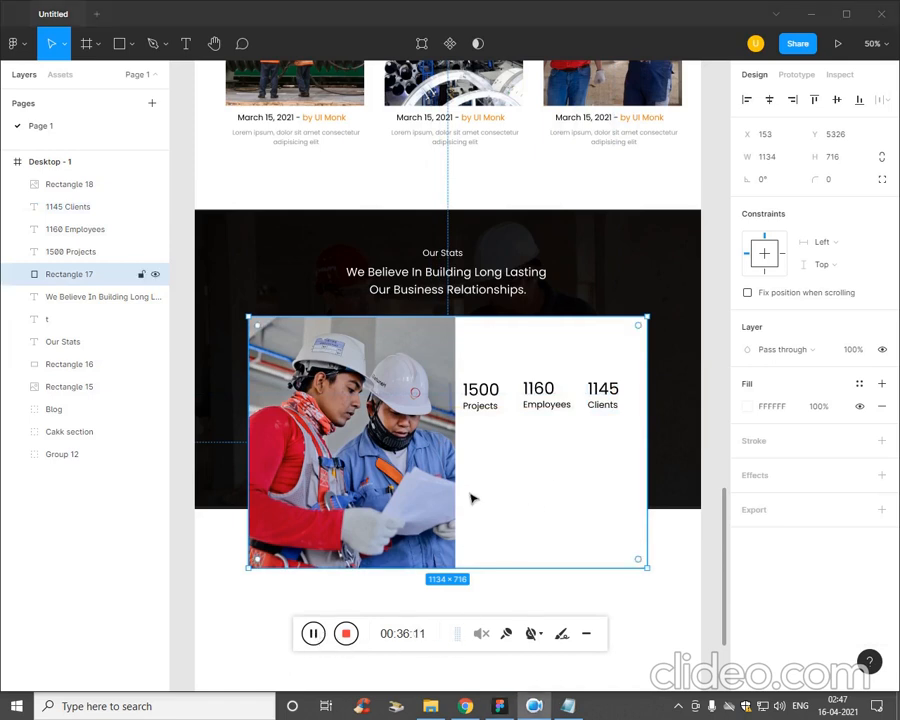
pyautogui.click(466, 444)
# Add a text box about 452 × 222 below the statistics and fill it with the Lorem ipsum paragraph copied from the notes file.
pyautogui.press('t')
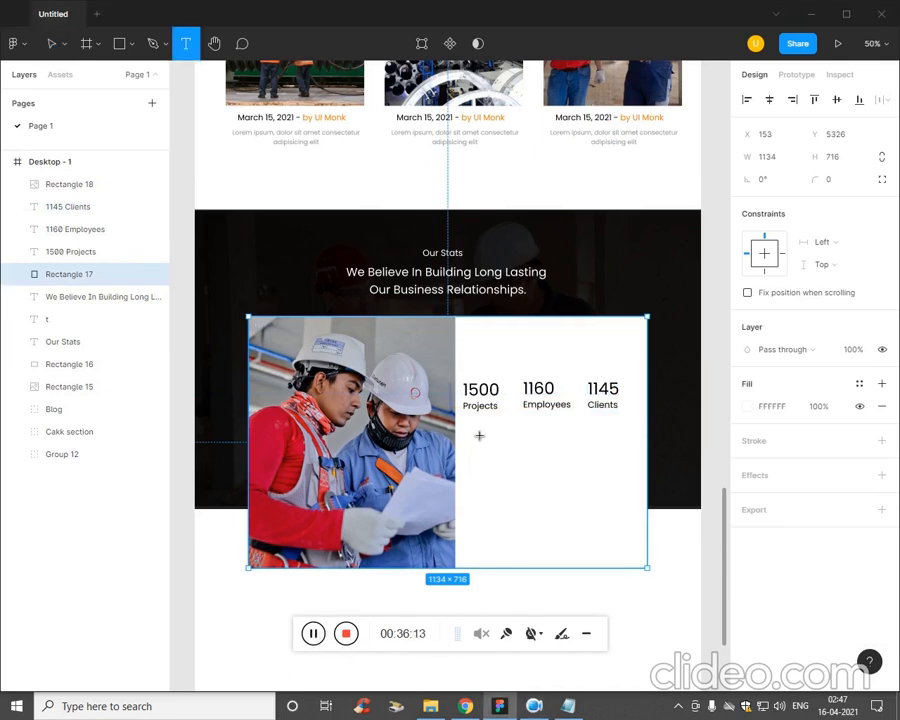
pyautogui.moveTo(467, 424); pyautogui.dragTo(628, 509)
pyautogui.click(568, 706)
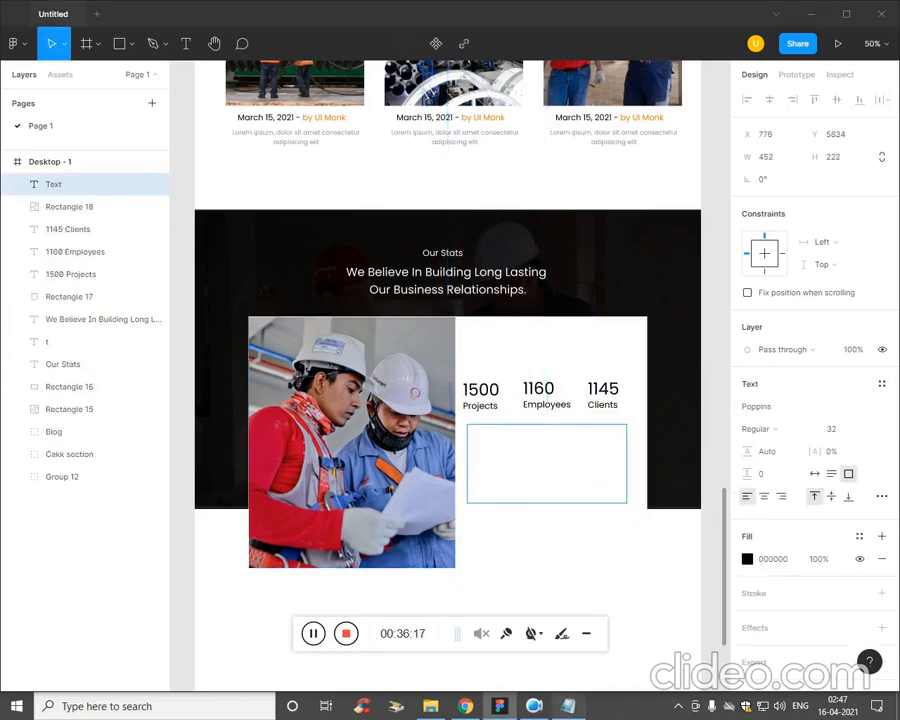
pyautogui.moveTo(773, 421); pyautogui.dragTo(553, 356)
pyautogui.hotkey('ctrl', 'c')
pyautogui.click(520, 462)
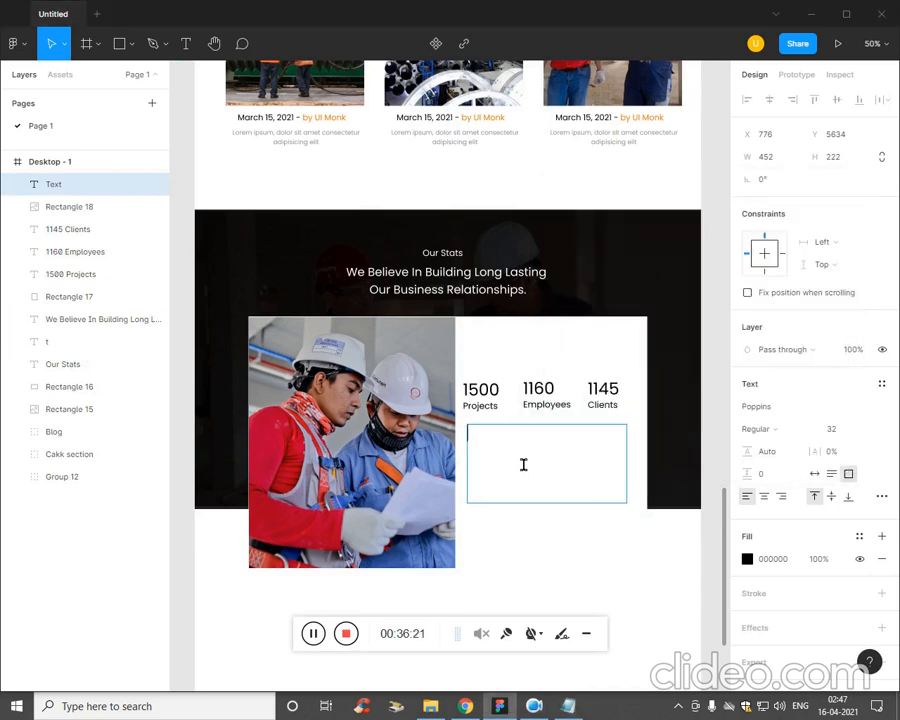
pyautogui.hotkey('ctrl', 'v')
# Change the whole Lorem ipsum paragraph's fill colour to grey A1A1A1.
pyautogui.hotkey('ctrl', 'a')
pyautogui.click(748, 563)
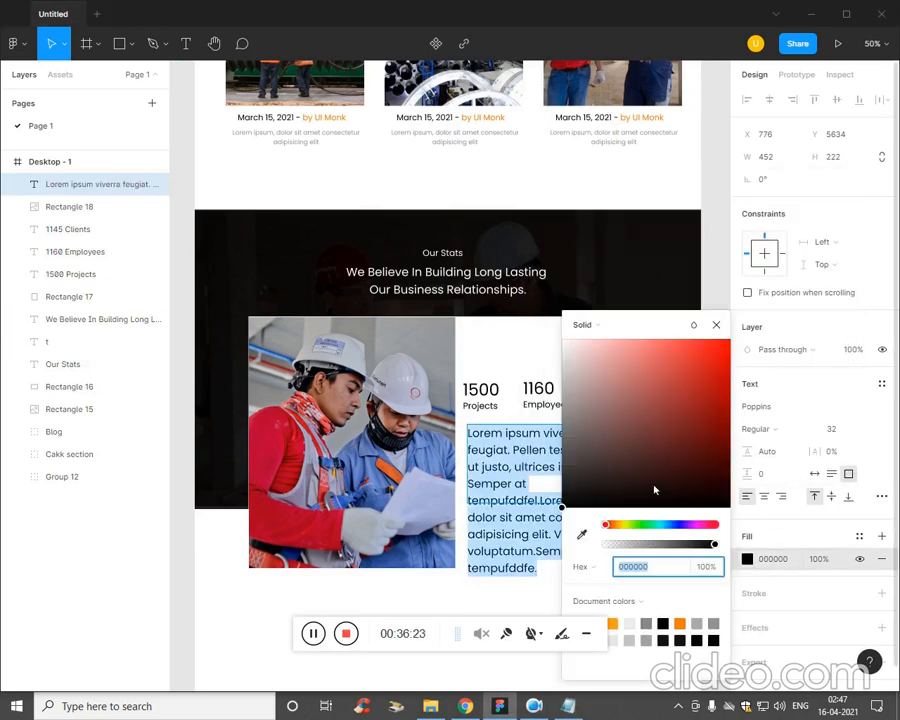
pyautogui.moveTo(580, 470); pyautogui.dragTo(564, 405)
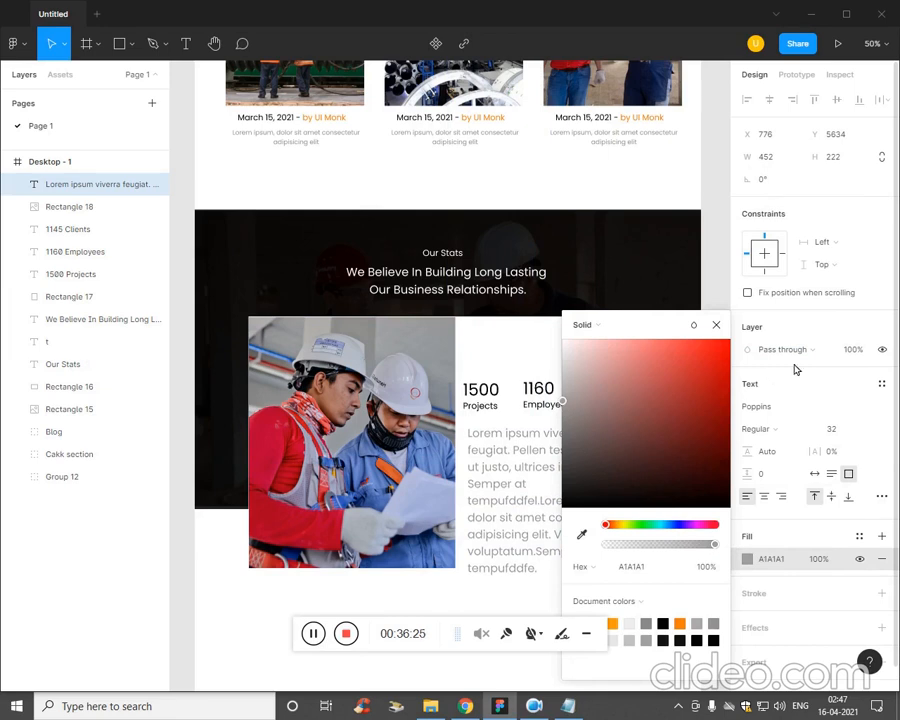
pyautogui.click(786, 429)
pyautogui.click(778, 428)
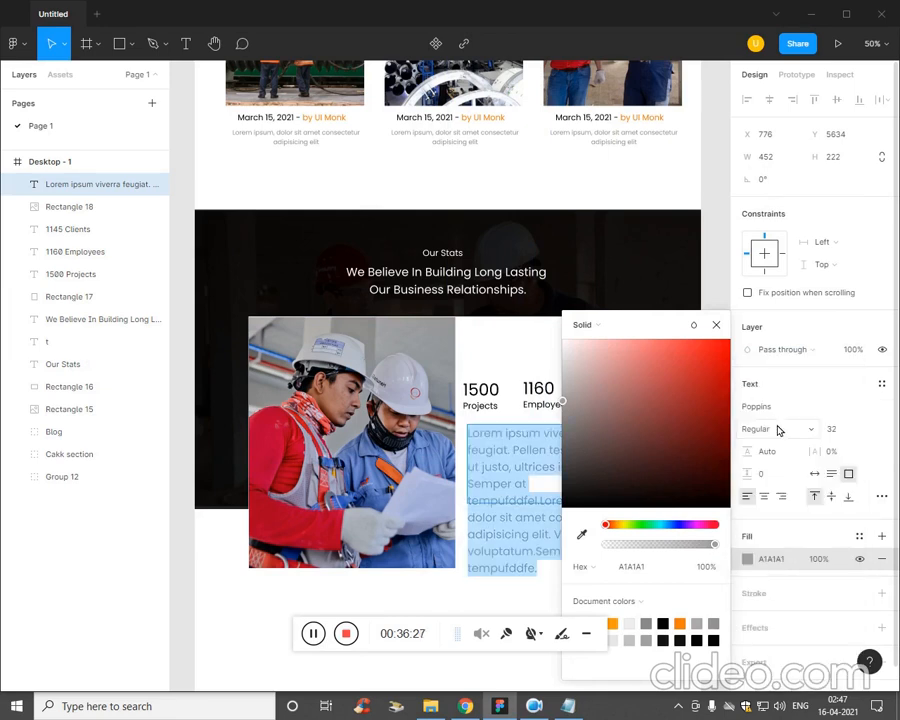
pyautogui.click(784, 390)
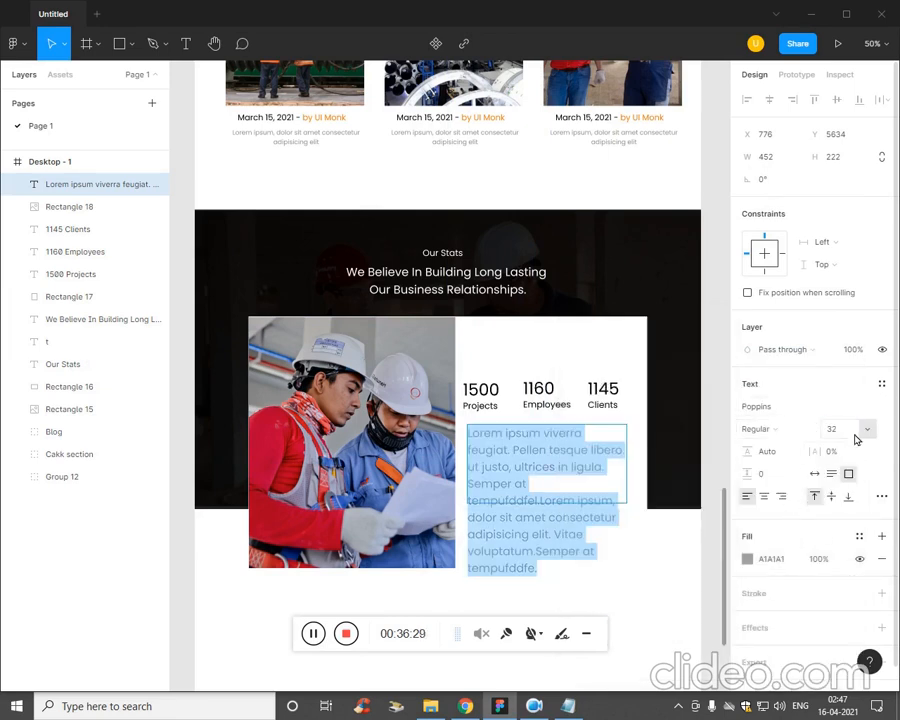
# Reduce the Lorem ipsum paragraph's font size to 21.
pyautogui.press('Down')
pyautogui.press('Down')
pyautogui.press('Down')
pyautogui.press('Down')
pyautogui.press('Down')
pyautogui.press('Down')
pyautogui.press('Down')
pyautogui.press('Down')
pyautogui.press('Down')
pyautogui.press('Down')
pyautogui.press('Down')
pyautogui.press('Down')
pyautogui.press('Down')
pyautogui.press('Down')
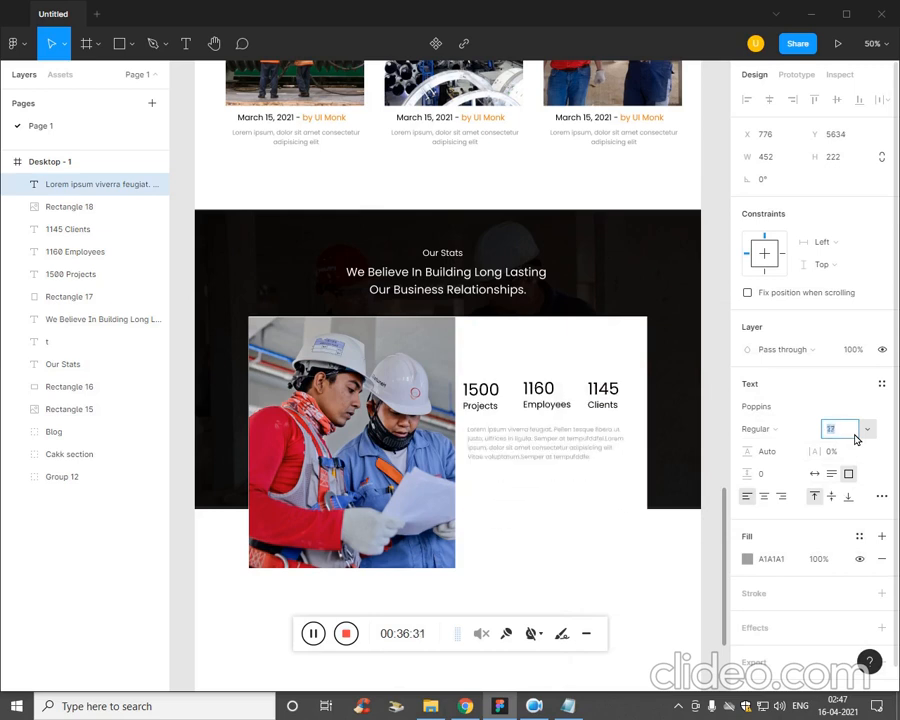
pyautogui.press('Up')
pyautogui.press('Up')
pyautogui.press('Up')
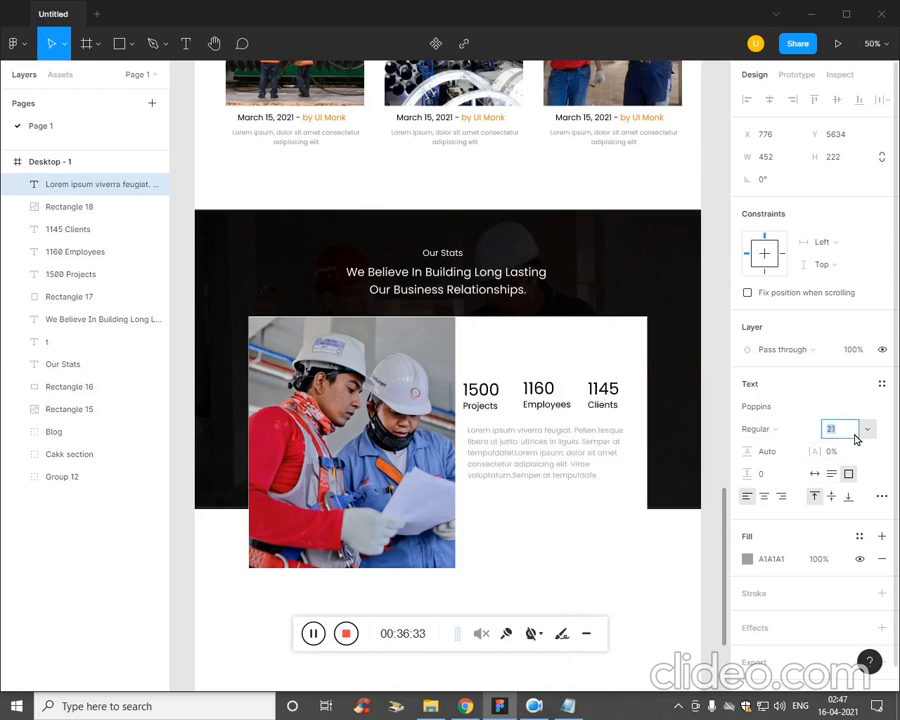
pyautogui.click(549, 550)
pyautogui.click(549, 550)
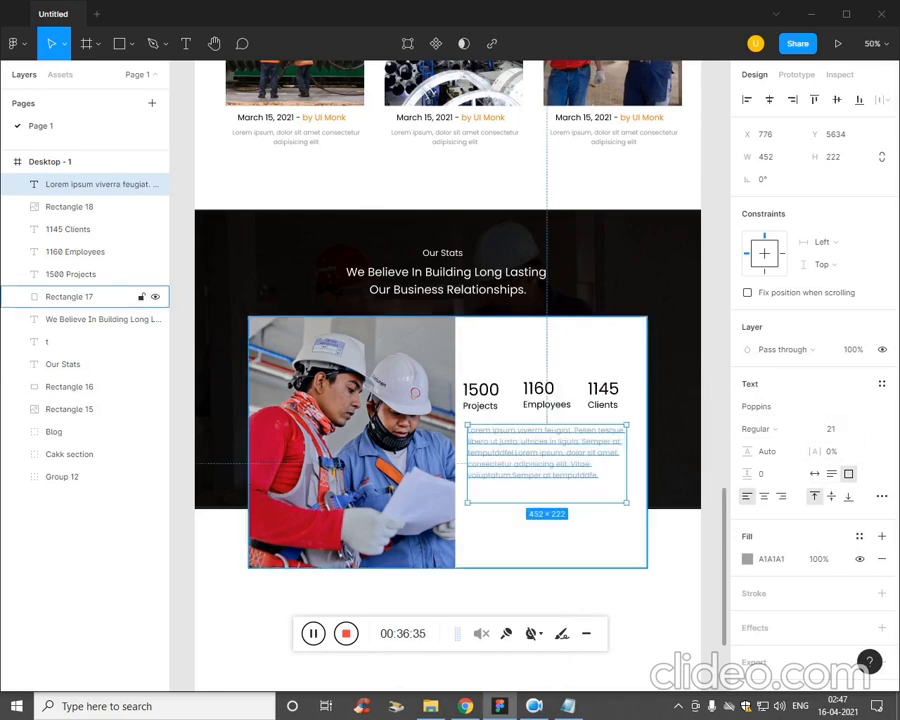
# Shorten the Lorem ipsum text box to a height of 180 and shift it horizontally to X 768.
pyautogui.moveTo(590, 515); pyautogui.dragTo(598, 498)
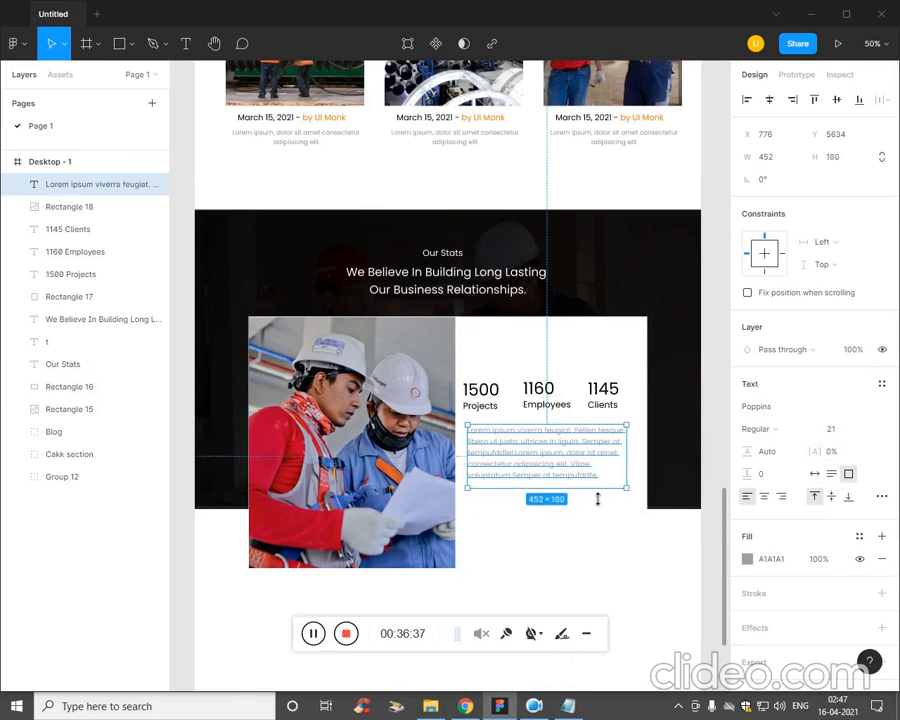
pyautogui.click(569, 491)
pyautogui.click(556, 476)
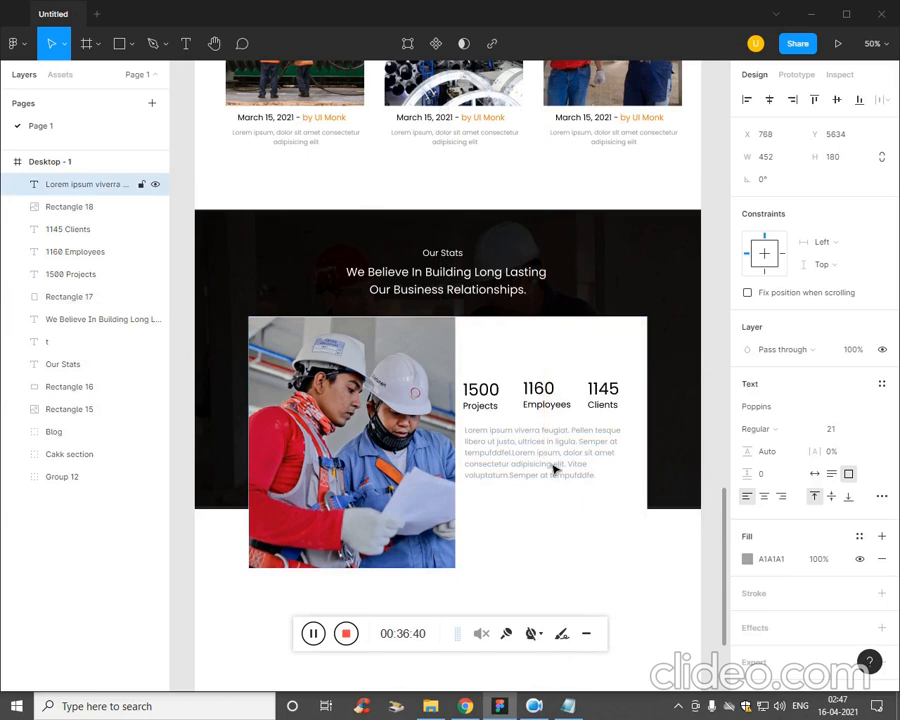
# Shorten the white stats card and the workers photo on it to a matching height of about 656.
pyautogui.click(566, 550)
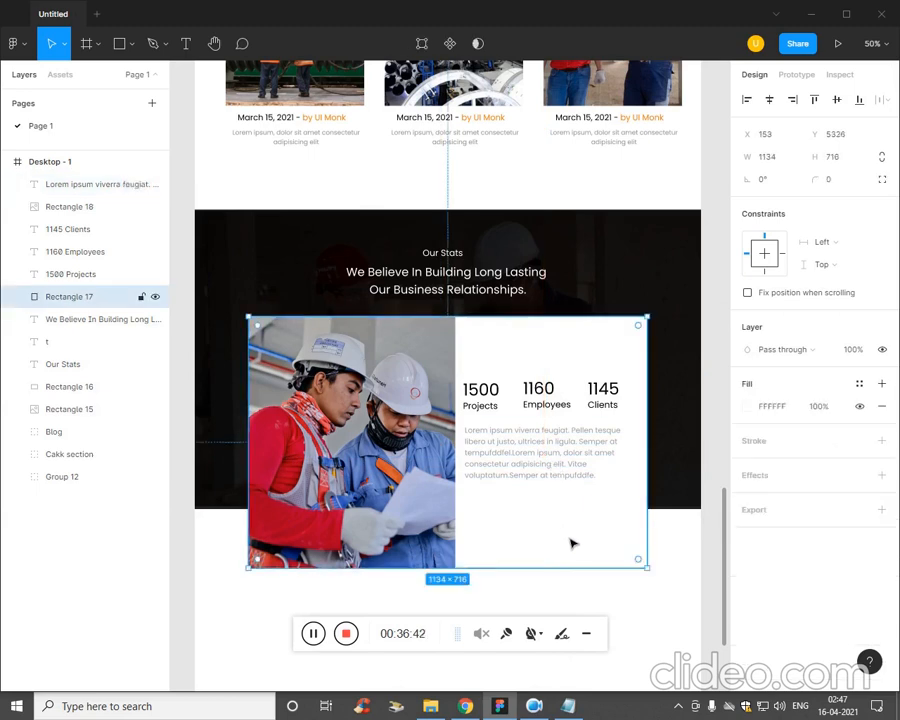
pyautogui.click(571, 474)
pyautogui.click(582, 550)
pyautogui.moveTo(522, 579); pyautogui.dragTo(526, 559)
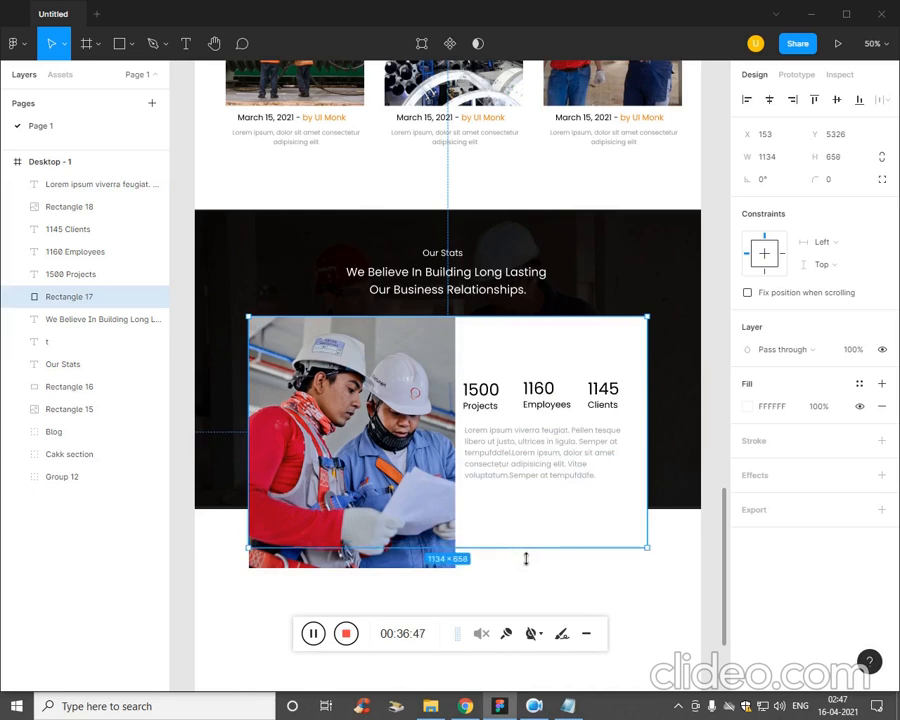
pyautogui.click(437, 535)
pyautogui.moveTo(398, 580); pyautogui.dragTo(411, 561)
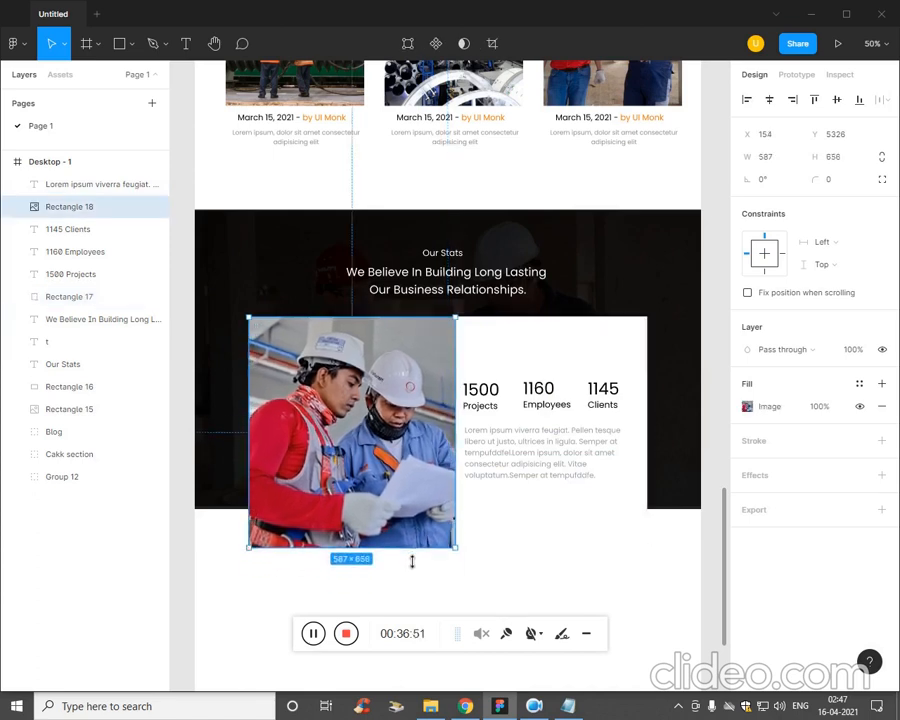
pyautogui.click(630, 514)
pyautogui.click(549, 558)
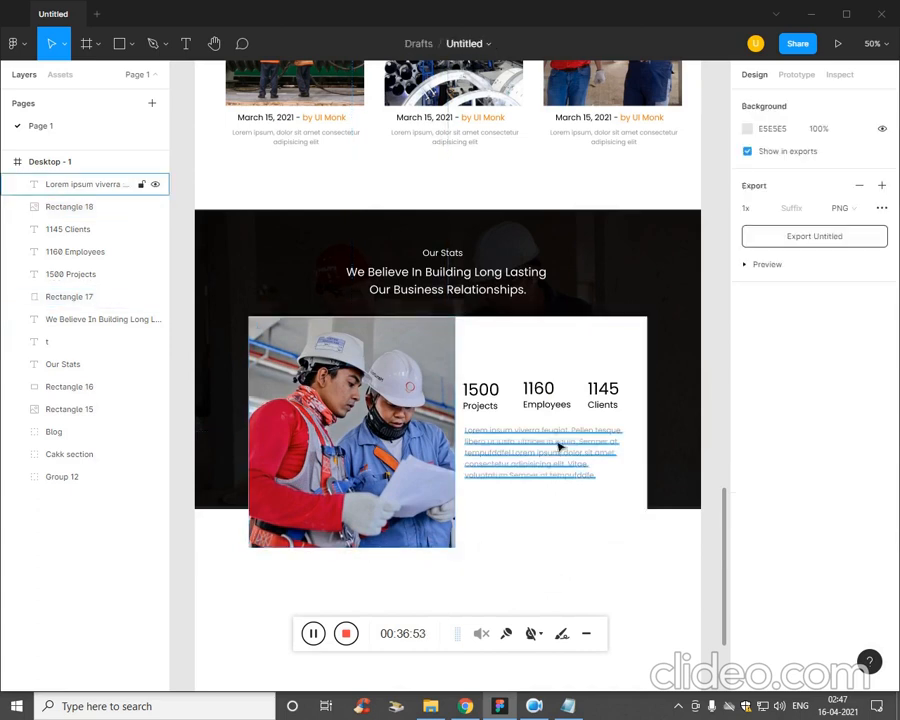
# Shift the Projects, Employees and Clients statistics together with the Lorem ipsum paragraph slightly left and up within the card.
pyautogui.click(490, 404)
pyautogui.keyDown('shift'); pyautogui.click(546, 395); pyautogui.keyUp('shift')
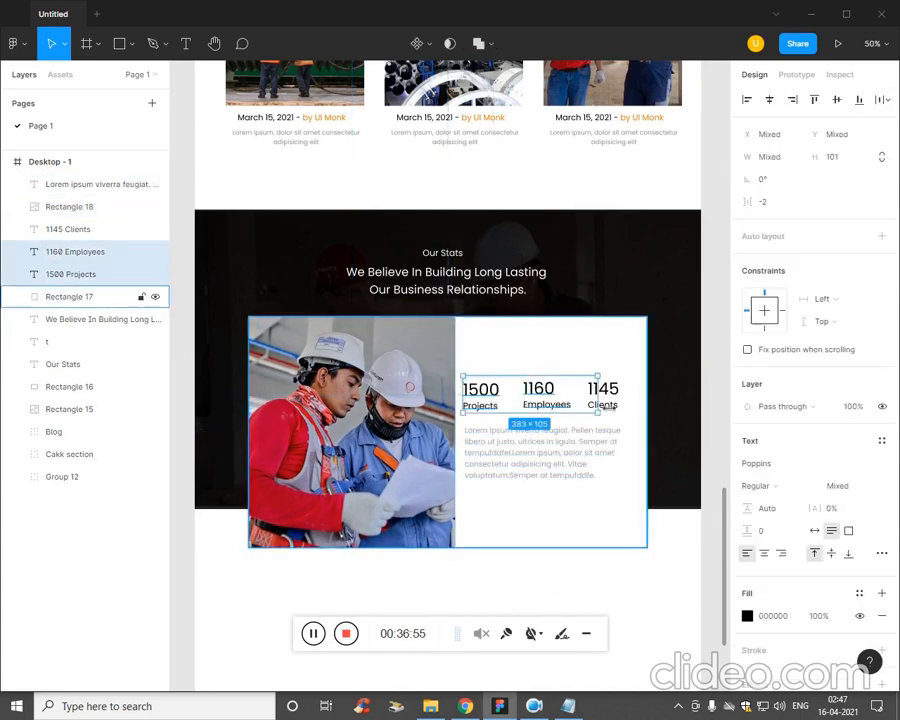
pyautogui.keyDown('shift'); pyautogui.click(603, 395); pyautogui.keyUp('shift')
pyautogui.keyDown('shift'); pyautogui.click(581, 463); pyautogui.keyUp('shift')
pyautogui.press('Left')
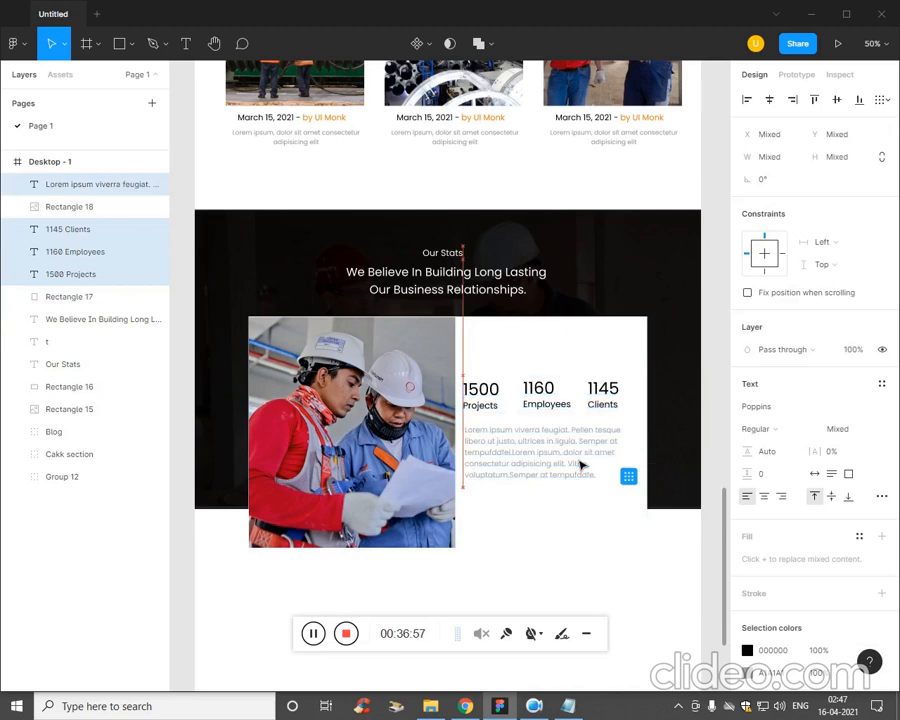
pyautogui.press('Up')
pyautogui.press('Up')
pyautogui.press('Up')
pyautogui.press('Up')
pyautogui.press('Up')
pyautogui.press('Up')
pyautogui.press('Up')
pyautogui.press('Up')
pyautogui.press('Up')
pyautogui.press('Up')
pyautogui.press('Up')
pyautogui.press('Up')
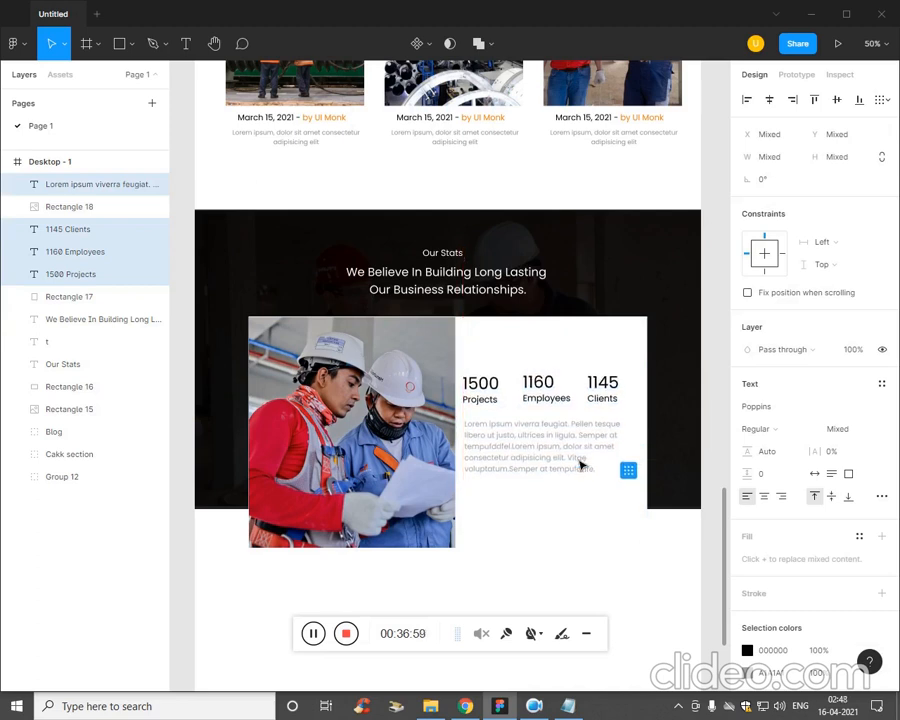
pyautogui.click(547, 571)
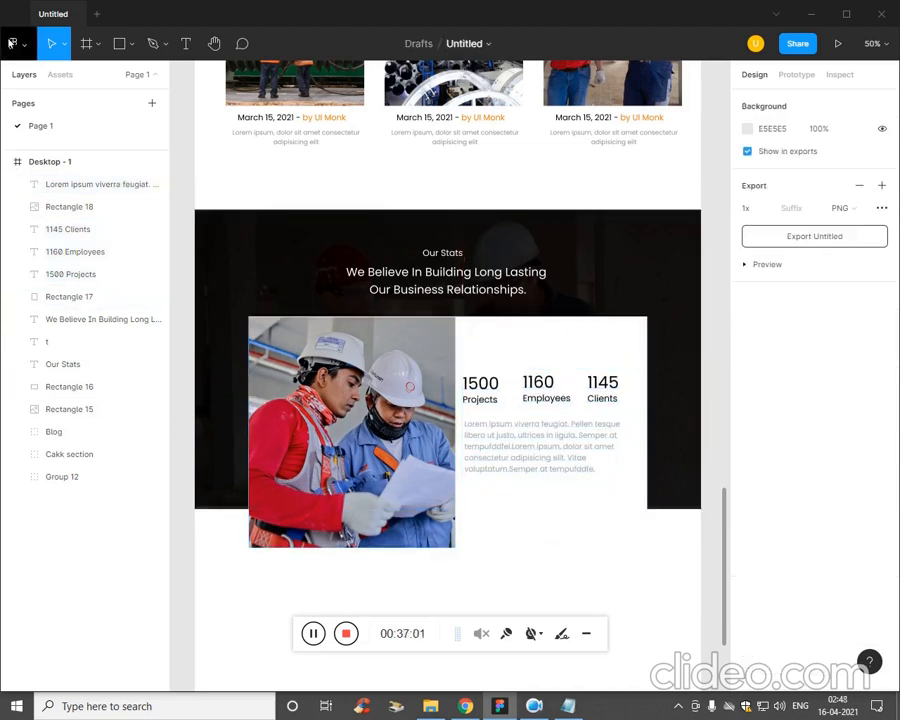
# Draw a button rectangle about 212 × 76 below the Lorem ipsum paragraph and fill it with orange FF9D0B.
pyautogui.click(132, 45)
pyautogui.click(129, 77)
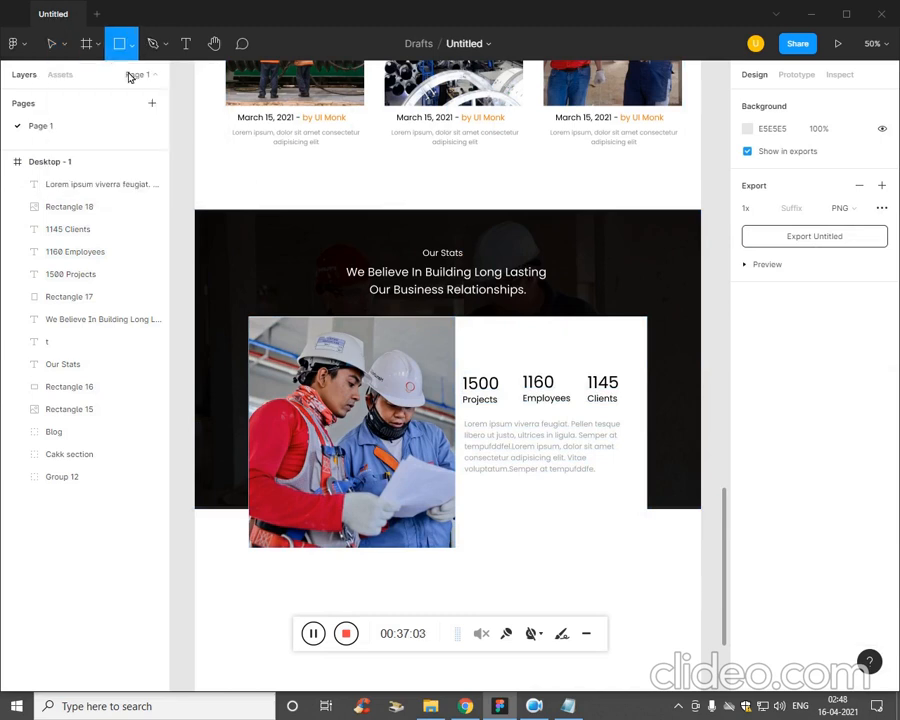
pyautogui.moveTo(468, 489); pyautogui.dragTo(545, 518)
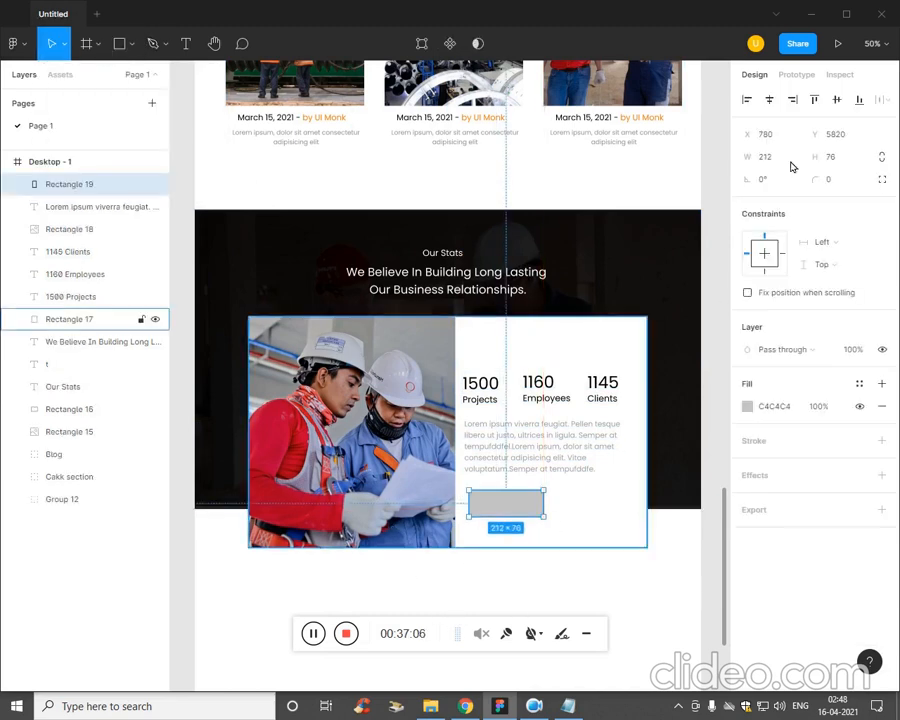
pyautogui.click(748, 406)
pyautogui.click(613, 628)
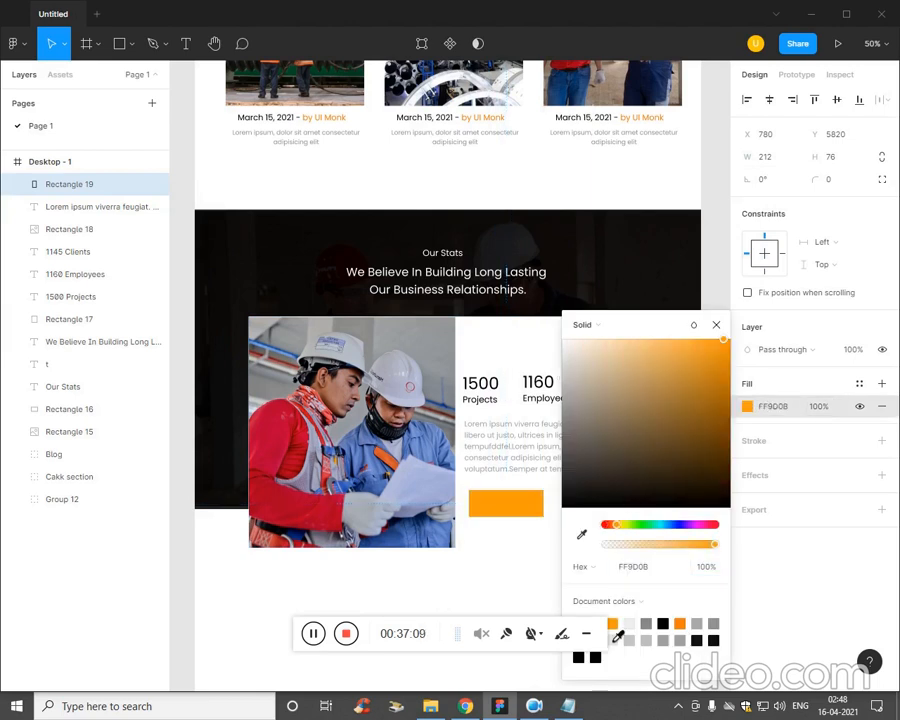
pyautogui.click(507, 563)
# Round the orange button rectangle with a corner radius of 50.
pyautogui.click(527, 499)
pyautogui.click(836, 178)
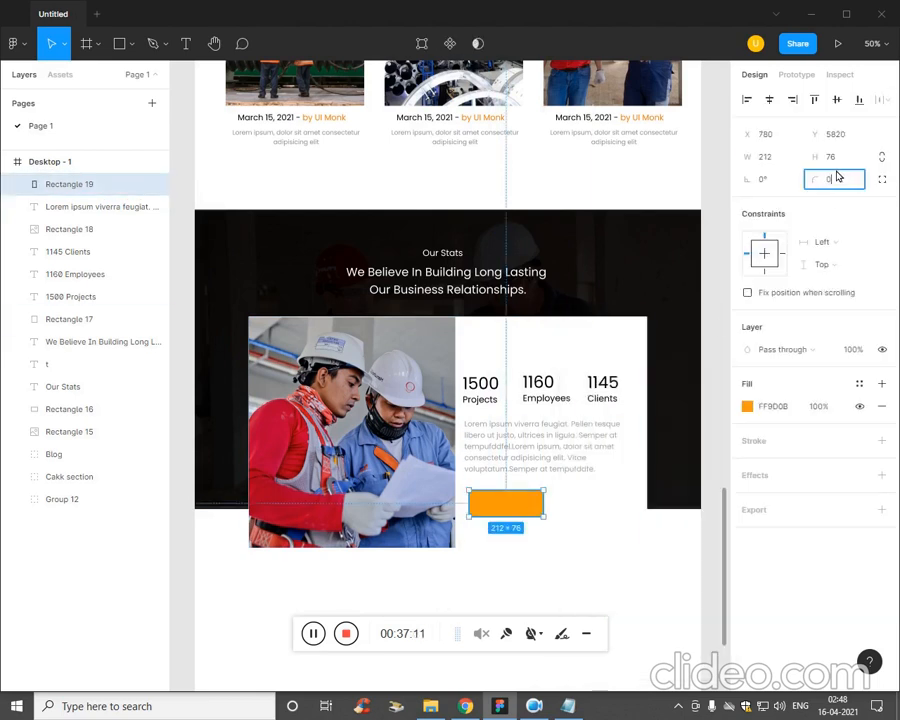
pyautogui.write('50')
pyautogui.press('Return')
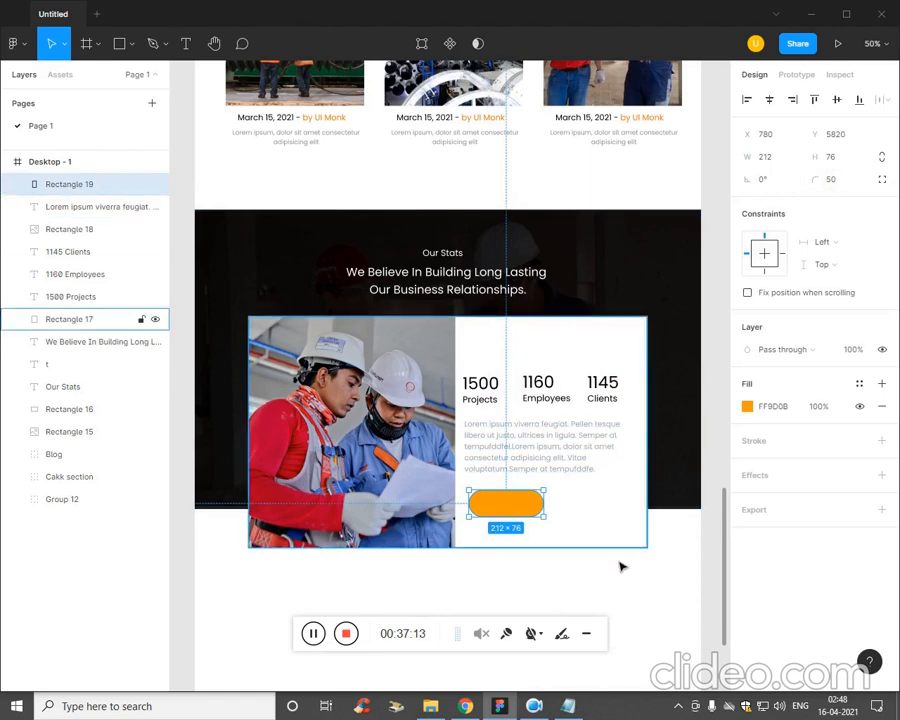
pyautogui.click(626, 582)
# Start a text label on the orange button below the paragraph.
pyautogui.hotkey('shift', '0')
pyautogui.moveTo(622, 578); pyautogui.dragTo(474, 400)
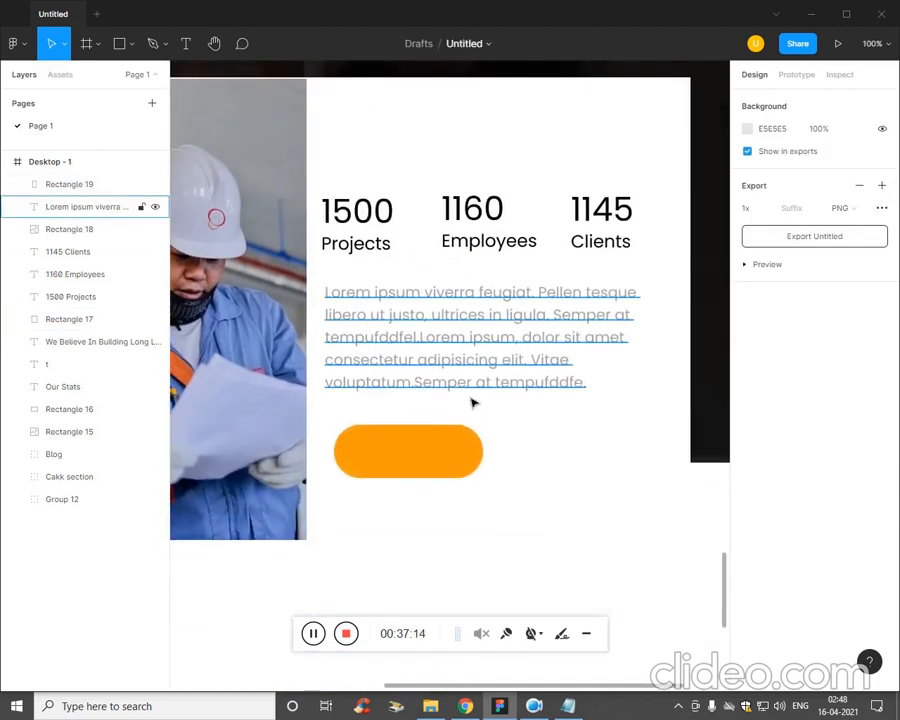
pyautogui.press('t')
pyautogui.click(377, 453)
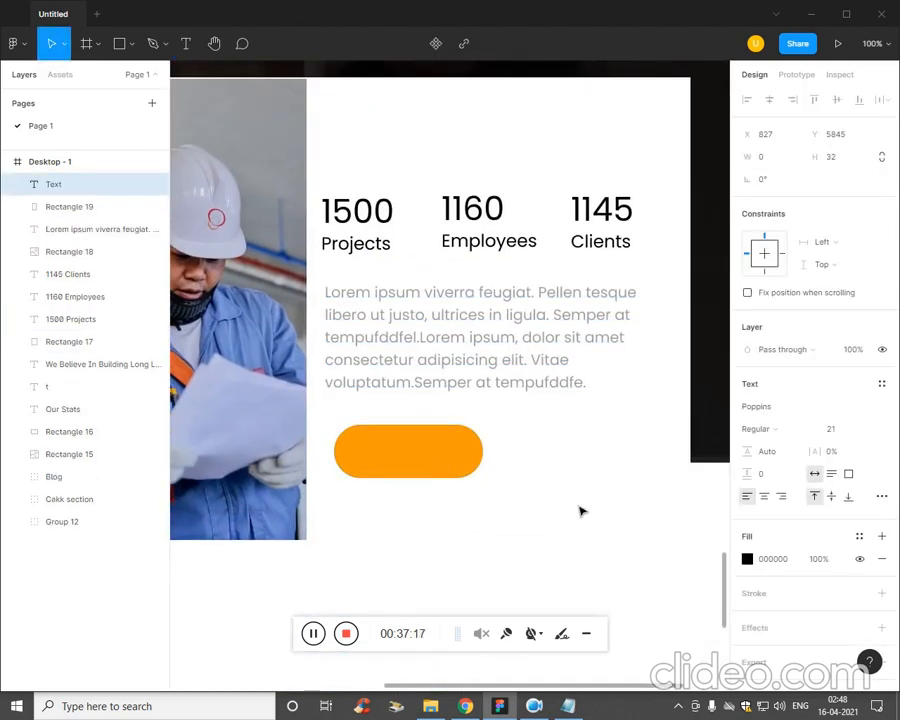
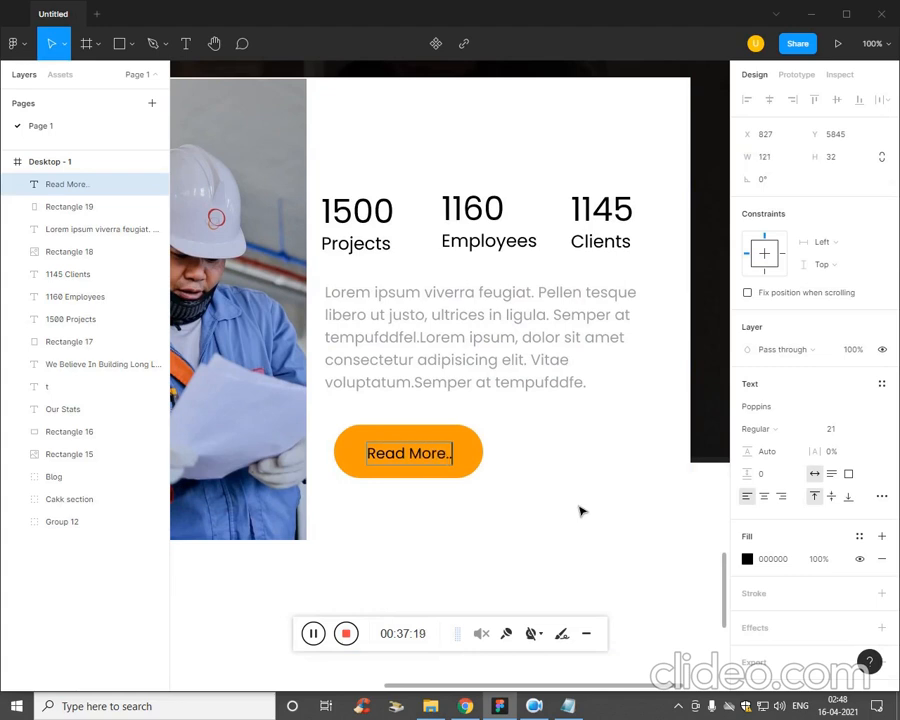
# Set the Read More.. label's font size to 20.
pyautogui.hotkey('ctrl', 'a')
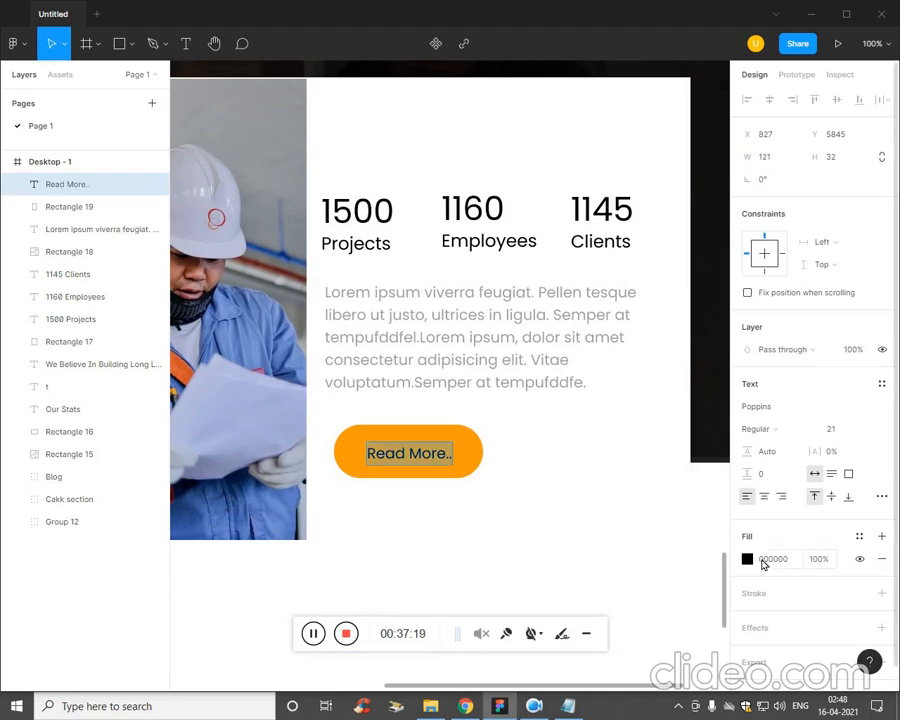
pyautogui.click(840, 434)
pyautogui.press('Down')
pyautogui.hotkey('ctrl', '-')
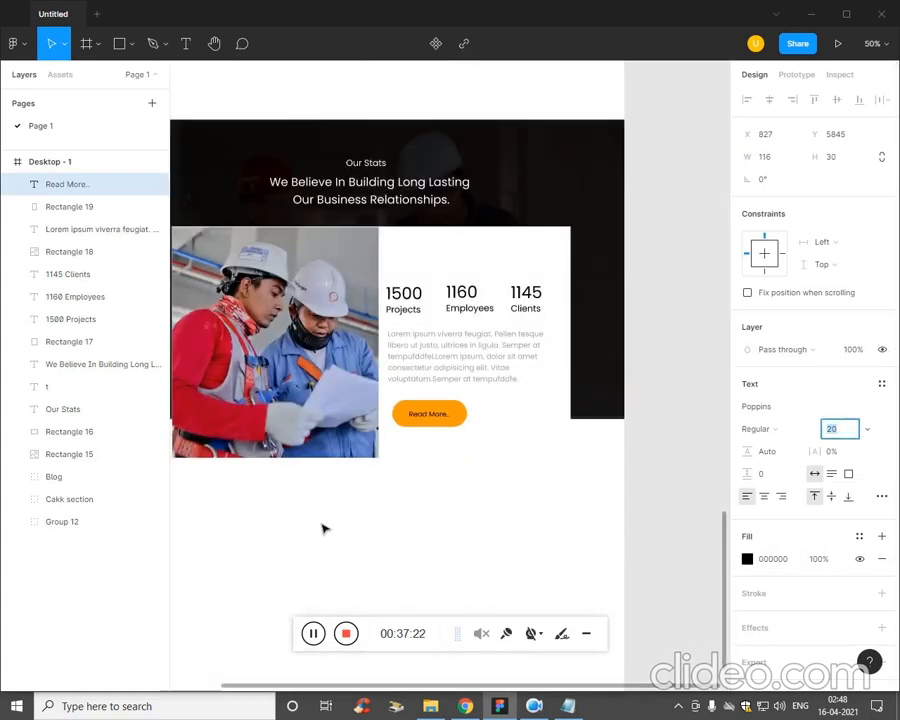
# Shrink the orange button rectangle and recentre the Read More.. label on it.
pyautogui.click(465, 424)
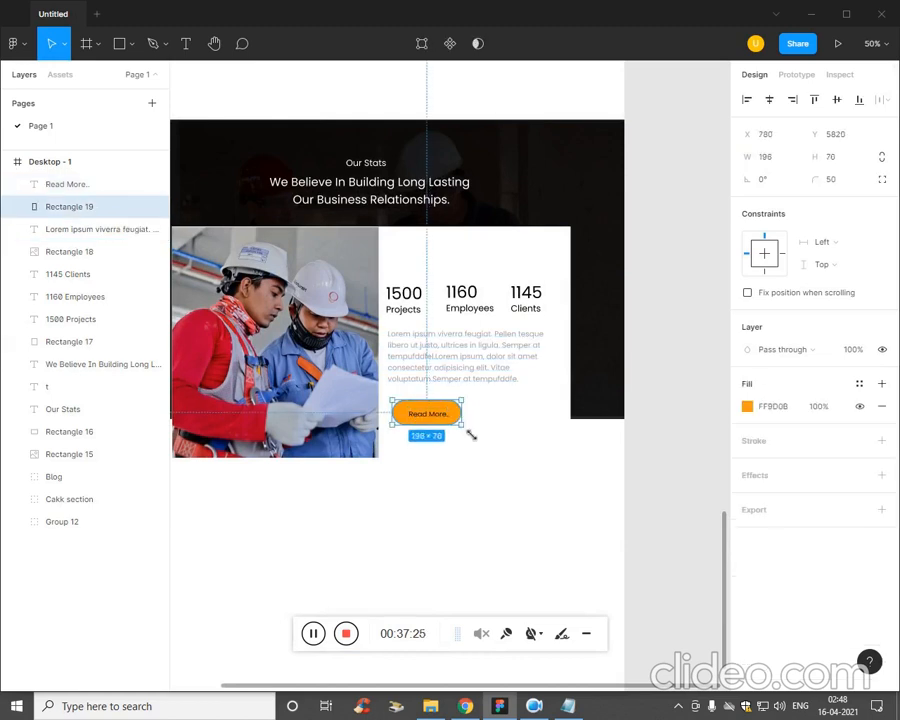
pyautogui.moveTo(466, 428); pyautogui.dragTo(455, 423)
pyautogui.click(456, 455)
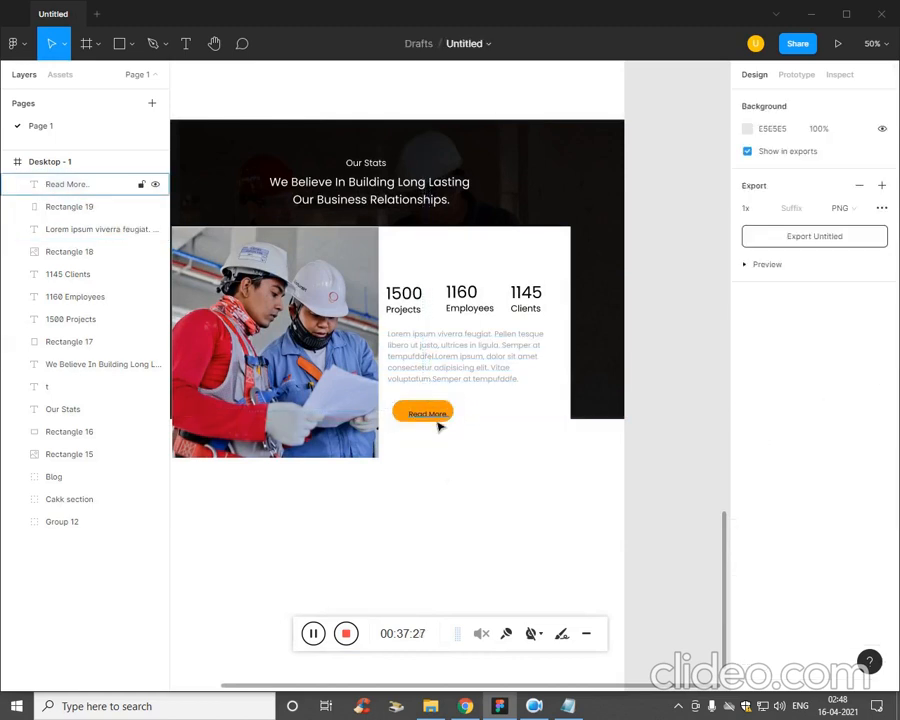
pyautogui.click(430, 416)
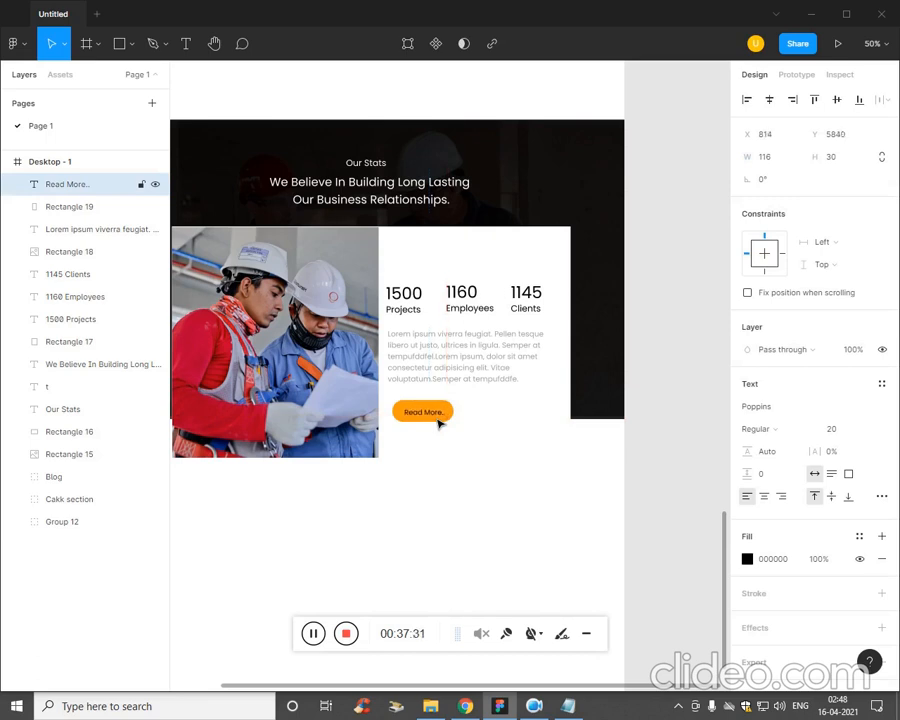
pyautogui.click(426, 509)
pyautogui.hotkey('ctrl', '-')
pyautogui.hotkey('ctrl', '+')
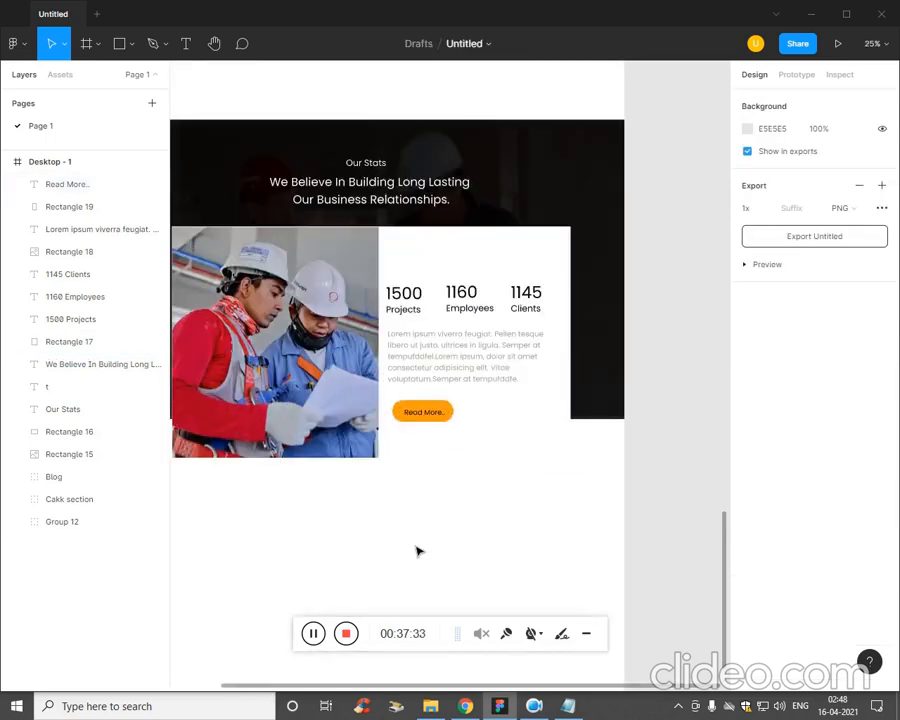
# Add a drop shadow with an X offset of 2 to the white card rectangle behind the statistics.
pyautogui.moveTo(387, 555); pyautogui.dragTo(458, 556)
pyautogui.click(585, 458)
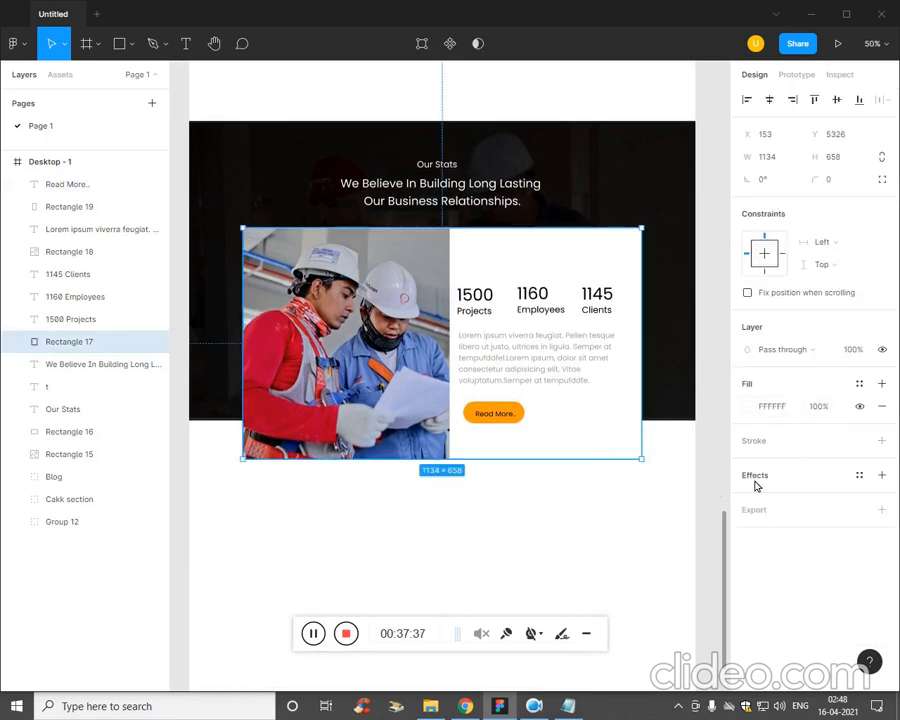
pyautogui.click(881, 476)
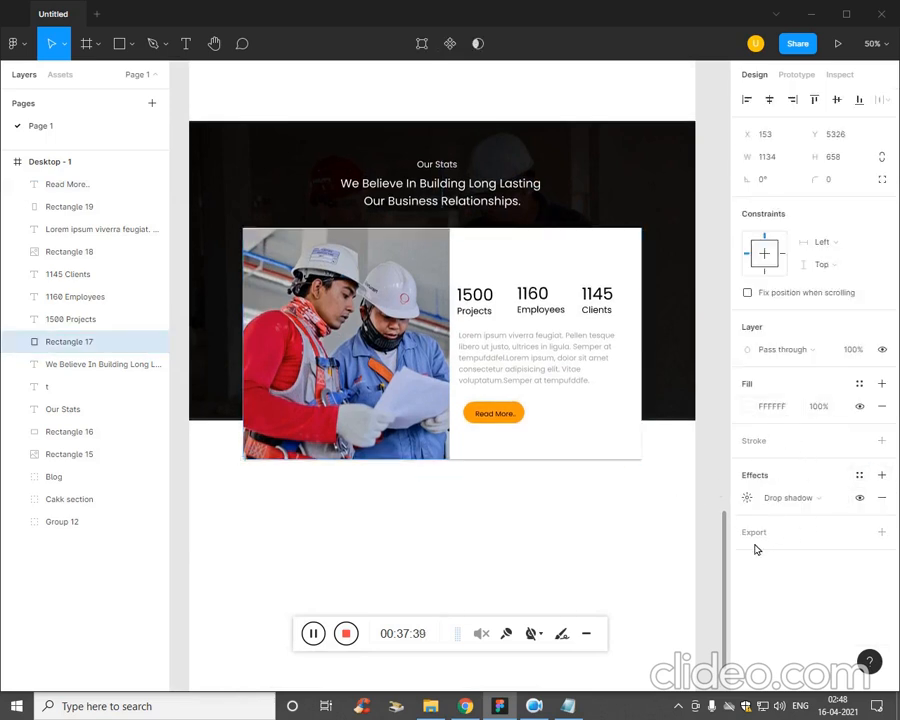
pyautogui.click(748, 499)
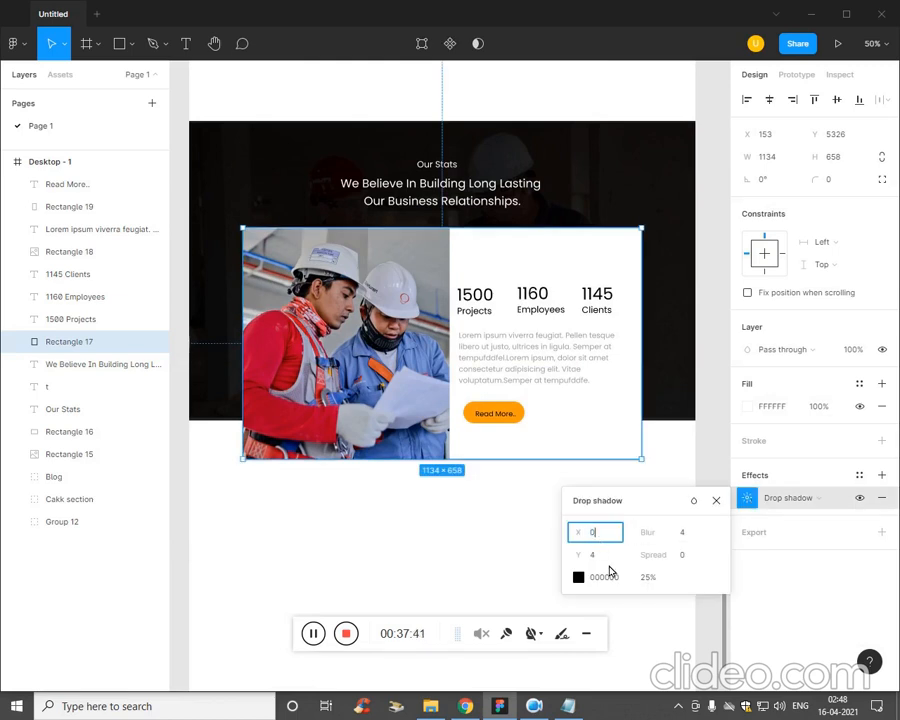
pyautogui.write('2')
pyautogui.press('Return')
pyautogui.click(545, 570)
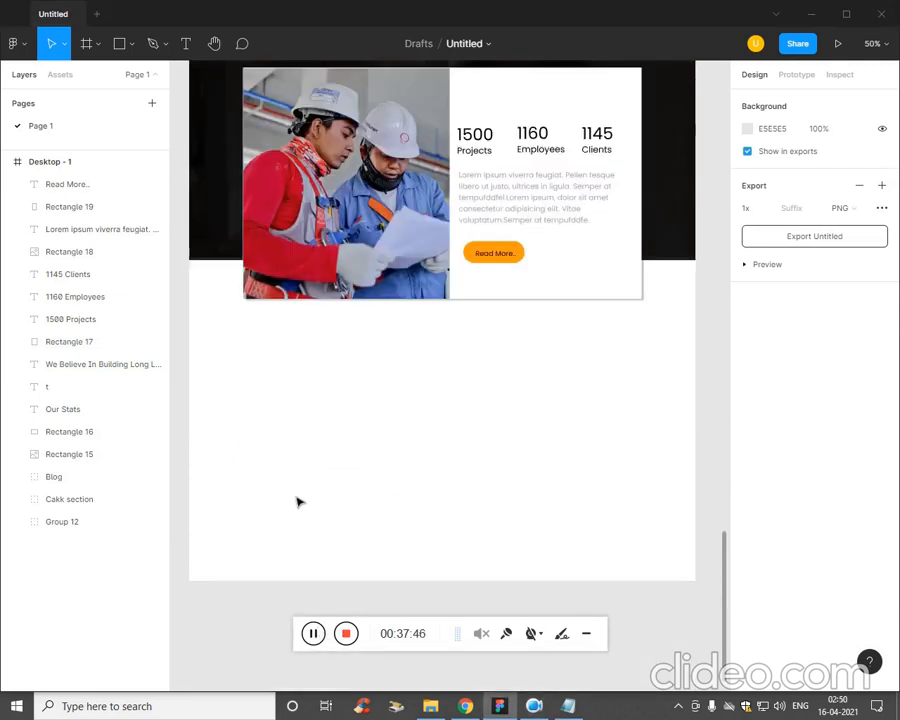
# Group all elements of the Our Stats section together.
pyautogui.scroll(3, 311, 464)
pyautogui.moveTo(622, 563); pyautogui.dragTo(297, 116)
pyautogui.hotkey('ctrl', 'g')
pyautogui.click(458, 472)
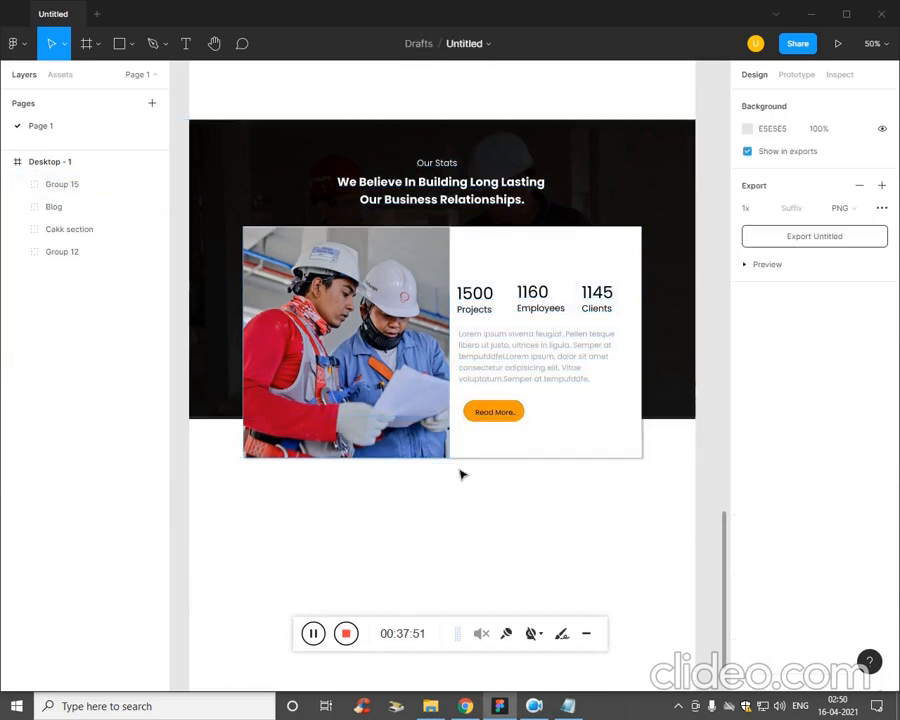
# Duplicate the Our Stats label and the We Believe In Building heading into the blank area below the card.
pyautogui.doubleClick(452, 170)
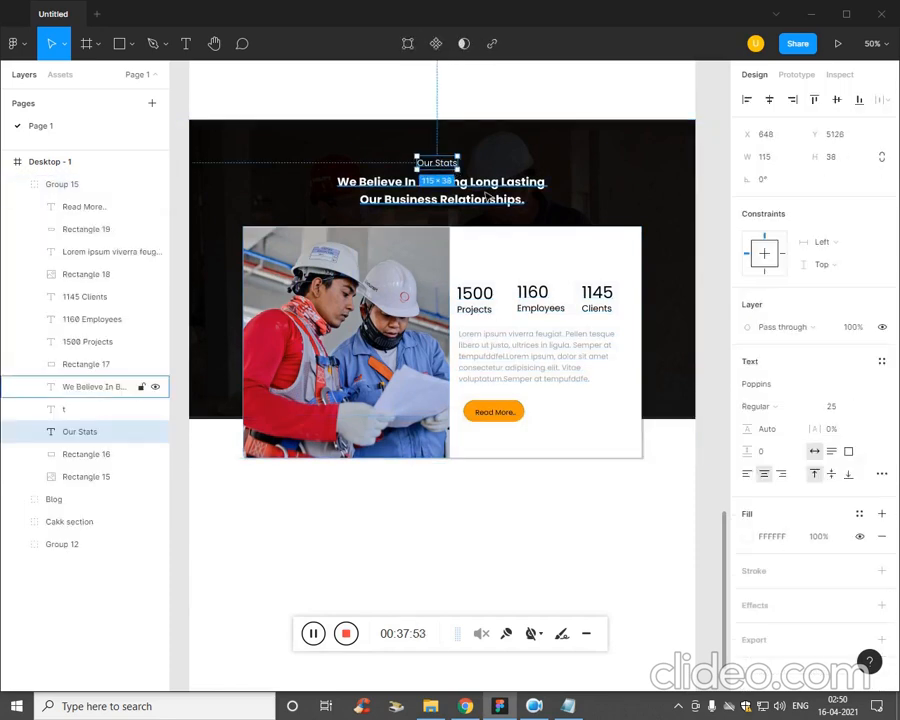
pyautogui.keyDown('shift'); pyautogui.click(488, 197); pyautogui.keyUp('shift')
pyautogui.keyDown('shift'); pyautogui.click(480, 206); pyautogui.keyUp('shift')
pyautogui.keyDown('shift'); pyautogui.click(481, 210); pyautogui.keyUp('shift')
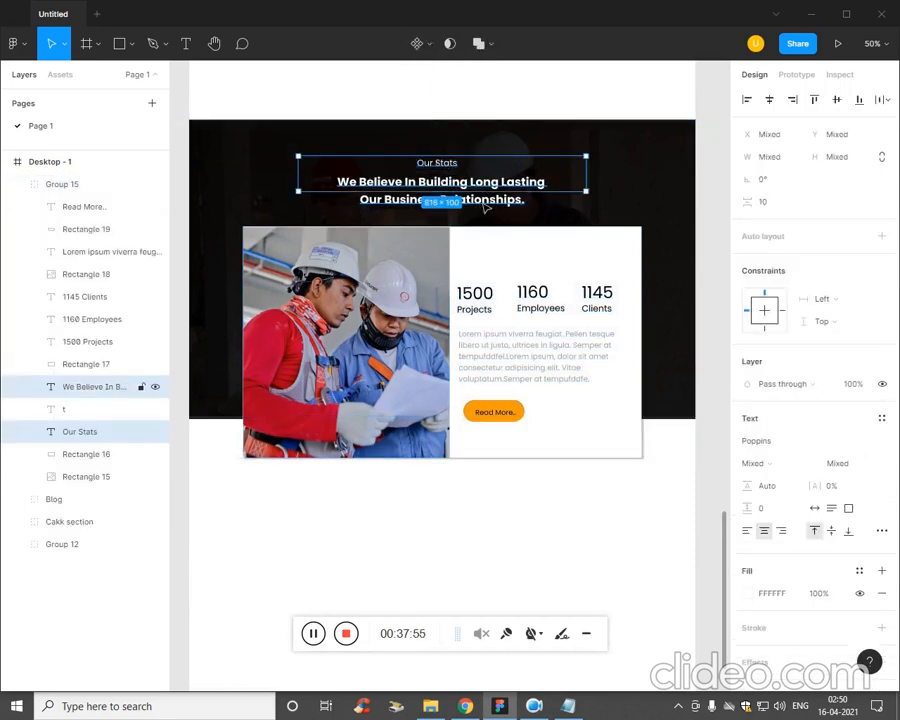
pyautogui.moveTo(499, 197); pyautogui.dragTo(499, 349)
pyautogui.hotkey('ctrl', 'z')
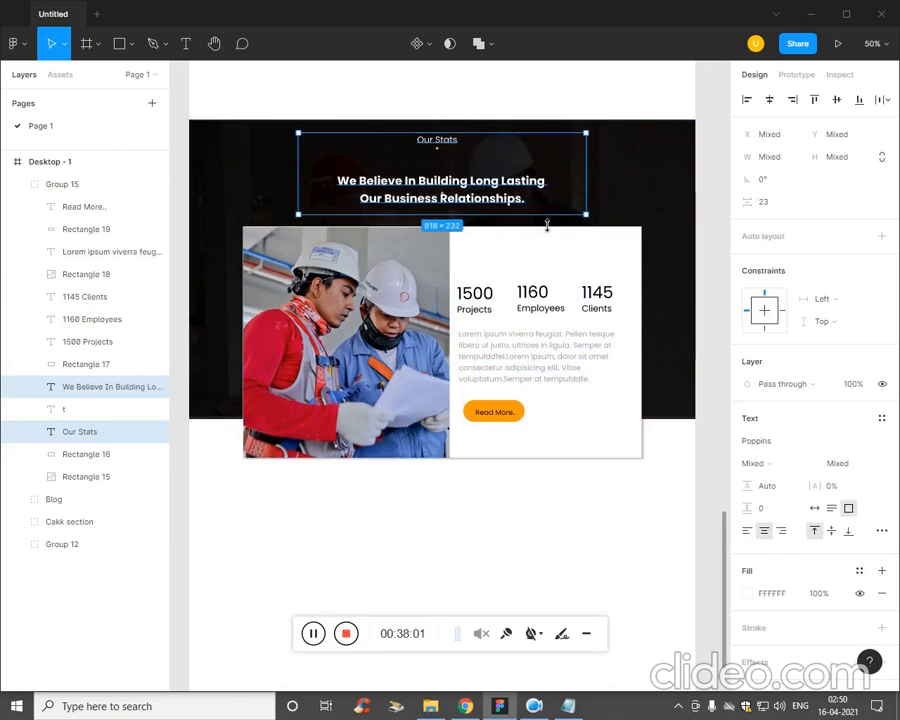
pyautogui.moveTo(482, 188); pyautogui.dragTo(472, 516)
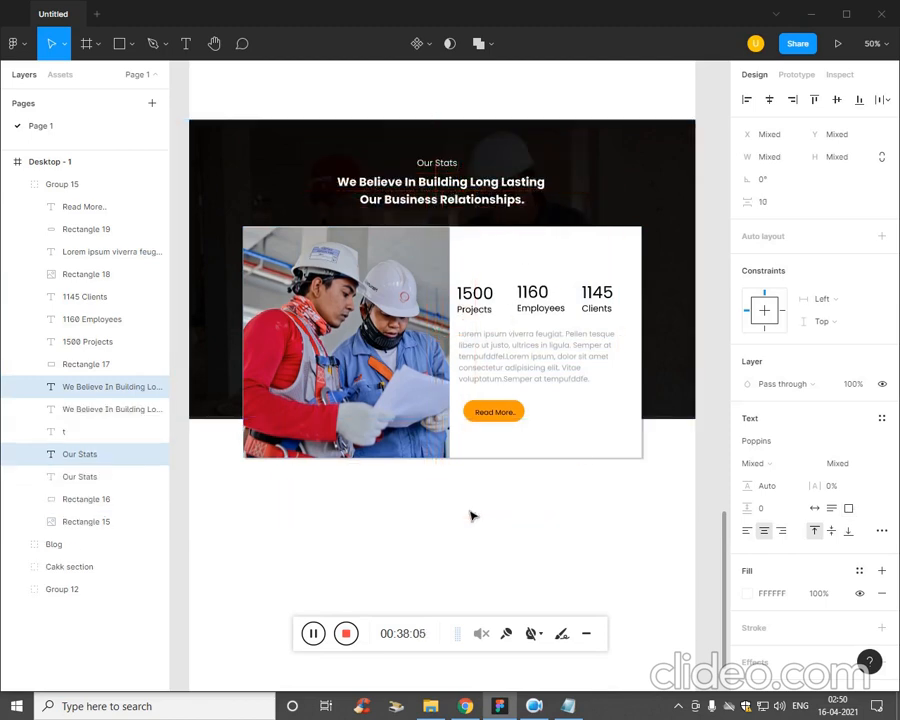
# Try to apply a solid fill to the whole Our Stats group.
pyautogui.click(536, 521)
pyautogui.doubleClick(482, 514)
pyautogui.click(506, 606)
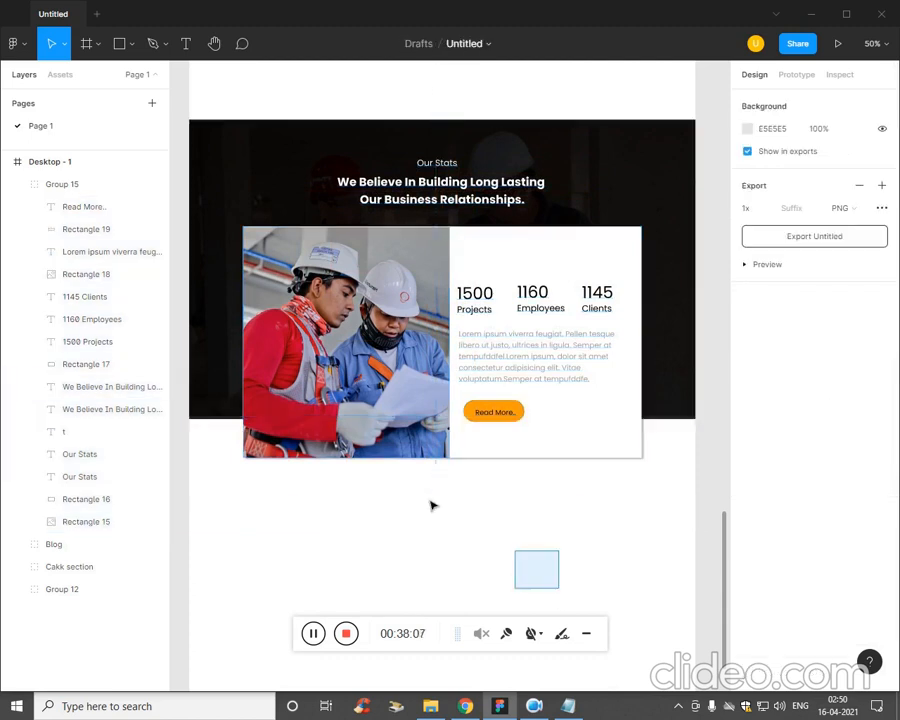
pyautogui.click(416, 502)
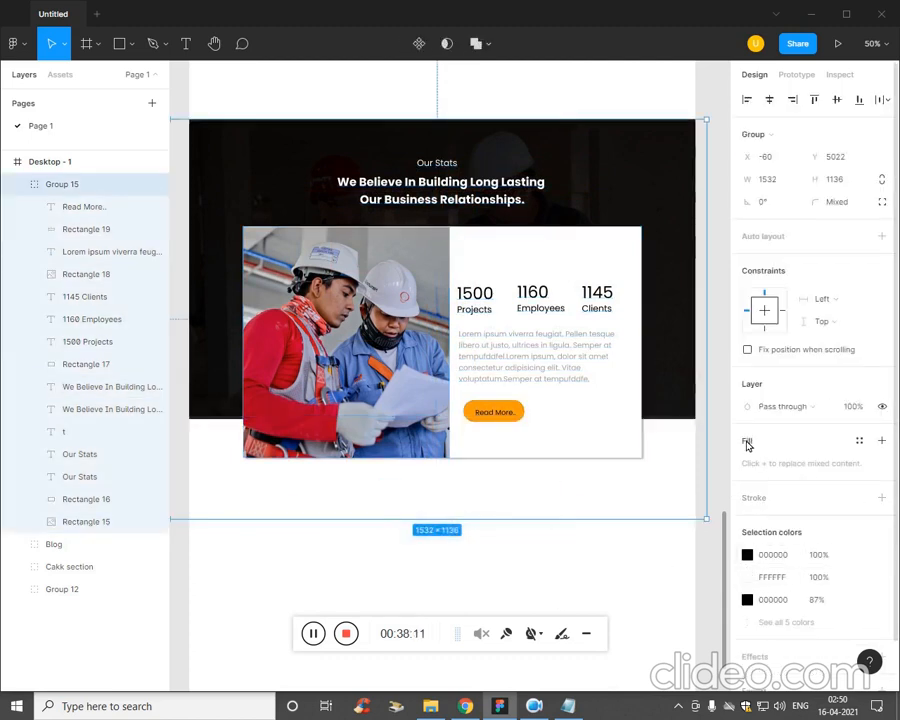
pyautogui.click(881, 441)
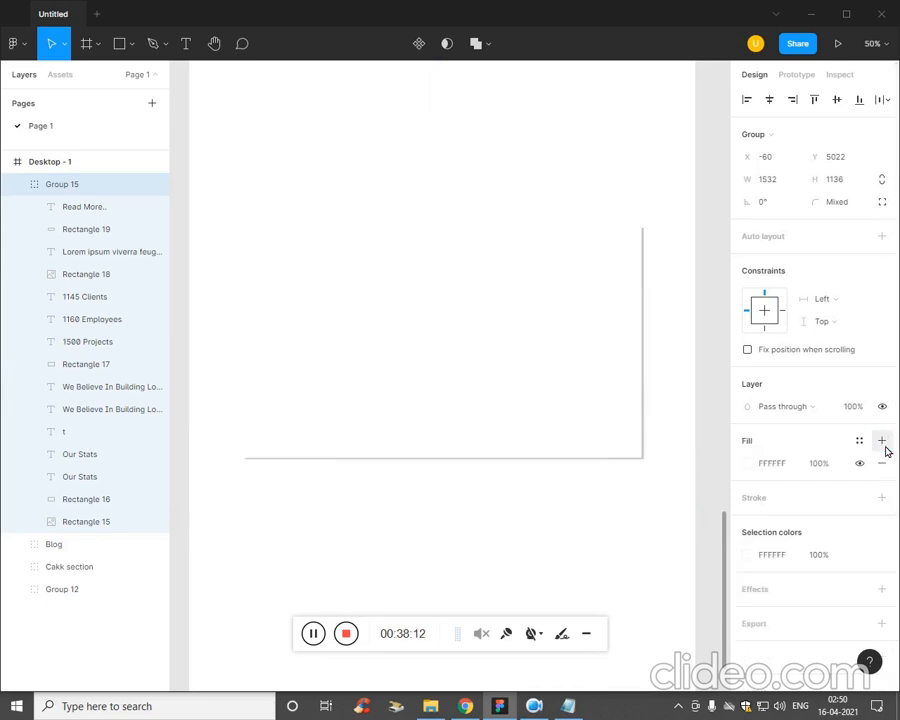
pyautogui.scroll(1, 347, 455)
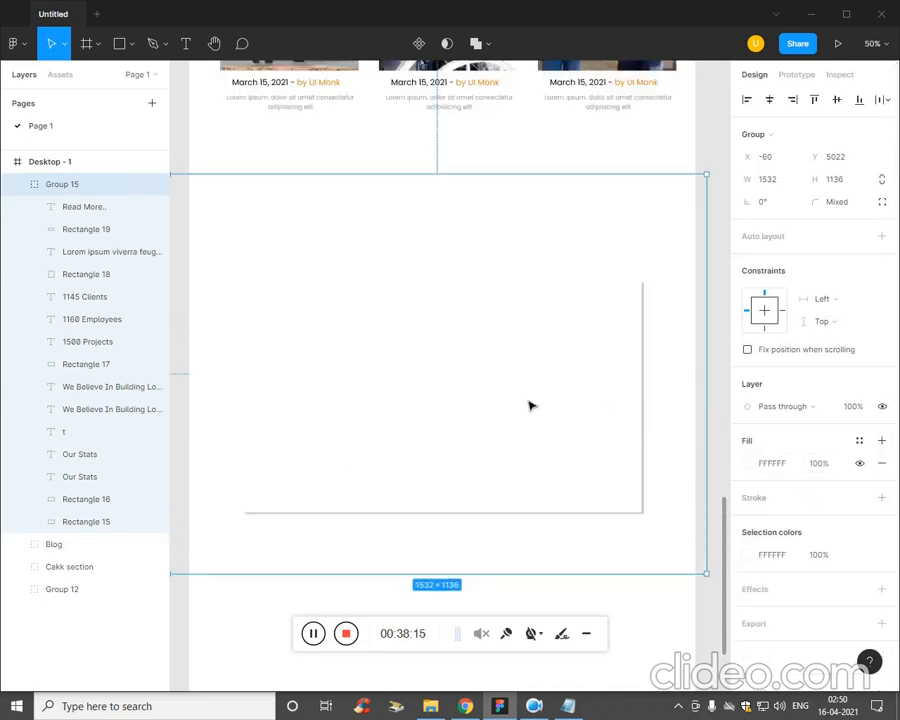
pyautogui.hotkey('ctrl', 'z')
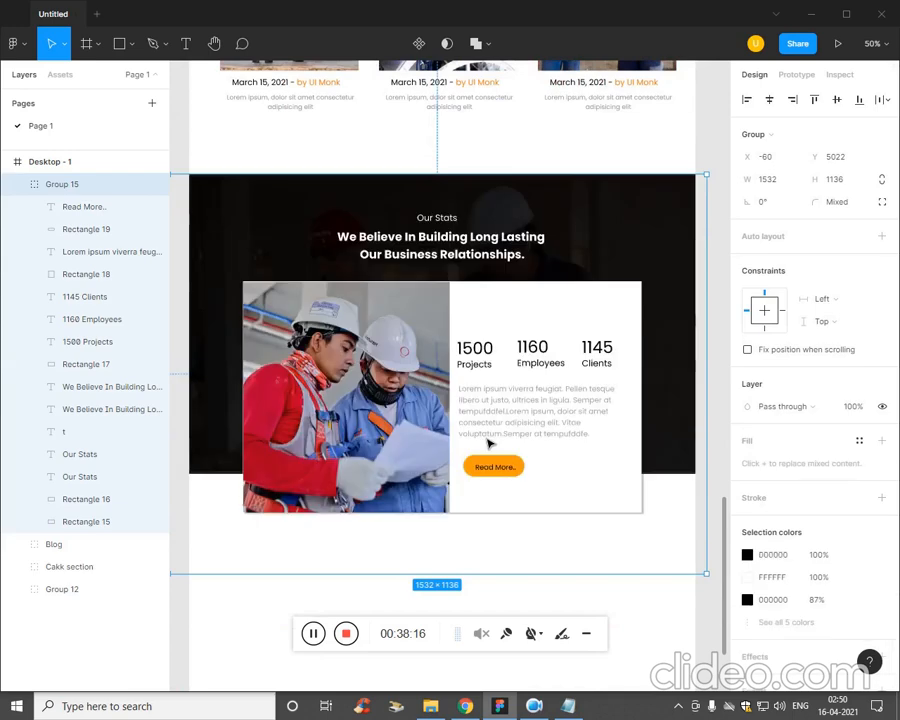
# Extend the Desktop - 1 frame downward to make more room below the Our Stats section.
pyautogui.scroll(-5, 476, 524)
pyautogui.click(594, 443)
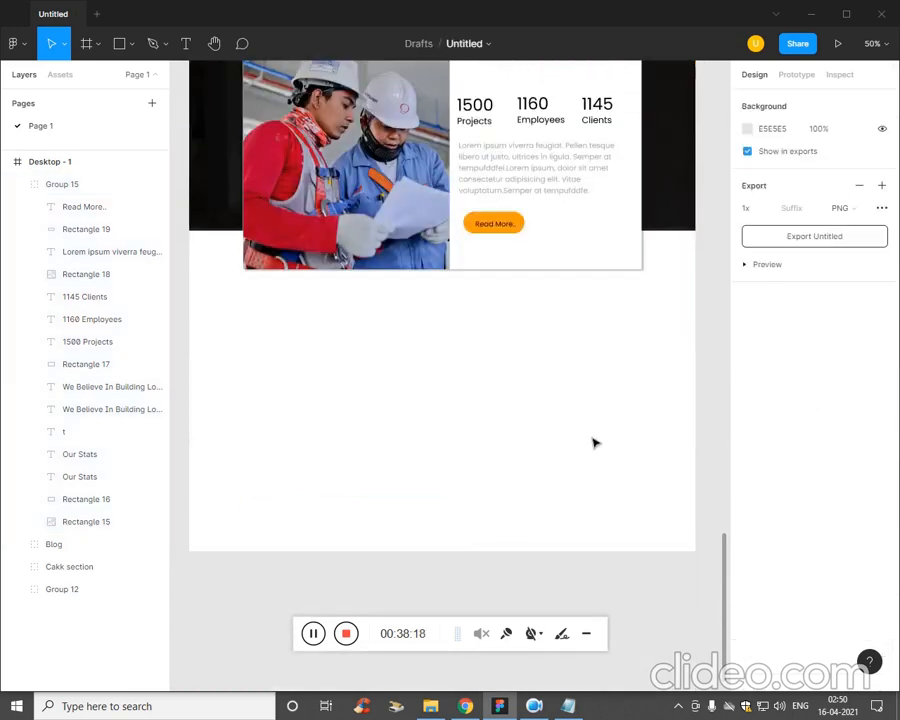
pyautogui.click(301, 297)
pyautogui.click(311, 437)
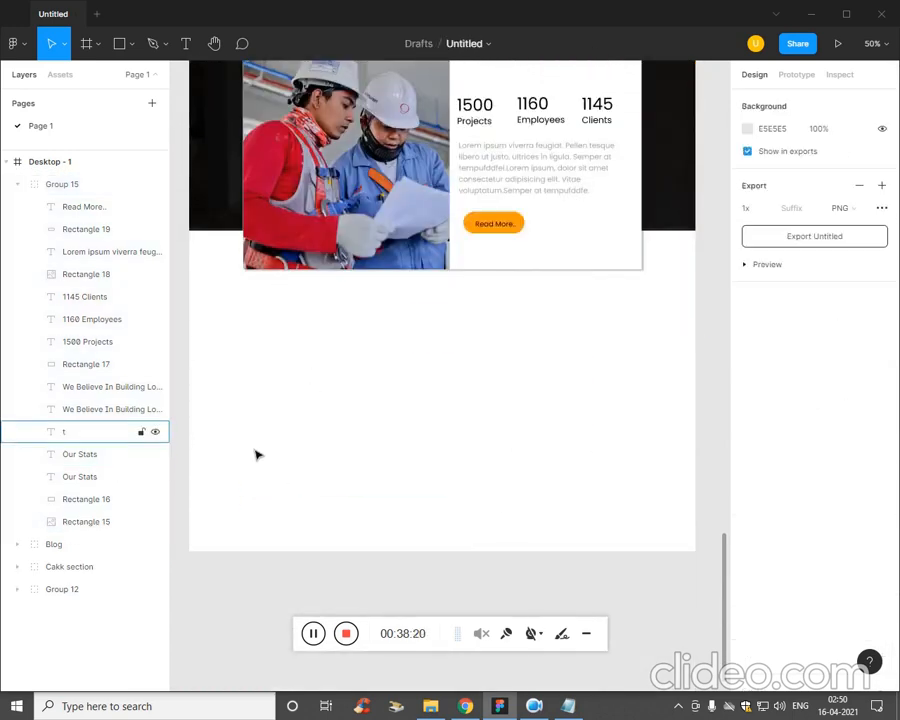
pyautogui.click(64, 164)
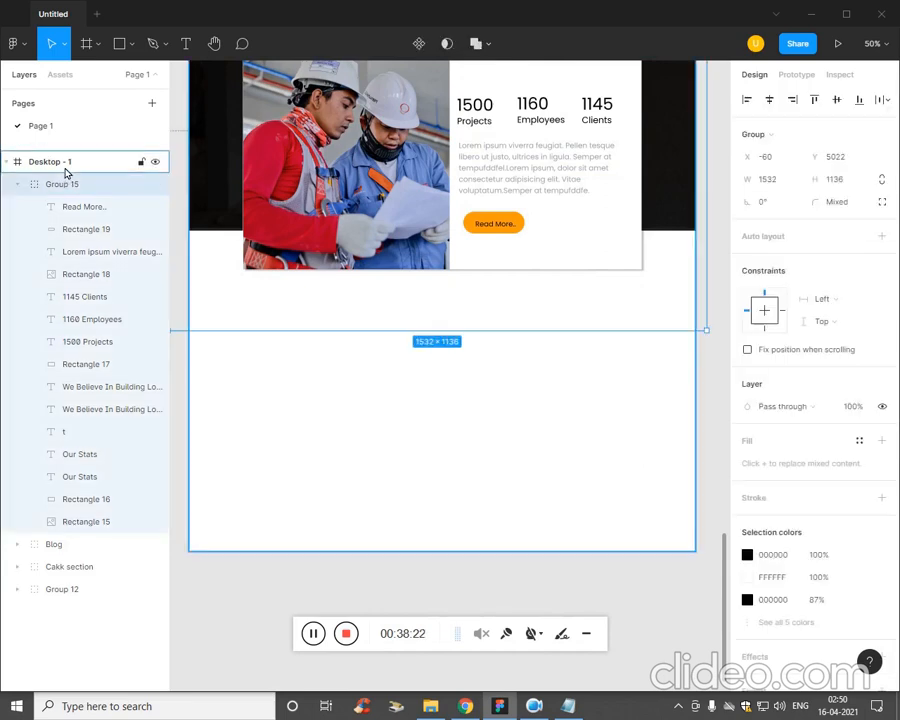
pyautogui.moveTo(379, 552); pyautogui.dragTo(384, 705)
pyautogui.scroll(4, 449, 362)
pyautogui.click(449, 362)
# Place another copy of the Our Stats label and its bold heading further below the photo card.
pyautogui.scroll(1, 449, 362)
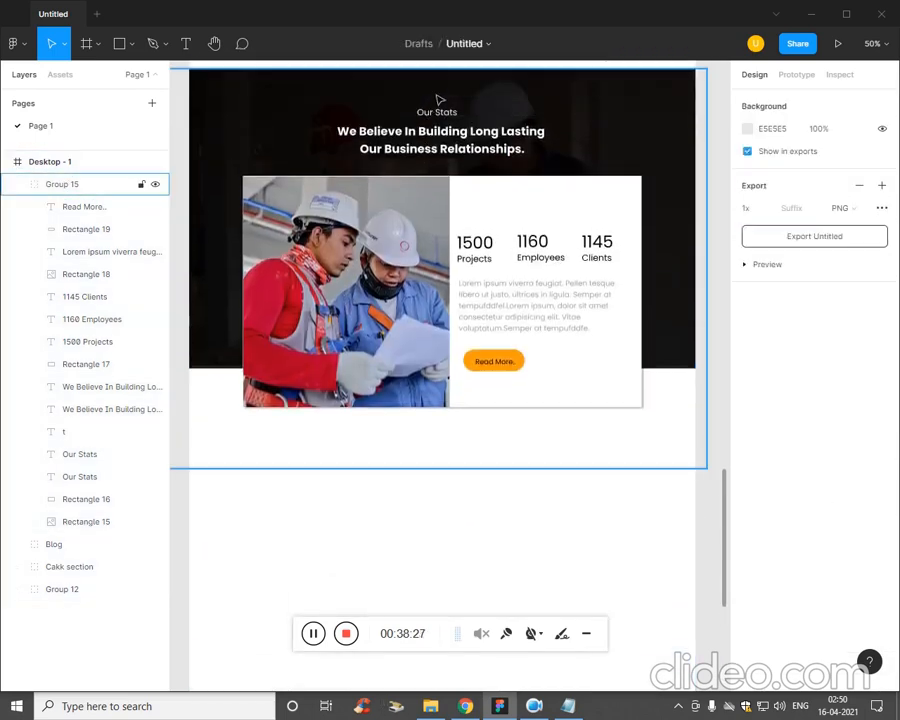
pyautogui.click(440, 116)
pyautogui.click(439, 119)
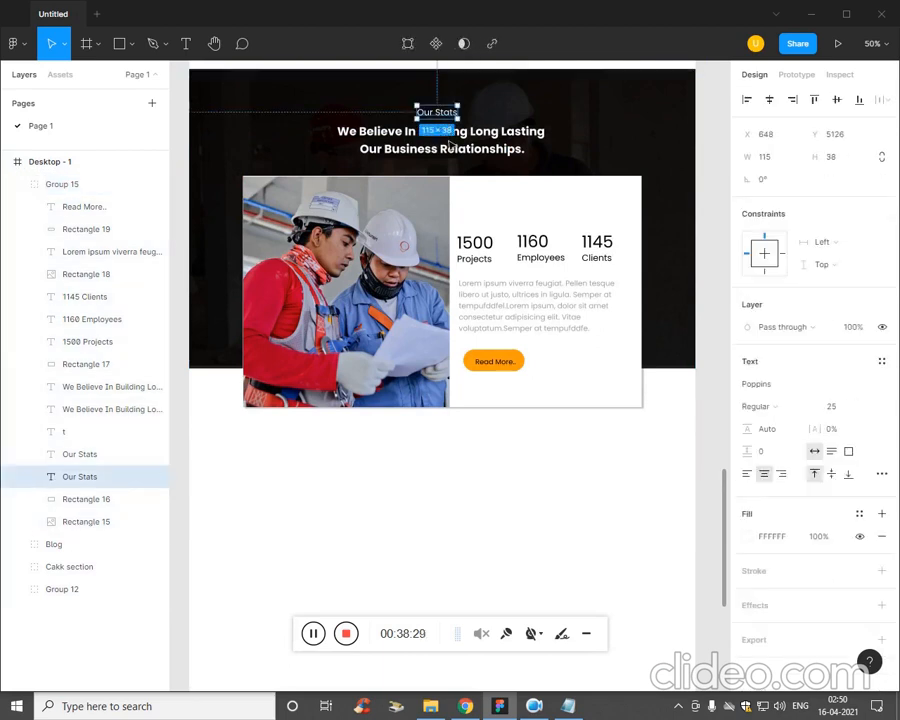
pyautogui.keyDown('shift'); pyautogui.click(452, 148); pyautogui.keyUp('shift')
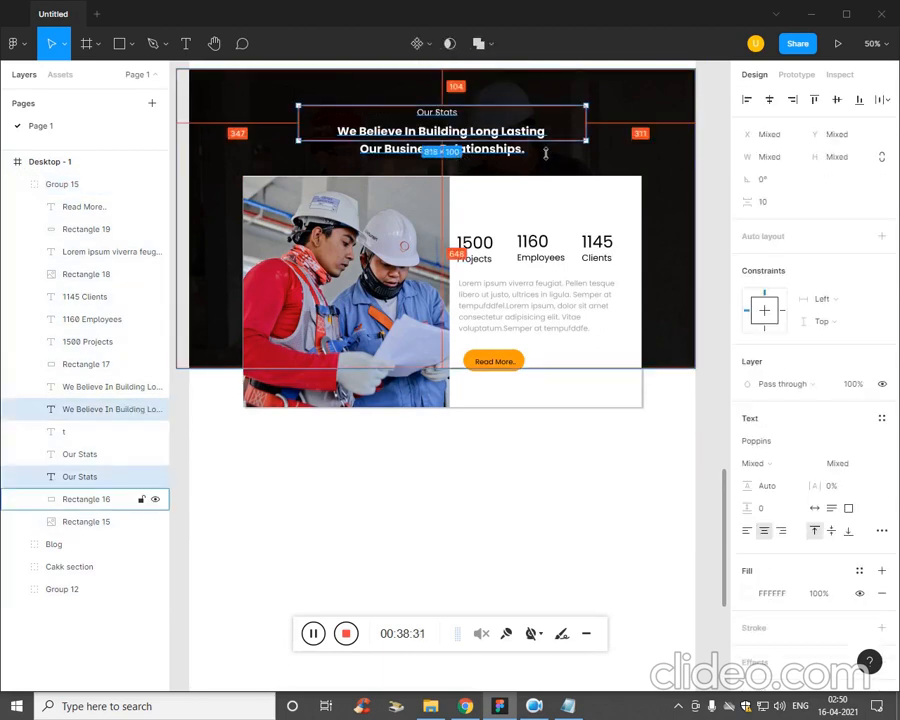
pyautogui.moveTo(517, 136); pyautogui.dragTo(525, 493)
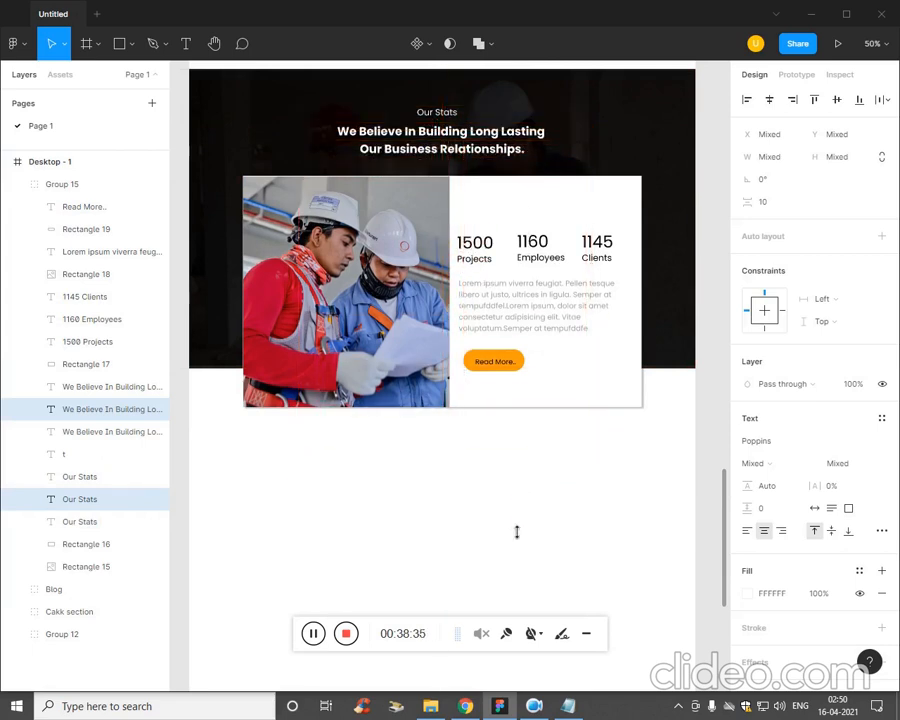
# Recolour the lower copy of the We Believe In Building heading to black 000000.
pyautogui.moveTo(567, 567); pyautogui.dragTo(398, 499)
pyautogui.doubleClick(493, 501)
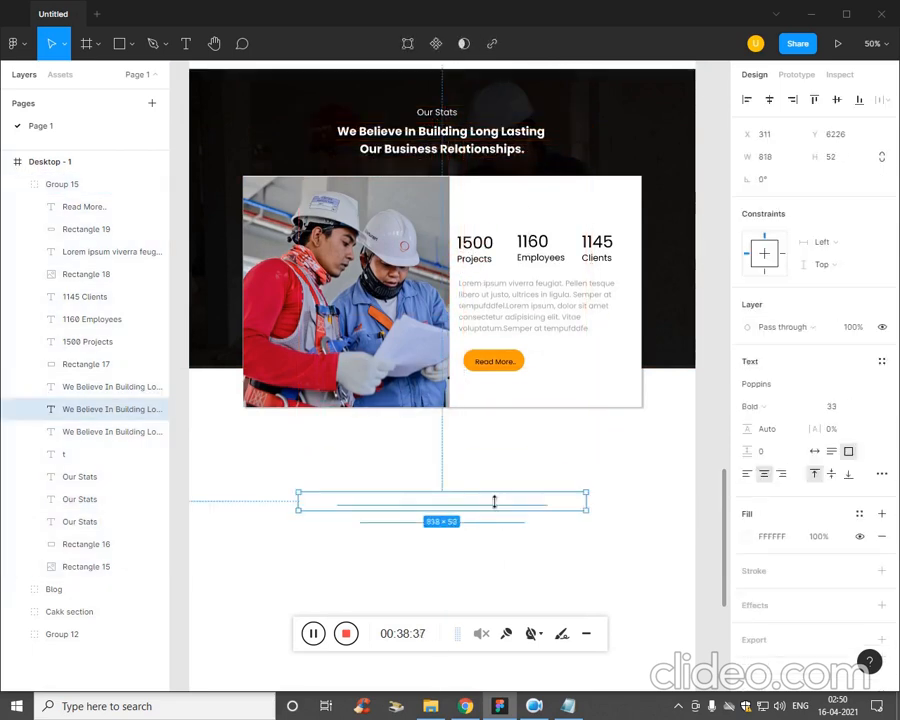
pyautogui.click(747, 540)
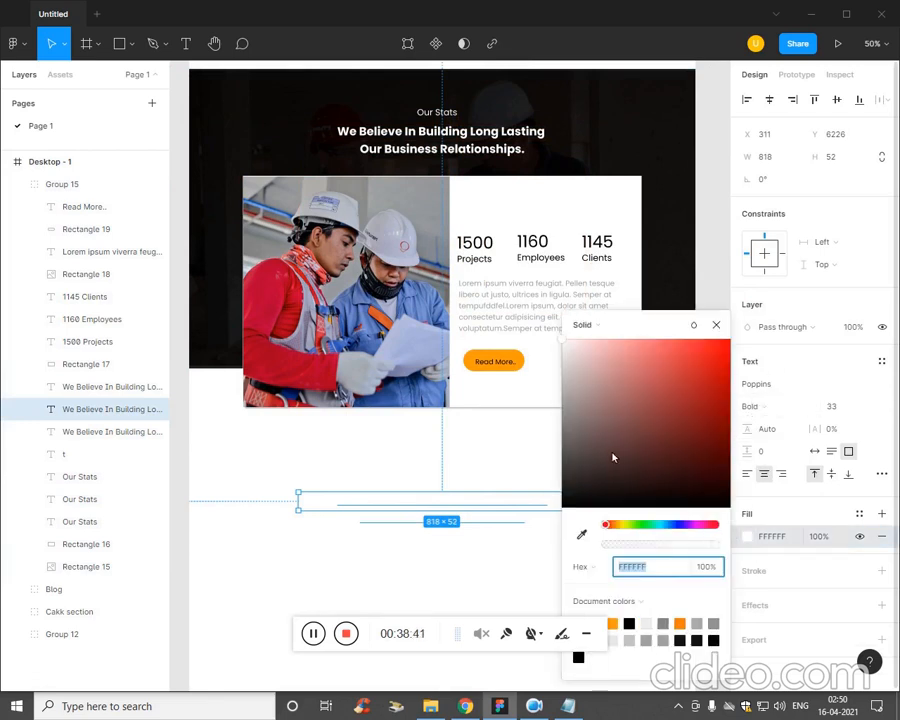
pyautogui.moveTo(613, 457); pyautogui.dragTo(528, 532)
pyautogui.click(525, 532)
pyautogui.click(443, 489)
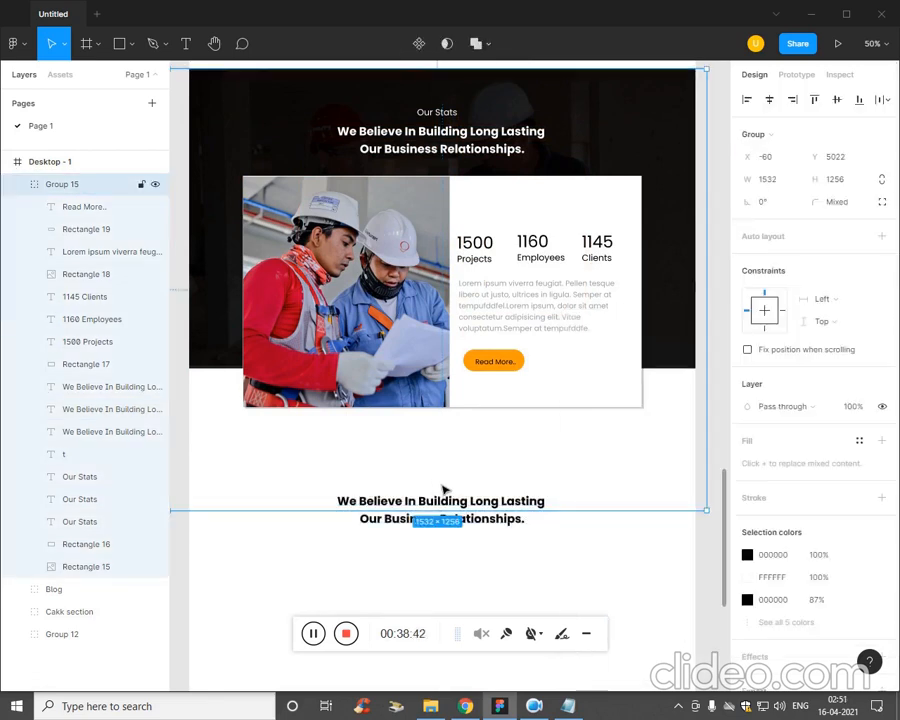
pyautogui.click(586, 563)
# Delete the extra white copy of the heading lying between the card and the black heading.
pyautogui.doubleClick(464, 502)
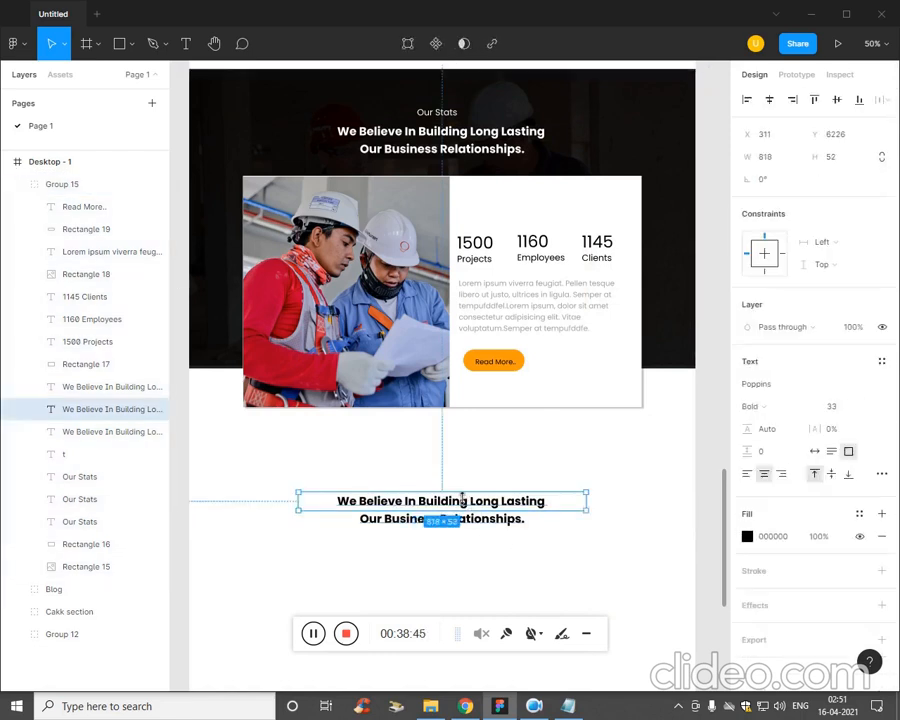
pyautogui.doubleClick(454, 485)
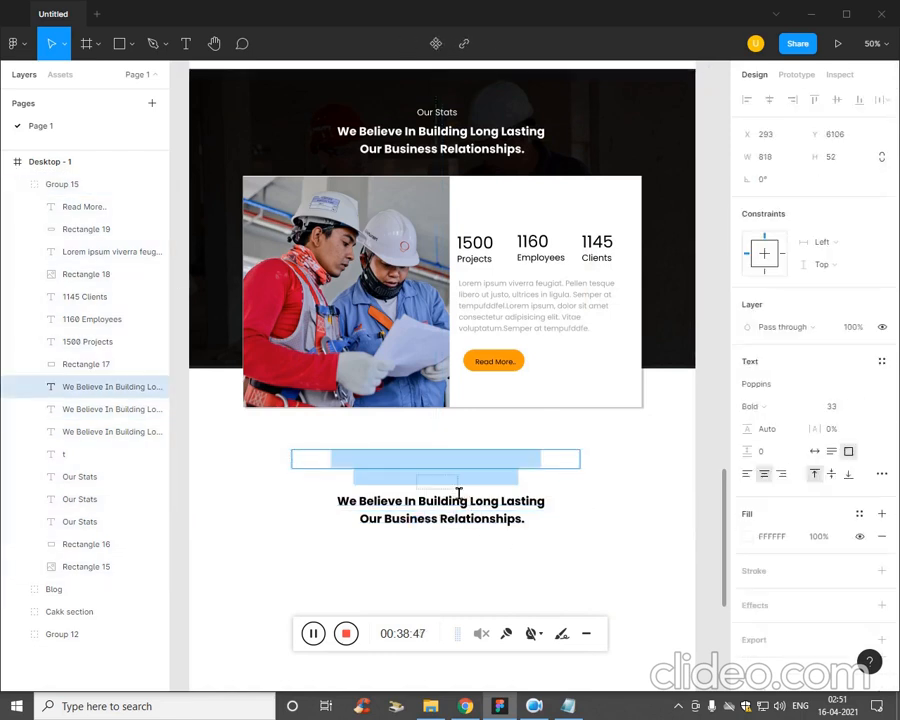
pyautogui.press('BackSpace')
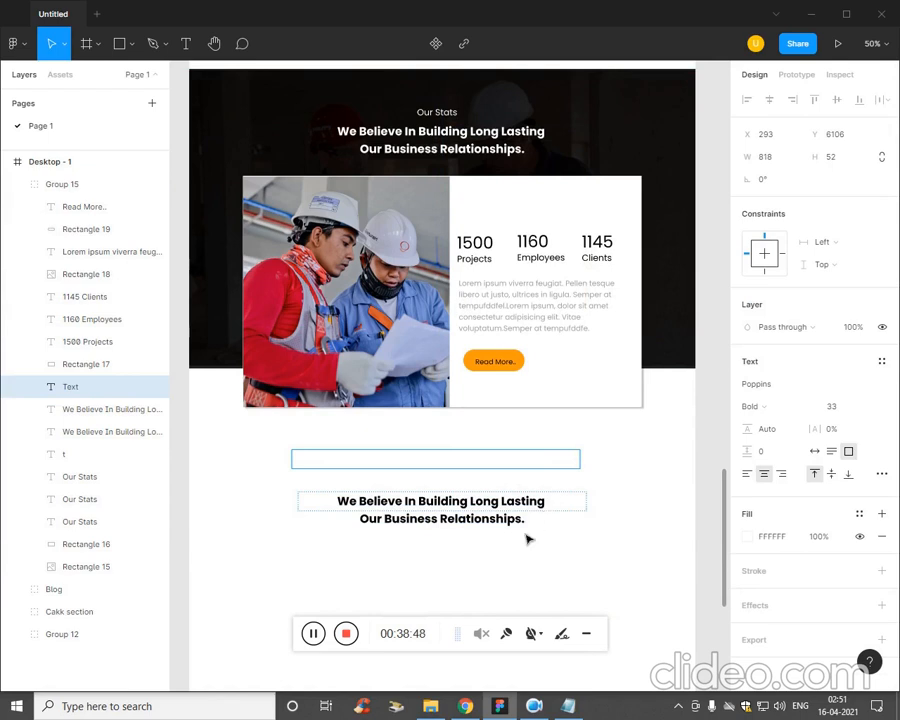
pyautogui.click(574, 575)
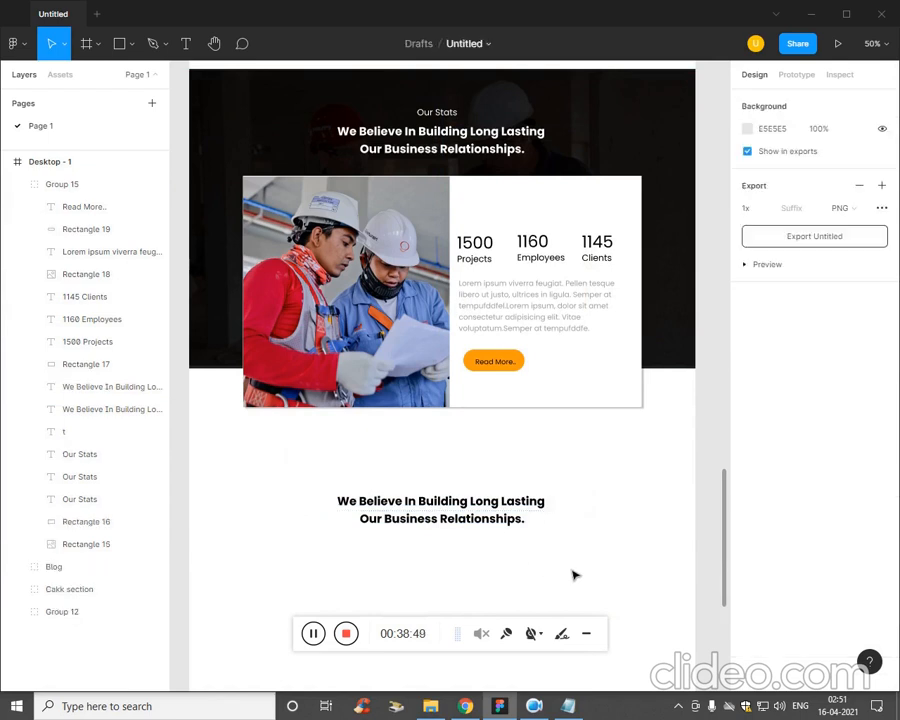
# Recolour the lower copy of the Our Stats label, between the photo card and the black heading, to black 000000.
pyautogui.click(121, 454)
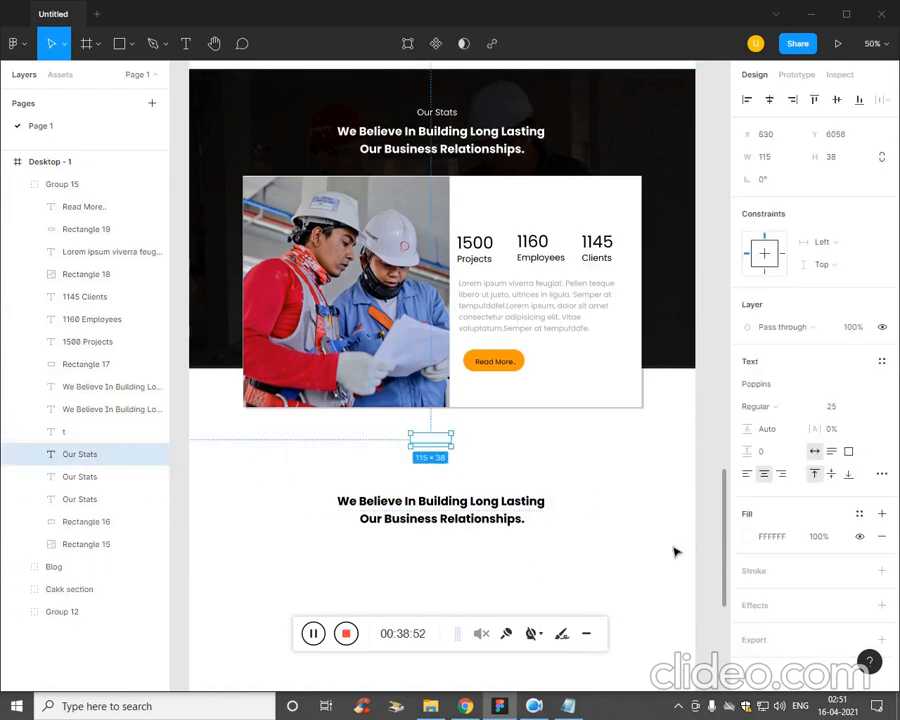
pyautogui.click(750, 537)
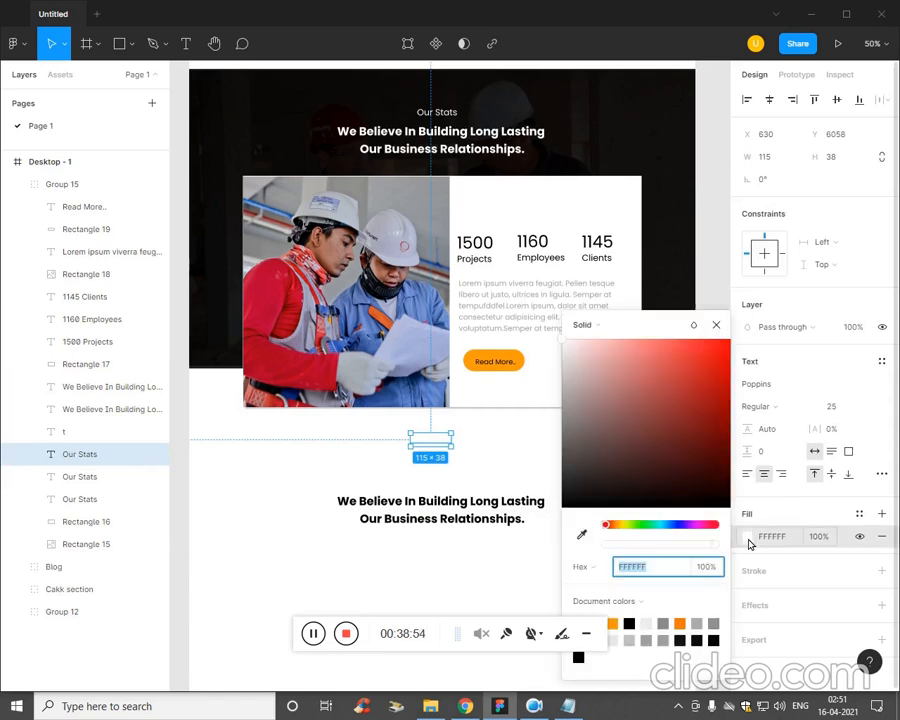
pyautogui.click(580, 504)
pyautogui.click(448, 486)
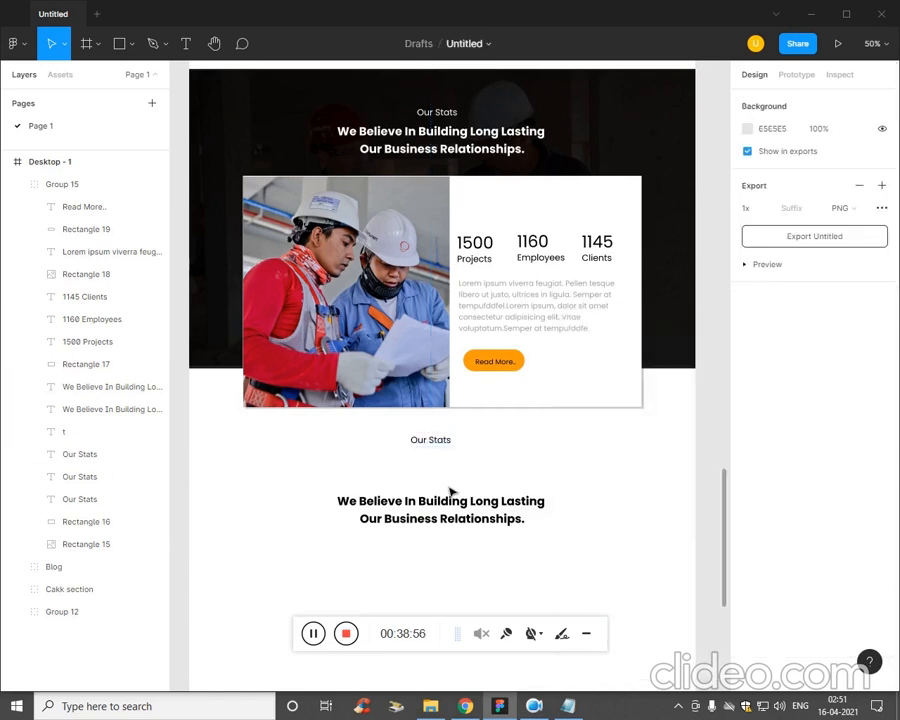
# Move only the black Our Stats label down so it sits just above the black heading.
pyautogui.moveTo(448, 452)
pyautogui.mouseDown()
pyautogui.moveTo(458, 486)
pyautogui.moveTo(453, 474)
pyautogui.mouseUp()
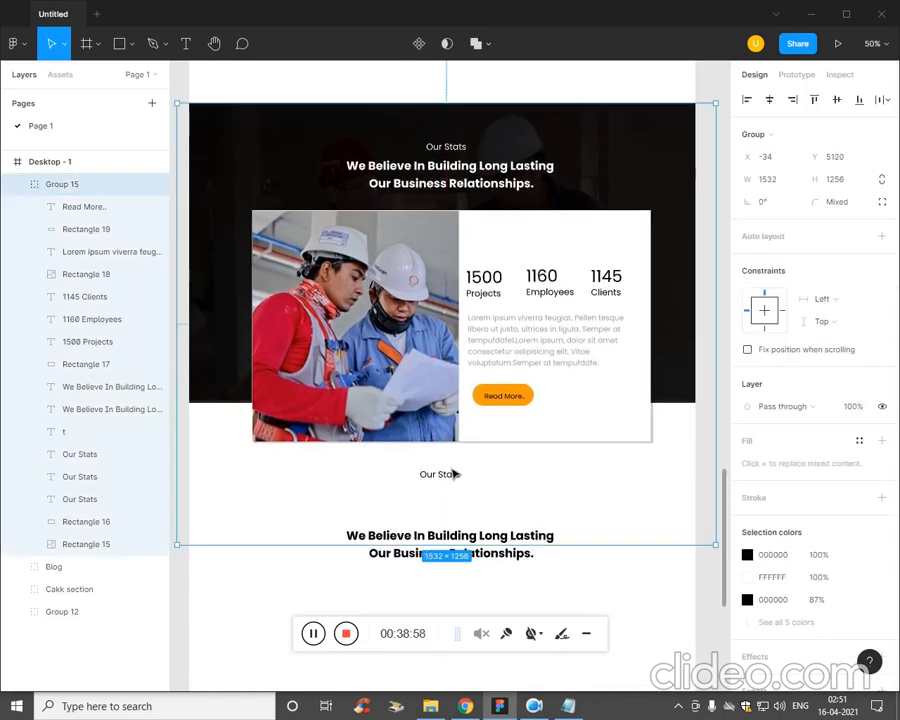
pyautogui.hotkey('ctrl', 'z')
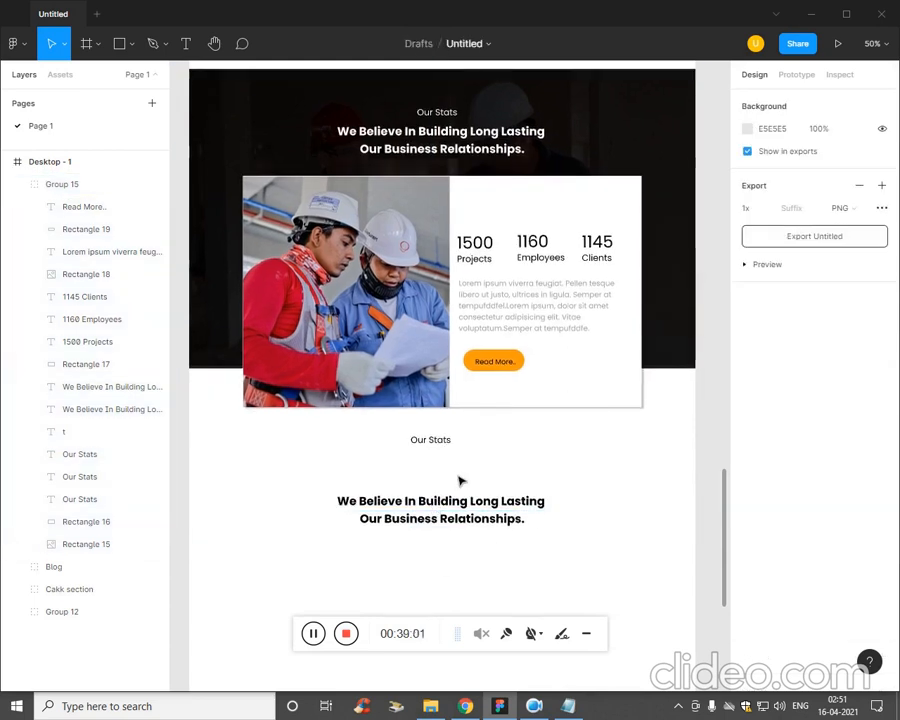
pyautogui.doubleClick(441, 443)
pyautogui.moveTo(441, 443); pyautogui.dragTo(451, 488)
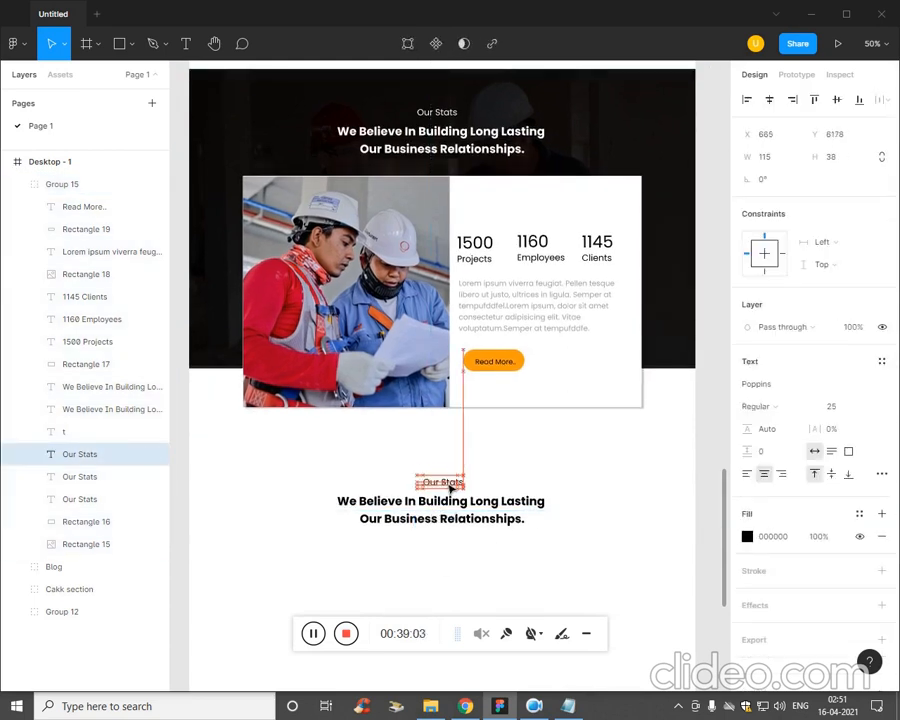
pyautogui.click(488, 590)
# Cut the black Our Stats label and the black heading below the card out of Group 15.
pyautogui.click(479, 520)
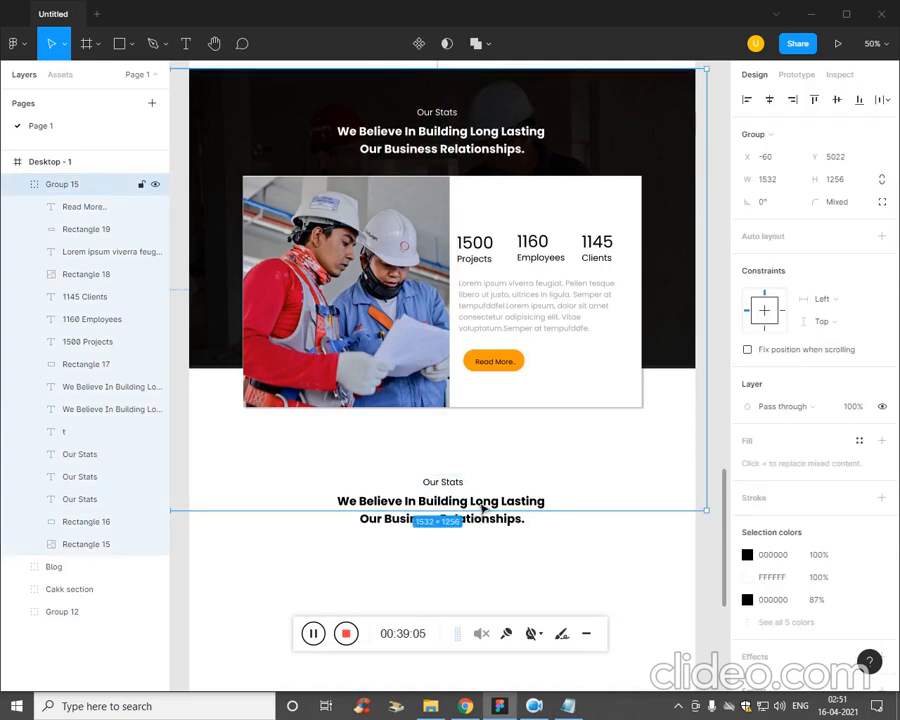
pyautogui.click(480, 527)
pyautogui.doubleClick(476, 518)
pyautogui.click(463, 532)
pyautogui.doubleClick(481, 508)
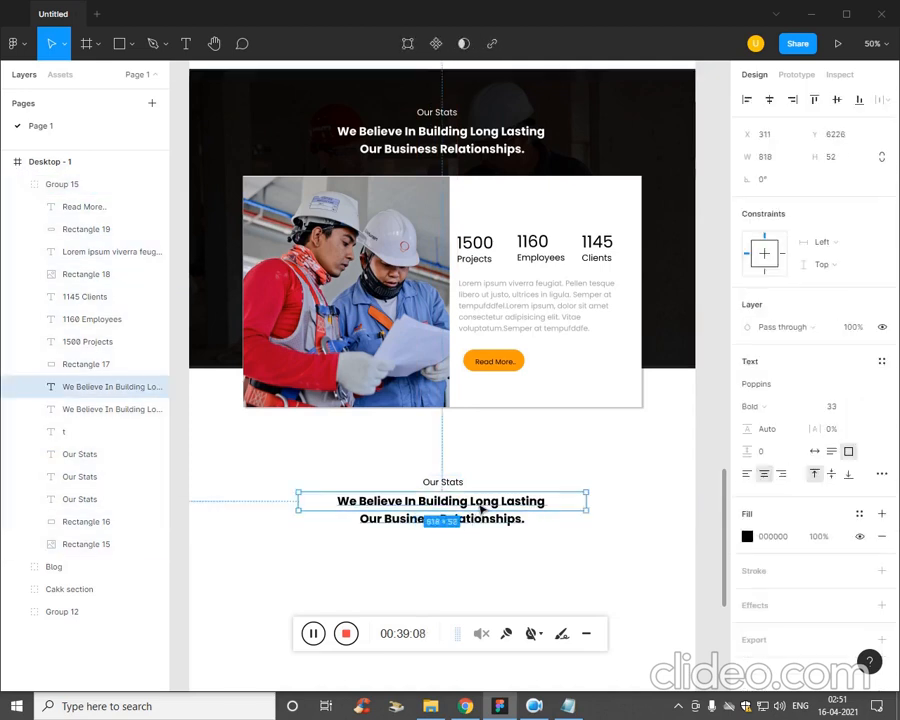
pyautogui.keyDown('shift'); pyautogui.click(452, 484); pyautogui.keyUp('shift')
pyautogui.press('Delete')
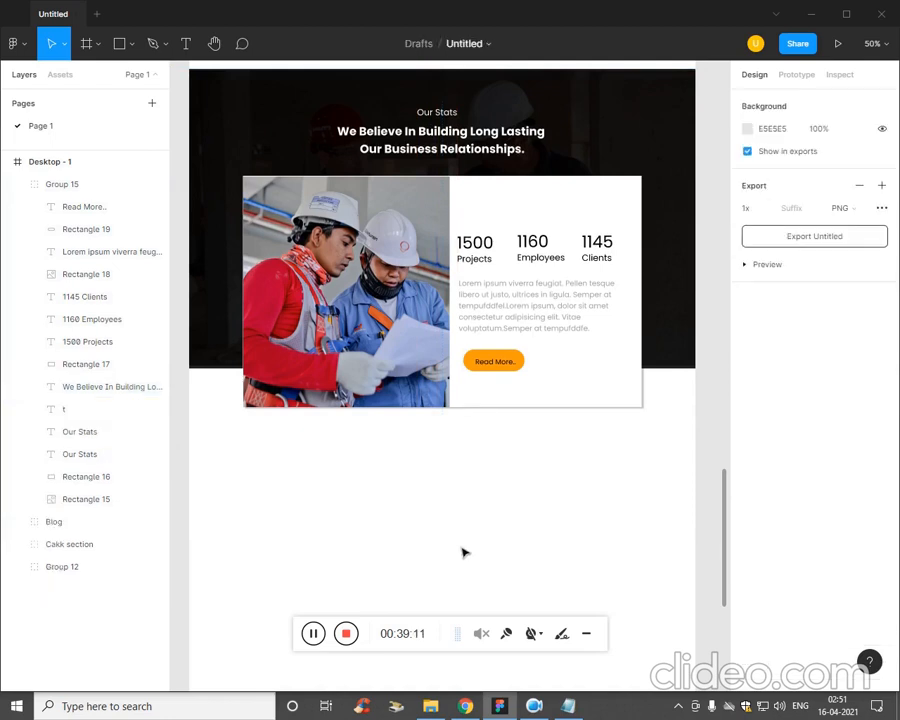
# Collapse Group 15 and paste the cut label and heading directly into the Desktop - 1 frame.
pyautogui.click(51, 185)
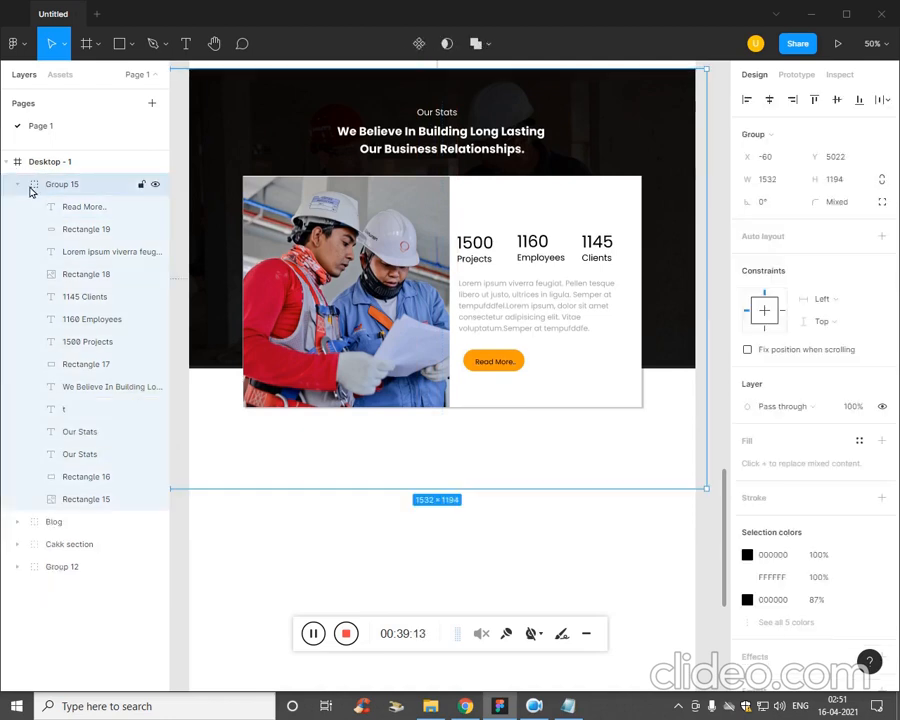
pyautogui.click(15, 186)
pyautogui.click(137, 321)
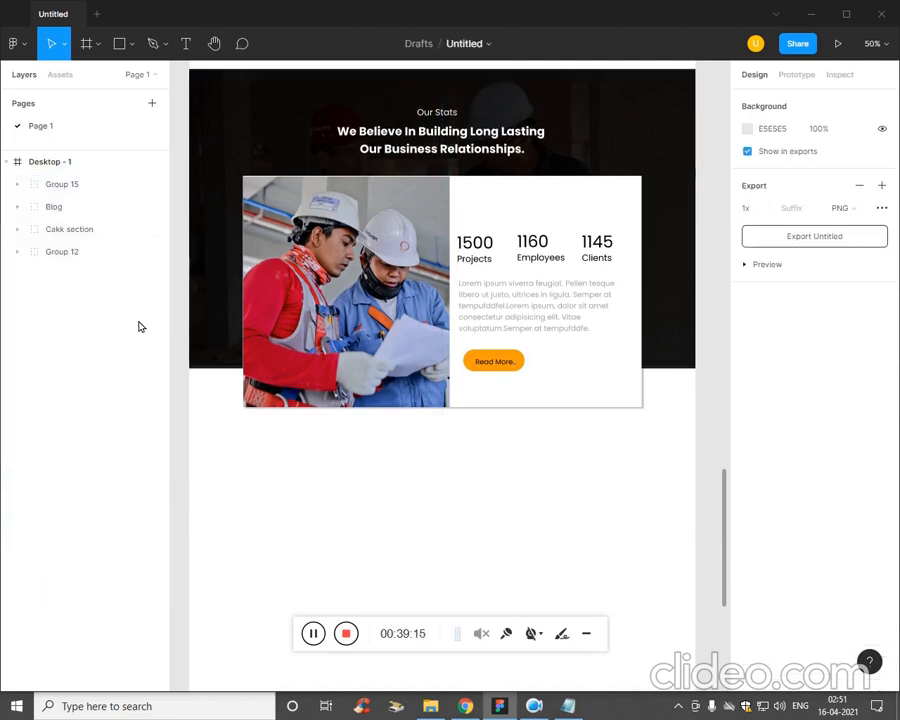
pyautogui.hotkey('ctrl', 'v')
pyautogui.click(83, 479)
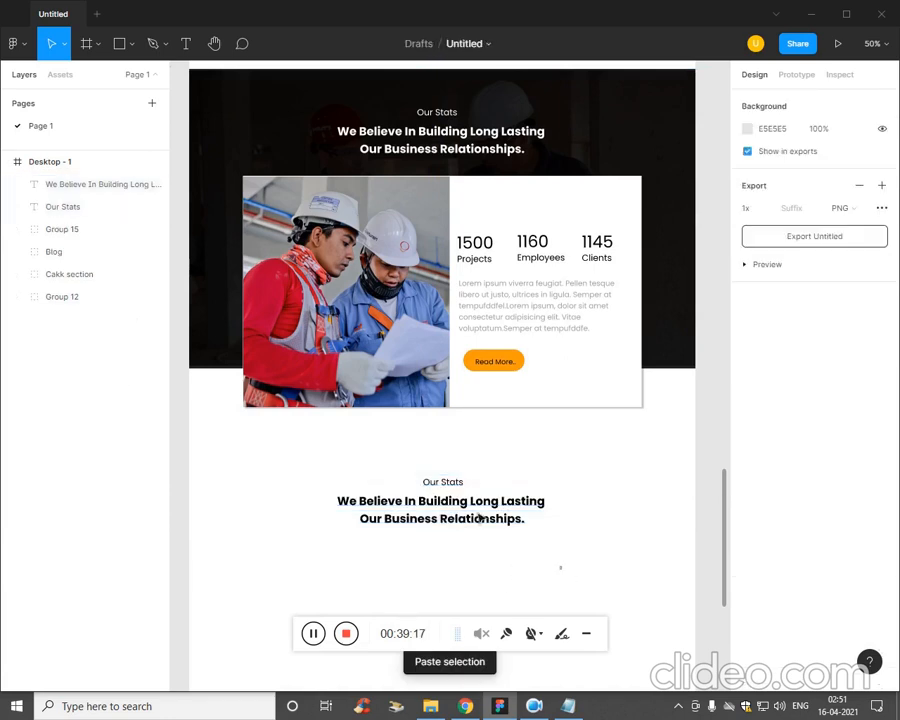
pyautogui.moveTo(478, 515); pyautogui.dragTo(405, 484)
pyautogui.hotkey('ctrl', 'z')
pyautogui.click(529, 563)
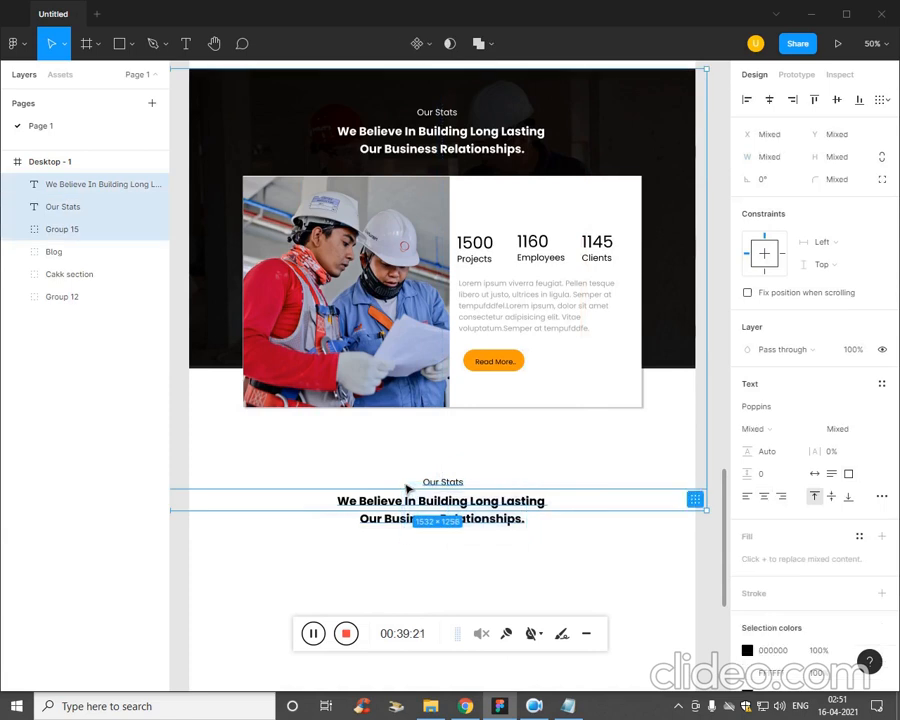
# Copy "Happy Clients" from the Plan file in Notepad and replace the black Our Stats label's text with it in Figma.
pyautogui.hotkey('alt', 'Tab')
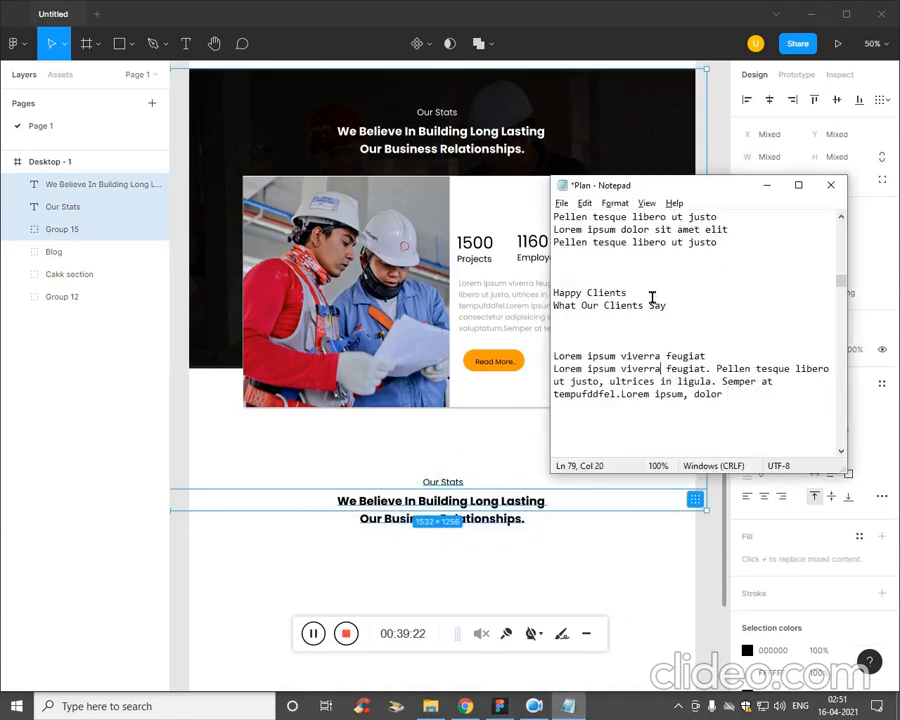
pyautogui.moveTo(650, 294); pyautogui.dragTo(527, 300)
pyautogui.hotkey('ctrl', 'c')
pyautogui.hotkey('alt', 'Tab')
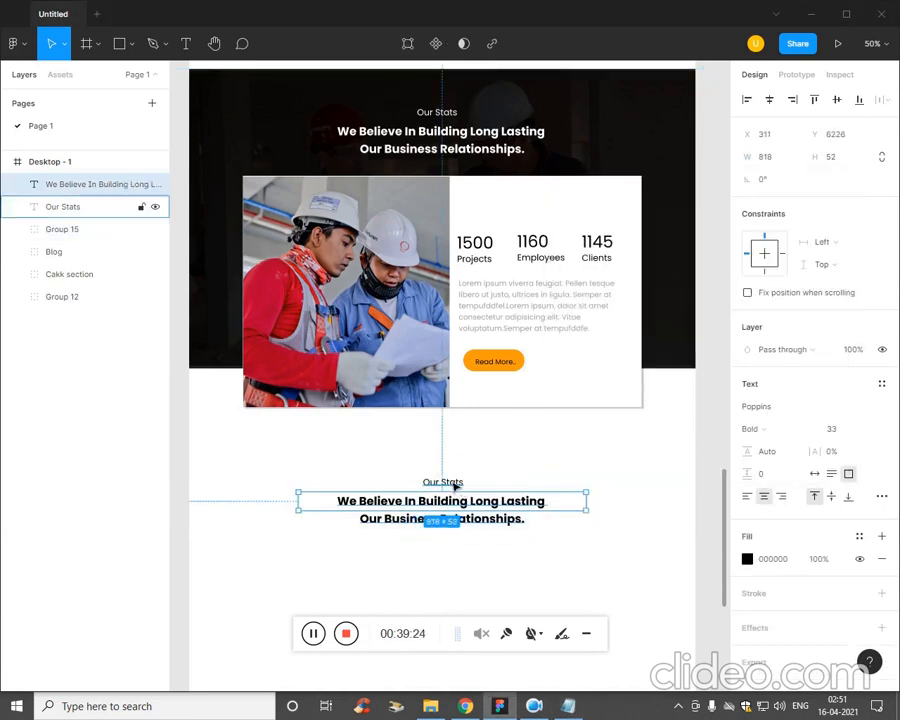
pyautogui.doubleClick(456, 482)
pyautogui.hotkey('ctrl', 'v')
# Copy "What Our Clients Say" from the Notepad plan and replace the black We Believe In Building heading with it in Figma.
pyautogui.click(568, 706)
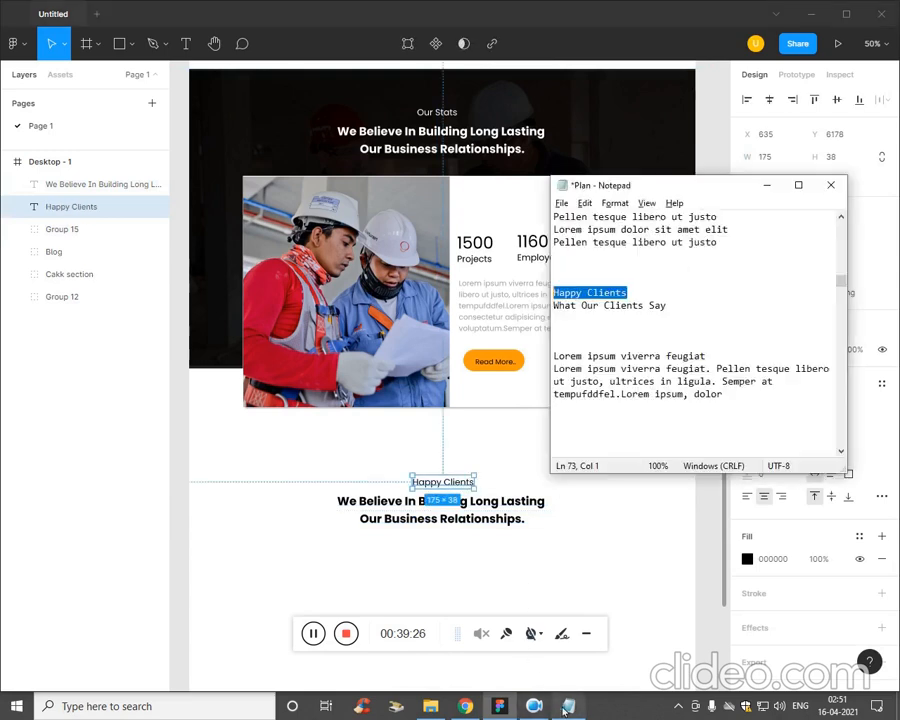
pyautogui.click(668, 322)
pyautogui.moveTo(669, 310); pyautogui.dragTo(521, 315)
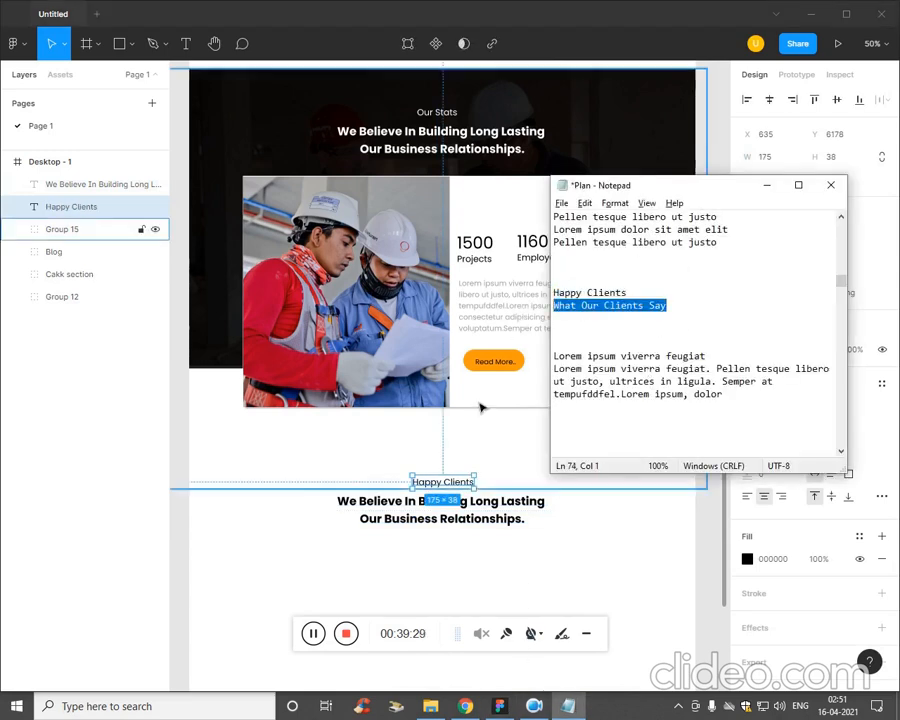
pyautogui.hotkey('ctrl', 'c')
pyautogui.hotkey('alt', 'Tab')
pyautogui.tripleClick(476, 509)
pyautogui.moveTo(533, 527); pyautogui.dragTo(574, 537)
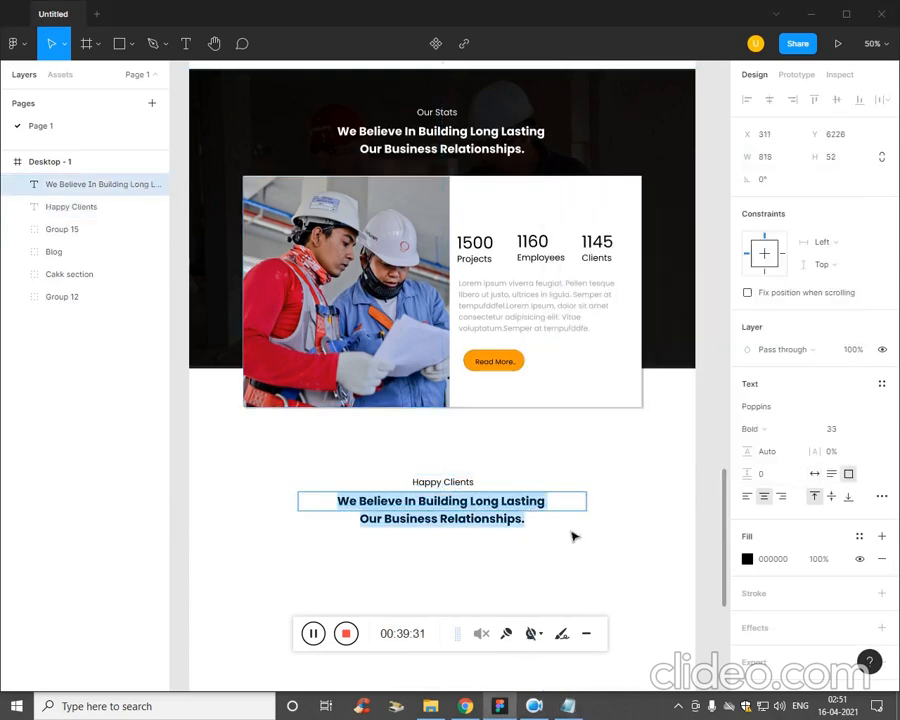
pyautogui.hotkey('ctrl', 'v')
pyautogui.click(464, 544)
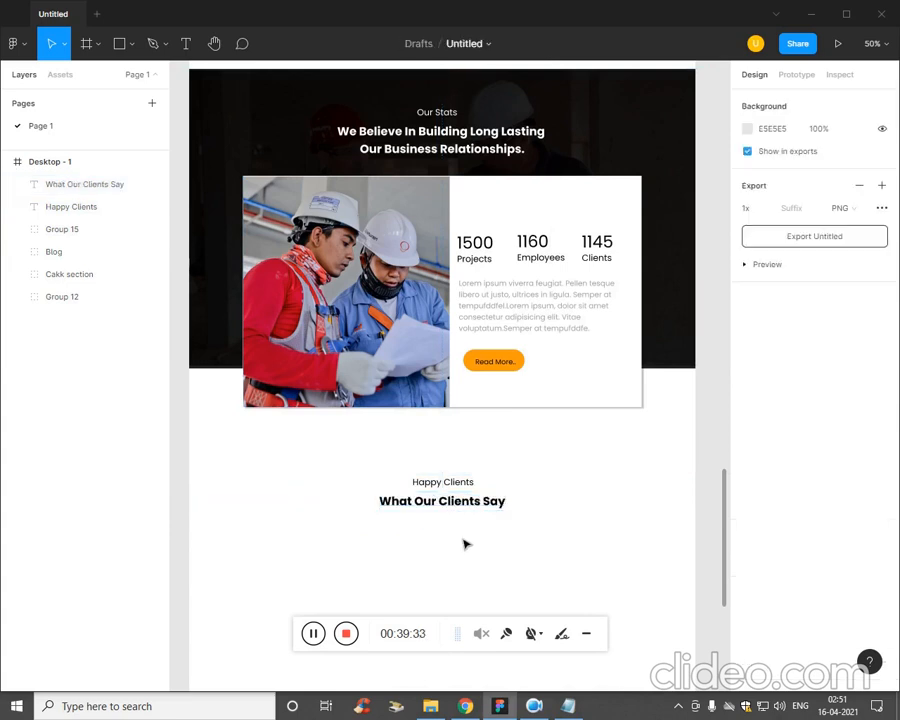
# Shift the Happy Clients label and What Our Clients Say heading together straight up, closer to the photo card.
pyautogui.moveTo(458, 488); pyautogui.dragTo(559, 495)
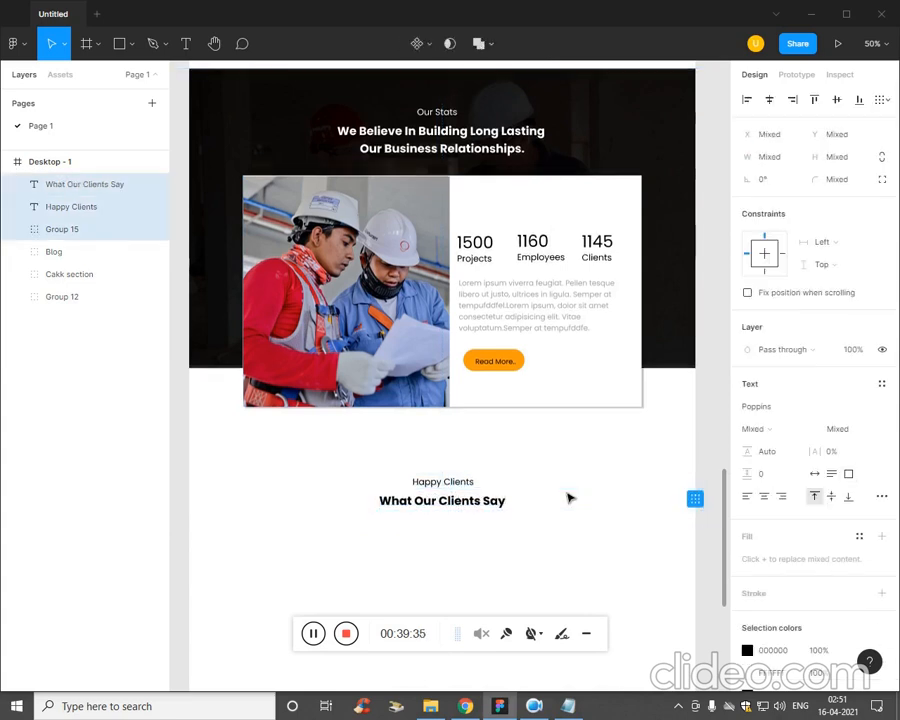
pyautogui.click(547, 511)
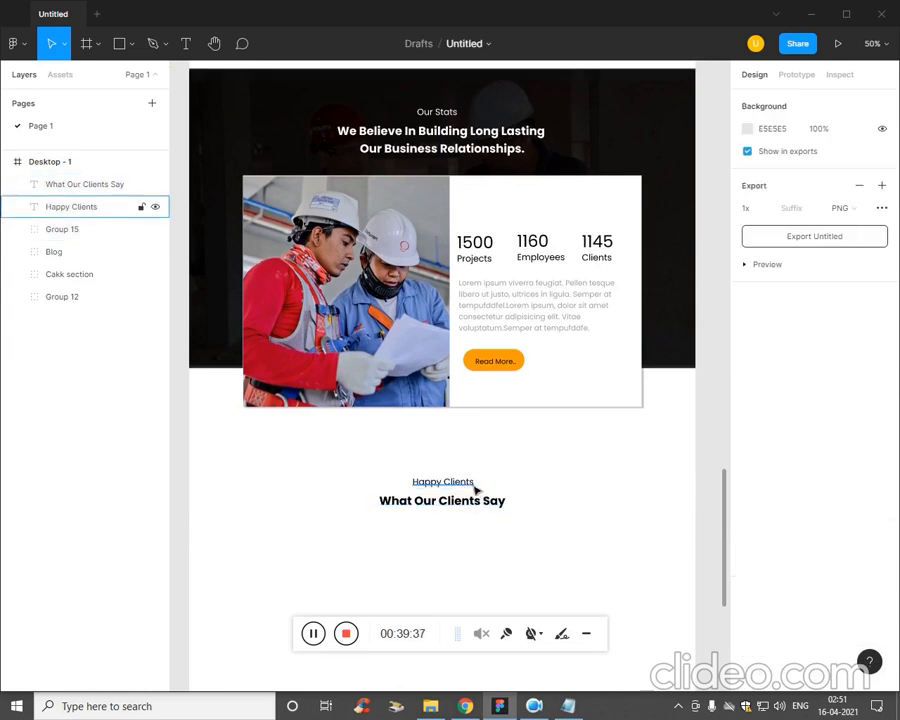
pyautogui.click(472, 485)
pyautogui.keyDown('shift'); pyautogui.click(474, 503); pyautogui.keyUp('shift')
pyautogui.hotkey('ctrl', '-')
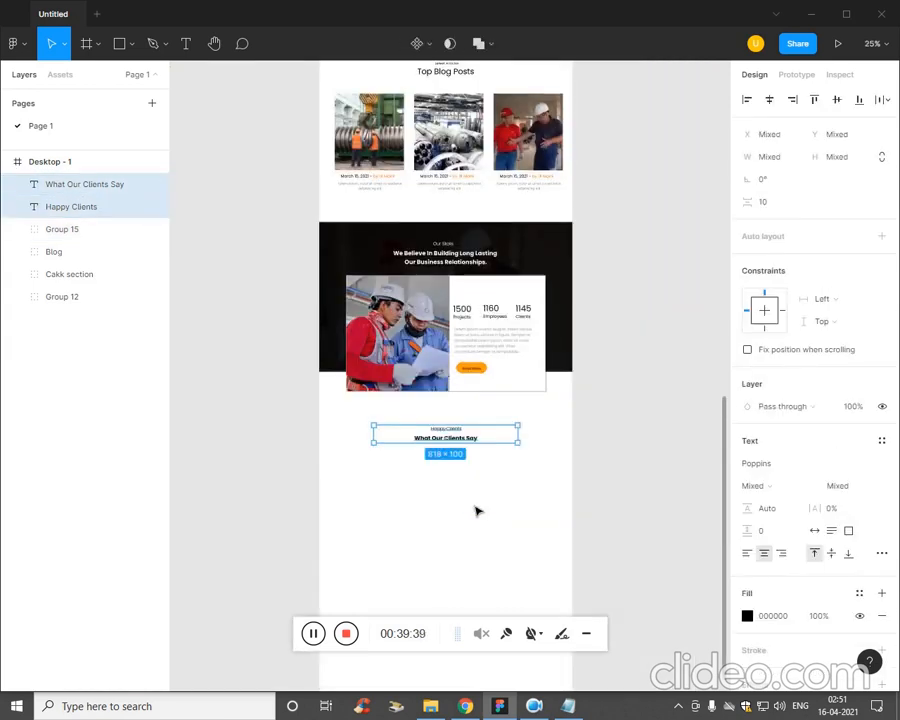
pyautogui.hotkey('ctrl', '+')
pyautogui.press('Up')
pyautogui.press('Up')
pyautogui.press('Up')
pyautogui.press('Up')
pyautogui.press('Up')
pyautogui.press('Up')
pyautogui.press('Up')
pyautogui.press('Up')
pyautogui.press('Up')
pyautogui.press('Up')
pyautogui.press('Up')
pyautogui.press('Up')
pyautogui.press('Up')
pyautogui.press('Up')
pyautogui.press('Up')
pyautogui.press('Up')
pyautogui.press('Up')
pyautogui.press('Up')
pyautogui.press('Up')
pyautogui.press('Up')
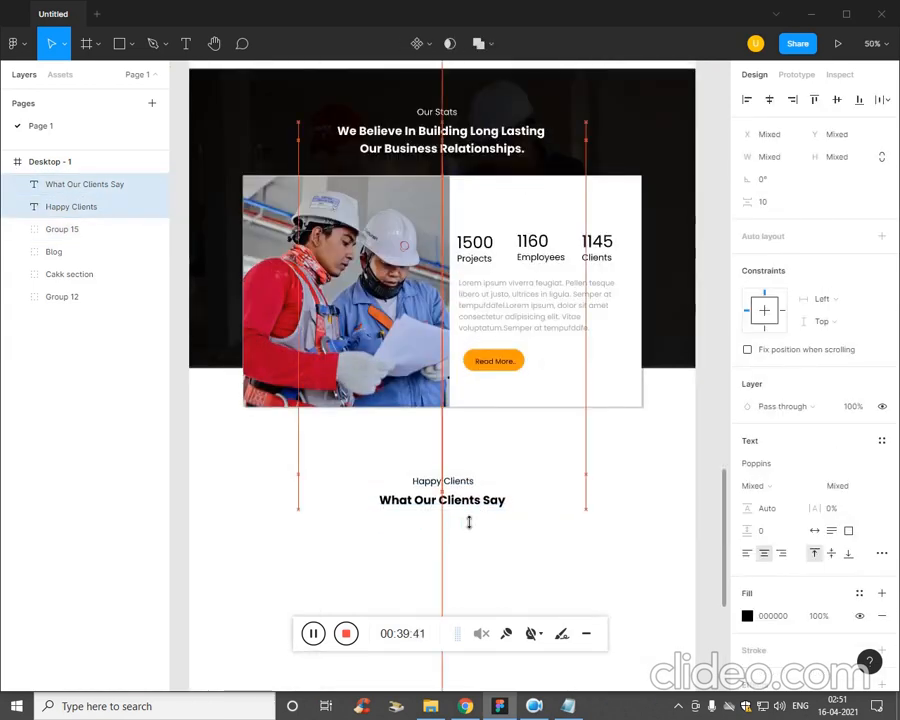
pyautogui.press('Up')
pyautogui.press('Up')
pyautogui.press('Up')
pyautogui.press('Up')
pyautogui.press('Up')
pyautogui.press('Up')
pyautogui.press('Up')
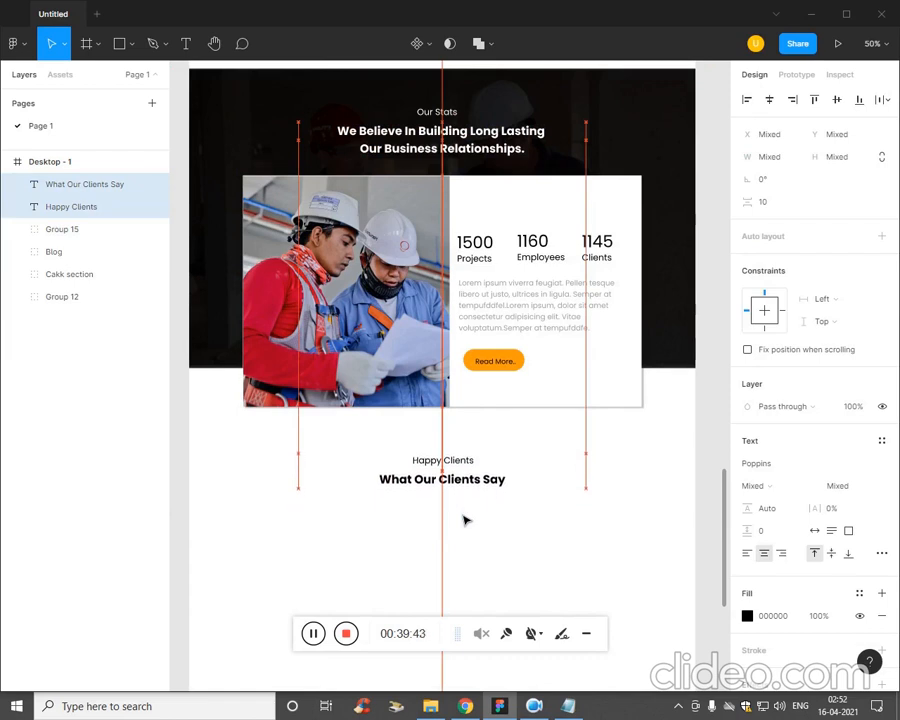
pyautogui.click(588, 521)
# Copy "Lorem ipsum viverra feugiat" from the Notepad plan and place it as a new text near the frame's left edge below the heading.
pyautogui.scroll(-7, 640, 475)
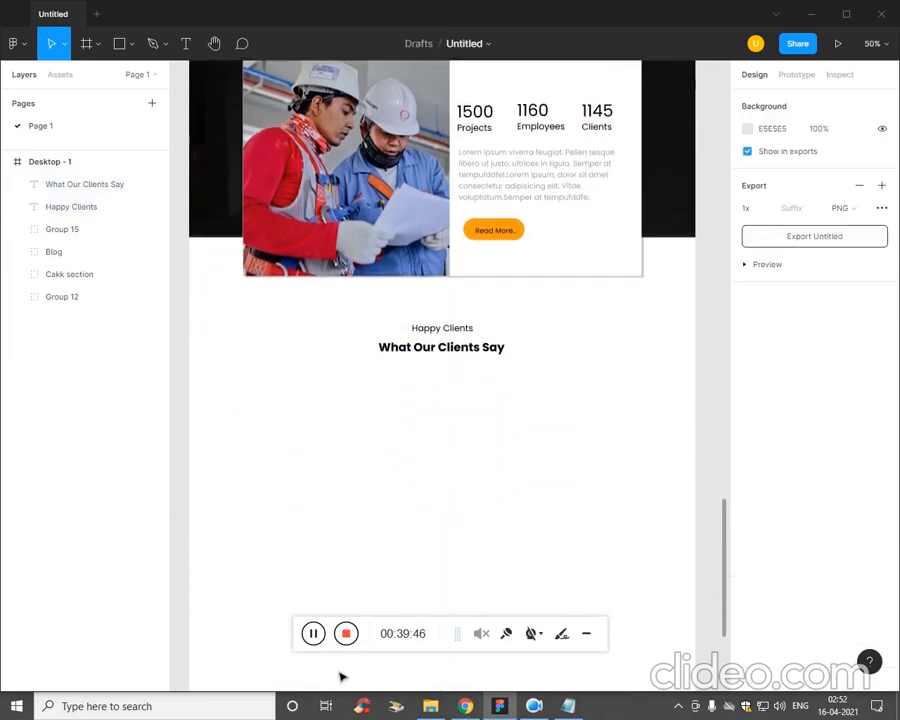
pyautogui.click(566, 706)
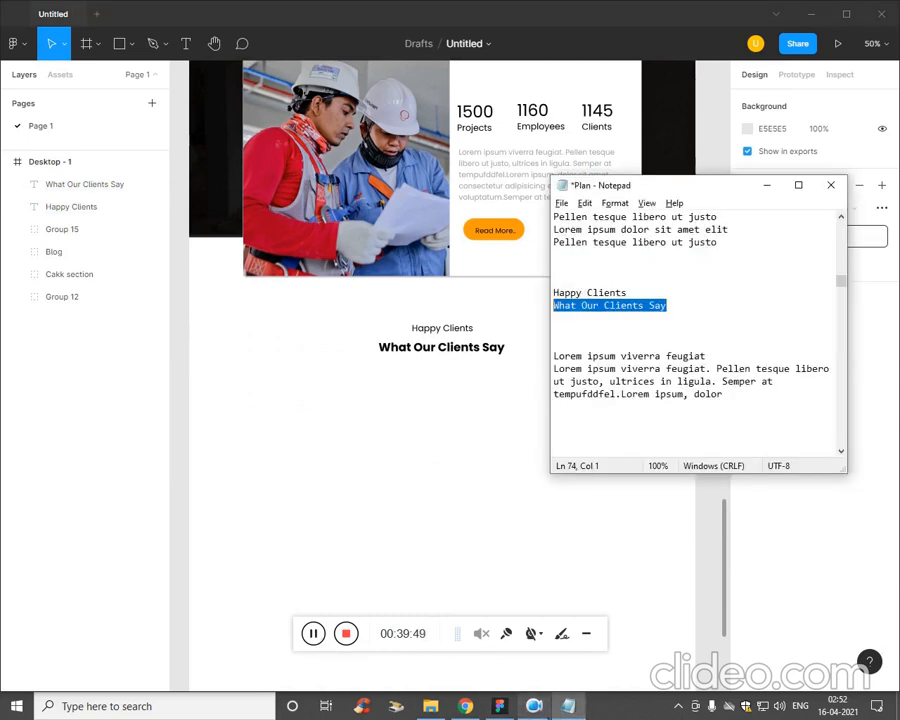
pyautogui.moveTo(735, 358); pyautogui.dragTo(492, 416)
pyautogui.click(485, 425)
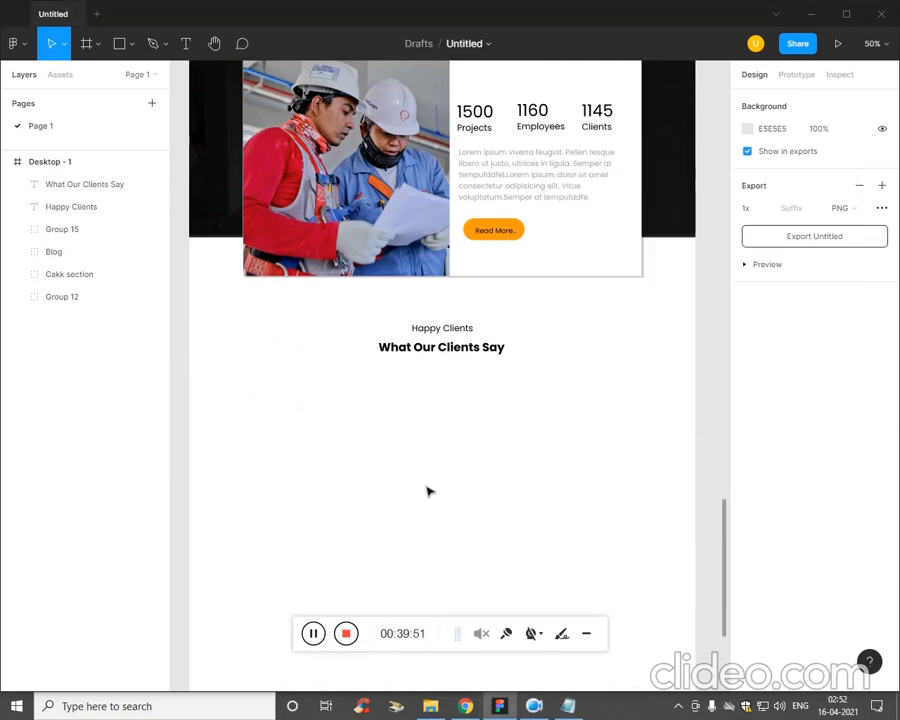
pyautogui.press('t')
pyautogui.hotkey('ctrl', 'v')
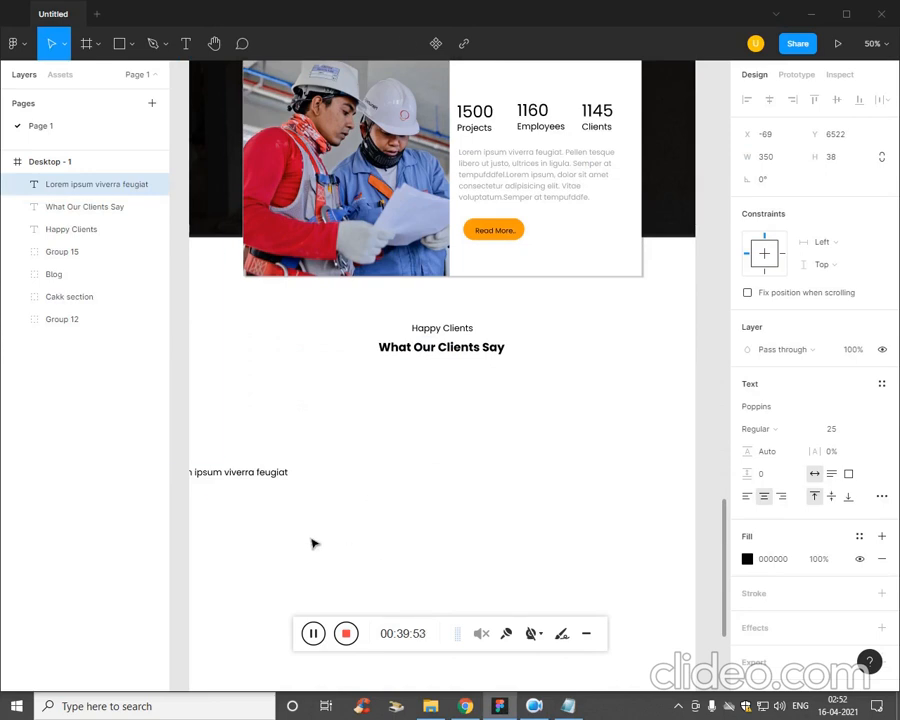
pyautogui.moveTo(275, 480); pyautogui.dragTo(331, 481)
# Copy the Lorem ipsum paragraph from the Notepad plan into a new text box about 347 × 126 under the Lorem ipsum viverra feugiat title.
pyautogui.hotkey('alt', 'Tab')
pyautogui.click(748, 404)
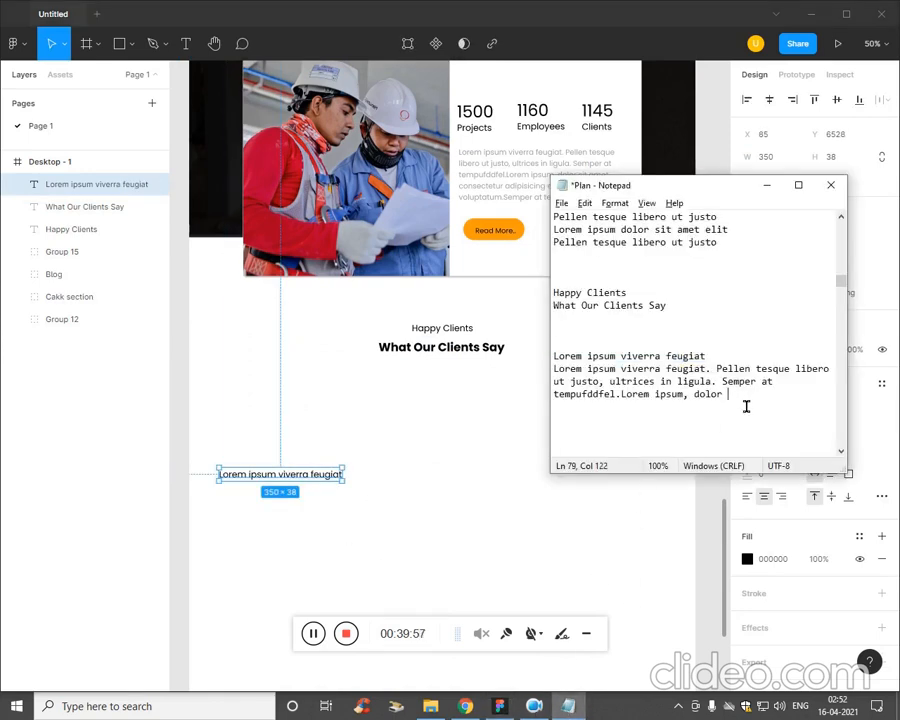
pyautogui.moveTo(748, 404); pyautogui.dragTo(541, 383)
pyautogui.hotkey('alt', 'Tab')
pyautogui.click(243, 568)
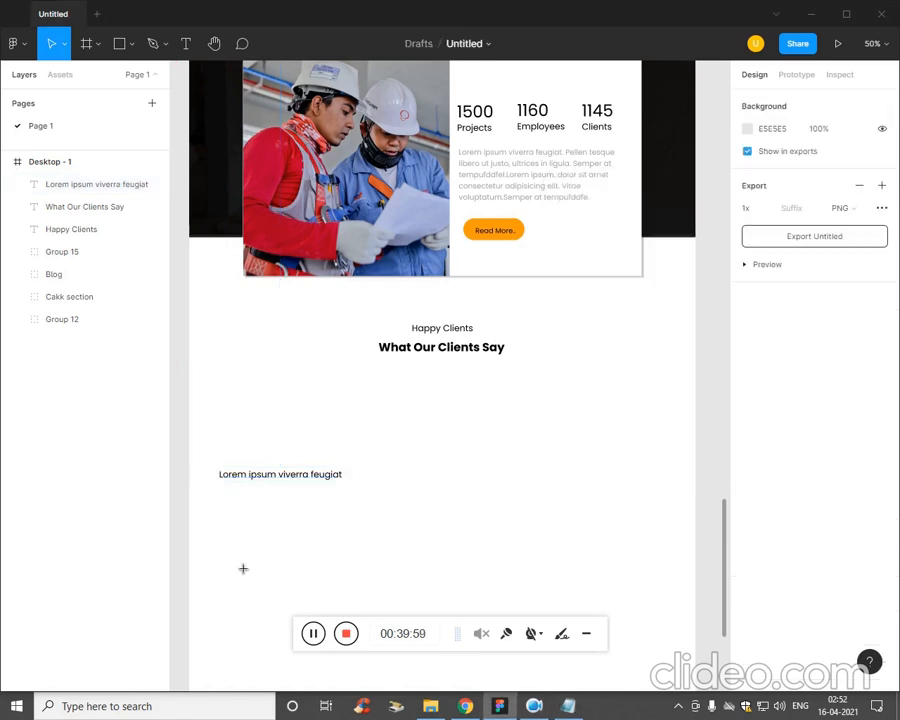
pyautogui.press('t')
pyautogui.moveTo(219, 492); pyautogui.dragTo(343, 538)
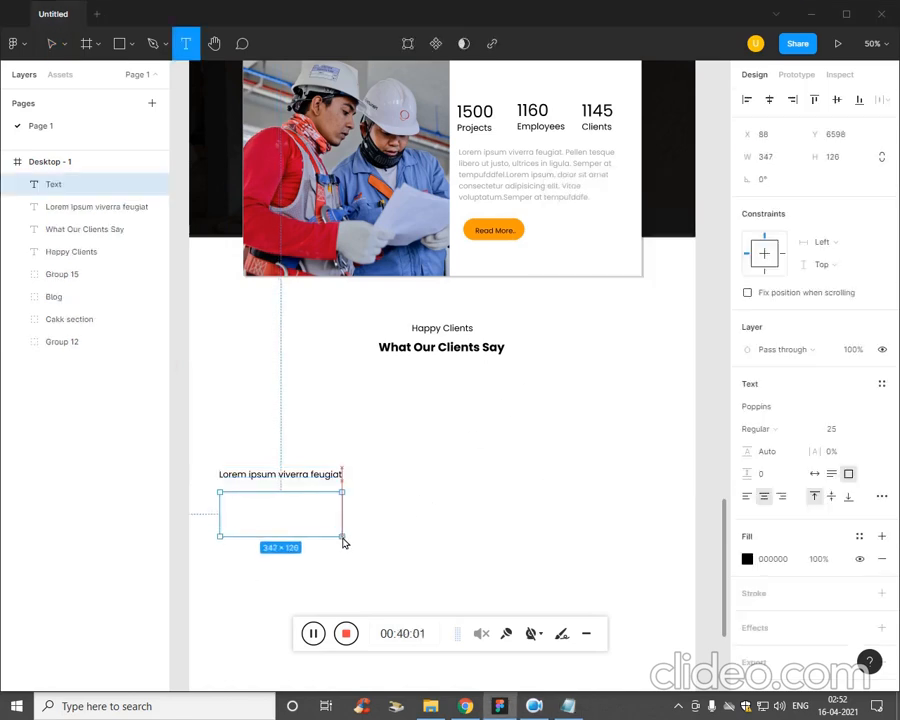
pyautogui.hotkey('ctrl', 'v')
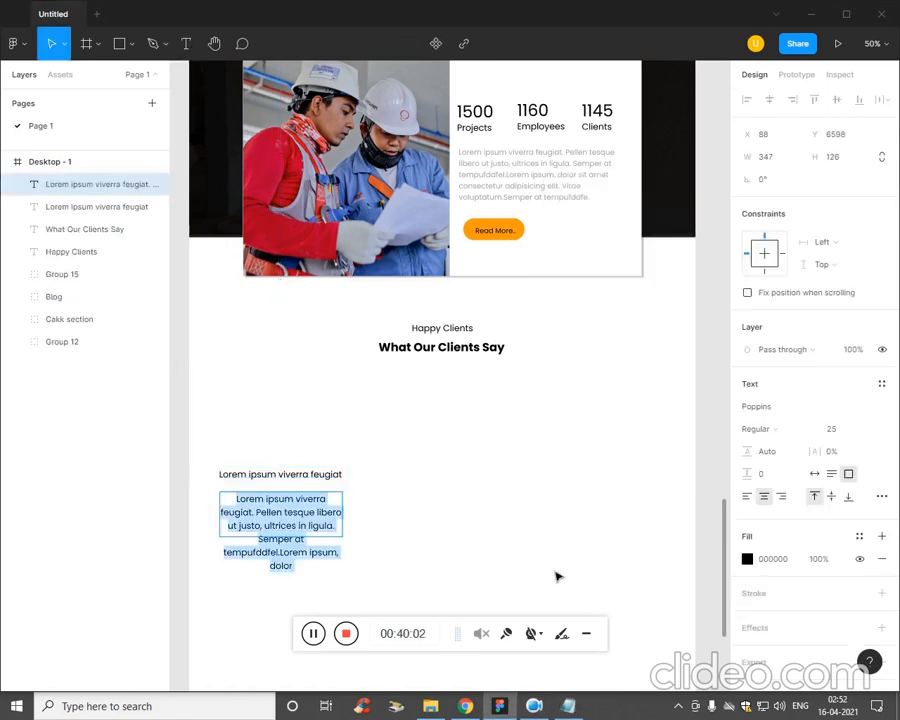
# Recolour the new paragraph to grey A1A1A1 and set its font size to 19.
pyautogui.click(748, 559)
pyautogui.moveTo(578, 444); pyautogui.dragTo(562, 400)
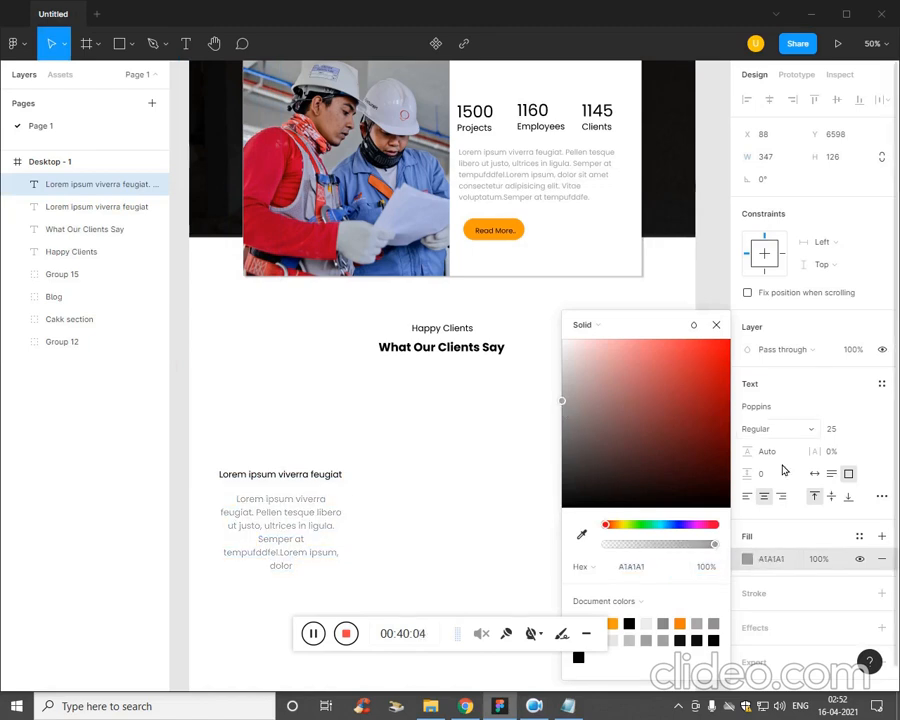
pyautogui.click(848, 430)
pyautogui.press('Down')
pyautogui.press('Down')
pyautogui.press('Down')
pyautogui.press('Down')
pyautogui.press('Down')
pyautogui.press('Down')
pyautogui.press('Down')
pyautogui.press('Down')
pyautogui.press('Down')
pyautogui.press('Down')
pyautogui.press('Down')
pyautogui.press('Down')
pyautogui.press('Down')
pyautogui.press('Down')
pyautogui.press('Down')
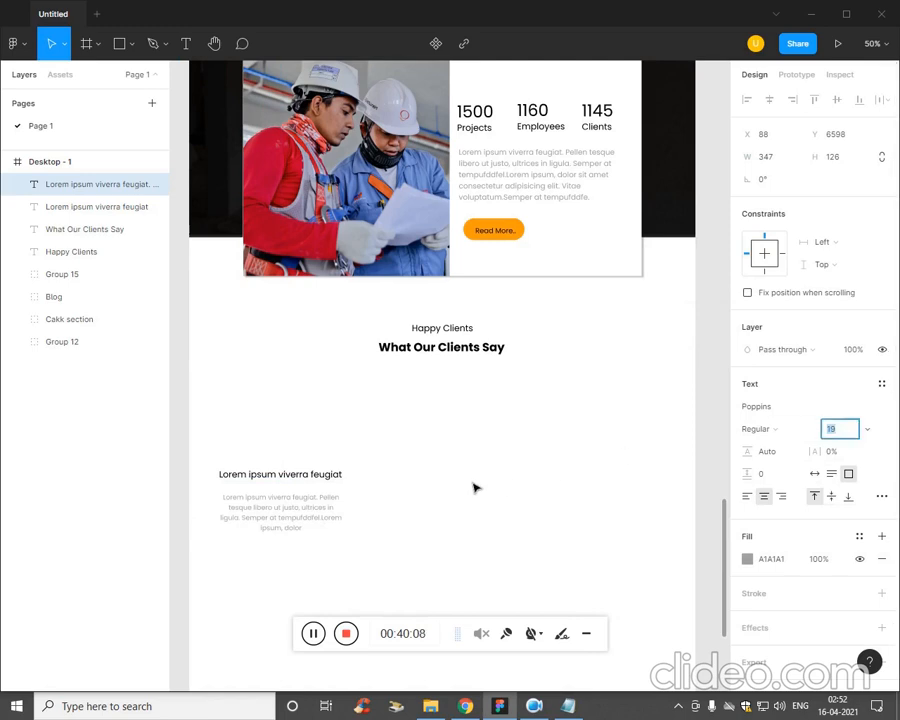
pyautogui.press('Return')
pyautogui.click(388, 557)
pyautogui.hotkey('ctrl', '+')
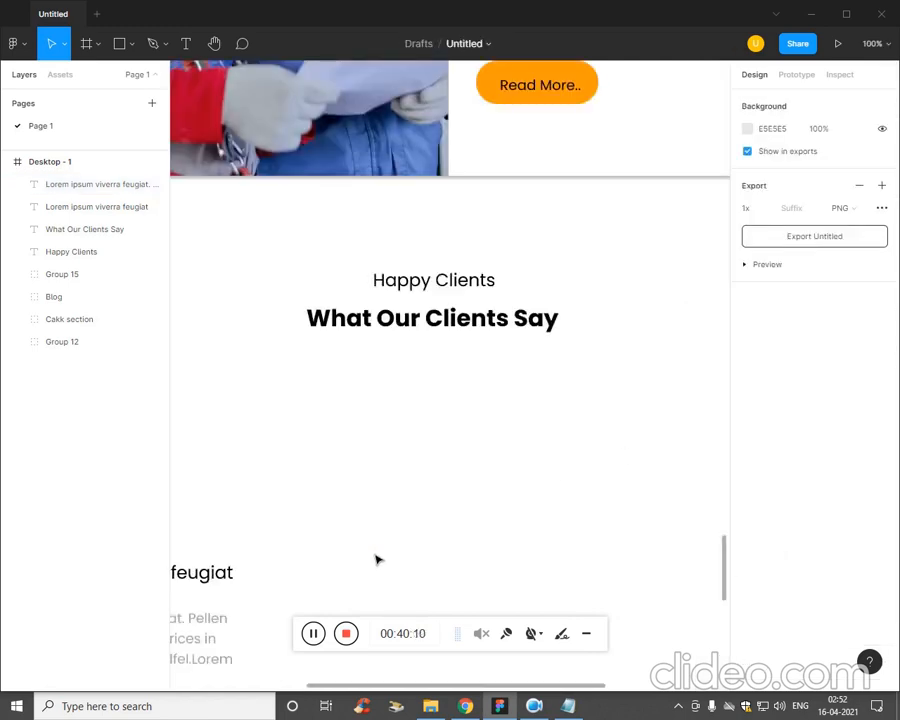
# Move the Lorem ipsum viverra feugiat title and its paragraph up together, closer to the What Our Clients Say heading.
pyautogui.hotkey('ctrl', '-')
pyautogui.moveTo(372, 564); pyautogui.dragTo(234, 468)
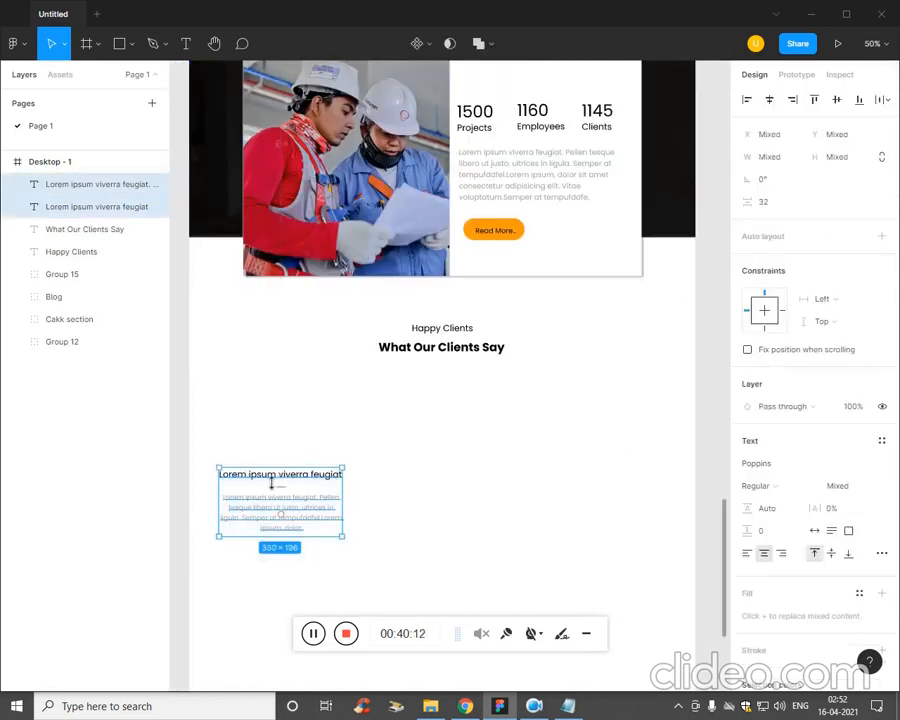
pyautogui.moveTo(306, 507); pyautogui.dragTo(307, 437)
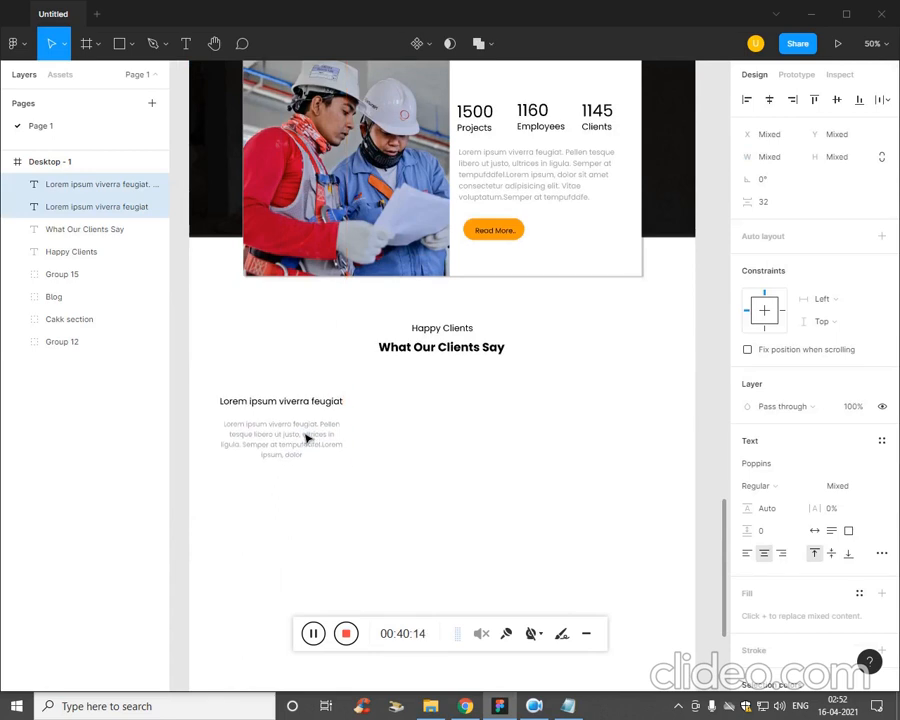
pyautogui.click(402, 570)
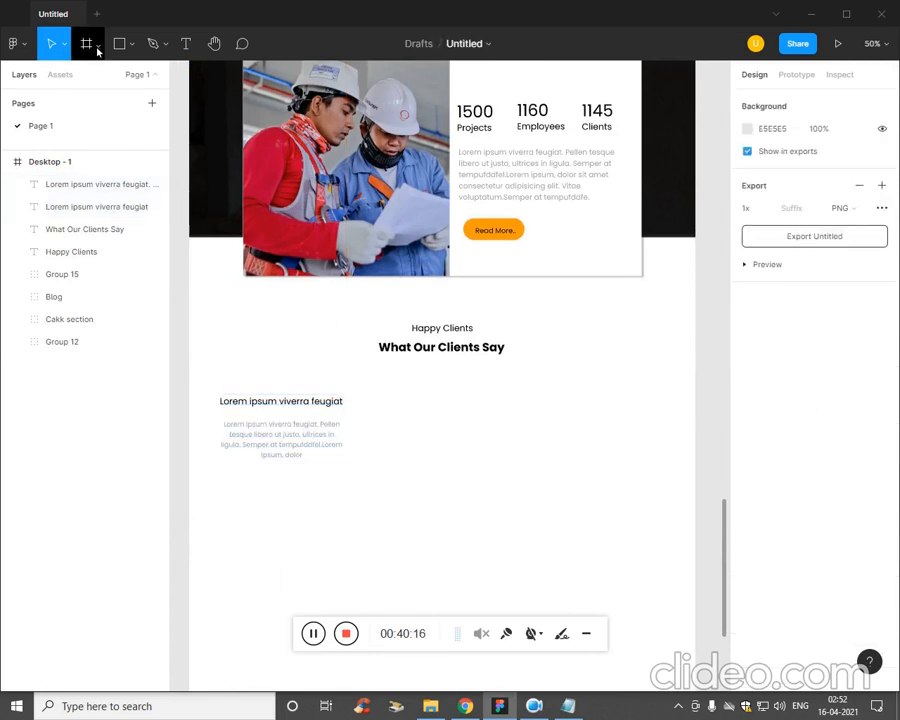
# Draw a circle of about 66 × 66 just below the start of the grey testimonial paragraph.
pyautogui.click(133, 50)
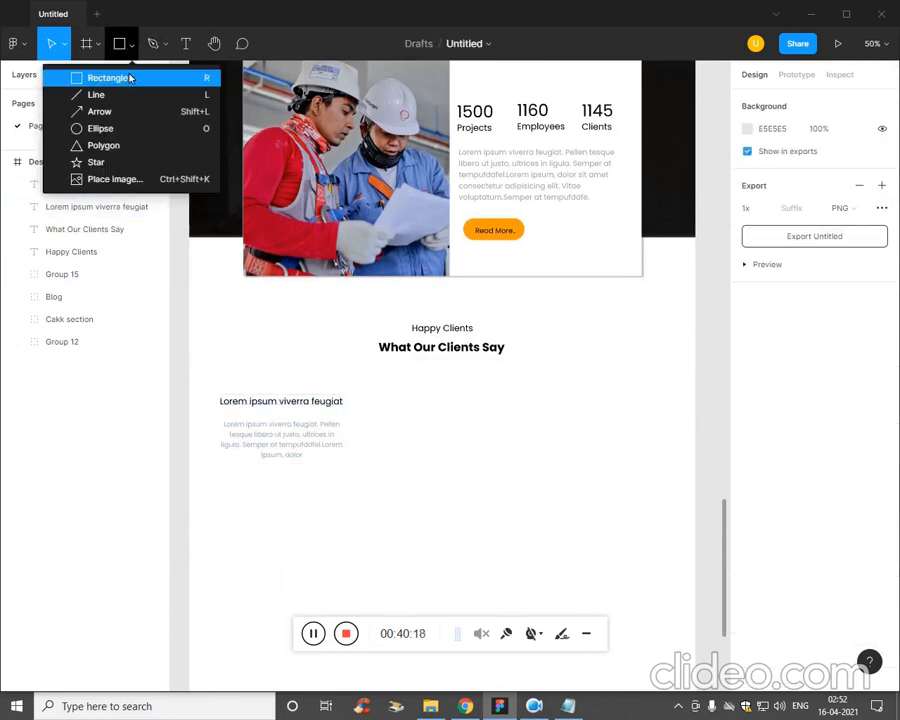
pyautogui.click(114, 126)
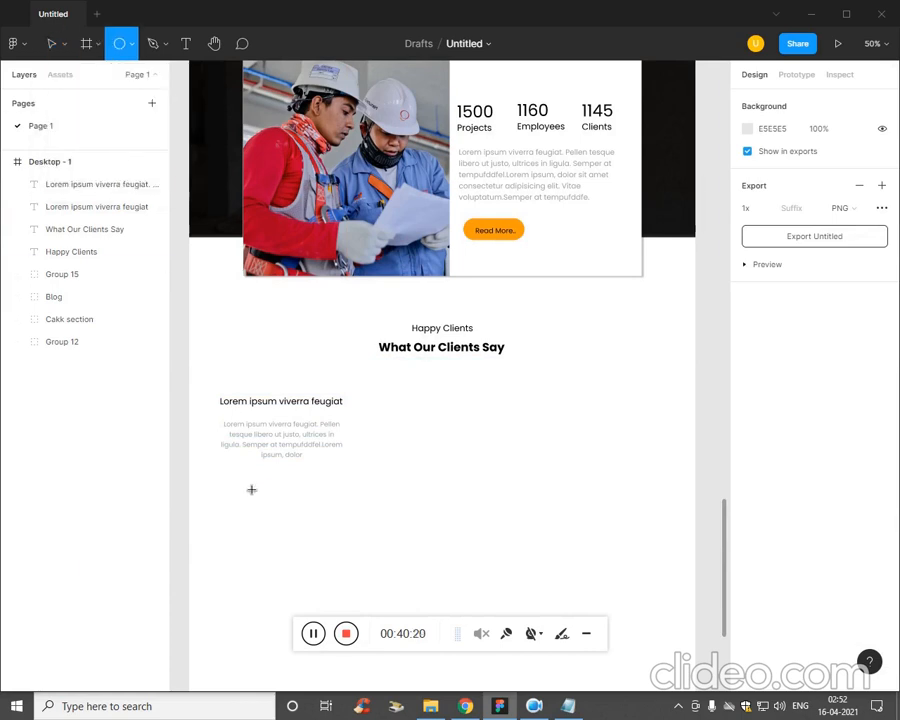
pyautogui.moveTo(237, 484); pyautogui.dragTo(250, 498)
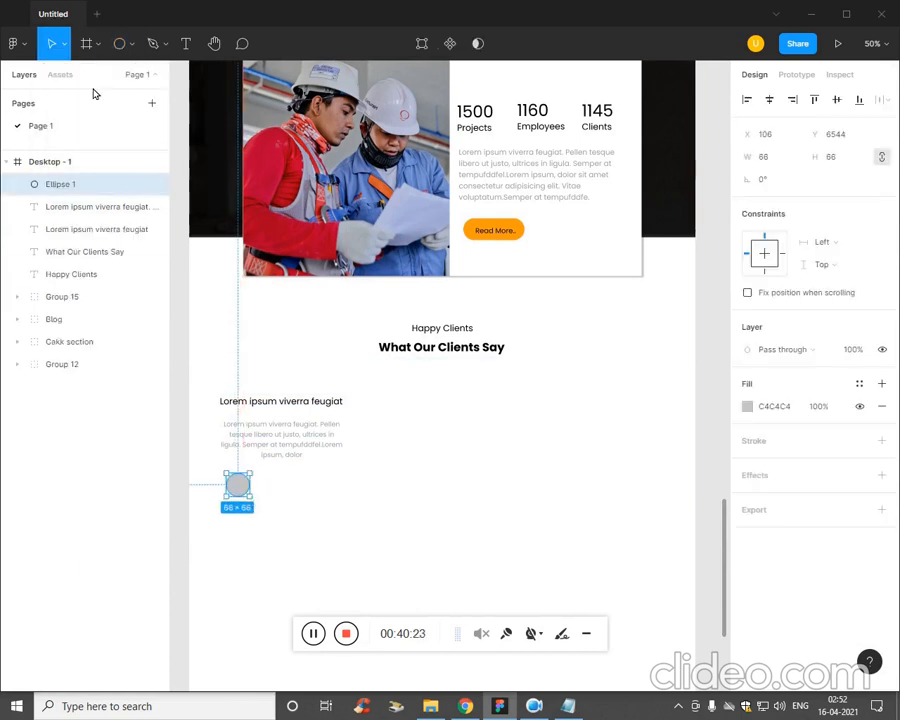
# Fill the new circle with the bearded man's portrait image from the Ep5 folder.
pyautogui.click(97, 44)
pyautogui.click(152, 43)
pyautogui.click(133, 44)
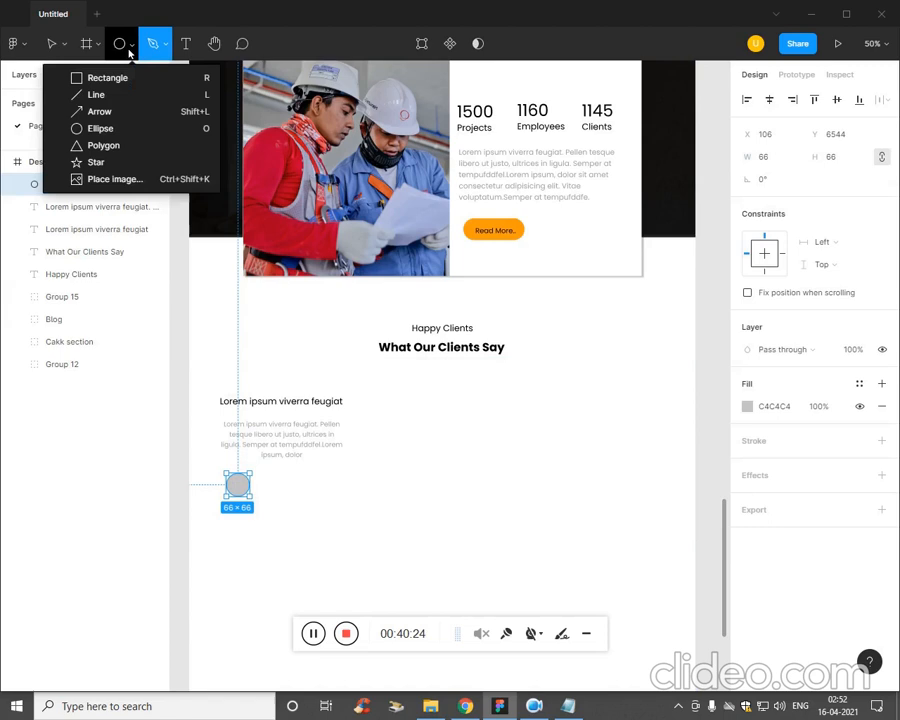
pyautogui.click(129, 178)
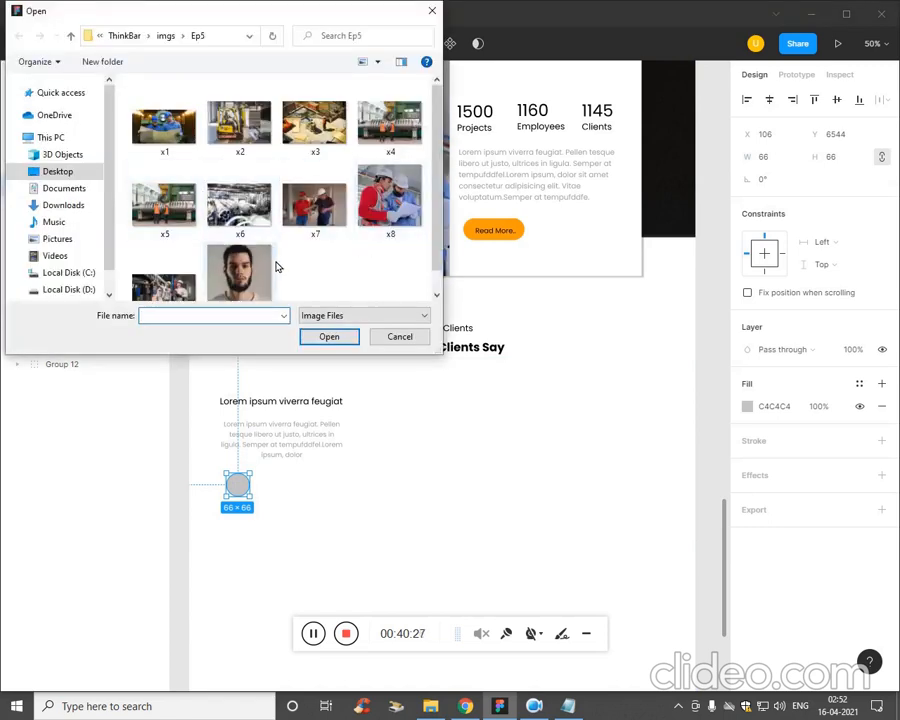
pyautogui.click(274, 268)
pyautogui.click(327, 343)
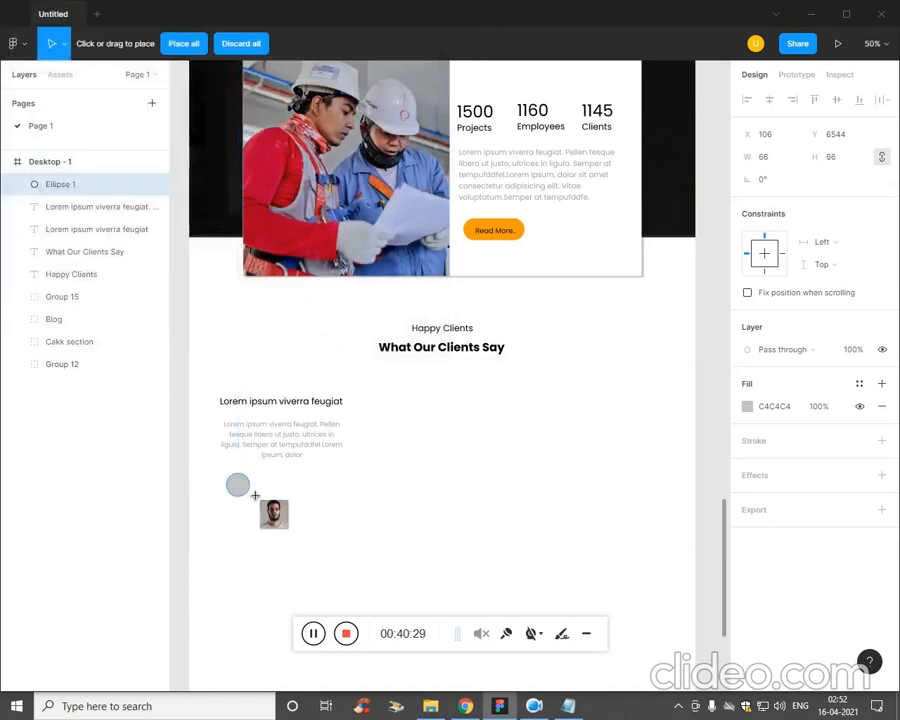
pyautogui.click(245, 488)
# Move the circular portrait slightly up, closer to the paragraph, to about X 105, Y 6526.
pyautogui.hotkey('ctrl', '+')
pyautogui.moveTo(271, 509); pyautogui.dragTo(585, 400)
pyautogui.click(425, 521)
pyautogui.moveTo(358, 500); pyautogui.dragTo(359, 489)
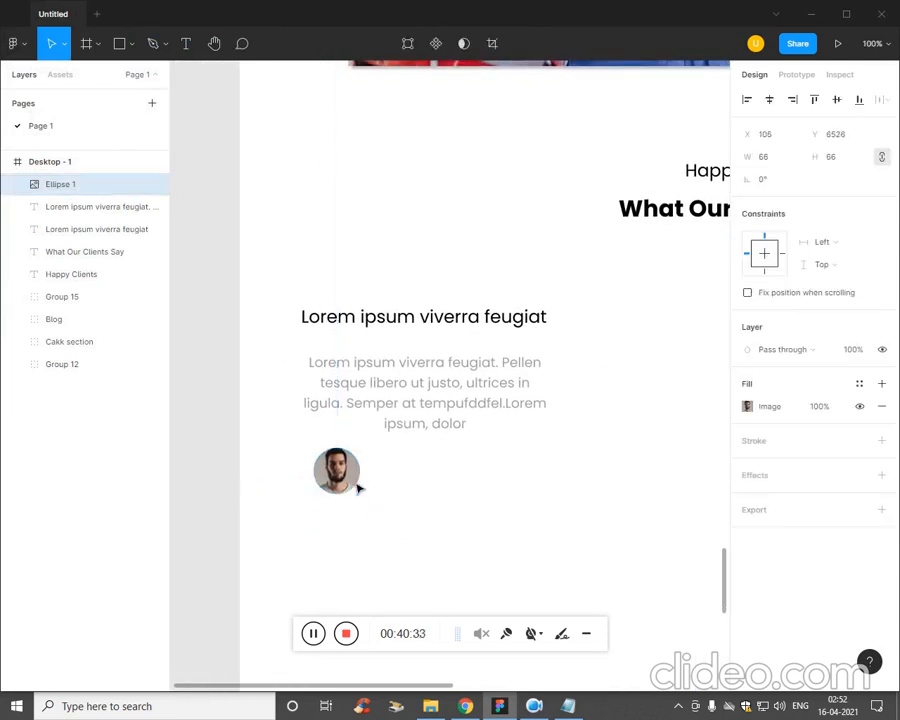
pyautogui.click(386, 486)
# Add the client's full name as a new text and place it beside the circular portrait, at about X 170, Y 6530.
pyautogui.press('t')
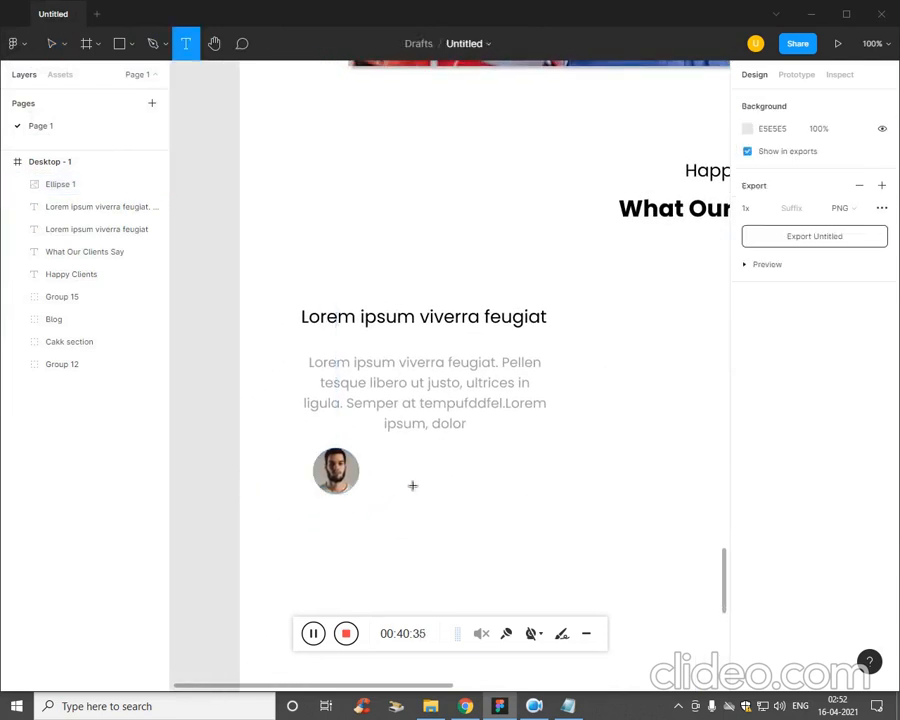
pyautogui.click(375, 470)
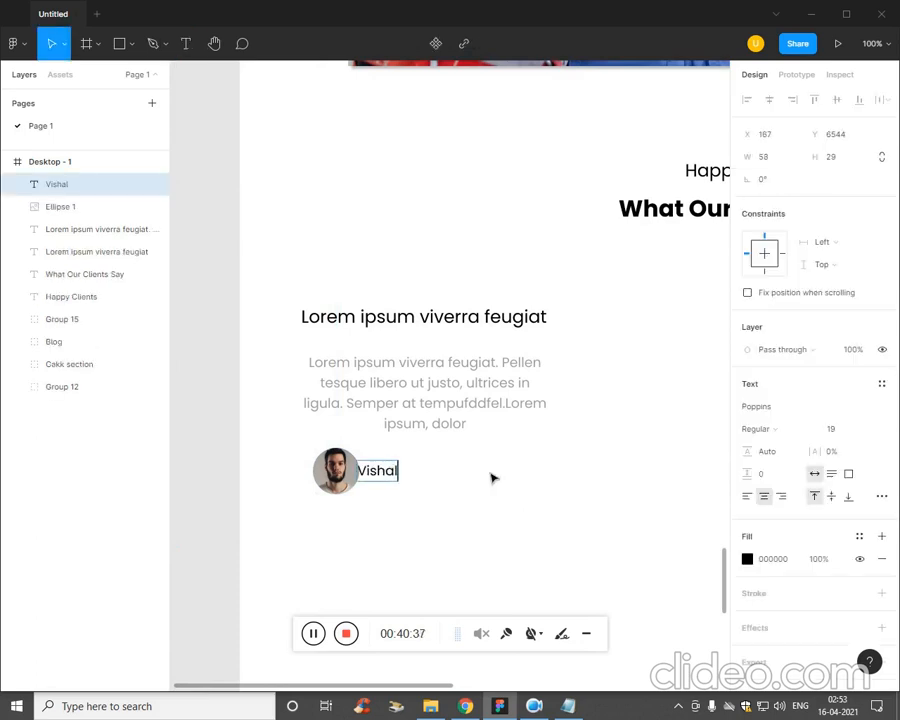
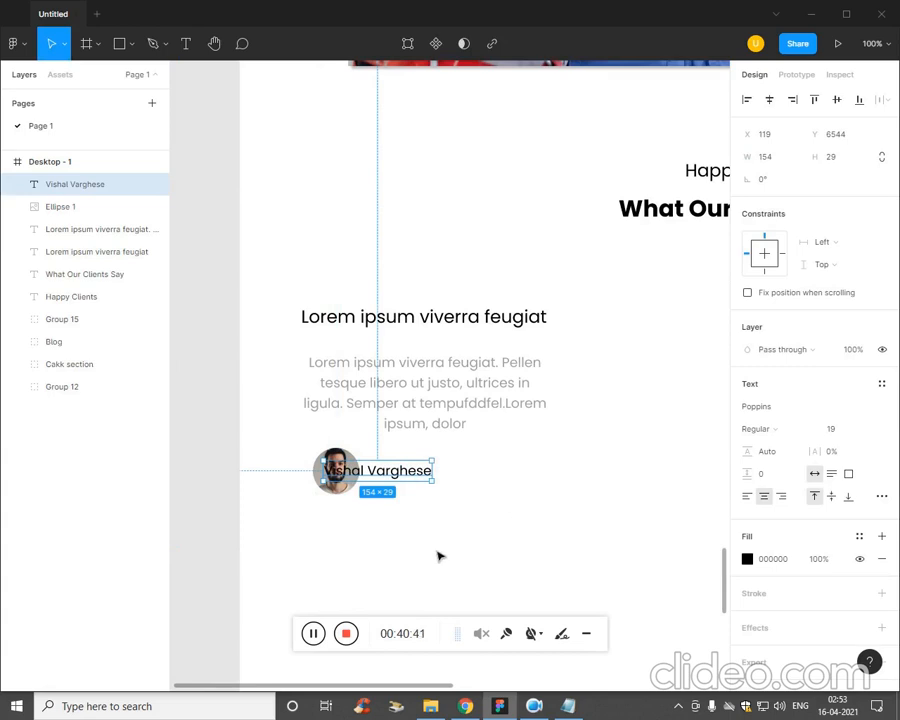
pyautogui.moveTo(410, 482); pyautogui.dragTo(450, 476)
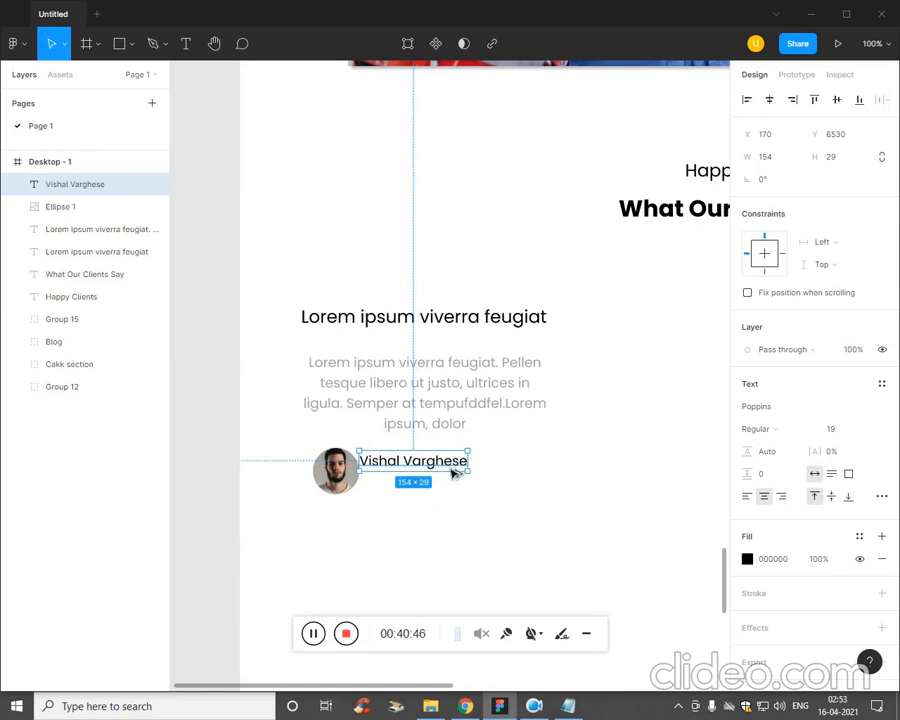
# Duplicate the client name text directly below itself and change the copy to "Web Designer".
pyautogui.moveTo(453, 474); pyautogui.dragTo(453, 490)
pyautogui.doubleClick(438, 490)
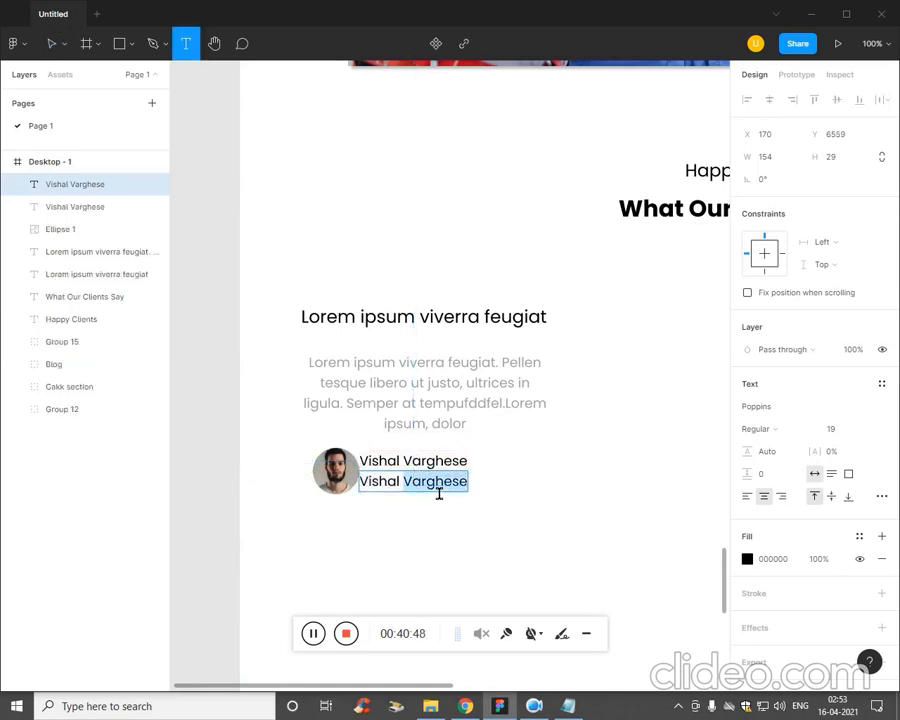
pyautogui.hotkey('ctrl', 'a')
pyautogui.write('Web Designer')
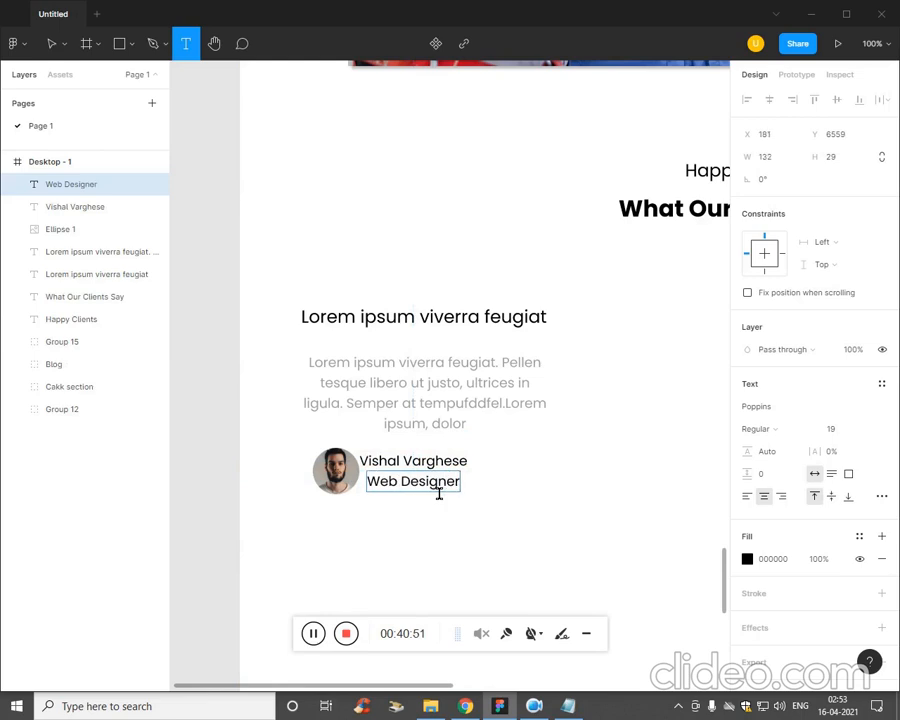
# Set the Web Designer text to font size 12 and recolour it to grey 827D7D.
pyautogui.hotkey('ctrl', 'a')
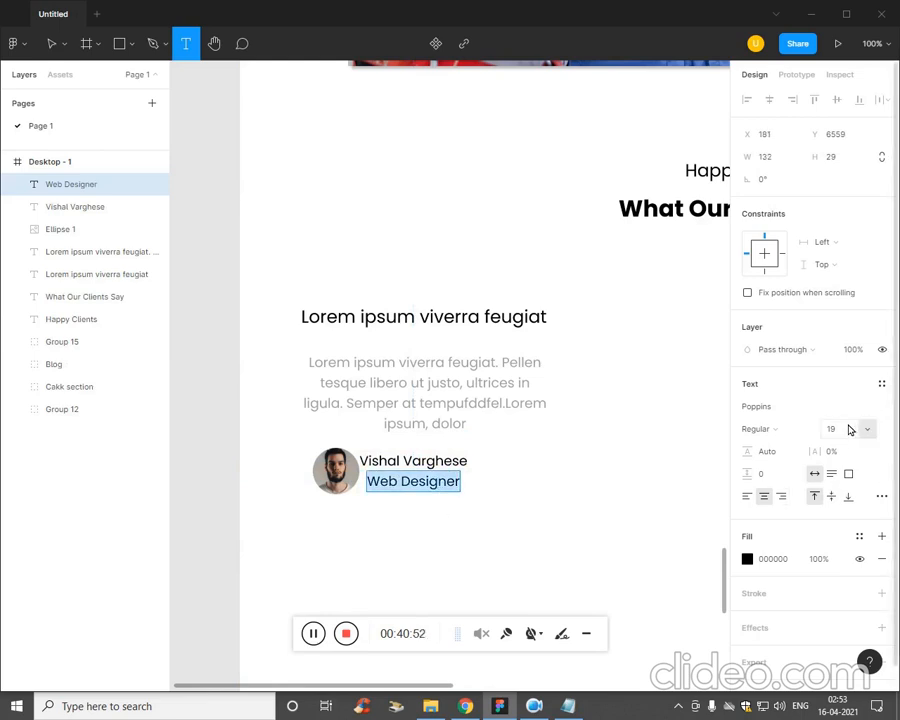
pyautogui.click(847, 428)
pyautogui.write('13')
pyautogui.press('Return')
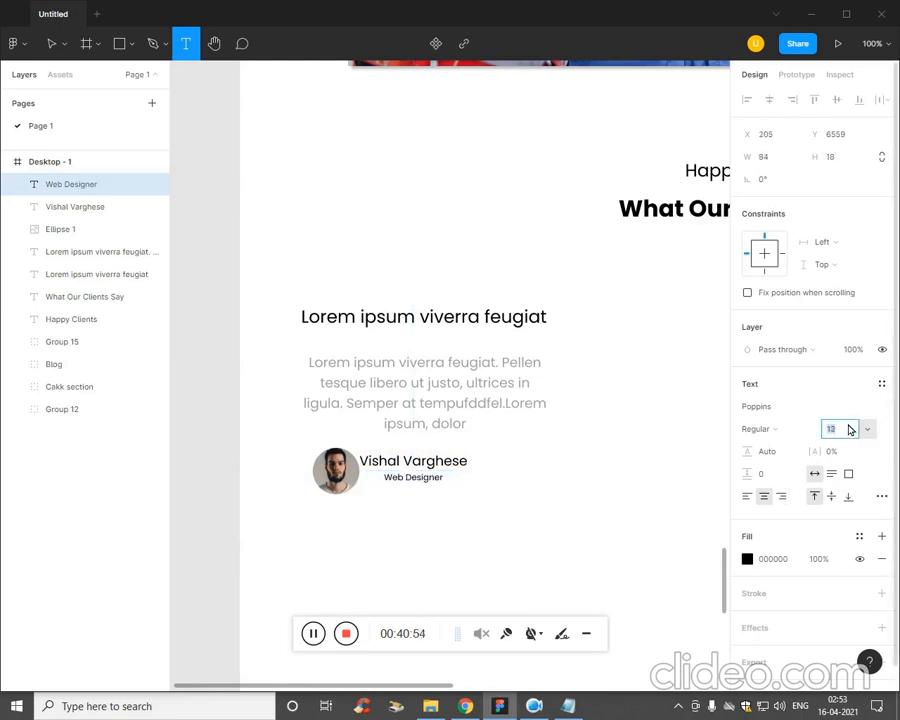
pyautogui.click(747, 559)
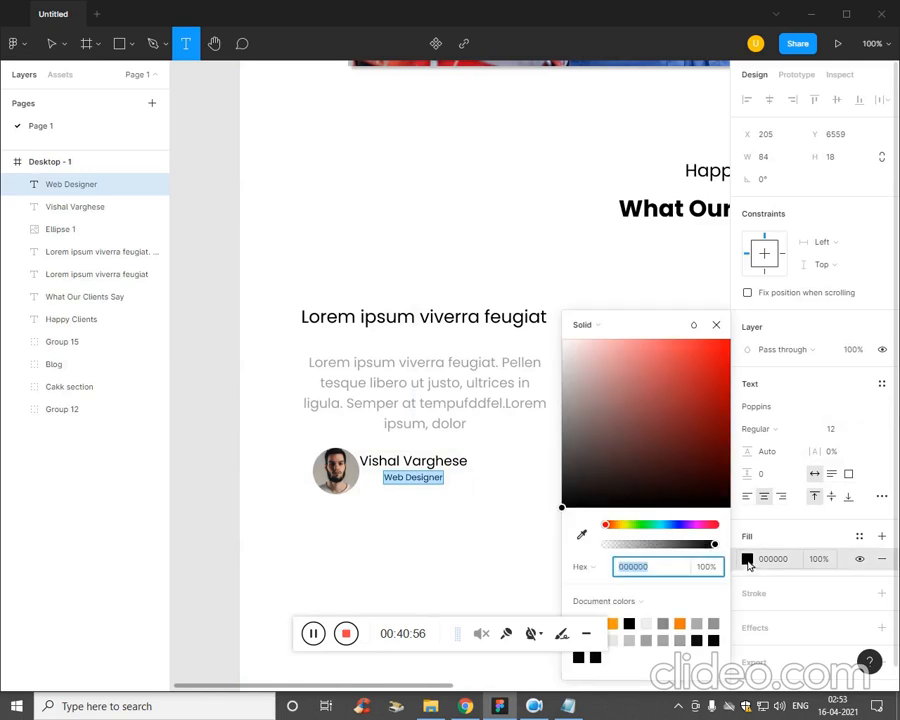
pyautogui.moveTo(592, 455); pyautogui.dragTo(568, 422)
pyautogui.click(541, 494)
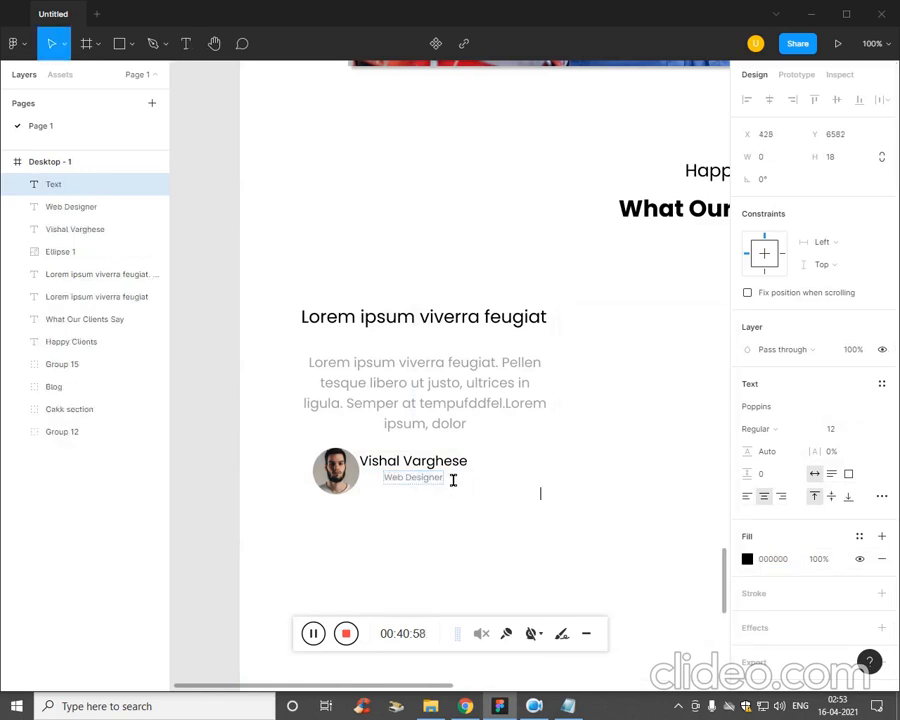
# Move the client name sideways so its left edge lines up with the Web Designer text, at X 205.
pyautogui.click(444, 463)
pyautogui.press('Escape')
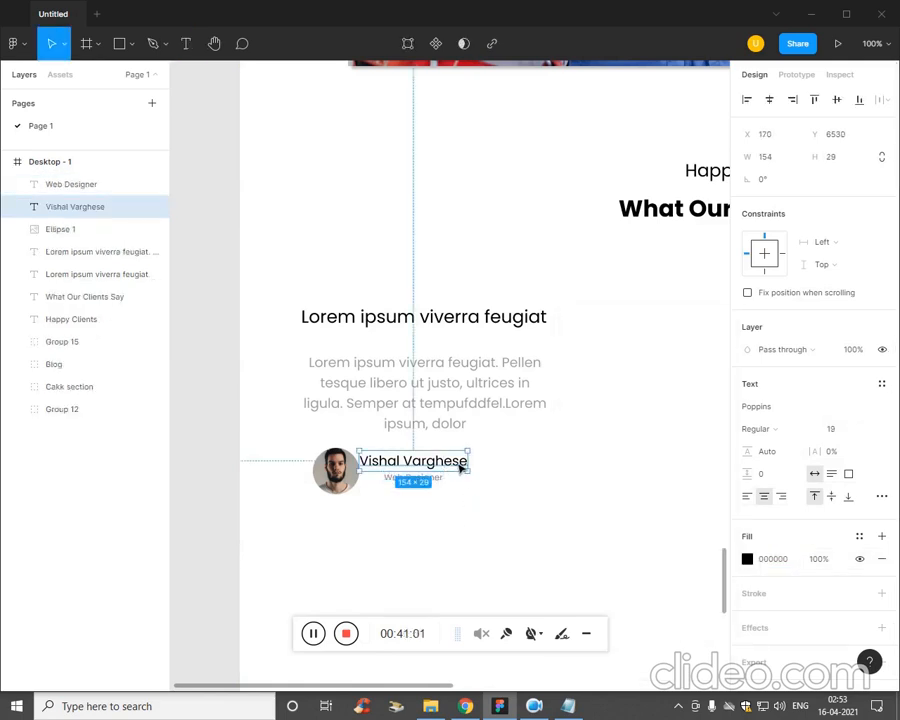
pyautogui.moveTo(460, 467); pyautogui.dragTo(480, 469)
pyautogui.click(472, 514)
# Group the client name with the Web Designer text and bring the group and the circular portrait close together.
pyautogui.click(447, 468)
pyautogui.keyDown('shift'); pyautogui.click(438, 479); pyautogui.keyUp('shift')
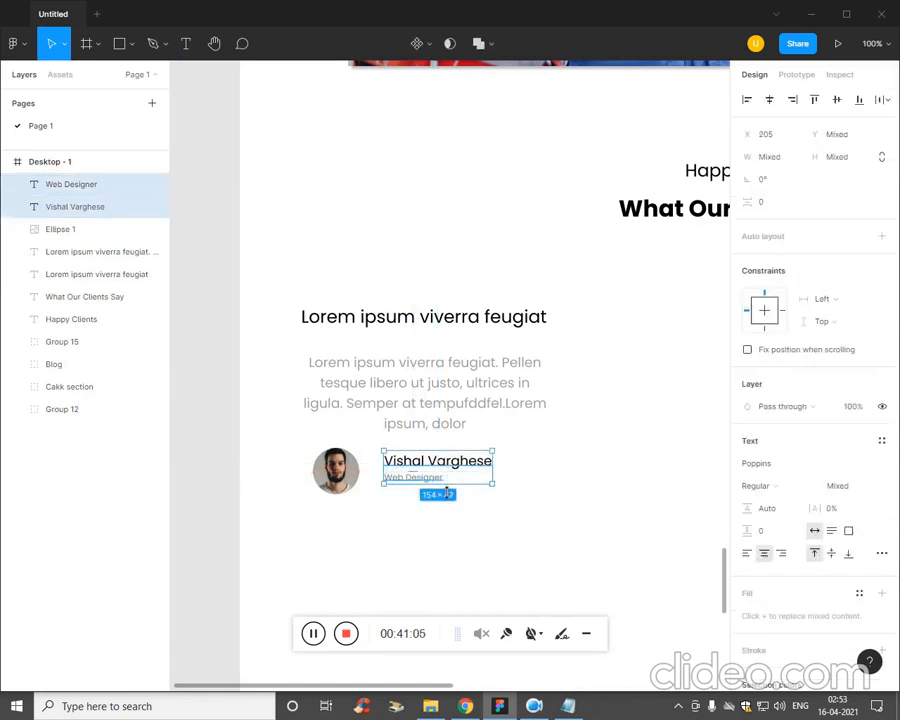
pyautogui.hotkey('ctrl', 'g')
pyautogui.moveTo(438, 484); pyautogui.dragTo(377, 486)
pyautogui.click(354, 476)
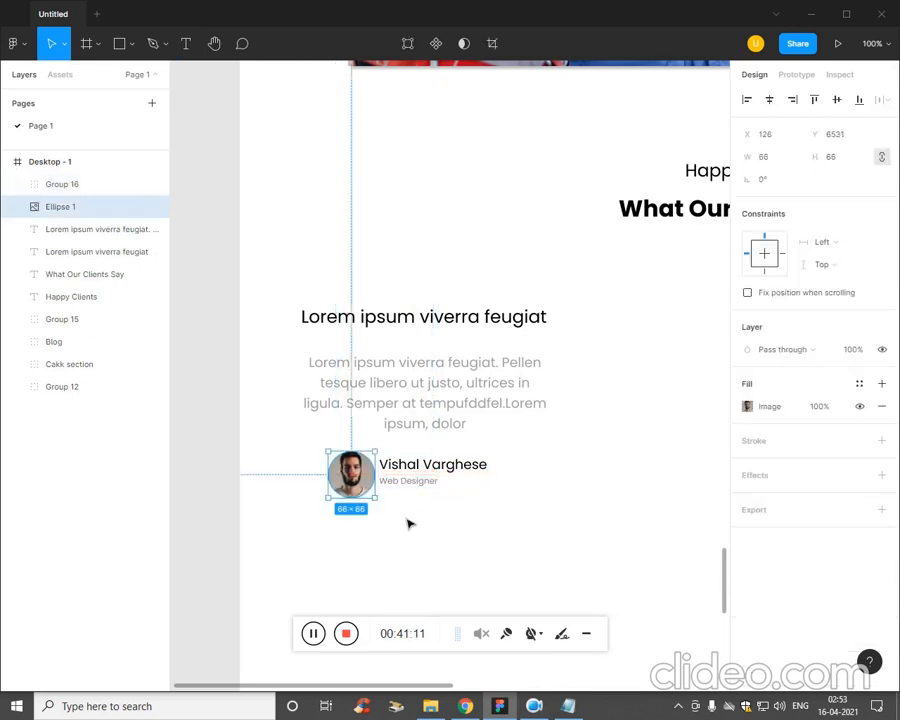
# Shift the portrait and the name group sideways together so they sit centred under the paragraph.
pyautogui.moveTo(509, 519); pyautogui.dragTo(372, 468)
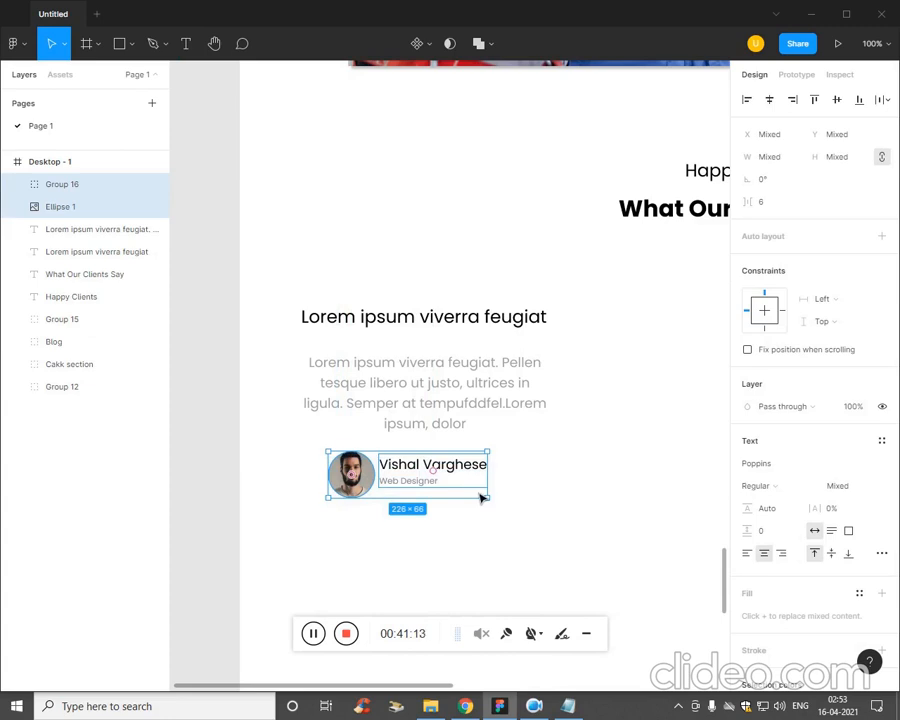
pyautogui.press('Right')
pyautogui.press('Right')
pyautogui.press('Right')
pyautogui.press('Right')
pyautogui.press('Right')
pyautogui.press('Right')
pyautogui.press('Right')
pyautogui.press('Right')
pyautogui.press('Right')
pyautogui.press('Right')
pyautogui.press('Right')
pyautogui.press('Right')
pyautogui.press('Right')
pyautogui.press('Right')
pyautogui.press('Right')
pyautogui.press('Right')
pyautogui.press('Right')
pyautogui.press('Right')
pyautogui.press('Right')
pyautogui.press('Right')
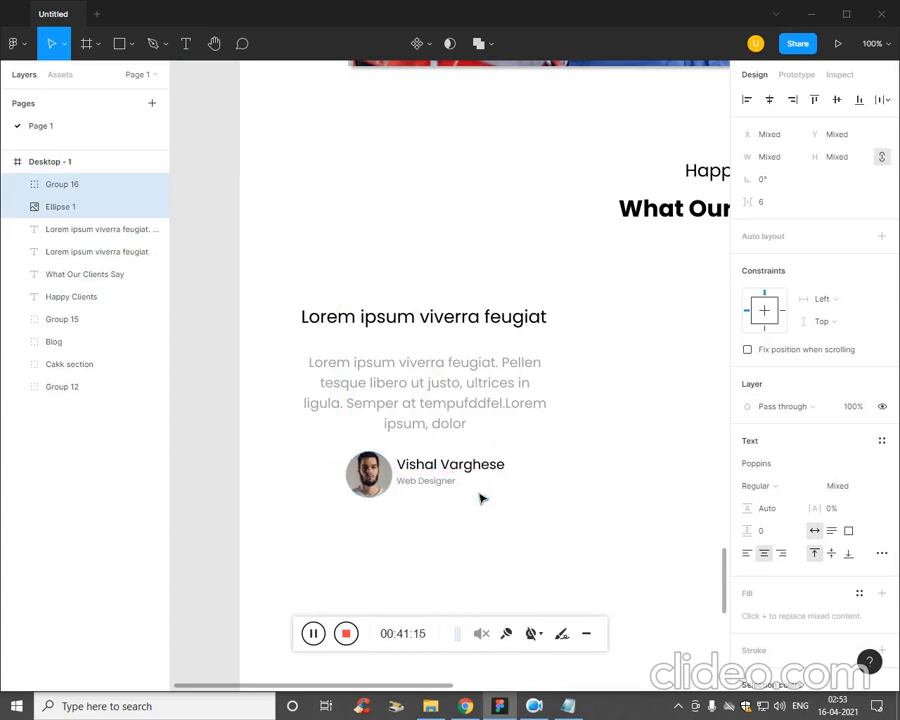
pyautogui.press('Escape')
pyautogui.press('-')
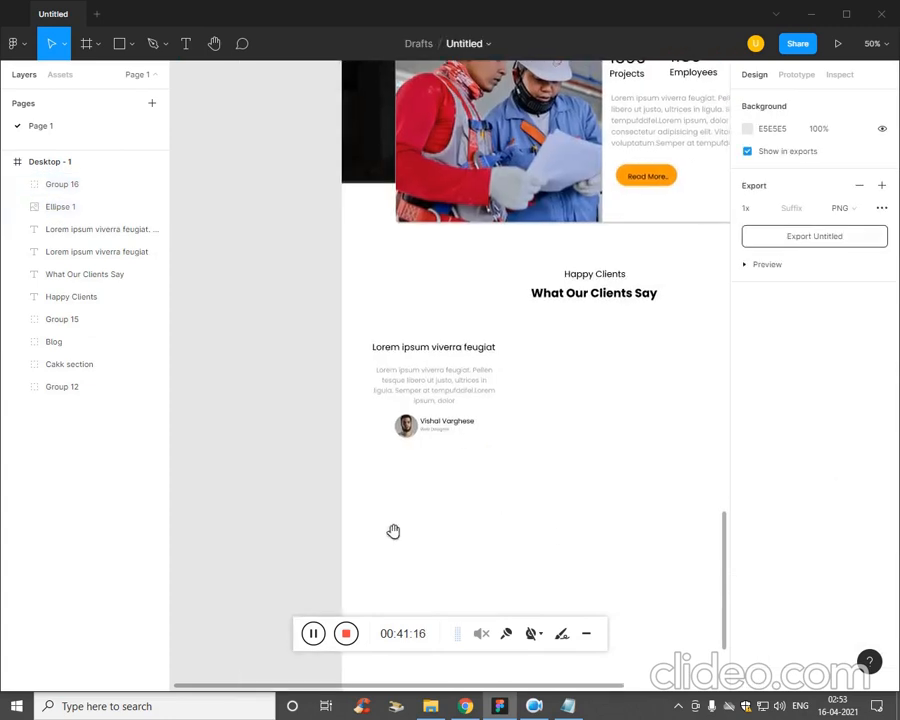
pyautogui.moveTo(393, 531); pyautogui.dragTo(384, 534)
pyautogui.moveTo(366, 481); pyautogui.dragTo(289, 469)
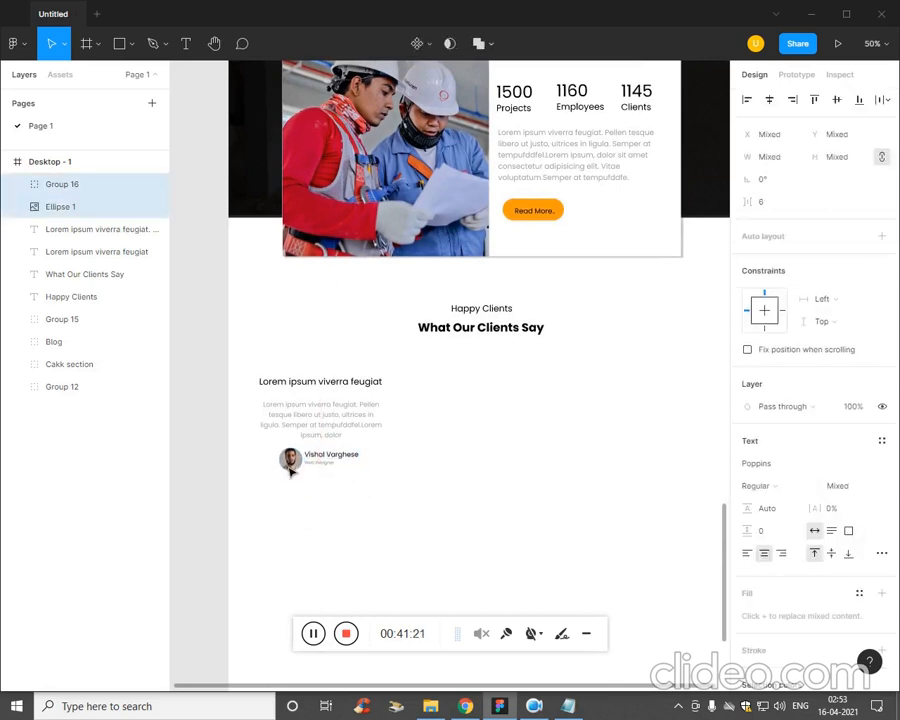
pyautogui.click(480, 538)
# Group the title, paragraph, portrait and client name, and rename the group as Testimonial 1.
pyautogui.moveTo(414, 500); pyautogui.dragTo(216, 356)
pyautogui.click(437, 580)
pyautogui.moveTo(408, 502); pyautogui.dragTo(254, 375)
pyautogui.hotkey('ctrl', 'g')
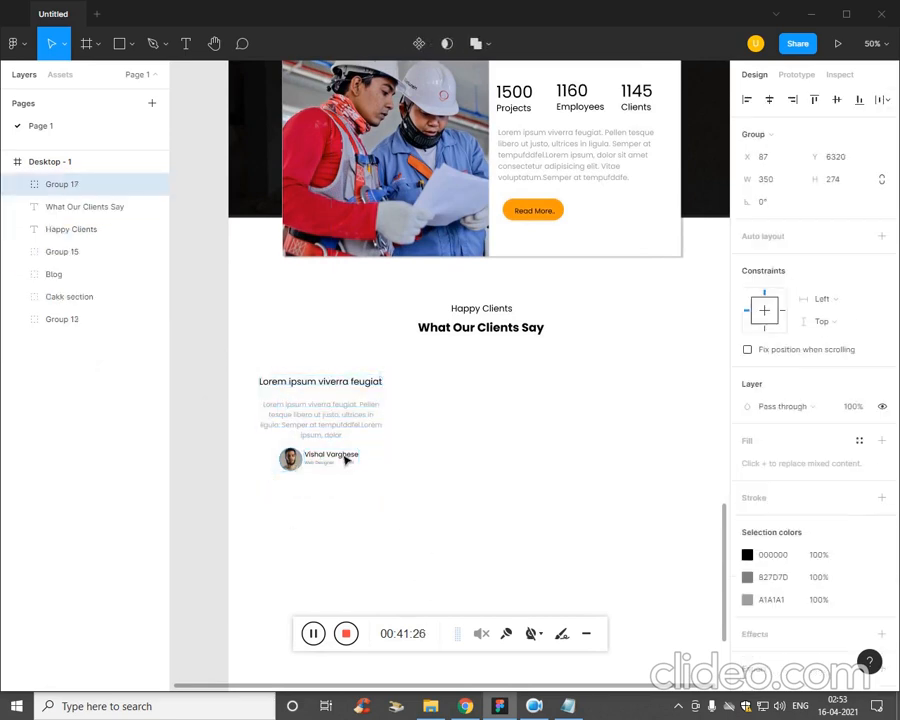
pyautogui.doubleClick(85, 192)
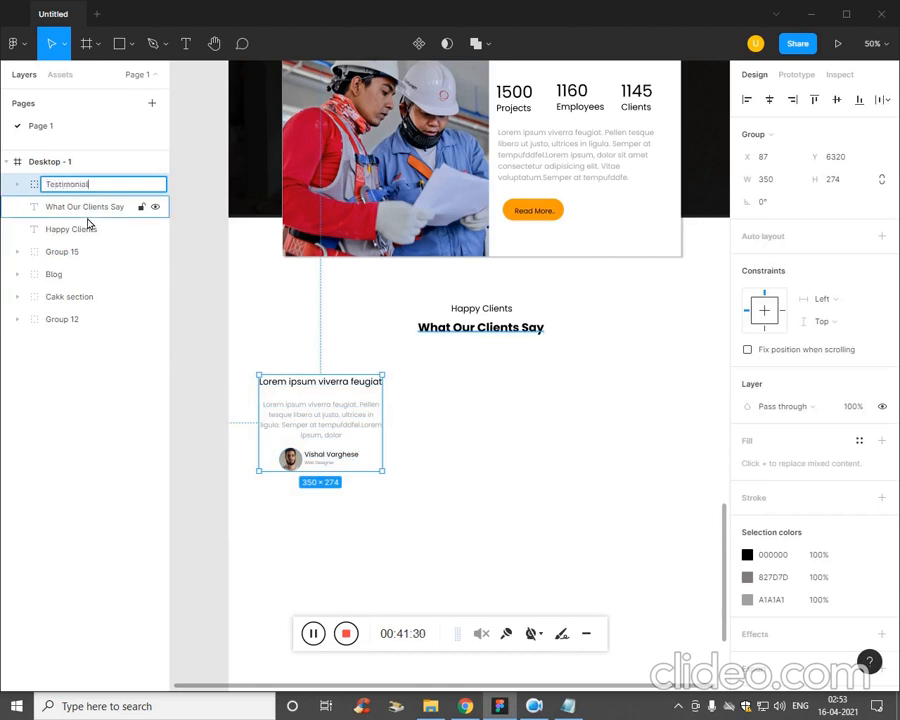
pyautogui.write('Testimonial 1')
pyautogui.press('Return')
pyautogui.click(287, 498)
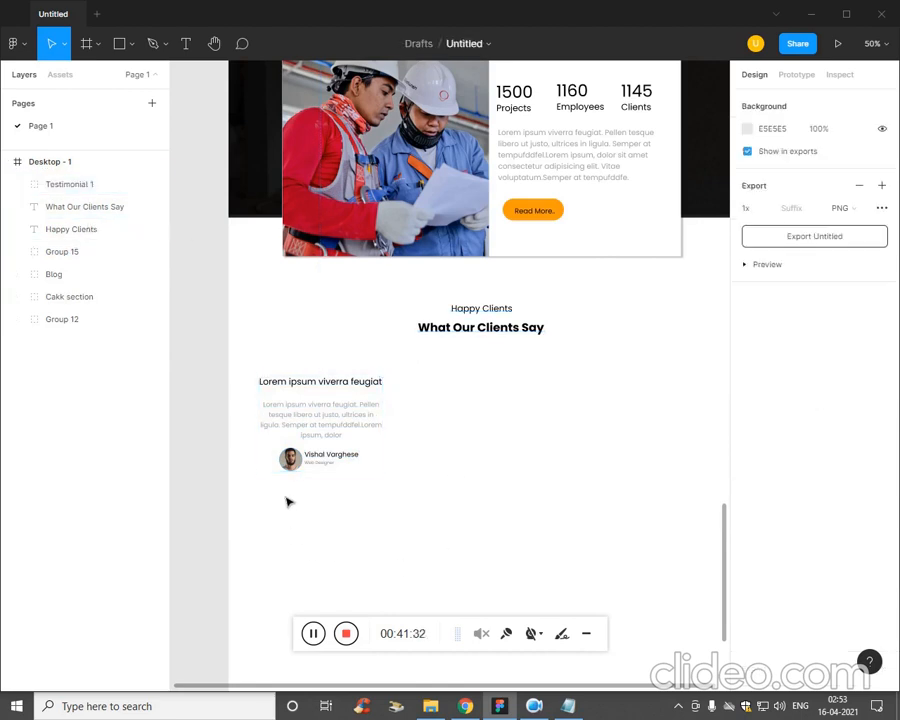
# Duplicate Testimonial 1 twice to the right, placing the copies in a row at about X 512 and X 993.
pyautogui.click(70, 186)
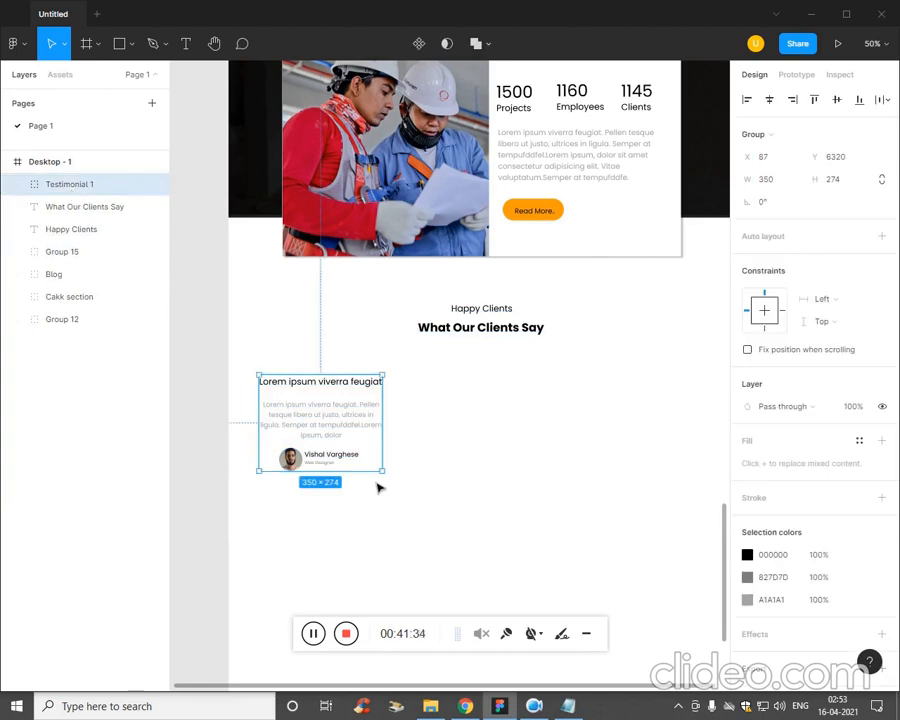
pyautogui.moveTo(362, 432); pyautogui.dragTo(660, 420)
pyautogui.press('-')
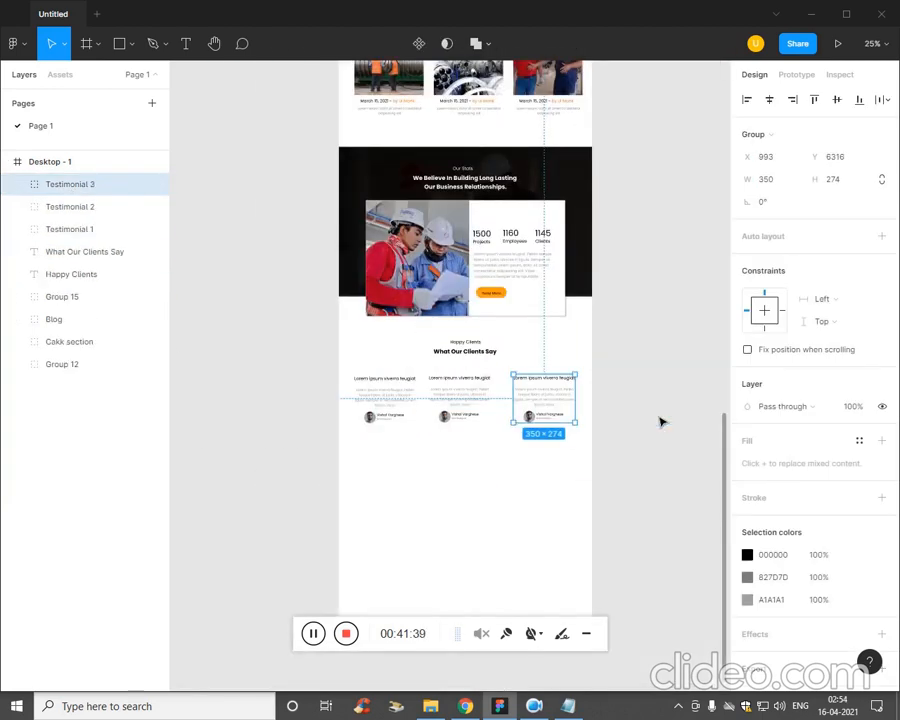
pyautogui.press('+')
pyautogui.click(489, 517)
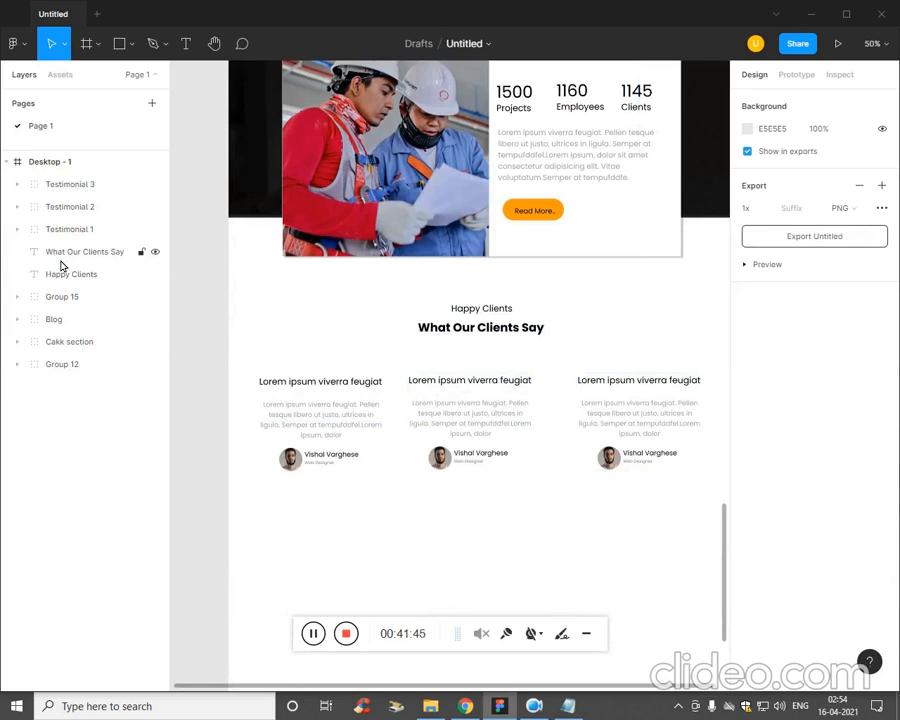
# Move the middle testimonial sideways to X 528 so it sits between the other two cards.
pyautogui.click(498, 398)
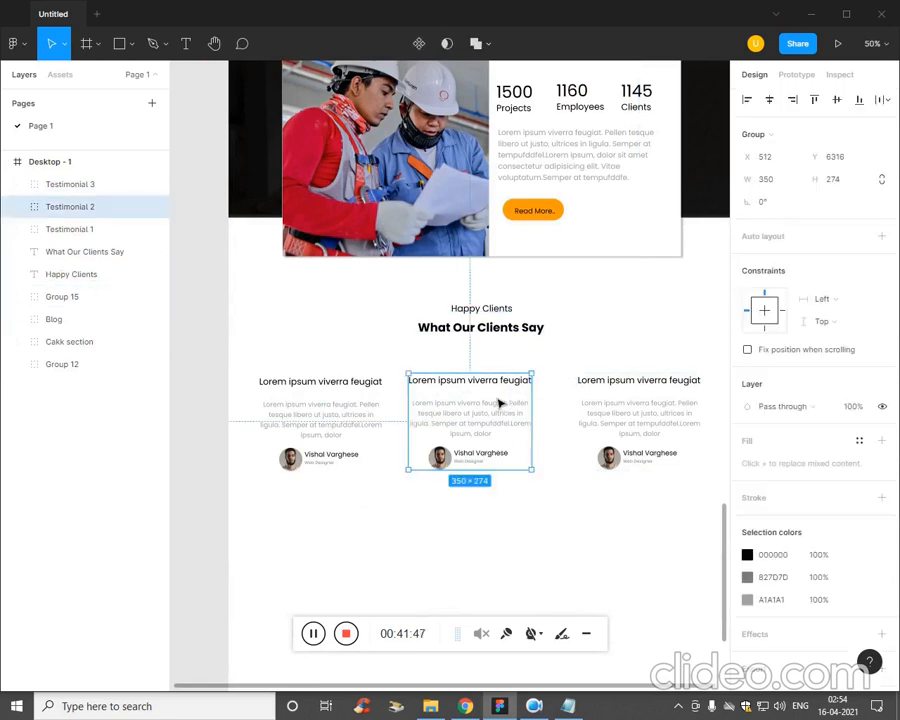
pyautogui.moveTo(498, 398); pyautogui.dragTo(498, 403)
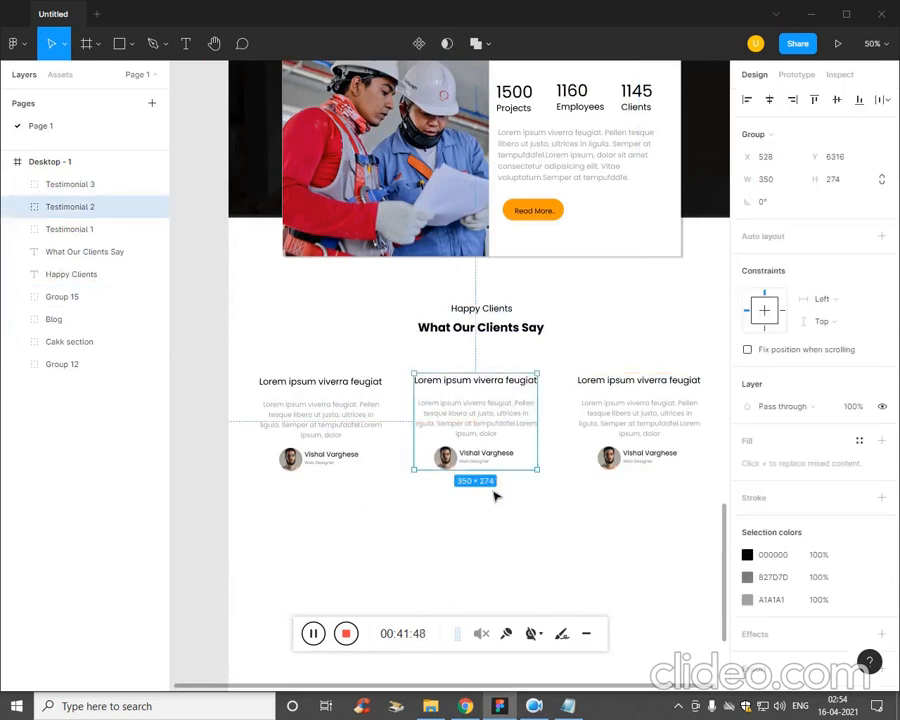
pyautogui.click(521, 606)
pyautogui.scroll(-5, 521, 602)
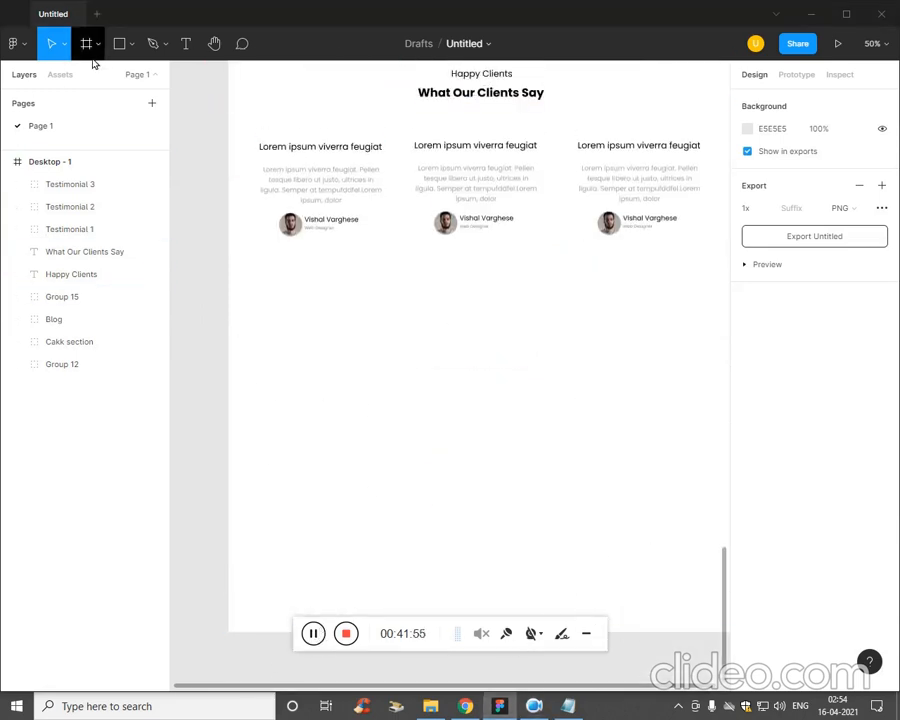
# Select all three testimonials and nudge them up closer to the What Our Clients Say heading.
pyautogui.scroll(1, 470, 400)
pyautogui.scroll(2, 438, 137)
pyautogui.moveTo(438, 137); pyautogui.dragTo(361, 291)
pyautogui.click(636, 488)
pyautogui.moveTo(630, 479); pyautogui.dragTo(254, 356)
pyautogui.press('Up')
pyautogui.press('Up')
pyautogui.press('Up')
pyautogui.press('Up')
pyautogui.press('Up')
pyautogui.press('Up')
pyautogui.press('Up')
pyautogui.press('Up')
pyautogui.press('Up')
pyautogui.press('Up')
pyautogui.press('Up')
pyautogui.press('Up')
pyautogui.press('Up')
pyautogui.press('Up')
pyautogui.press('Up')
pyautogui.press('Up')
pyautogui.press('Up')
pyautogui.press('Up')
pyautogui.press('Up')
pyautogui.press('Up')
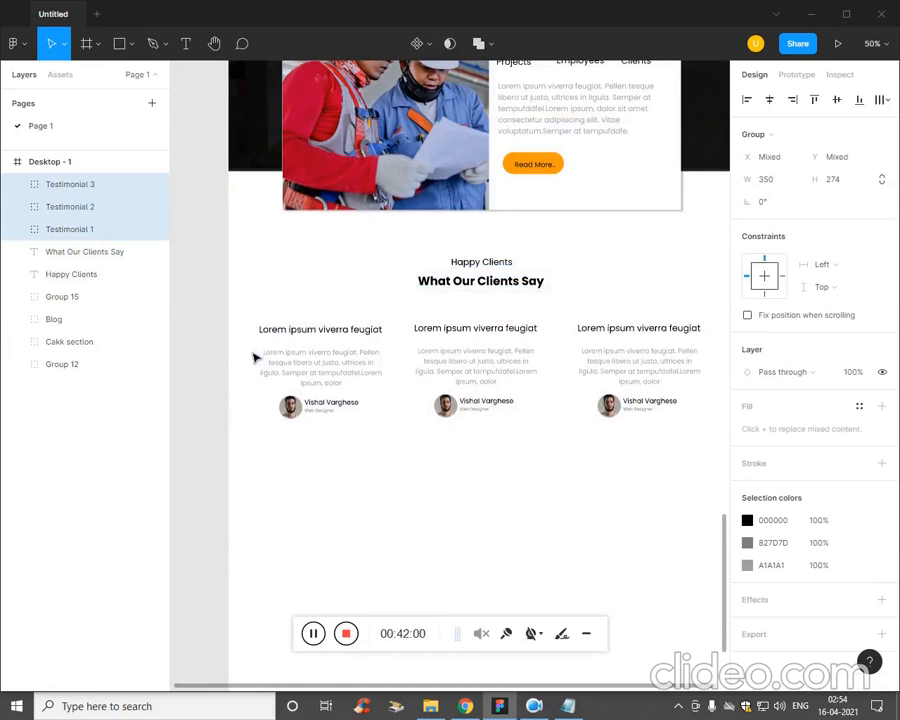
# Group the stats section, the client headings and the three testimonials, and rename the group as Testiumnonial.
pyautogui.moveTo(589, 482); pyautogui.dragTo(362, 256)
pyautogui.hotkey('ctrl', 'g')
pyautogui.doubleClick(55, 185)
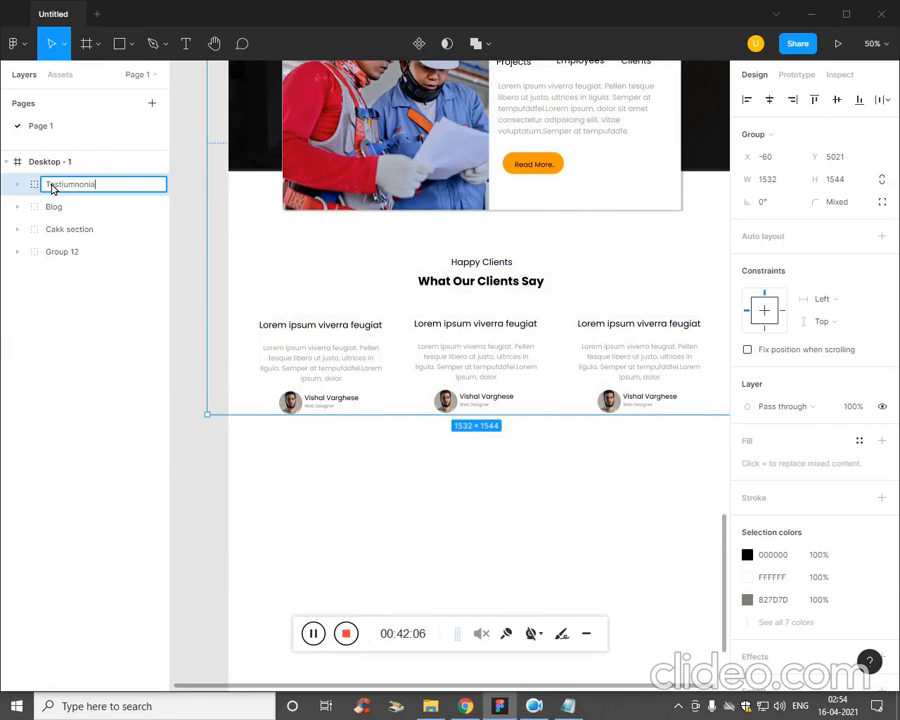
pyautogui.press('Return')
pyautogui.click(516, 530)
pyautogui.scroll(1, 425, 500)
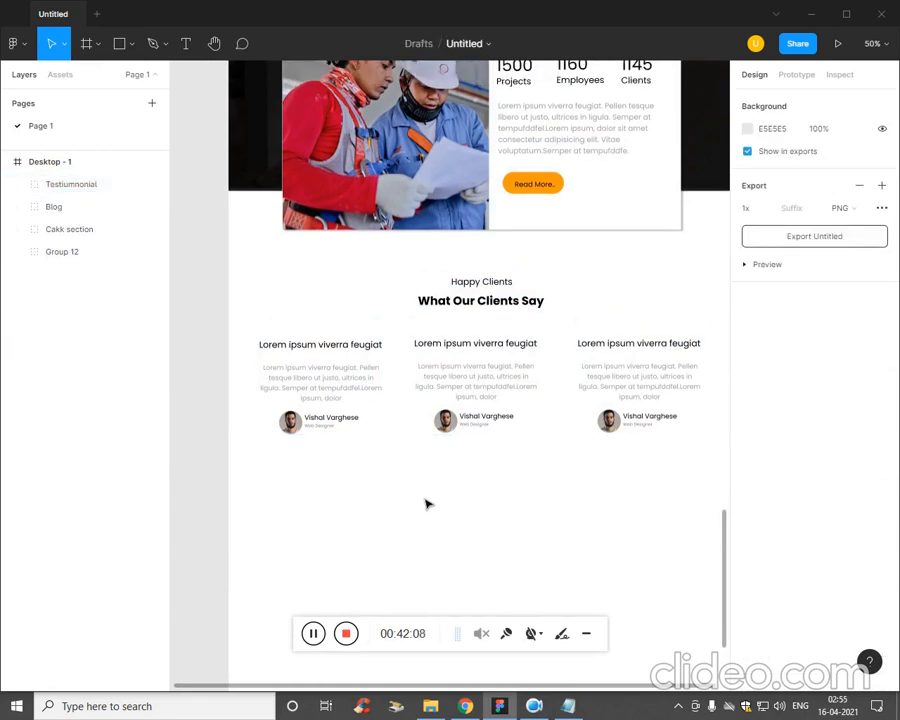
# Draw a full-width rectangle of 1440 × 430 below the testimonials at Y 6826 and fill it with dark grey 525252.
pyautogui.scroll(-3, 431, 496)
pyautogui.click(127, 43)
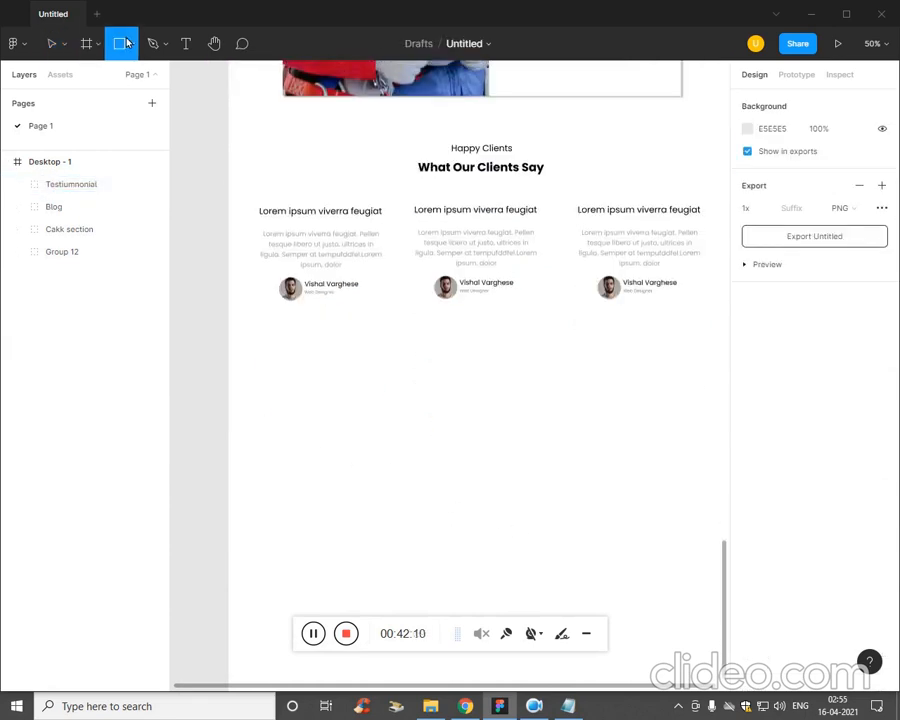
pyautogui.click(131, 48)
pyautogui.click(126, 76)
pyautogui.moveTo(228, 390)
pyautogui.mouseDown()
pyautogui.moveTo(704, 566)
pyautogui.moveTo(656, 546)
pyautogui.moveTo(668, 550)
pyautogui.mouseUp()
pyautogui.click(747, 406)
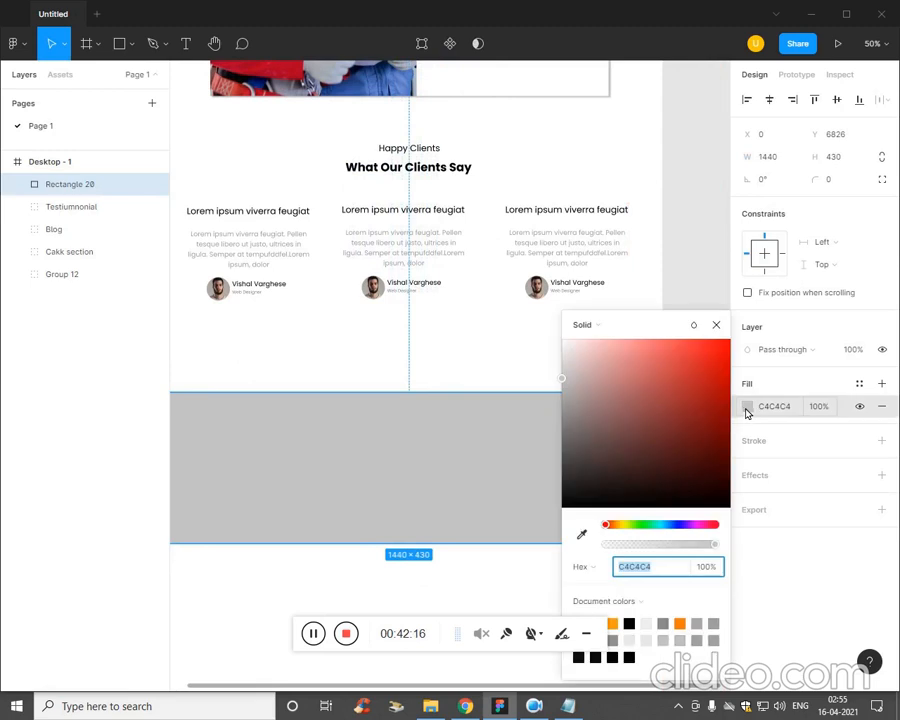
pyautogui.moveTo(655, 467); pyautogui.dragTo(563, 463)
pyautogui.click(446, 598)
pyautogui.scroll(1, 380, 478)
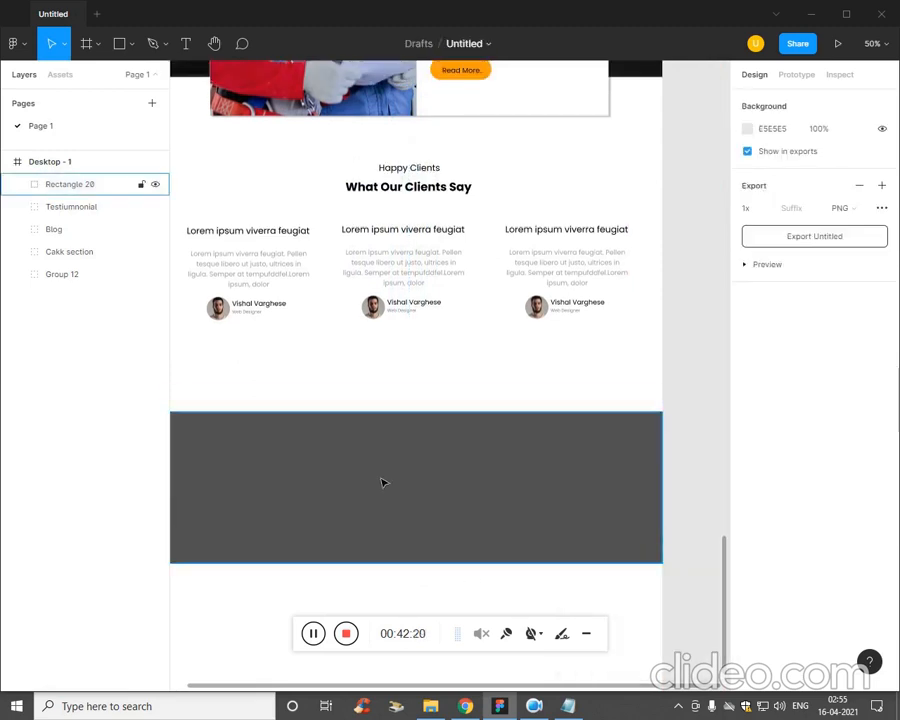
# Draw a 1024 × 156 rectangle overlapping the dark rectangle's upper edge at X 210, Y 6756, and fill it with white FFFFFF.
pyautogui.click(131, 44)
pyautogui.click(132, 77)
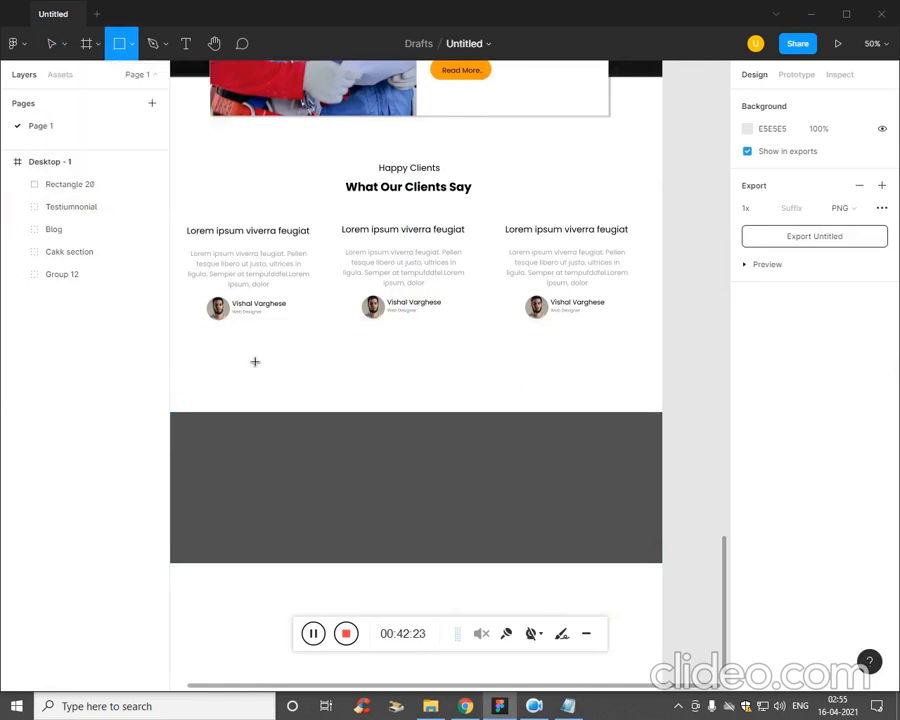
pyautogui.moveTo(230, 387)
pyautogui.mouseDown()
pyautogui.moveTo(315, 434)
pyautogui.moveTo(528, 422)
pyautogui.moveTo(603, 450)
pyautogui.moveTo(591, 446)
pyautogui.moveTo(557, 352)
pyautogui.mouseUp()
pyautogui.click(746, 412)
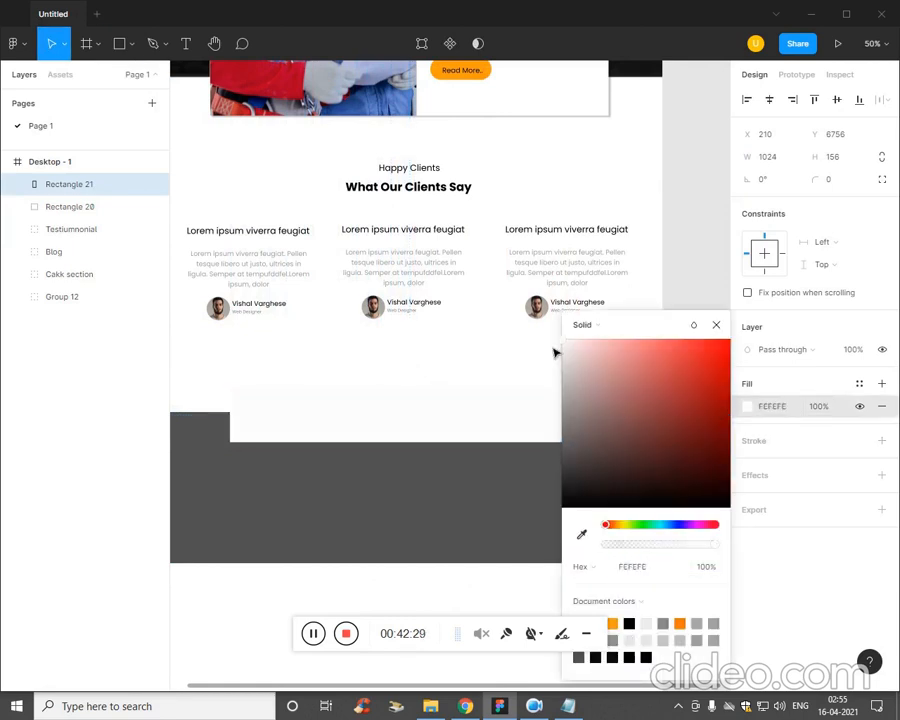
# Add a drop shadow to the dark rectangle and set its X offset to 6.
pyautogui.click(514, 556)
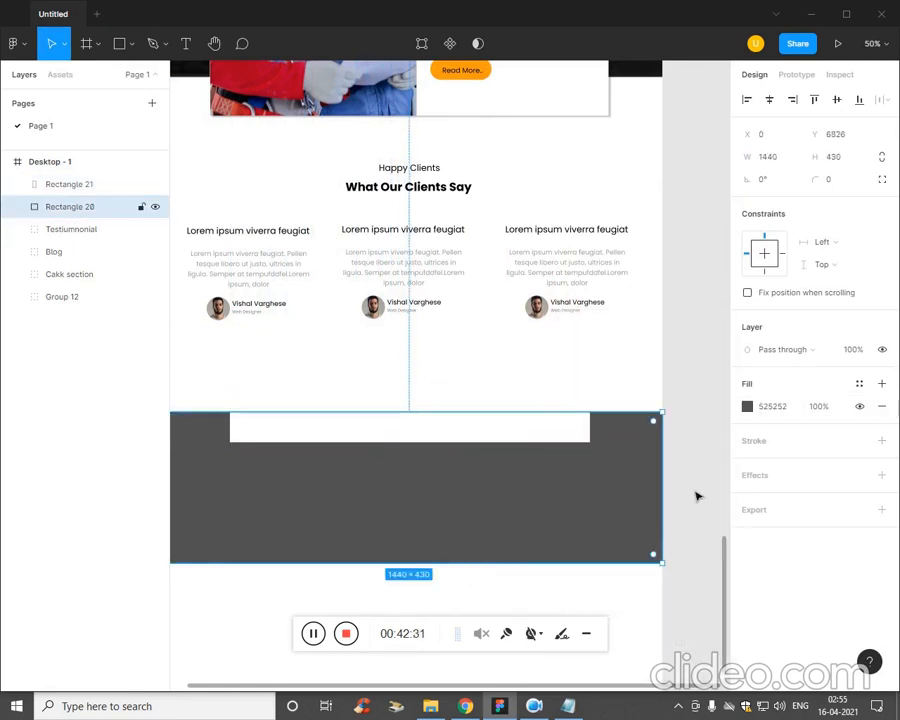
pyautogui.click(882, 477)
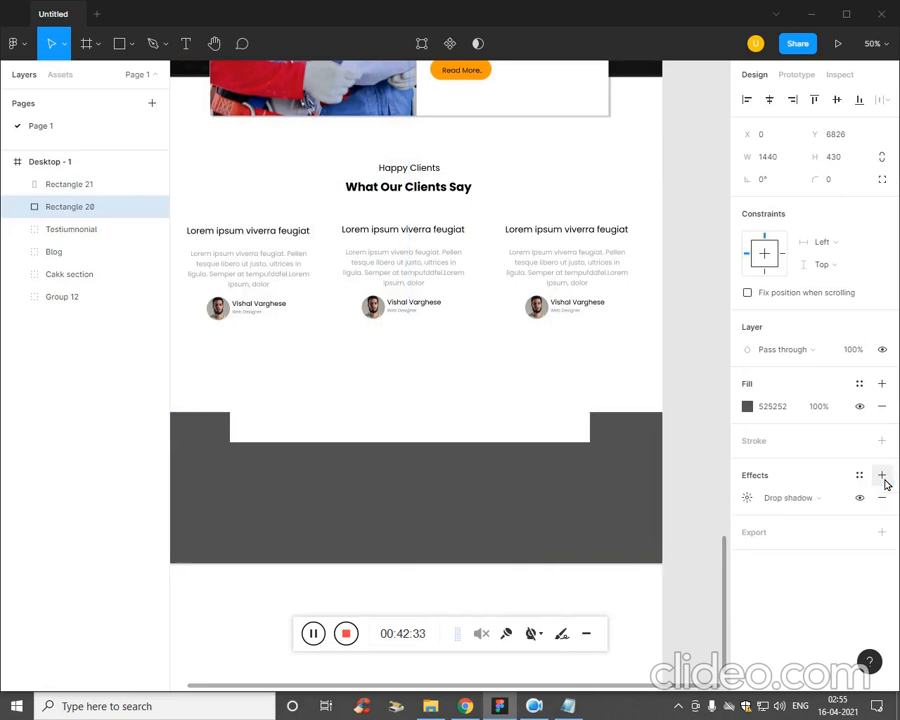
pyautogui.click(746, 498)
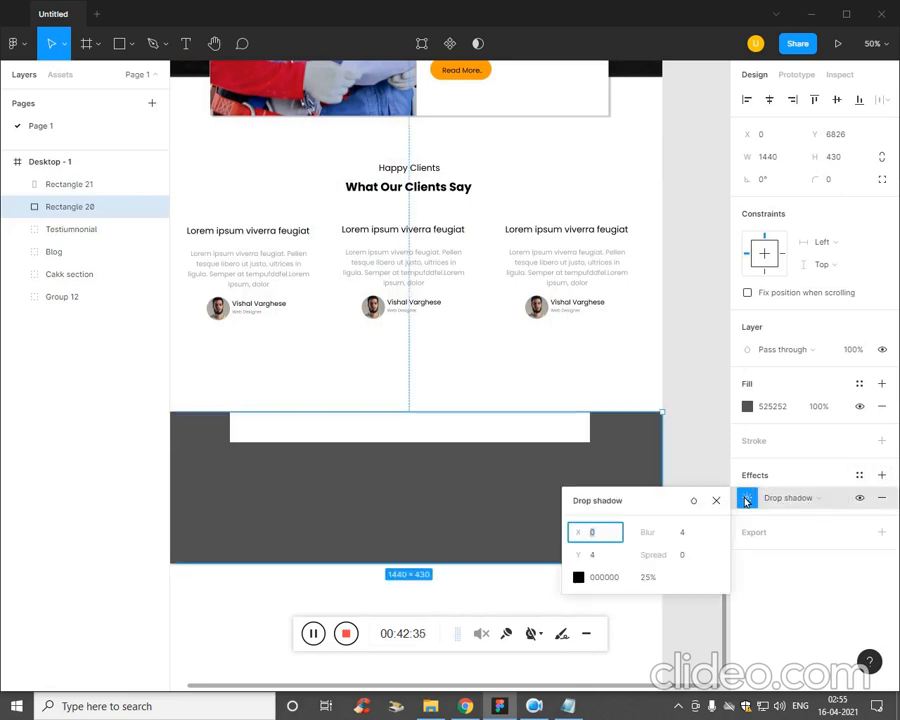
pyautogui.press('Up')
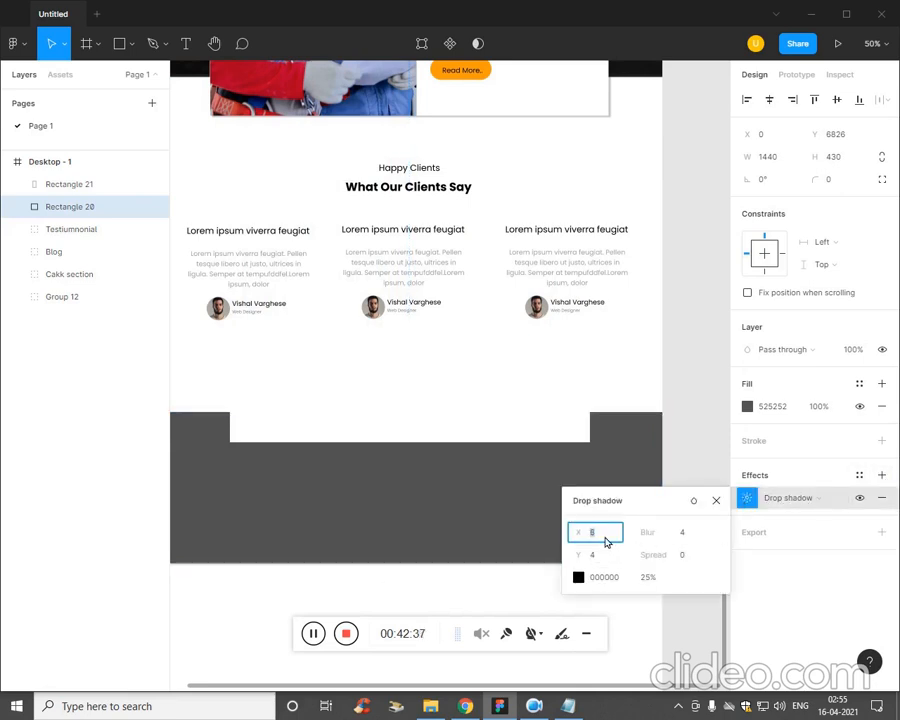
pyautogui.click(90, 545)
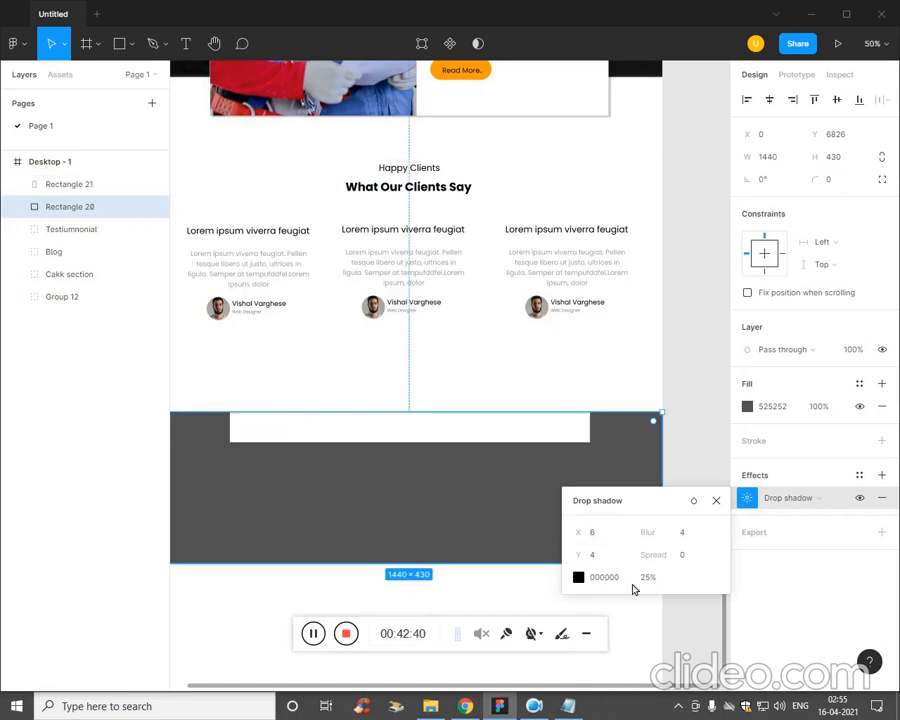
# Try a Y offset of -31 for the dark rectangle's drop shadow, and remove the shadow.
pyautogui.click(615, 555)
pyautogui.write('-3')
pyautogui.press('Return')
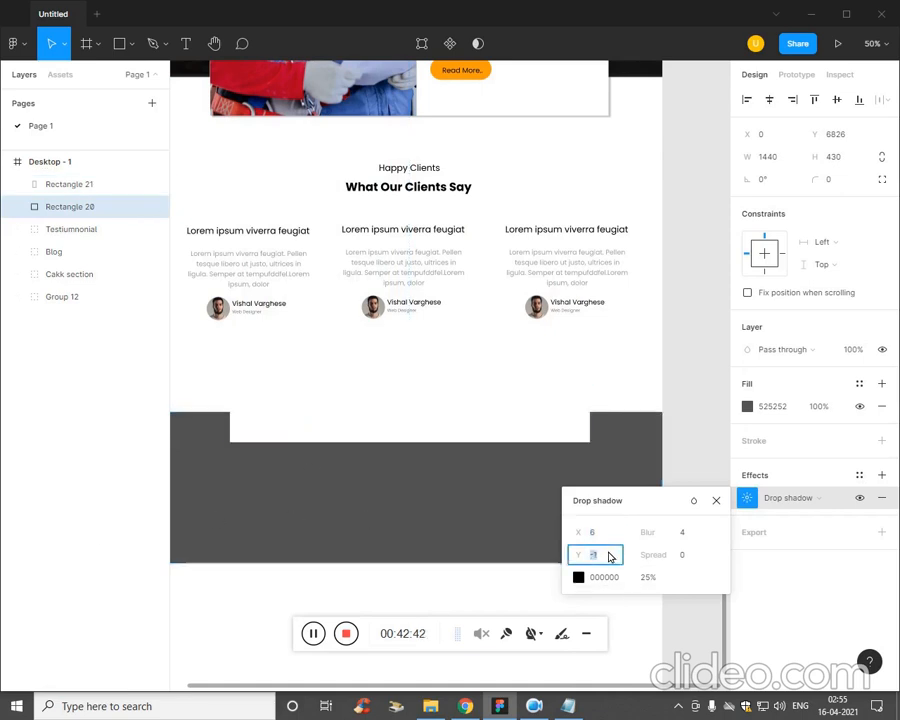
pyautogui.hotkey('shift', 'Tab')
pyautogui.press('Tab')
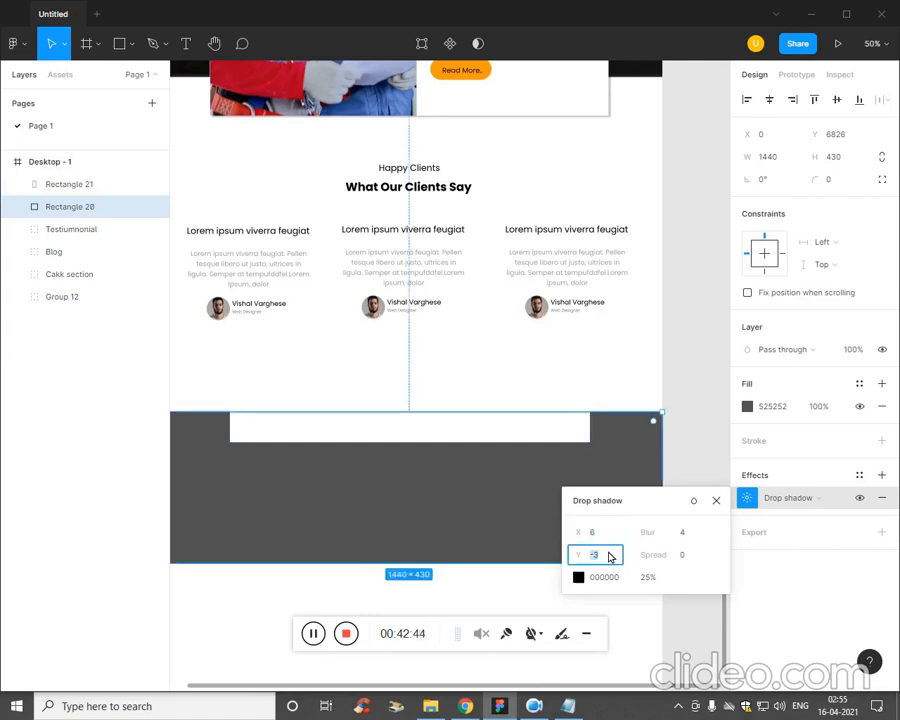
pyautogui.press('Down')
pyautogui.press('Down')
pyautogui.press('Down')
pyautogui.press('Down')
pyautogui.press('Down')
pyautogui.press('Down')
pyautogui.press('Down')
pyautogui.press('Down')
pyautogui.press('Down')
pyautogui.press('Down')
pyautogui.press('Down')
pyautogui.press('Down')
pyautogui.press('Down')
pyautogui.press('Down')
pyautogui.press('Down')
pyautogui.press('Down')
pyautogui.press('Down')
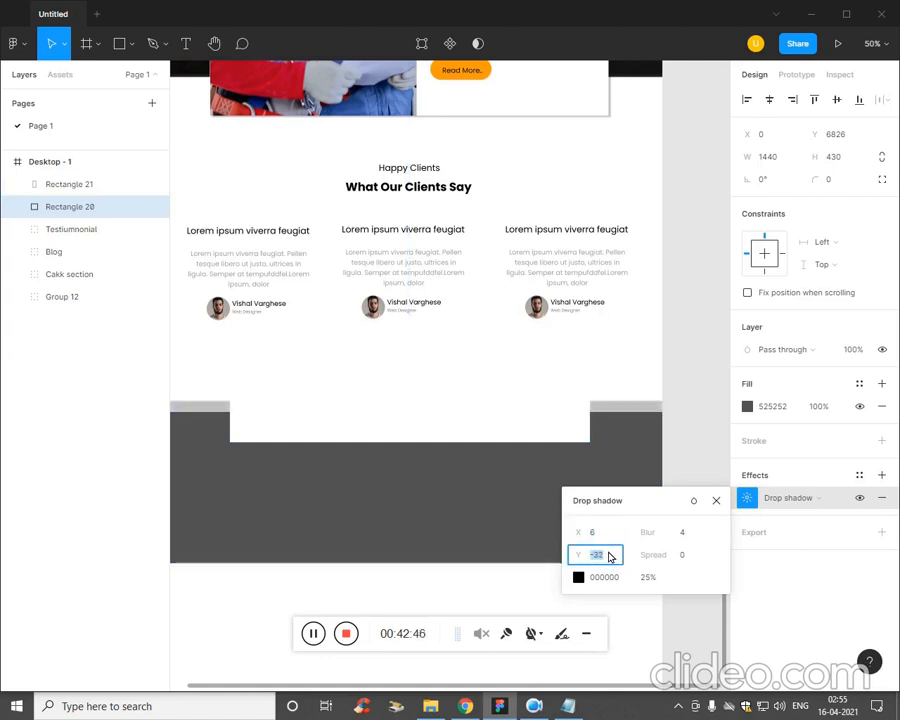
pyautogui.click(716, 500)
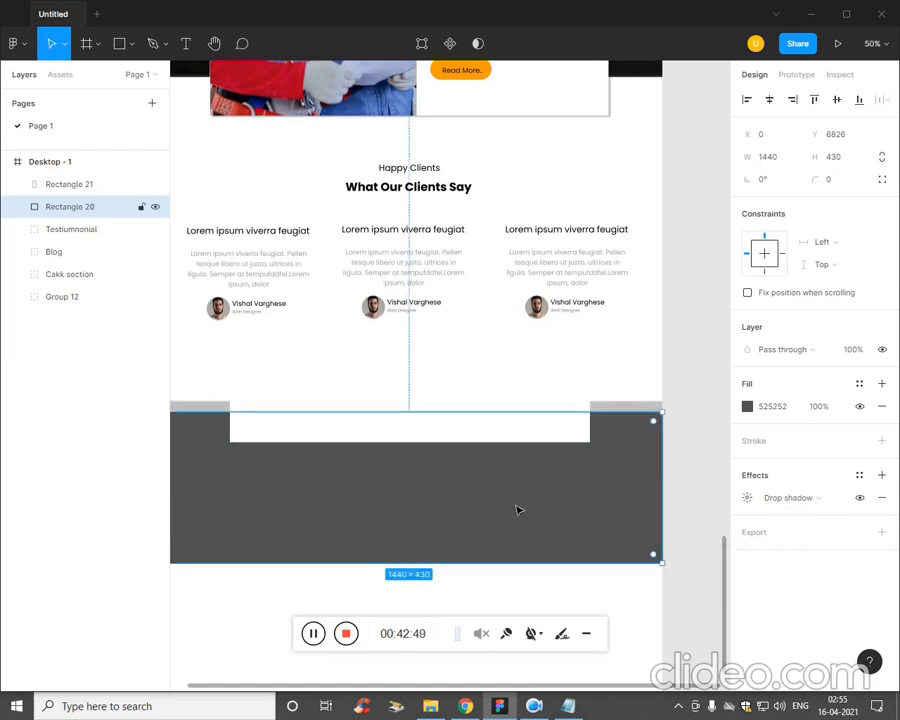
pyautogui.click(881, 497)
# Add a drop shadow to the white rectangle and set its corner radius to 10.
pyautogui.click(530, 432)
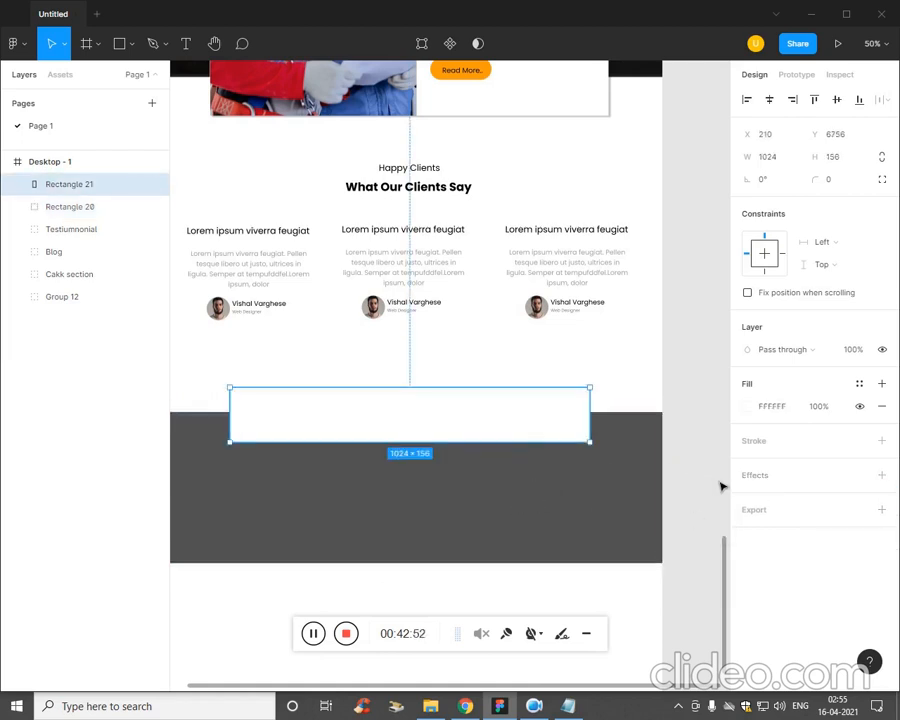
pyautogui.click(881, 475)
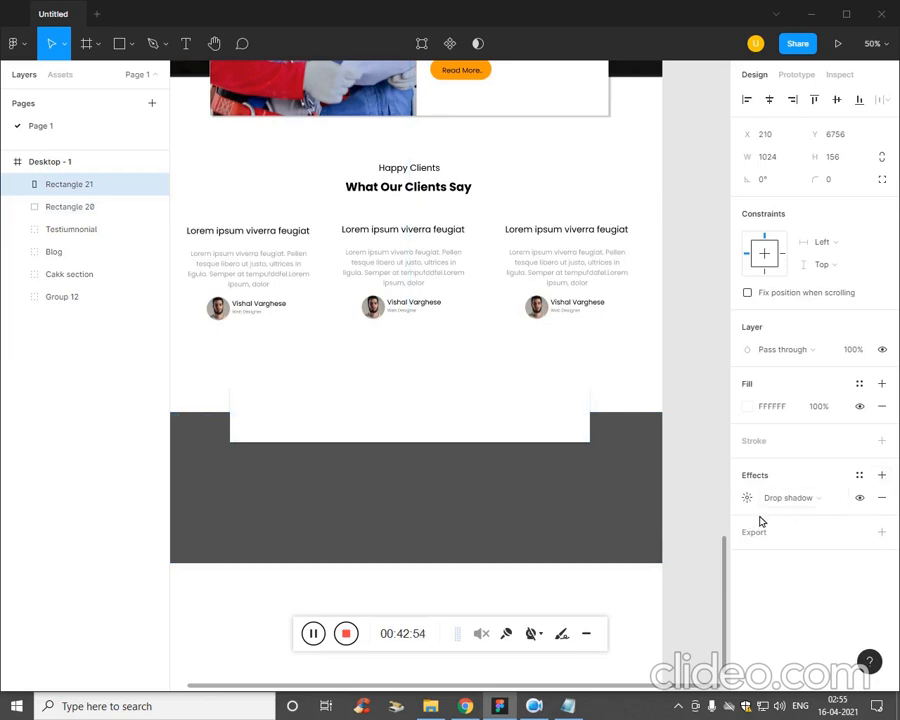
pyautogui.click(837, 184)
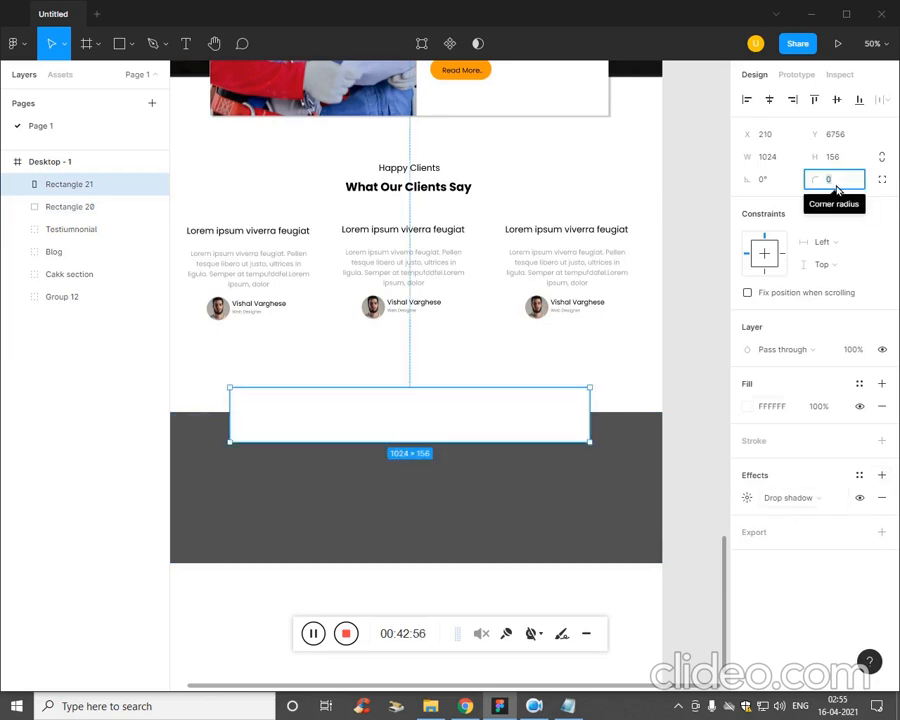
pyautogui.write('10')
pyautogui.press('Return')
pyautogui.click(440, 517)
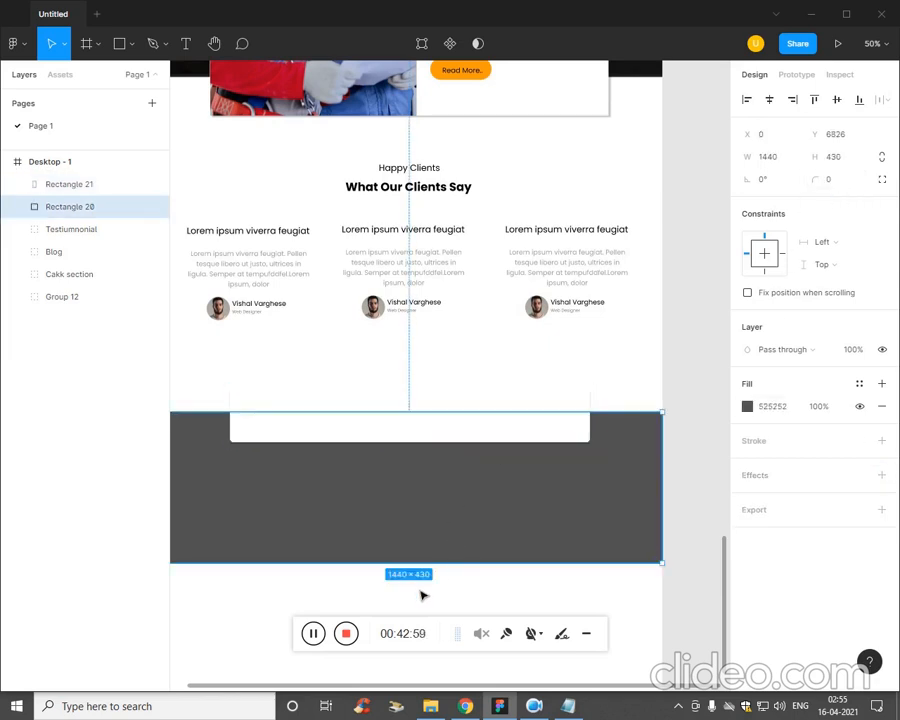
# Change the rounded white rectangle's fill to light grey F4F4F4.
pyautogui.click(295, 437)
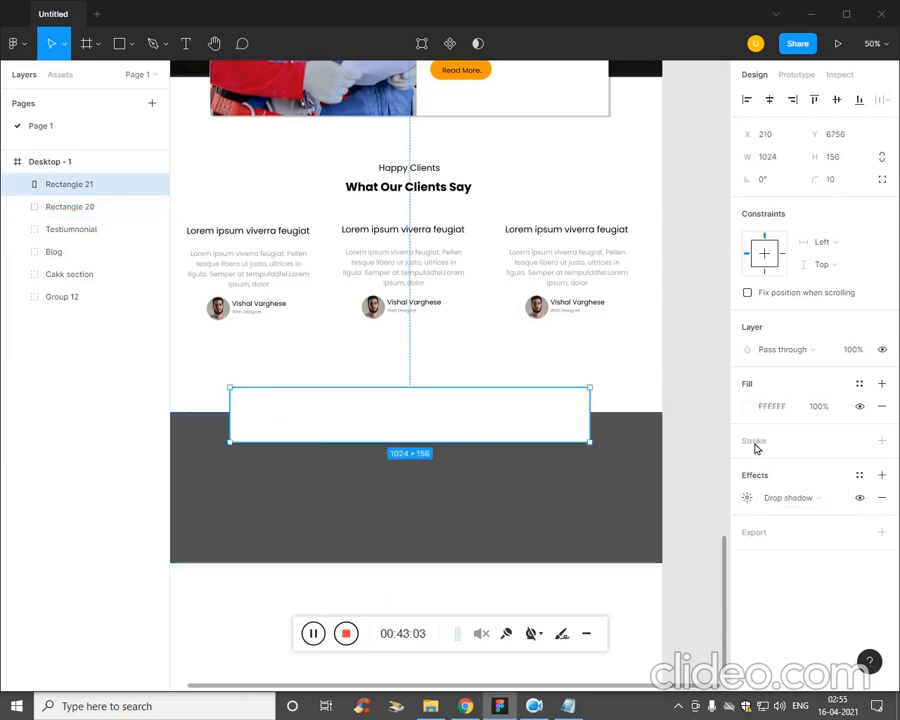
pyautogui.click(748, 406)
pyautogui.moveTo(578, 392); pyautogui.dragTo(558, 358)
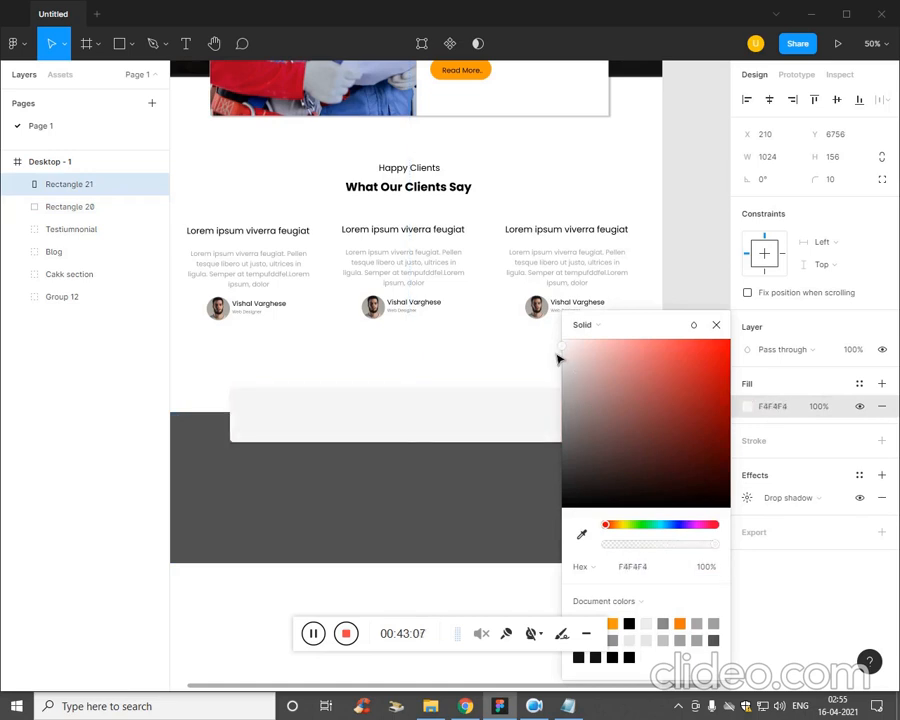
pyautogui.click(507, 491)
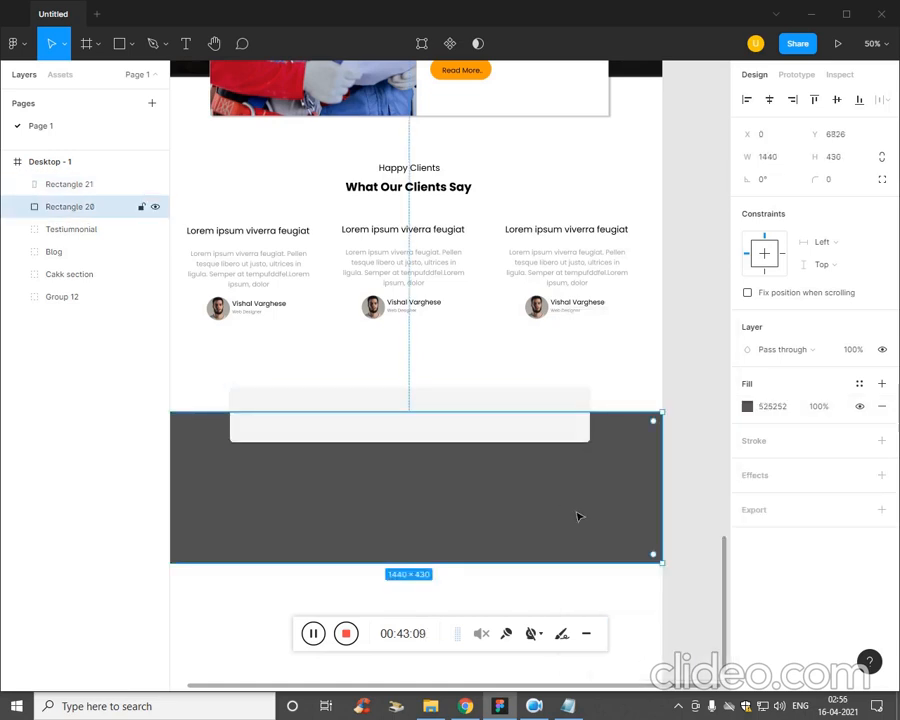
pyautogui.hotkey('ctrl', '+')
pyautogui.hotkey('ctrl', '-')
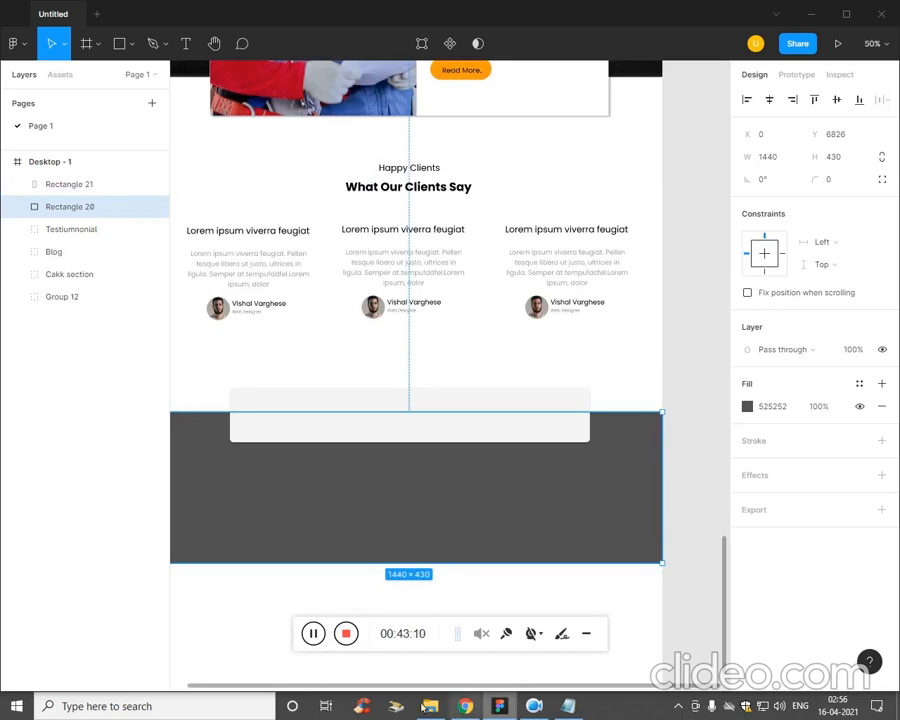
# Switch to Notepad, copy the line "Subscribe our newsletter", and return to the Figma design.
pyautogui.click(316, 637)
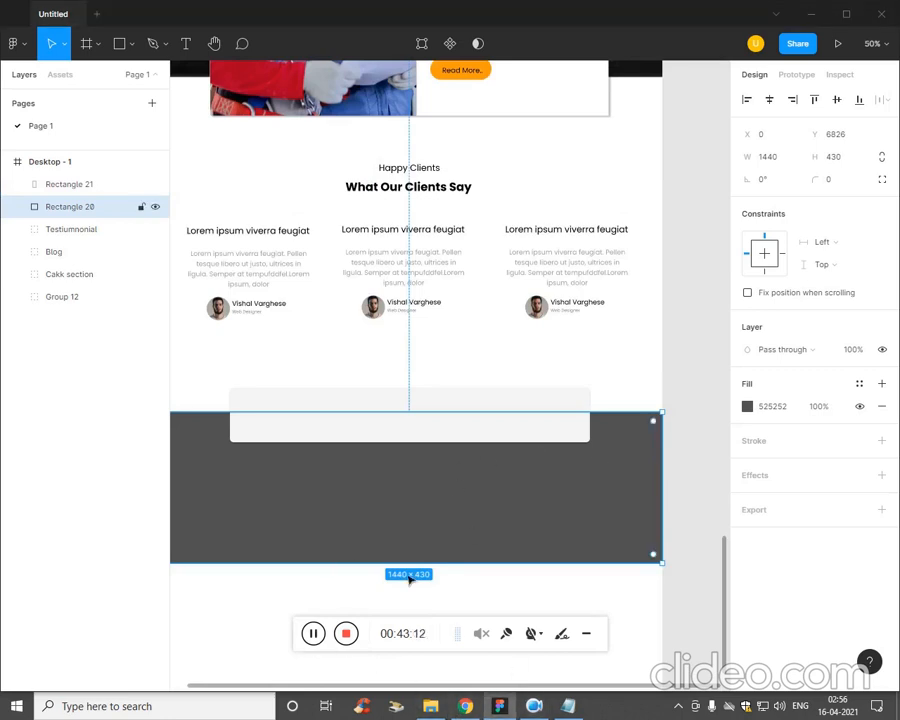
pyautogui.click(568, 706)
pyautogui.moveTo(688, 368); pyautogui.dragTo(553, 368)
pyautogui.hotkey('ctrl', 'c')
pyautogui.click(400, 514)
# Try to paste the copied newsletter line as text on the light grey rectangle.
pyautogui.press('t')
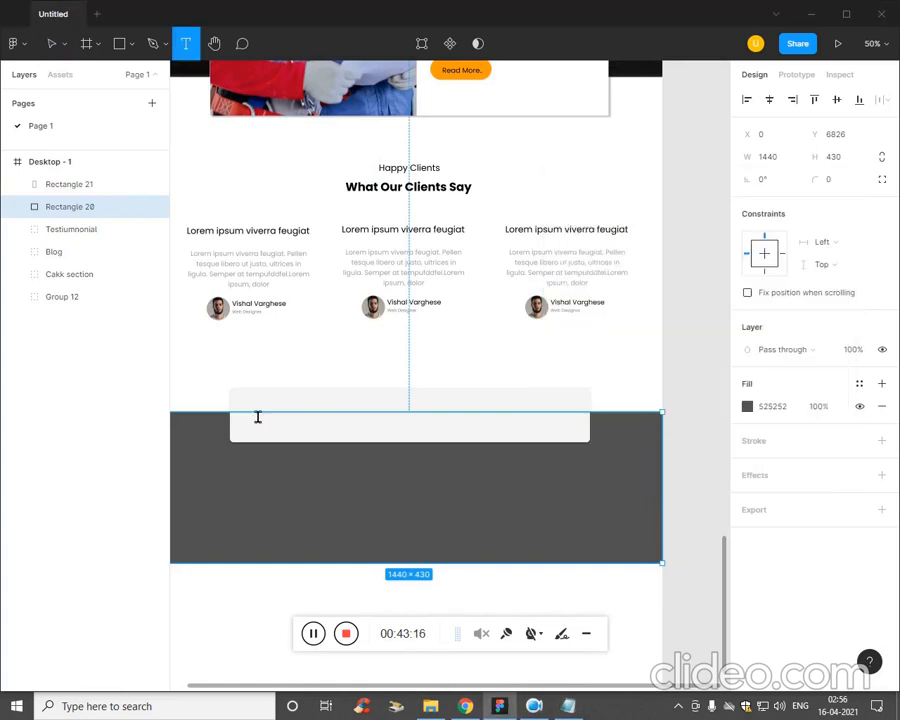
pyautogui.click(257, 417)
pyautogui.hotkey('ctrl', 'v')
pyautogui.hotkey('ctrl', 'z')
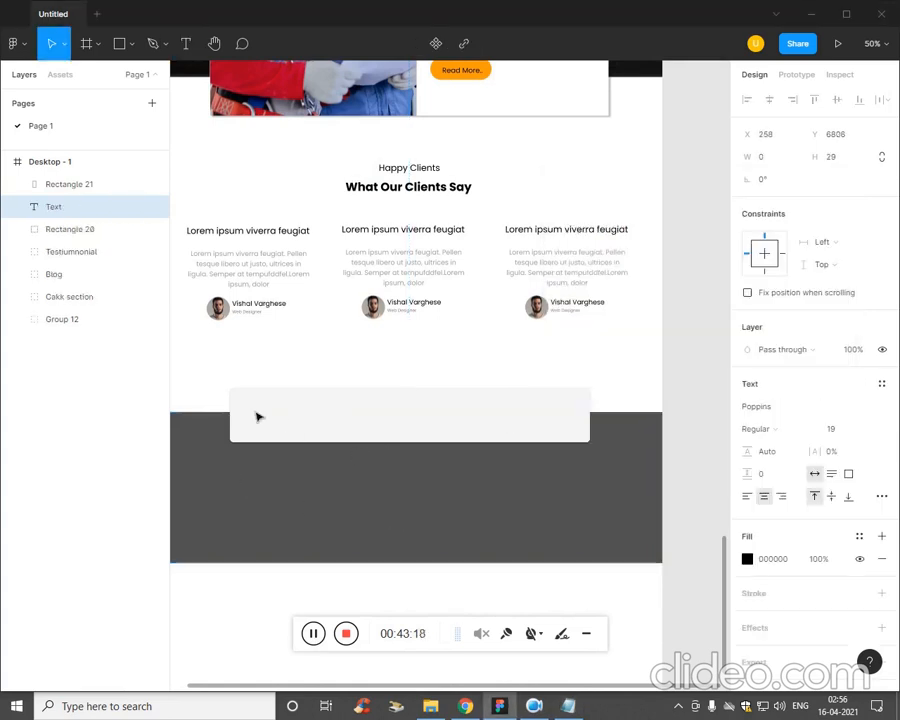
# Paste "Subscribe our newsletter" as a new text layer directly above the light grey rectangle's layer.
pyautogui.click(85, 393)
pyautogui.click(90, 169)
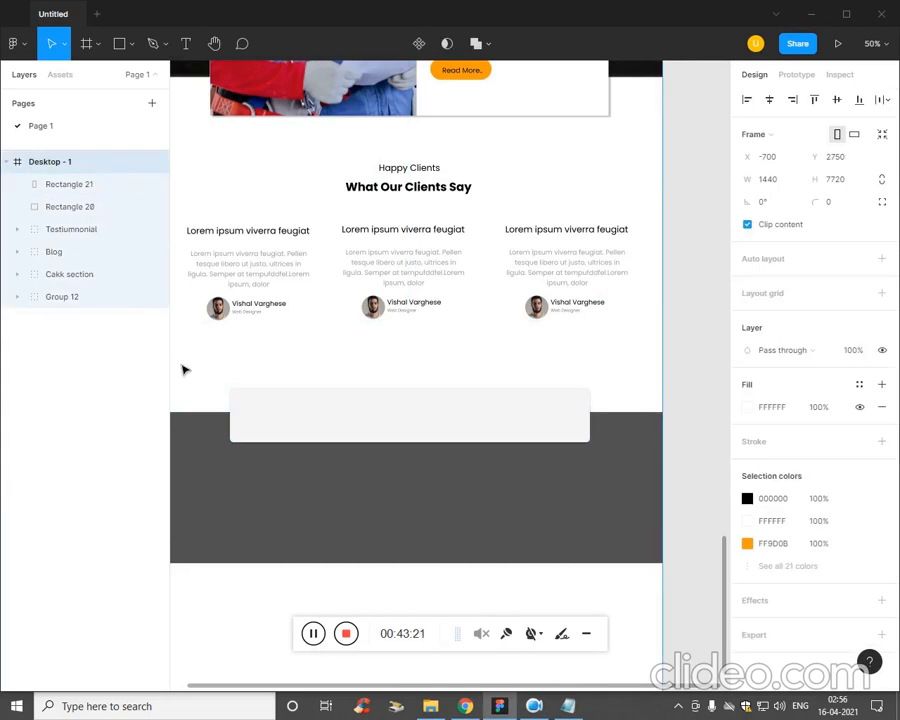
pyautogui.click(209, 388)
pyautogui.click(106, 186)
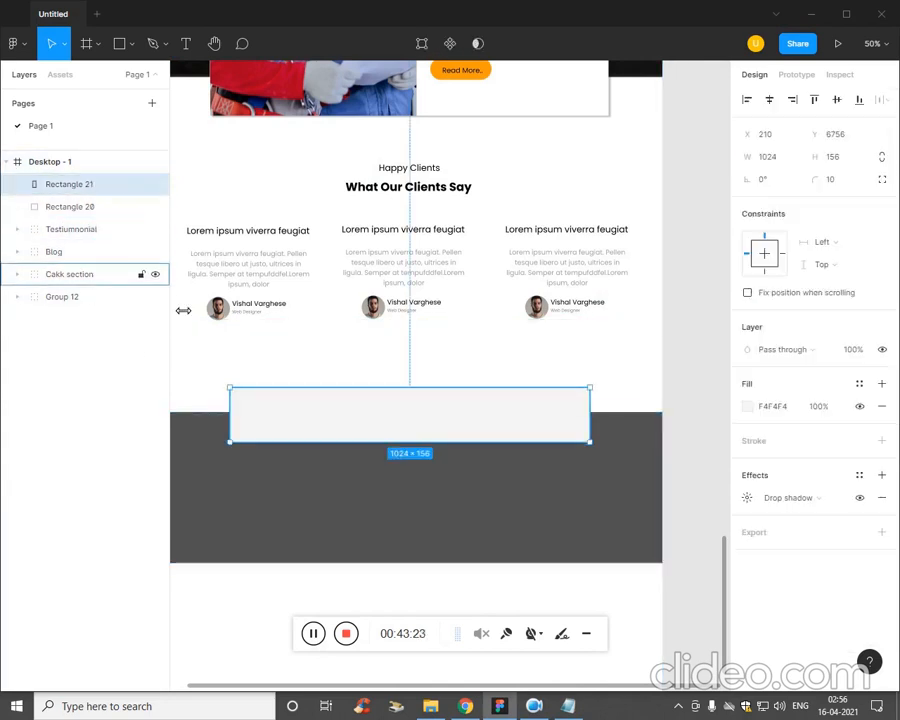
pyautogui.press('t')
pyautogui.hotkey('ctrl', 'v')
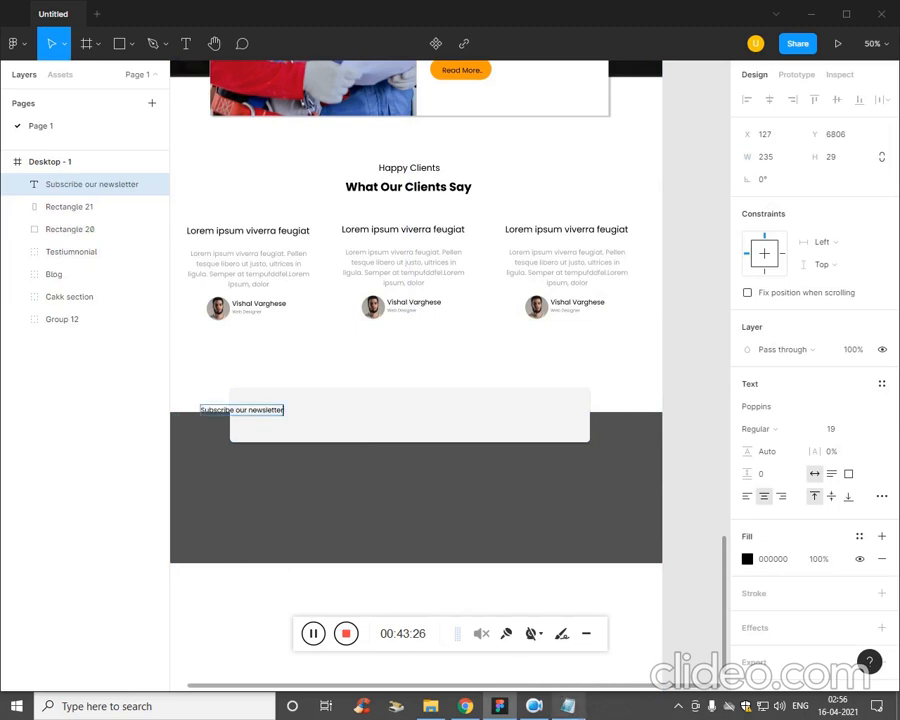
# Switch to Notepad, copy the line "We're a team of non-cynics who truly care for our work.", and return to the Figma design.
pyautogui.click(568, 706)
pyautogui.moveTo(603, 396); pyautogui.dragTo(534, 387)
pyautogui.hotkey('ctrl', 'c')
pyautogui.click(417, 489)
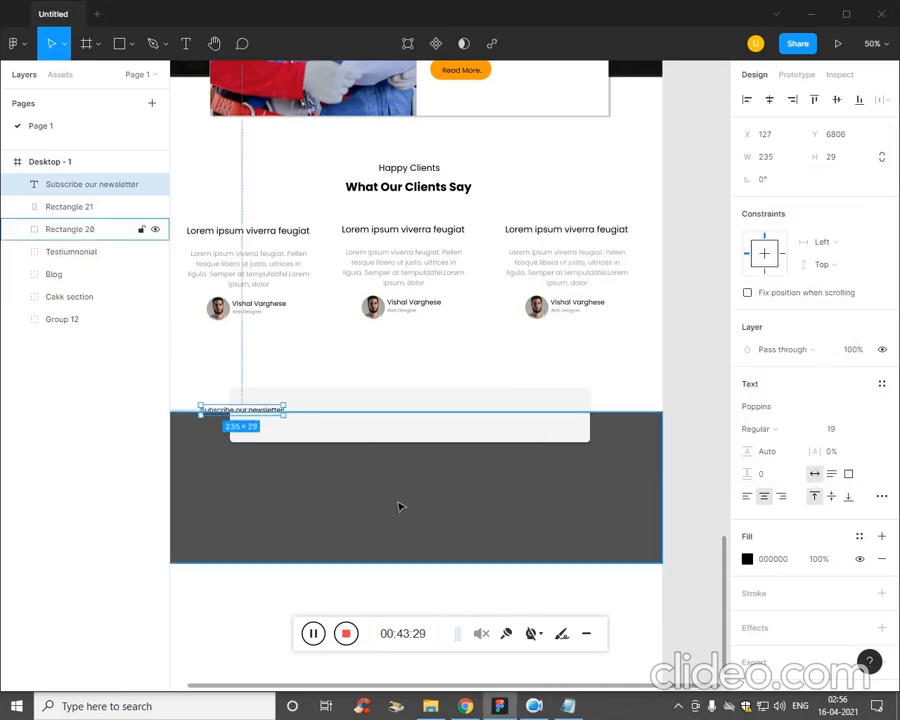
pyautogui.press('Return')
pyautogui.click(246, 436)
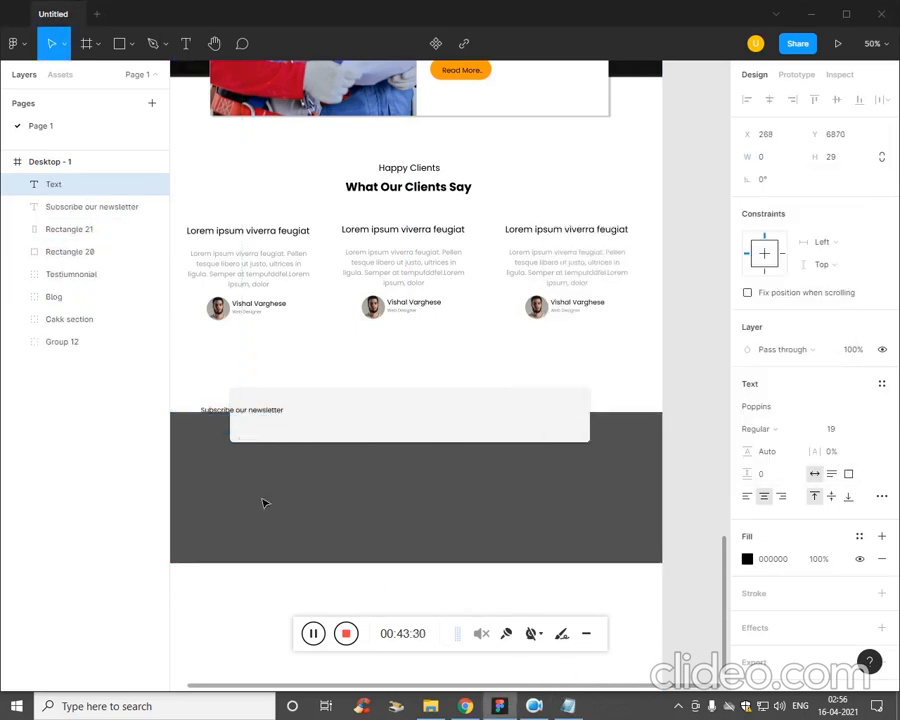
pyautogui.press('Escape')
# Move the "Subscribe our newsletter" text onto the upper-left part of the light grey rectangle.
pyautogui.click(278, 412)
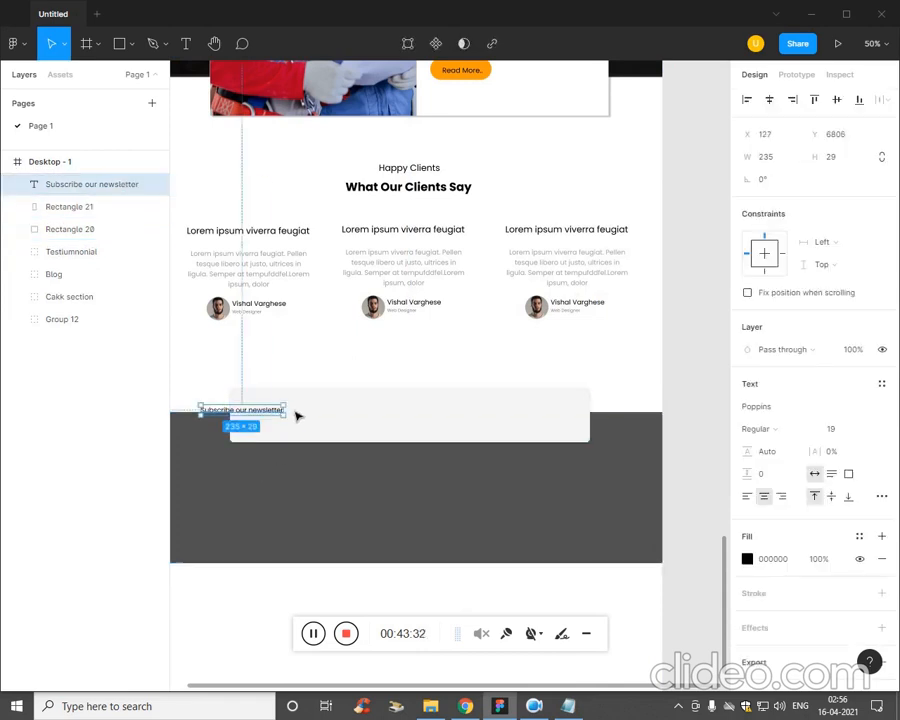
pyautogui.moveTo(296, 416); pyautogui.dragTo(317, 407)
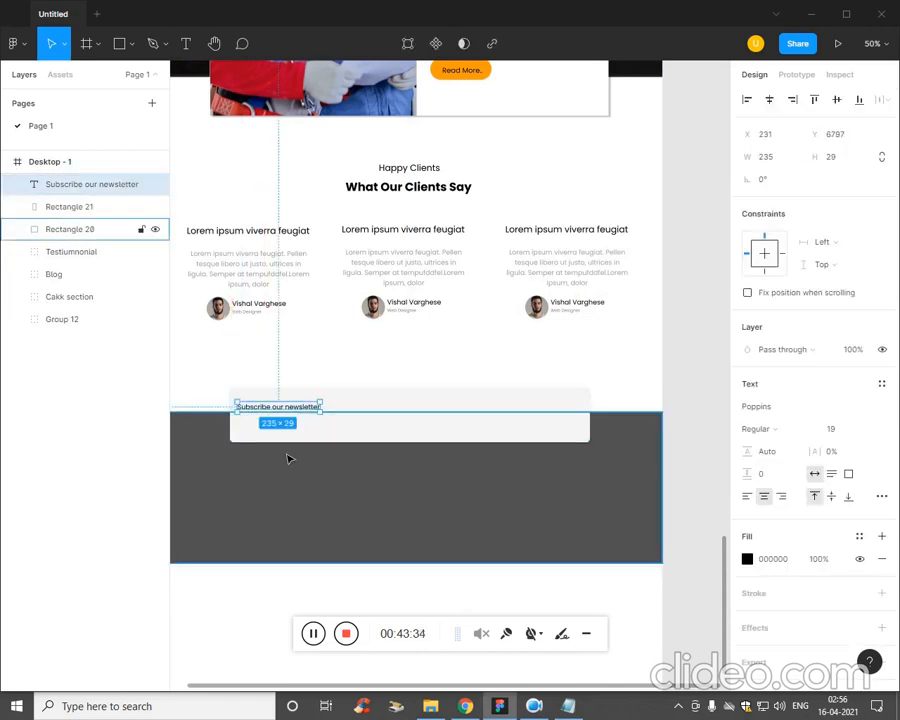
pyautogui.click(280, 491)
# Add a text box about 382 × 44 below the newsletter heading and paste the copied "We're a team of non-cynics" line into it.
pyautogui.click(98, 210)
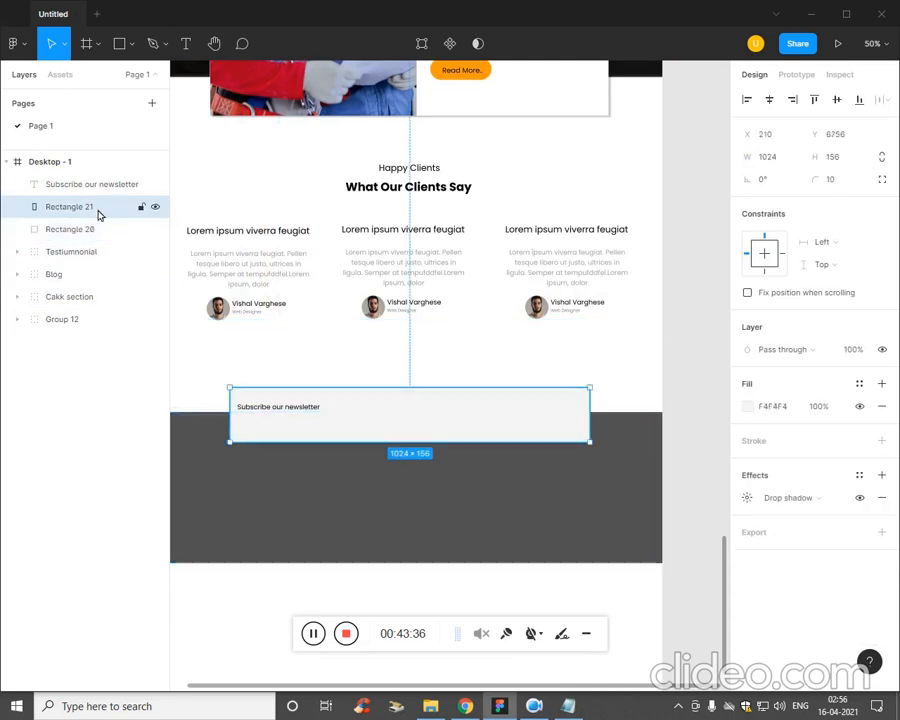
pyautogui.press('t')
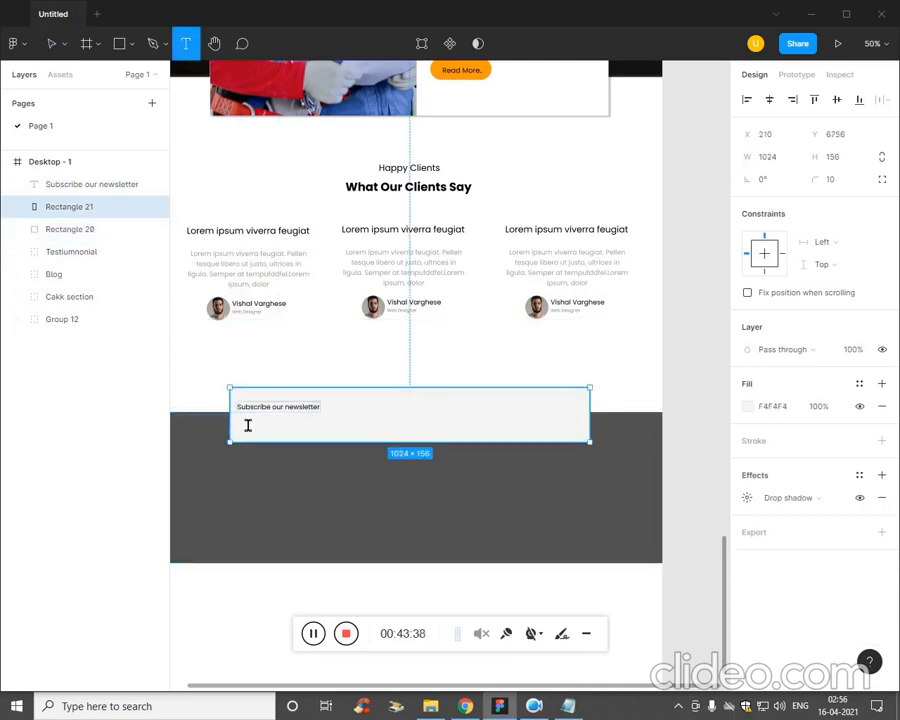
pyautogui.moveTo(236, 416); pyautogui.dragTo(374, 434)
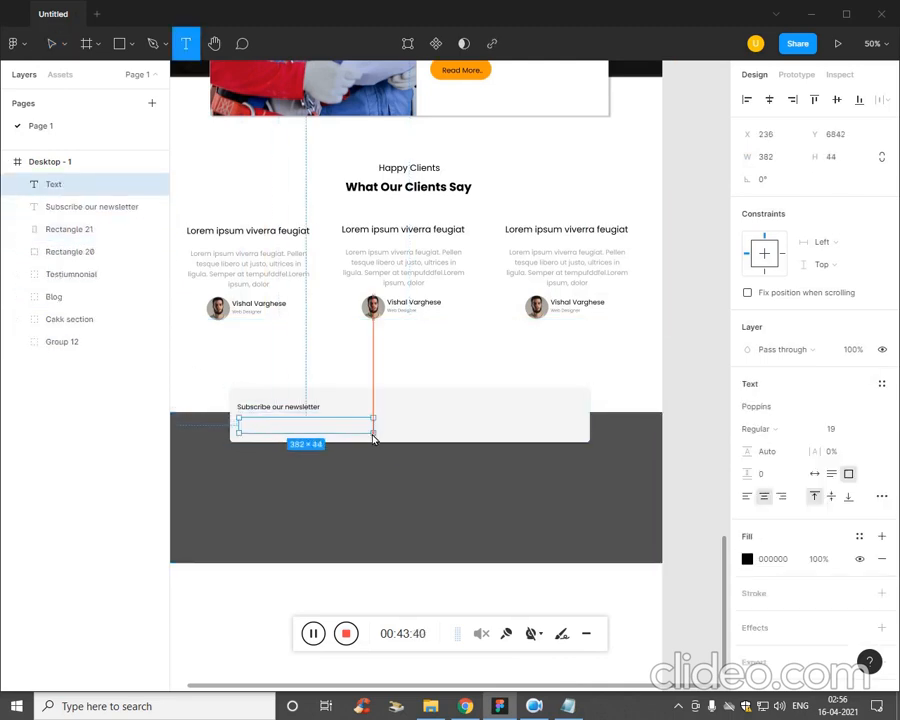
pyautogui.hotkey('ctrl', 'v')
# Left-align the newsletter description text and change its fill to grey 6B6A6A.
pyautogui.hotkey('ctrl', 'a')
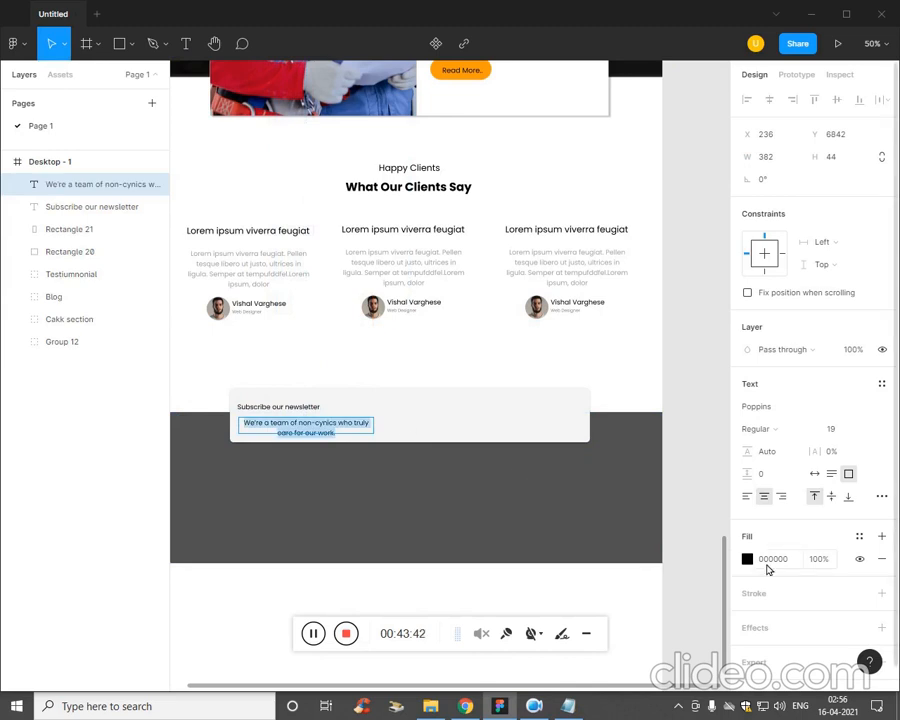
pyautogui.click(749, 497)
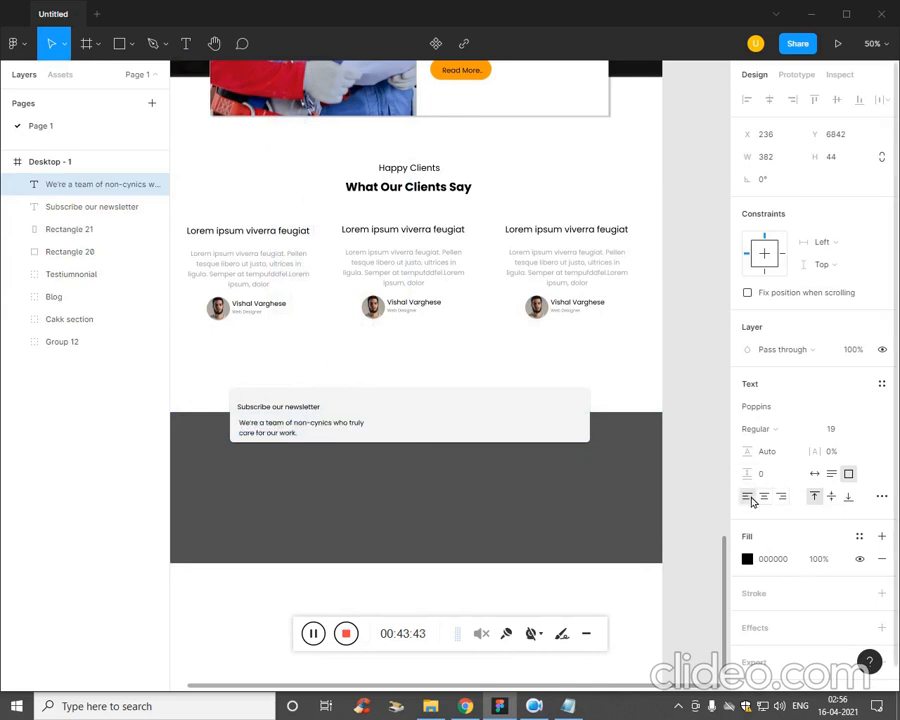
pyautogui.click(747, 559)
pyautogui.moveTo(582, 509); pyautogui.dragTo(564, 445)
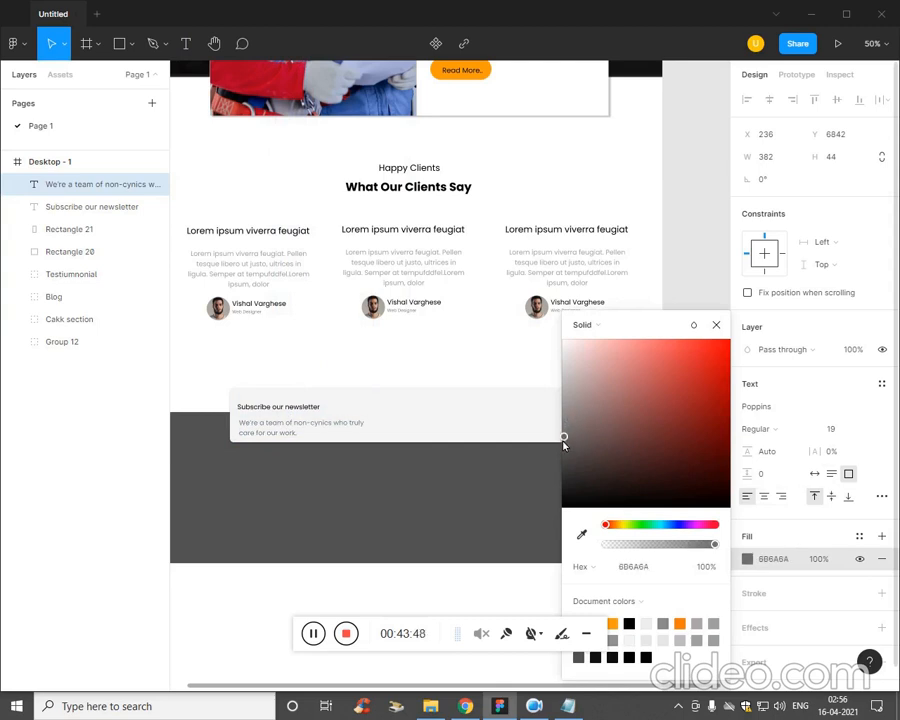
# Set the font size of the "Subscribe our newsletter" heading to 29.
pyautogui.click(314, 407)
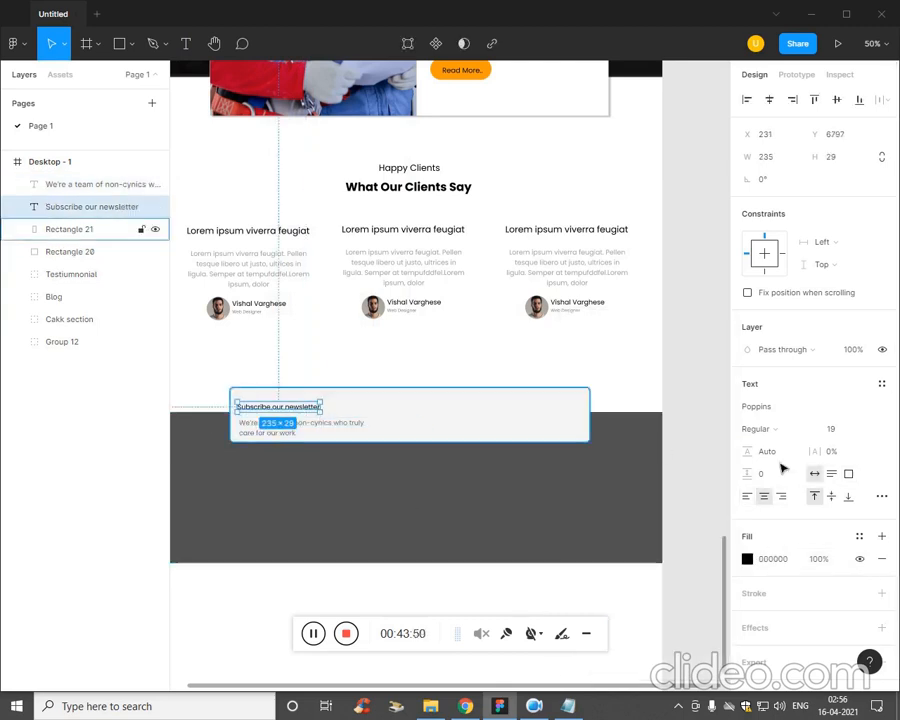
pyautogui.click(841, 429)
pyautogui.press('Up')
pyautogui.press('Up')
pyautogui.press('Up')
pyautogui.press('Up')
pyautogui.press('Up')
pyautogui.press('Up')
pyautogui.press('Up')
pyautogui.press('Up')
pyautogui.press('Up')
pyautogui.press('Up')
pyautogui.press('Up')
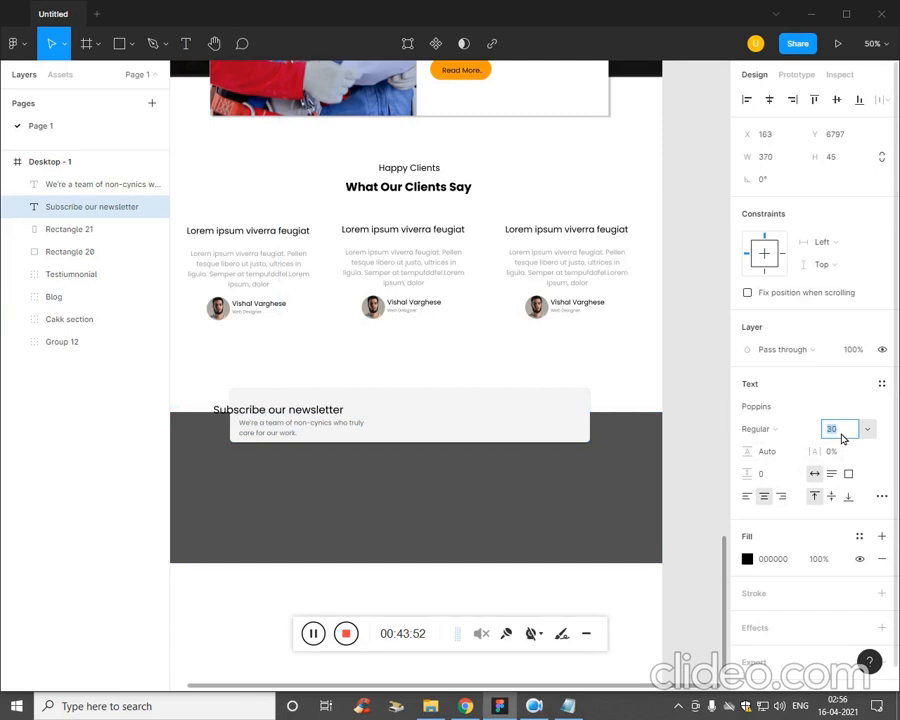
pyautogui.click(376, 489)
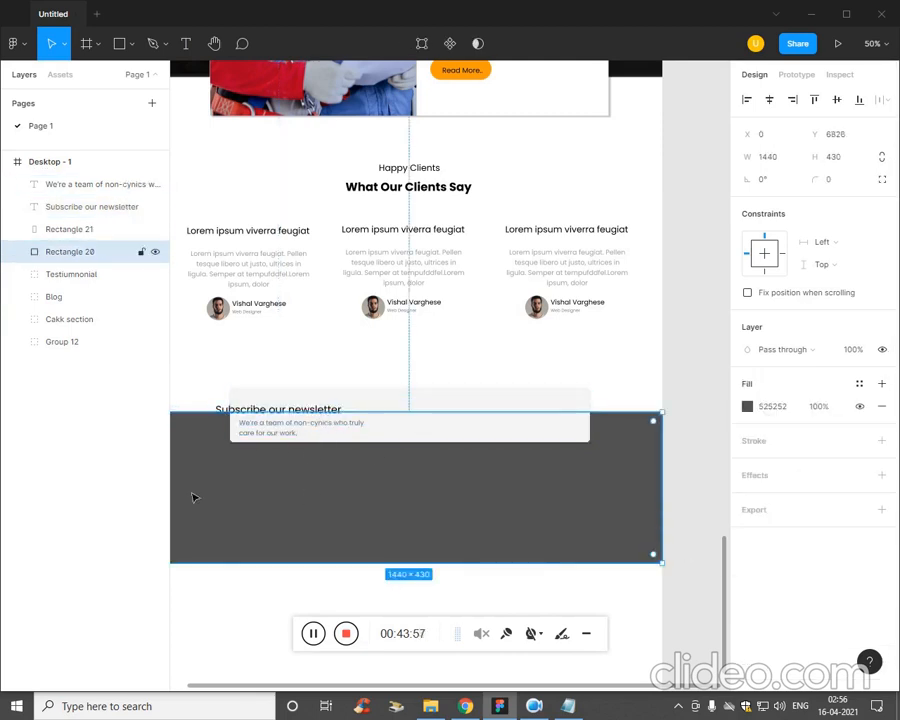
# Reposition the "Subscribe our newsletter" heading to X 232, Y 6788, above the description inside the light grey rectangle.
pyautogui.click(46, 390)
pyautogui.click(70, 206)
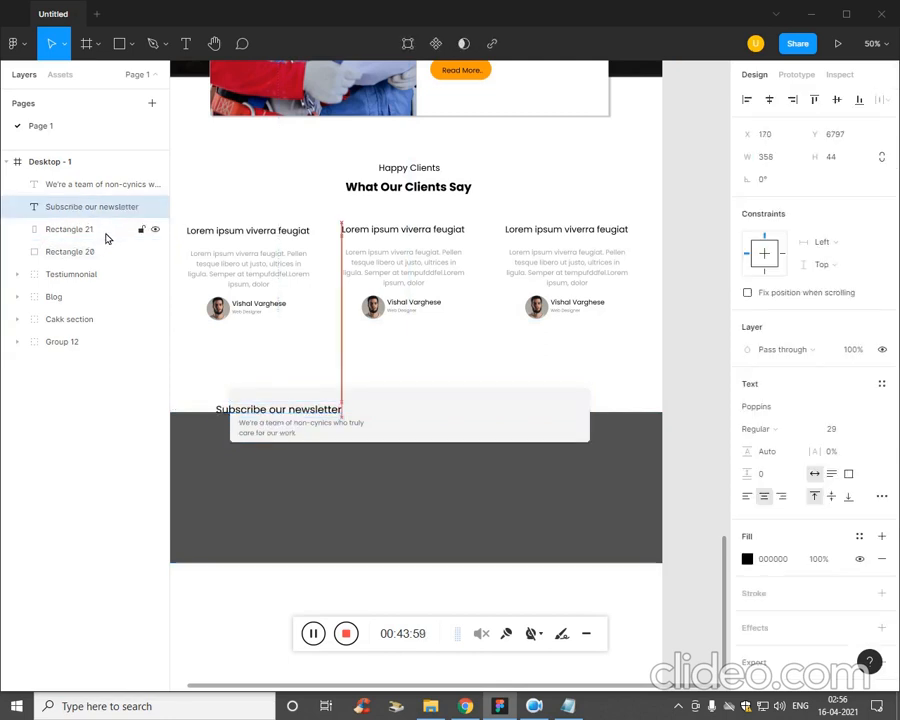
pyautogui.press('Right')
pyautogui.press('Right')
pyautogui.press('Right')
pyautogui.press('Right')
pyautogui.press('Right')
pyautogui.press('Right')
pyautogui.press('Right')
pyautogui.press('Right')
pyautogui.press('Right')
pyautogui.press('Right')
pyautogui.press('Right')
pyautogui.press('Right')
pyautogui.press('Right')
pyautogui.press('Right')
pyautogui.press('Right')
pyautogui.press('Right')
pyautogui.press('Right')
pyautogui.press('Right')
pyautogui.press('Right')
pyautogui.press('Right')
pyautogui.press('Right')
pyautogui.press('Right')
pyautogui.press('Right')
pyautogui.press('Right')
pyautogui.press('Right')
pyautogui.press('Right')
pyautogui.press('Right')
pyautogui.press('Right')
pyautogui.press('Right')
pyautogui.press('Right')
pyautogui.press('Right')
pyautogui.press('Right')
pyautogui.press('Right')
pyautogui.press('Right')
pyautogui.press('Right')
pyautogui.press('Right')
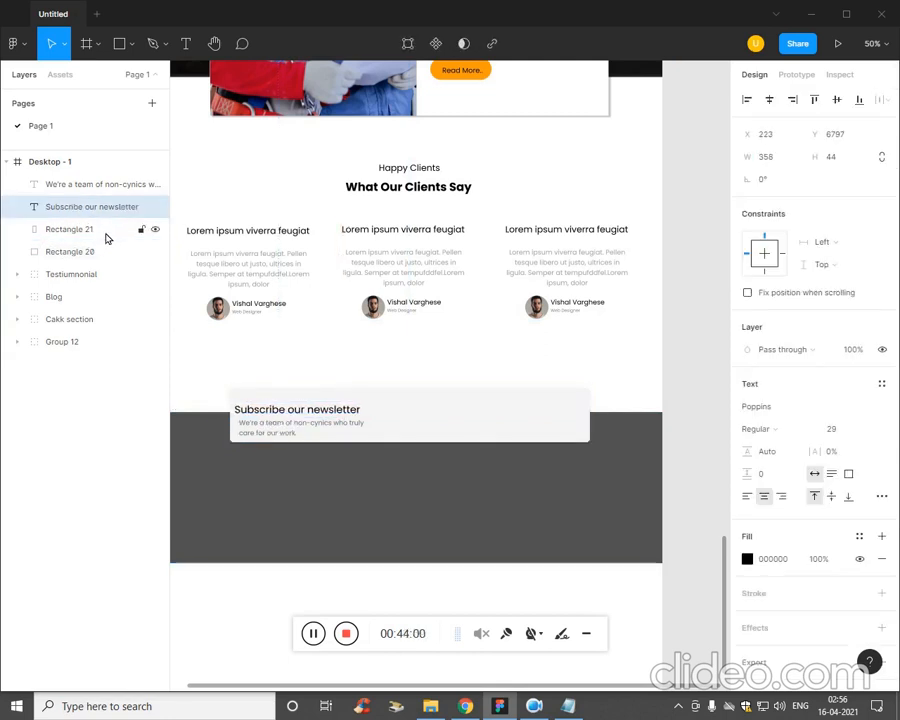
pyautogui.press('Up')
pyautogui.press('Up')
pyautogui.press('Up')
pyautogui.press('Up')
pyautogui.press('Up')
pyautogui.press('Up')
pyautogui.press('Up')
pyautogui.press('Up')
pyautogui.press('Up')
pyautogui.press('Up')
pyautogui.press('Up')
pyautogui.press('Up')
pyautogui.press('Up')
pyautogui.press('Right')
pyautogui.press('Right')
pyautogui.press('Right')
pyautogui.press('Right')
pyautogui.press('Right')
pyautogui.press('Right')
pyautogui.press('Right')
pyautogui.press('Right')
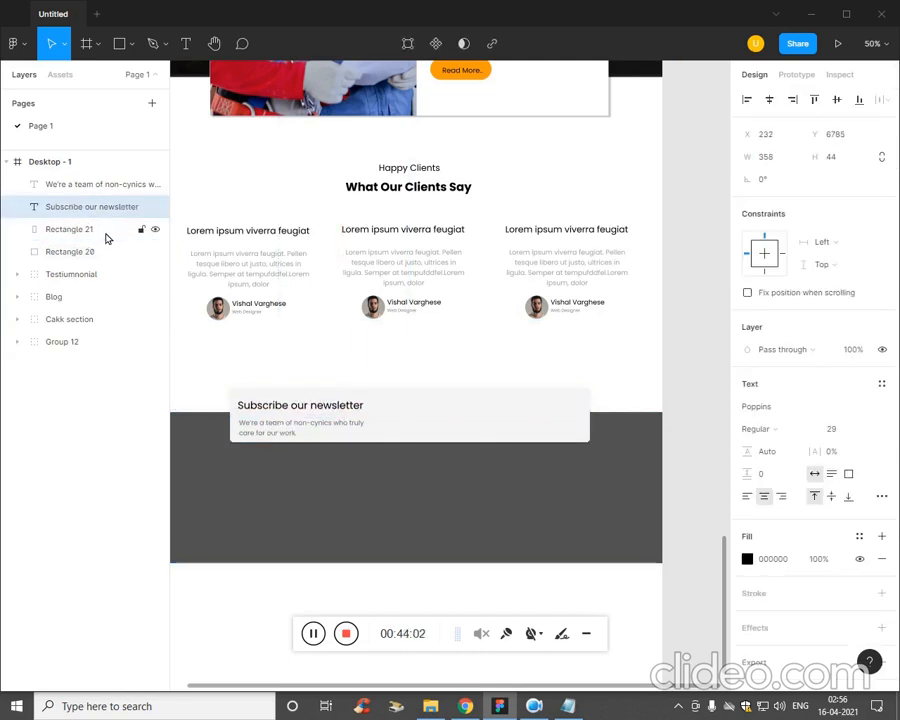
pyautogui.press('Down')
pyautogui.press('Down')
pyautogui.press('Down')
pyautogui.press('Down')
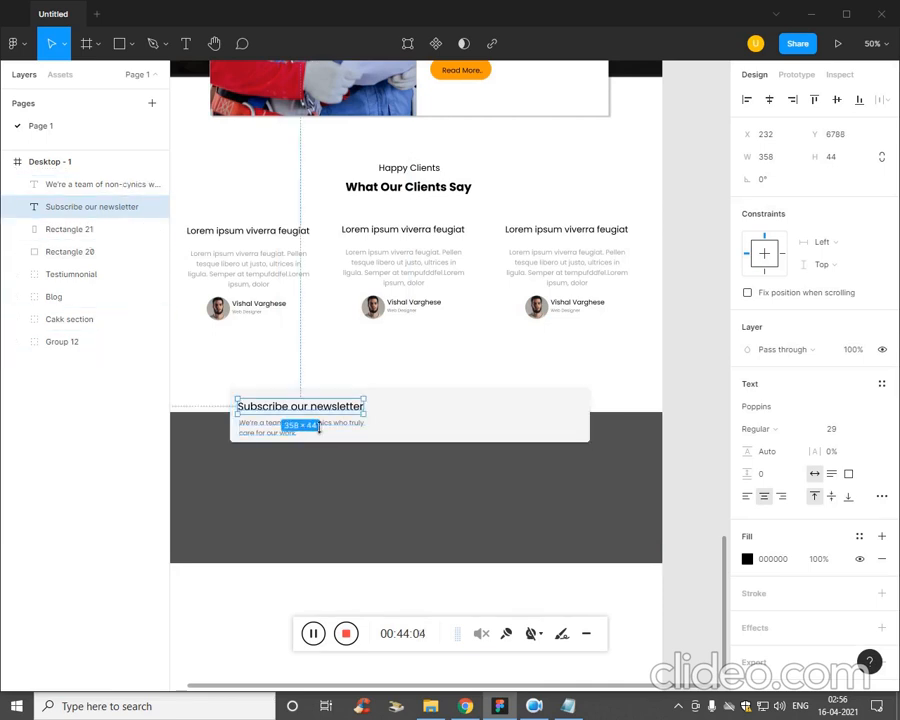
# Nudge the newsletter description text up to Y 6837, closer to its heading, and clear the selection.
pyautogui.click(270, 430)
pyautogui.press('Up')
pyautogui.press('Up')
pyautogui.press('Up')
pyautogui.press('Up')
pyautogui.press('Up')
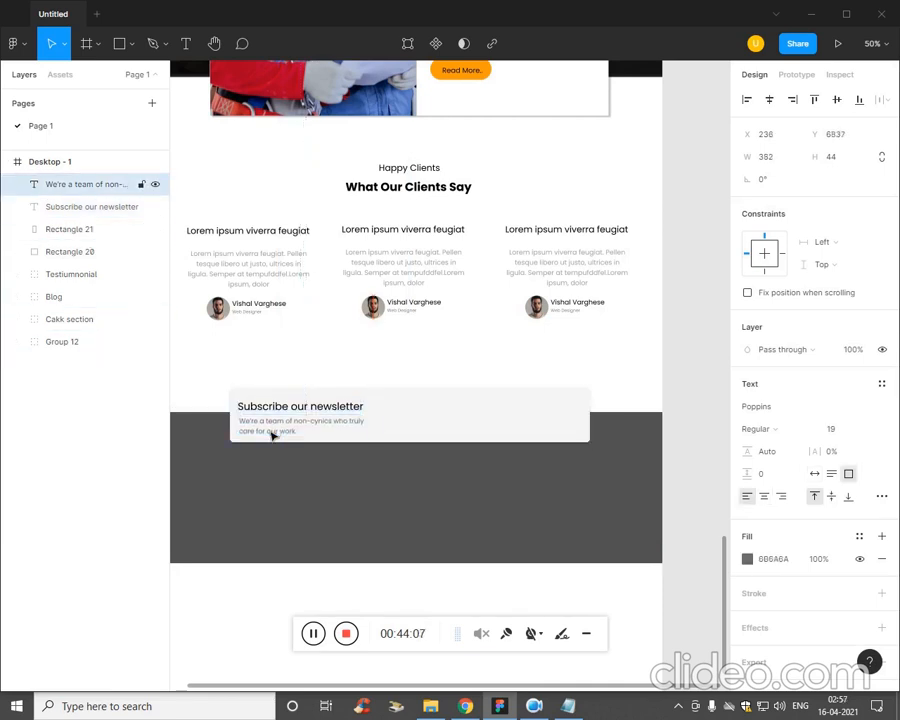
pyautogui.click(309, 519)
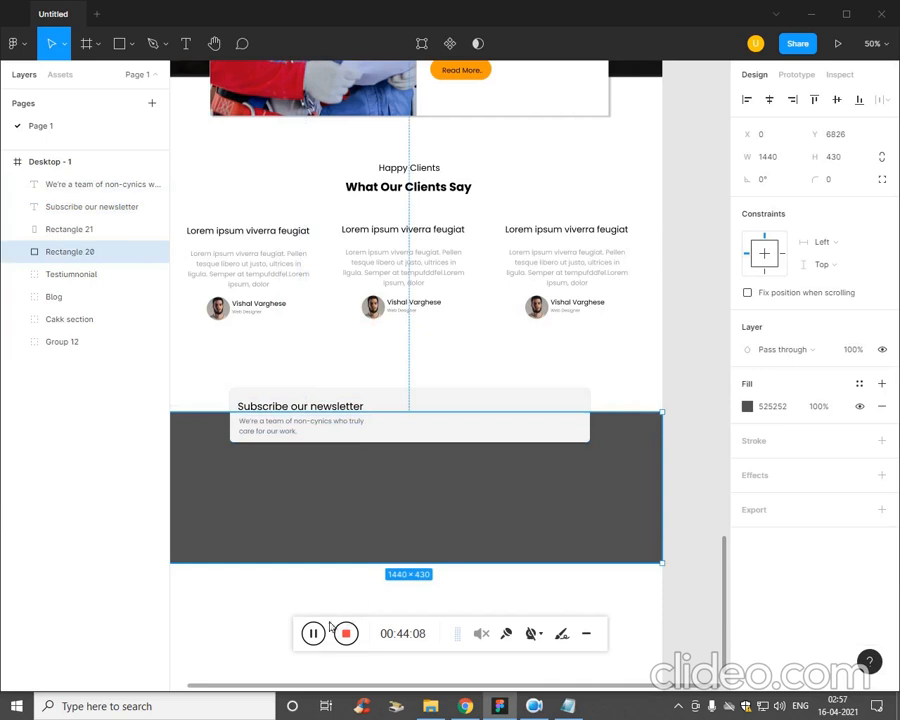
pyautogui.press('Escape')
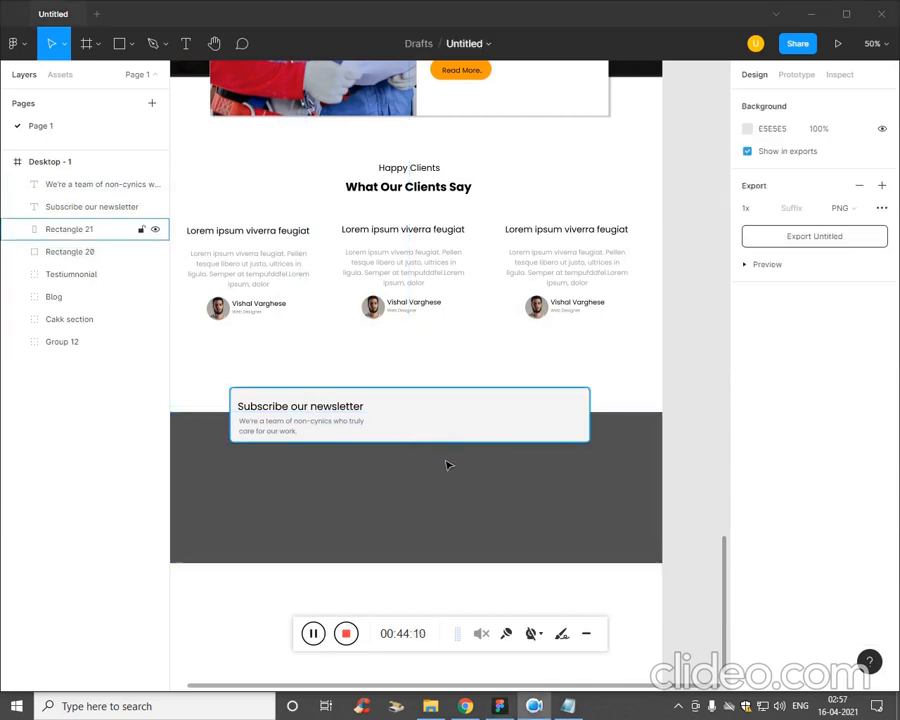
# Draw a rectangle about 341 × 71 beside the newsletter text for the e-mail input field.
pyautogui.click(134, 44)
pyautogui.click(138, 78)
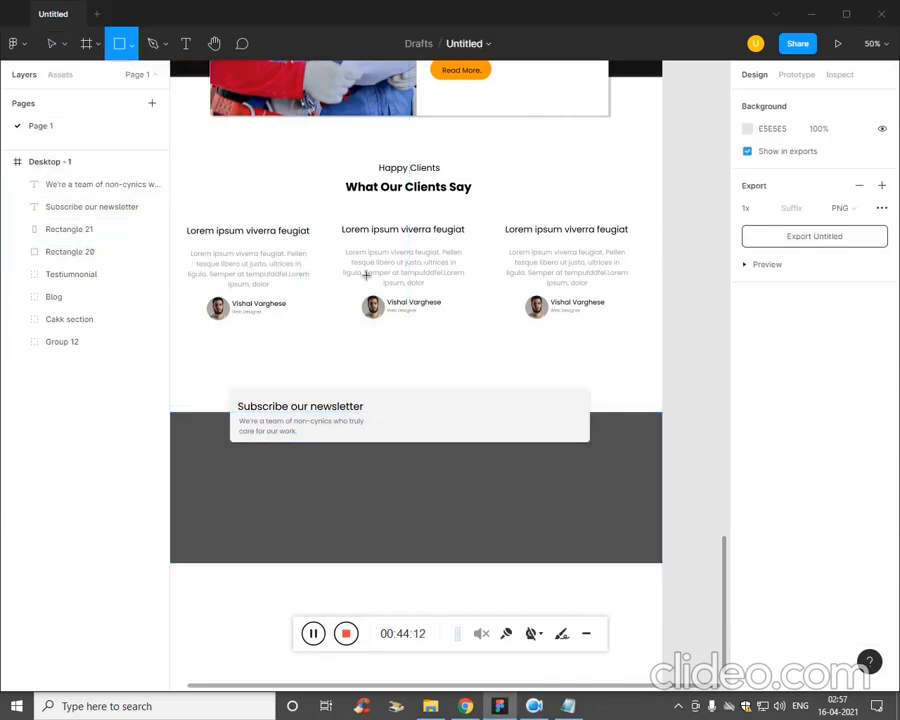
pyautogui.moveTo(385, 408); pyautogui.dragTo(503, 432)
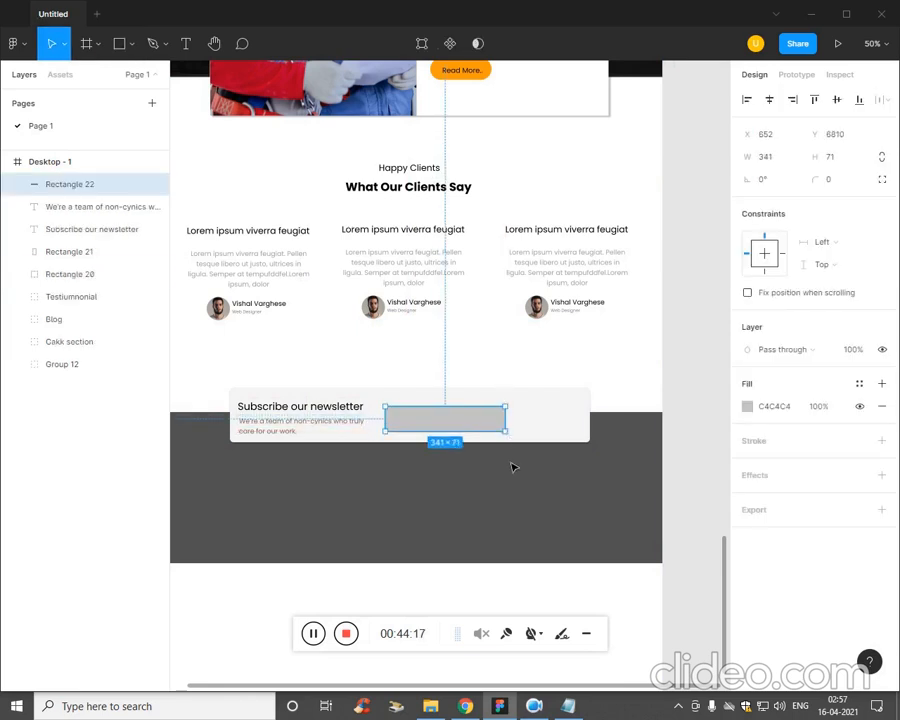
# Add an "Email Address" text label at the left end of the input field rectangle.
pyautogui.scroll(3, 511, 466)
pyautogui.scroll(-1, 480, 510)
pyautogui.click(440, 478)
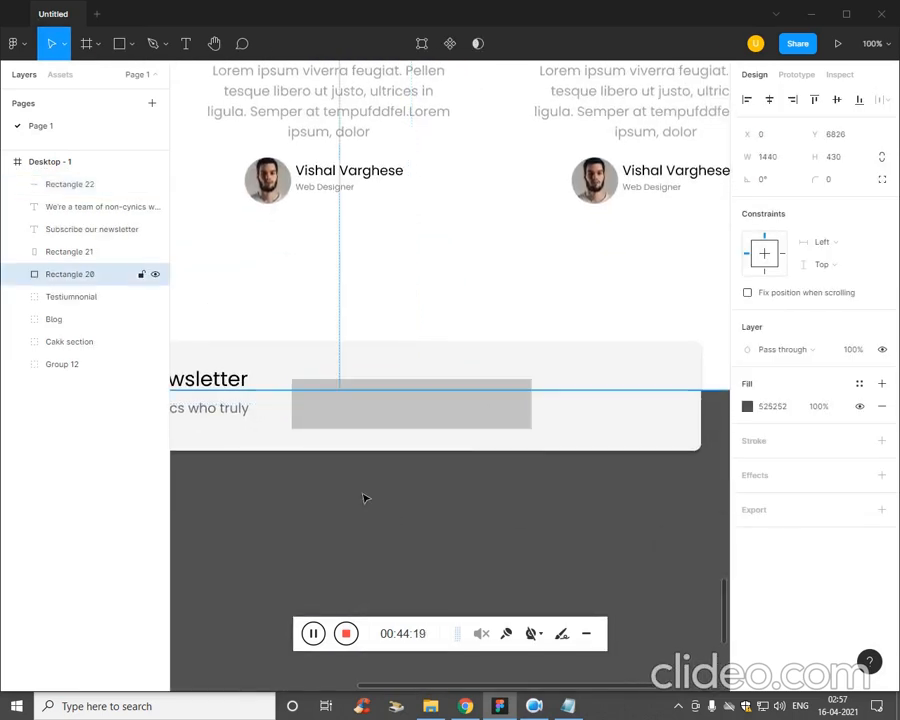
pyautogui.press('t')
pyautogui.click(322, 411)
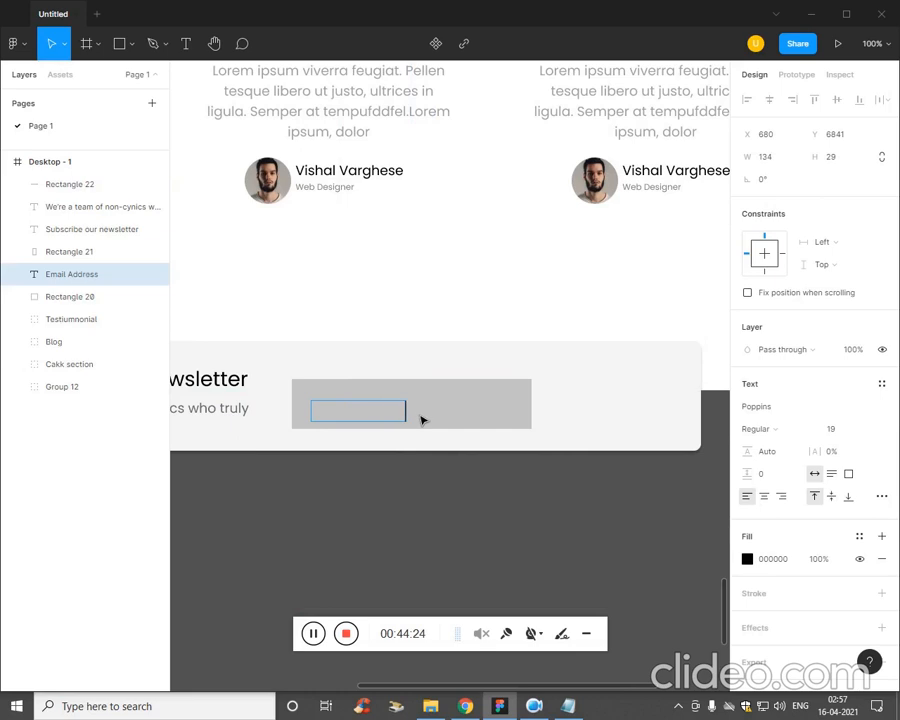
pyautogui.press('Return')
pyautogui.press('BackSpace')
# Move the Email Address text layer to the top of the Desktop - 1 layers, above Rectangle 22.
pyautogui.click(24, 480)
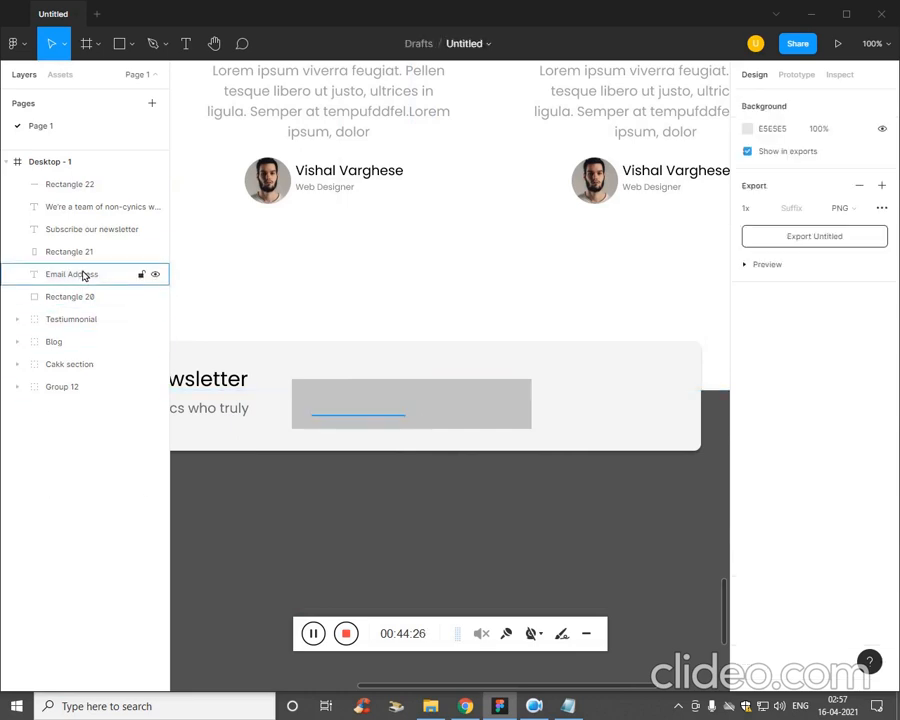
pyautogui.moveTo(83, 276); pyautogui.dragTo(84, 182)
pyautogui.click(344, 516)
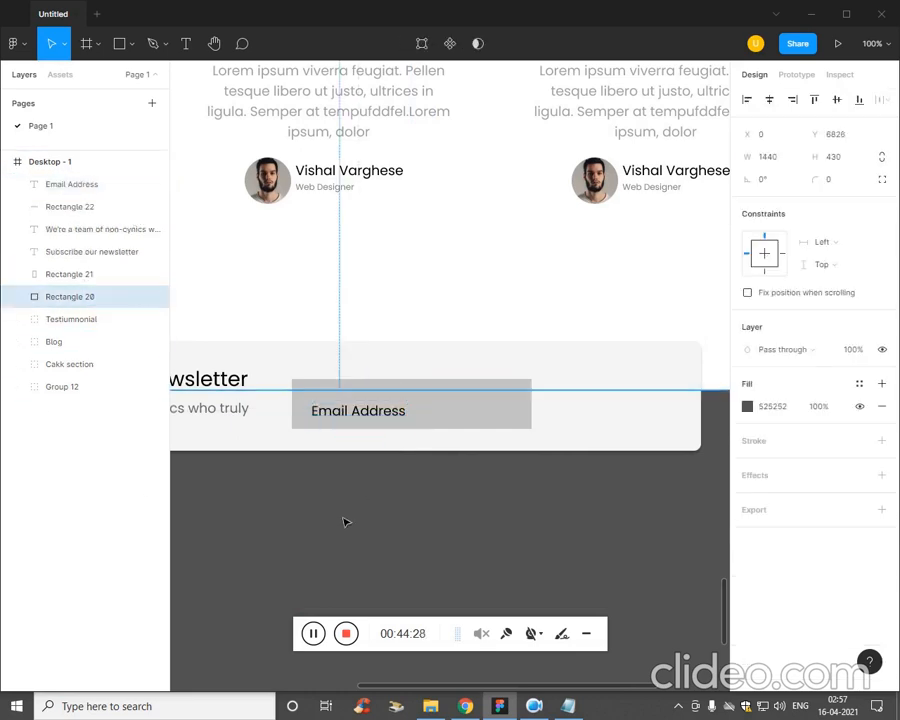
# Nudge the "Email Address" label up to Y 6834 to centre it vertically in the input field.
pyautogui.click(380, 416)
pyautogui.press('Up')
pyautogui.press('Up')
pyautogui.press('Up')
pyautogui.press('Up')
pyautogui.press('Up')
pyautogui.press('Up')
pyautogui.press('Up')
pyautogui.press('Up')
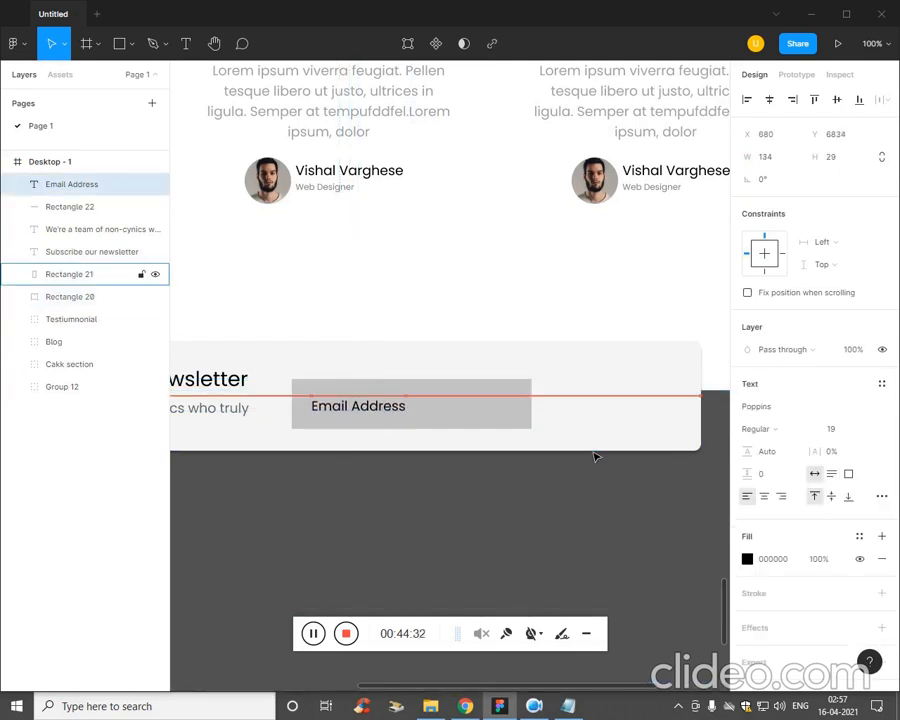
pyautogui.press('Down')
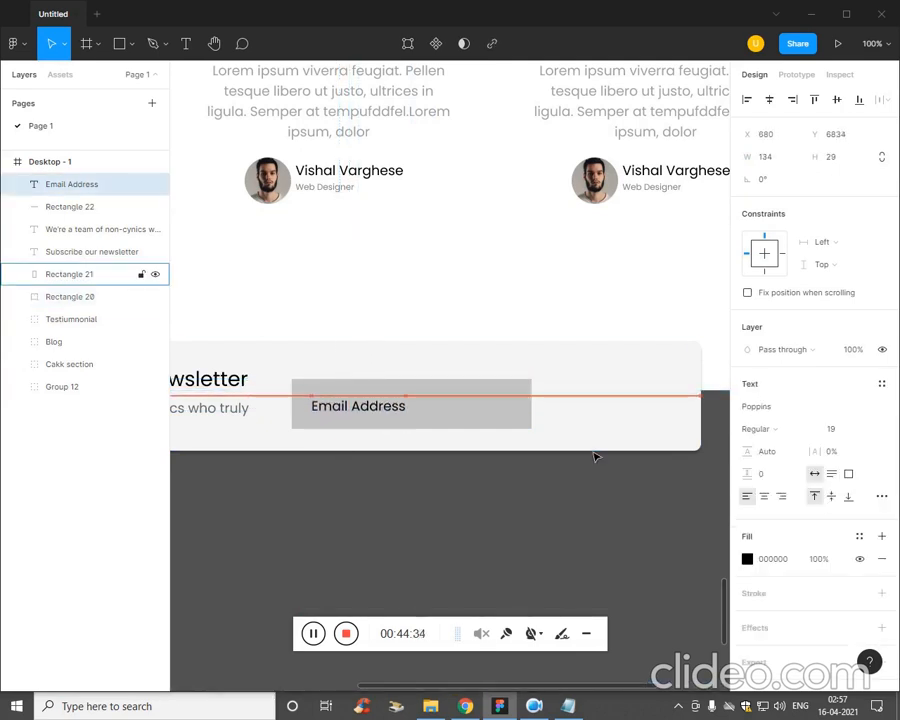
# Change the "Email Address" label's fill to grey 797979.
pyautogui.click(747, 559)
pyautogui.moveTo(580, 460); pyautogui.dragTo(543, 457)
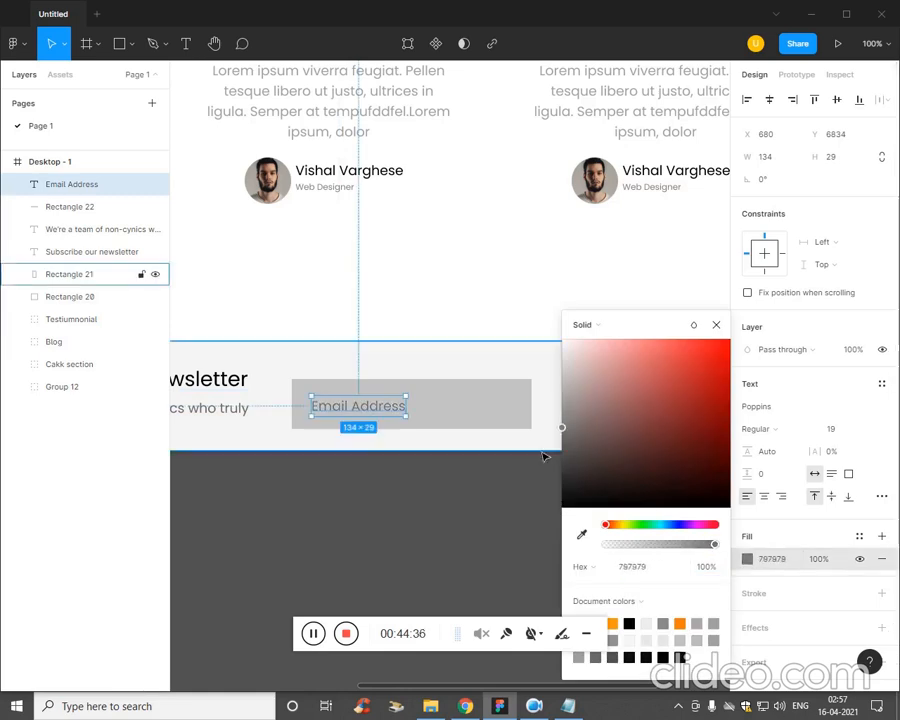
pyautogui.click(405, 533)
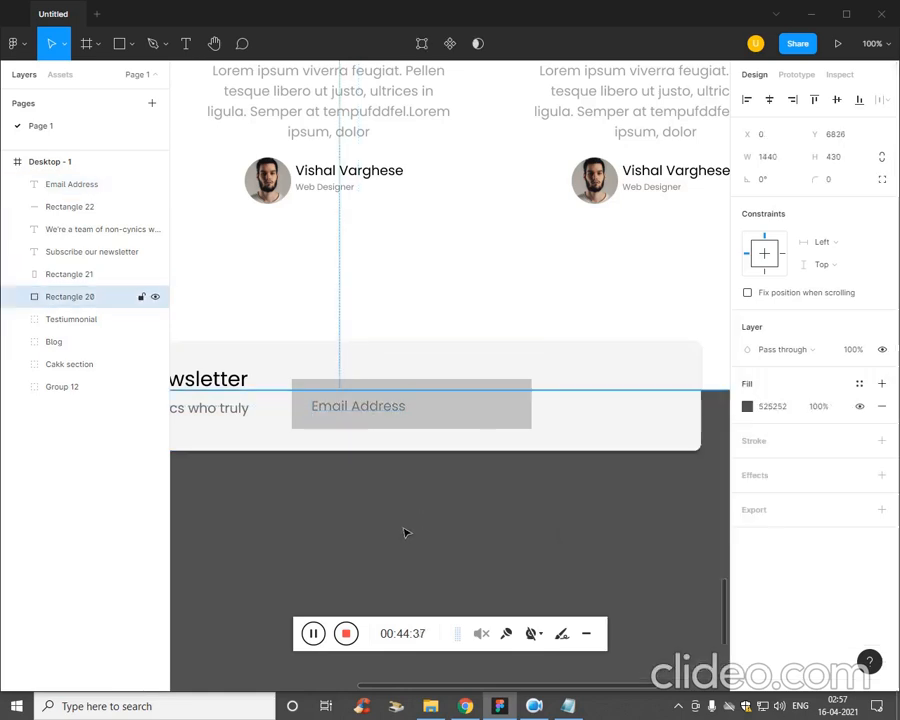
# Draw a button rectangle about 114 × 68 against the right edge of the e-mail input field.
pyautogui.click(131, 44)
pyautogui.click(122, 77)
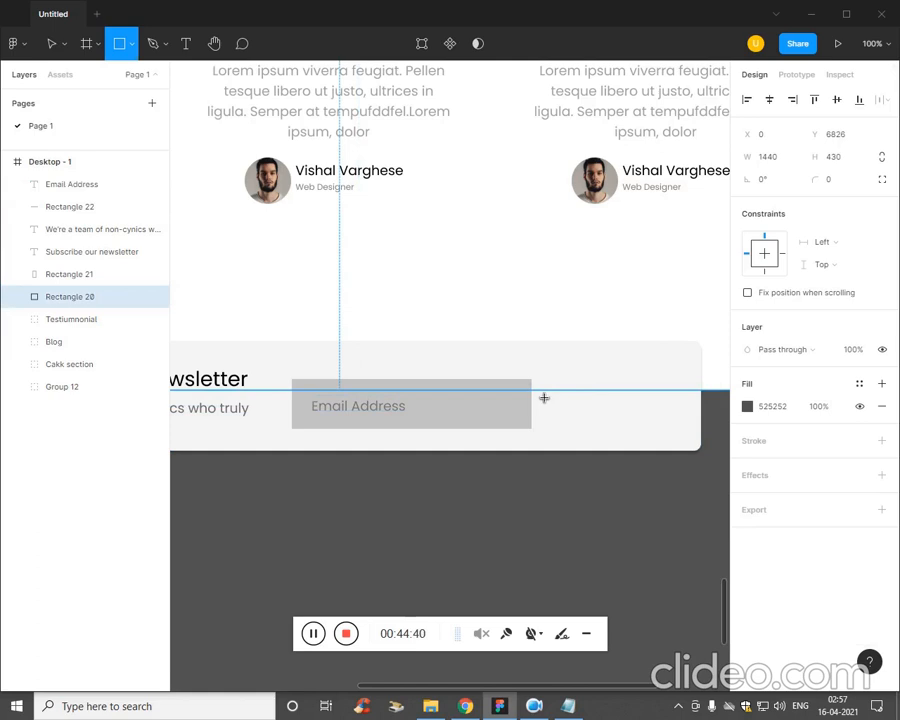
pyautogui.moveTo(533, 381); pyautogui.dragTo(614, 430)
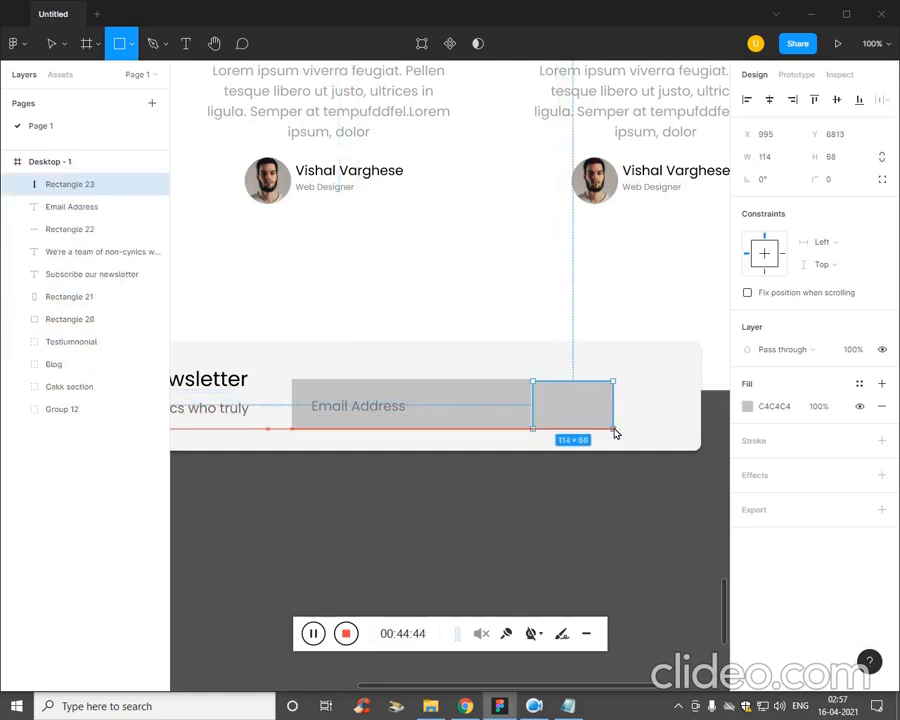
# Fill the new button rectangle with the document's orange colour FF9D0B.
pyautogui.click(745, 407)
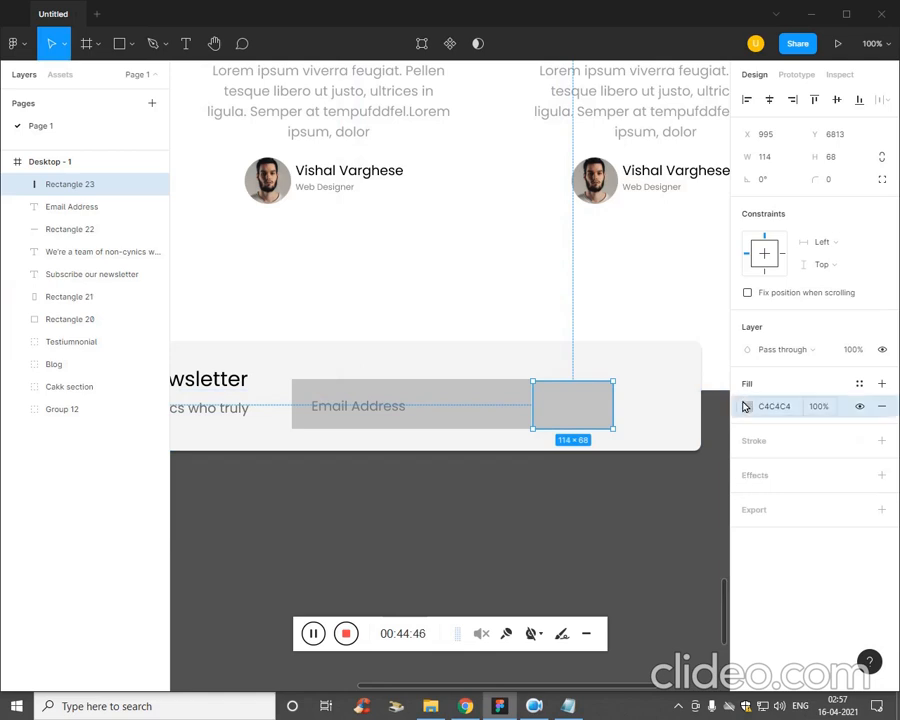
pyautogui.click(747, 407)
pyautogui.click(617, 623)
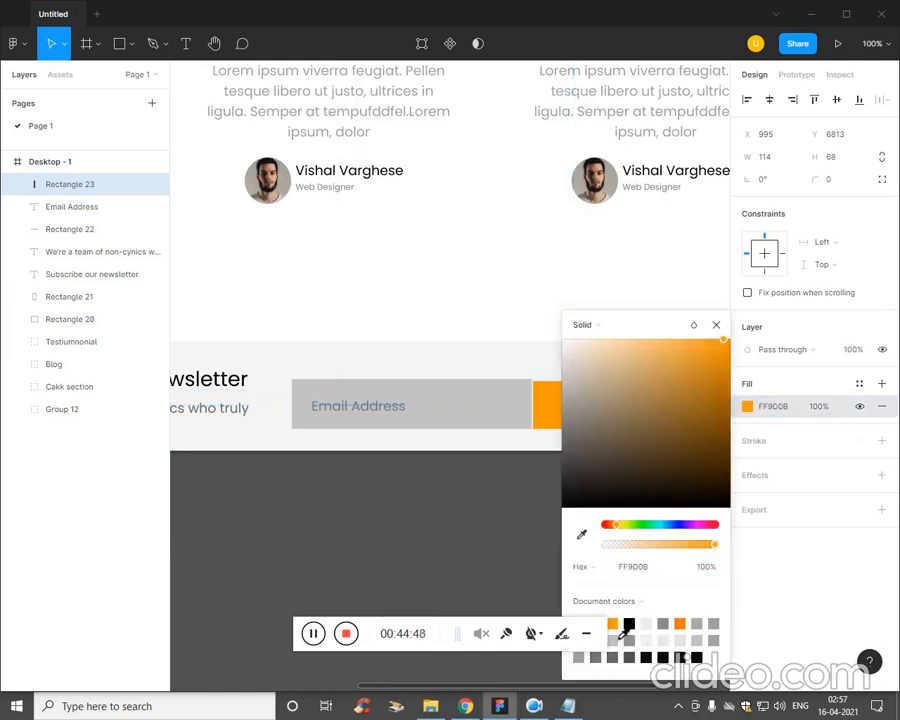
pyautogui.click(508, 540)
# Add the text "Submit" on the orange button and bring it in front of the button rectangle.
pyautogui.press('t')
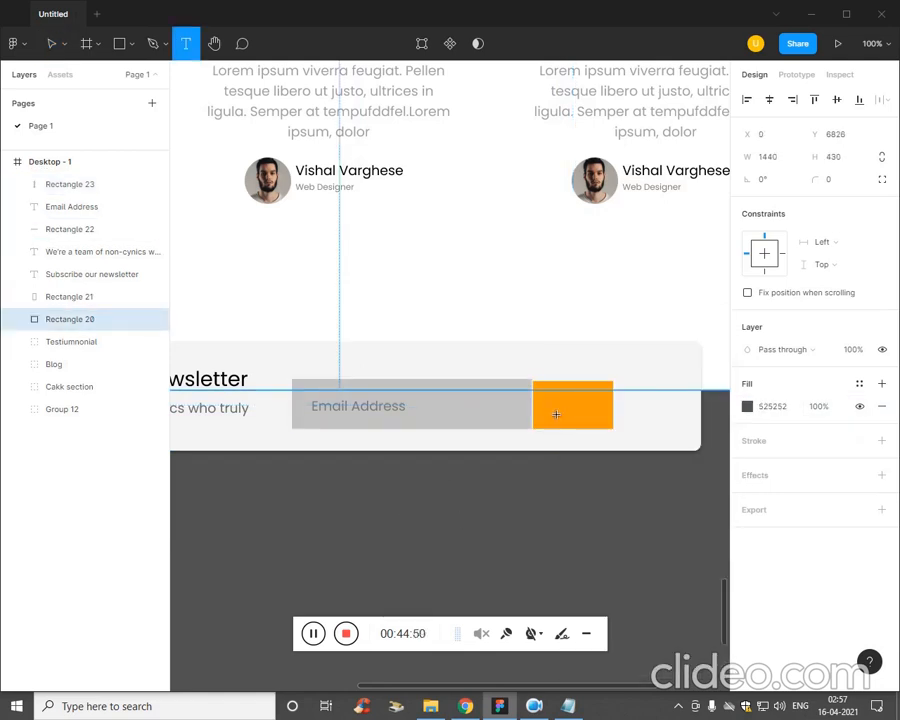
pyautogui.click(556, 414)
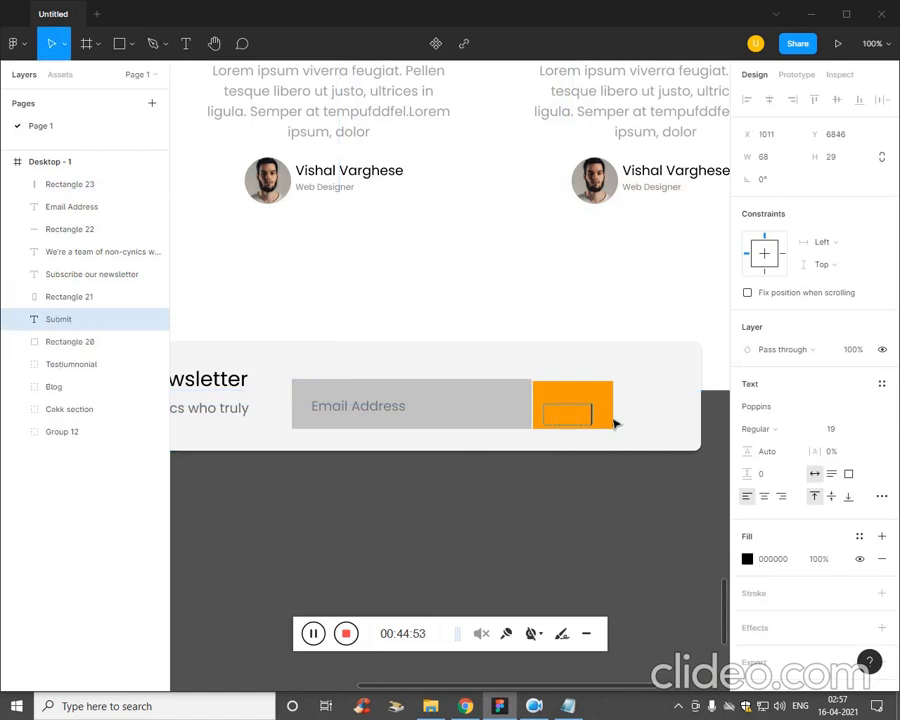
pyautogui.click(74, 522)
pyautogui.moveTo(66, 328); pyautogui.dragTo(96, 182)
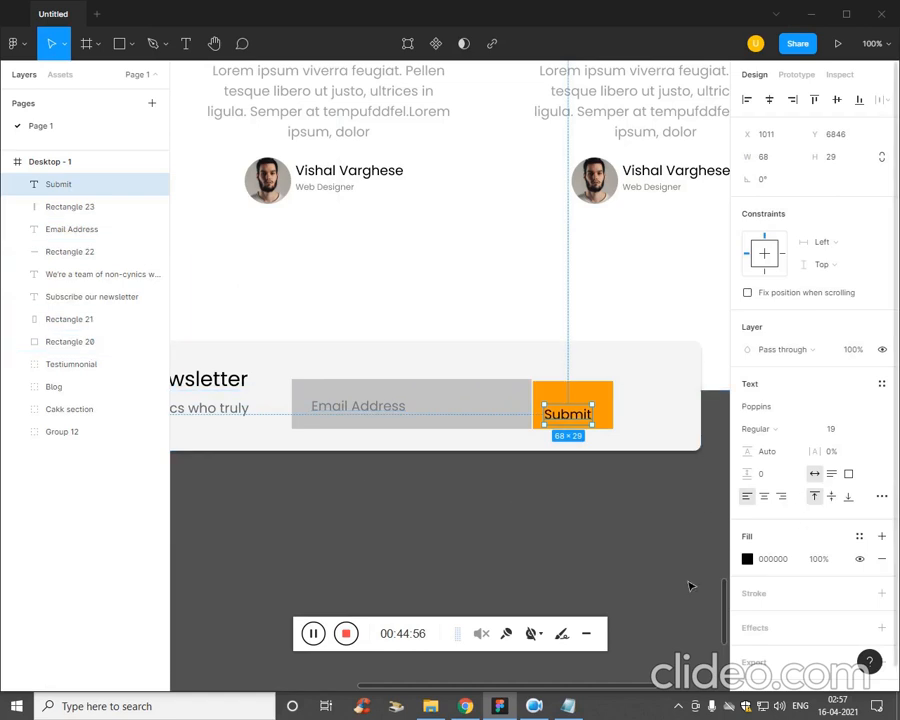
# Centre the "Submit" text horizontally and vertically on the orange button rectangle.
pyautogui.click(625, 440)
pyautogui.click(611, 427)
pyautogui.keyDown('shift'); pyautogui.click(590, 428); pyautogui.keyUp('shift')
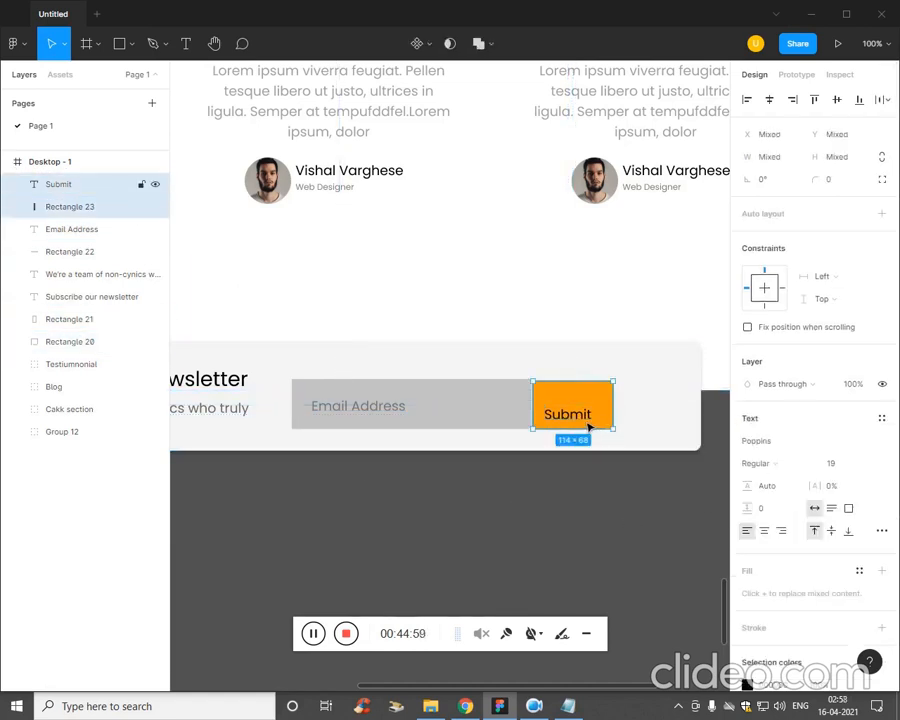
pyautogui.click(769, 99)
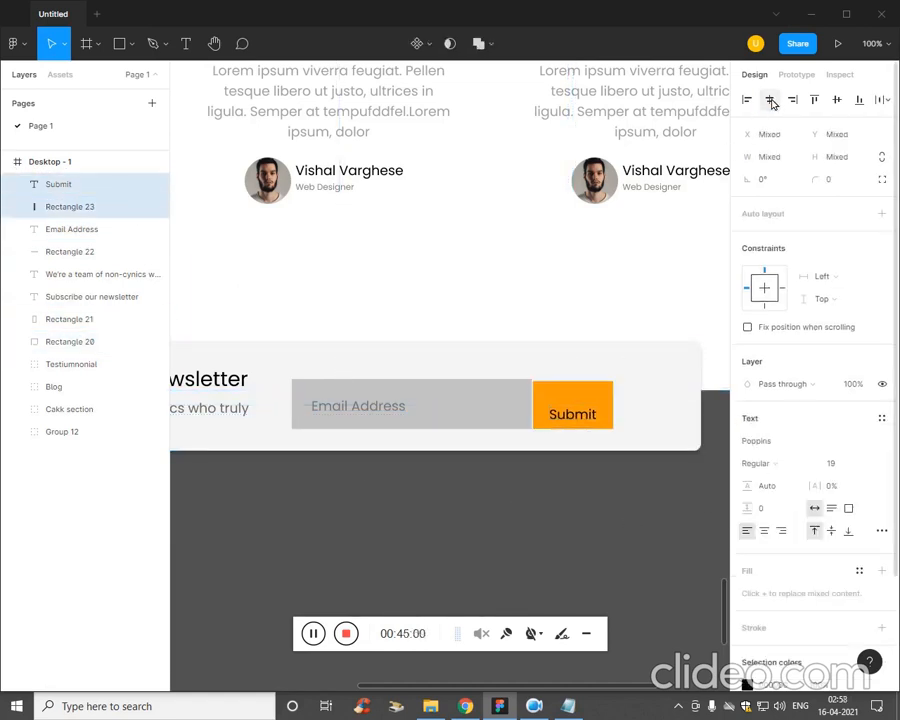
pyautogui.click(838, 102)
pyautogui.click(300, 458)
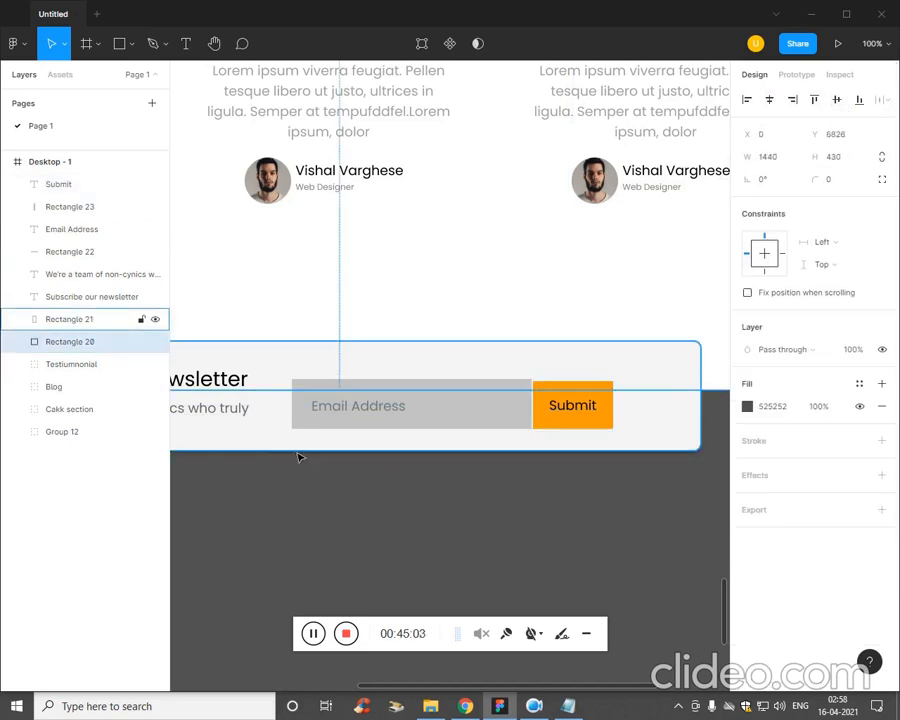
# Try to centre the "Email Address" label with the alignment commands, and undo the vertical alignment.
pyautogui.doubleClick(405, 412)
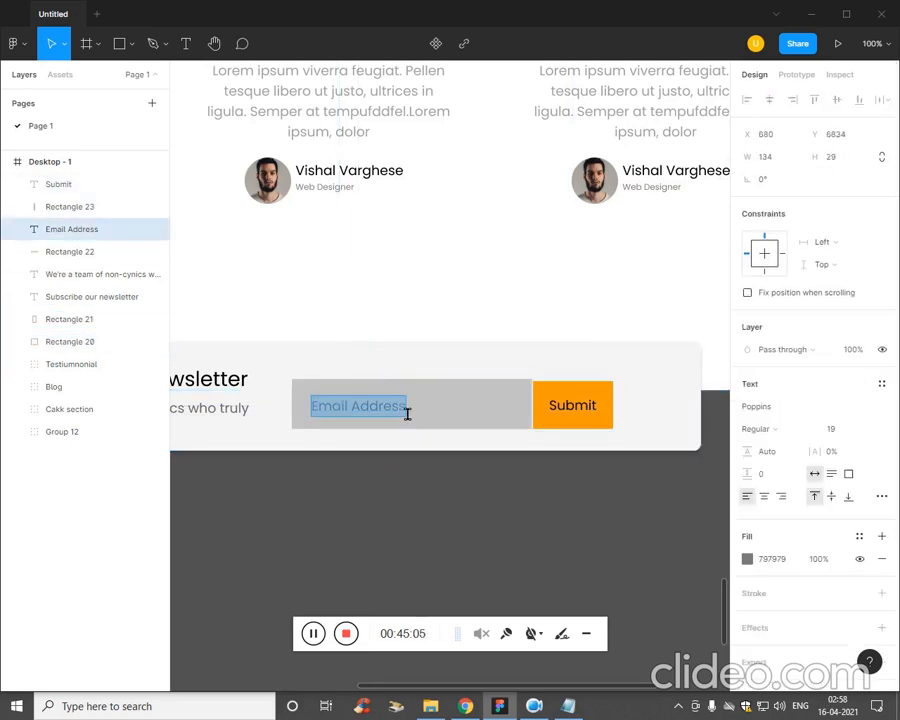
pyautogui.press('Escape')
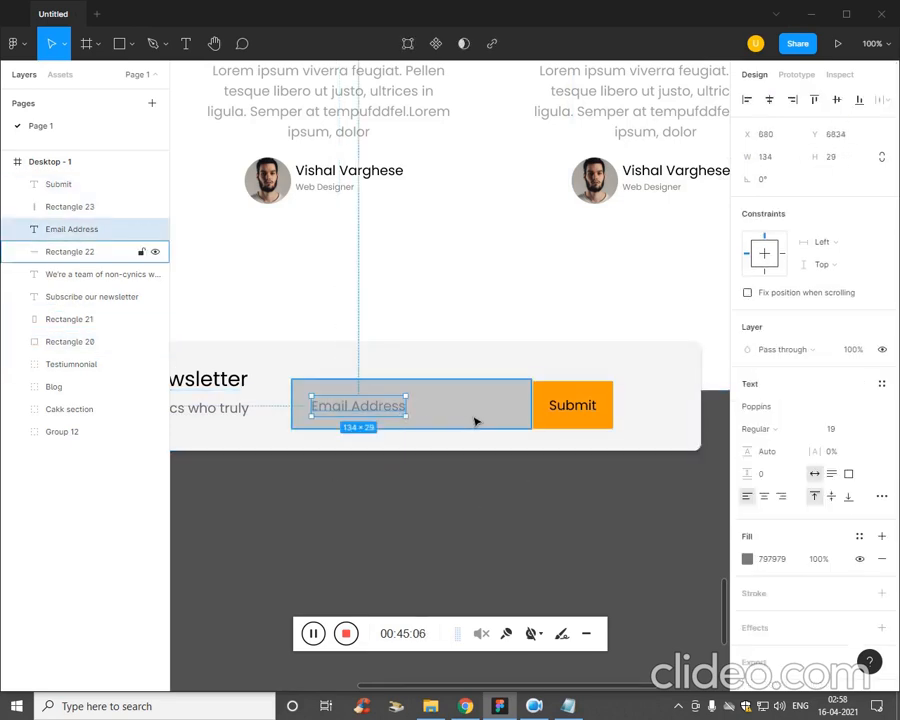
pyautogui.click(772, 100)
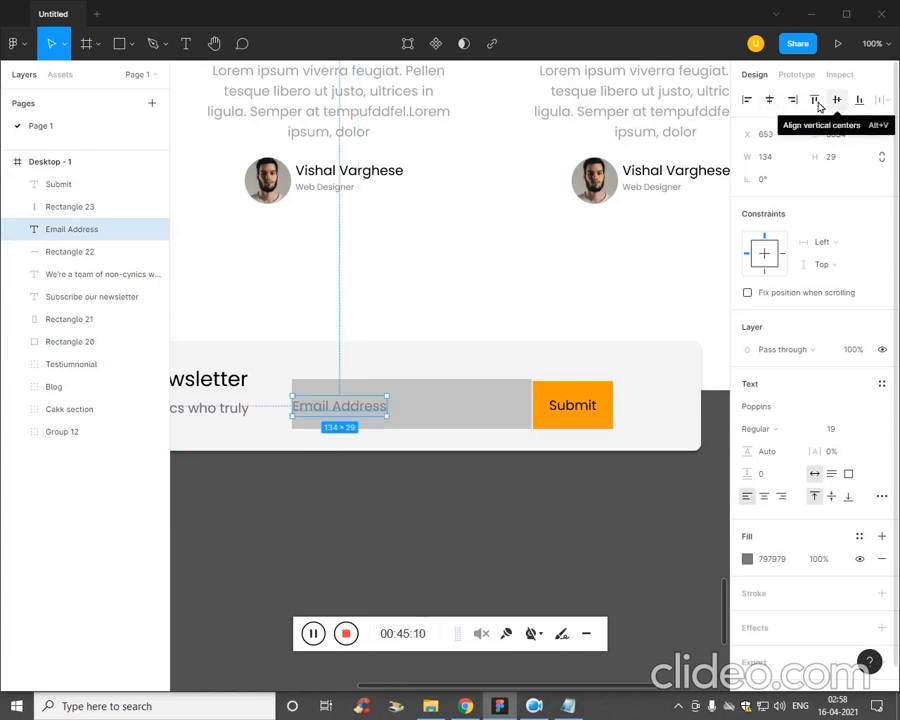
pyautogui.click(837, 103)
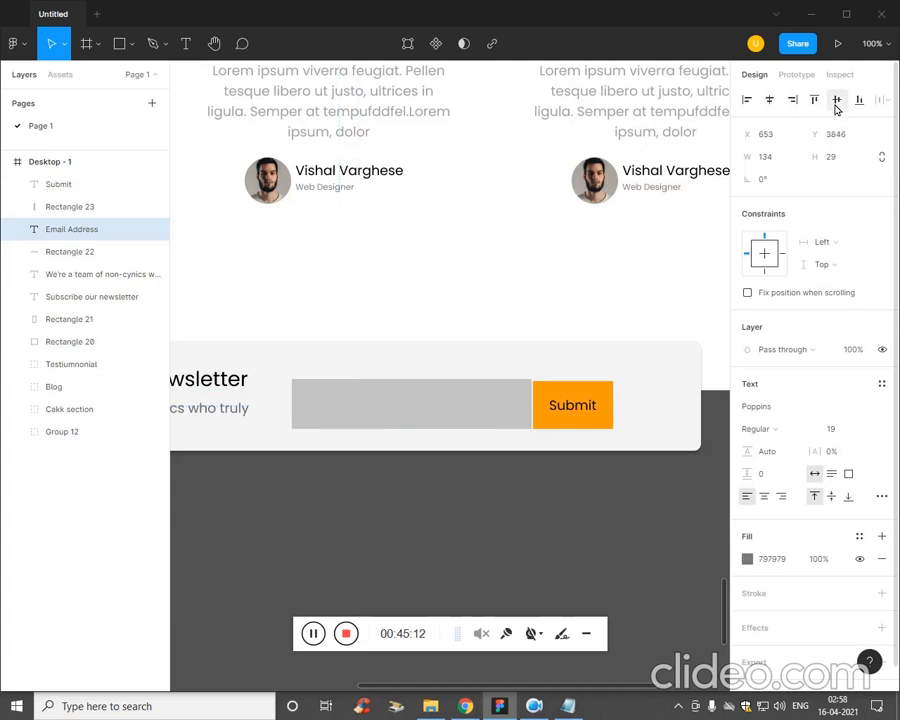
pyautogui.hotkey('ctrl', 'z')
# Move the "Email Address" label slightly inward from the left edge of the grey input field.
pyautogui.click(476, 424)
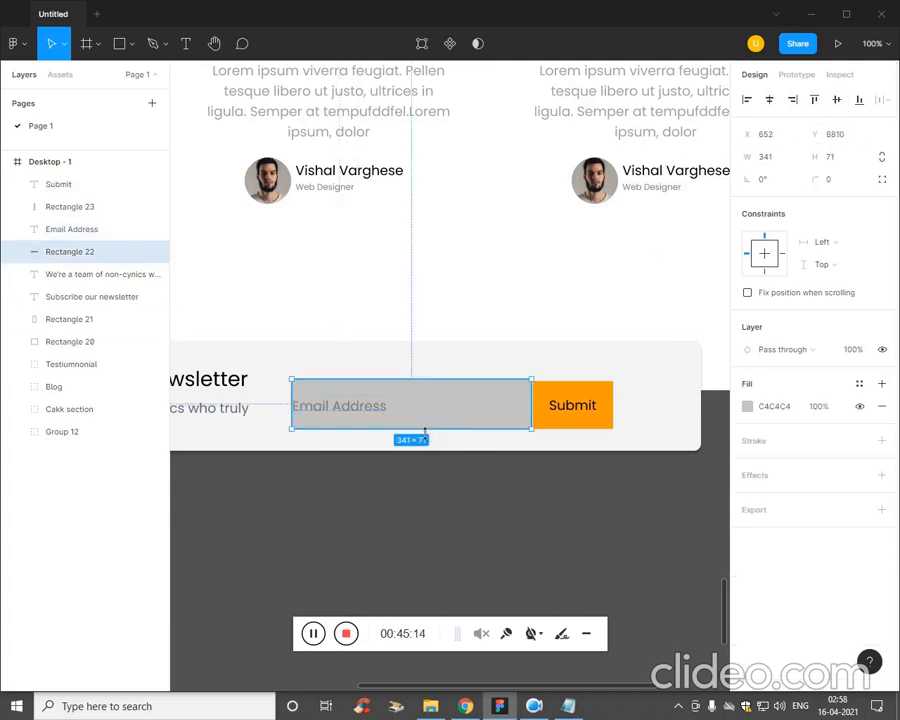
pyautogui.moveTo(374, 414)
pyautogui.mouseDown()
pyautogui.moveTo(413, 412)
pyautogui.moveTo(364, 414)
pyautogui.moveTo(452, 407)
pyautogui.moveTo(393, 410)
pyautogui.moveTo(391, 418)
pyautogui.mouseUp()
pyautogui.click(370, 416)
pyautogui.click(394, 460)
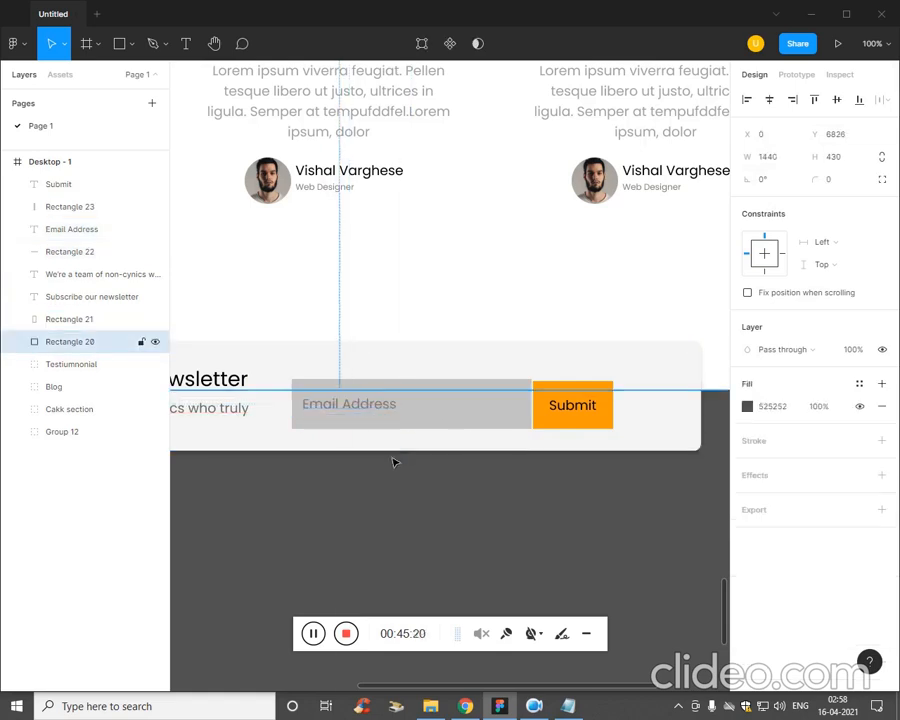
# Extend the orange button rectangle upward to 114 × 71 at Y 6810 and move it against the input field at X 988.
pyautogui.hotkey('ctrl', '-')
pyautogui.hotkey('ctrl', '+')
pyautogui.hotkey('ctrl', '+')
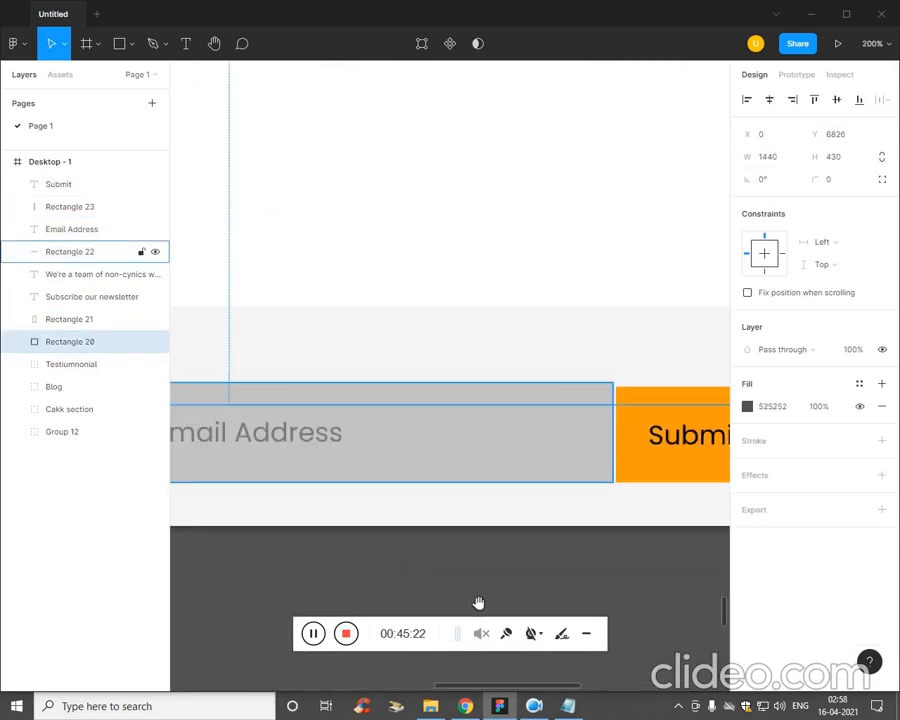
pyautogui.hscroll(3, 474, 552)
pyautogui.click(505, 487)
pyautogui.click(502, 469)
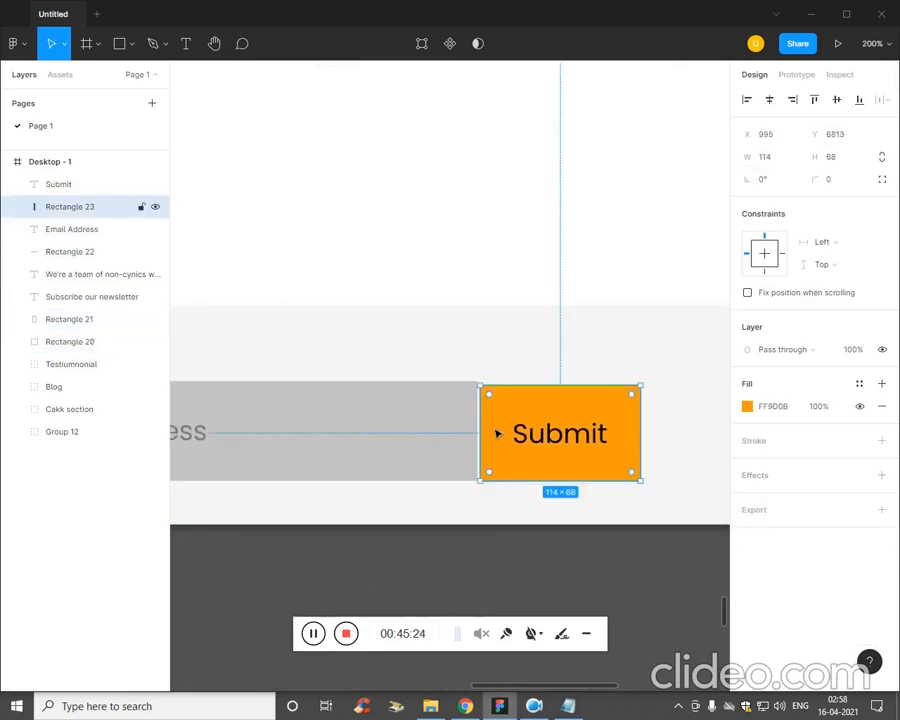
pyautogui.moveTo(527, 395); pyautogui.dragTo(528, 391)
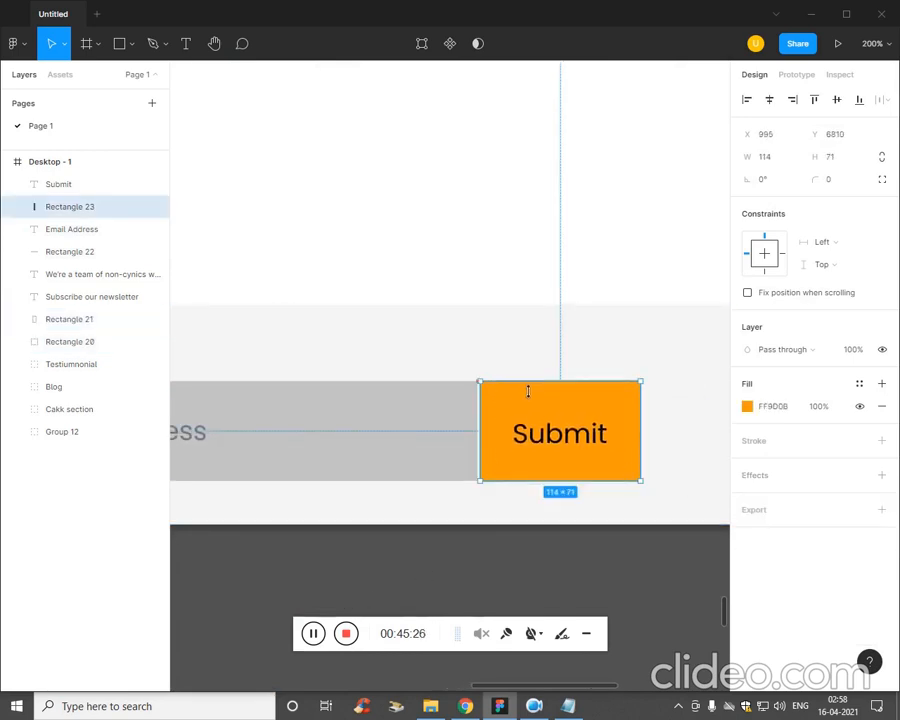
pyautogui.moveTo(504, 445); pyautogui.dragTo(494, 442)
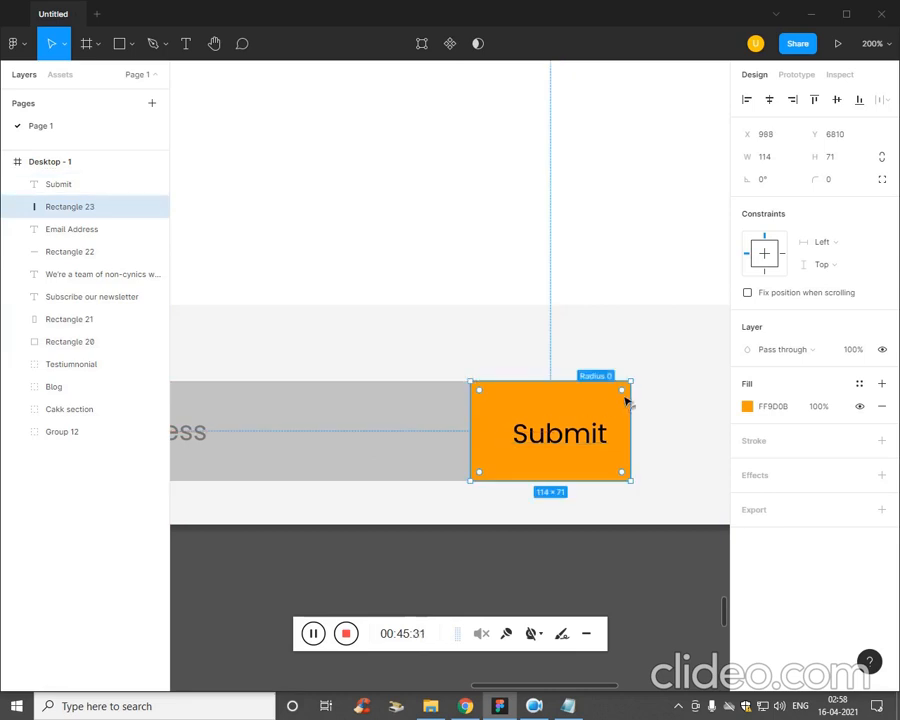
pyautogui.moveTo(626, 394)
pyautogui.mouseDown()
pyautogui.moveTo(615, 407)
pyautogui.moveTo(622, 403)
pyautogui.mouseUp()
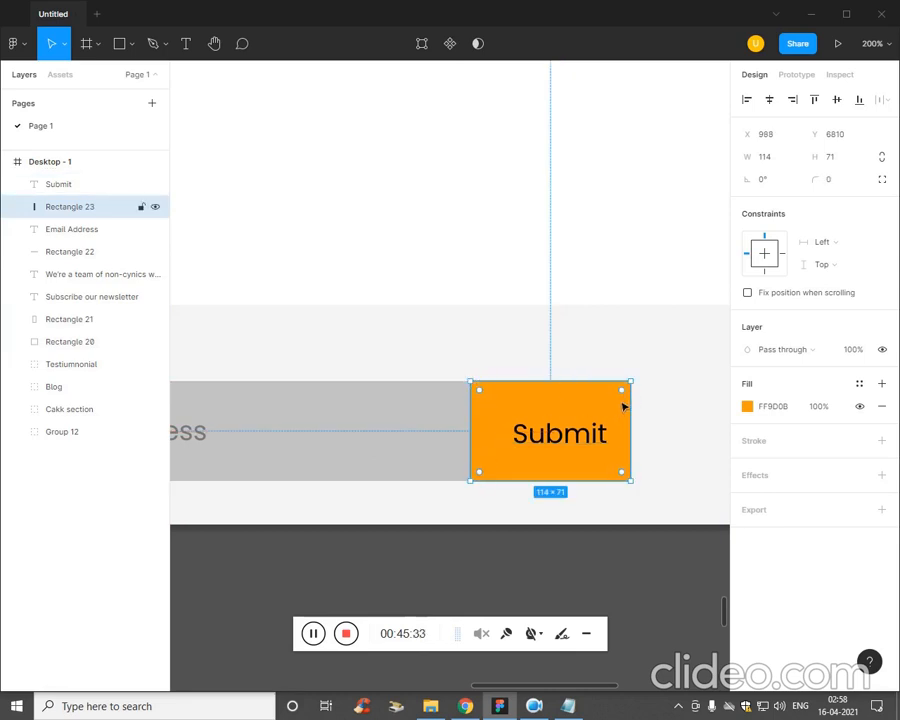
pyautogui.doubleClick(627, 397)
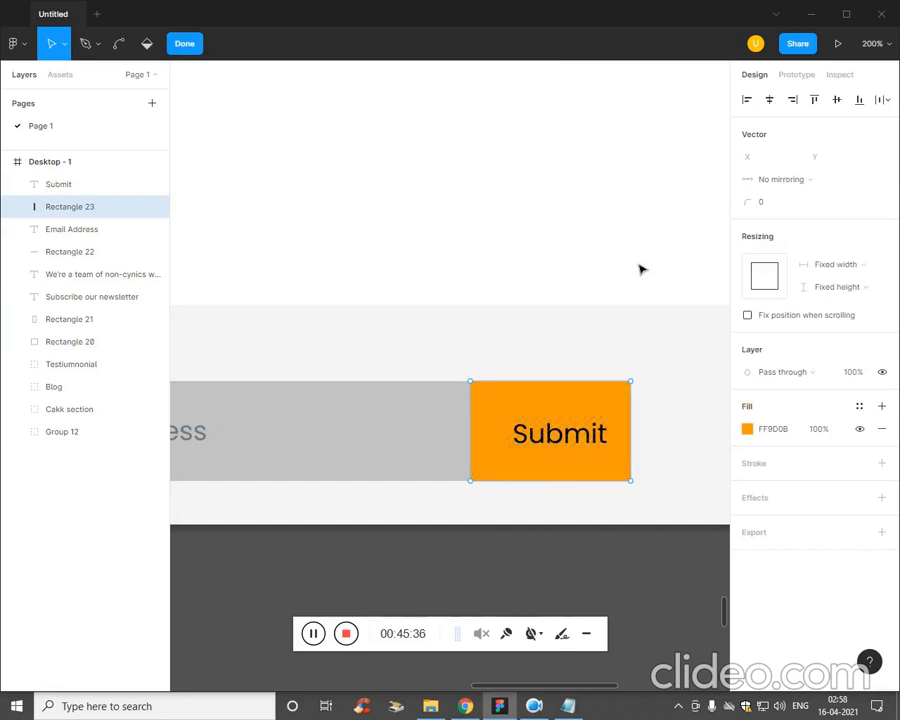
pyautogui.doubleClick(392, 468)
pyautogui.click(674, 413)
pyautogui.click(597, 426)
pyautogui.click(628, 412)
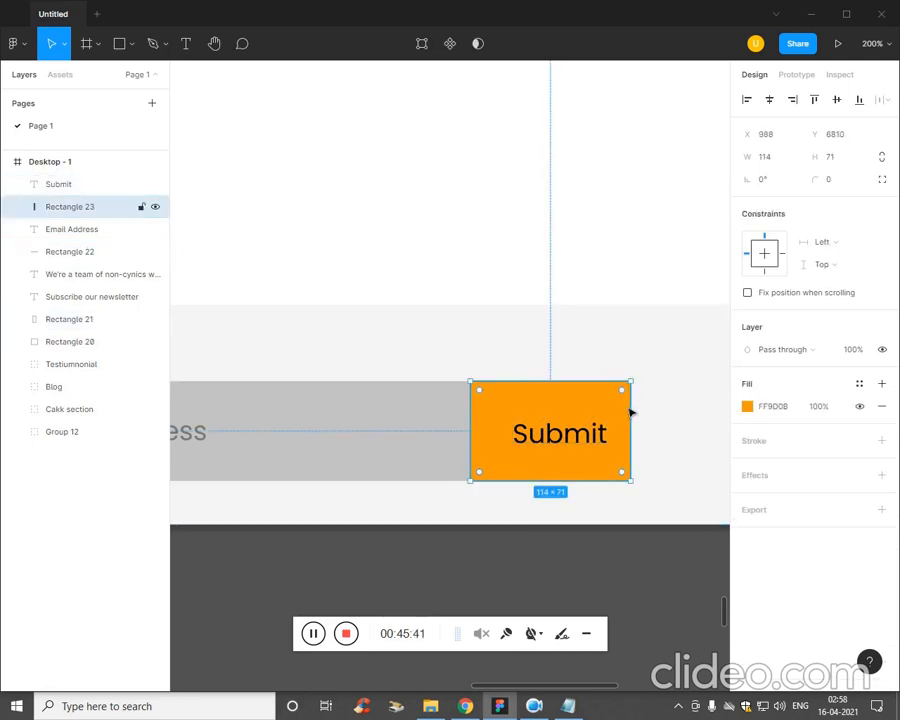
pyautogui.doubleClick(625, 400)
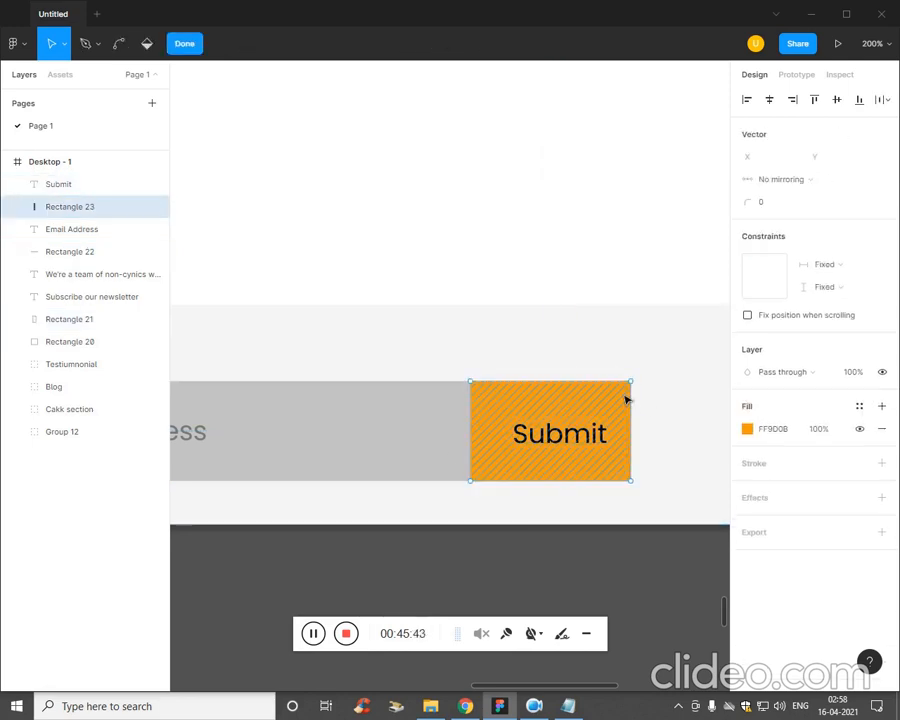
pyautogui.press('Escape')
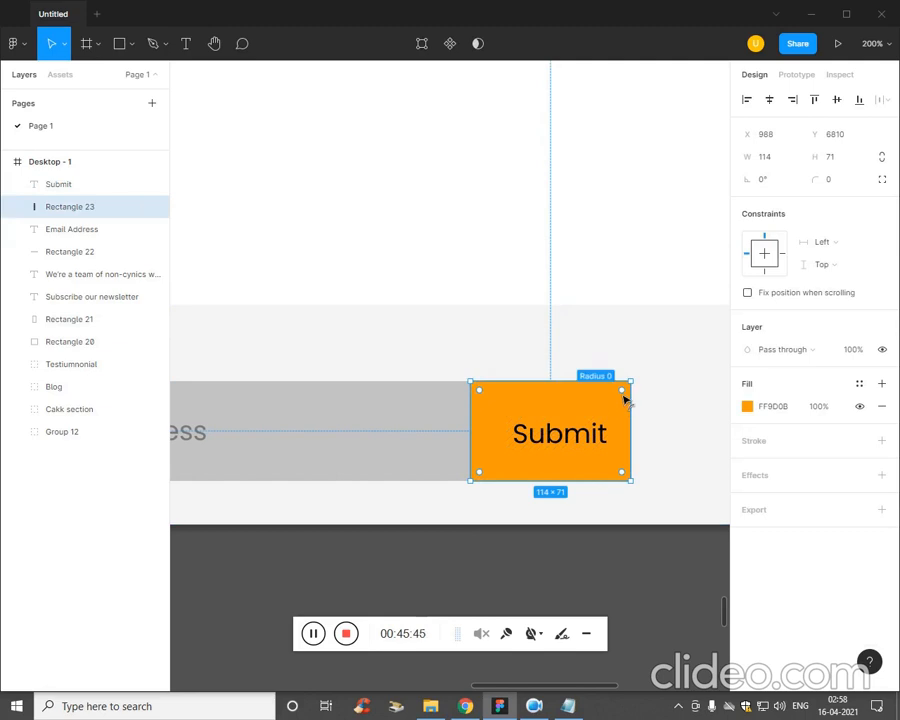
pyautogui.moveTo(625, 396)
pyautogui.mouseDown()
pyautogui.moveTo(625, 414)
pyautogui.moveTo(628, 402)
pyautogui.mouseUp()
pyautogui.doubleClick(628, 402)
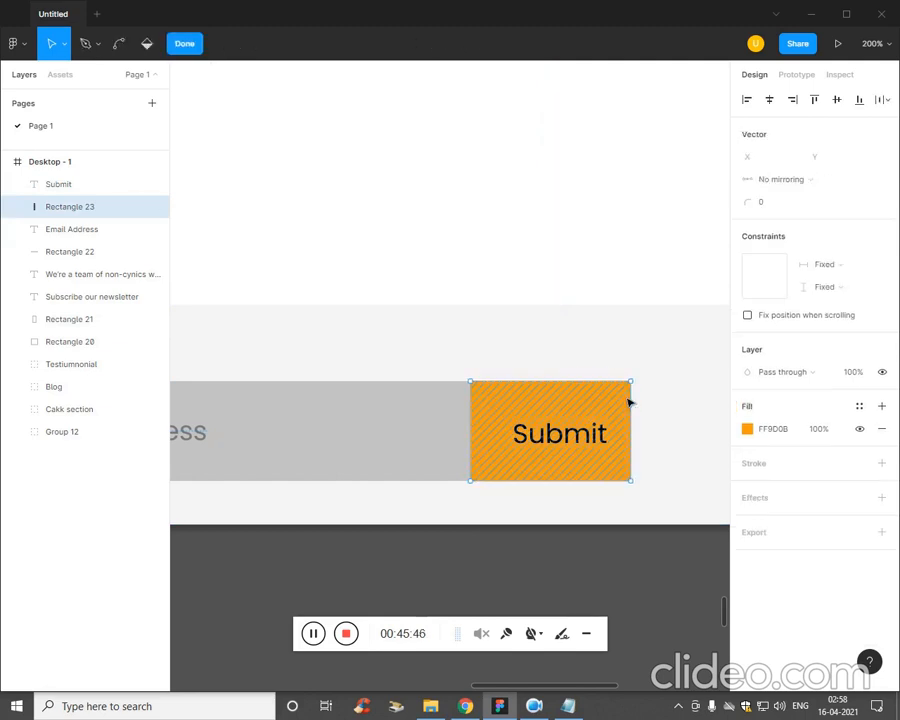
pyautogui.click(669, 418)
pyautogui.click(618, 398)
pyautogui.doubleClick(626, 396)
pyautogui.press('Escape')
pyautogui.click(653, 416)
pyautogui.click(628, 408)
# Round all corners of the orange button rectangle to a radius of 13.
pyautogui.hotkey('ctrl', '=')
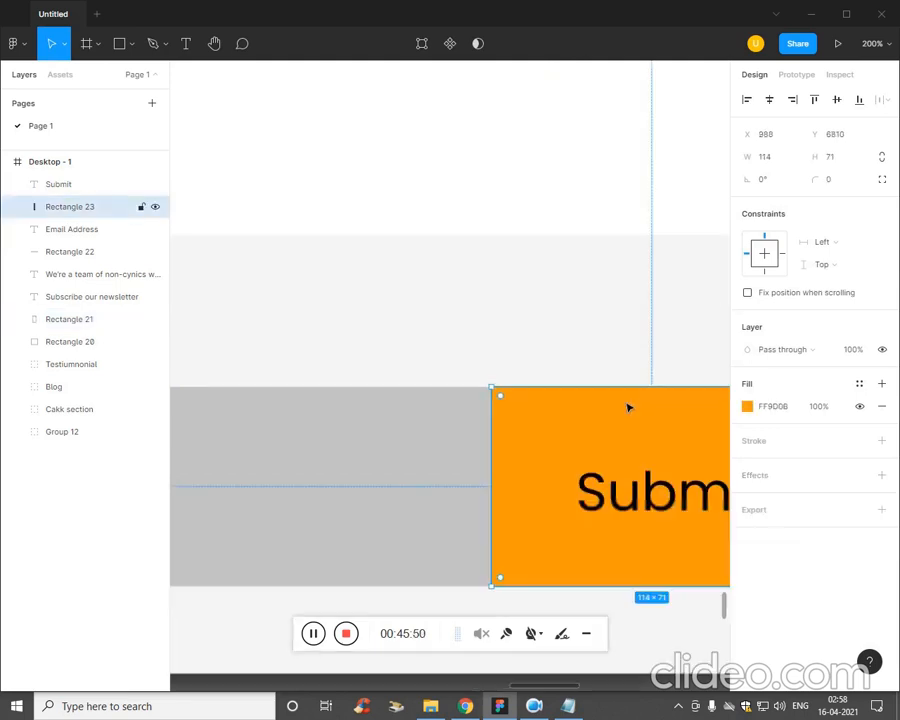
pyautogui.hotkey('ctrl', '=')
pyautogui.moveTo(720, 489)
pyautogui.mouseDown()
pyautogui.moveTo(376, 386)
pyautogui.moveTo(268, 330)
pyautogui.mouseUp()
pyautogui.moveTo(601, 394); pyautogui.dragTo(443, 363)
pyautogui.moveTo(556, 223)
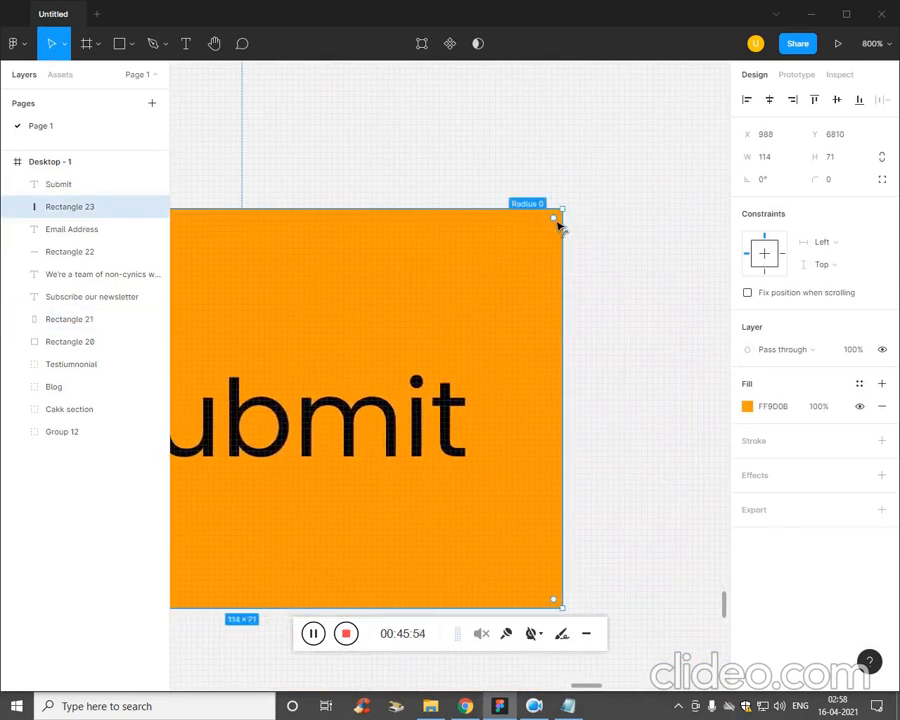
pyautogui.moveTo(558, 228); pyautogui.dragTo(500, 293)
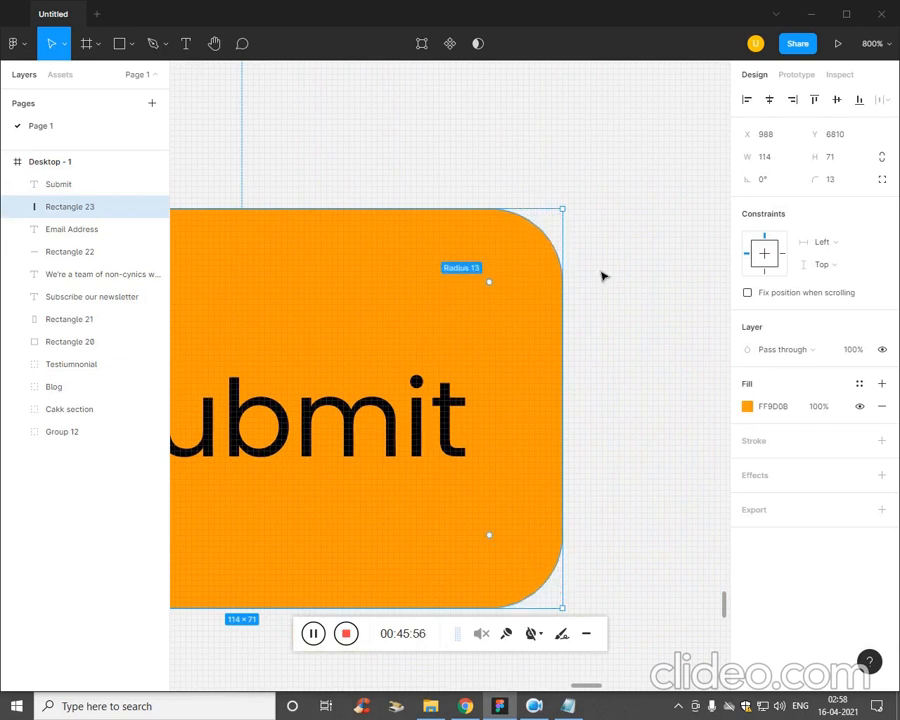
pyautogui.hotkey('ctrl', '-')
pyautogui.moveTo(477, 384); pyautogui.dragTo(528, 395)
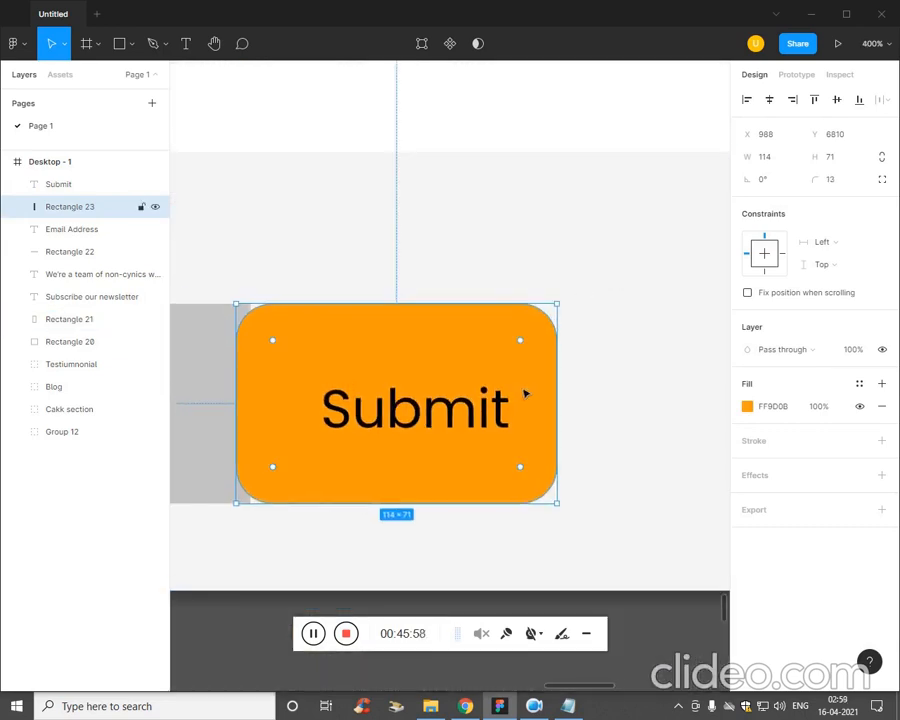
# Replace the button's uniform rounding with a radius of 15 on its upper-right corner and 3 on the other corners.
pyautogui.hotkey('ctrl', 'z')
pyautogui.hotkey('ctrl', 'shift', 'z')
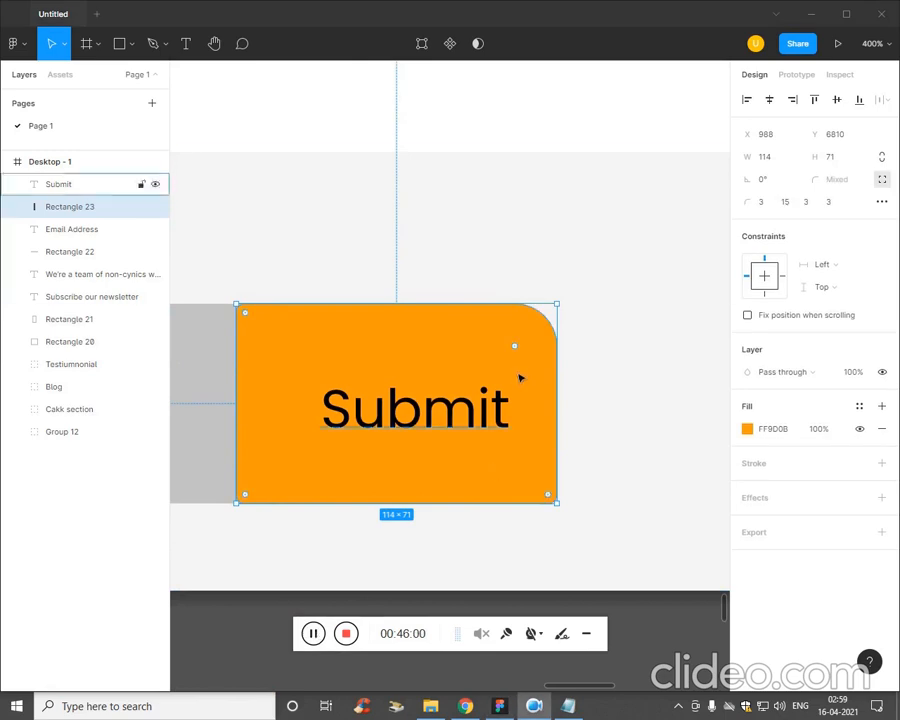
# Round only the lower-right corner of the orange button to match its upper-right corner.
pyautogui.moveTo(554, 503); pyautogui.dragTo(489, 484)
pyautogui.hotkey('ctrl', 'z')
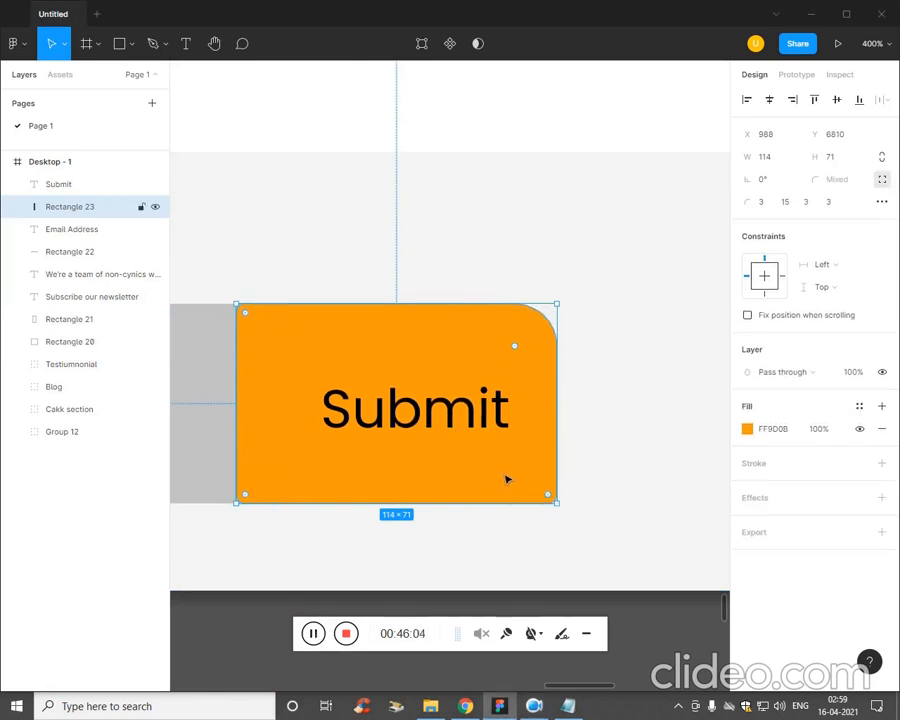
pyautogui.moveTo(548, 498); pyautogui.dragTo(526, 500)
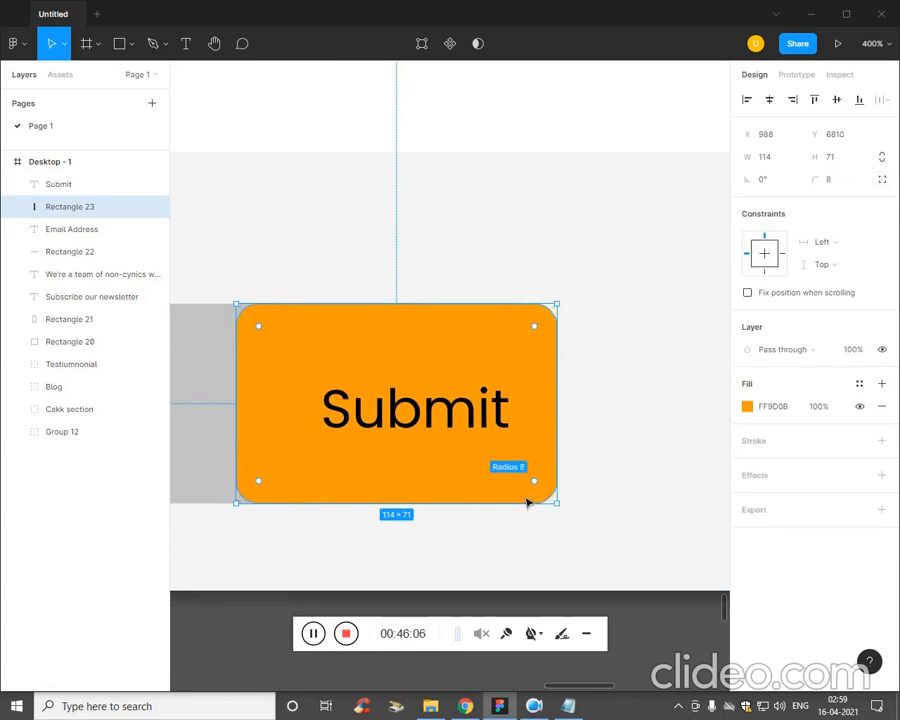
pyautogui.hotkey('ctrl', 'z')
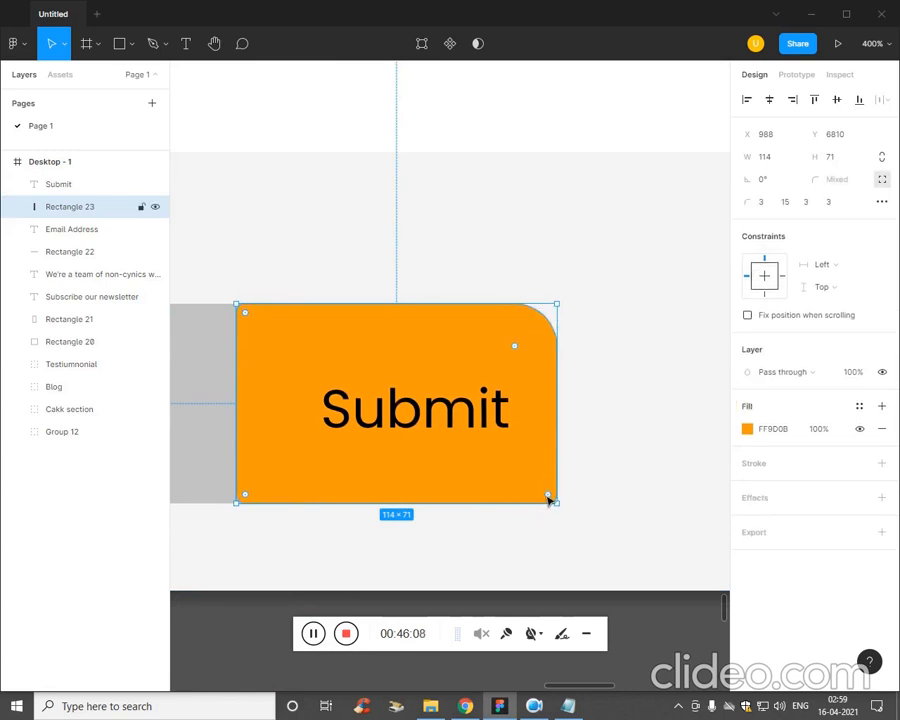
pyautogui.doubleClick(551, 499)
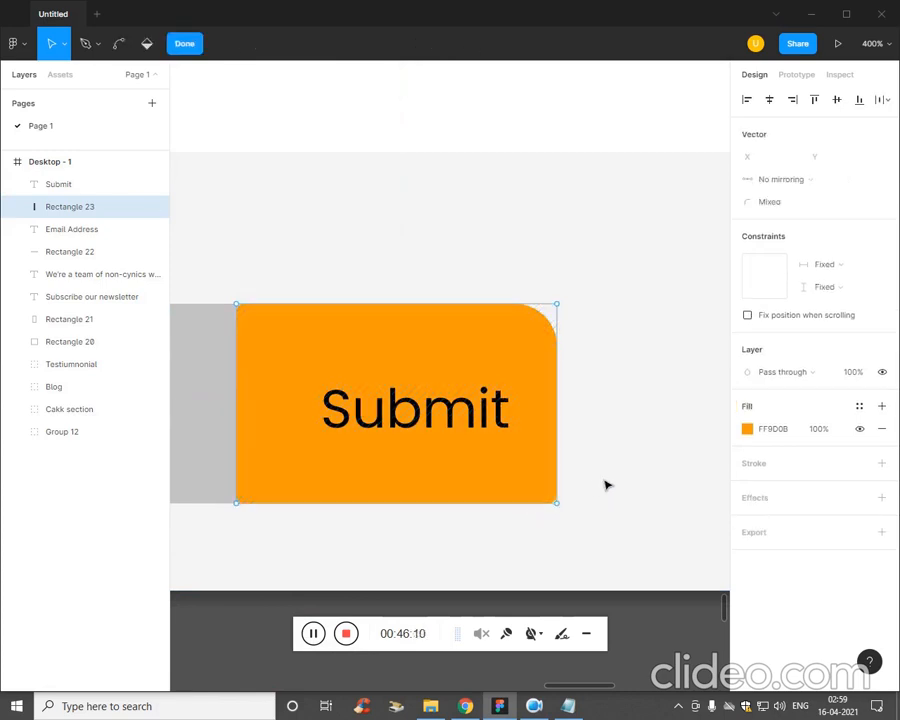
pyautogui.click(575, 541)
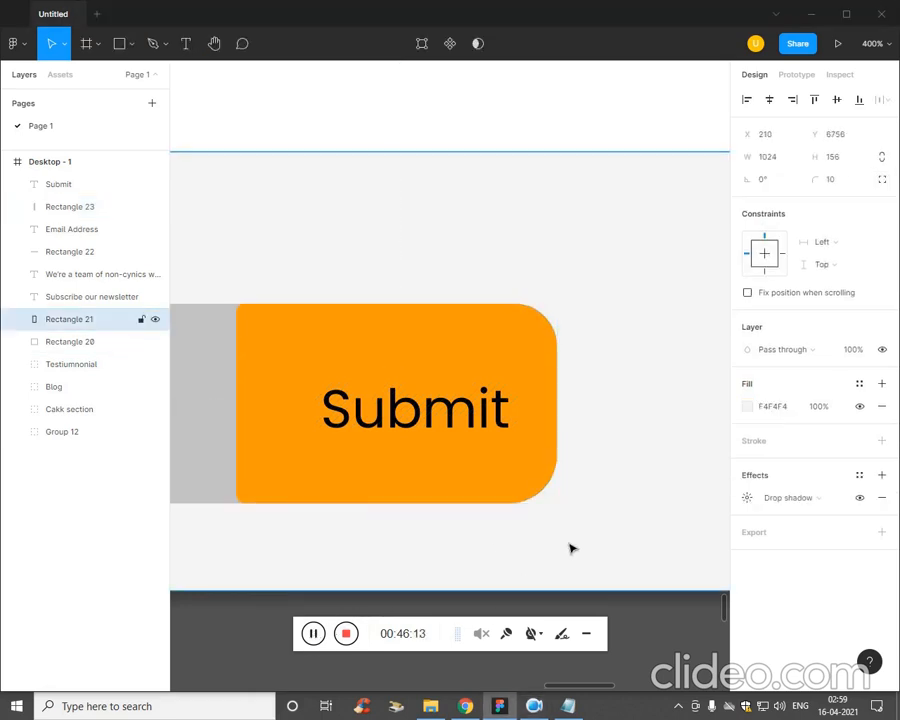
# Round the corners of the grey e-mail input rectangle to a radius of 14 and finish editing its shape.
pyautogui.hscroll(-10, 311, 568)
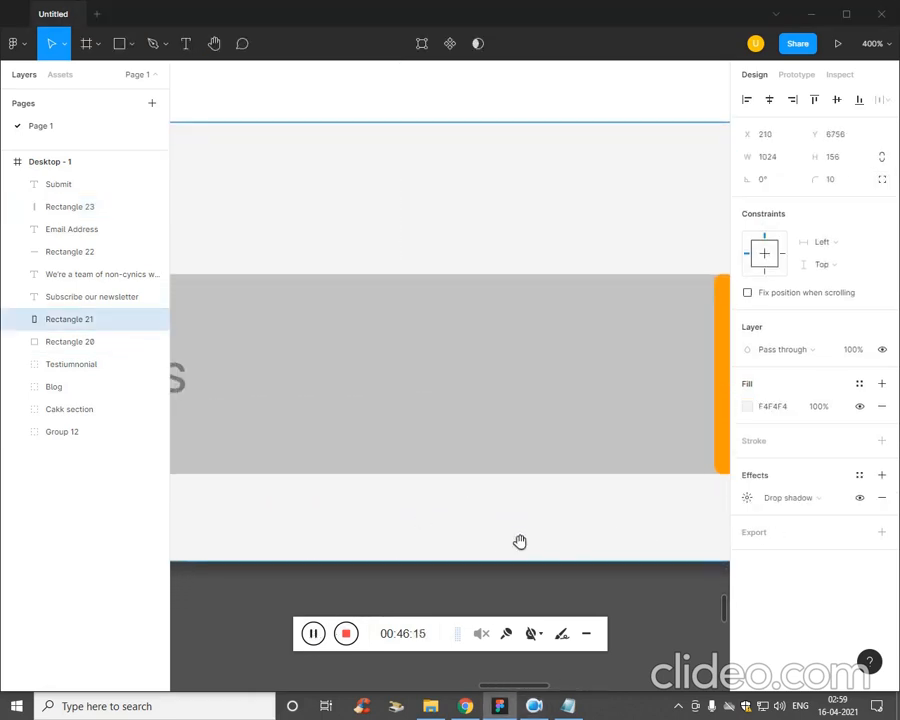
pyautogui.hscroll(-3, 447, 504)
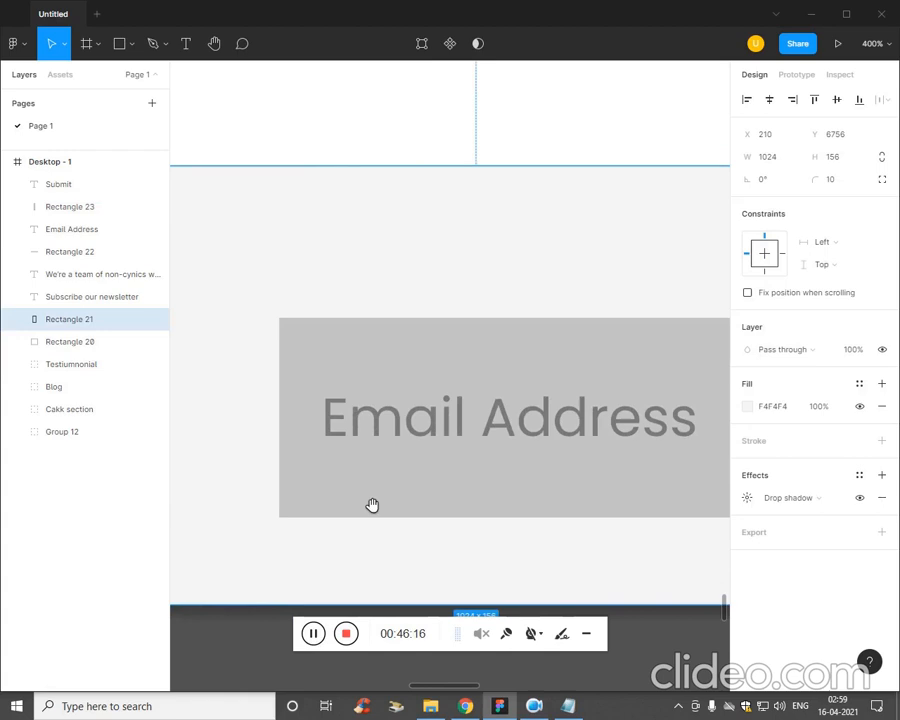
pyautogui.doubleClick(324, 386)
pyautogui.click(314, 364)
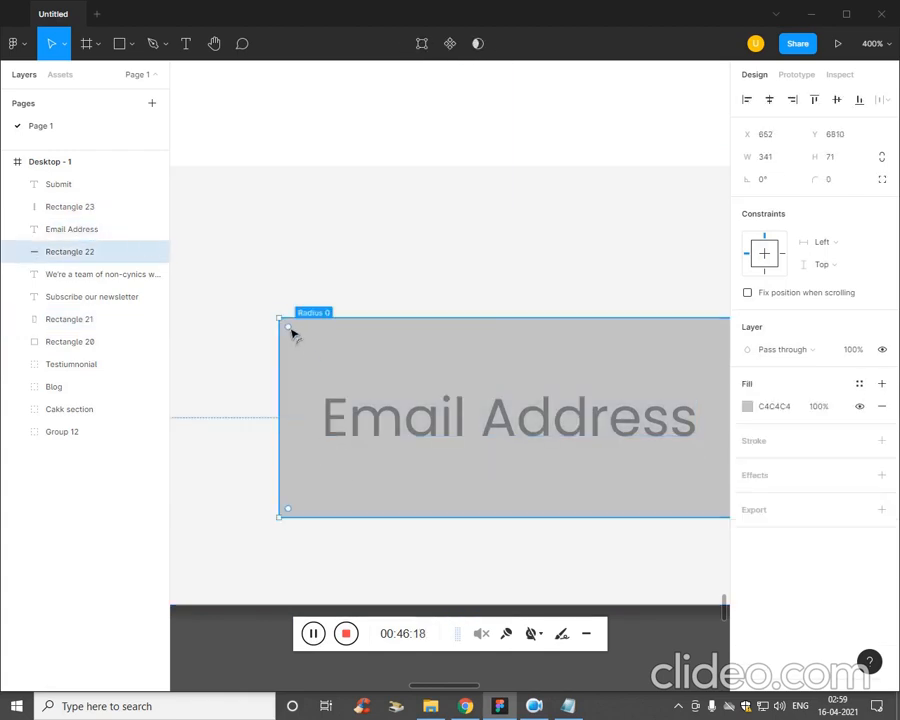
pyautogui.moveTo(298, 341); pyautogui.dragTo(323, 374)
pyautogui.moveTo(283, 343); pyautogui.dragTo(267, 331)
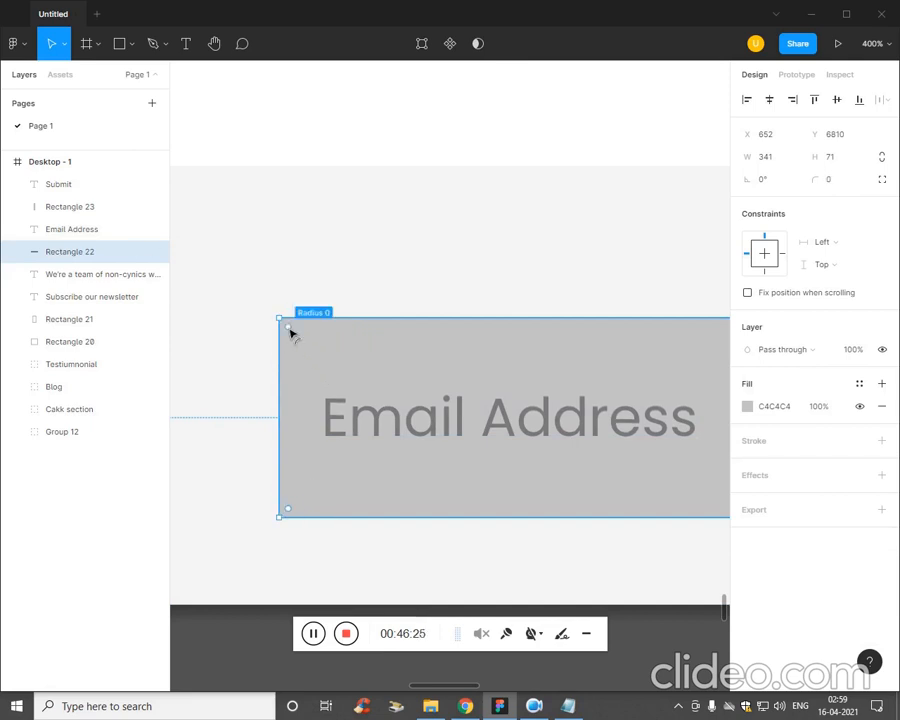
pyautogui.moveTo(297, 341)
pyautogui.mouseDown()
pyautogui.moveTo(309, 356)
pyautogui.moveTo(297, 342)
pyautogui.mouseUp()
pyautogui.doubleClick(291, 333)
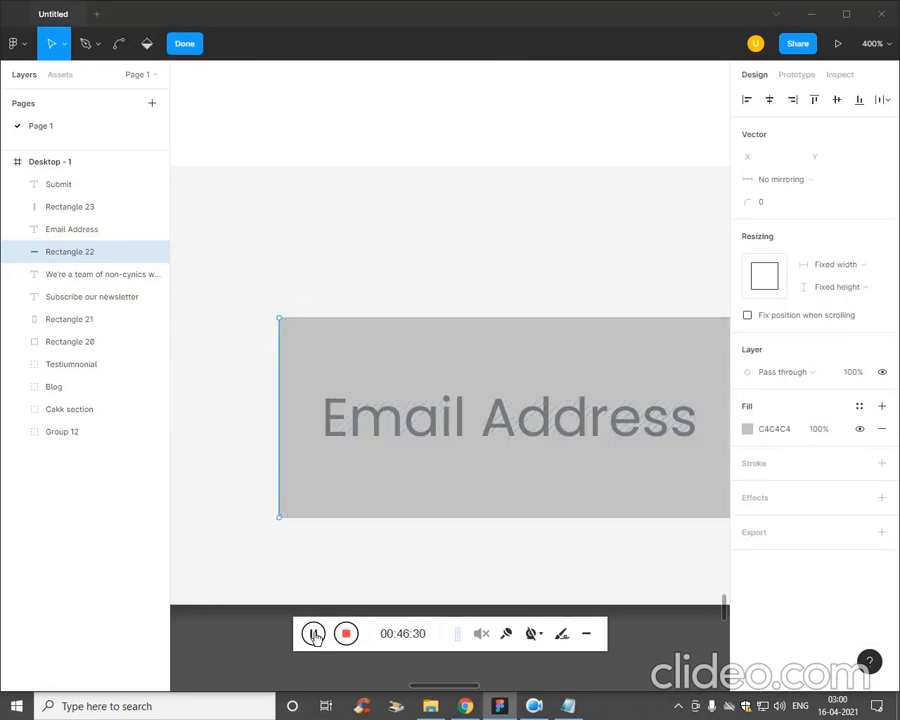
pyautogui.hotkey('shift', '0')
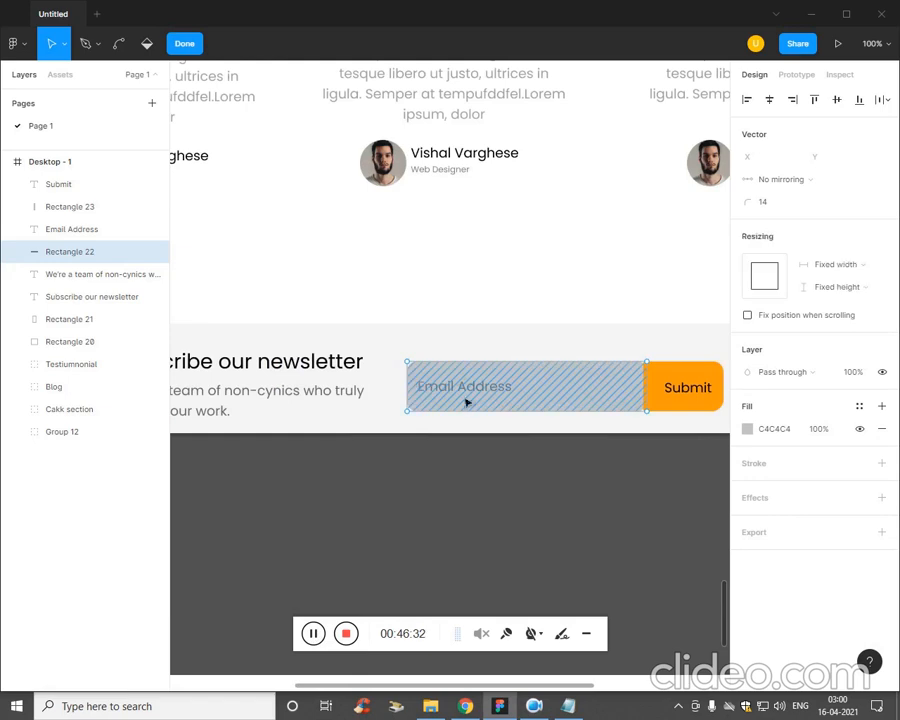
pyautogui.press('-')
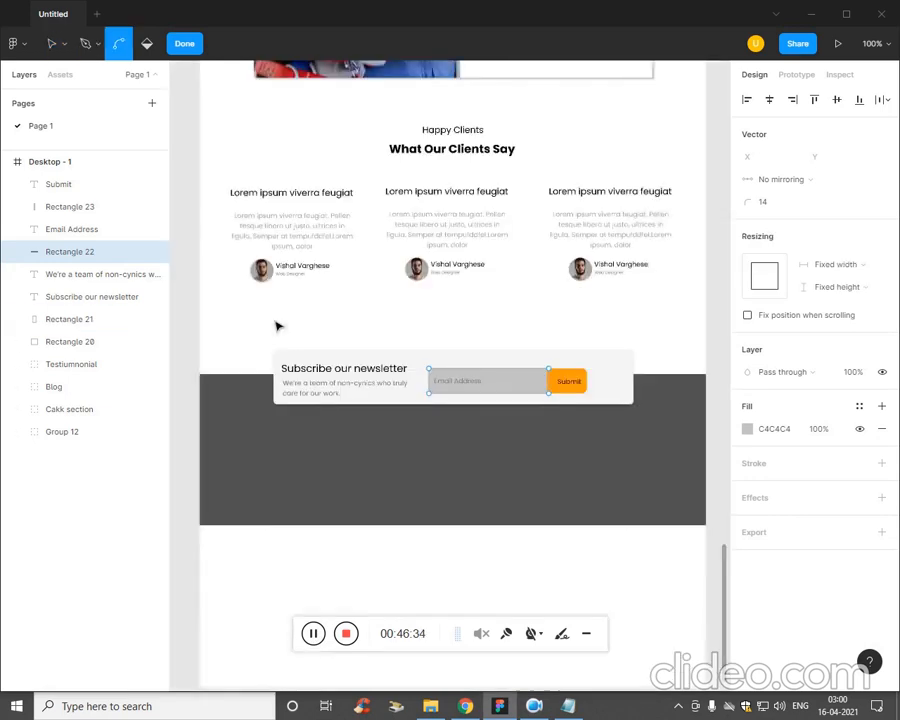
pyautogui.press('+')
pyautogui.hscroll(-2, 478, 536)
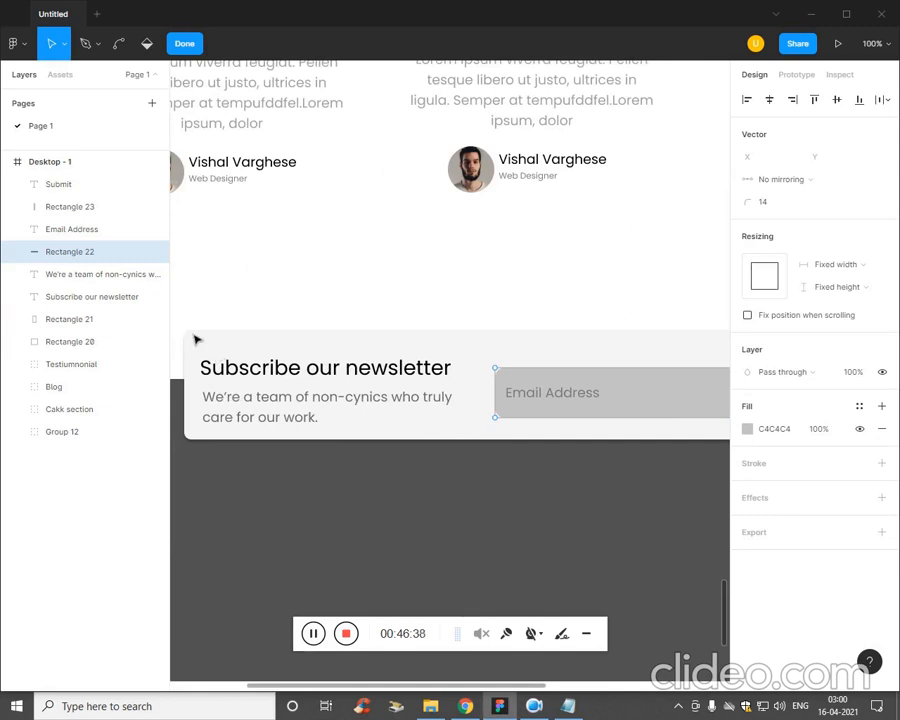
pyautogui.click(186, 43)
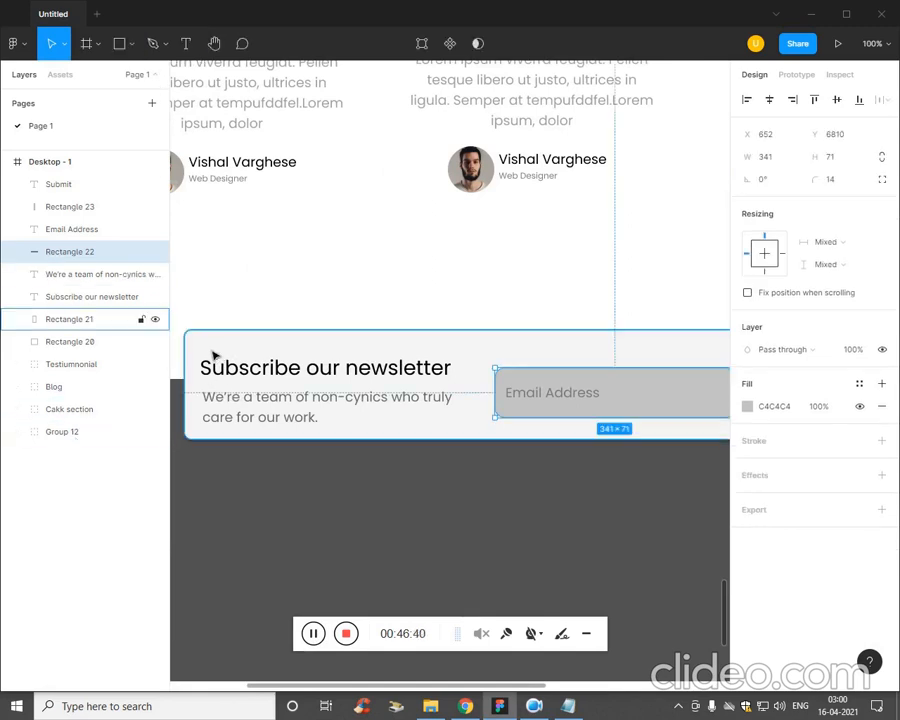
# Change the fill of the newsletter bar's background rectangle to white, FFFFFF.
pyautogui.click(198, 345)
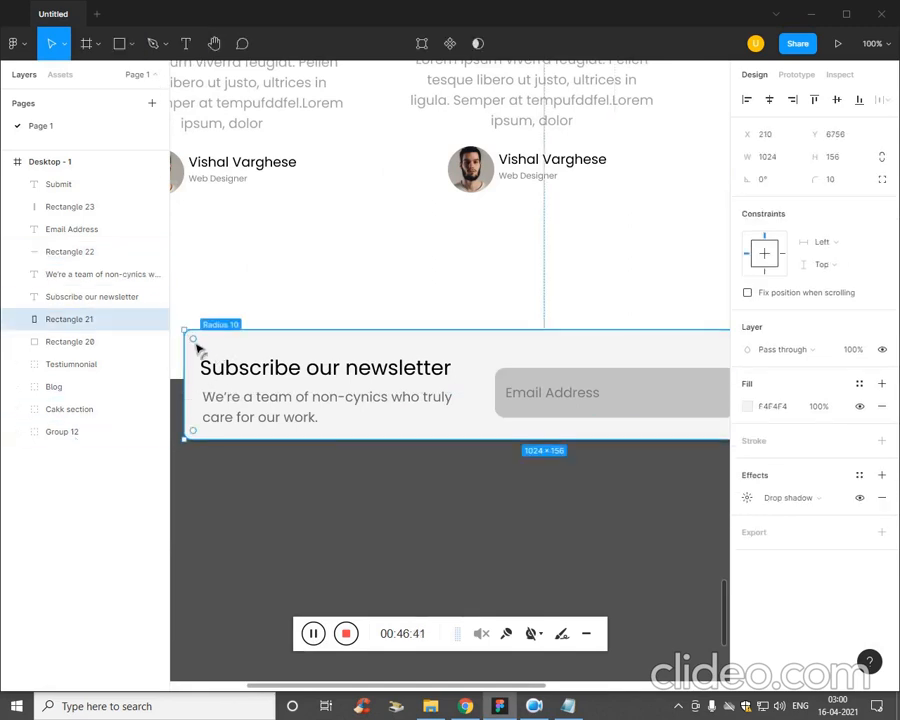
pyautogui.click(748, 406)
pyautogui.moveTo(575, 362); pyautogui.dragTo(560, 333)
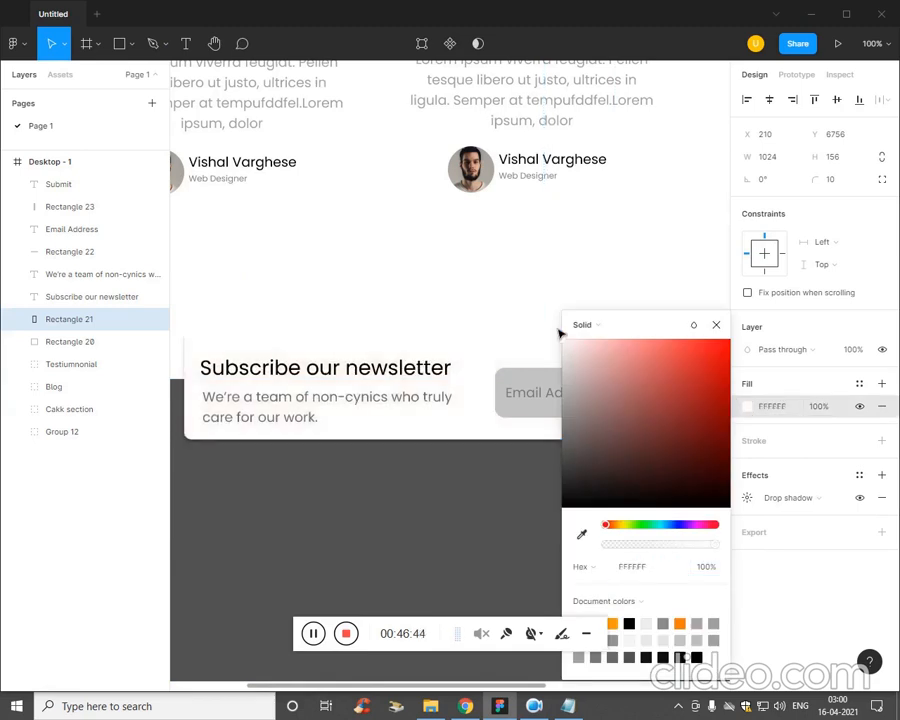
pyautogui.click(446, 481)
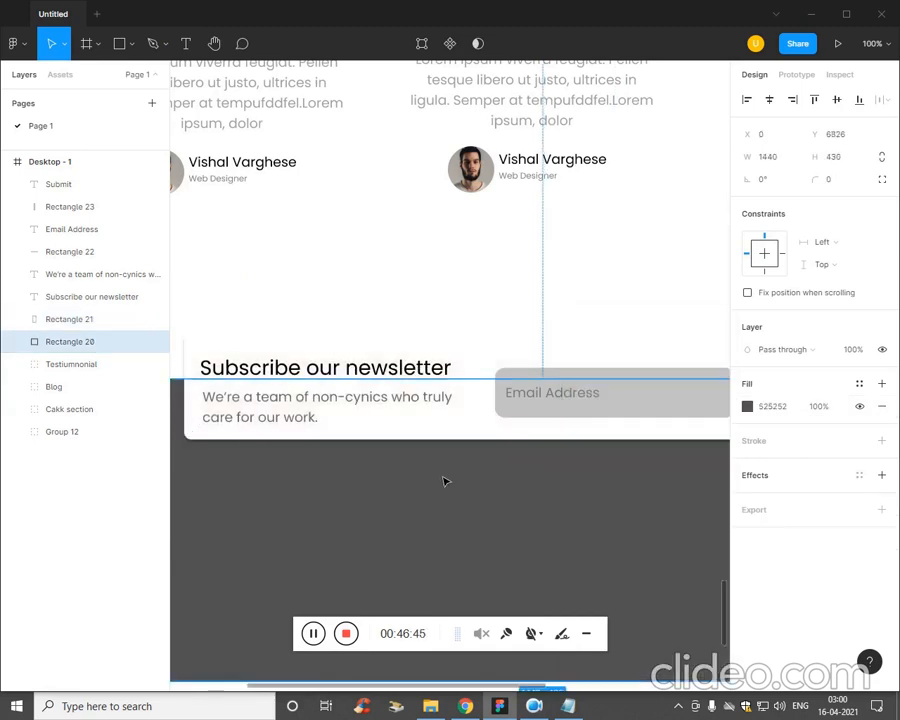
# Reduce the font size of the tagline under the newsletter heading to 13.
pyautogui.doubleClick(350, 407)
pyautogui.click(845, 440)
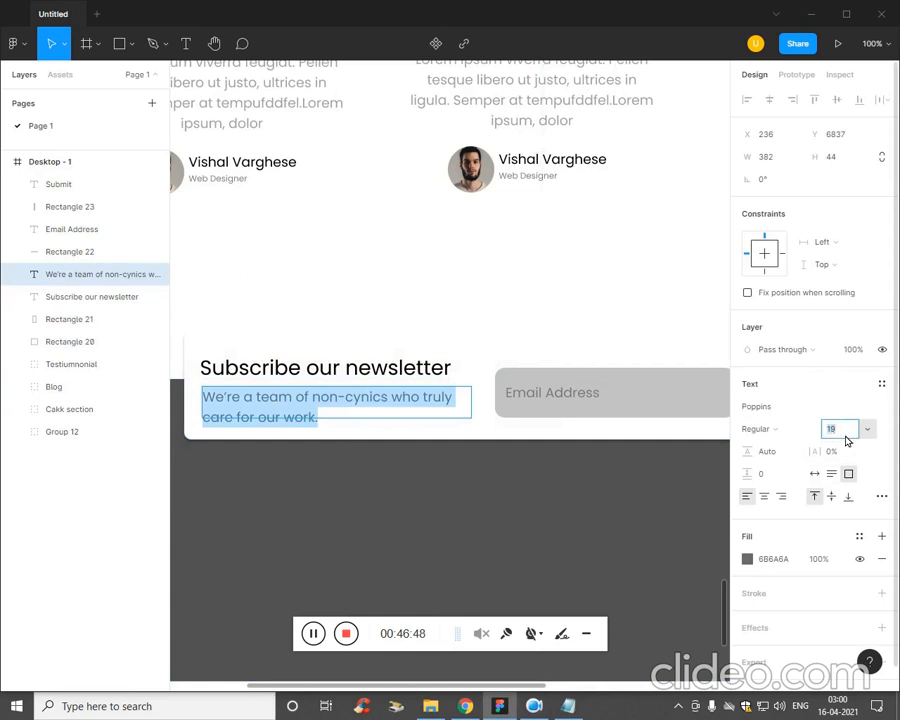
pyautogui.press('Down')
pyautogui.press('Down')
pyautogui.press('Down')
pyautogui.press('Down')
pyautogui.press('Down')
pyautogui.press('Down')
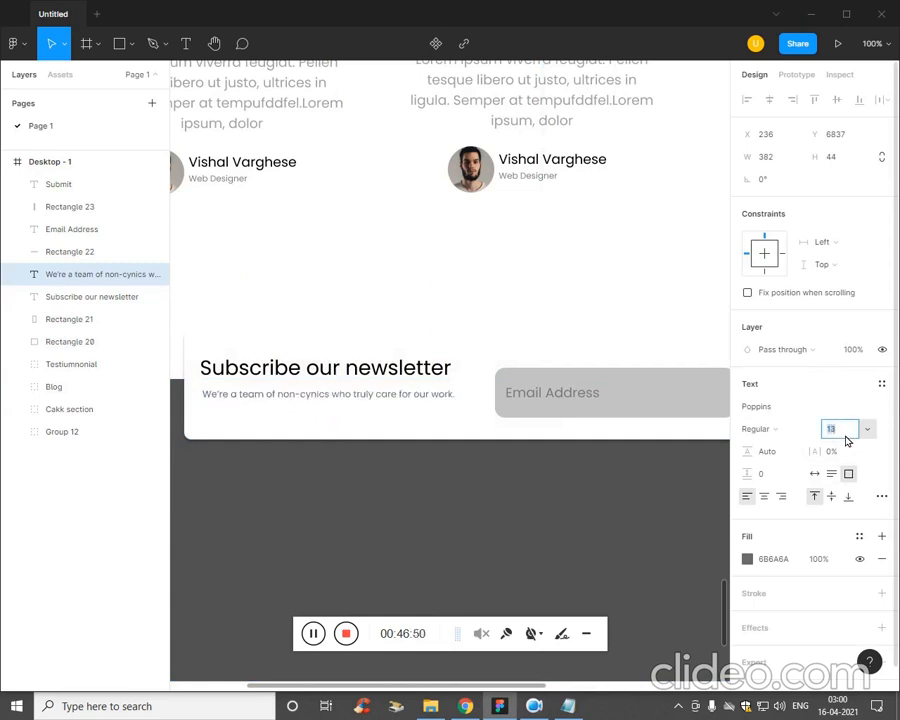
pyautogui.press('Escape')
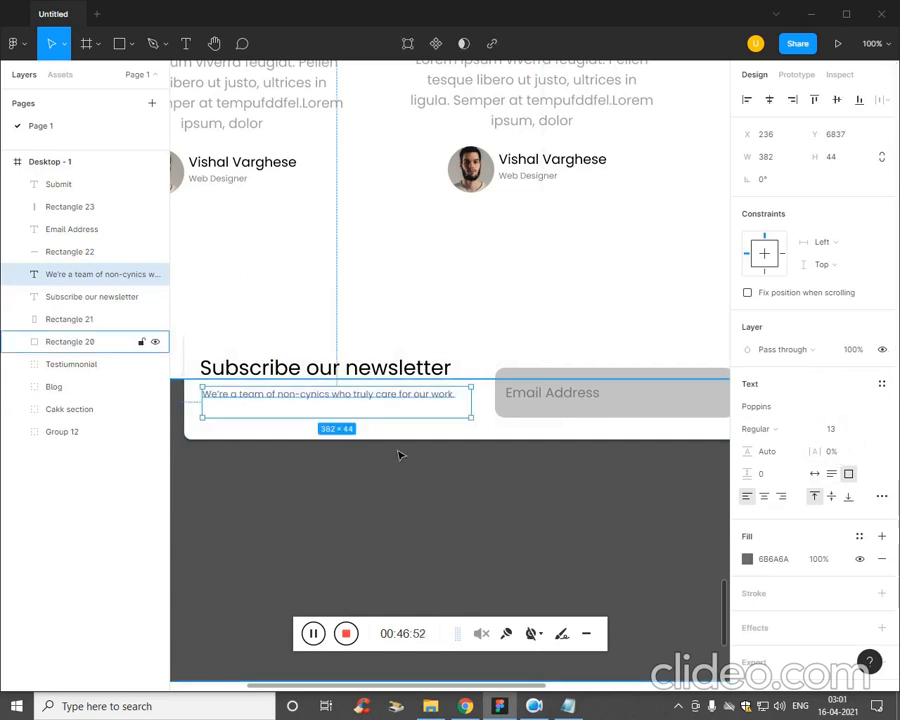
# Move the "Subscribe our newsletter" heading and its tagline down together to sit level with the e-mail field.
pyautogui.click(395, 376)
pyautogui.keyDown('shift'); pyautogui.click(396, 404); pyautogui.keyUp('shift')
pyautogui.press('Down')
pyautogui.press('Down')
pyautogui.press('Down')
pyautogui.press('Down')
pyautogui.press('Down')
pyautogui.press('Down')
pyautogui.press('Down')
pyautogui.press('Down')
pyautogui.press('Down')
pyautogui.press('Down')
pyautogui.press('Down')
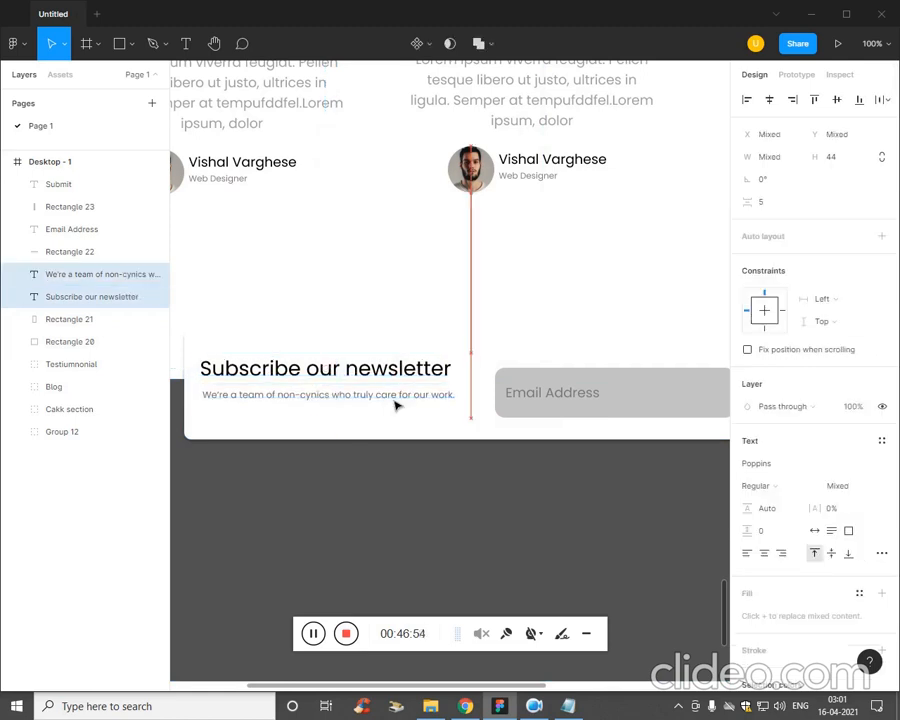
pyautogui.press('Down')
pyautogui.press('Down')
pyautogui.press('Down')
pyautogui.press('Down')
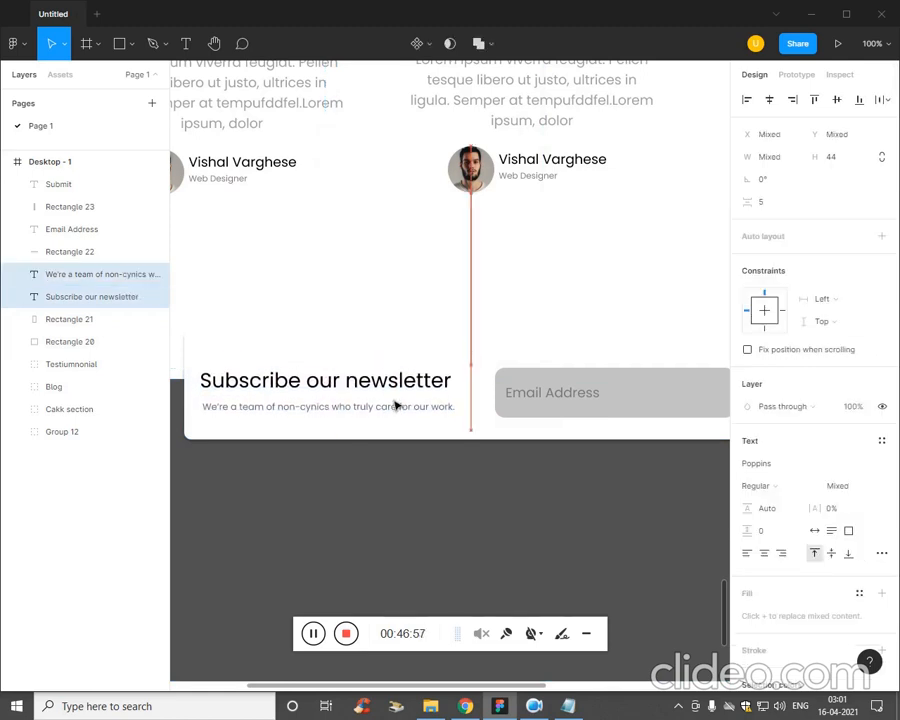
pyautogui.click(515, 462)
# Fill the e-mail input rectangle with FBFBFB and add a black 1 px inside stroke.
pyautogui.hotkey('ctrl', '-')
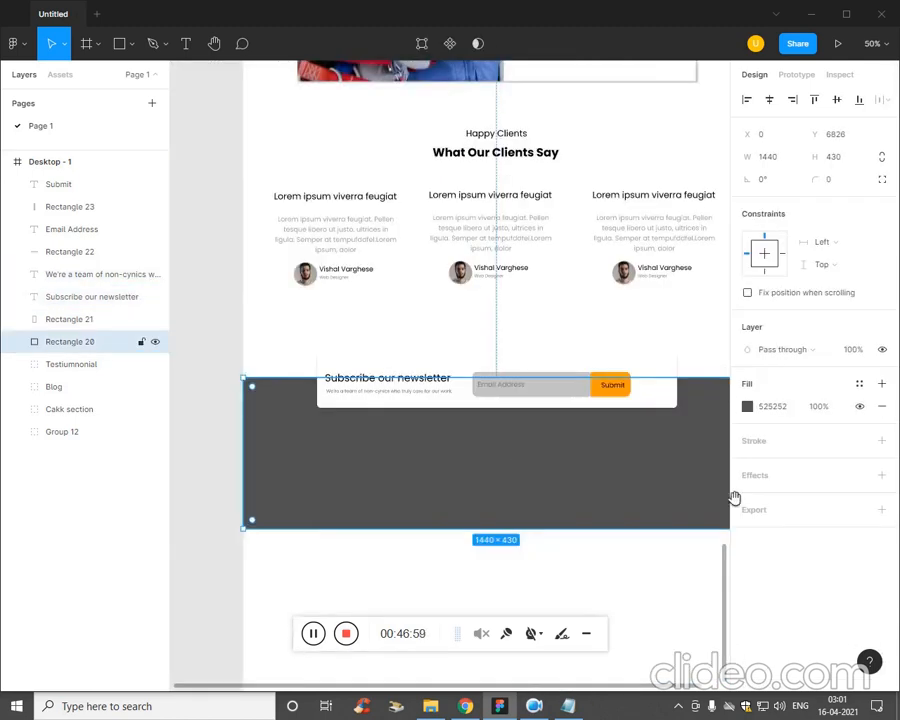
pyautogui.hscroll(2, 547, 488)
pyautogui.scroll(1, 547, 488)
pyautogui.click(516, 419)
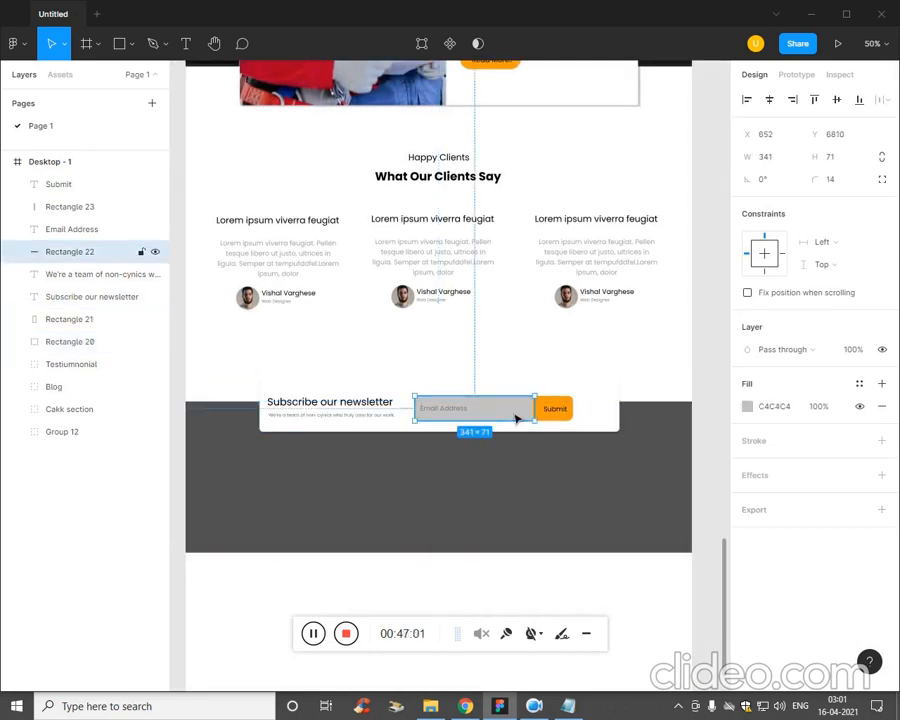
pyautogui.click(747, 406)
pyautogui.moveTo(576, 416); pyautogui.dragTo(563, 352)
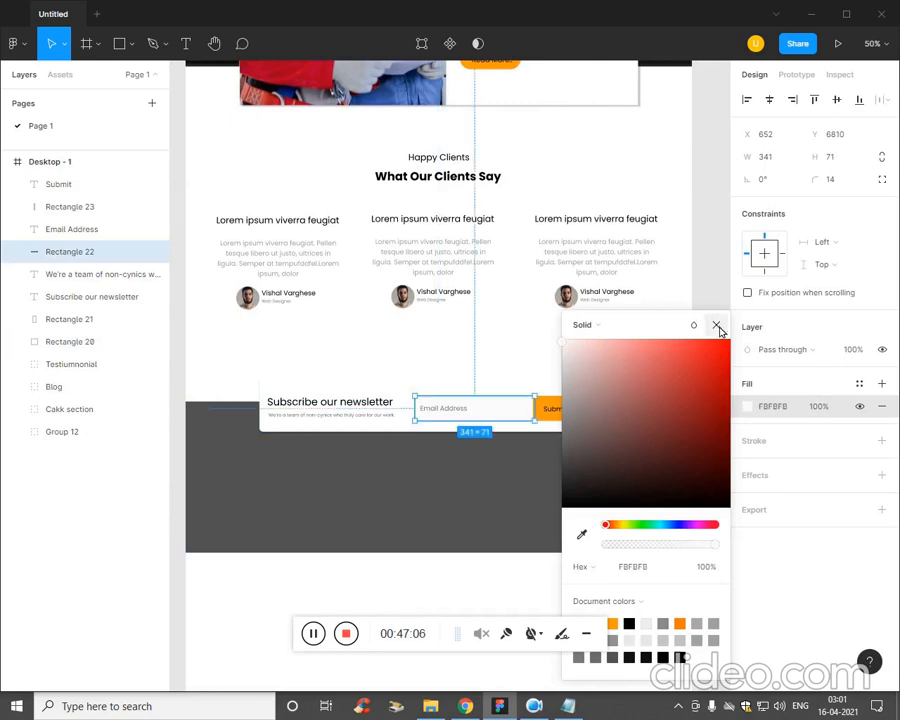
pyautogui.click(716, 325)
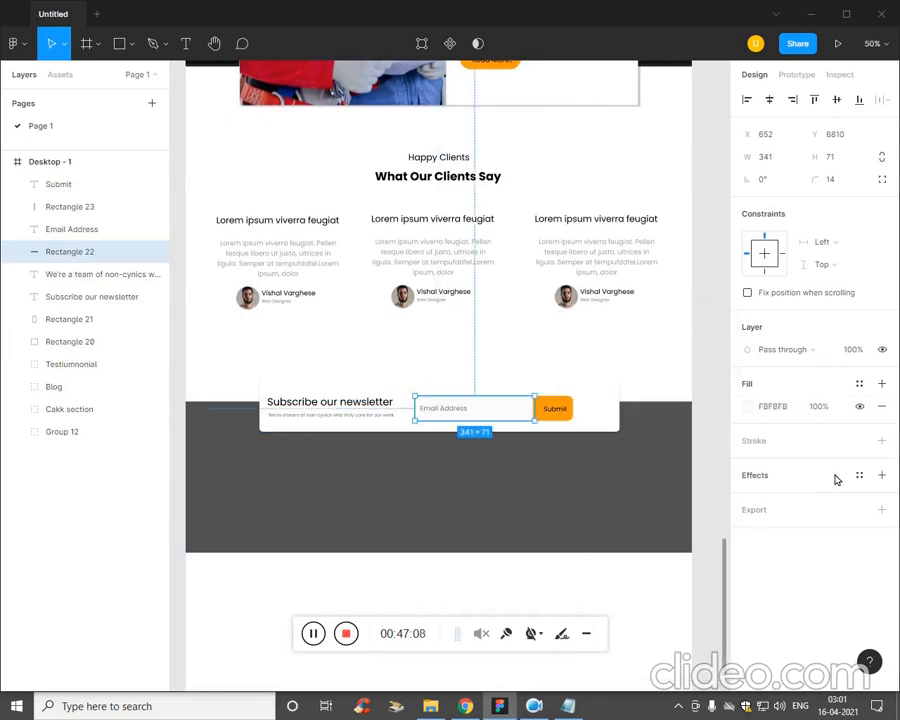
pyautogui.click(880, 441)
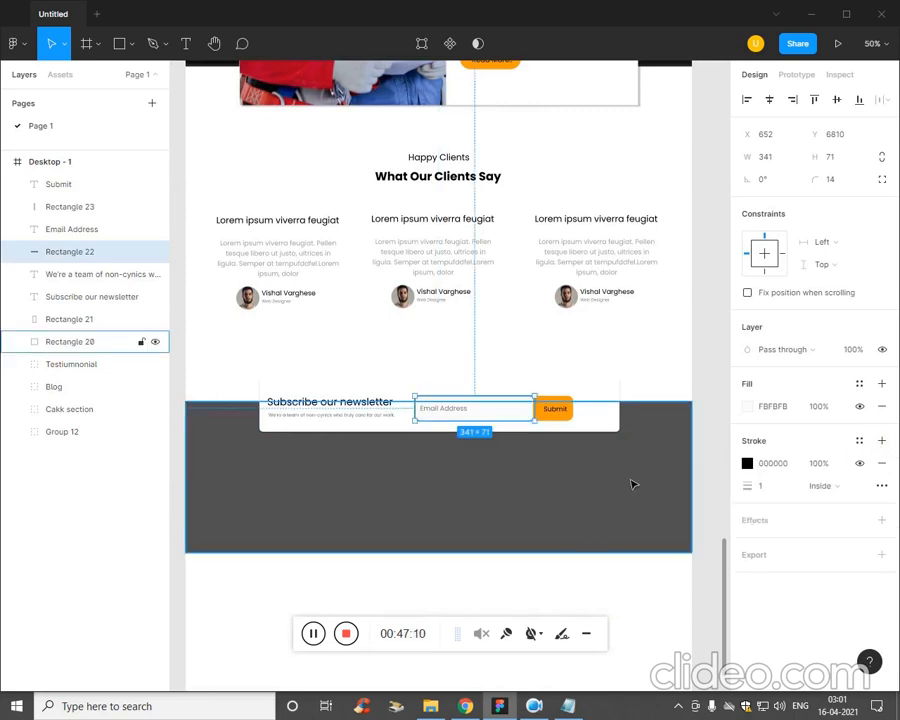
pyautogui.click(655, 626)
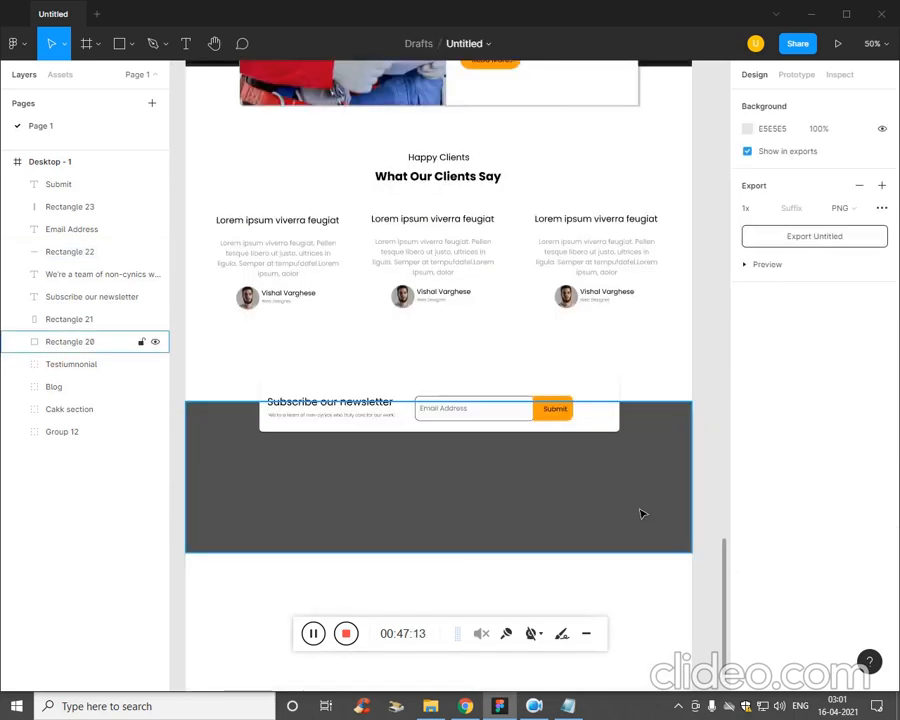
pyautogui.click(549, 516)
pyautogui.scroll(15, 442, 410)
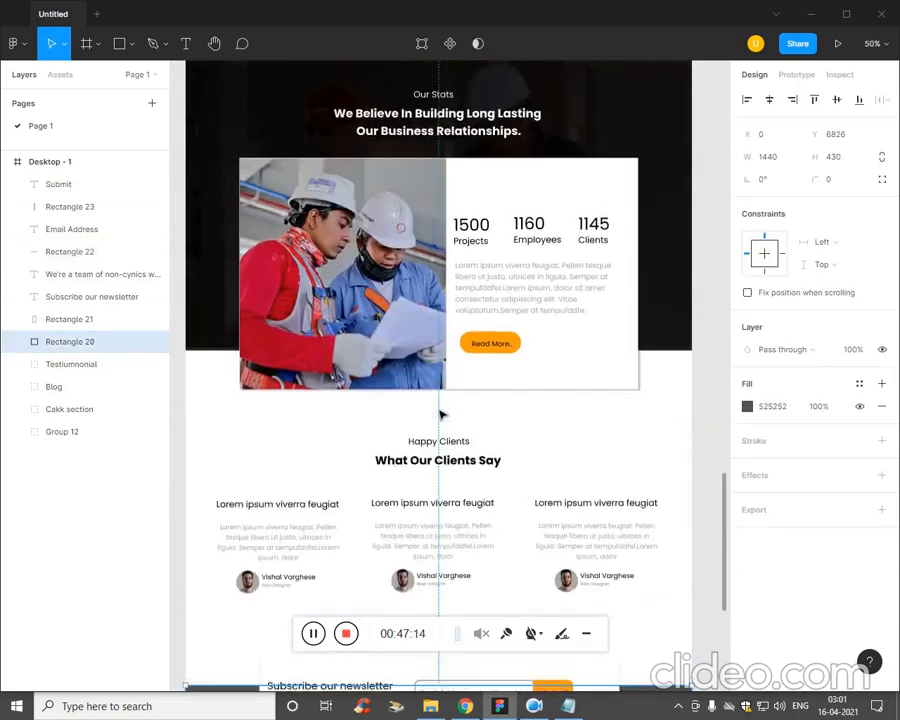
pyautogui.scroll(15, 442, 413)
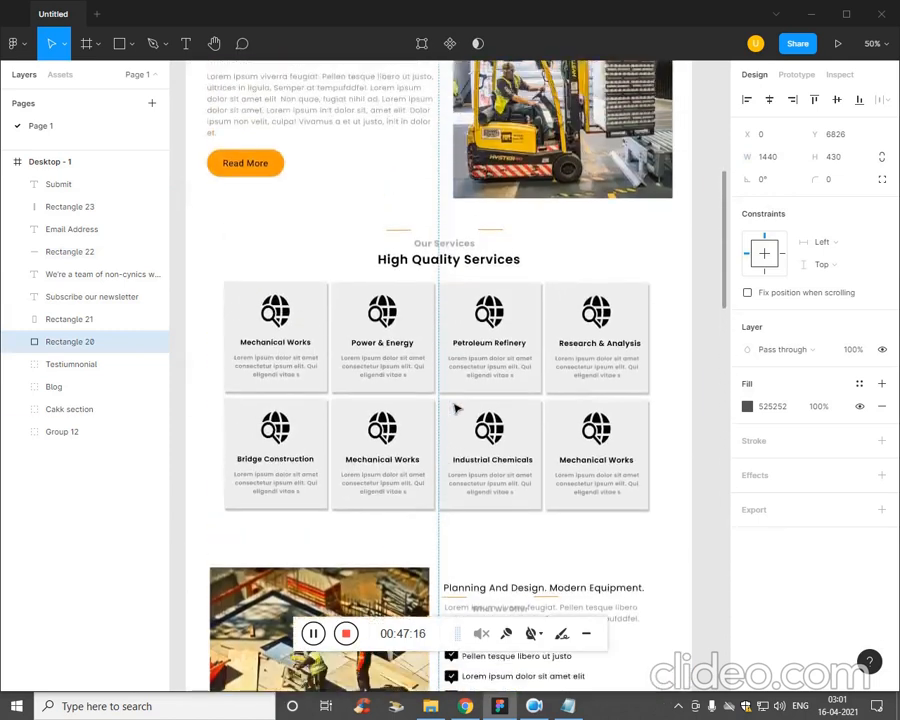
pyautogui.scroll(3, 422, 424)
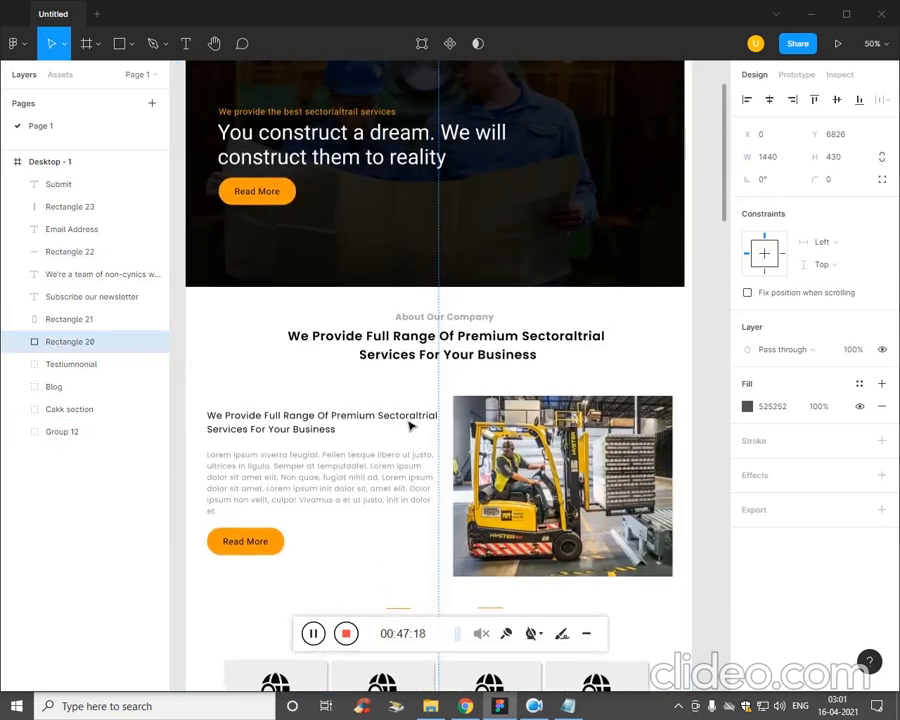